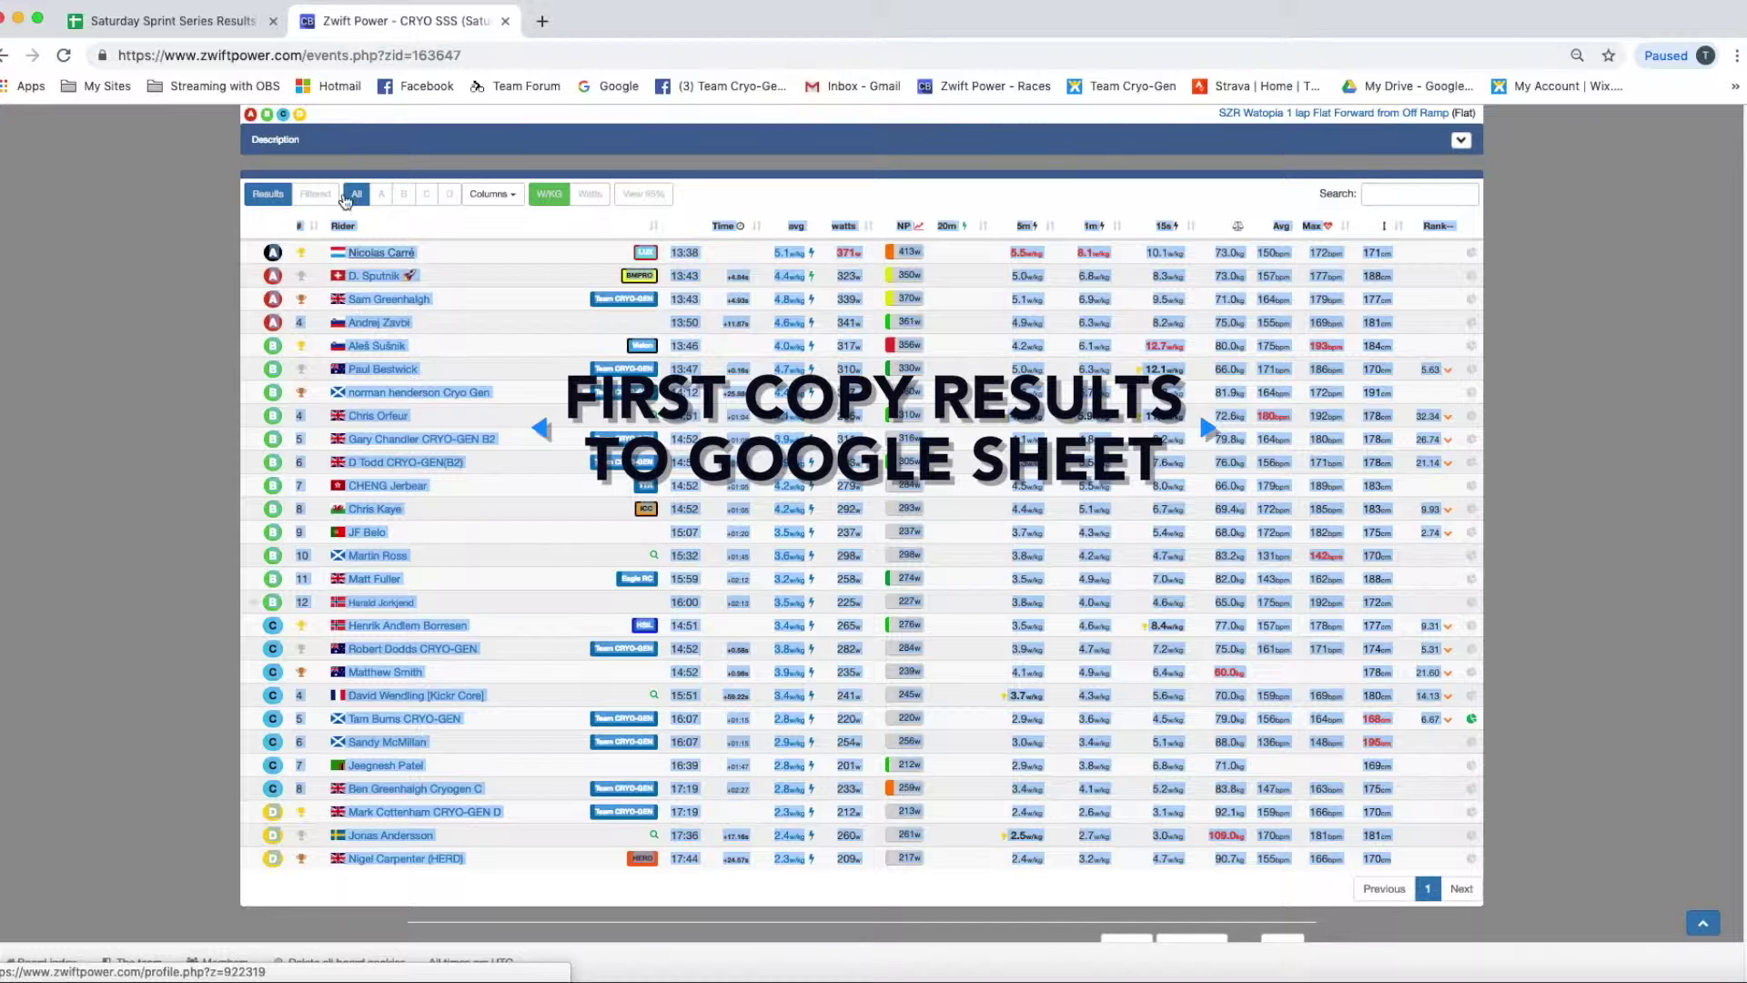
Step: Switch to the Saturday Sprint Series Results spreadsheet and paste the copied race results at B2 of a new blank sheet
click(235, 24)
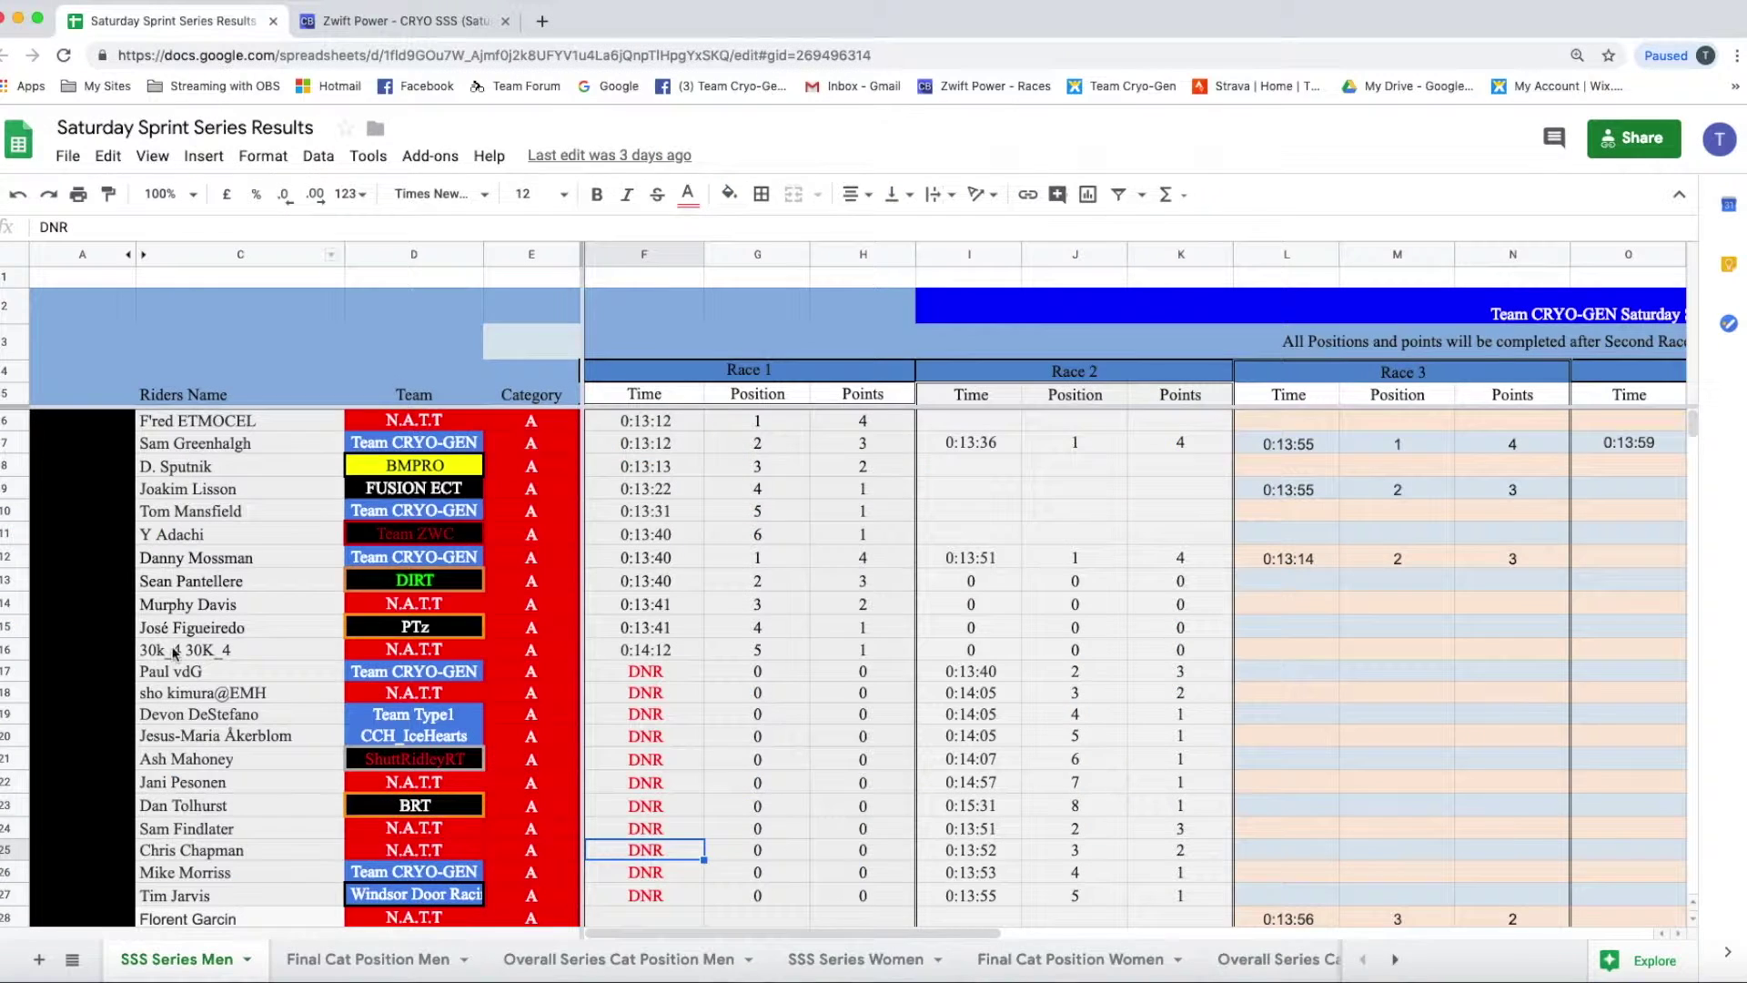
click(40, 961)
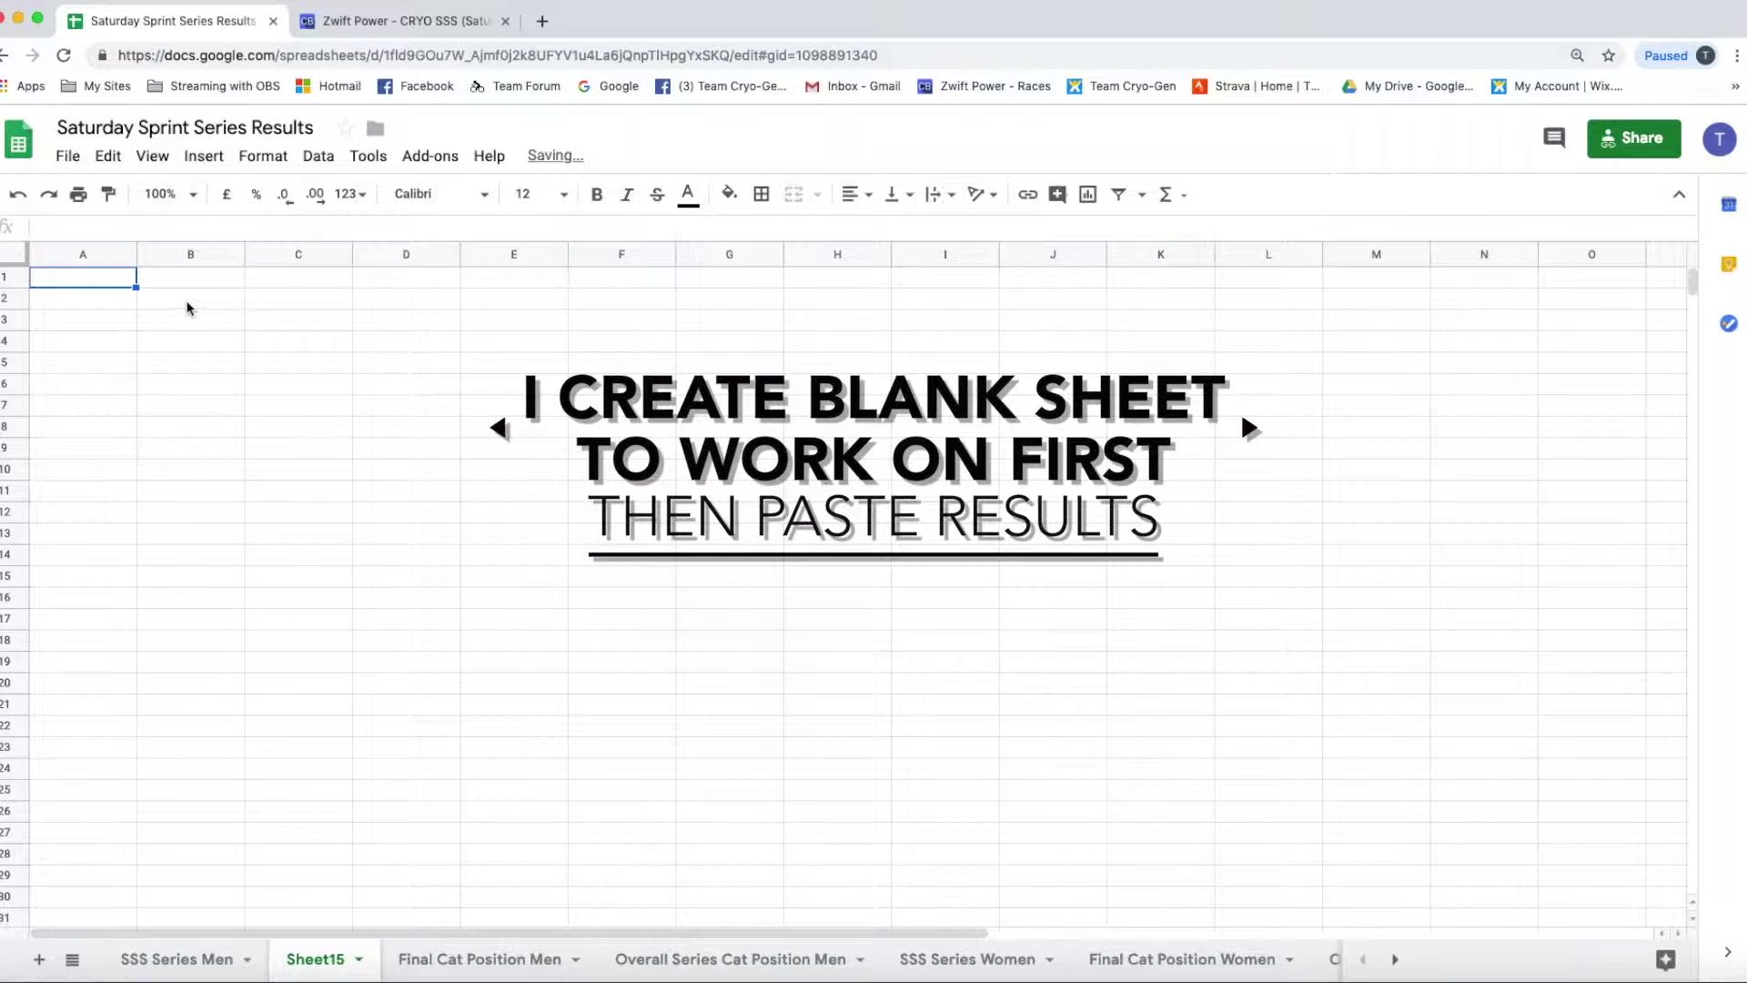
click(188, 303)
right_click(187, 303)
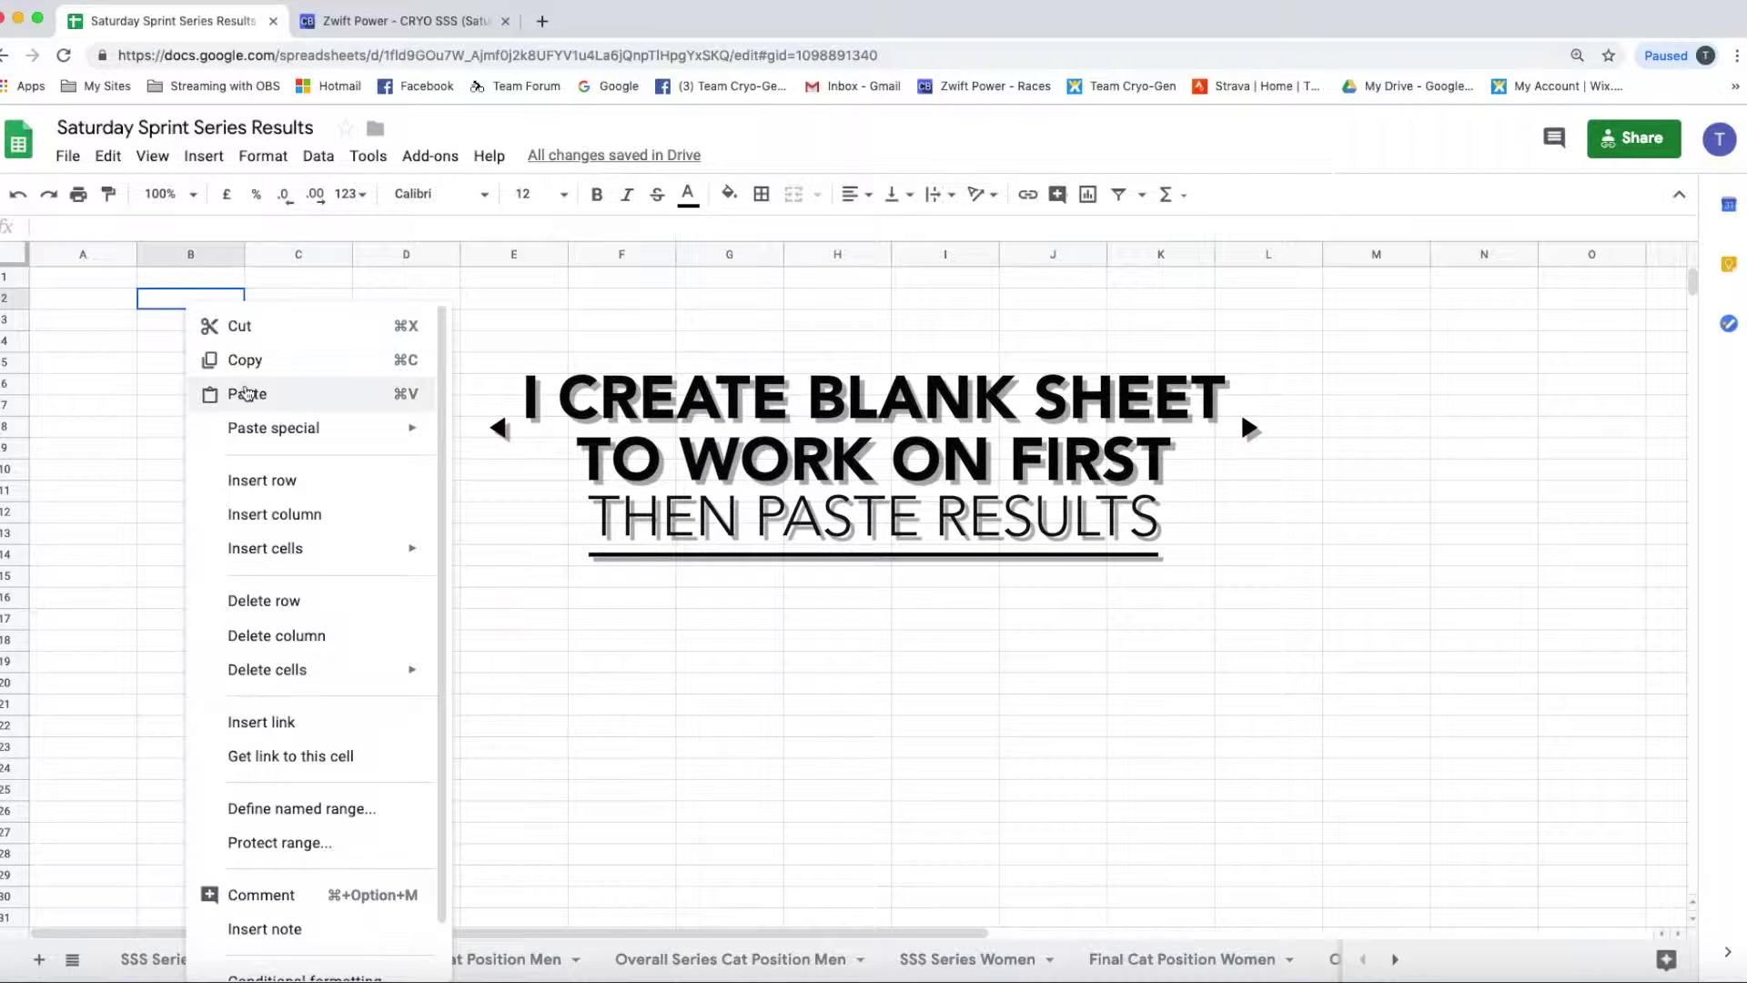
click(246, 394)
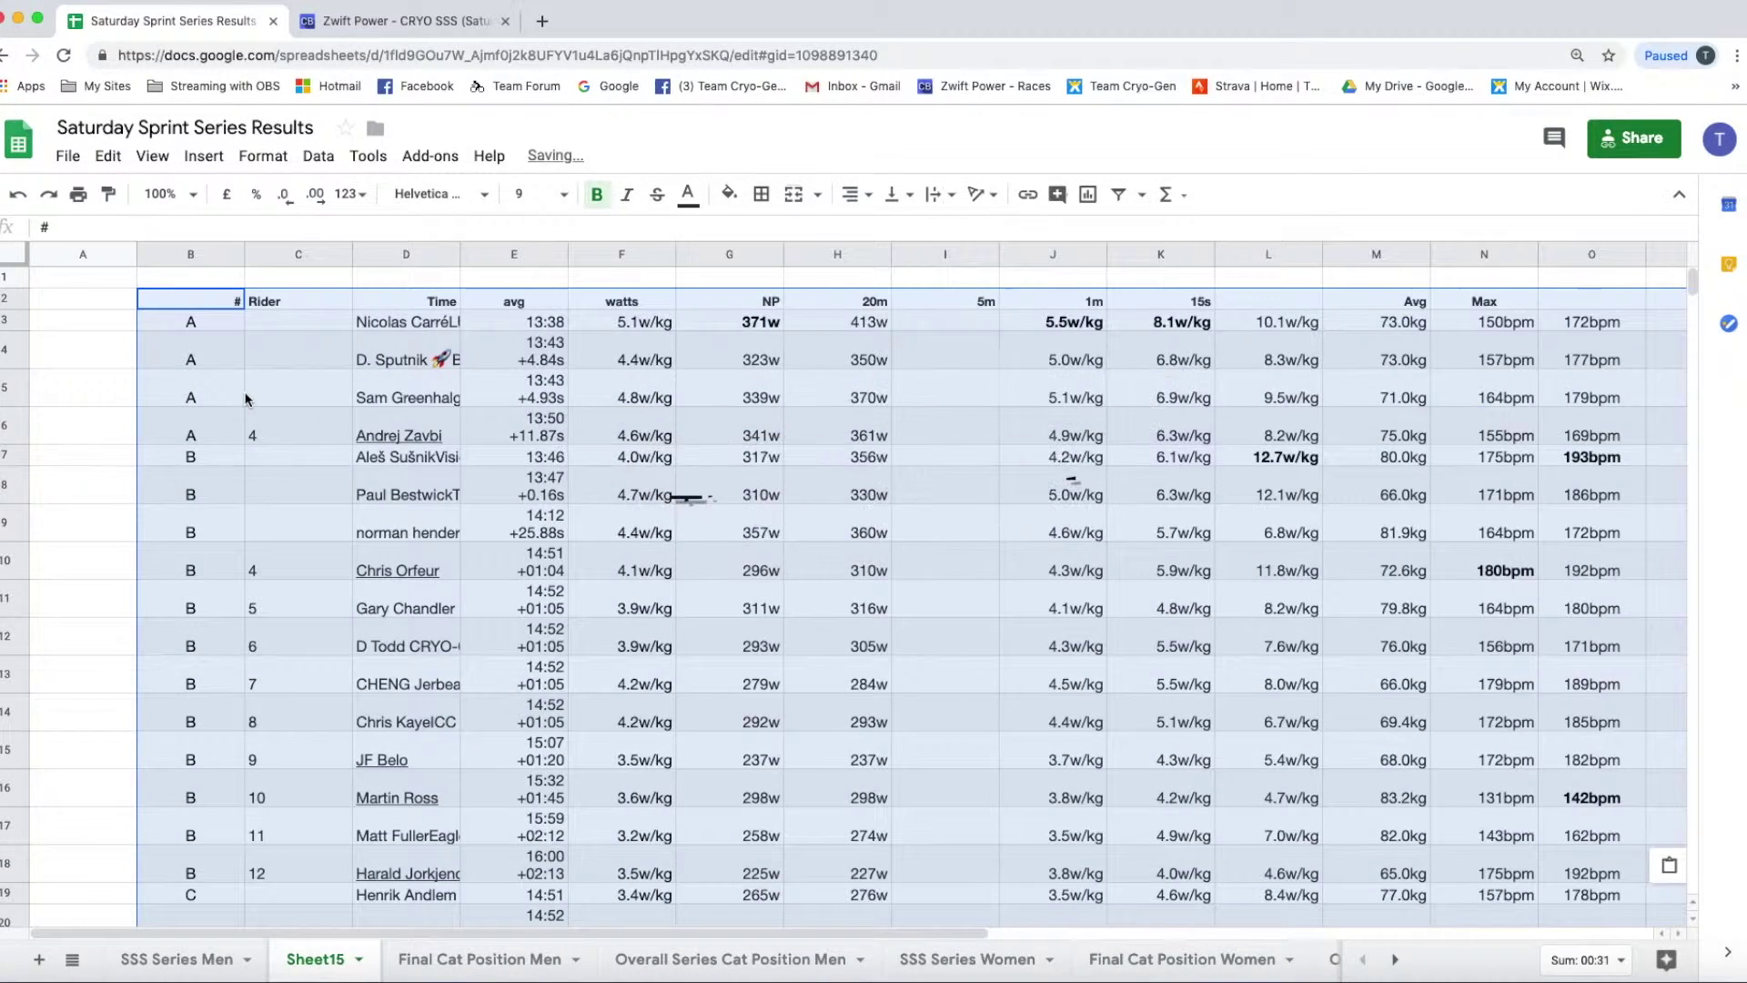
Step: Fit column D to the width of the rider names and insert an empty column before the times in column E
double_click(460, 262)
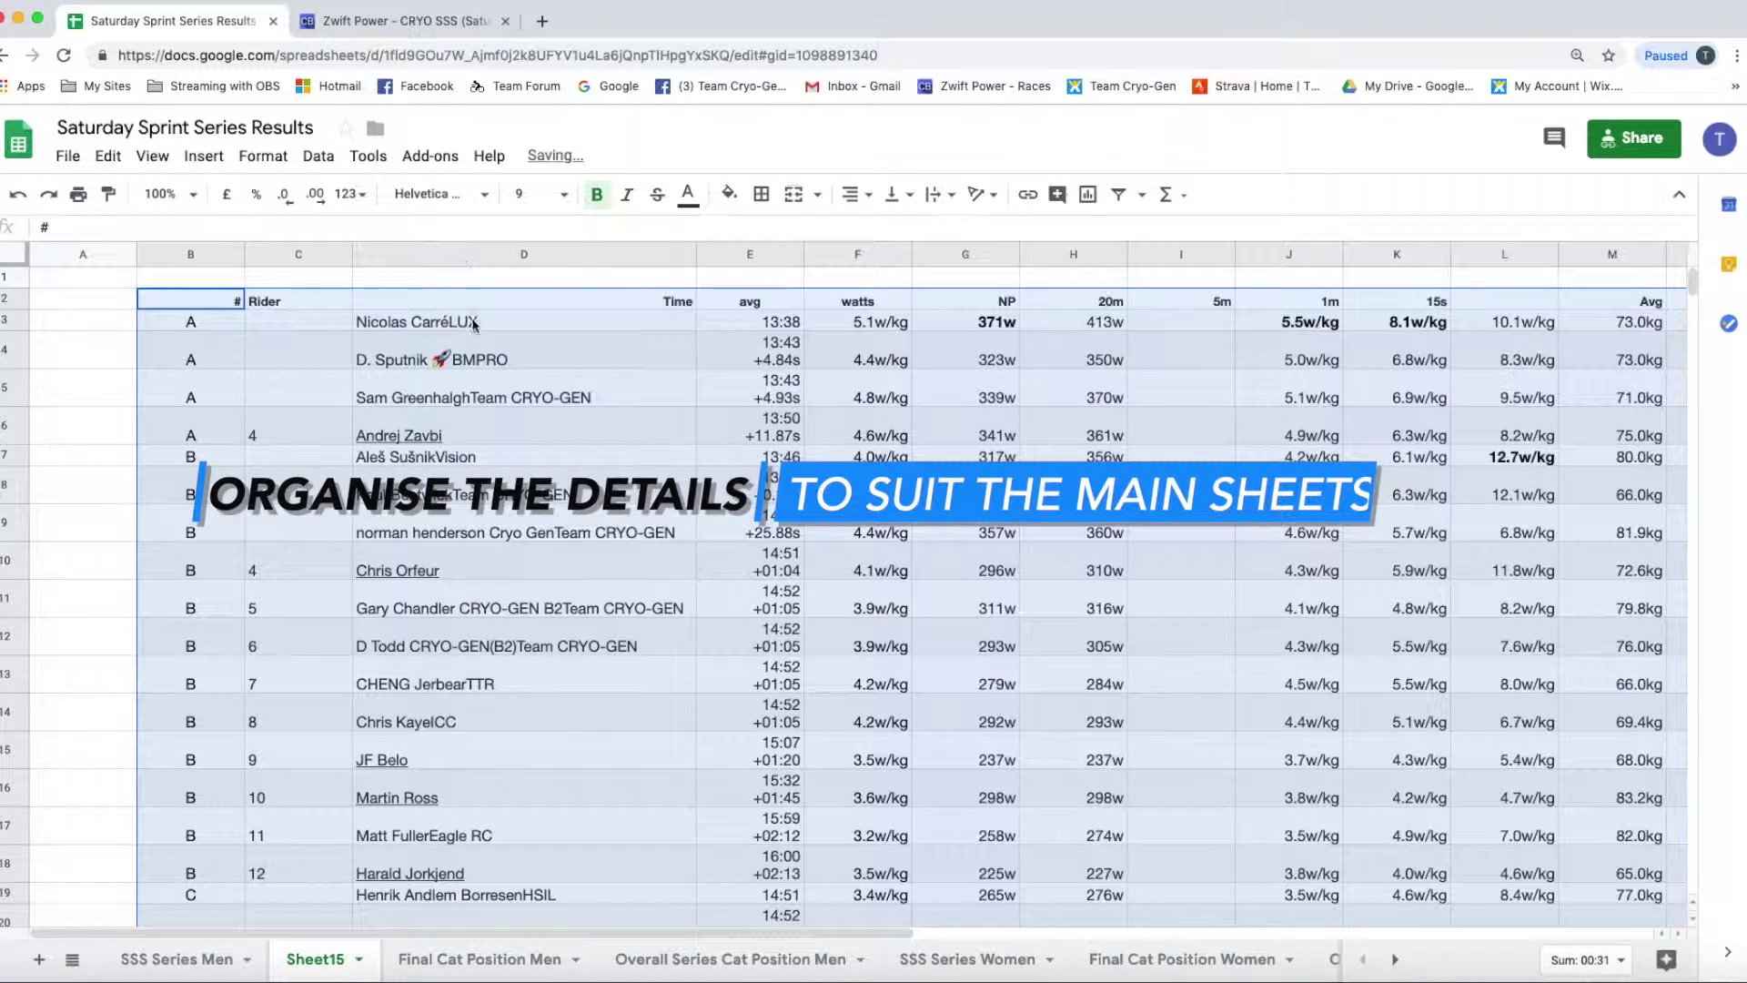
click(726, 258)
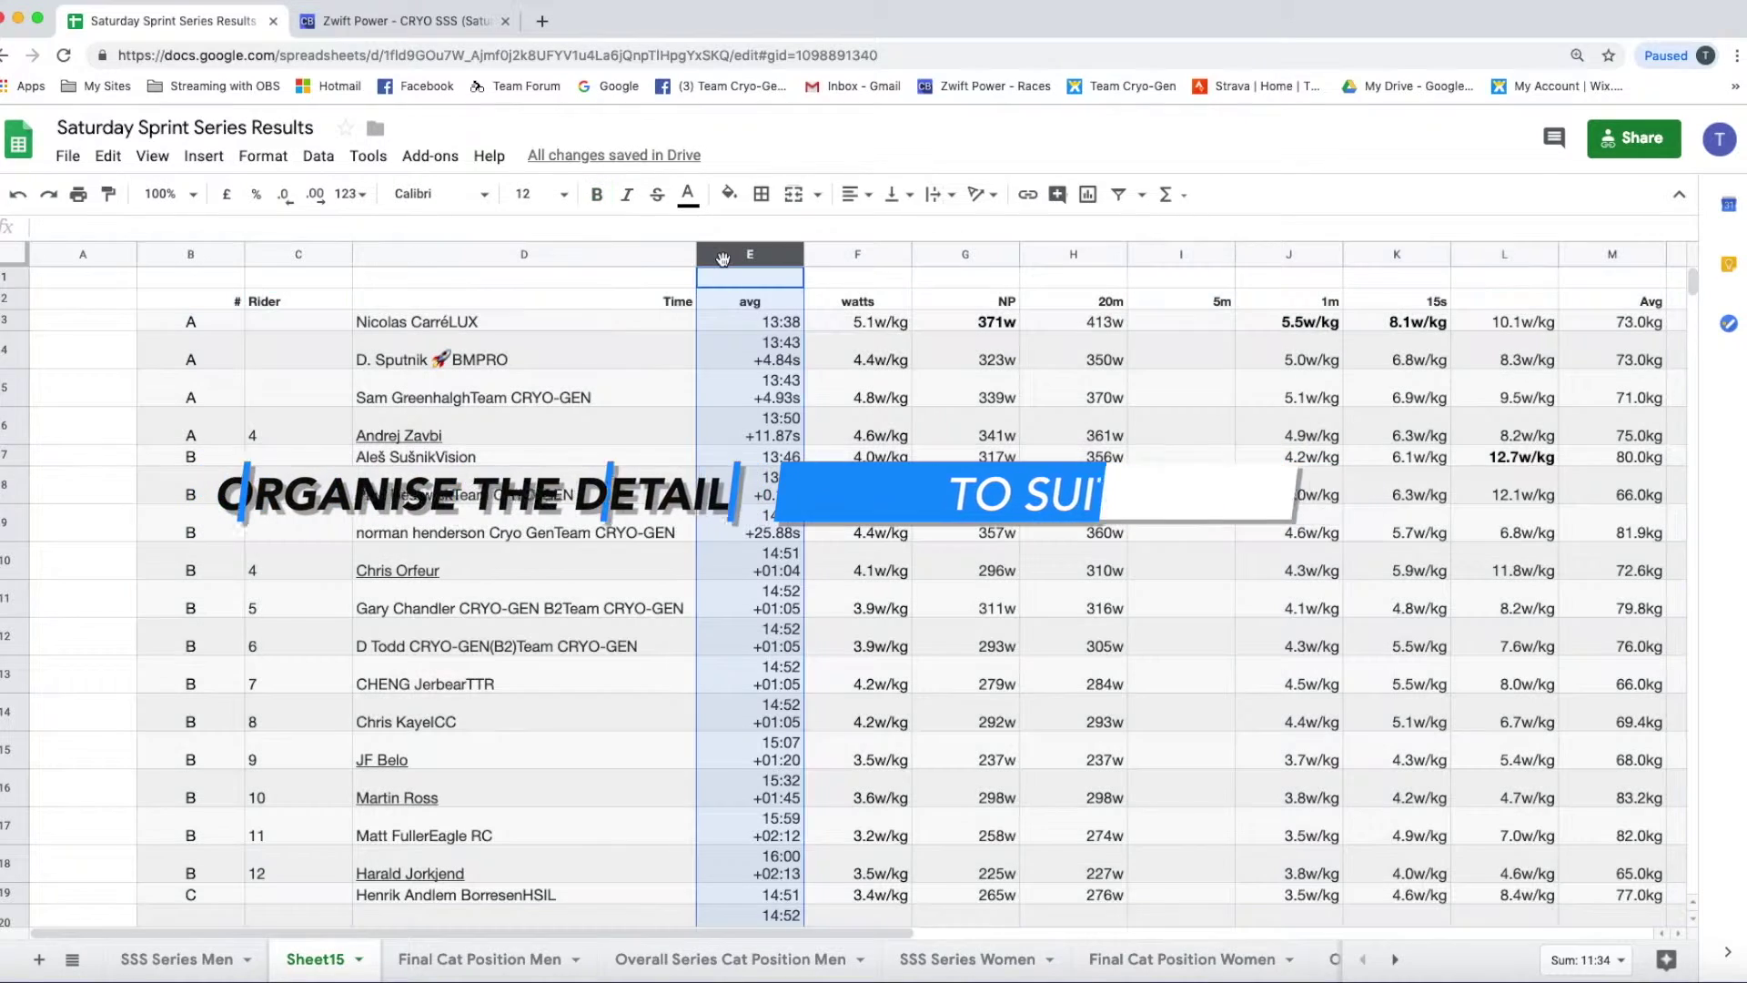
click(203, 156)
click(234, 194)
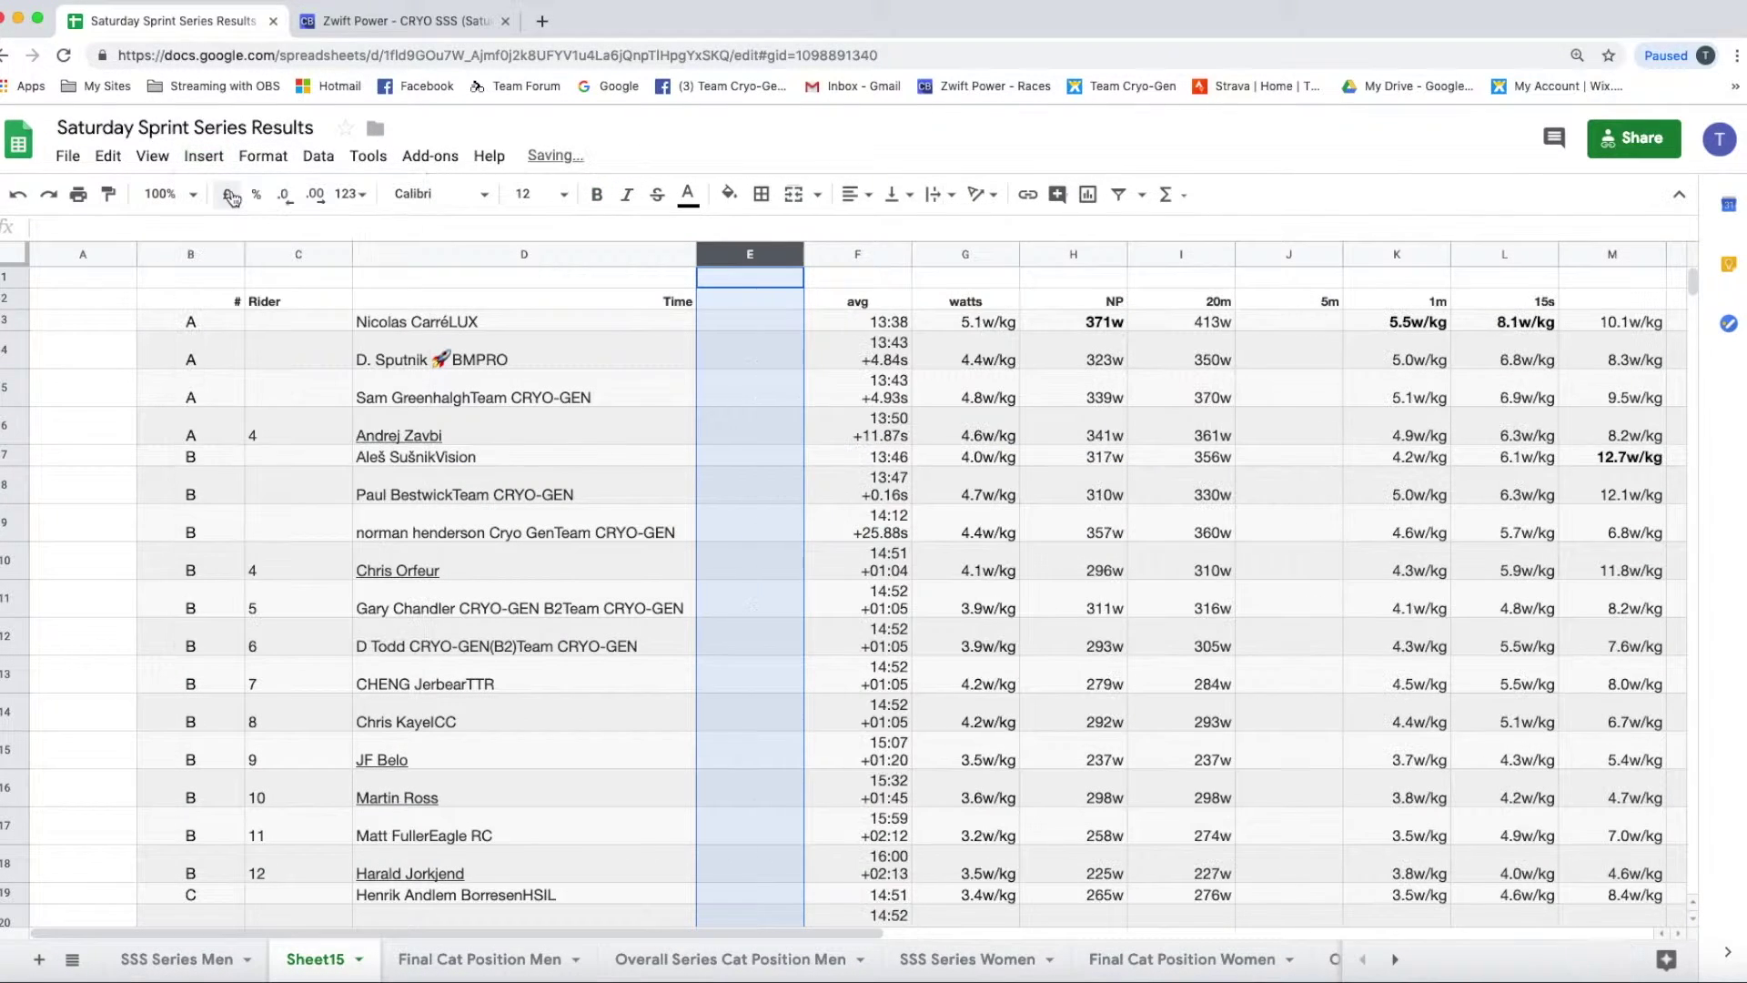
Step: Delete the pasted header row, row 2, from the results
click(14, 299)
right_click(14, 299)
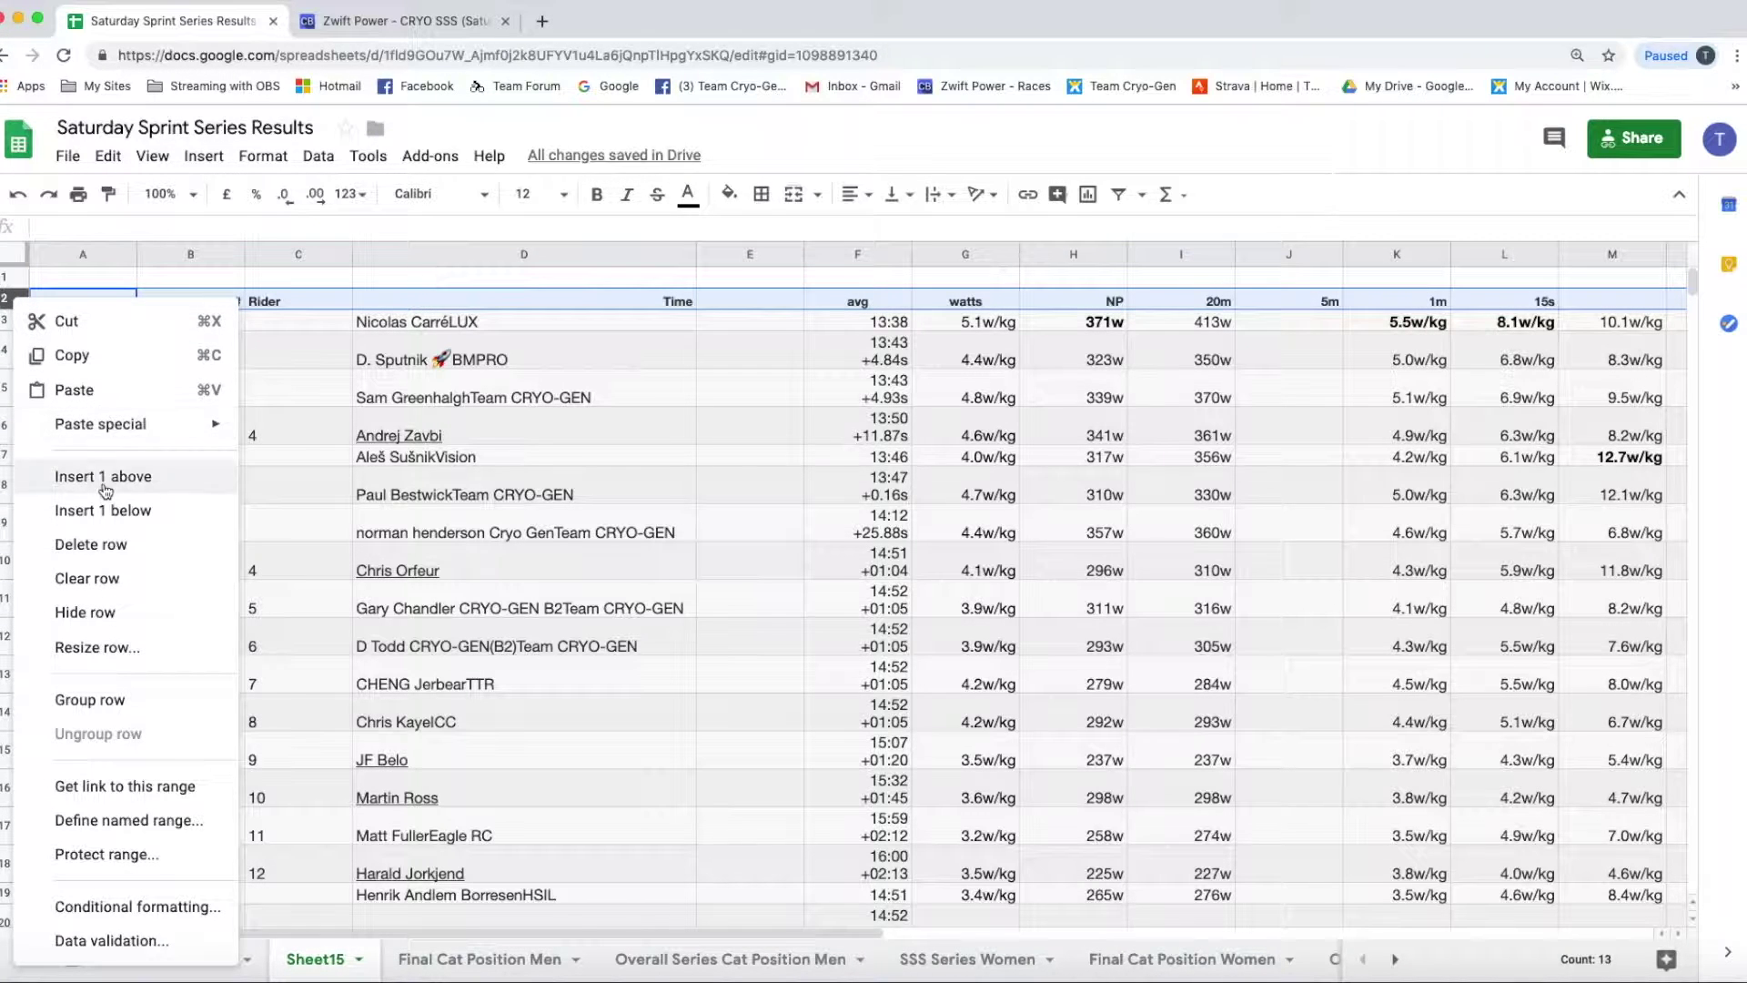
click(98, 545)
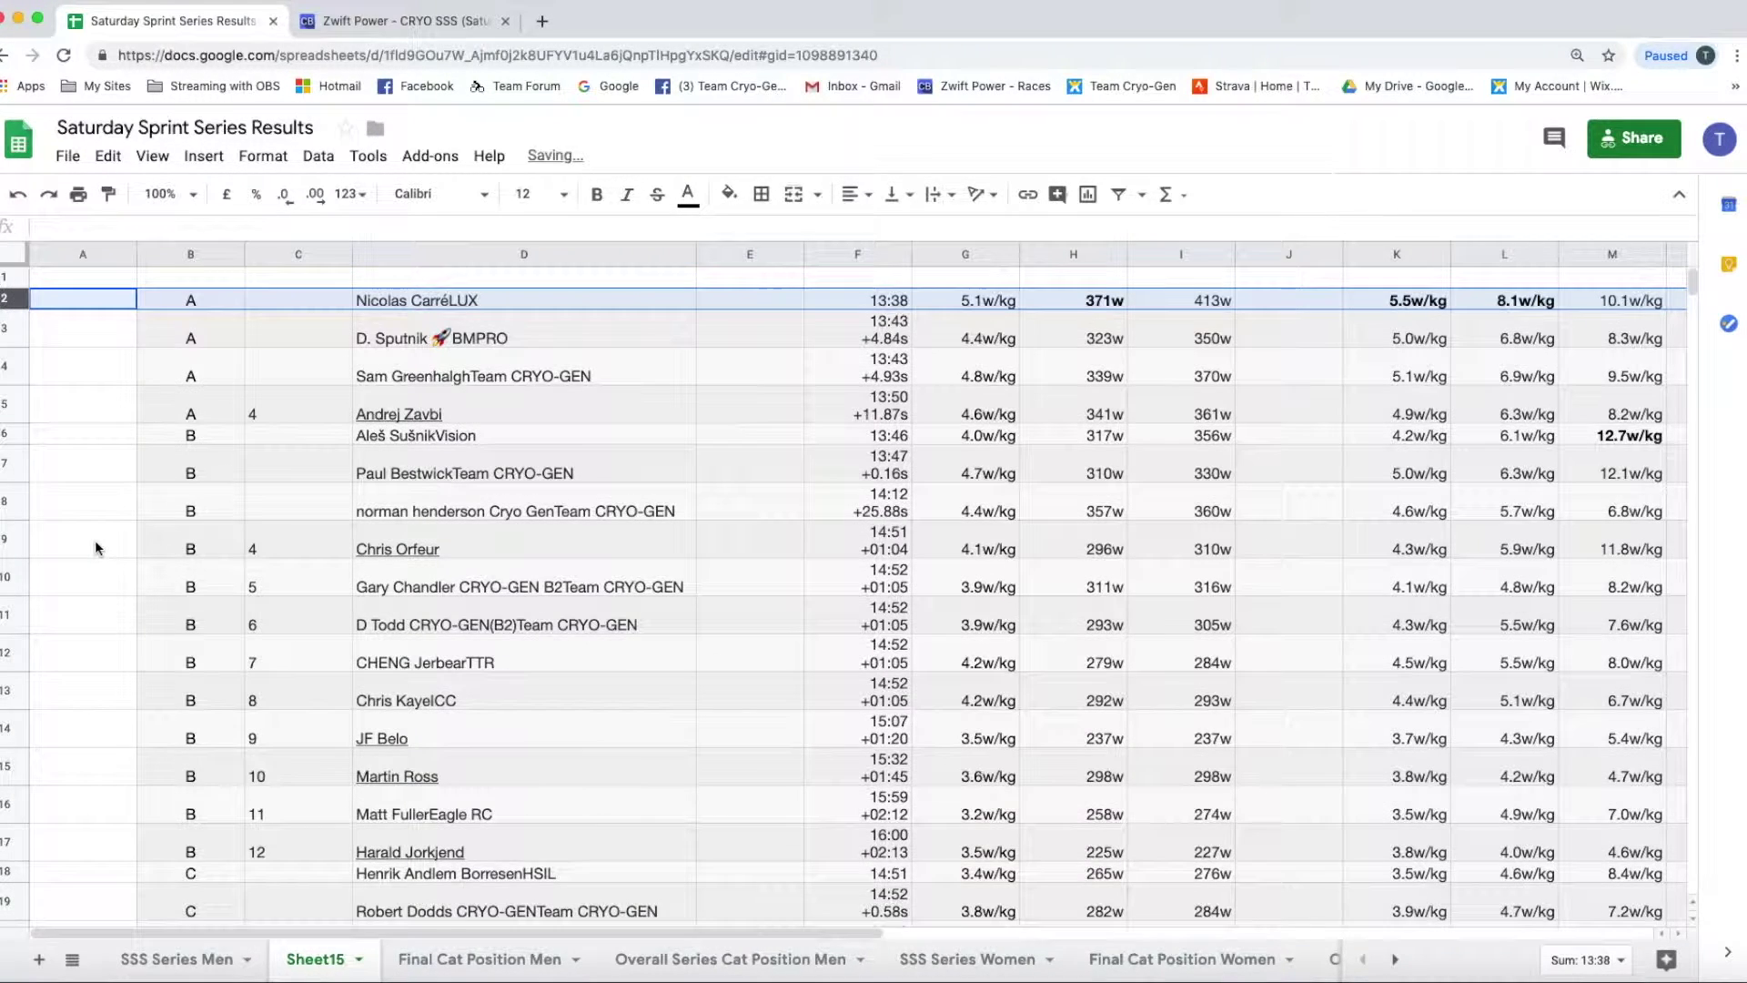
Step: Following the SSS Series Men layout, move the rider names column to B and the empty column to C on Sheet15
click(167, 960)
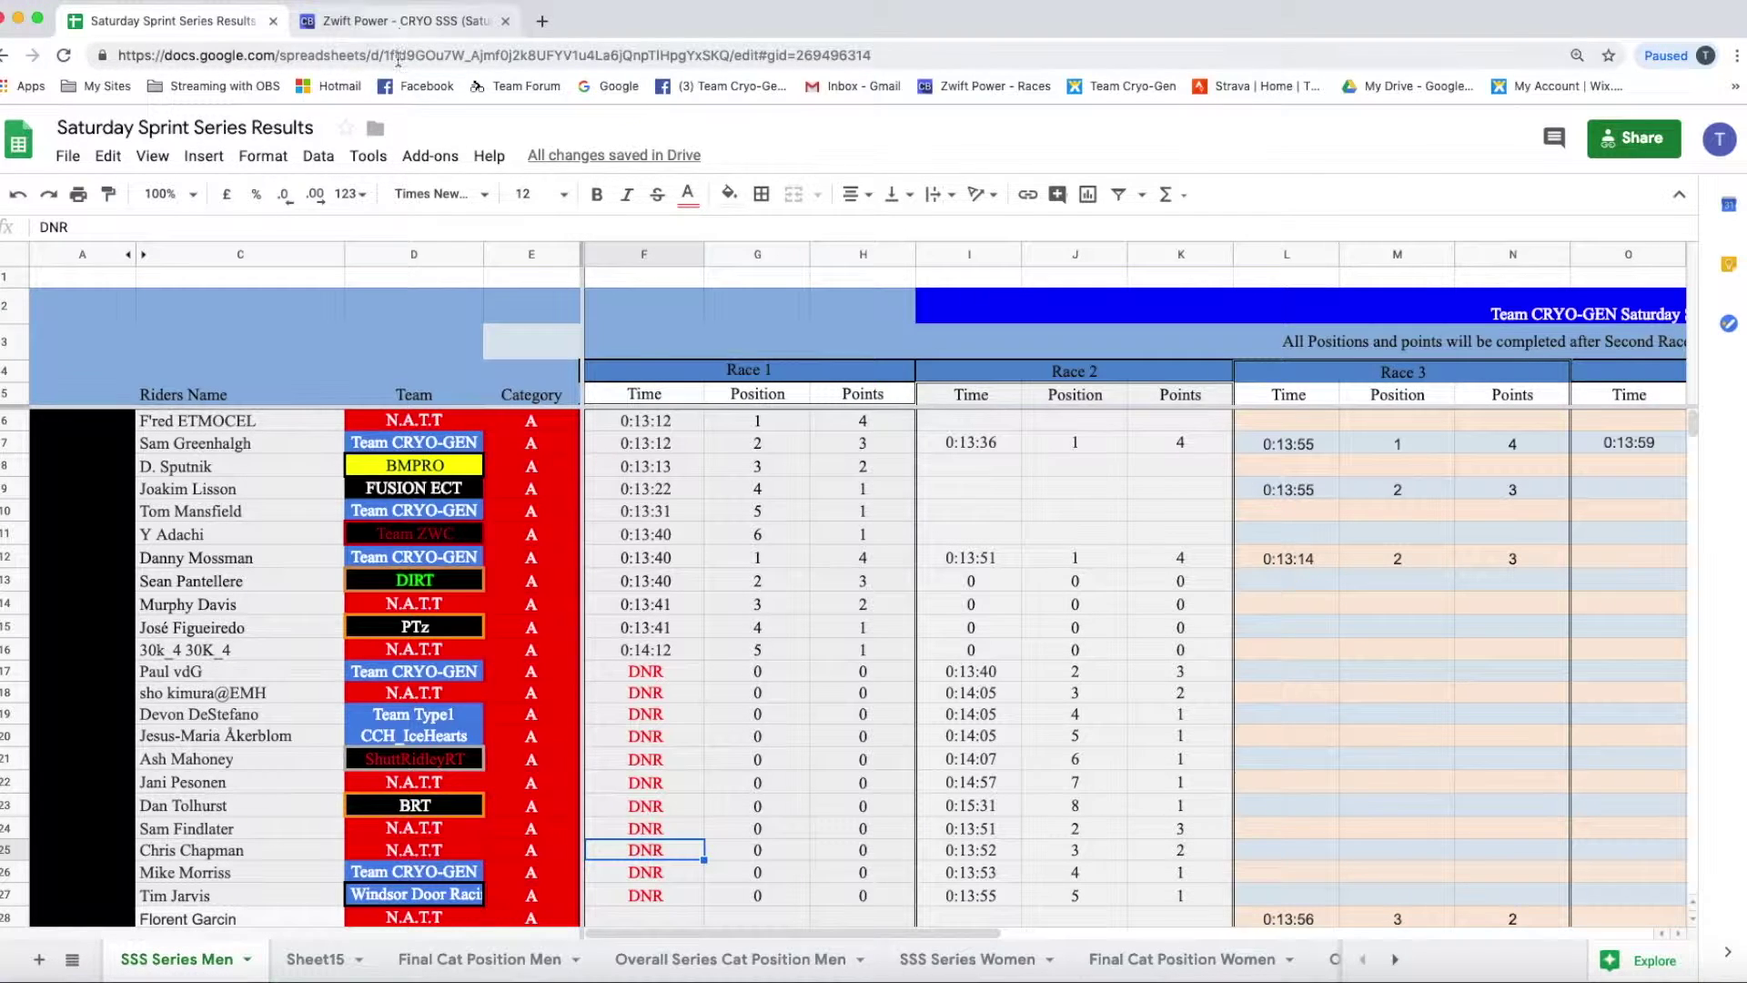
click(318, 960)
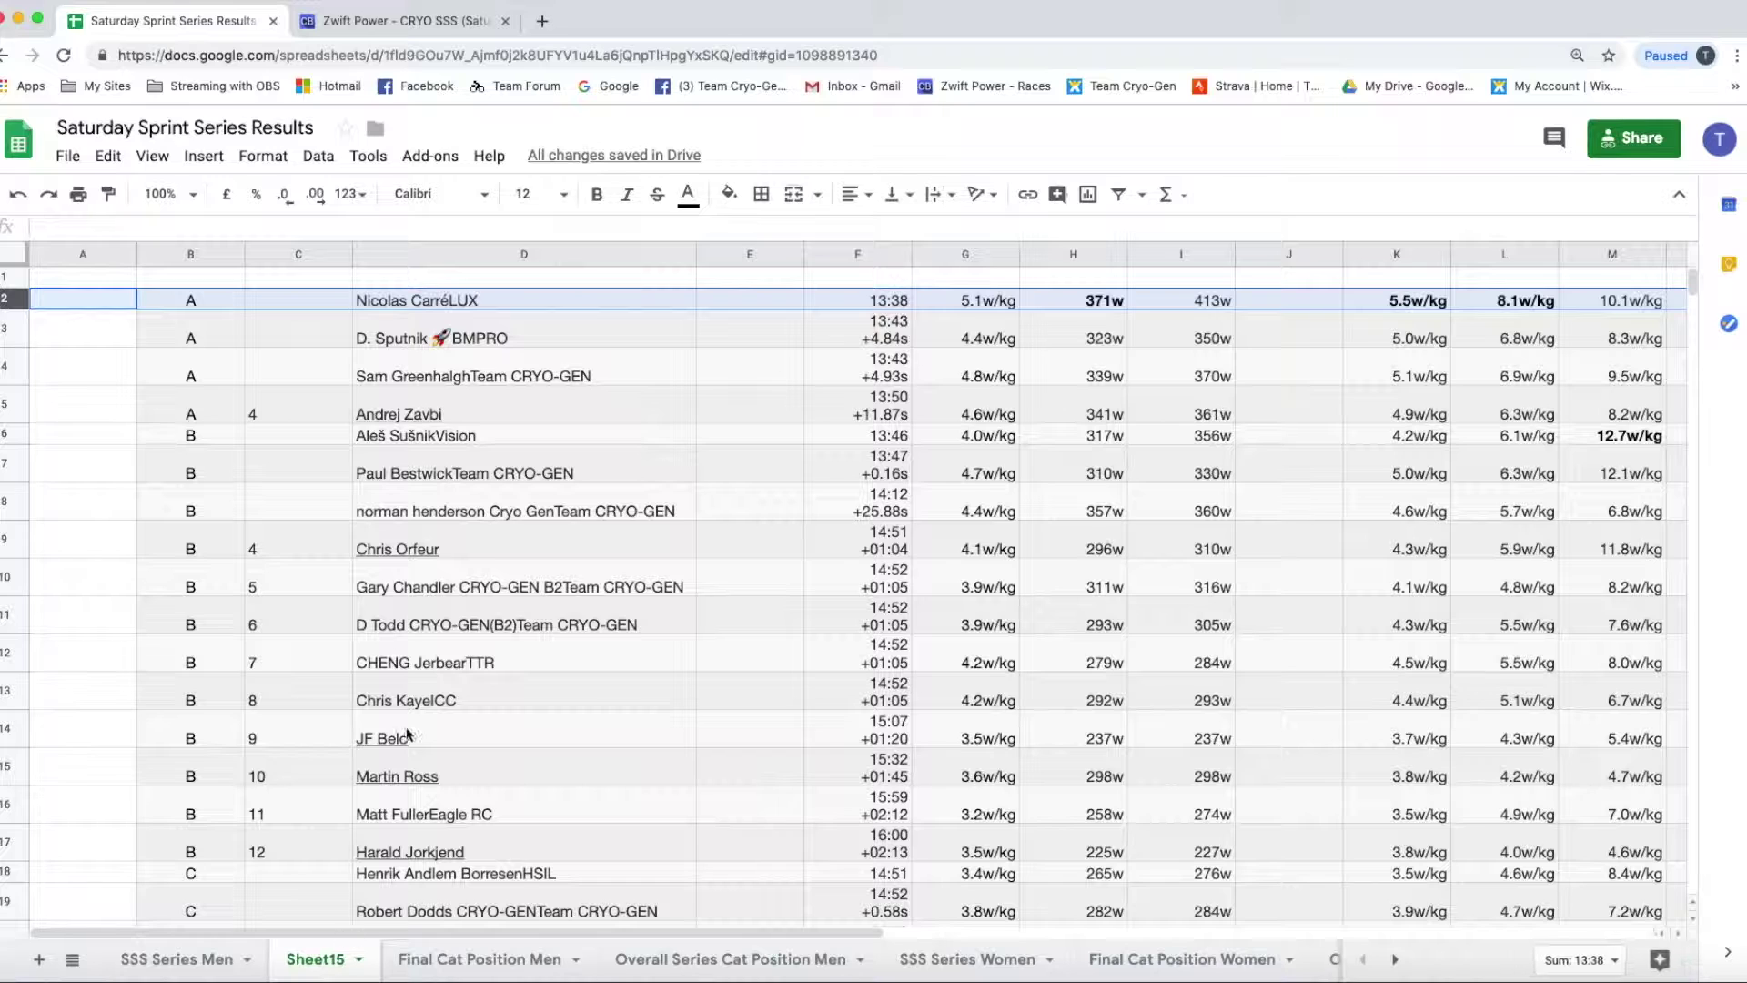
click(396, 253)
drag(395, 253, 209, 258)
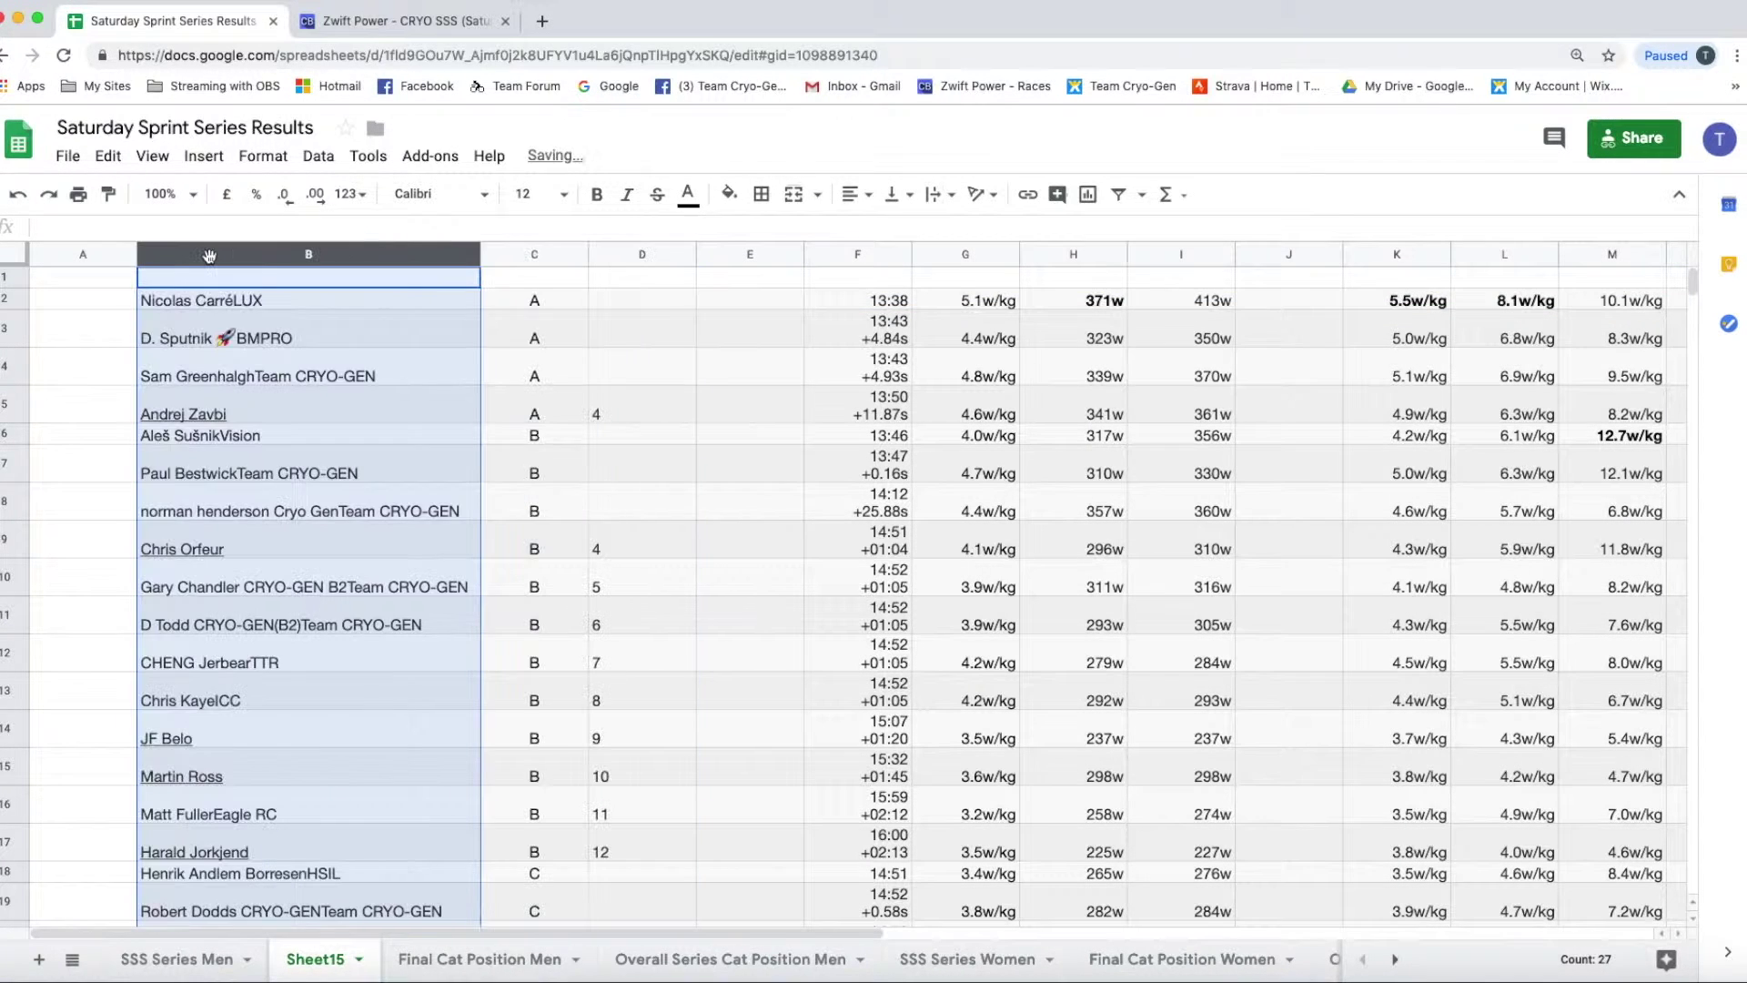
click(737, 257)
drag(737, 256, 560, 257)
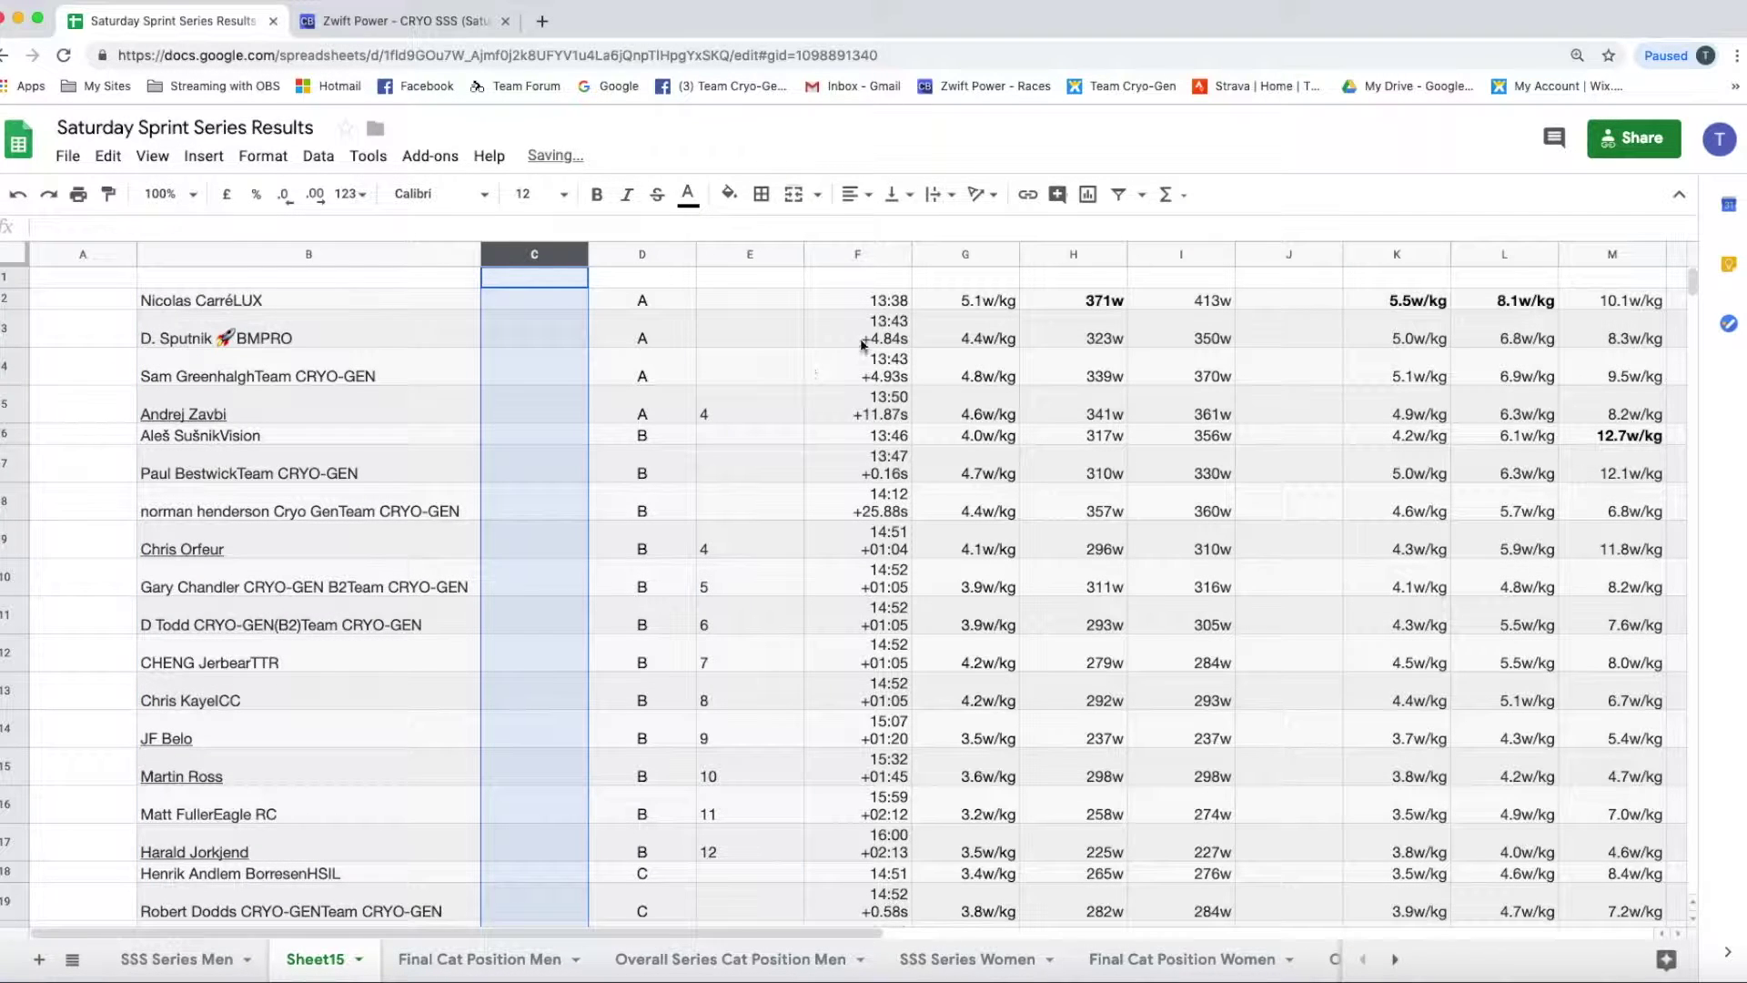
Step: Delete the surplus data columns G to R after the race times
drag(936, 257, 1180, 263)
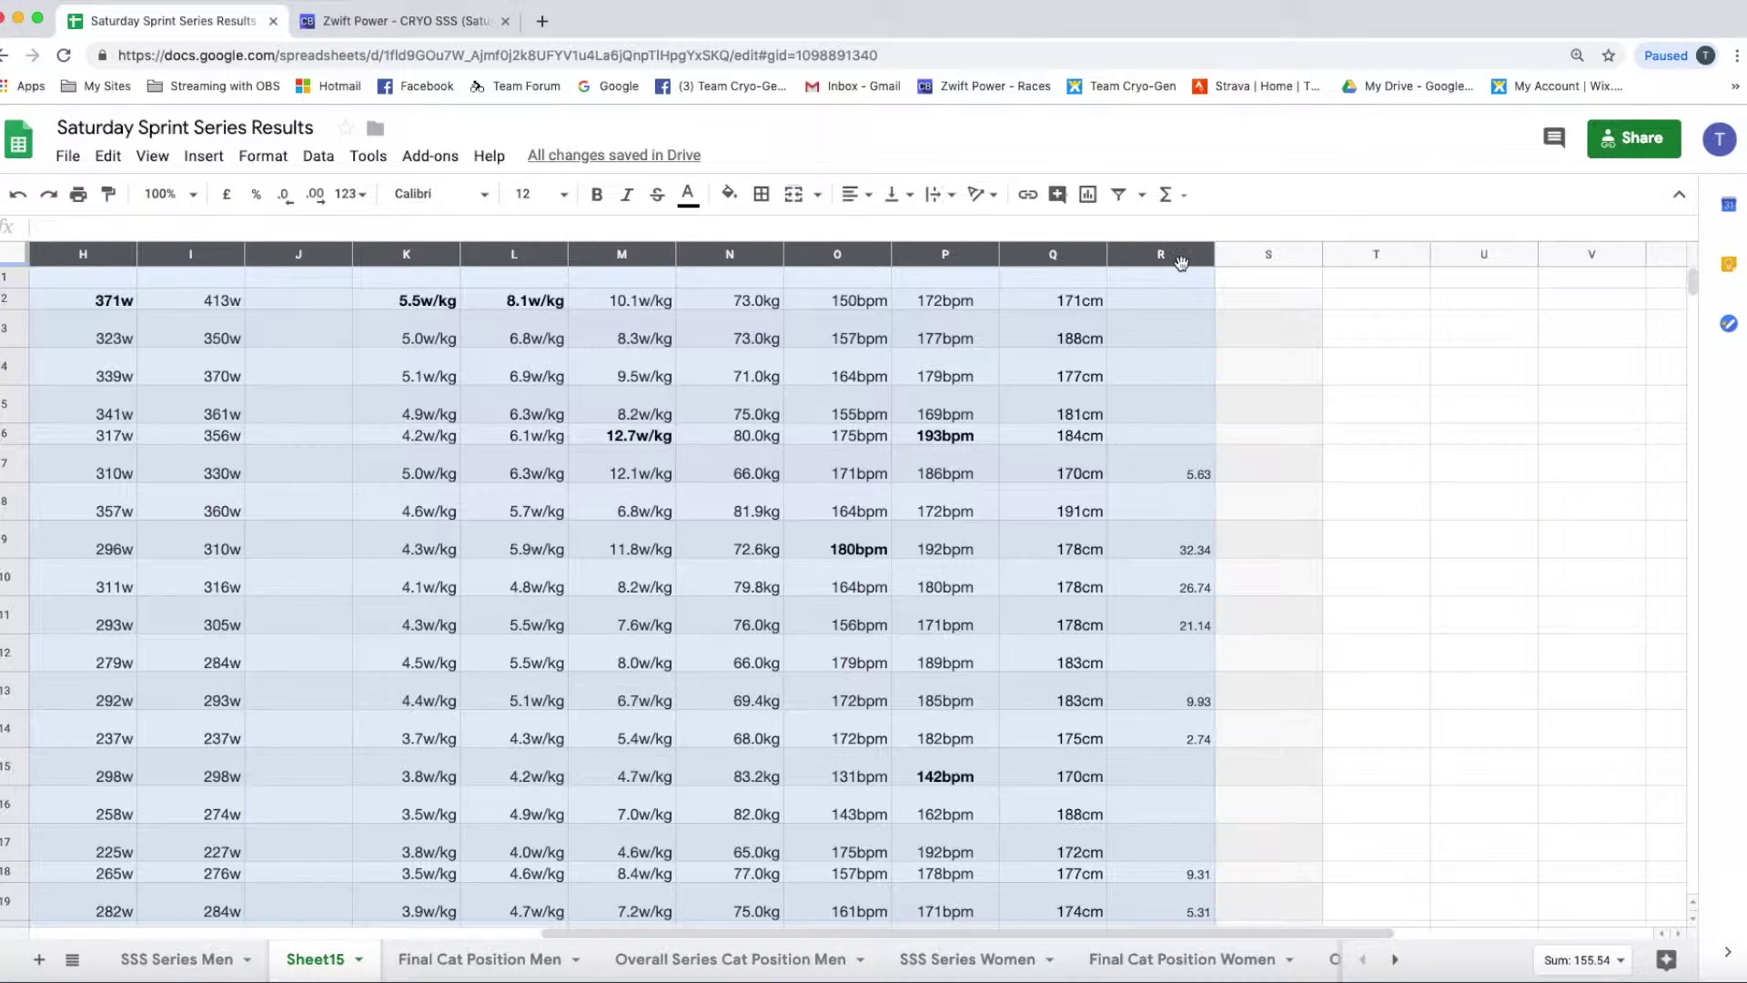
right_click(1172, 261)
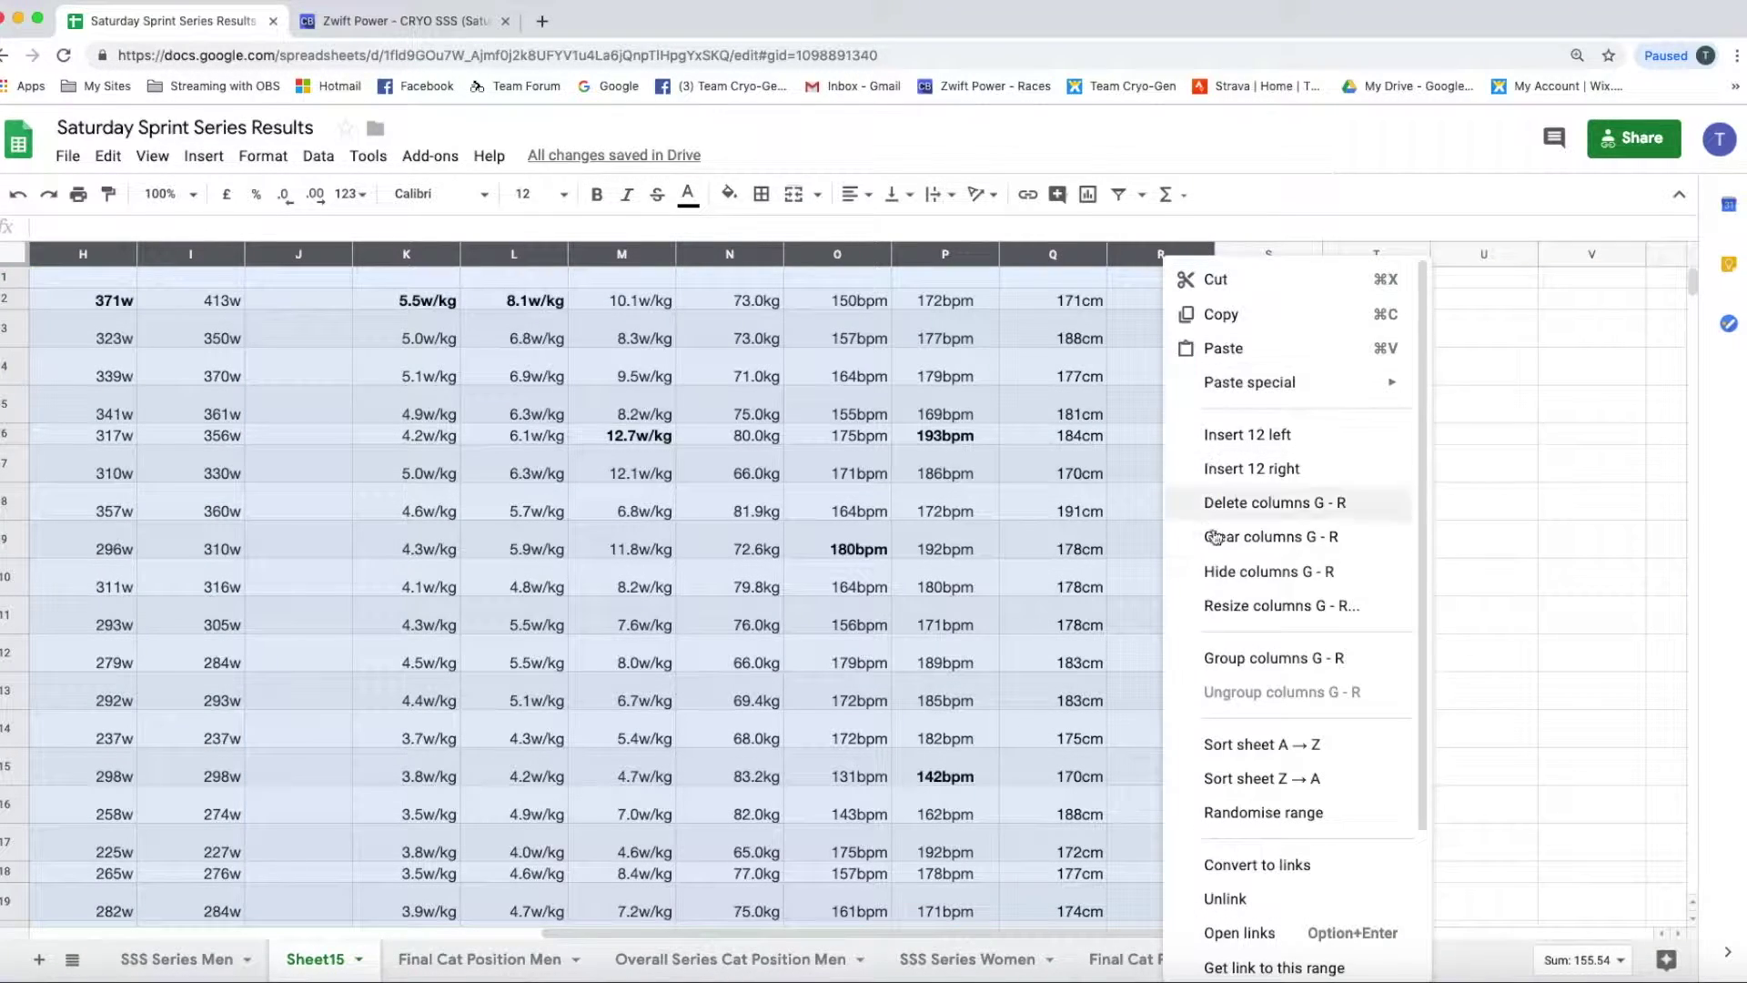
click(1229, 505)
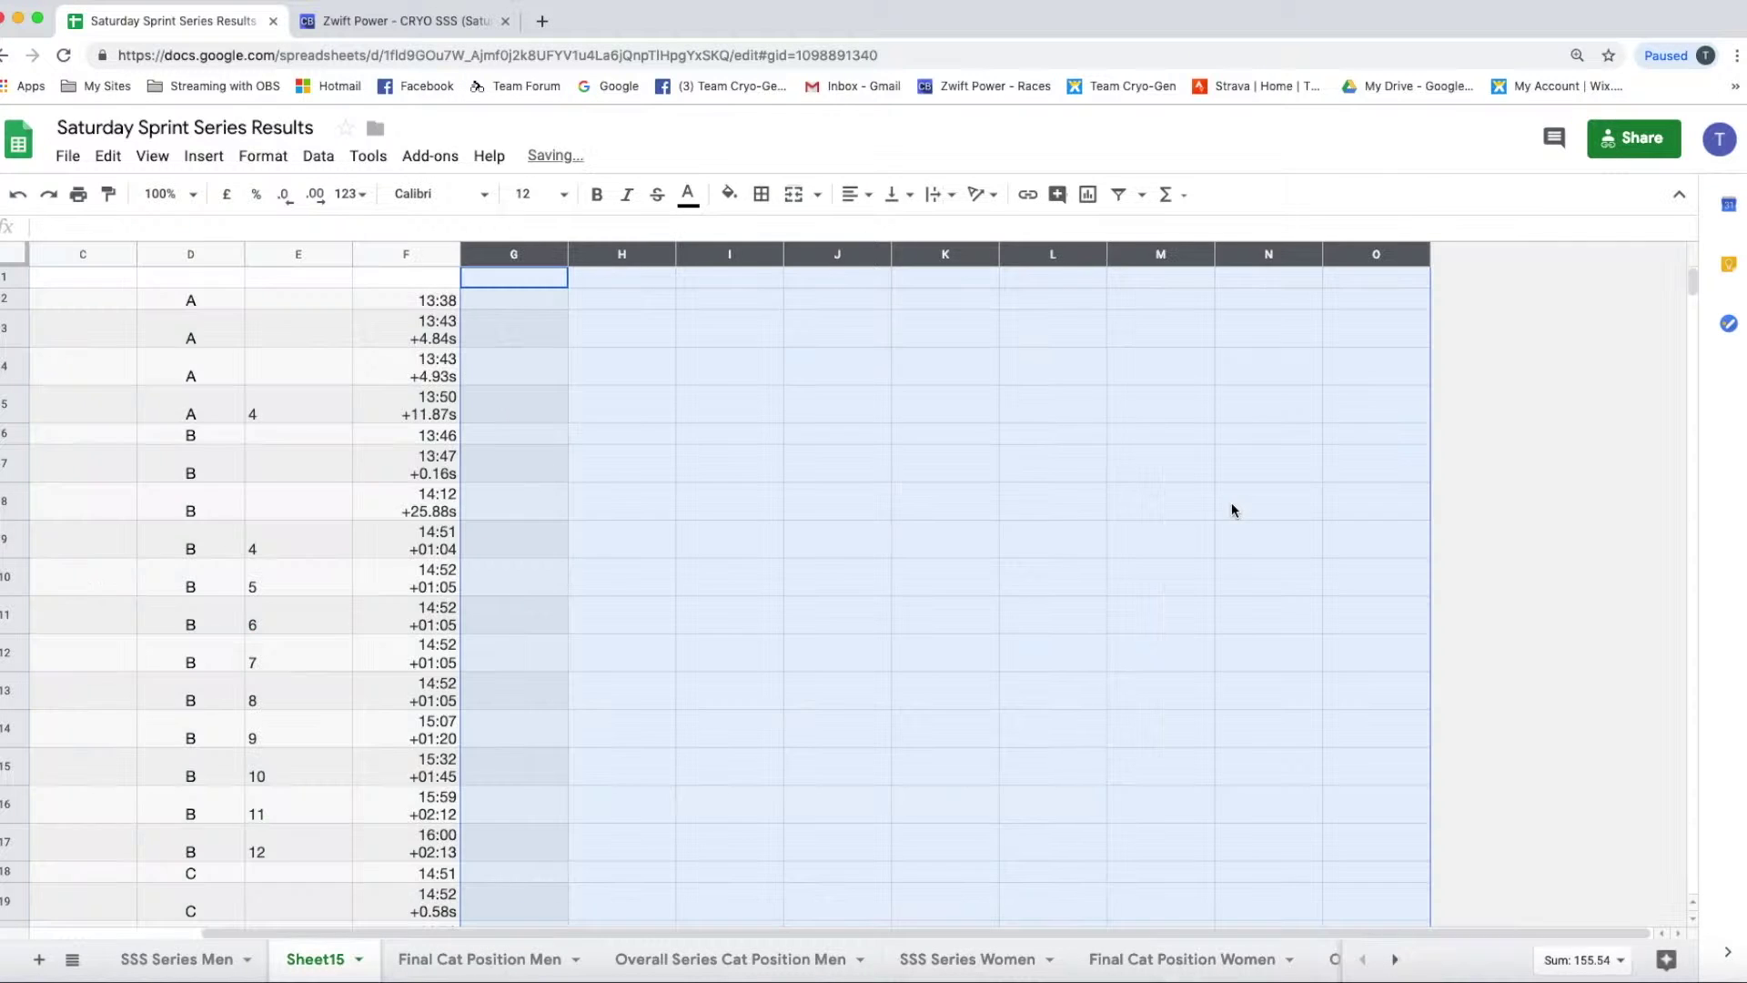
drag(661, 929, 543, 938)
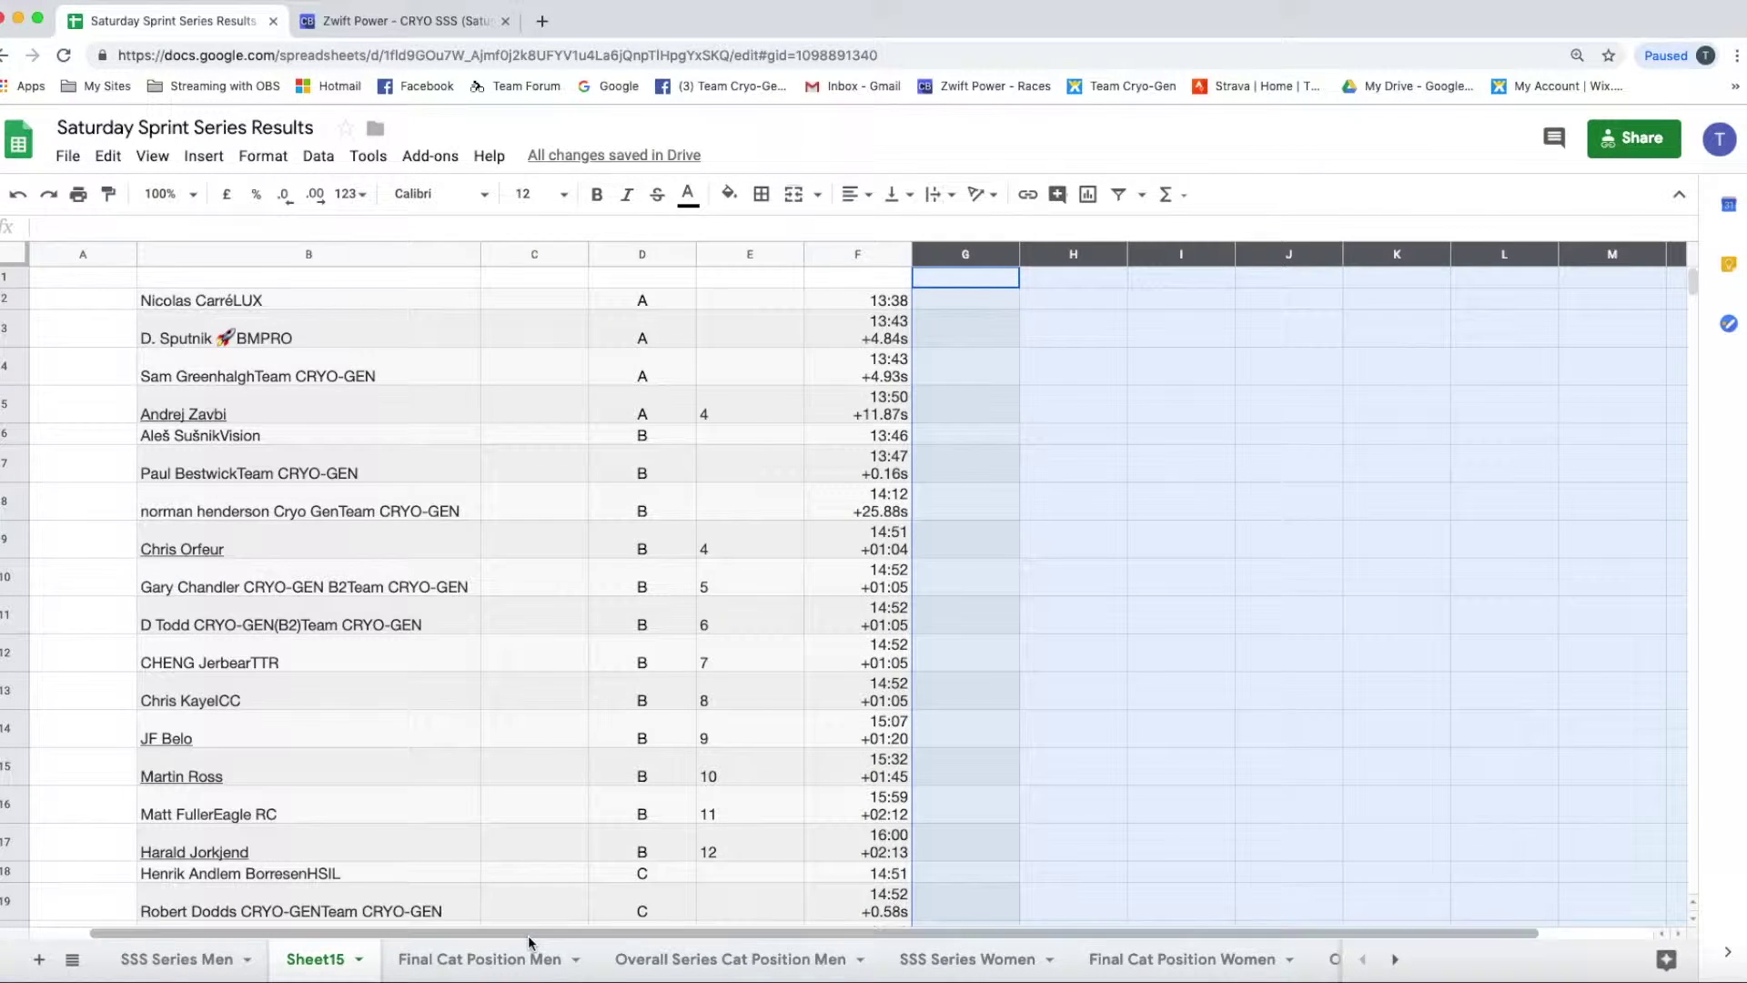
Step: Enter the missing category A finishing positions 1, 2 and 3 in cells E2 to E4
click(728, 297)
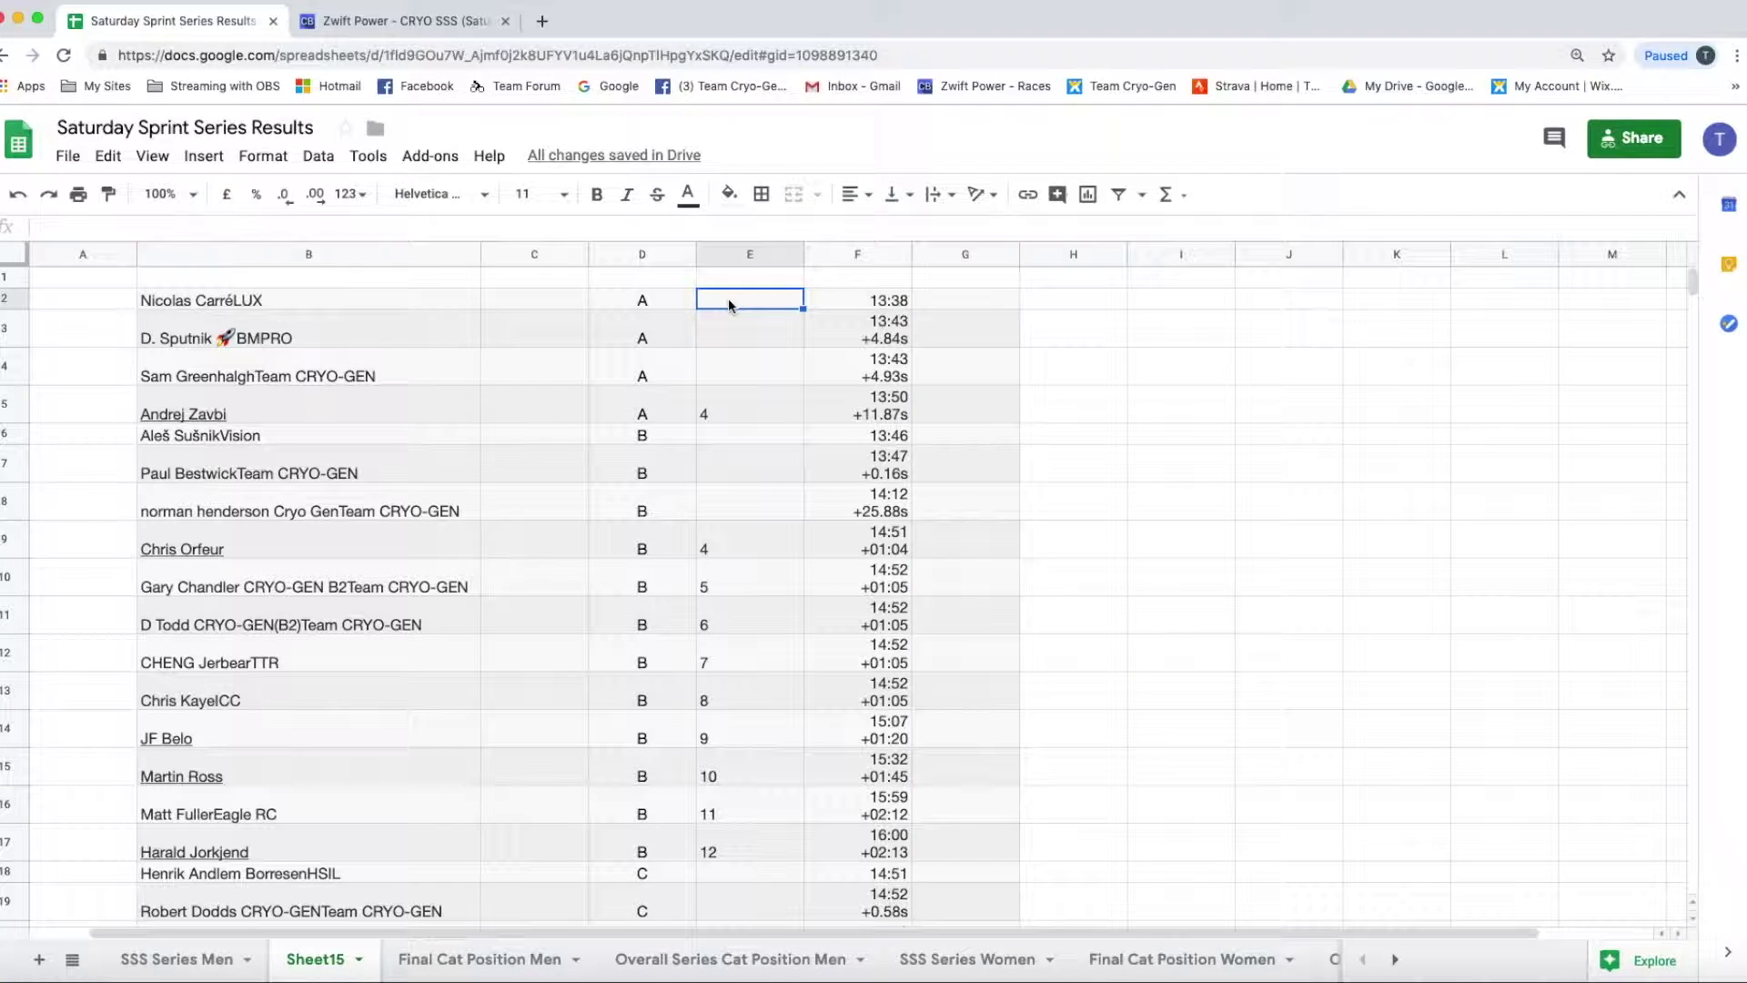
text(1)
click(728, 330)
text(2)
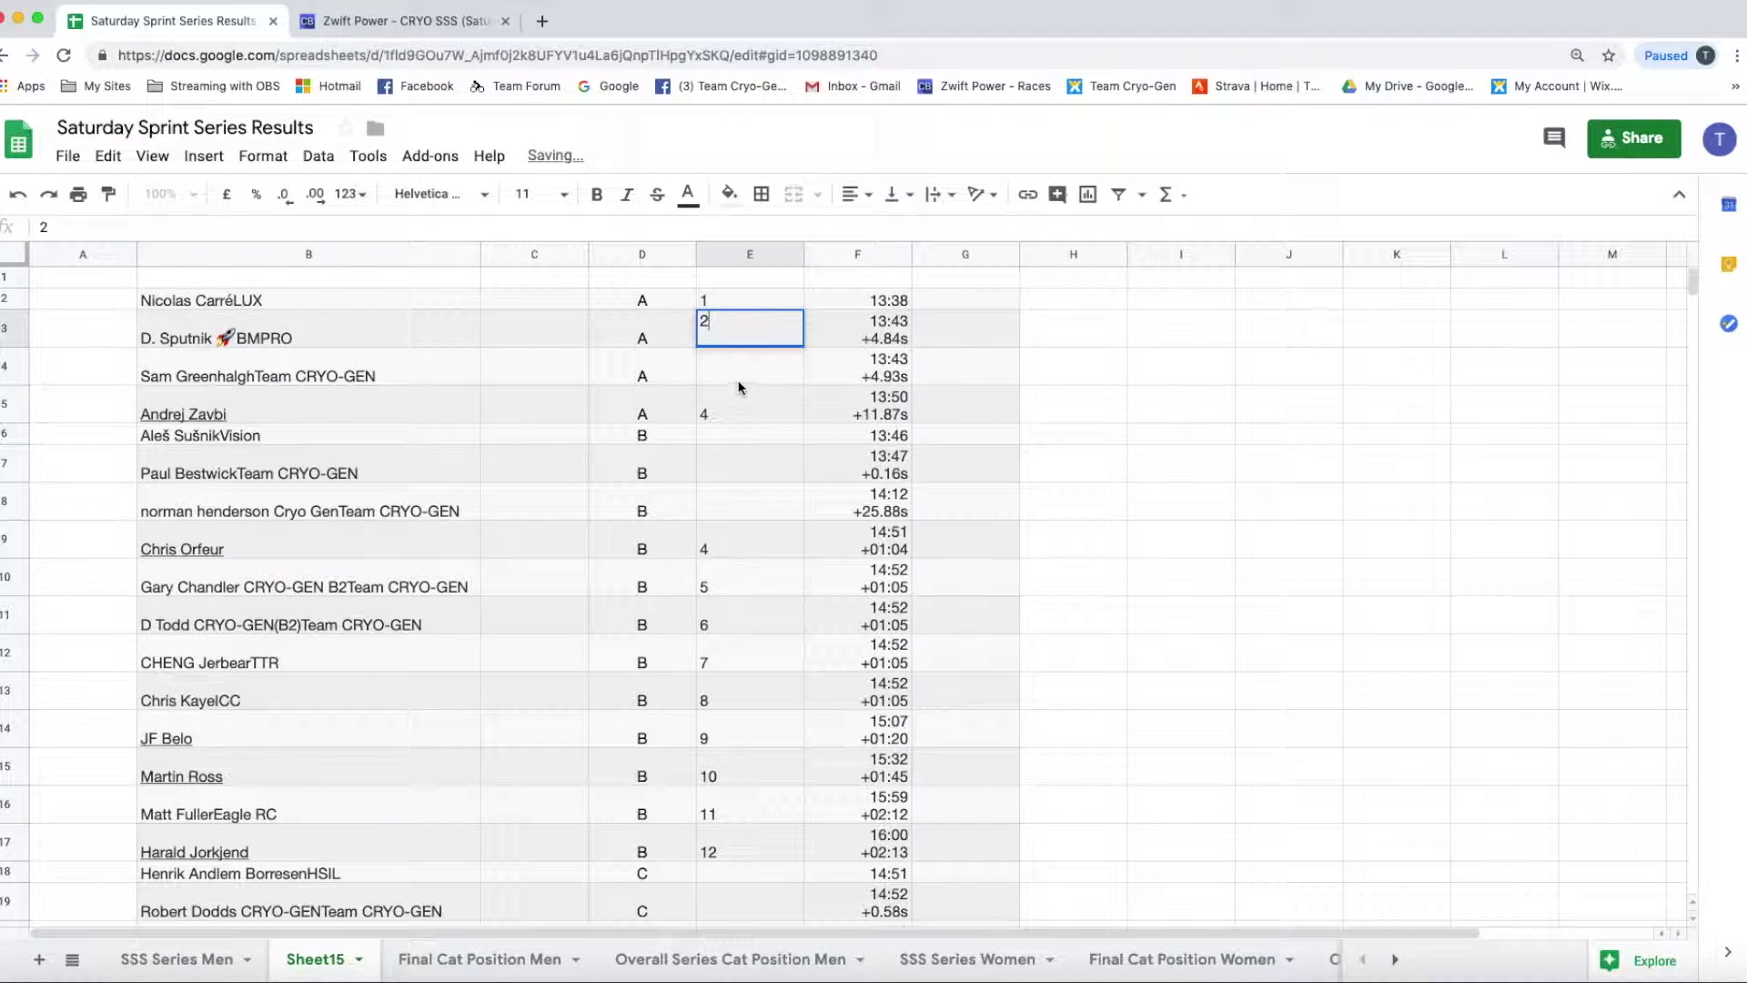
click(738, 378)
text(3)
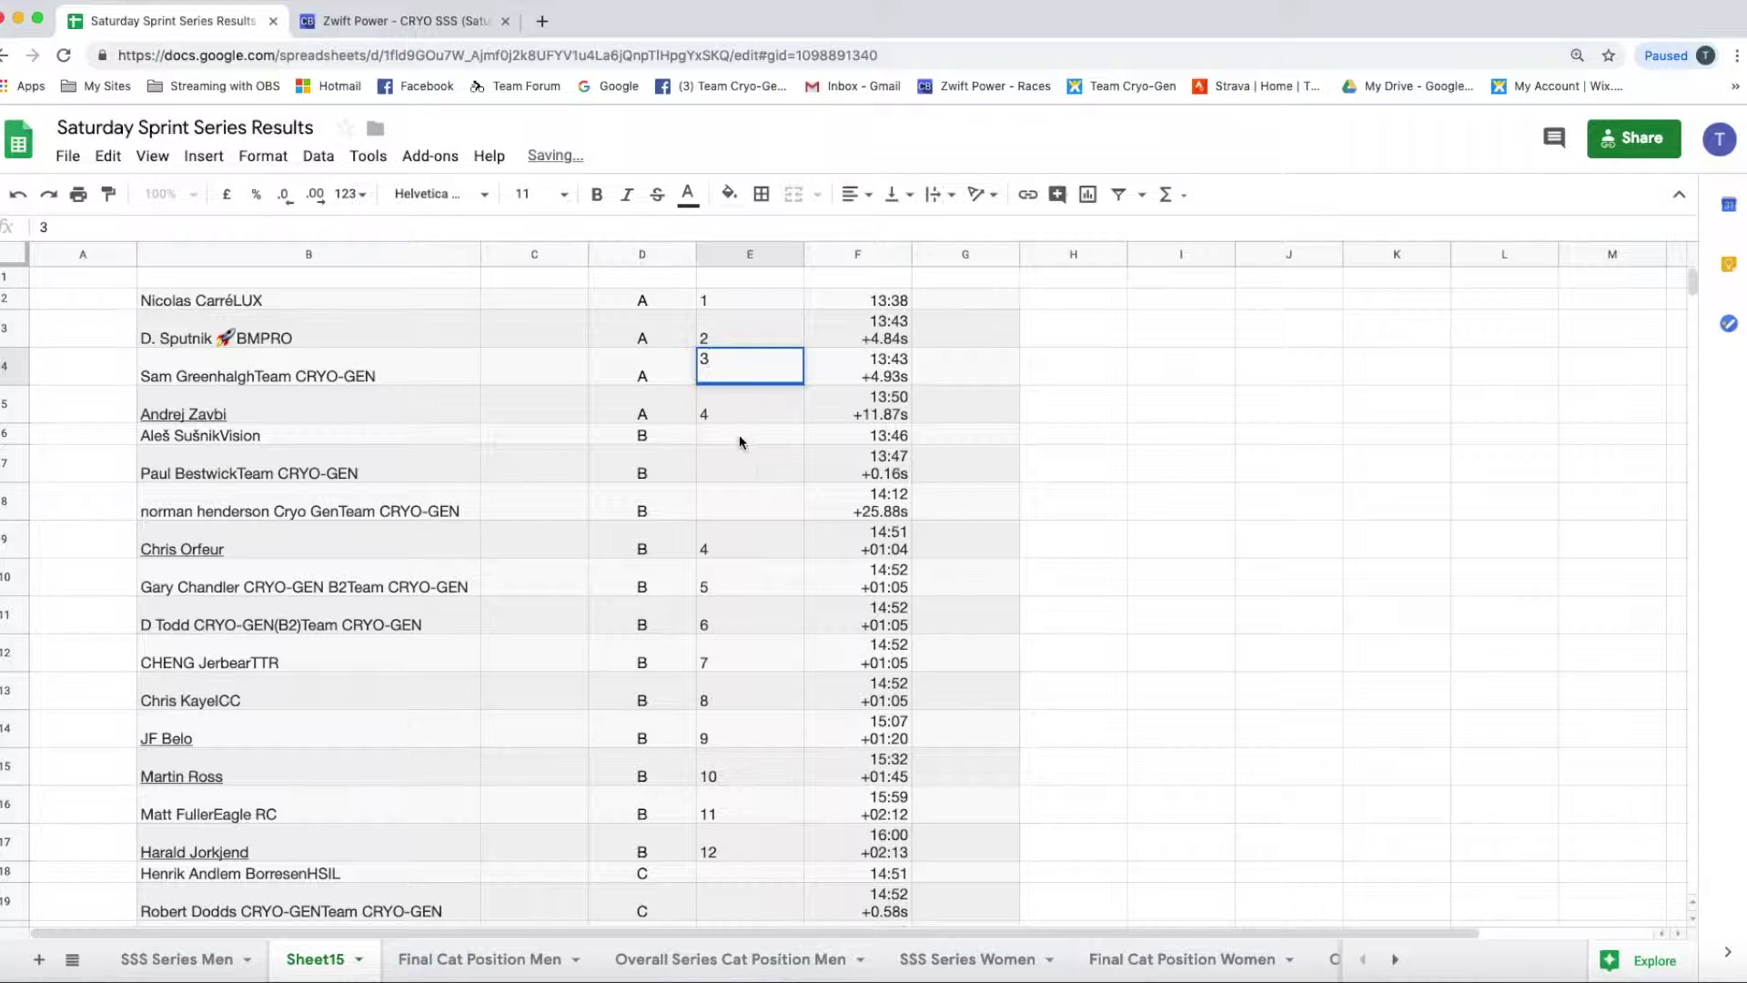
Step: Enter the missing category B finishing positions 1, 2 and 3 in cells E6 to E8
click(739, 434)
text(1)
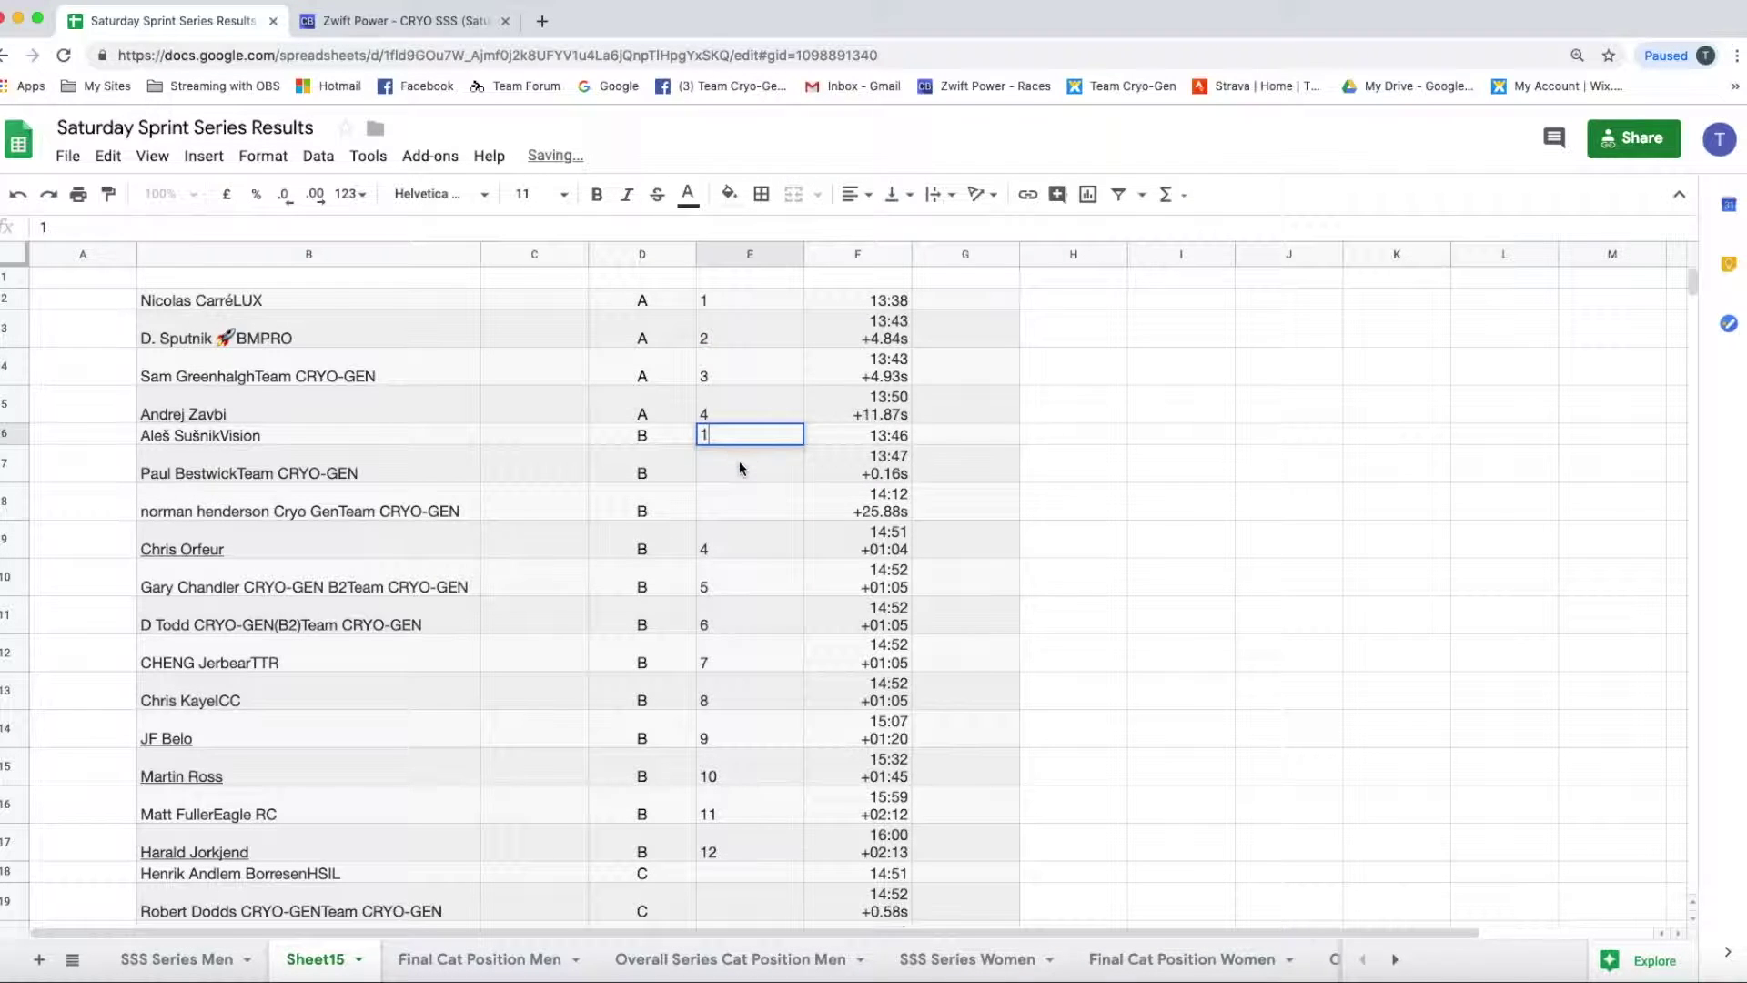
click(739, 460)
text(2)
click(739, 506)
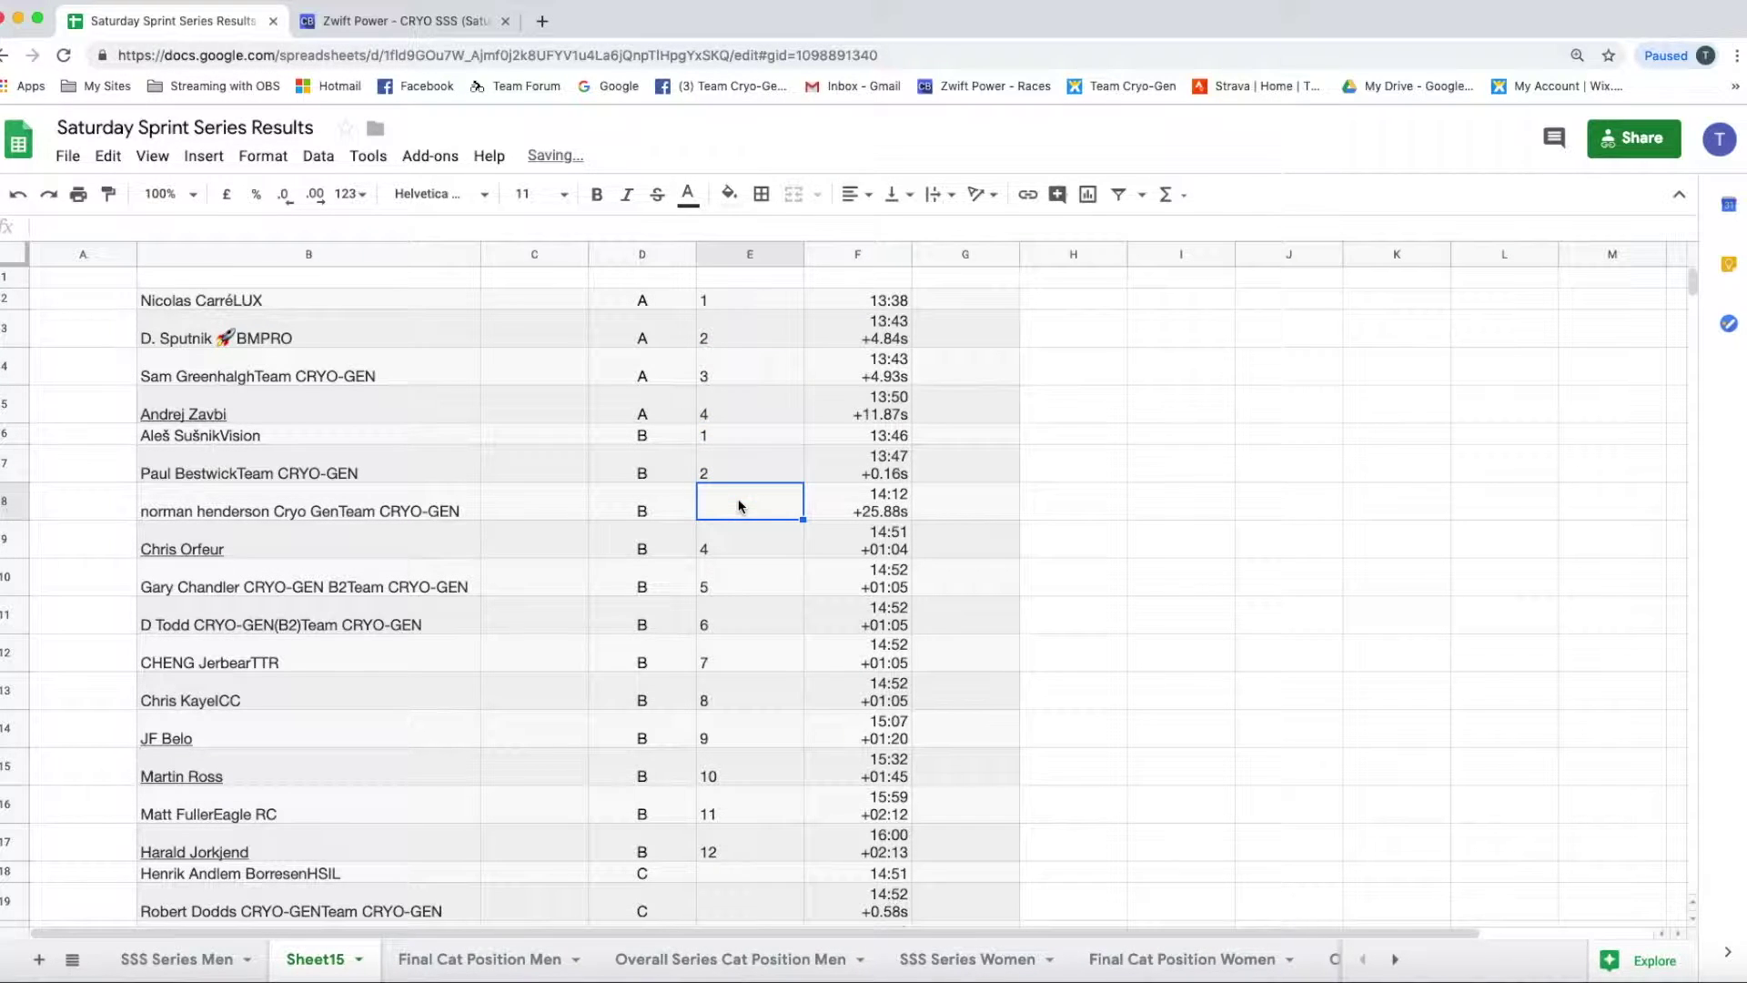
text(3)
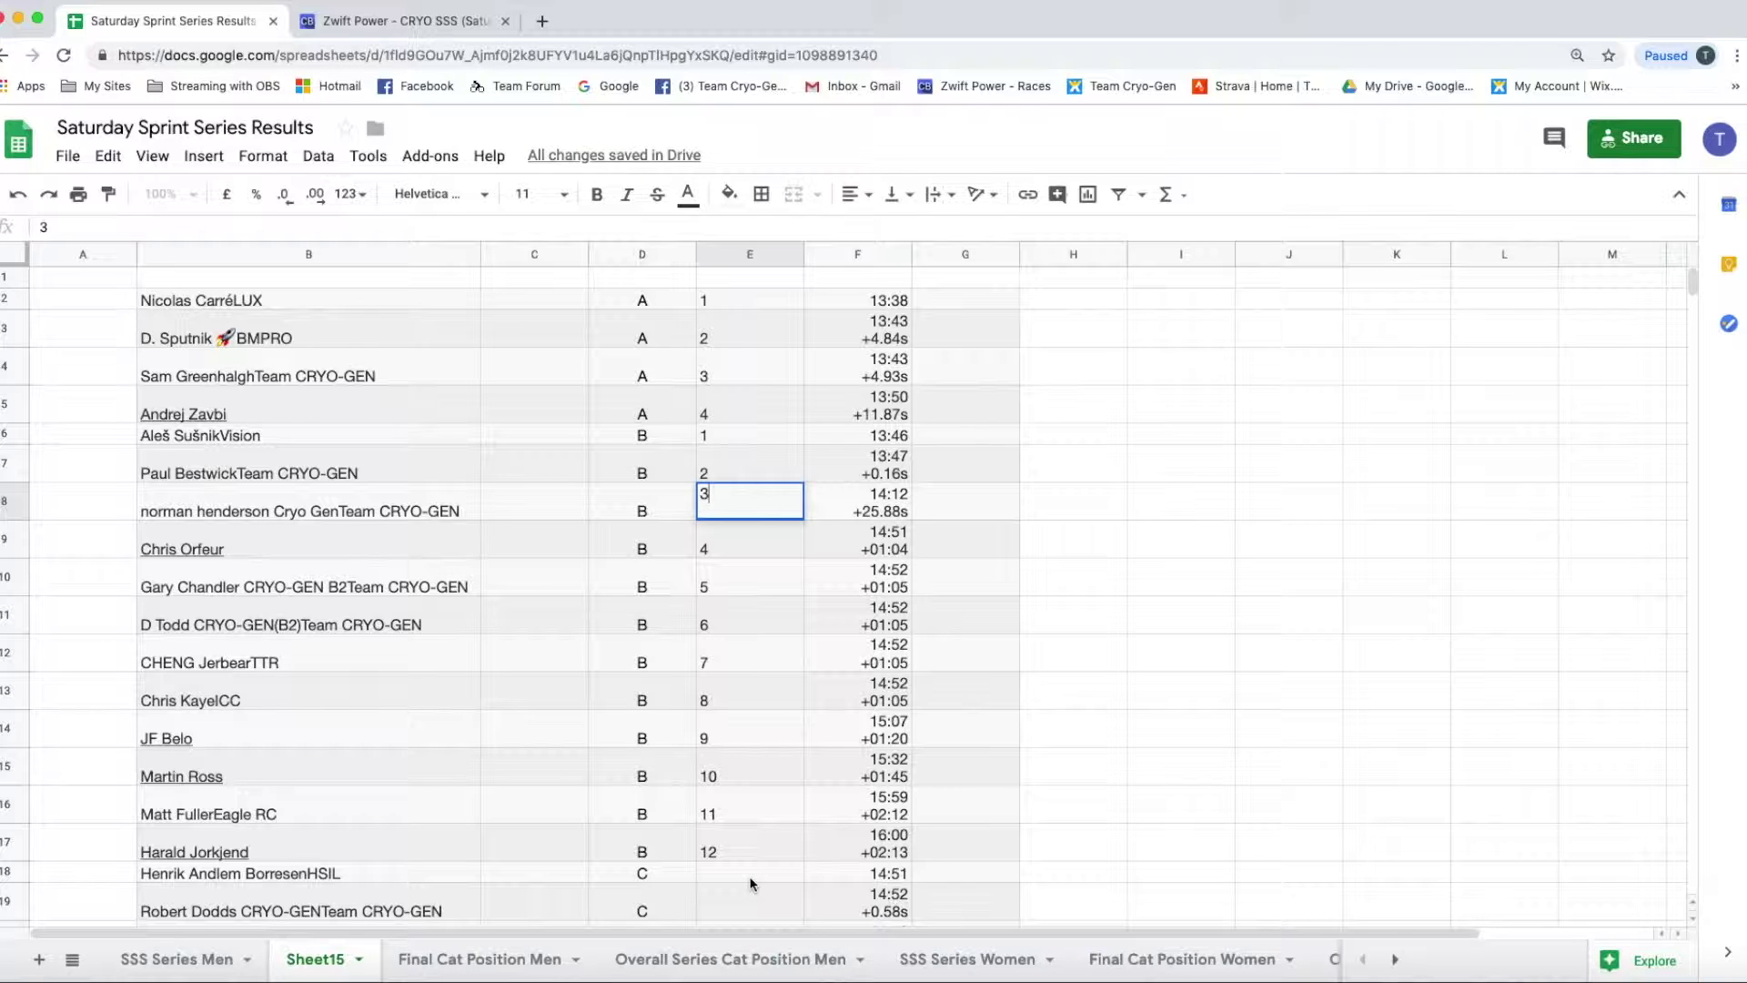
Step: Enter the missing category C finishing positions 1, 2 and 3 in cells E18 to E20
click(752, 877)
text(1)
scroll(762, 853, down, 3)
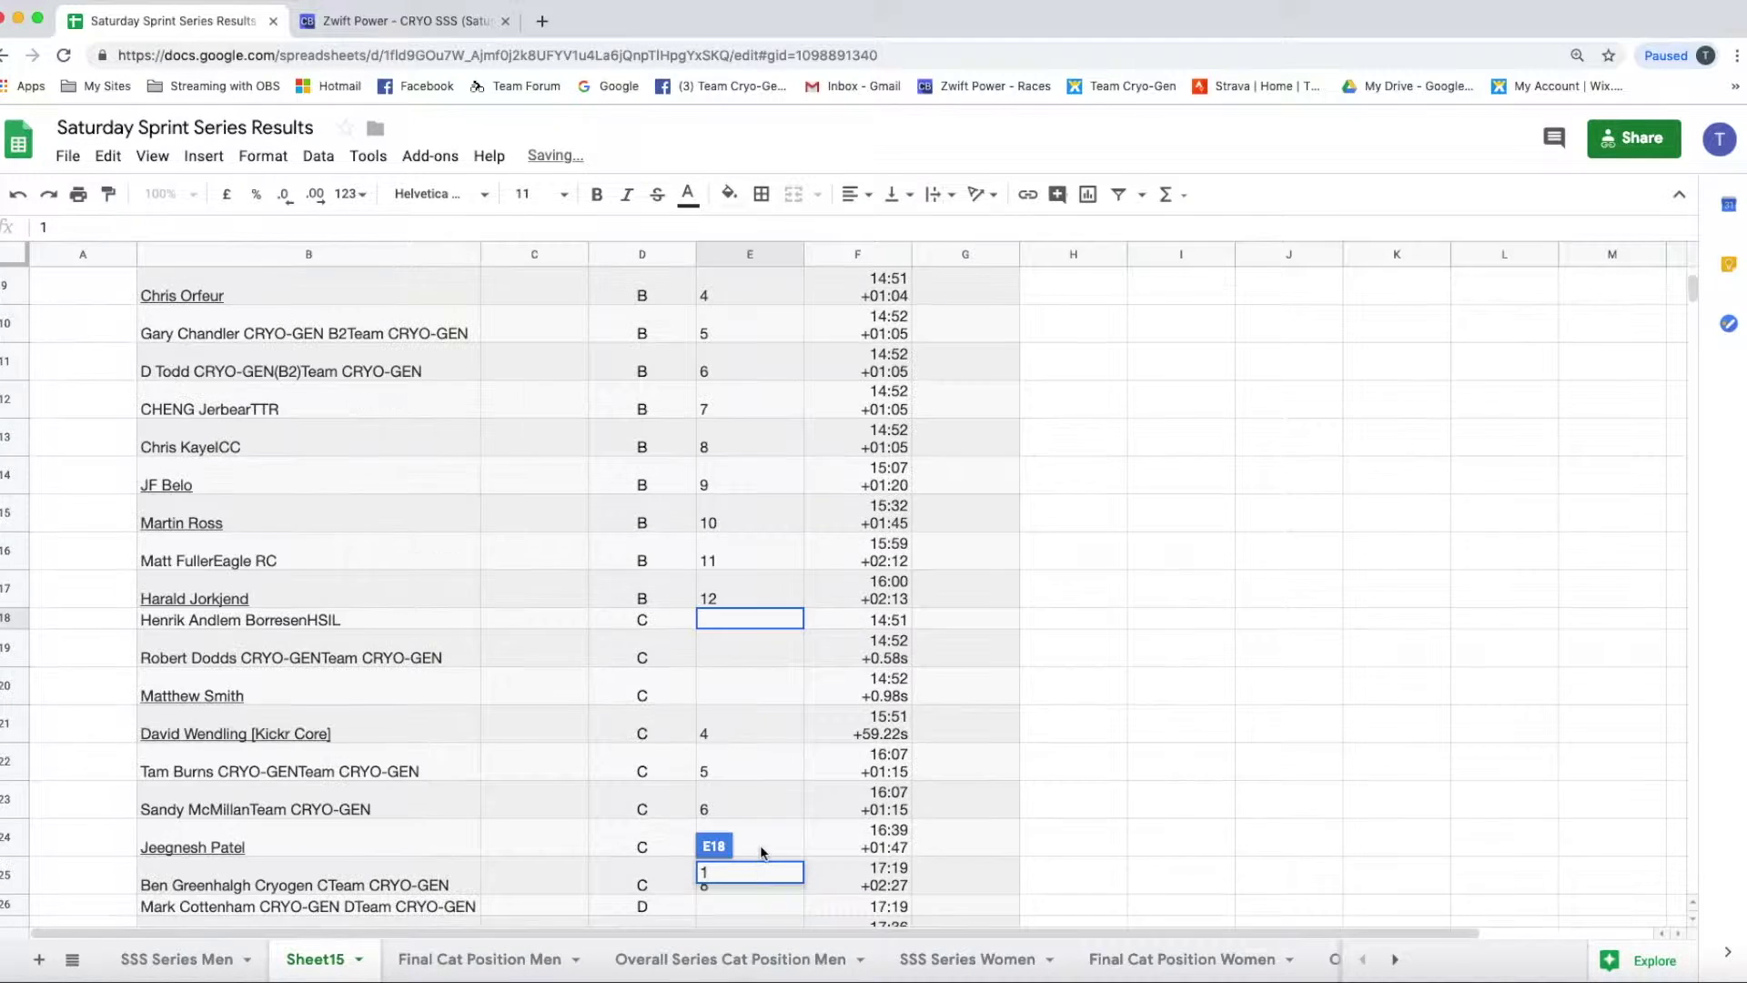
click(1097, 699)
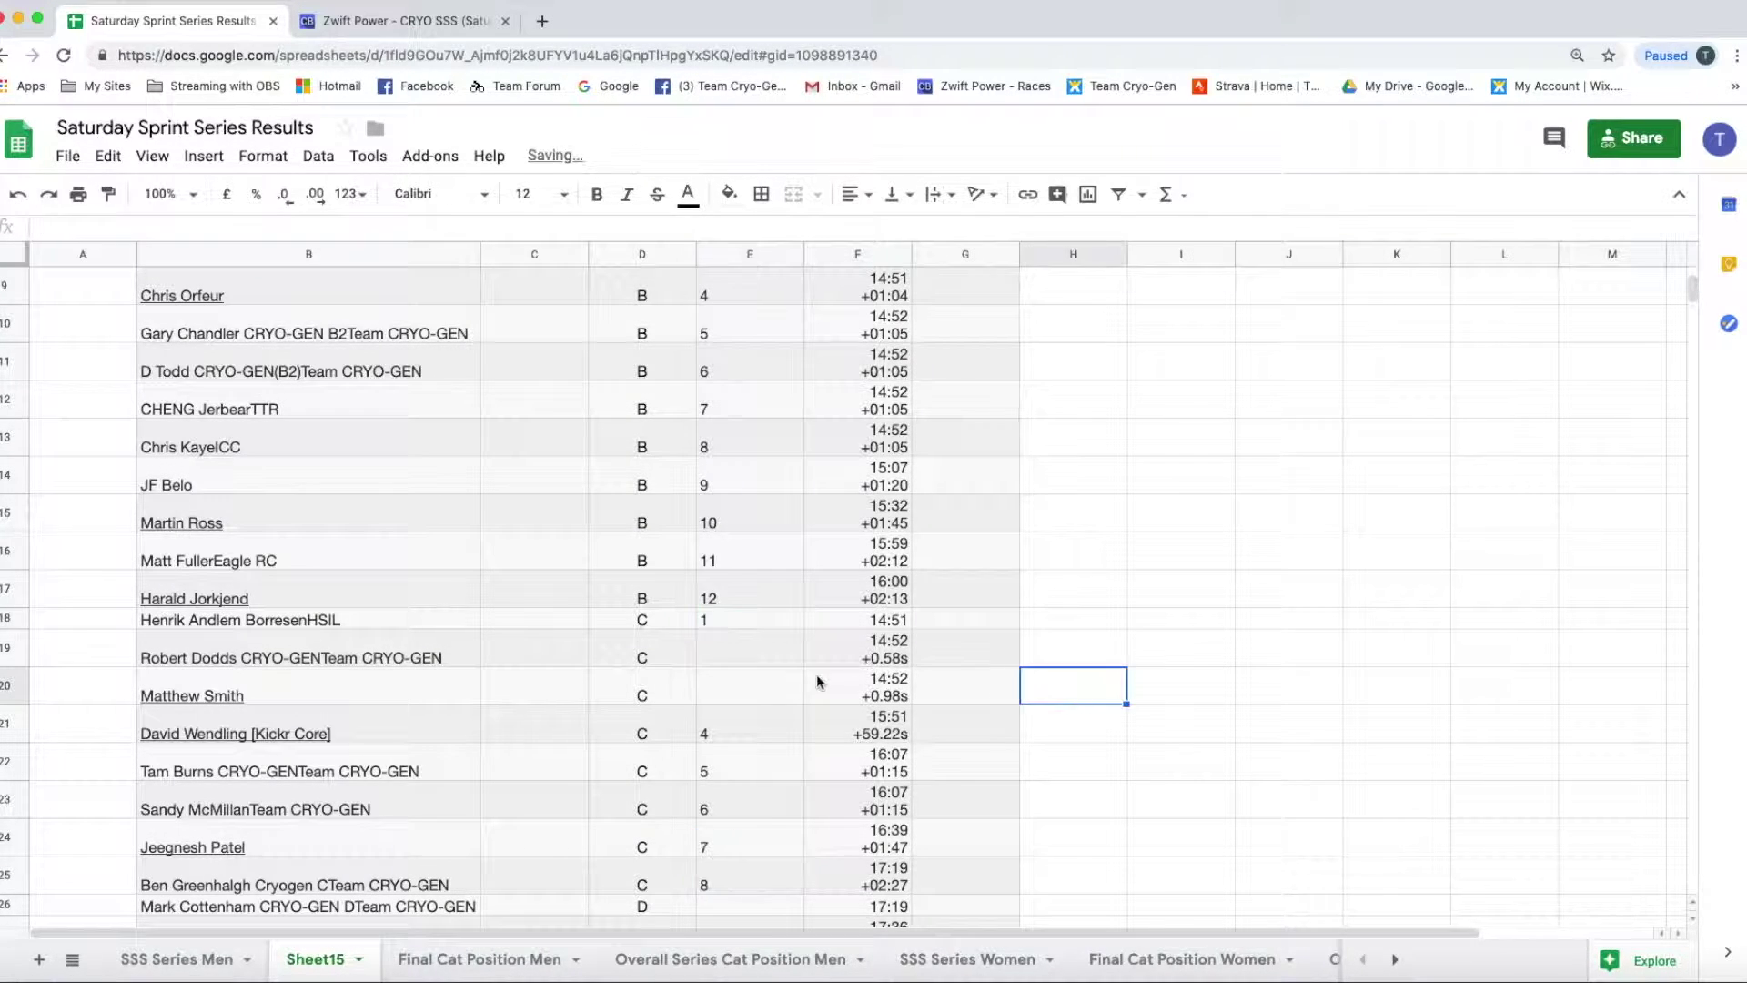
click(748, 653)
text(2)
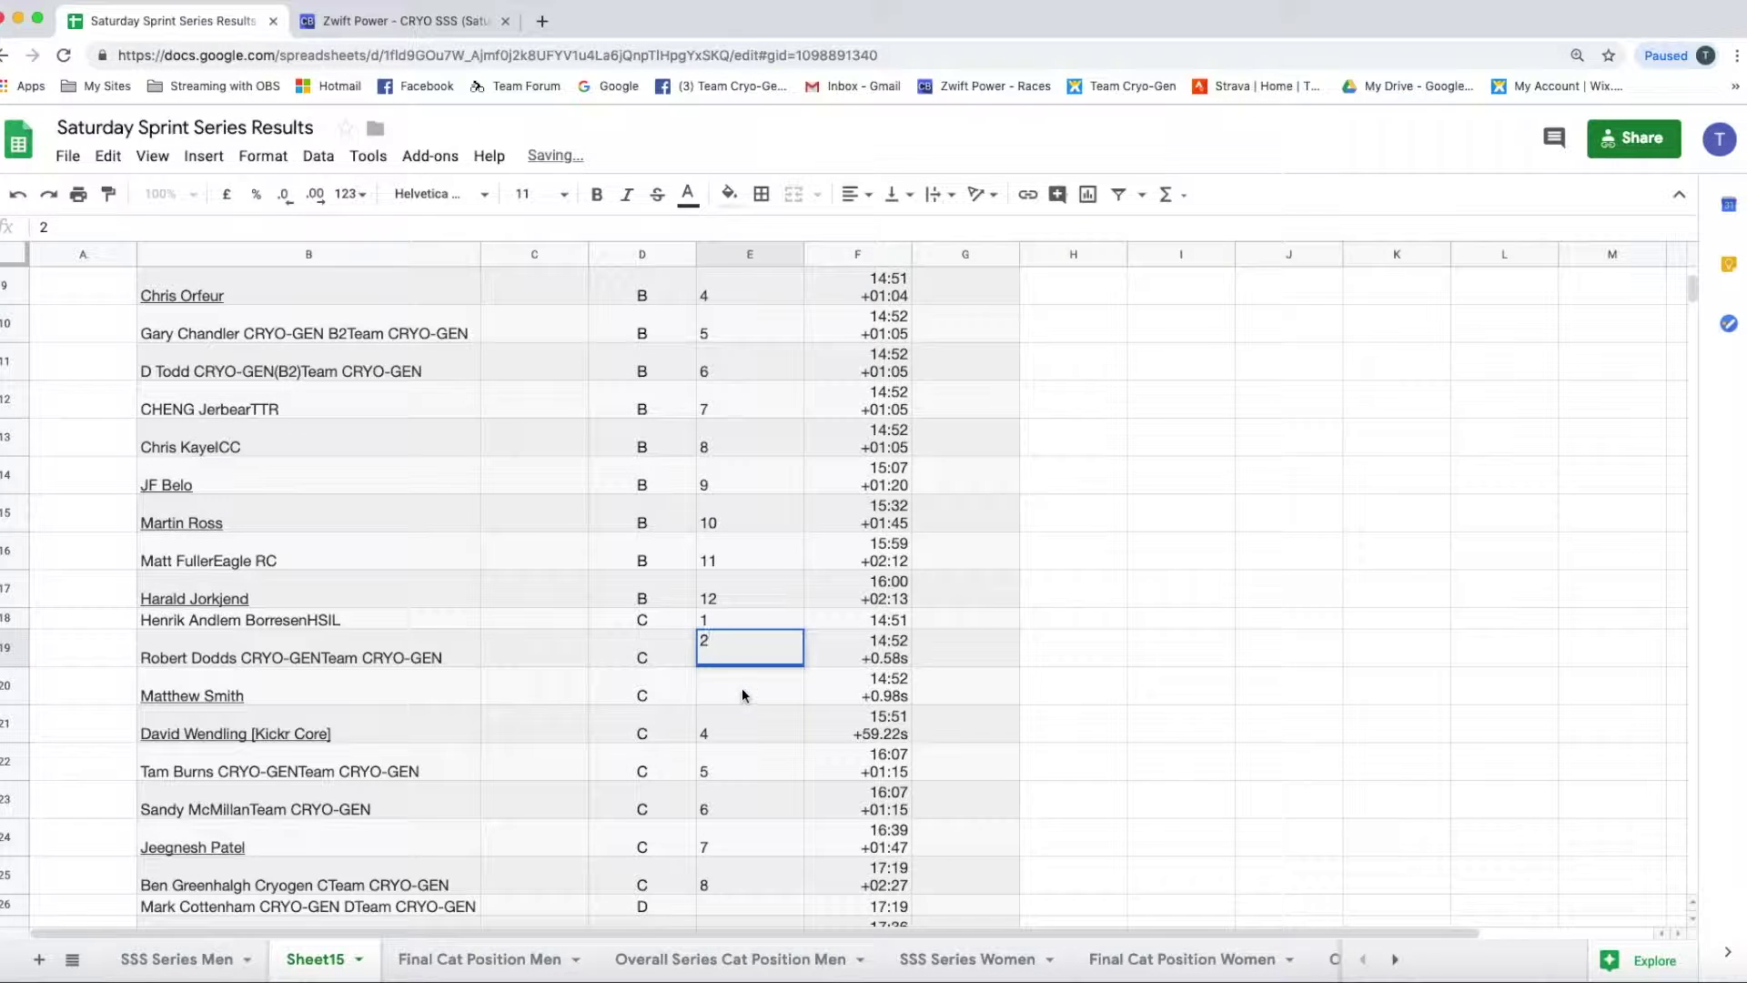
click(741, 688)
text(3)
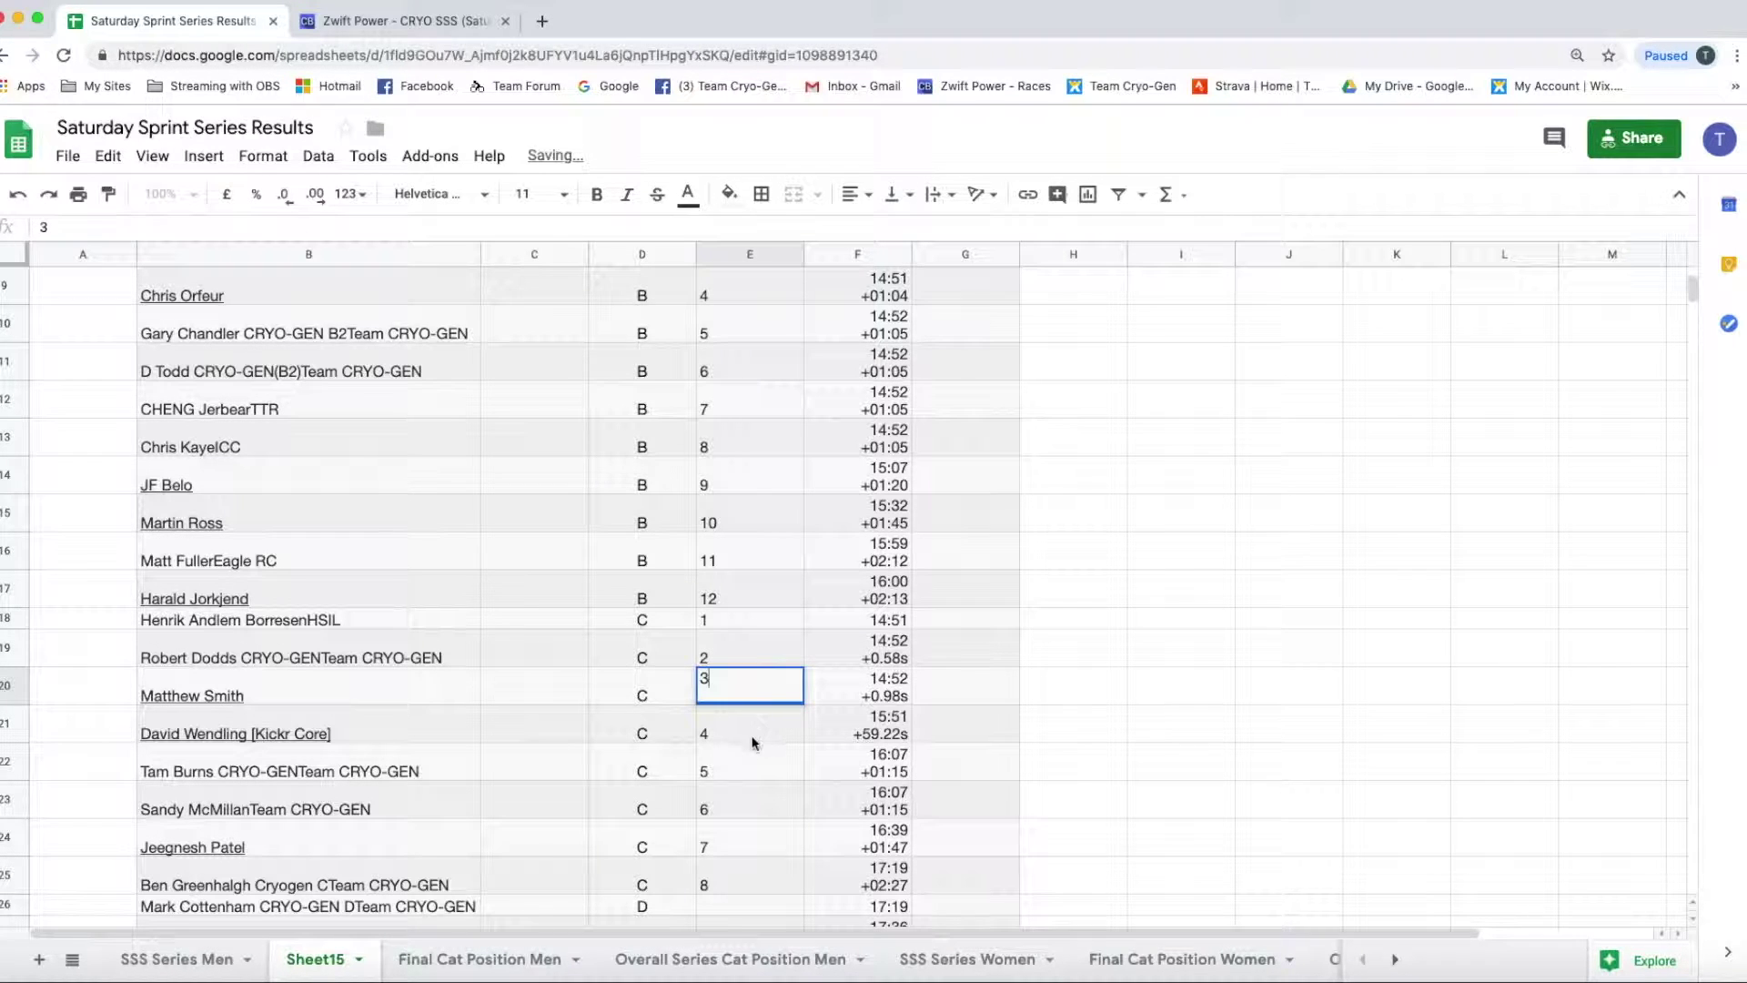
click(752, 811)
Step: Enter the missing category D finishing positions 1, 2 and 3 in cells E26 to E28
scroll(1112, 783, down, 3)
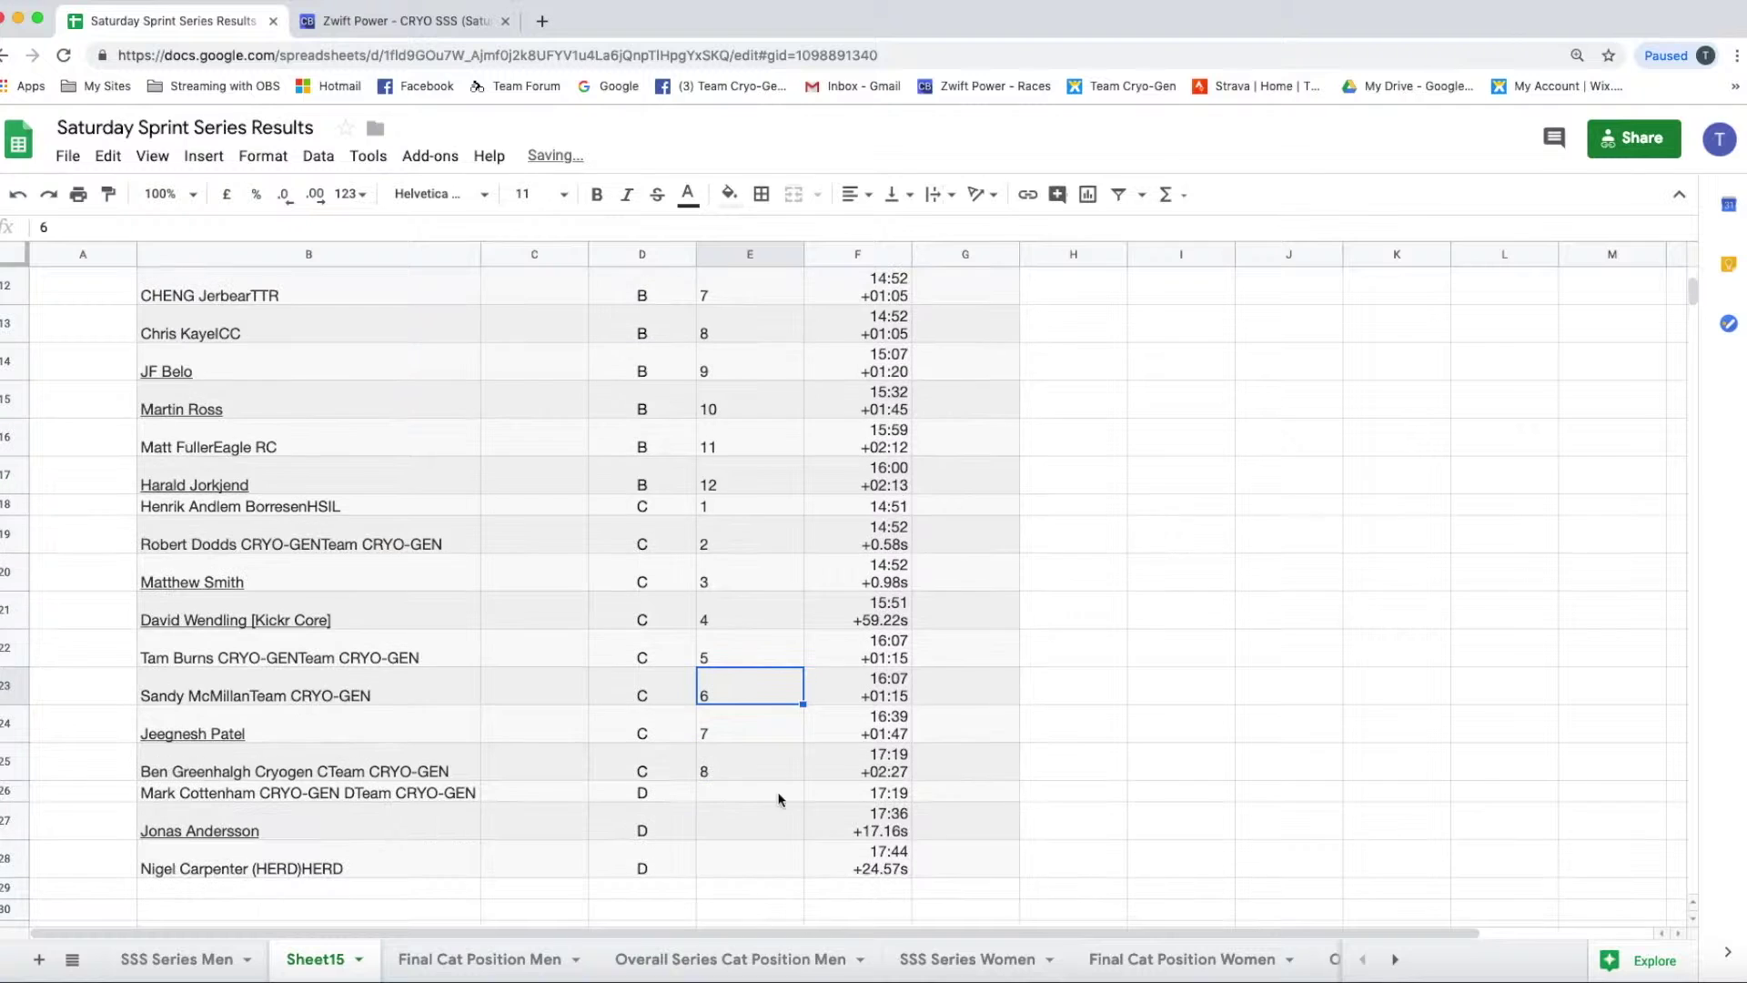
click(724, 789)
text(1)
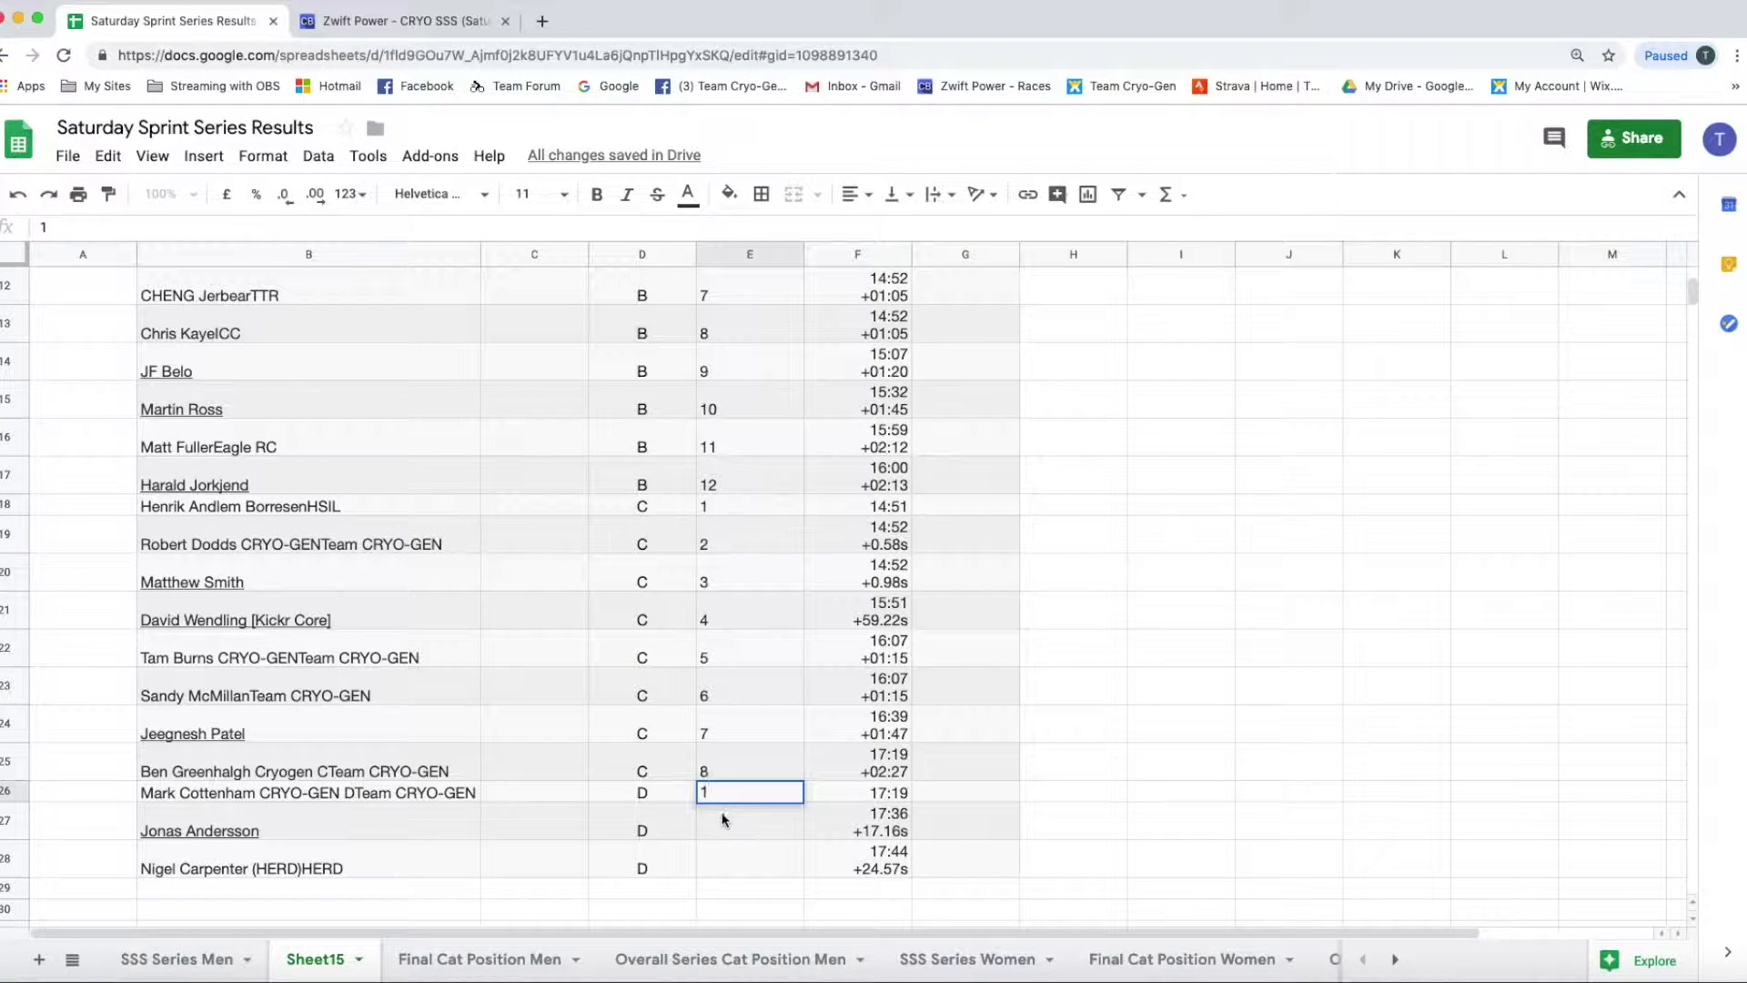
click(723, 819)
text(2)
click(747, 867)
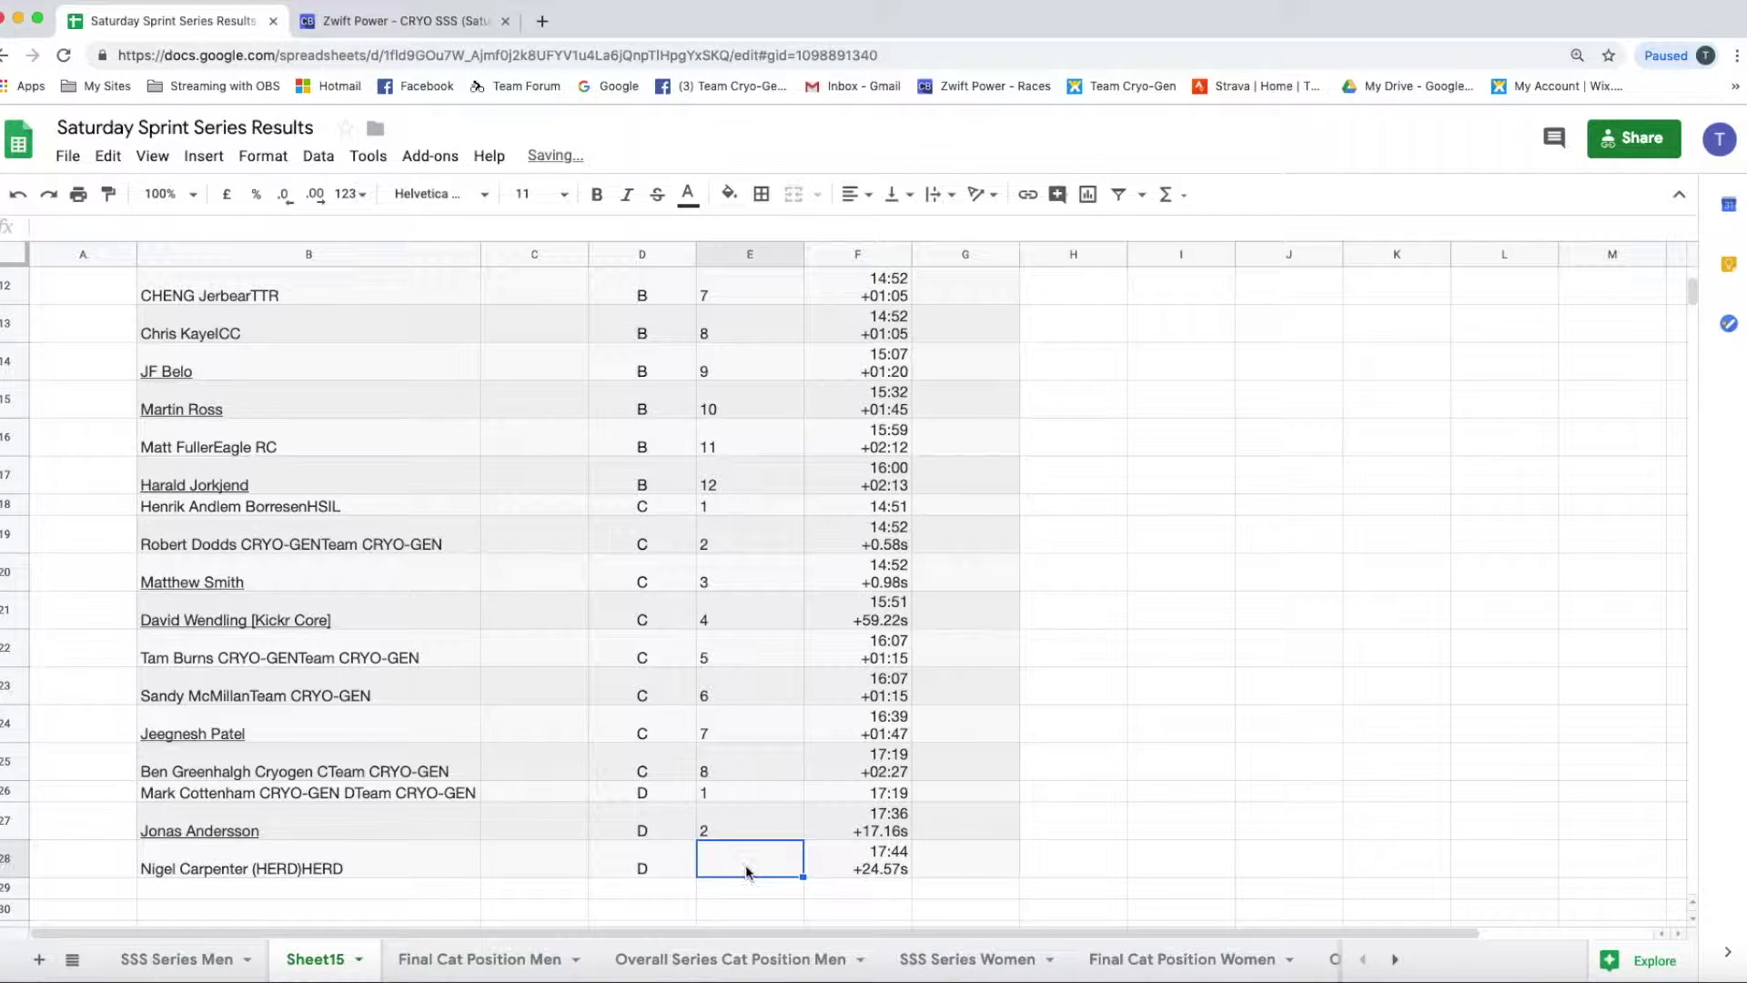
text(3)
click(1087, 833)
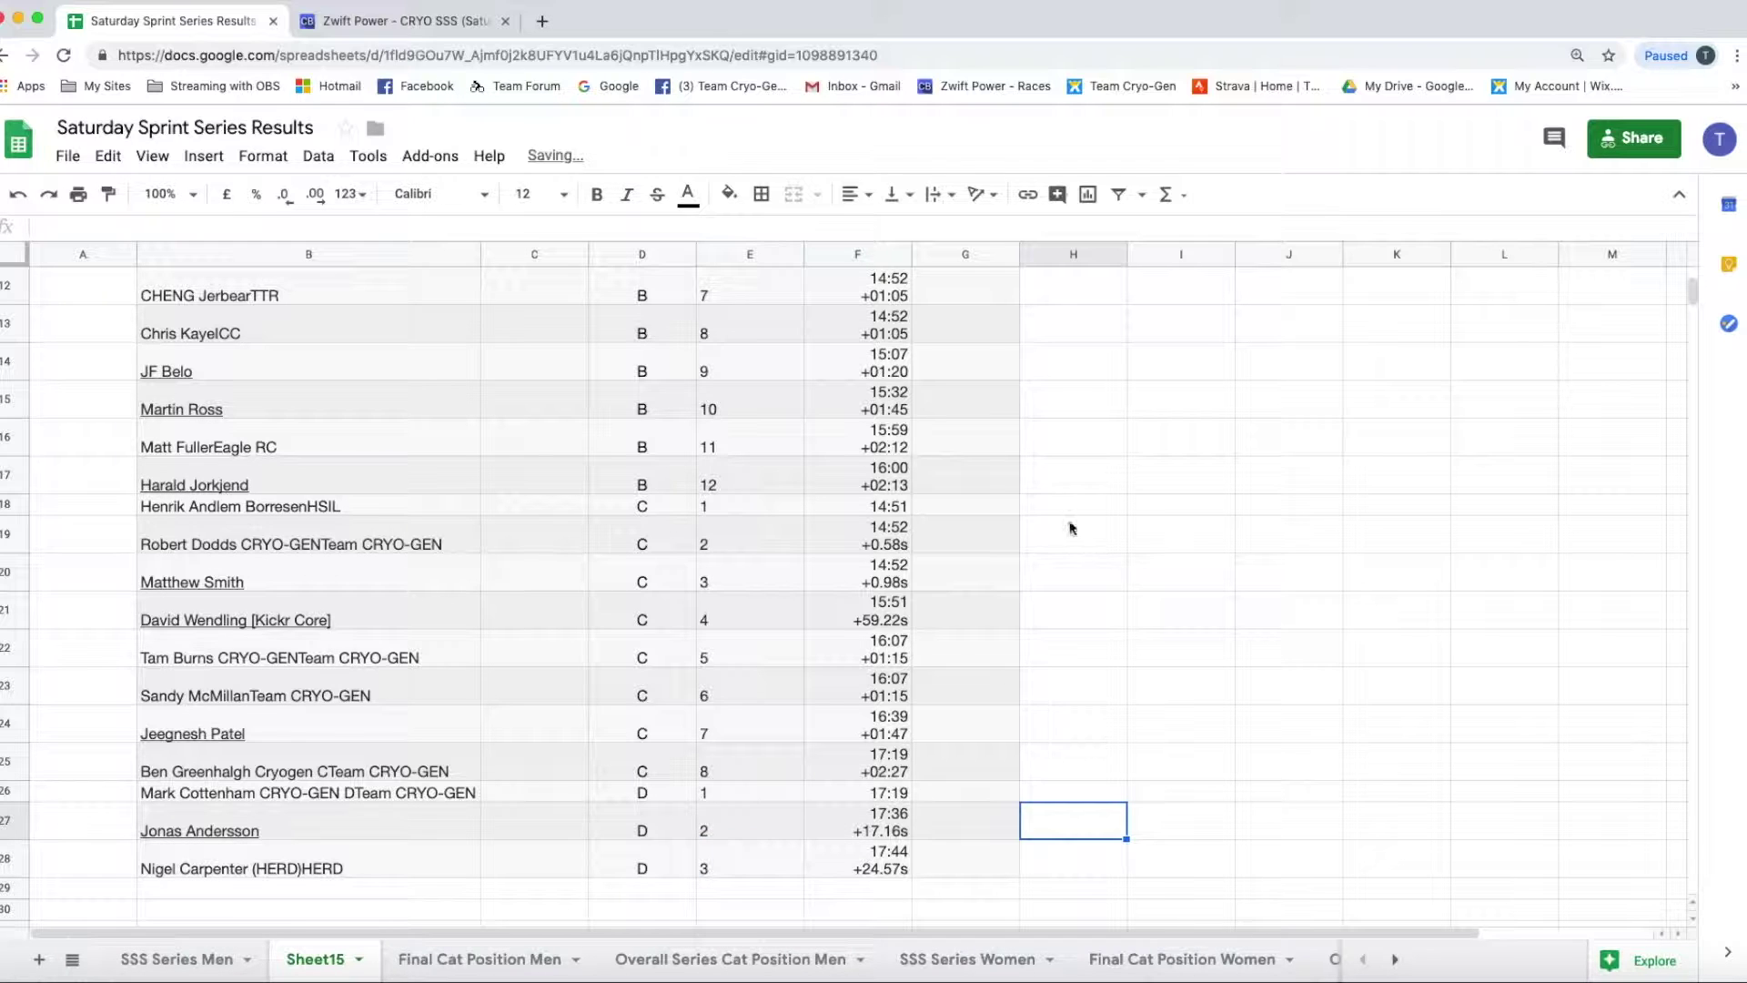
Step: Format the race times in column F with the Duration number format
scroll(942, 512, up, 5)
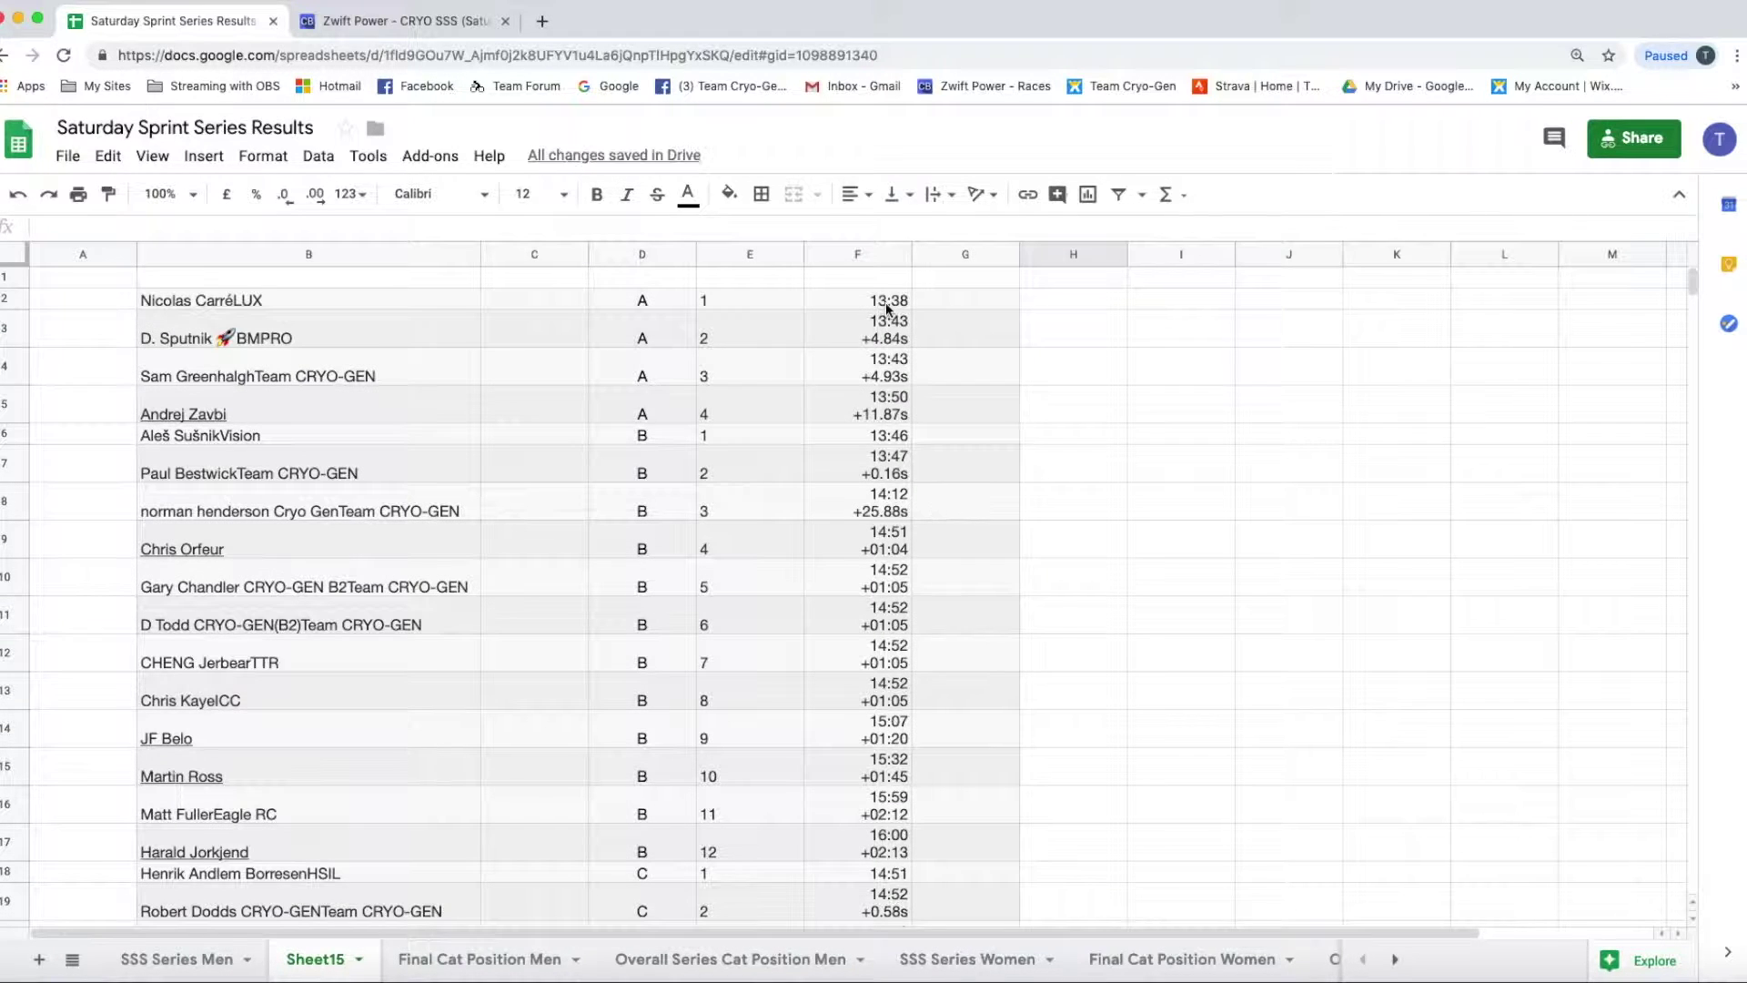
click(883, 261)
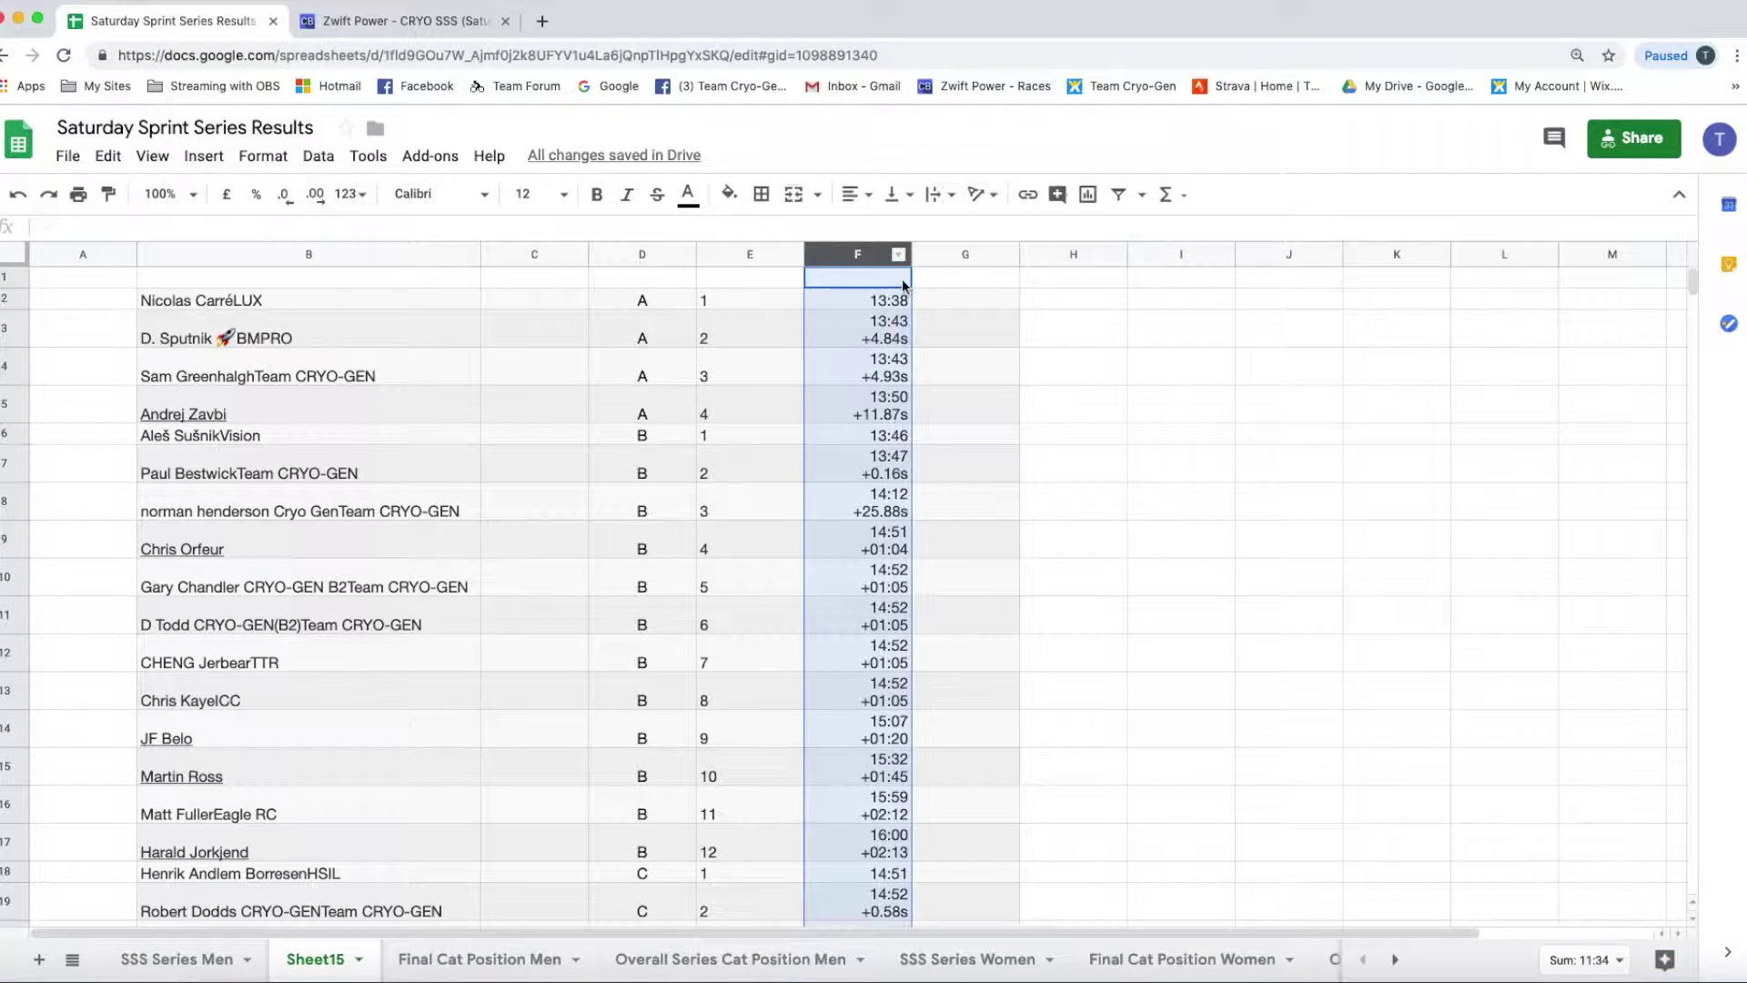
click(286, 159)
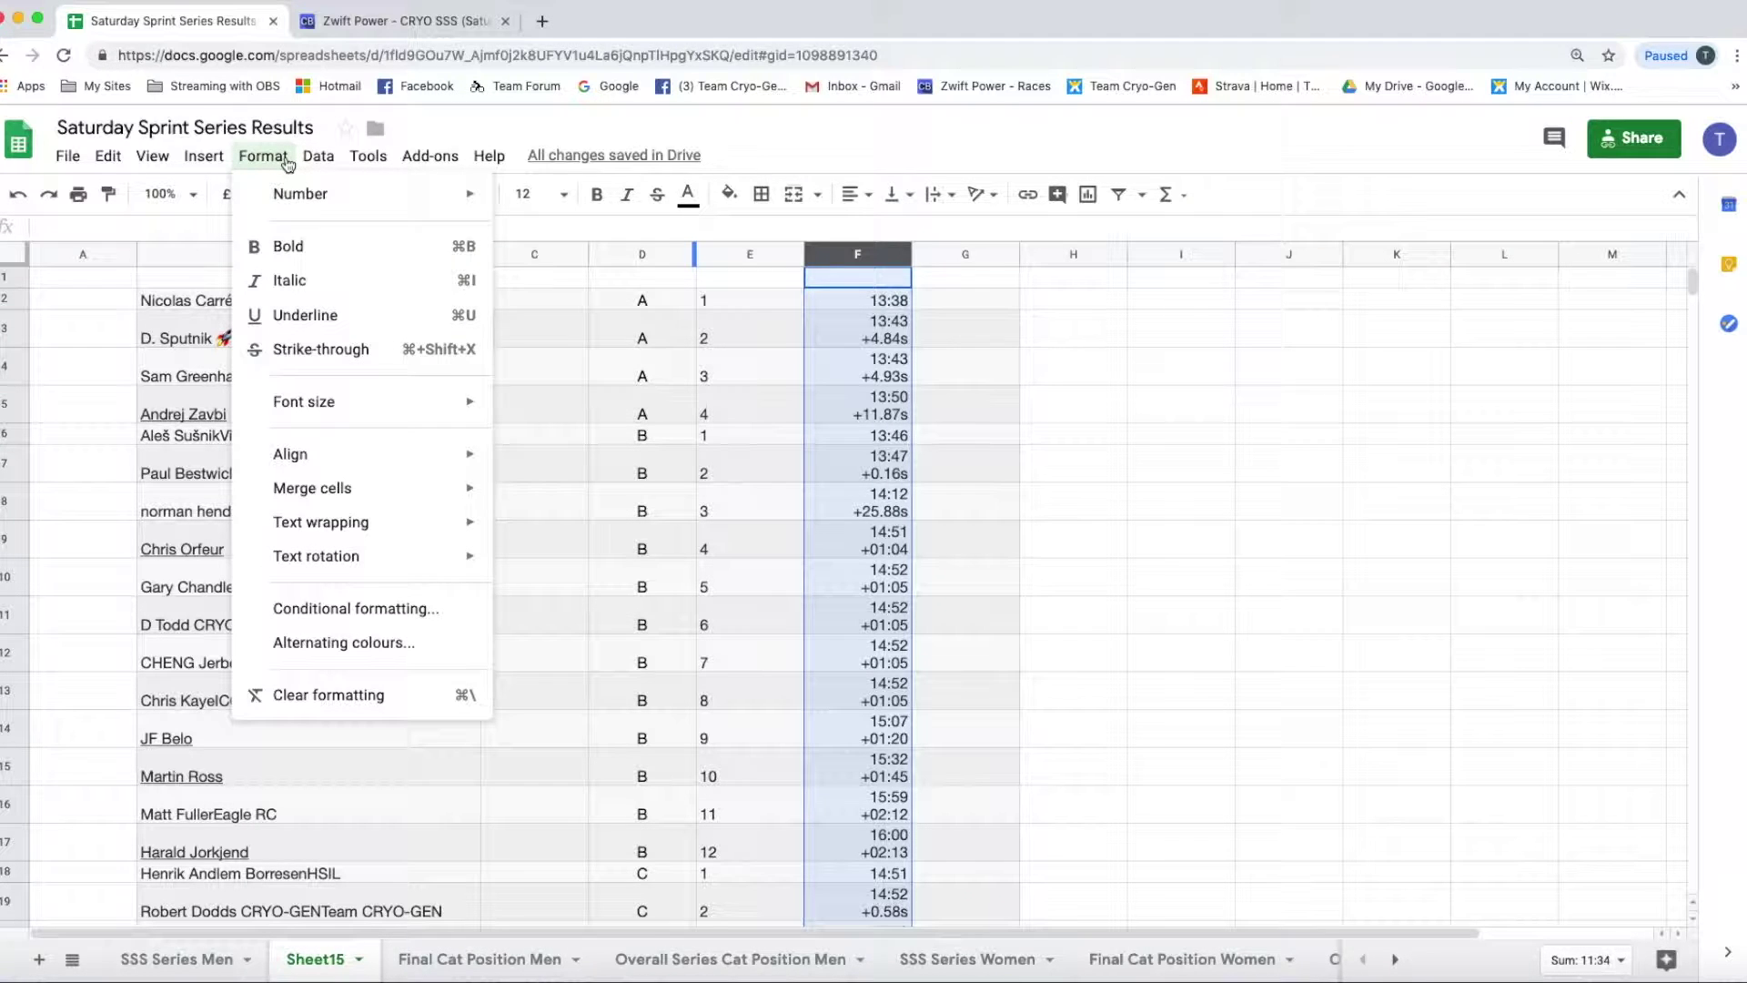
mouse_move(299, 203)
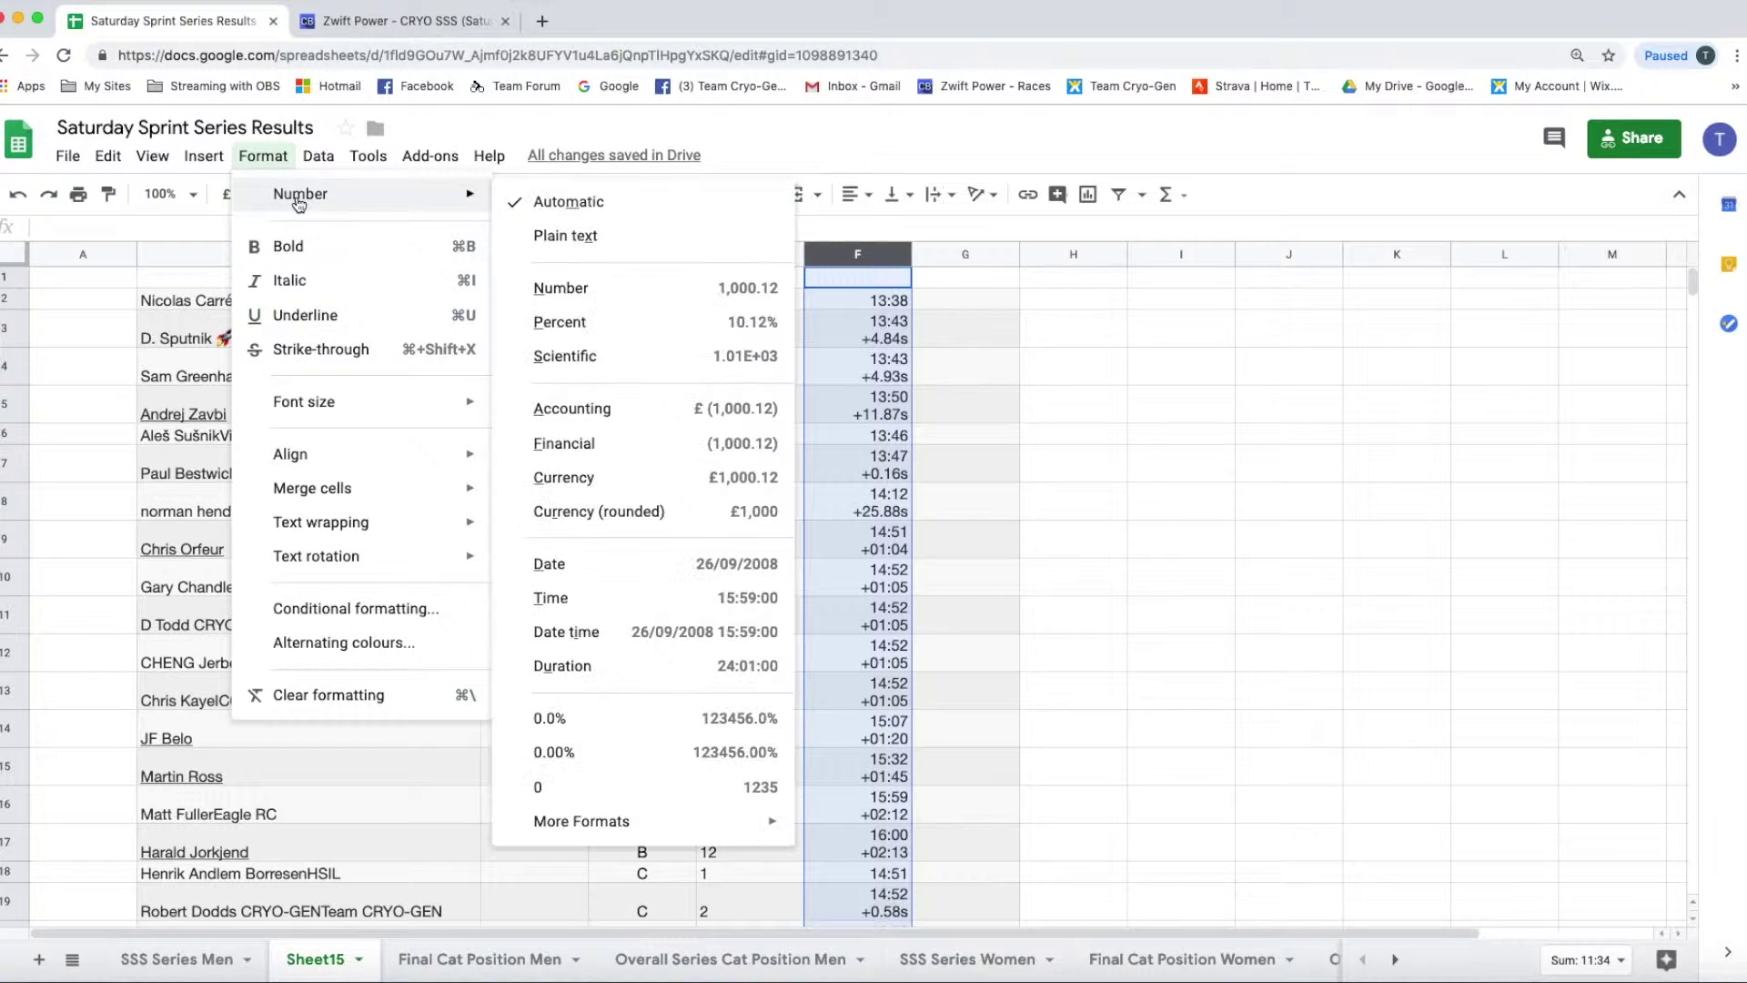
click(592, 673)
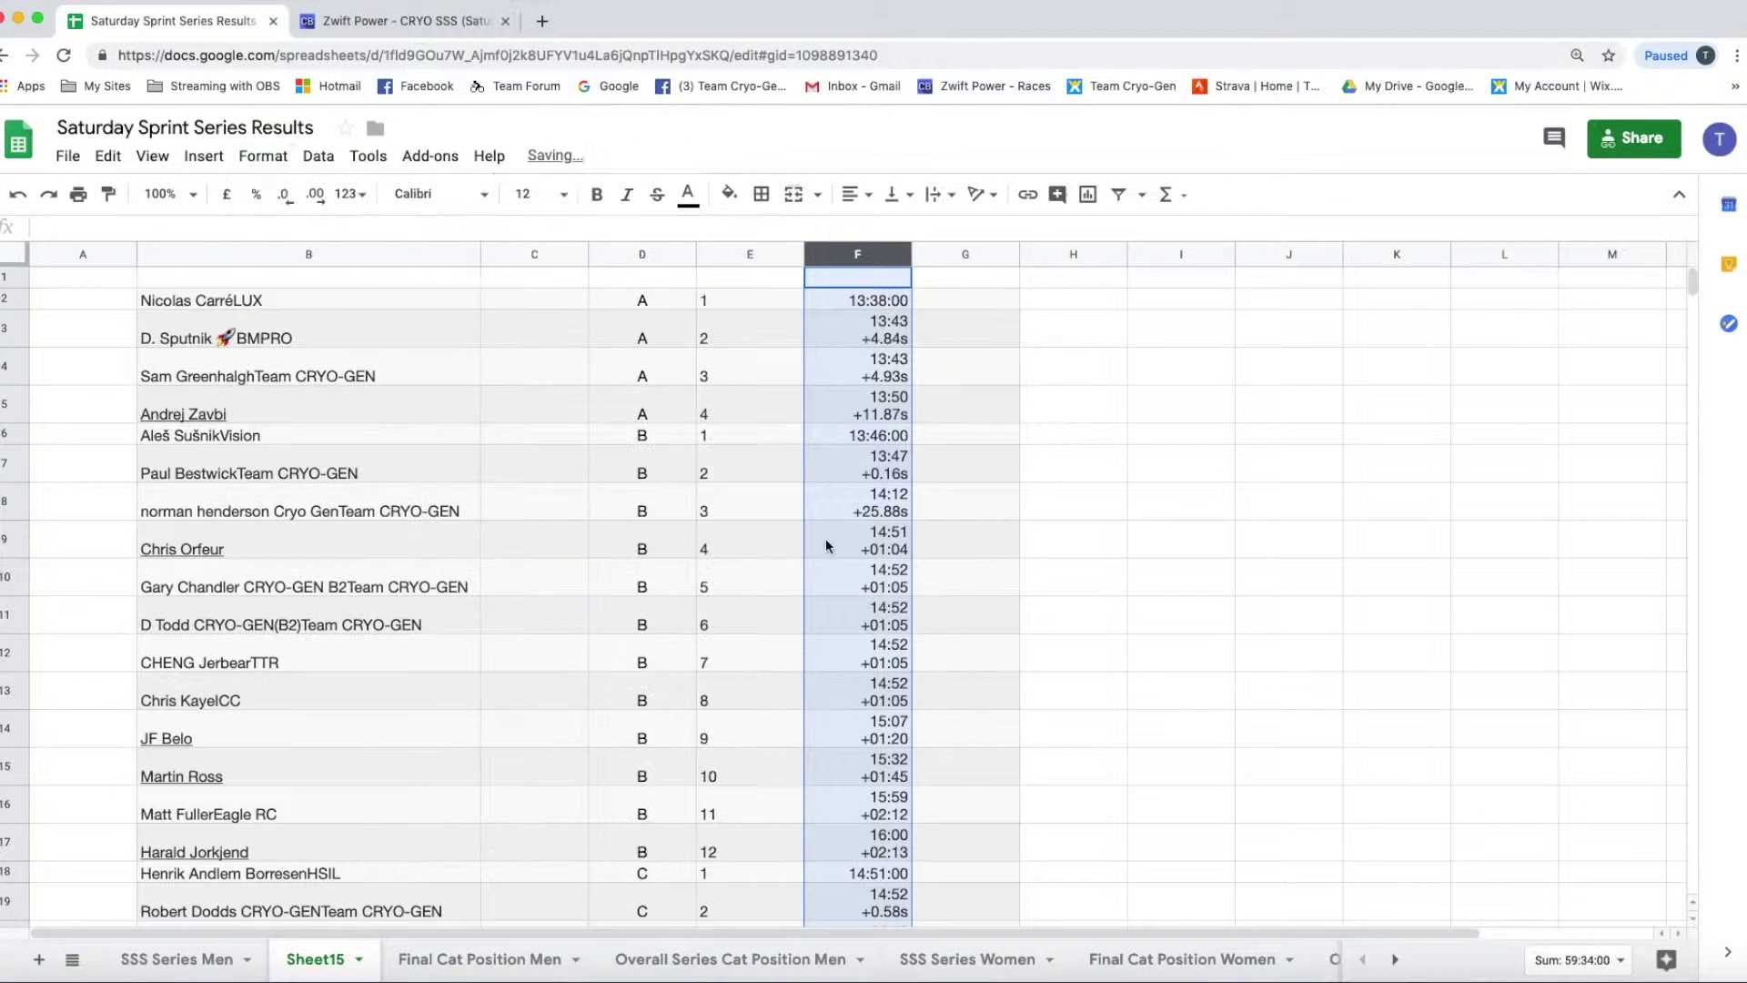
Step: Delete the +4.84s gap from cell F3 so that it holds only the time 13:43
click(899, 320)
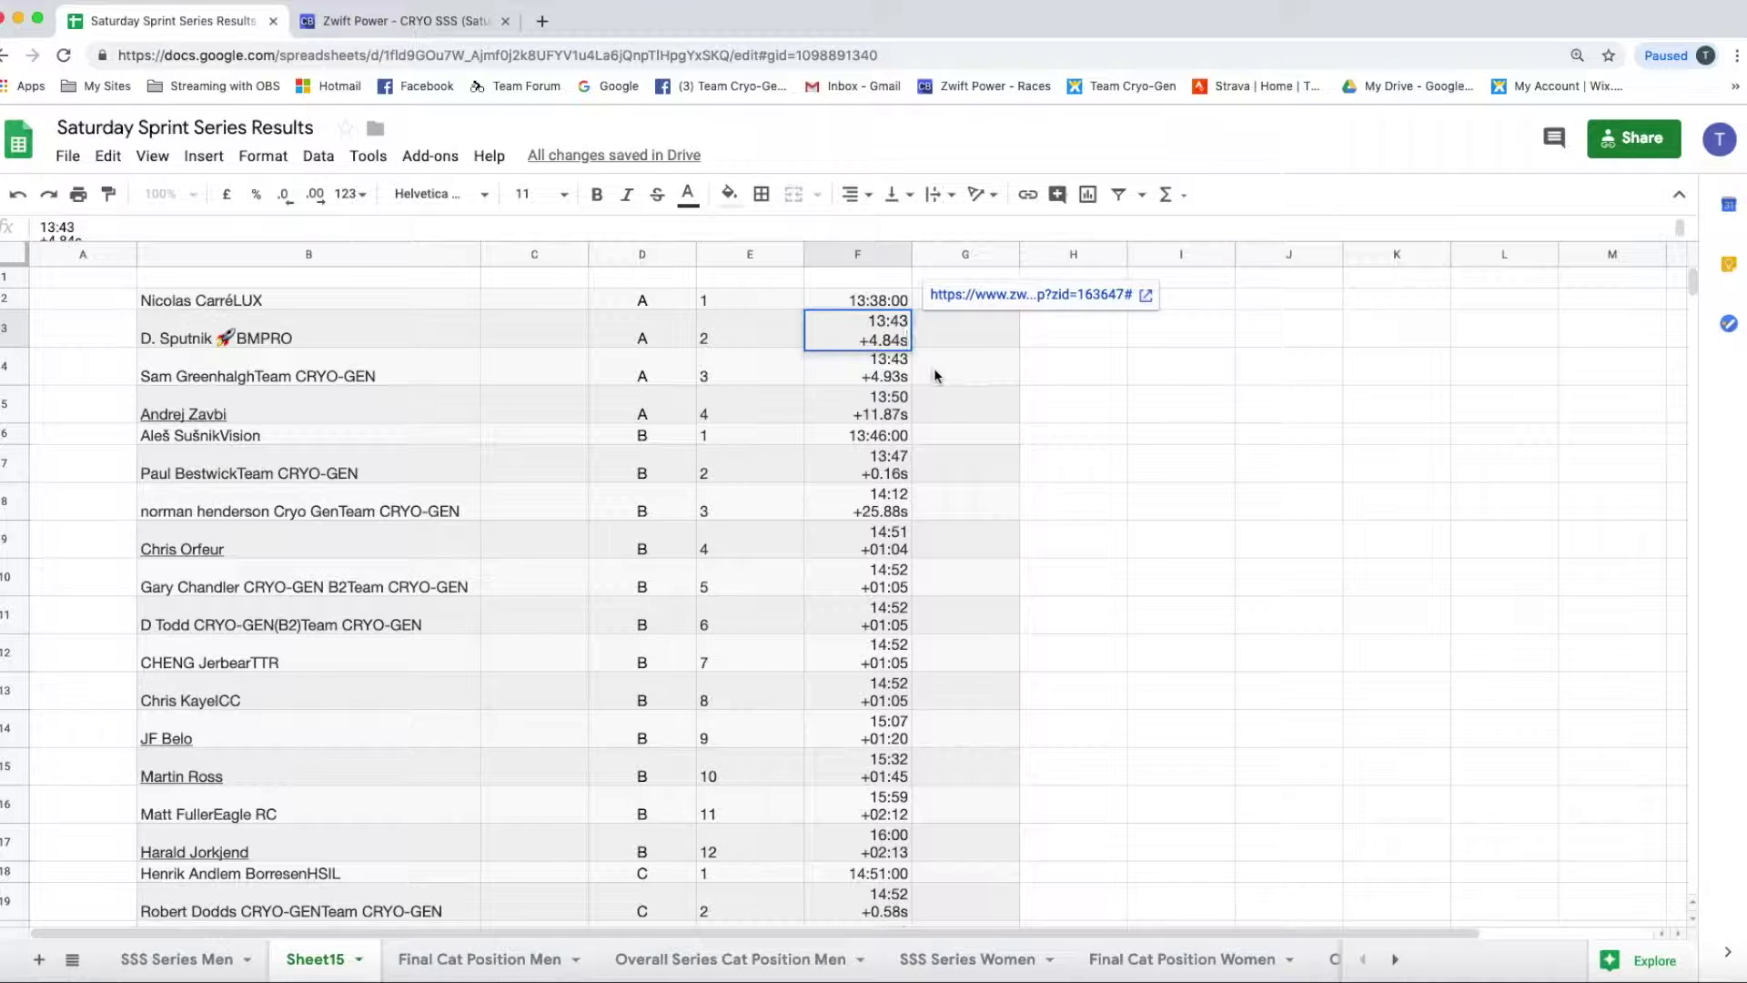
key(BackSpace)
key(BackSpace)
key(BackSpace)
key(BackSpace)
key(BackSpace)
key(BackSpace)
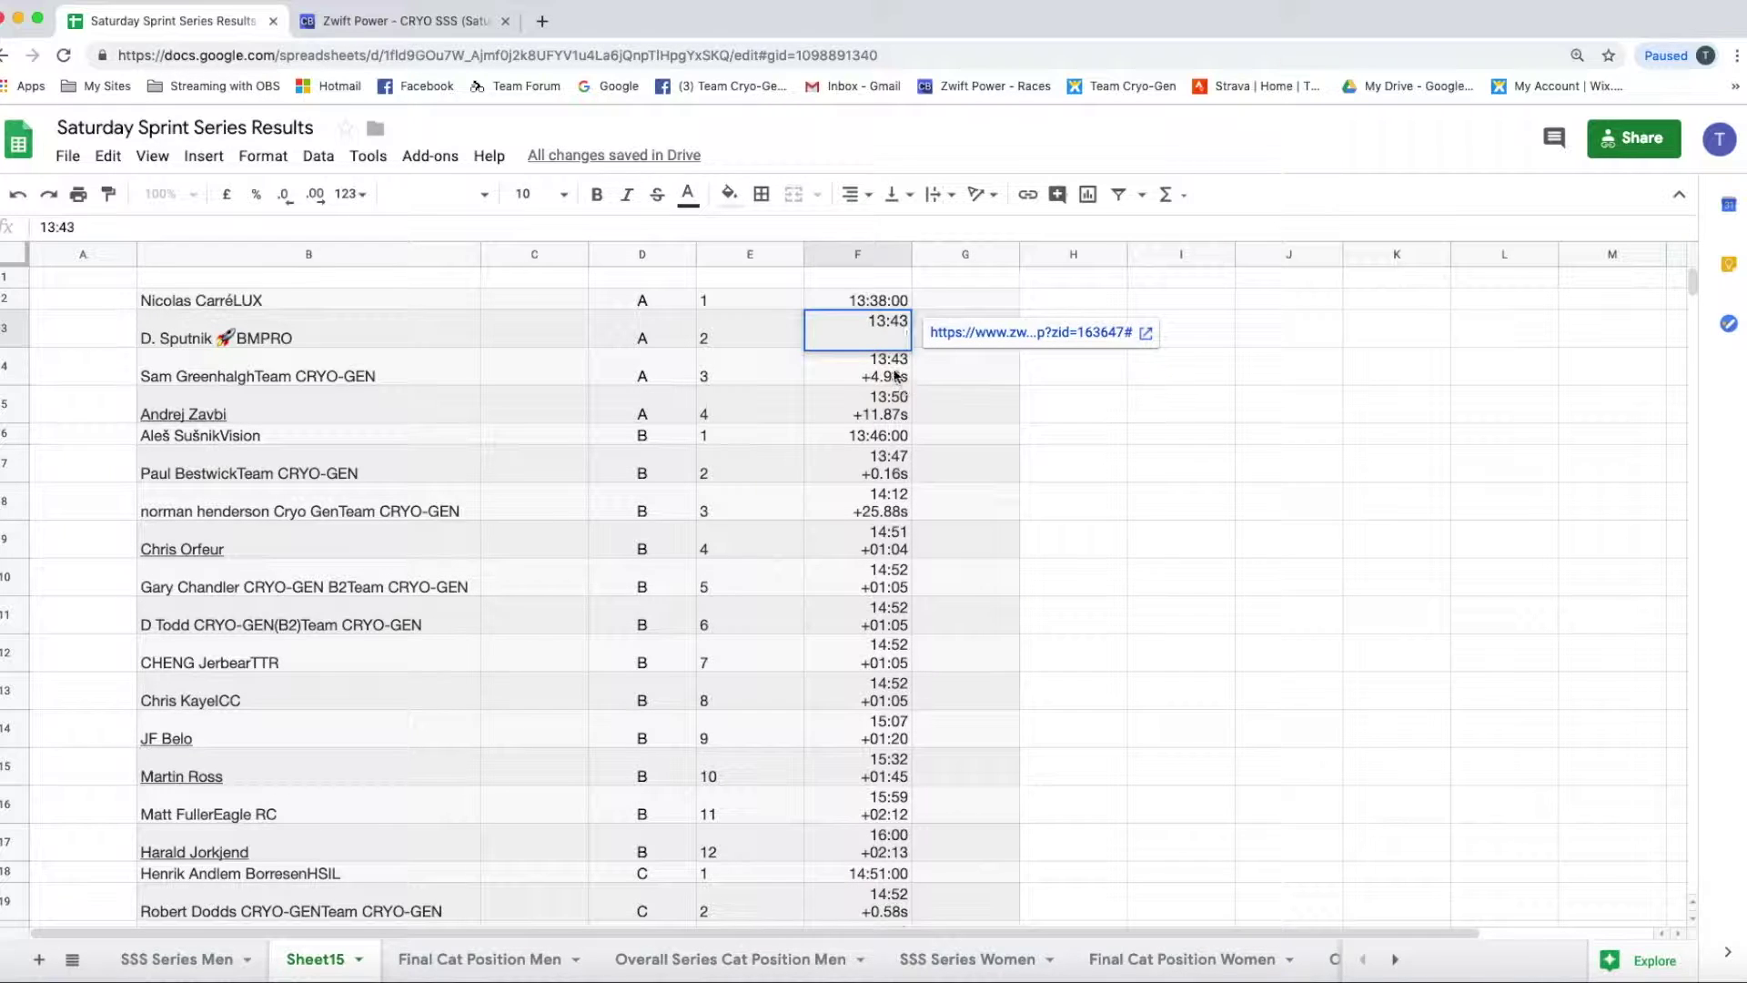
key(Return)
Step: Remove the +4.93s gap from cell F4, keeping only the finish time 13:43
double_click(896, 359)
key(BackSpace)
key(BackSpace)
key(BackSpace)
key(BackSpace)
key(BackSpace)
key(BackSpace)
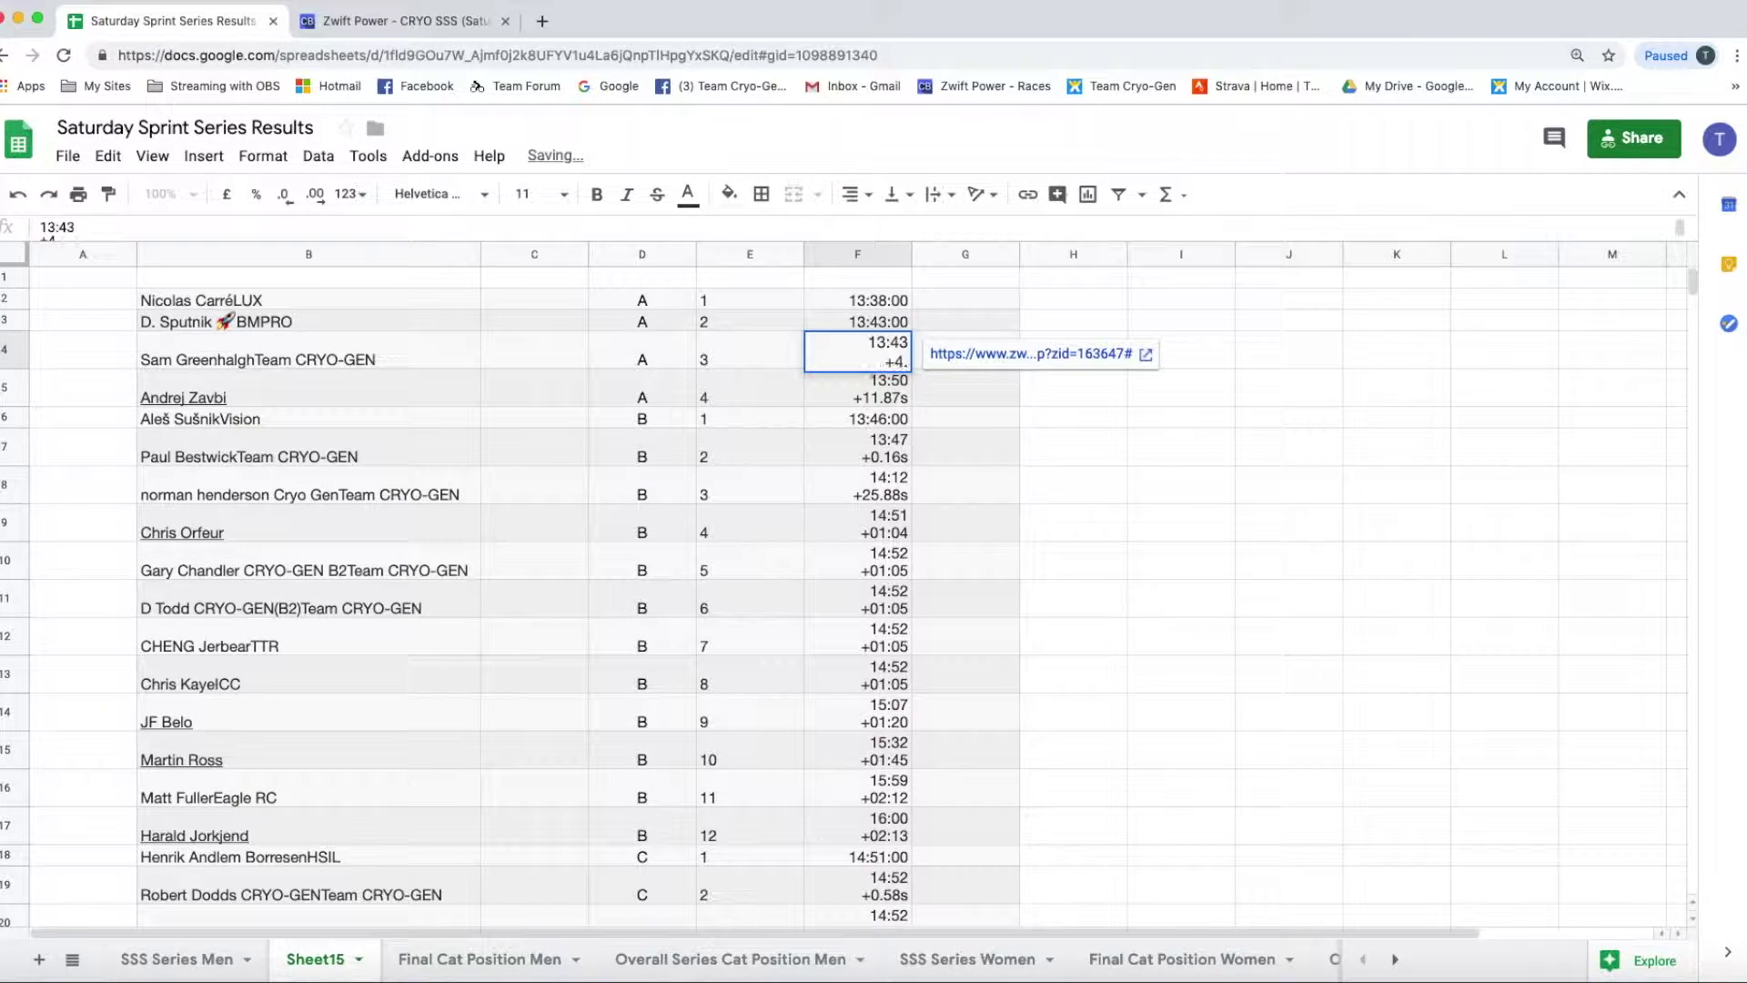
key(Return)
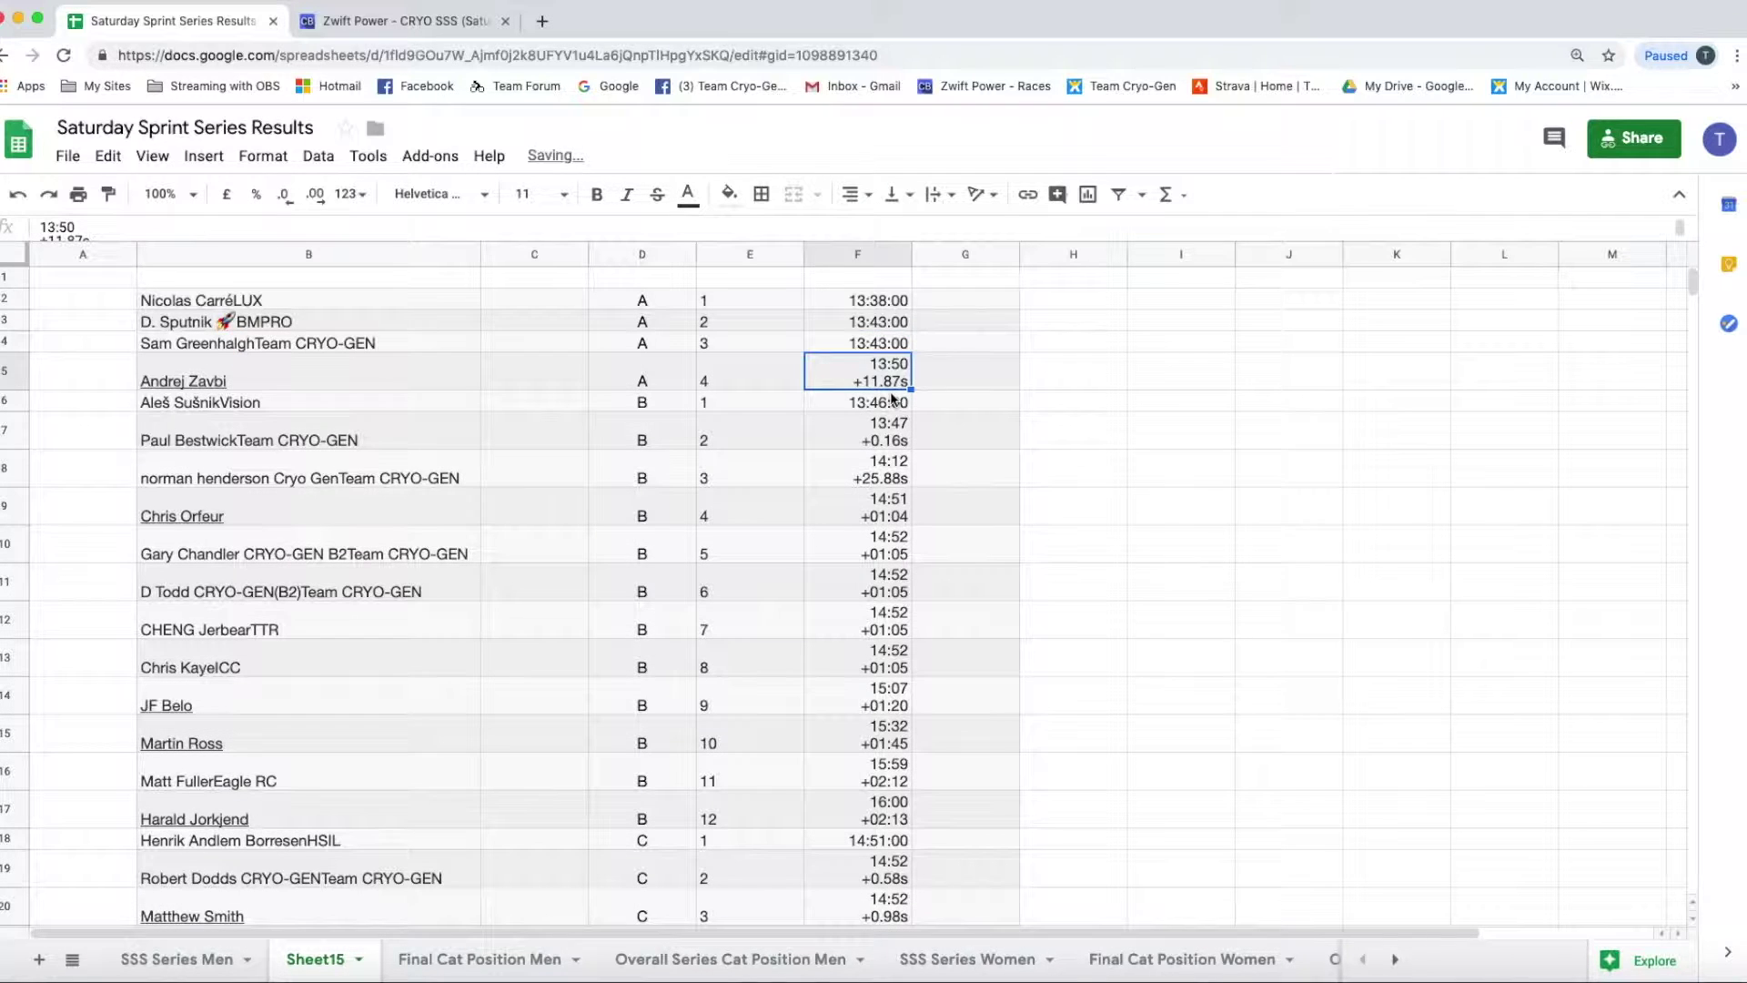
Step: Remove the +11.87s gap from cell F5, keeping only the finish time 13:50
double_click(892, 387)
key(BackSpace)
key(BackSpace)
key(BackSpace)
key(BackSpace)
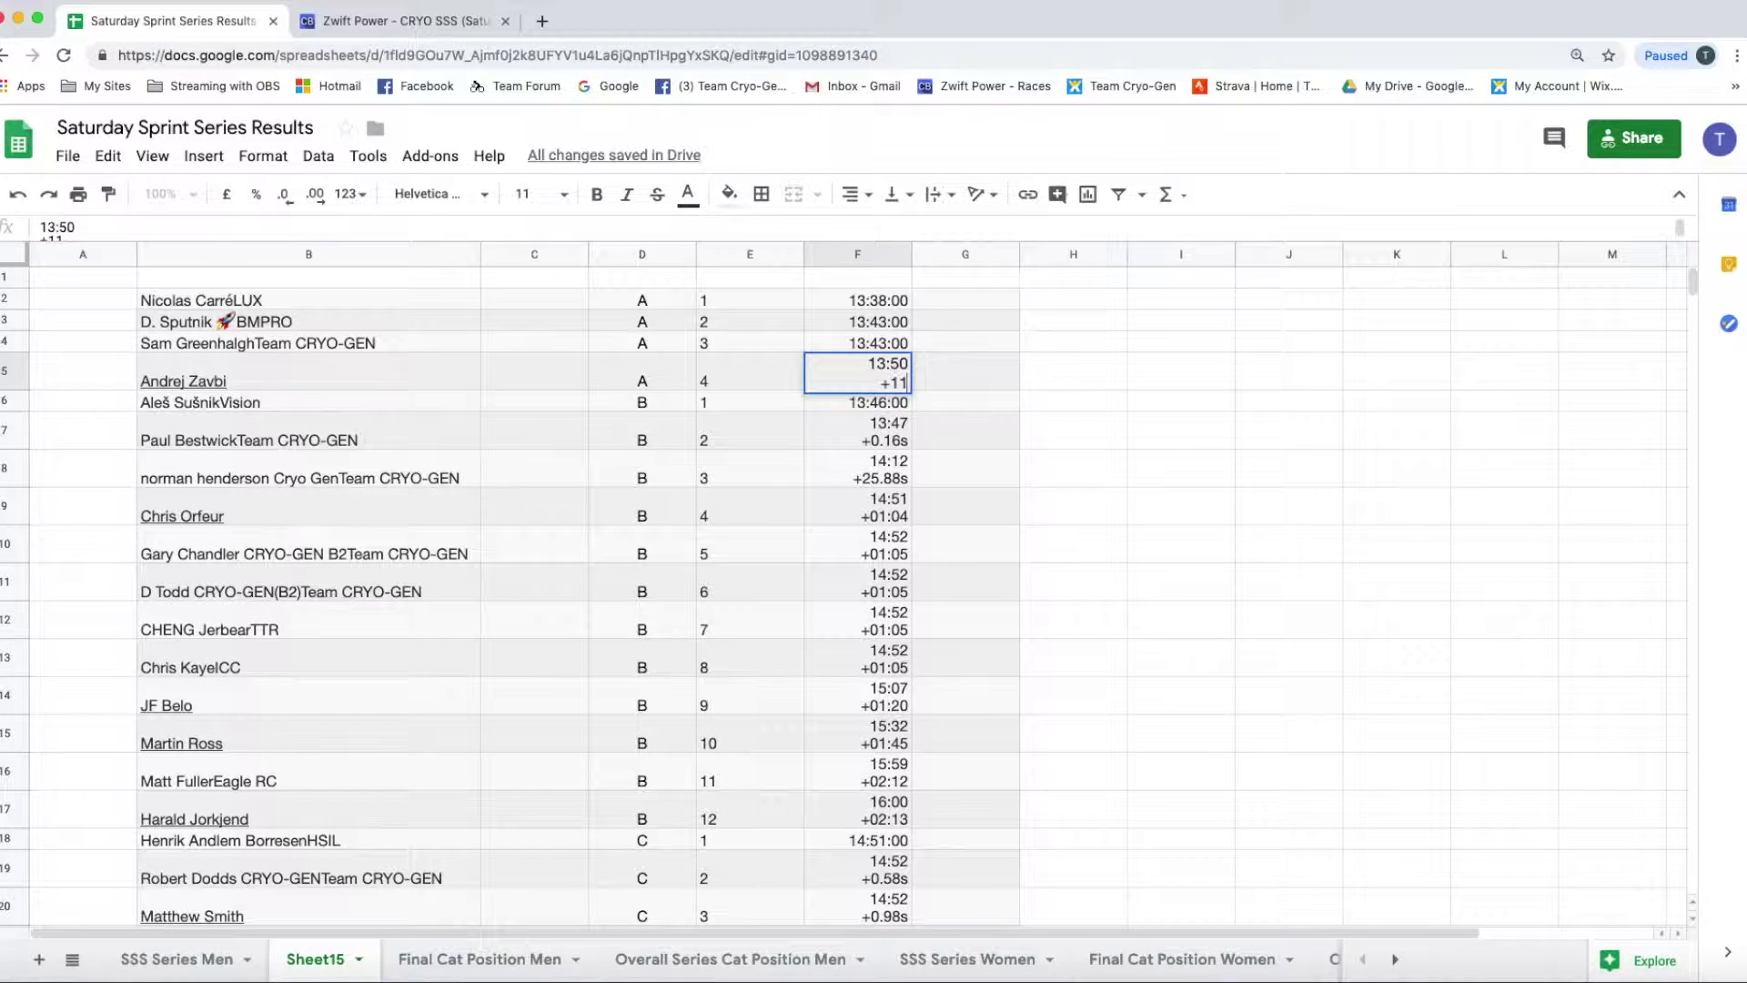
key(BackSpace)
key(BackSpace)
key(Return)
Step: Remove the +0.16s gap from cell F7, keeping only the finish time 13:47
double_click(896, 421)
key(BackSpace)
key(BackSpace)
key(BackSpace)
key(BackSpace)
key(BackSpace)
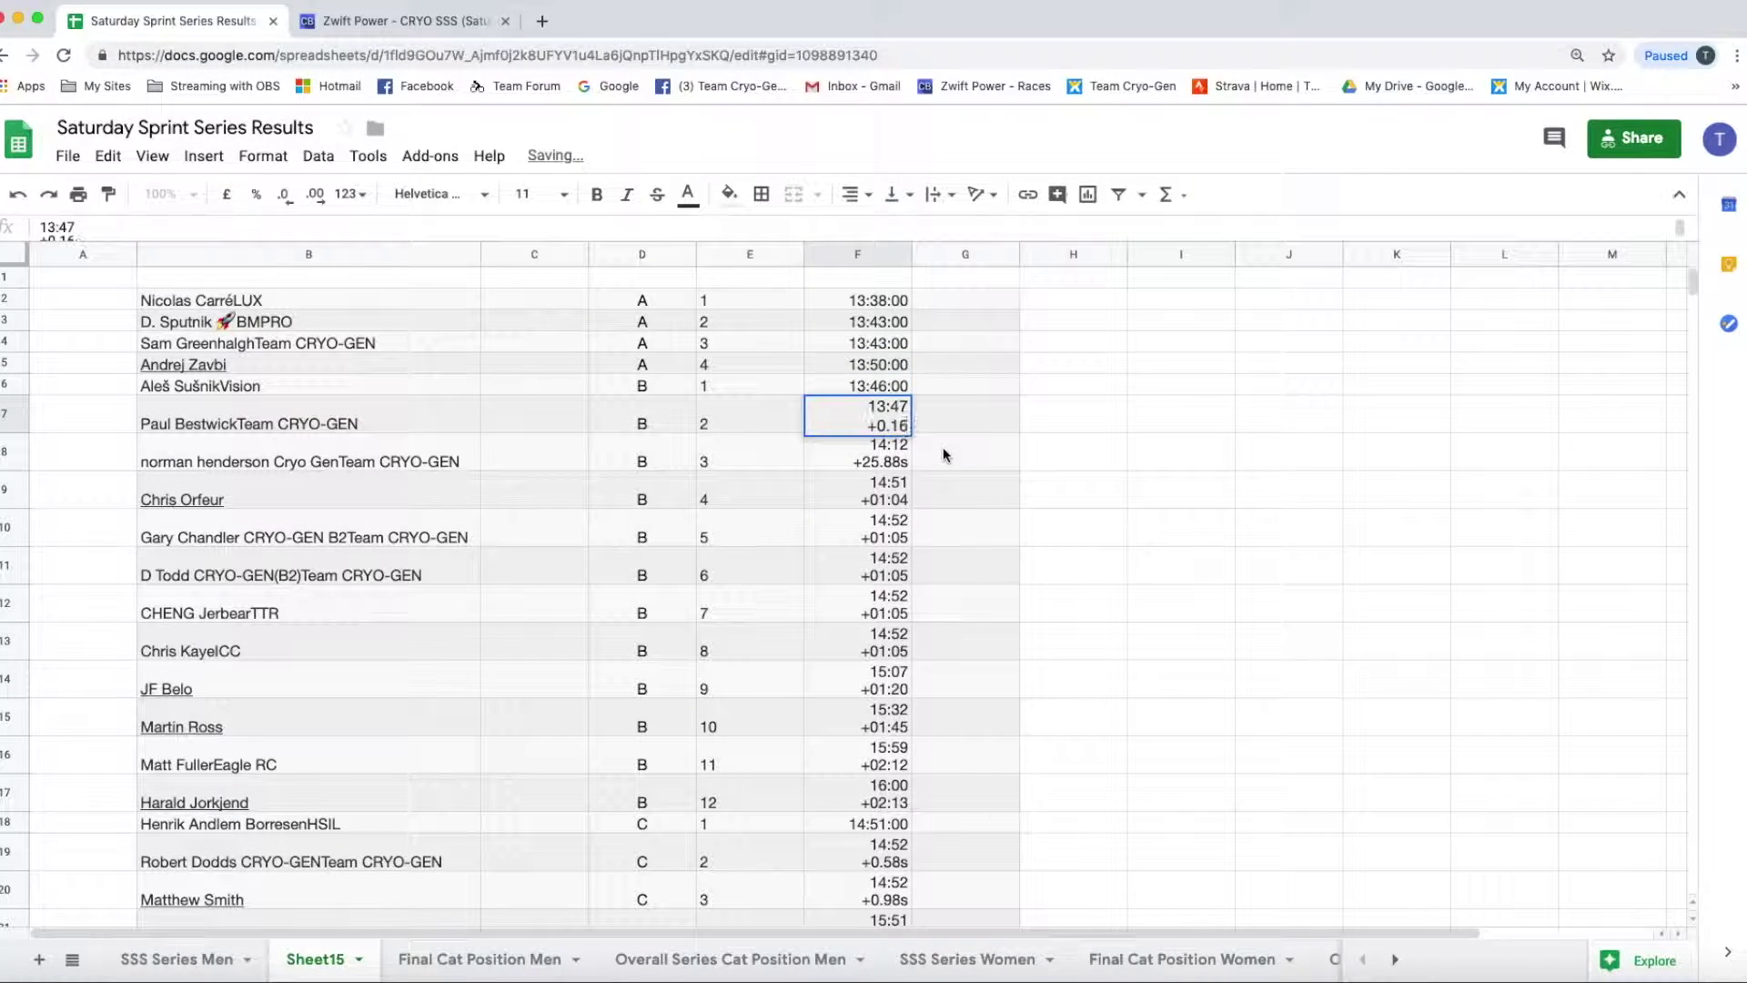
key(BackSpace)
key(BackSpace)
key(Return)
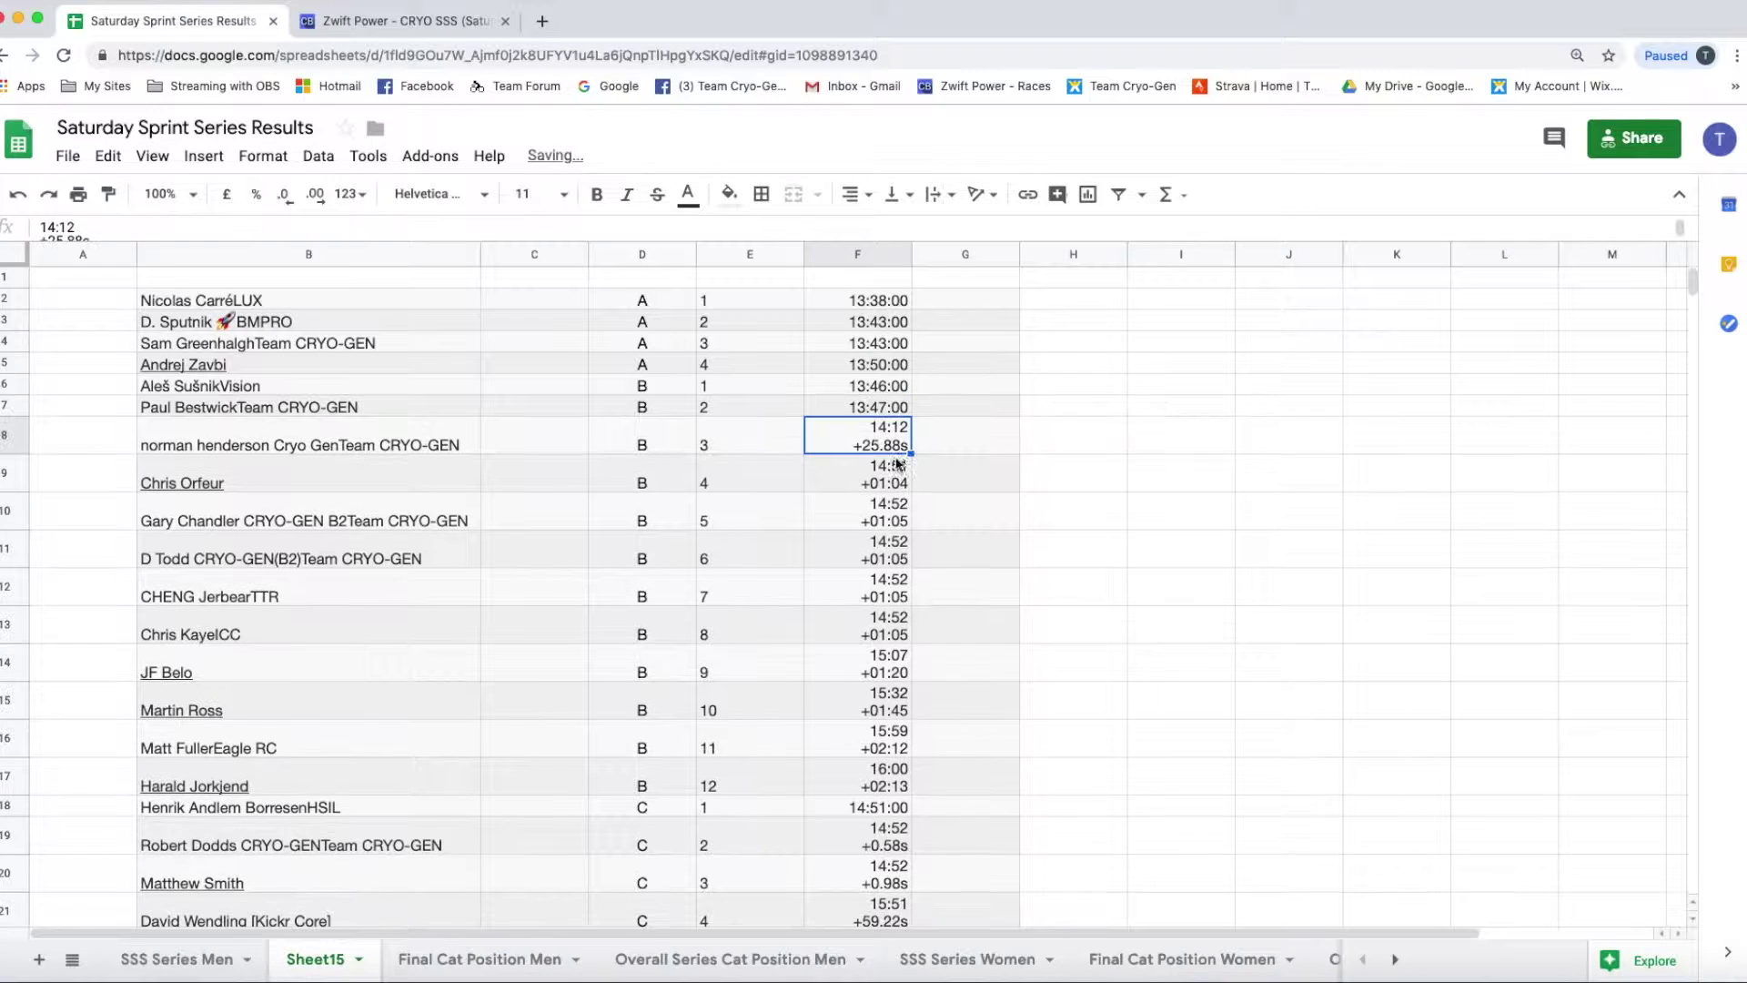
Step: Remove the +25.88s gap from cell F8, keeping only the finish time 14:12
double_click(895, 446)
key(BackSpace)
key(BackSpace)
key(BackSpace)
key(BackSpace)
key(BackSpace)
key(BackSpace)
key(BackSpace)
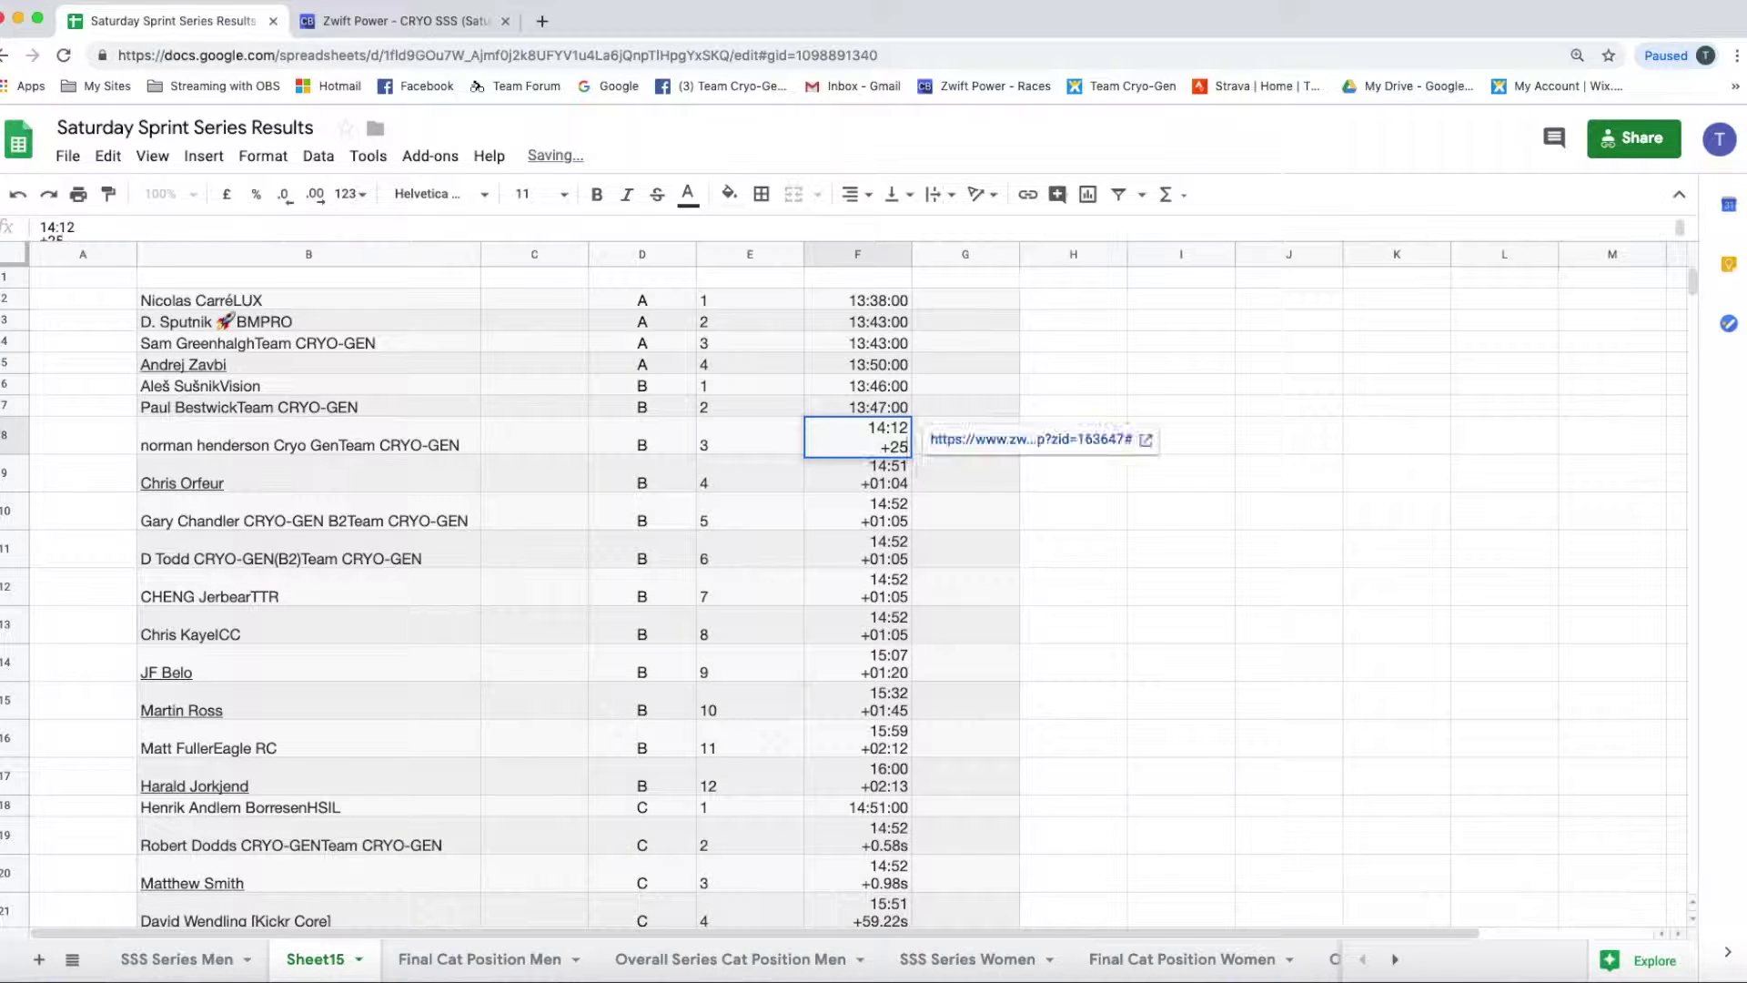
key(BackSpace)
key(Return)
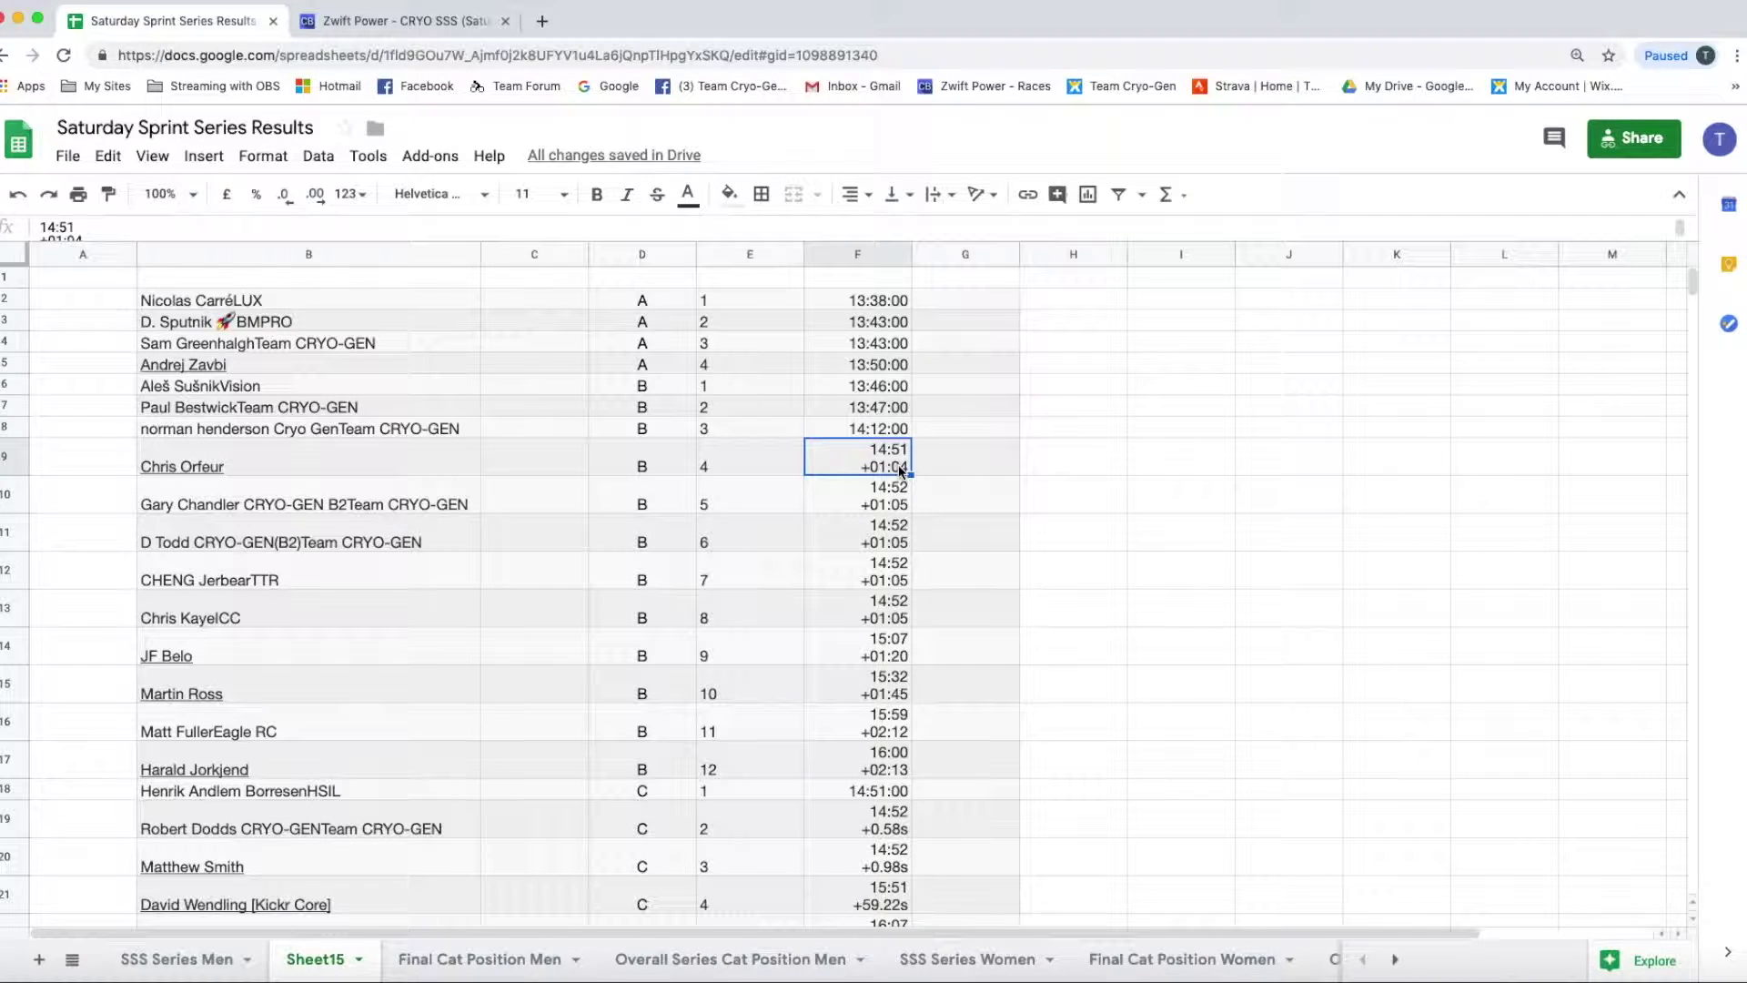
Step: Remove the +01:04 gap from cell F9, keeping only the finish time 14:51
double_click(899, 468)
key(BackSpace)
key(BackSpace)
key(BackSpace)
key(BackSpace)
key(BackSpace)
key(BackSpace)
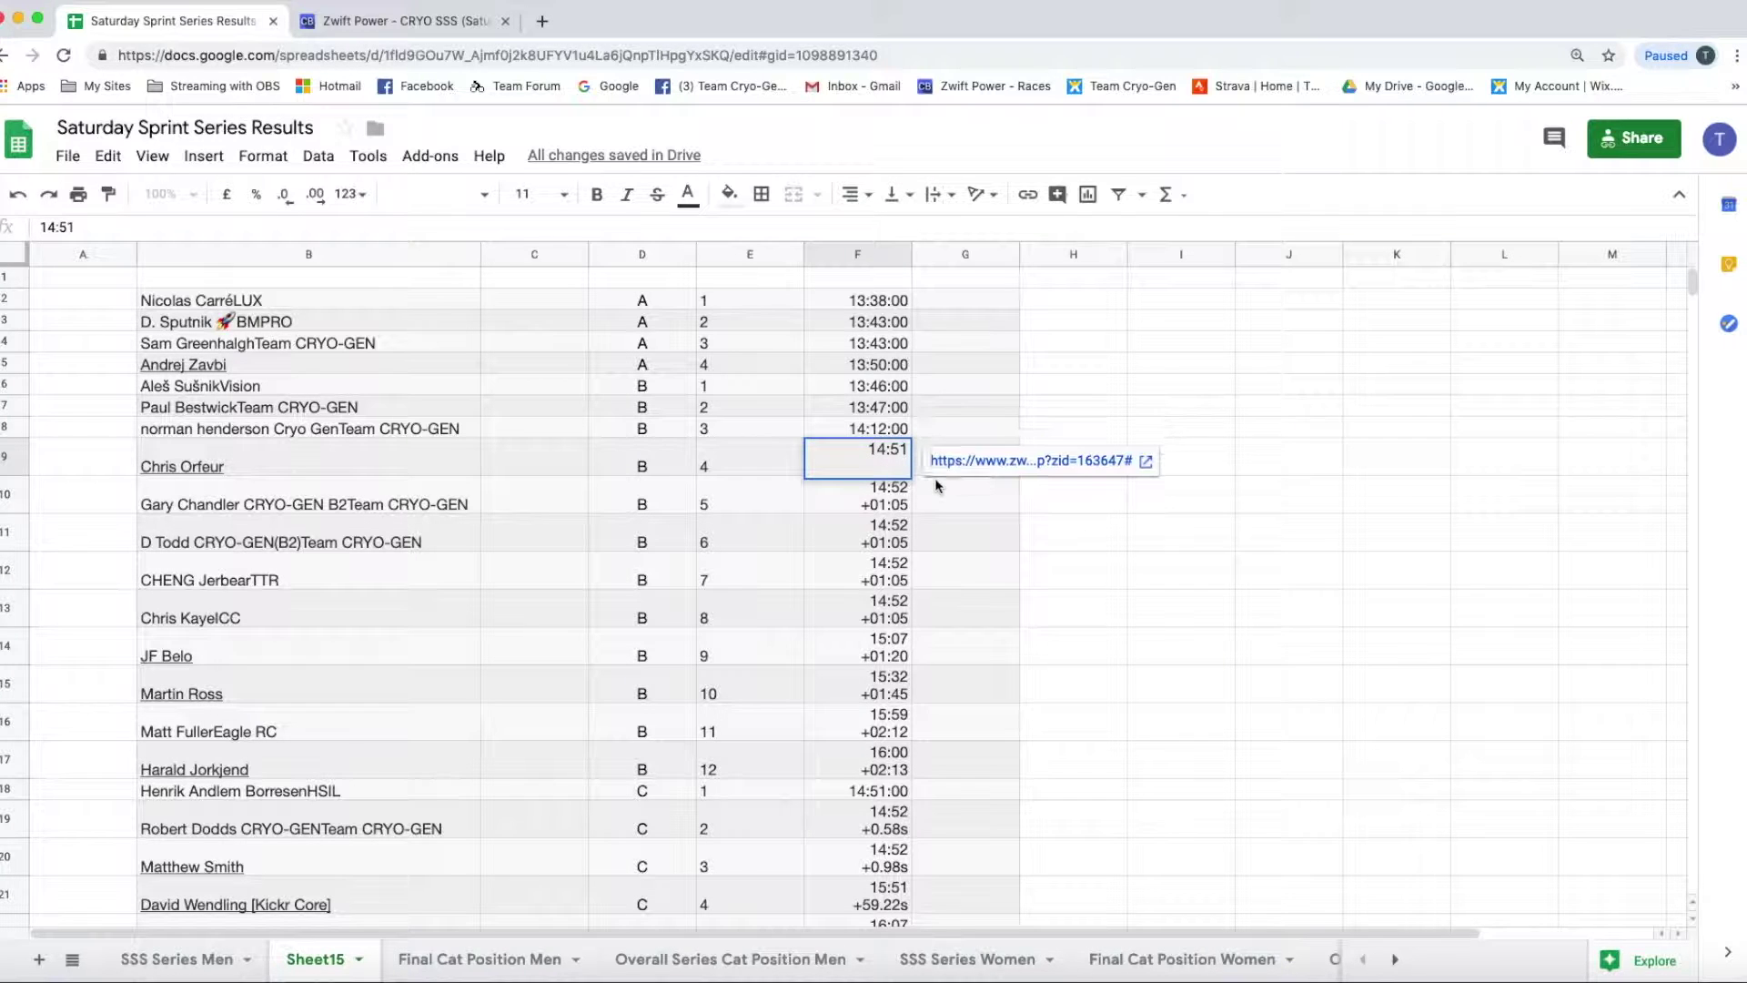
key(BackSpace)
key(Return)
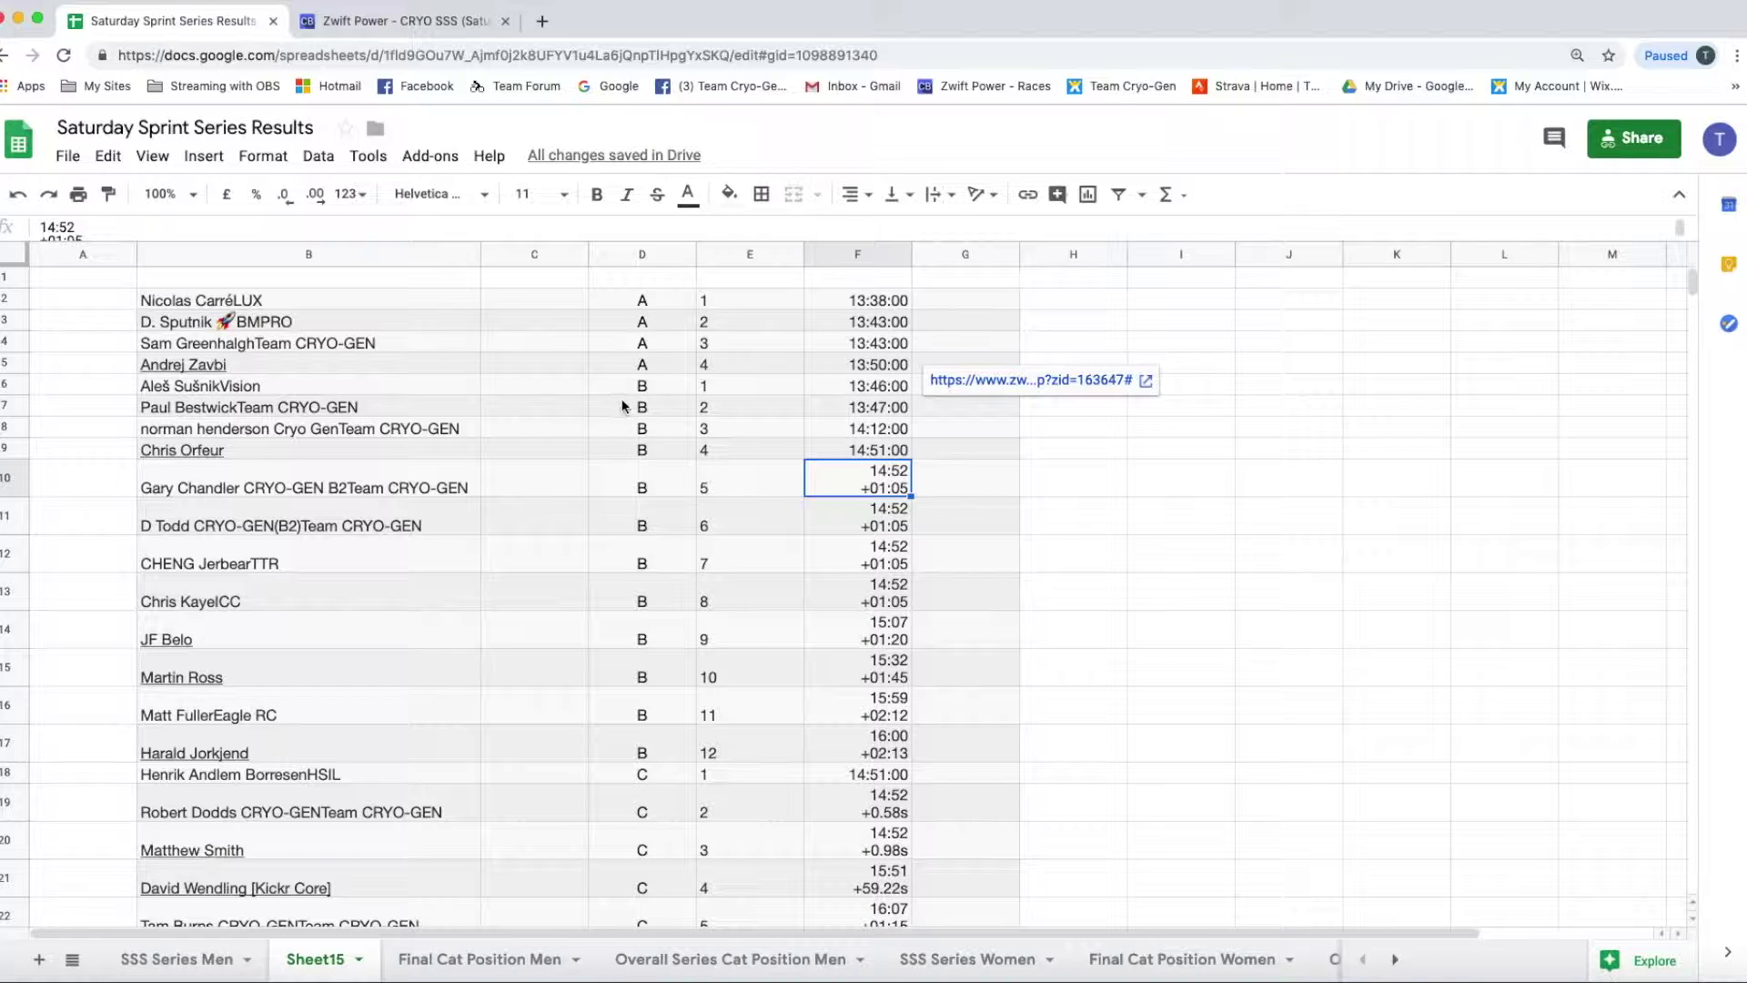
Step: Re-enter the time in cell F3 as 00:13:43 so it reads as minutes and seconds
click(550, 327)
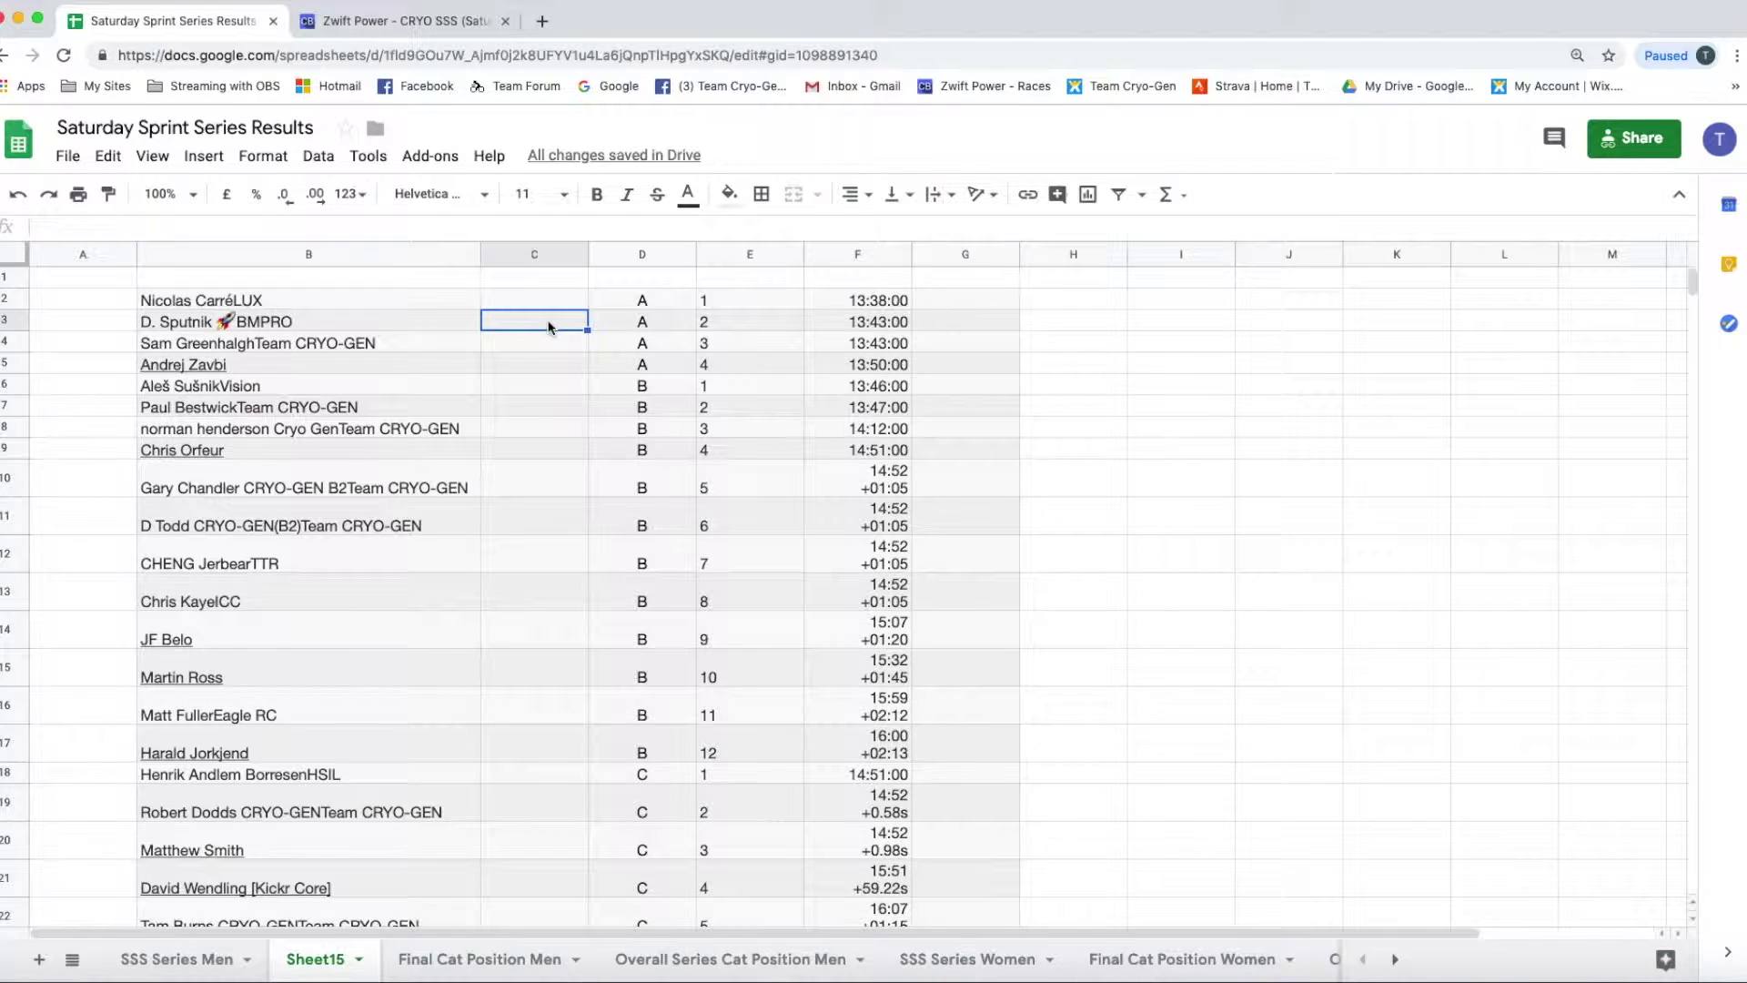
click(858, 303)
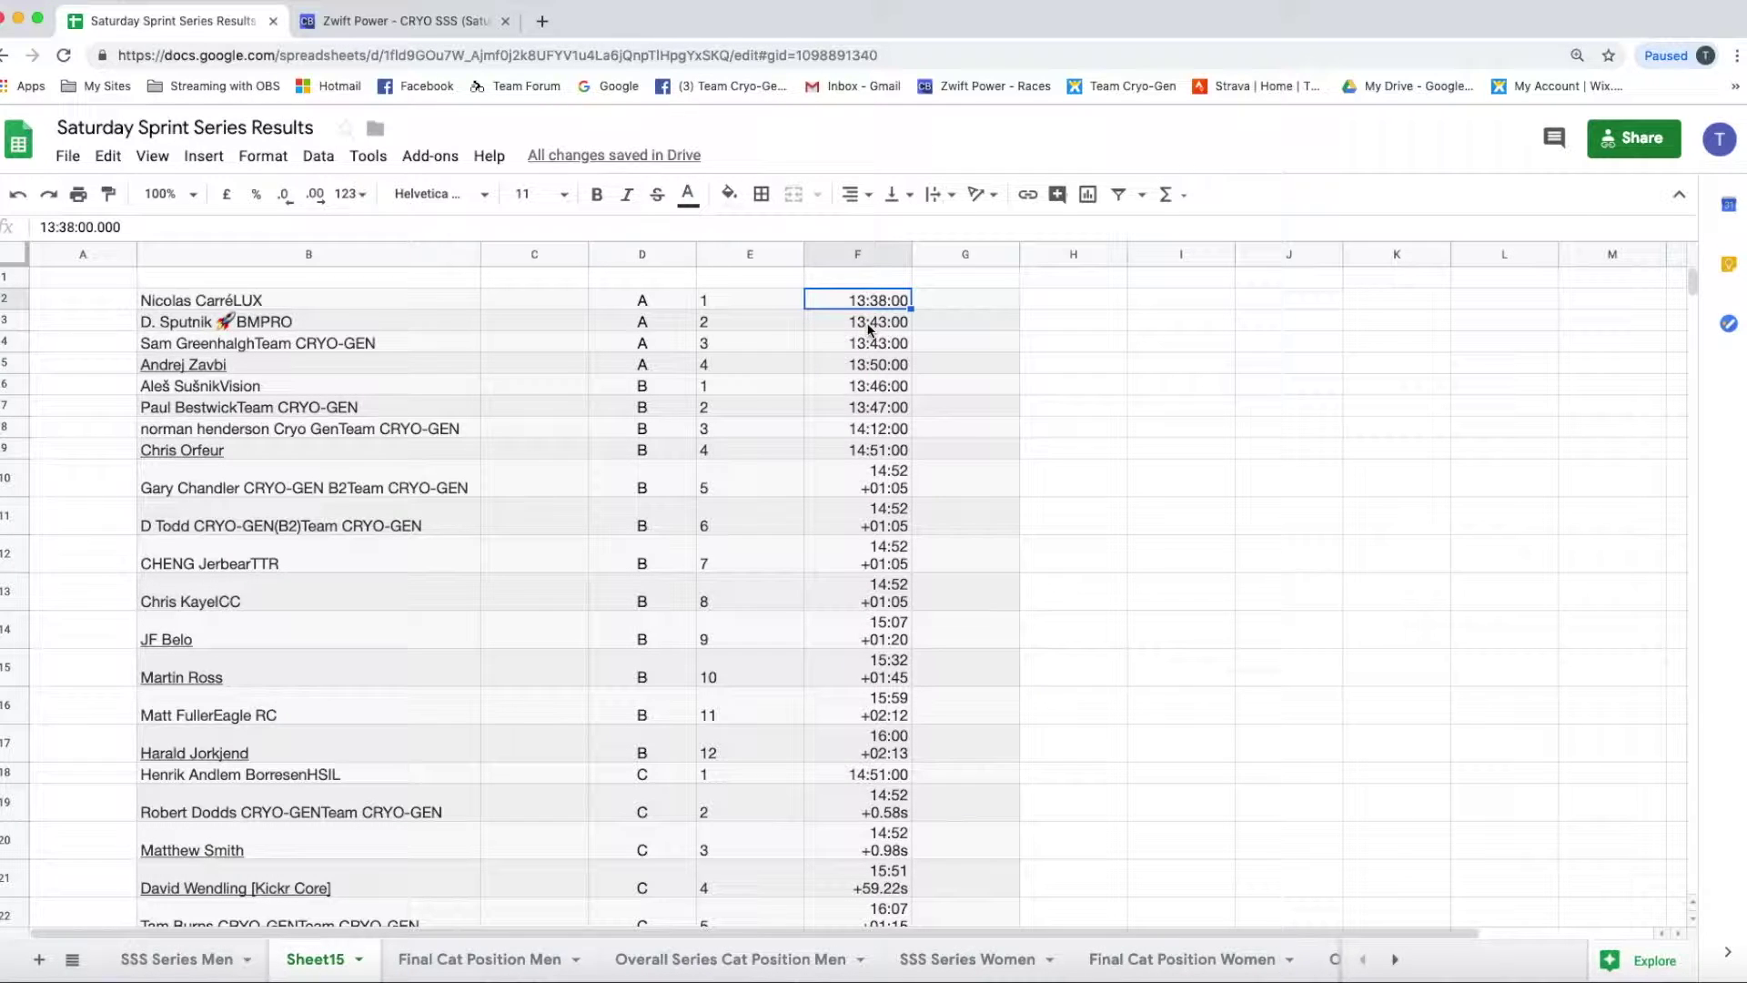
click(869, 325)
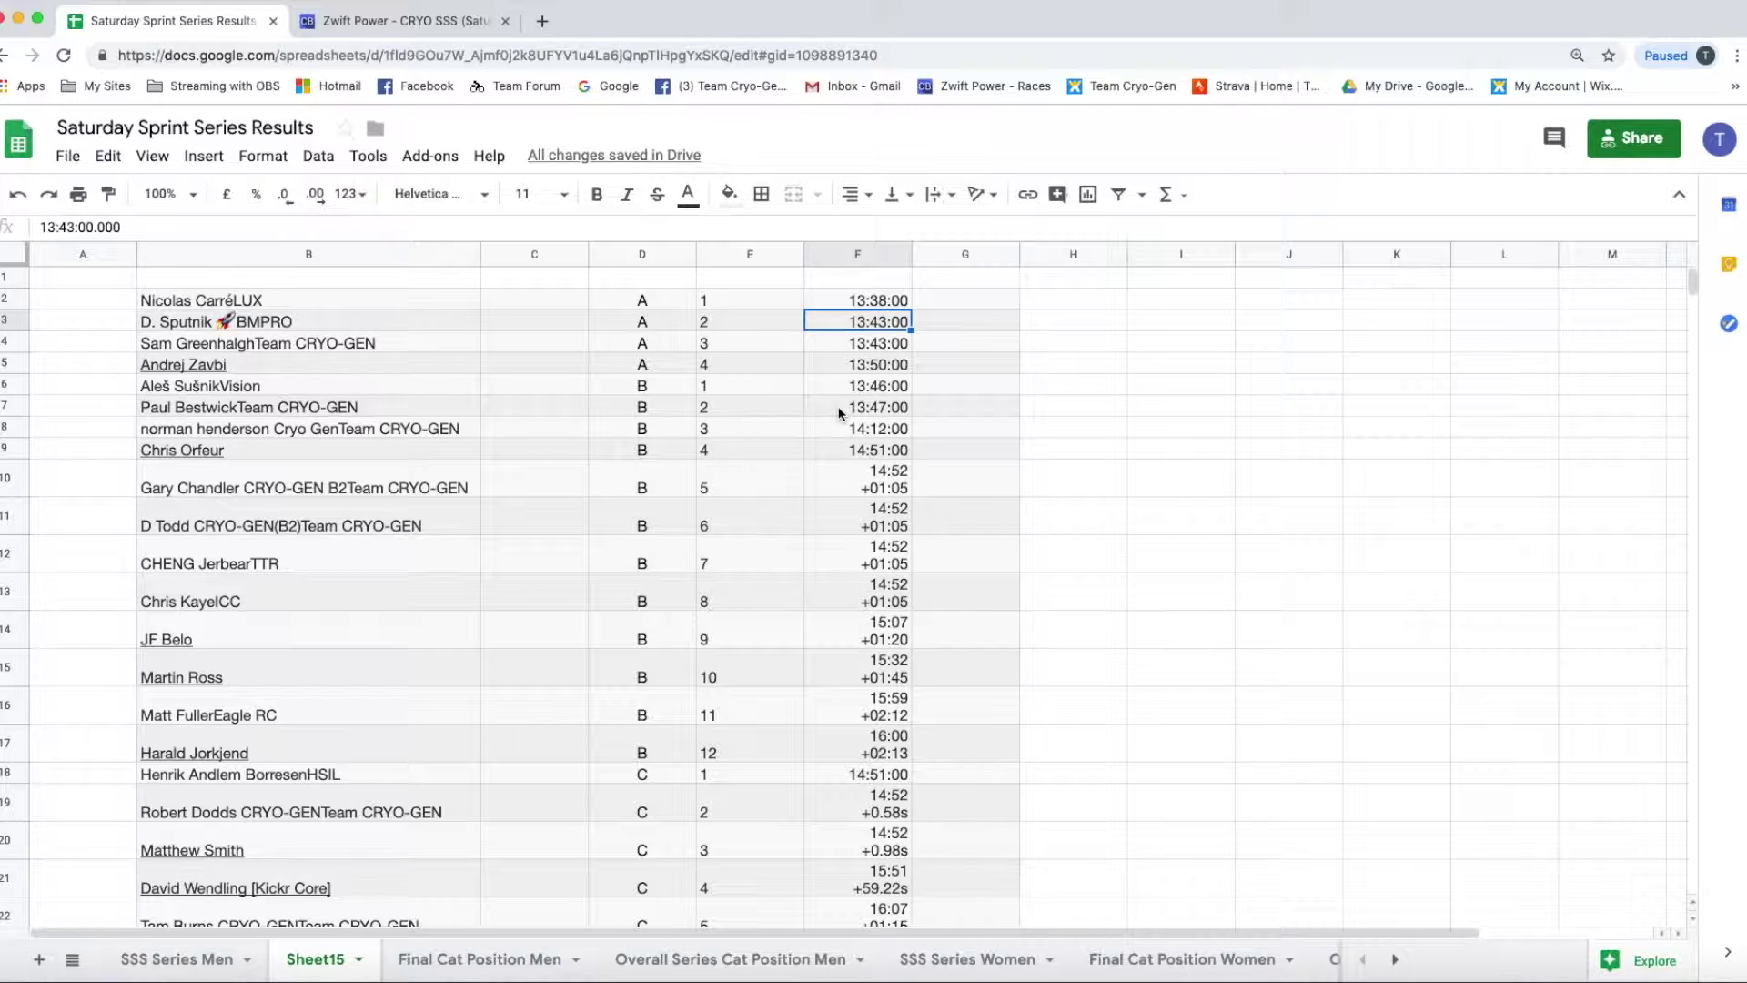
text(00:)
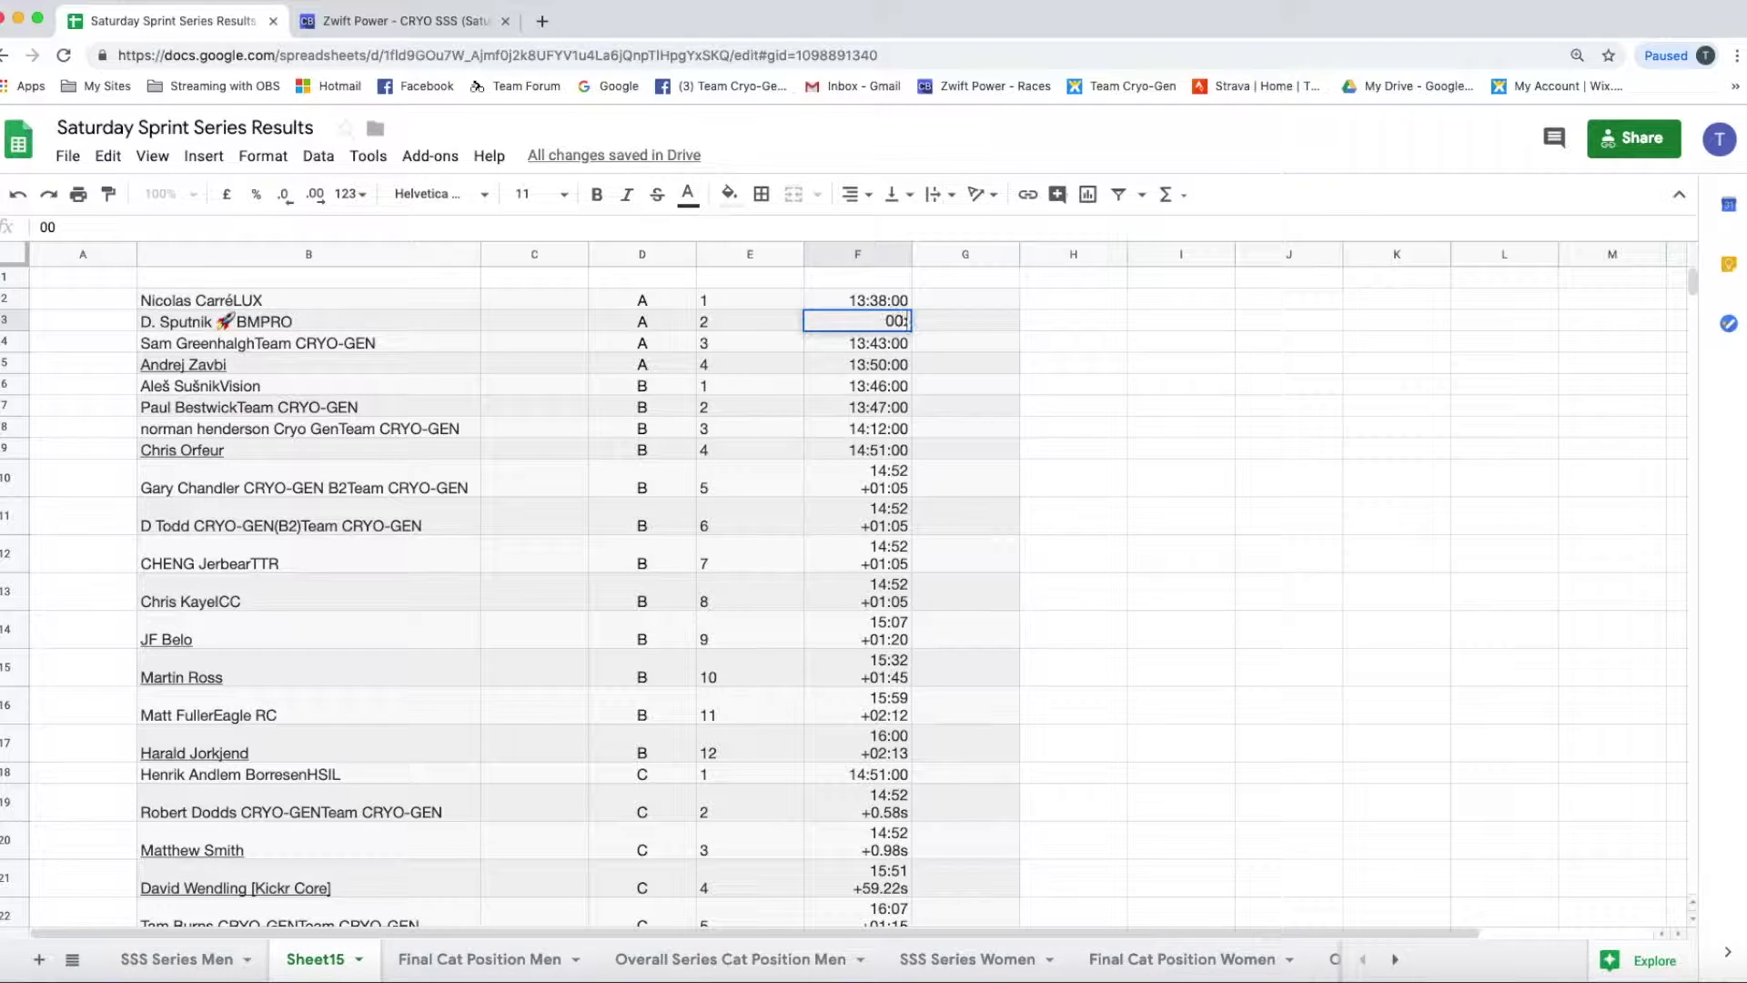
text(13:43)
key(Return)
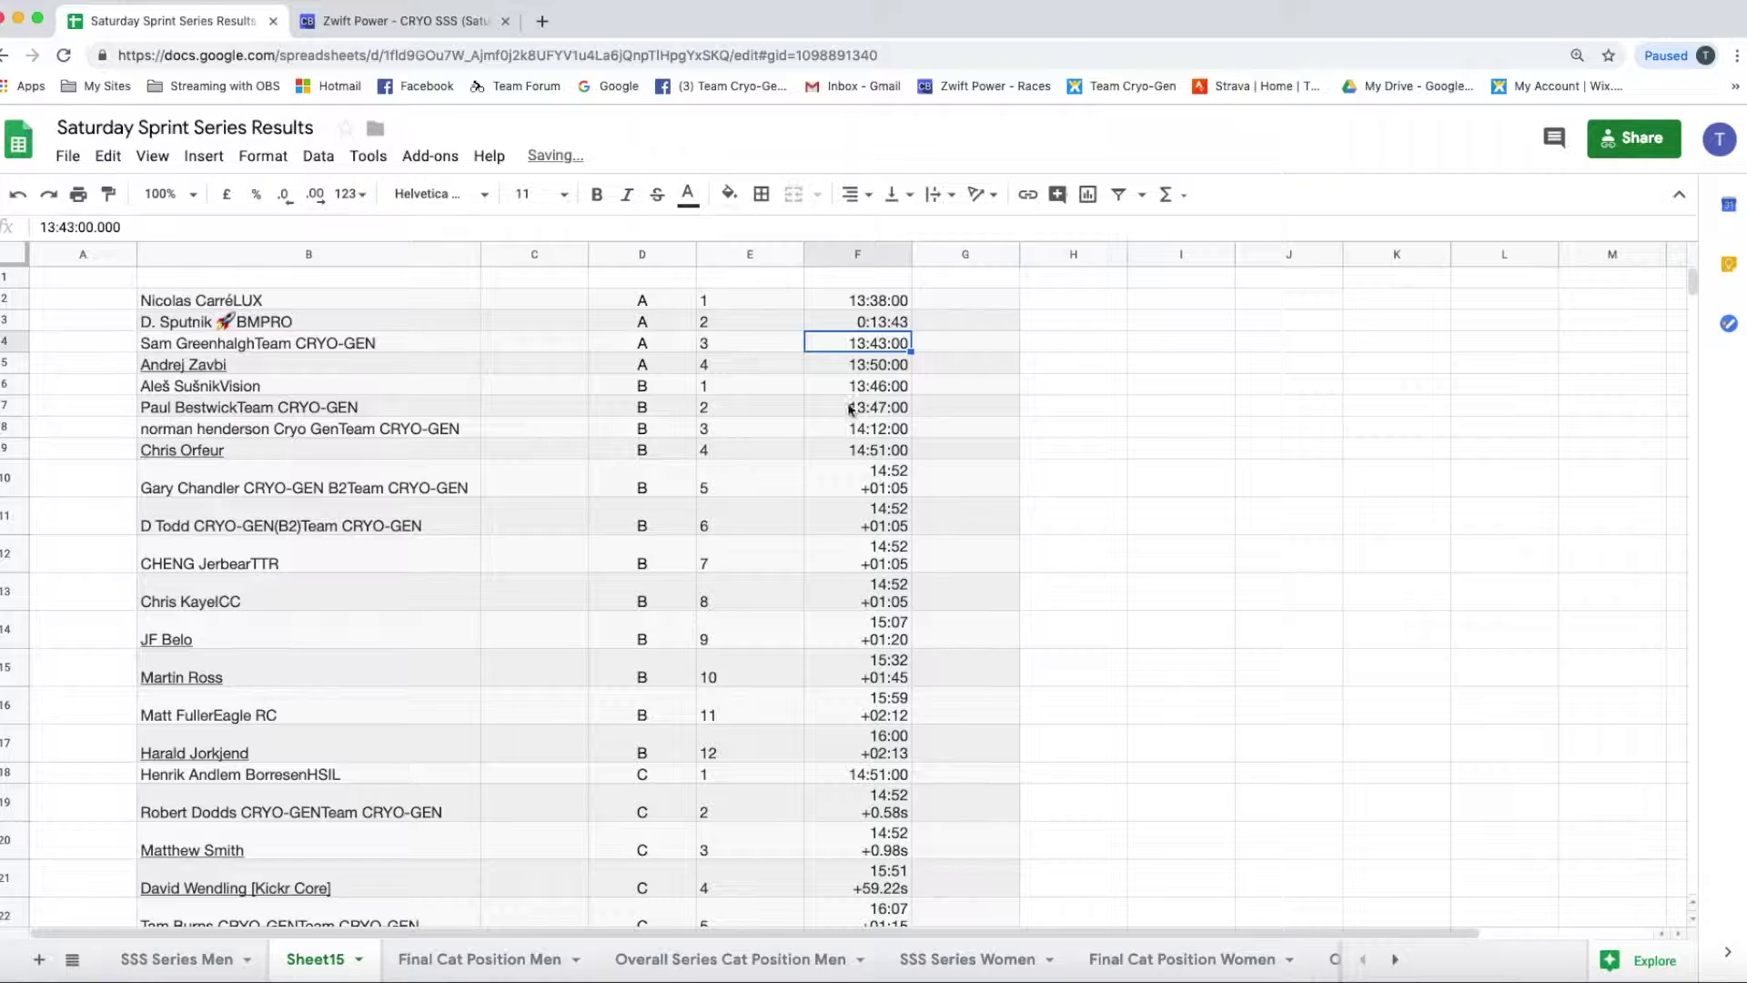
Step: Search for the team name BMPRO, taken from the rider entry in cell B3
click(310, 323)
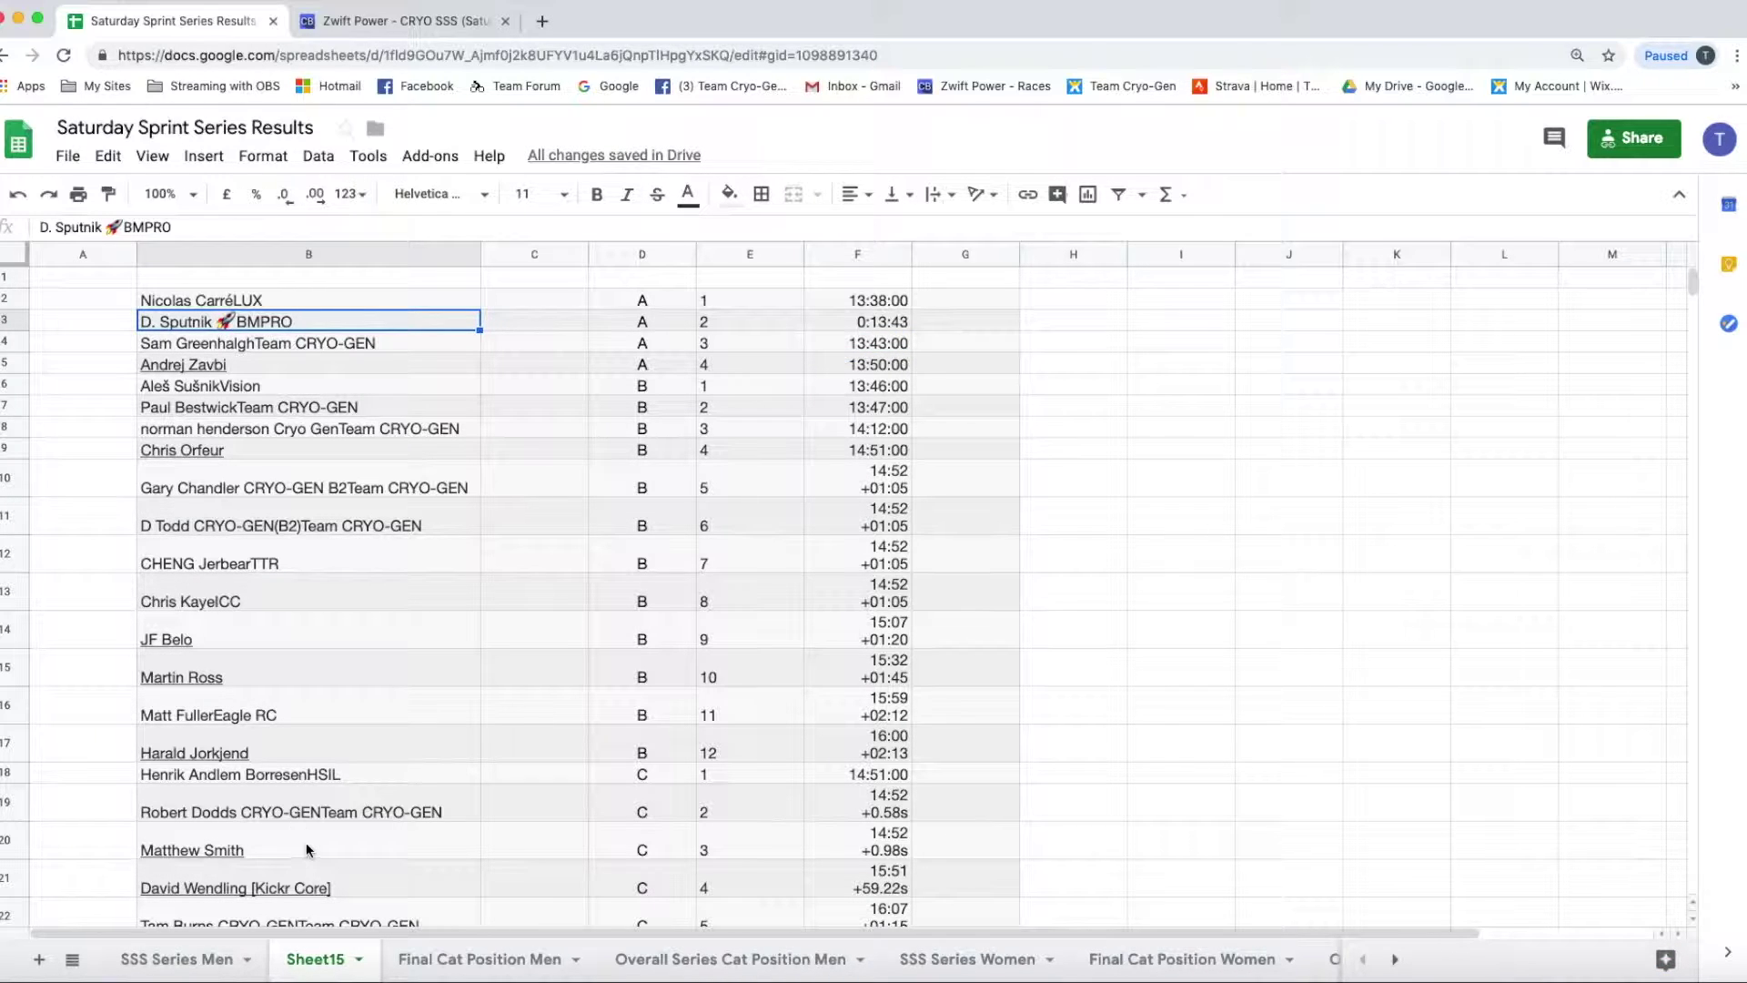
mouse_move(308, 850)
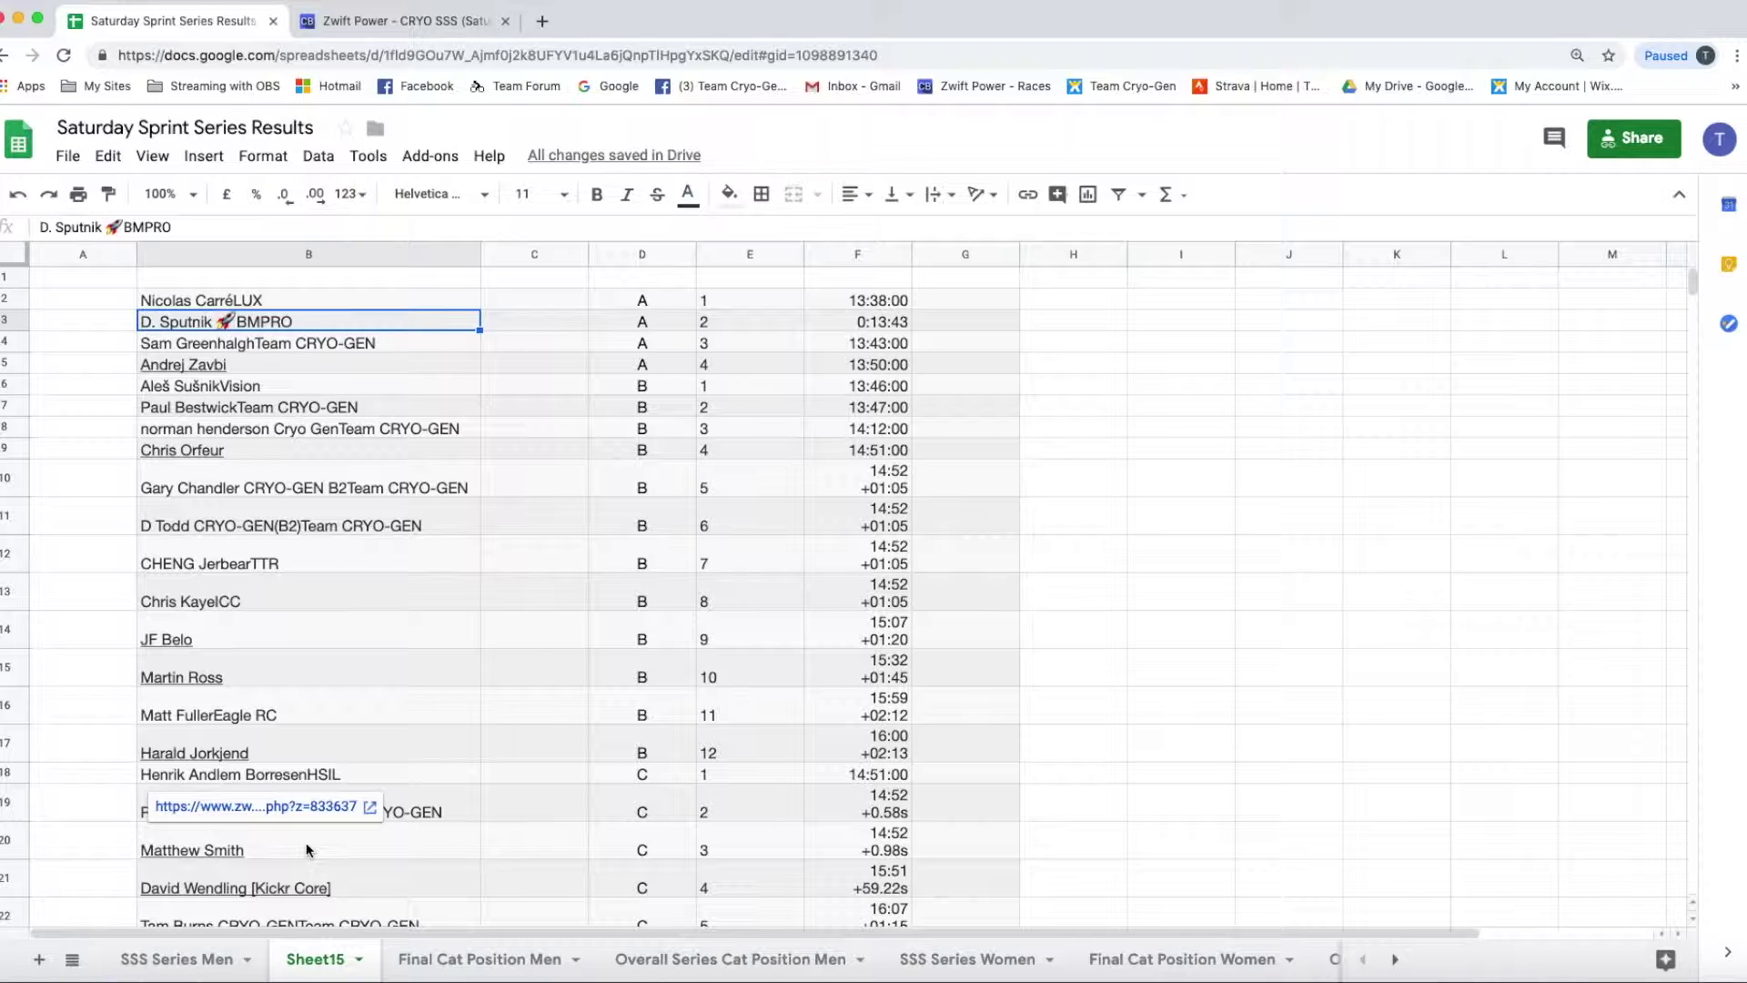
key(super+f)
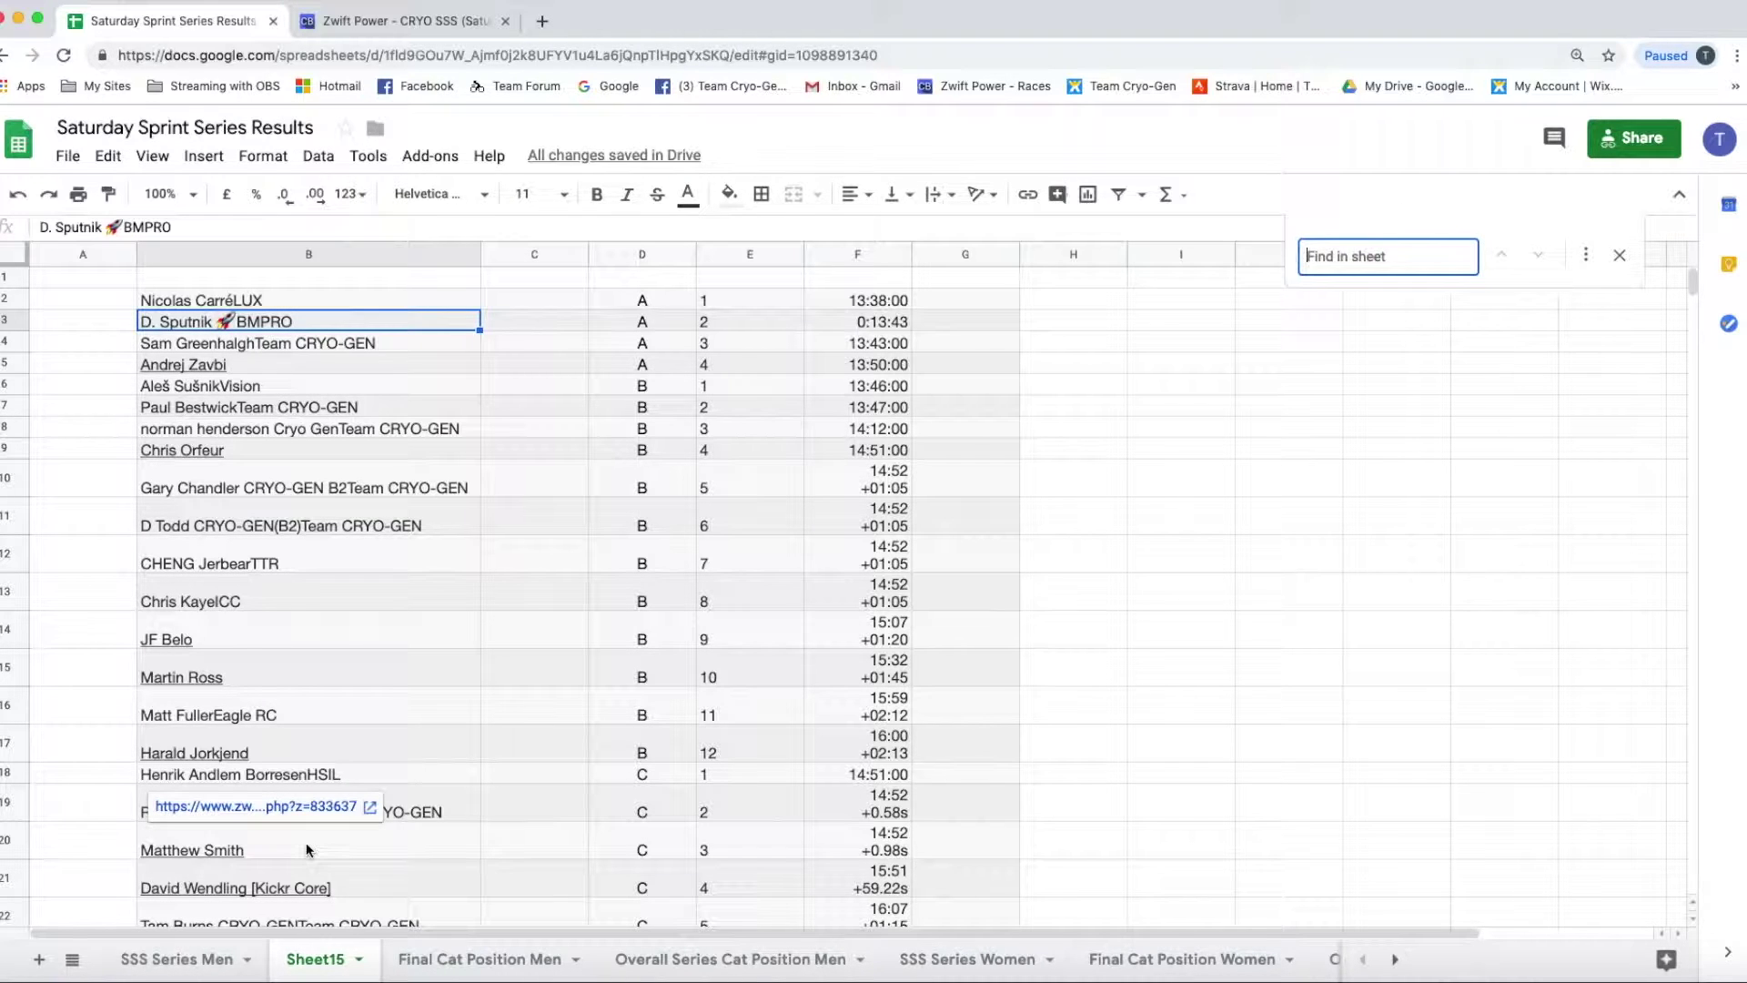
click(330, 326)
double_click(330, 326)
drag(324, 324, 244, 324)
key(super+c)
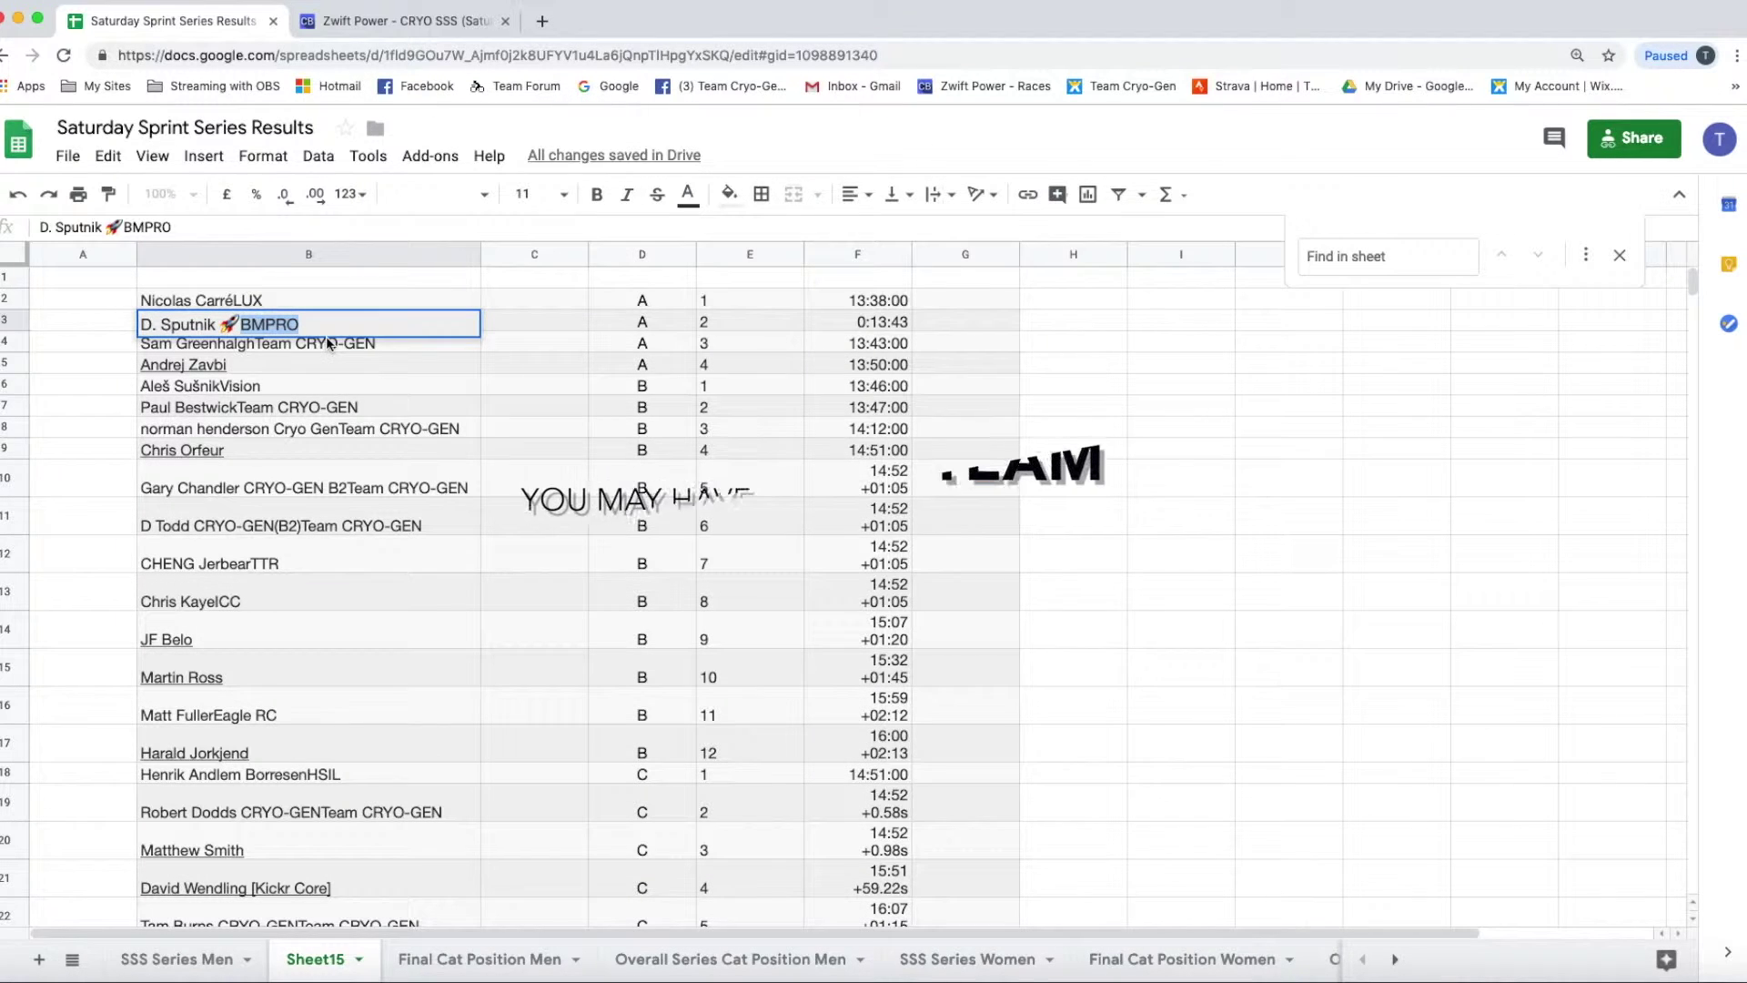
click(1351, 257)
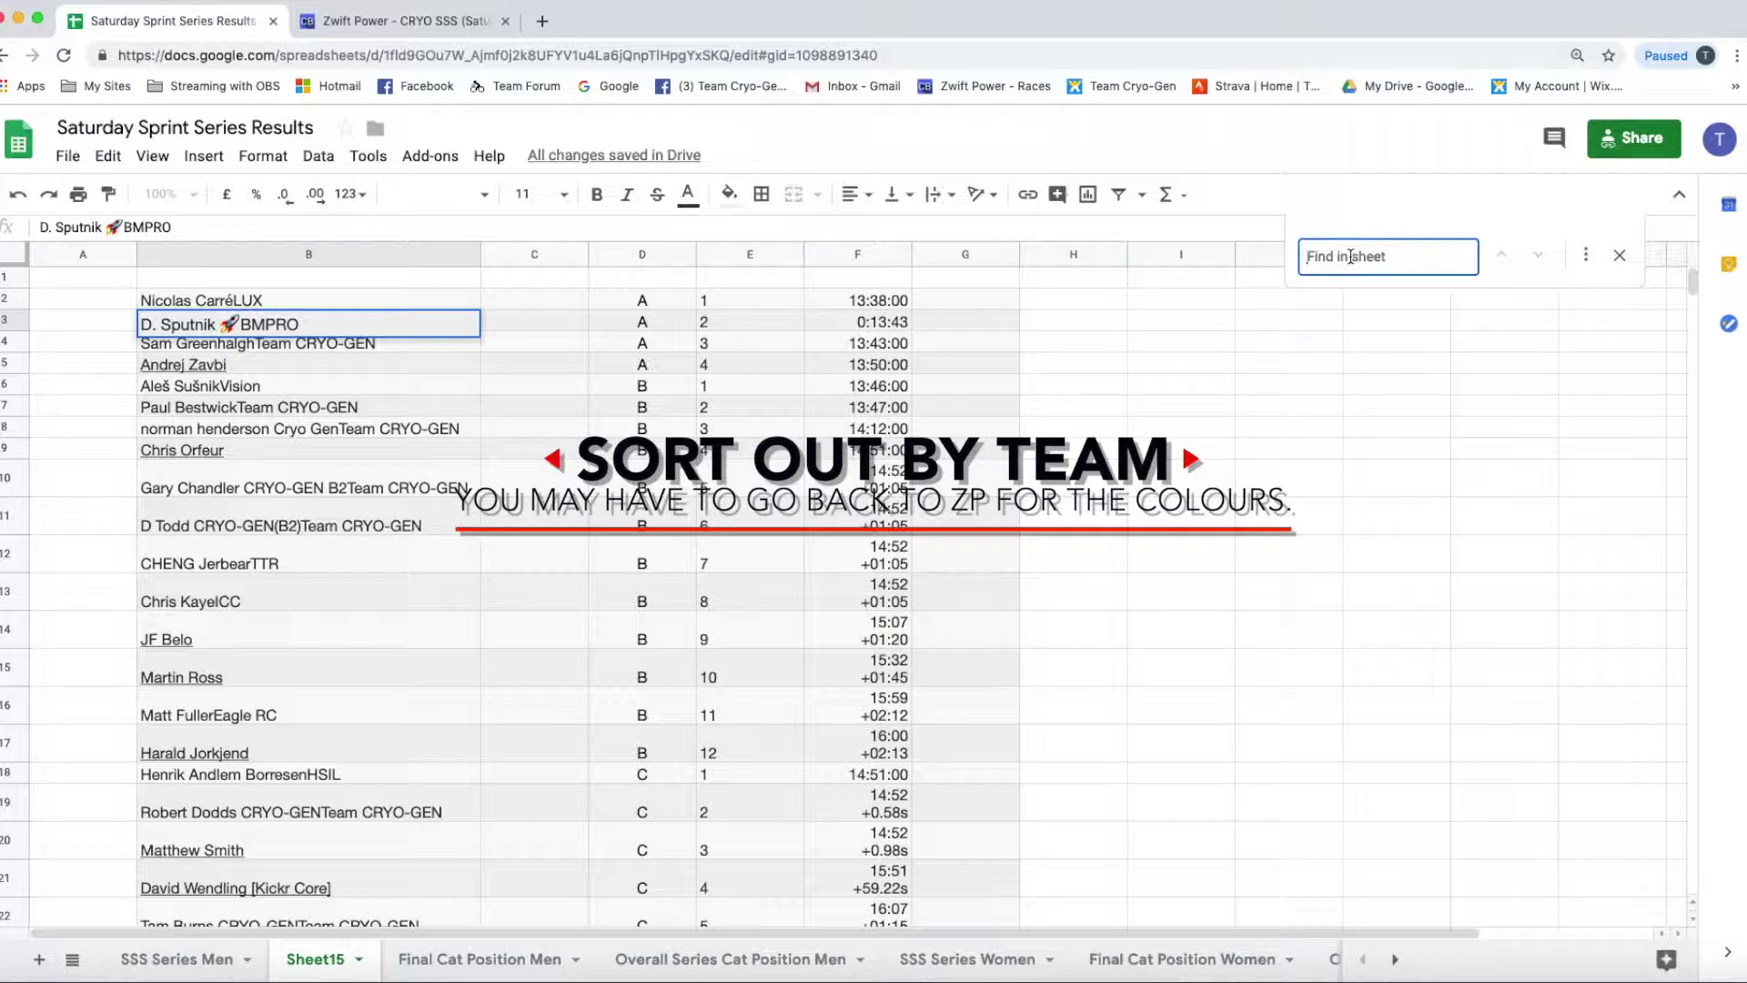
text(BM)
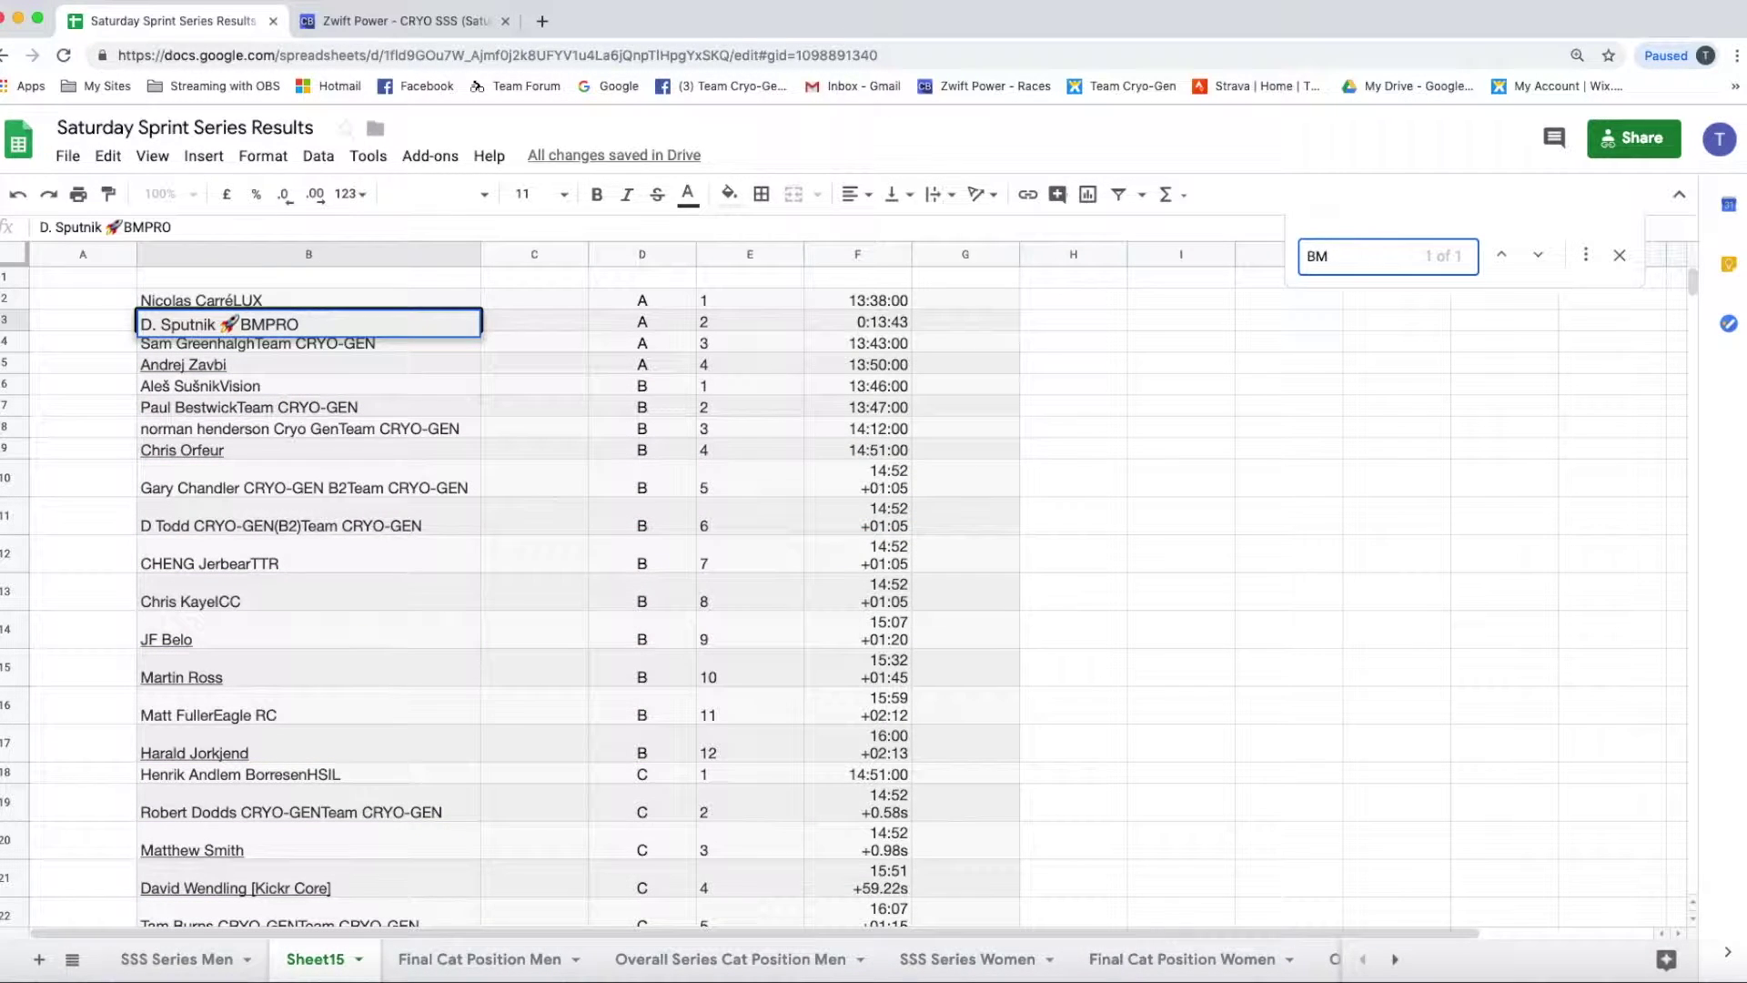
text(PRO)
Step: Copy the formatted BMPRO team cell from the SSS Series Men sheet into cell C3 of Sheet15, and end the search
click(186, 955)
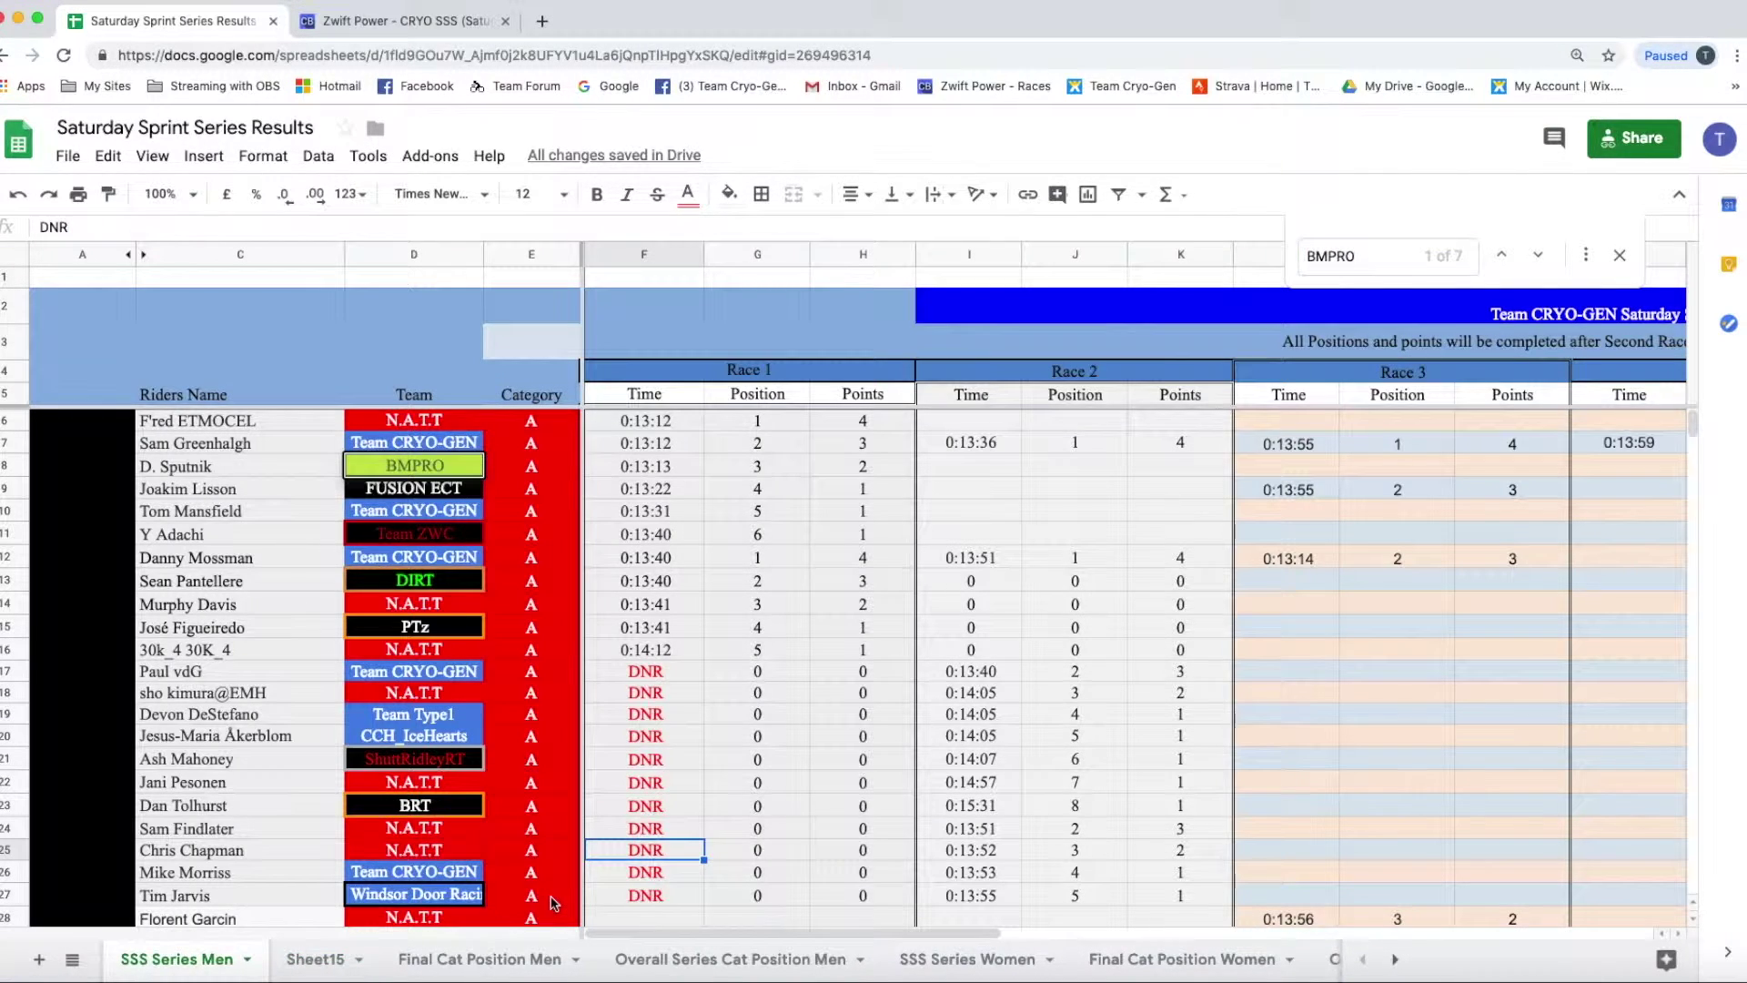
right_click(438, 468)
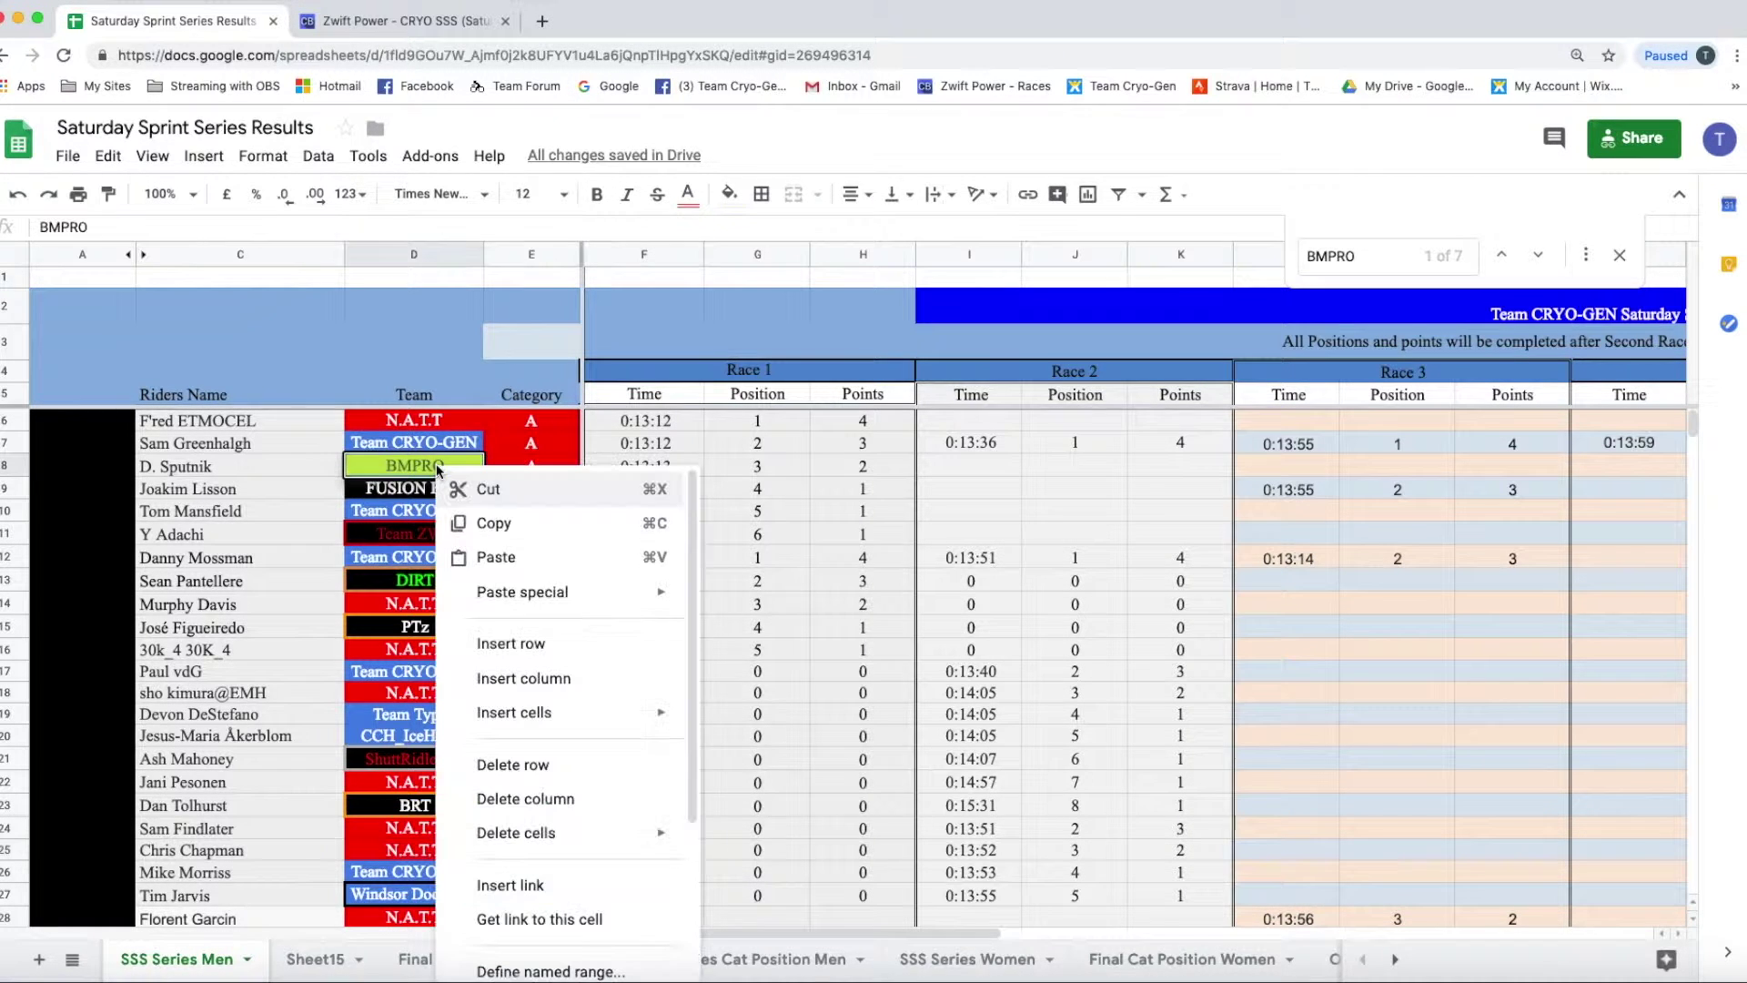
click(493, 524)
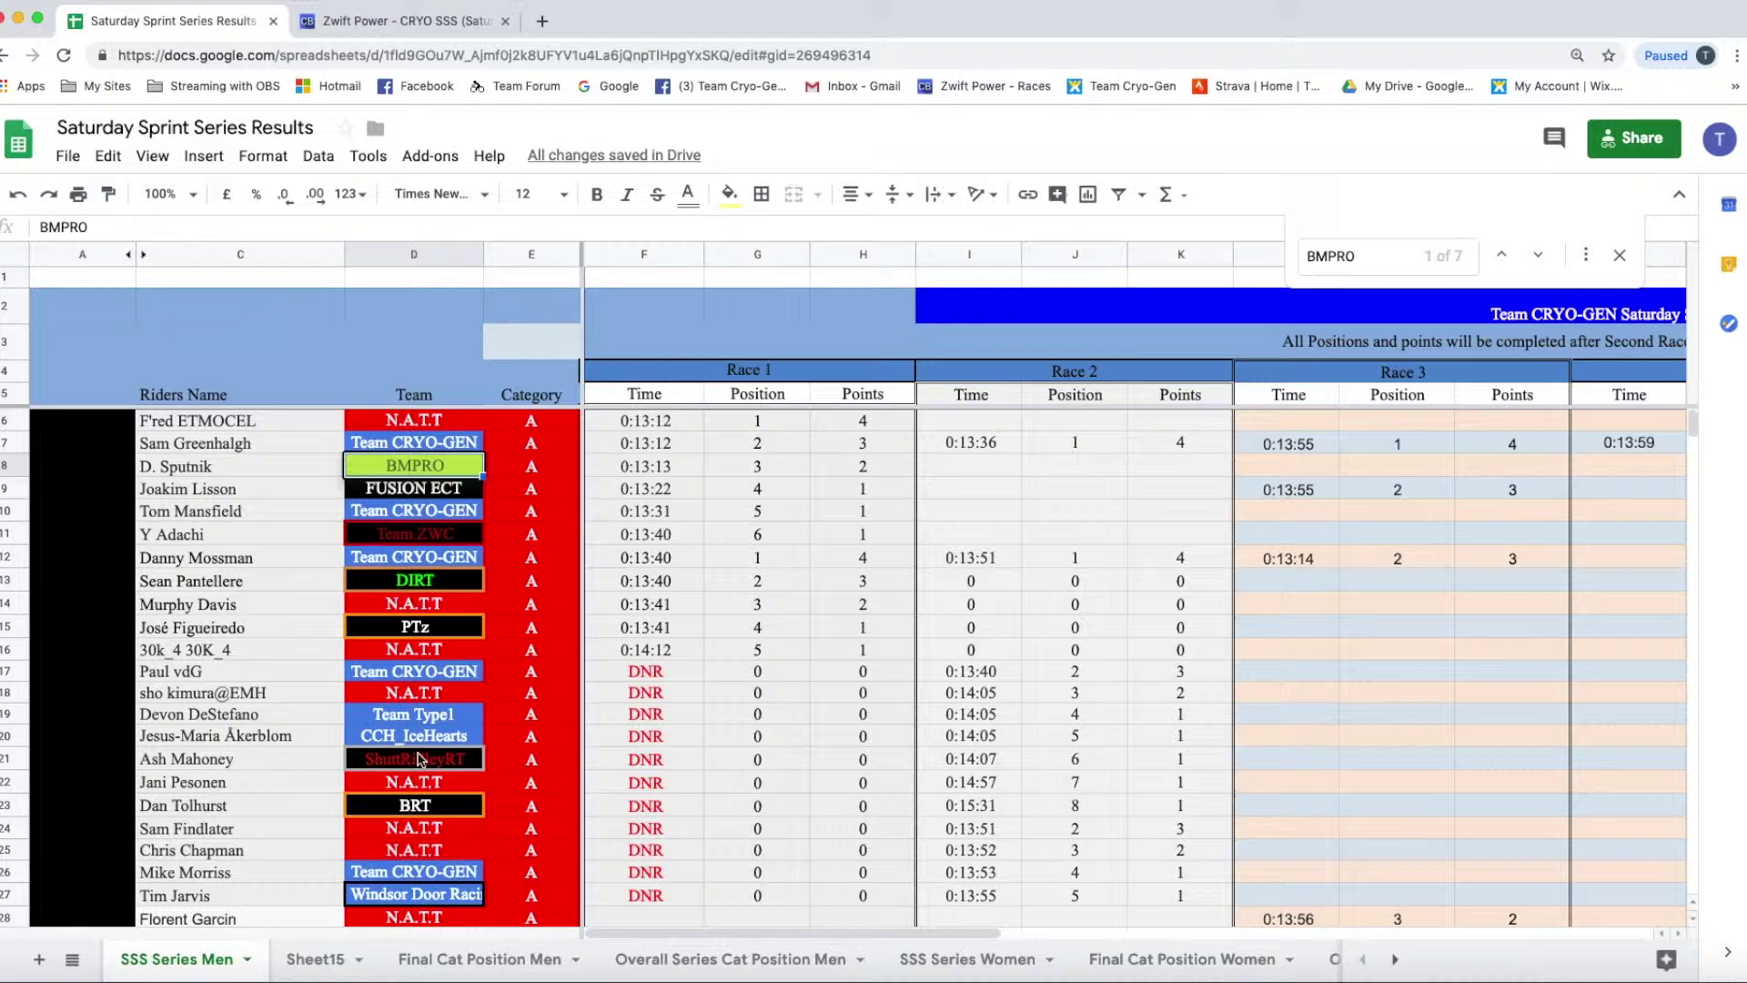
click(315, 959)
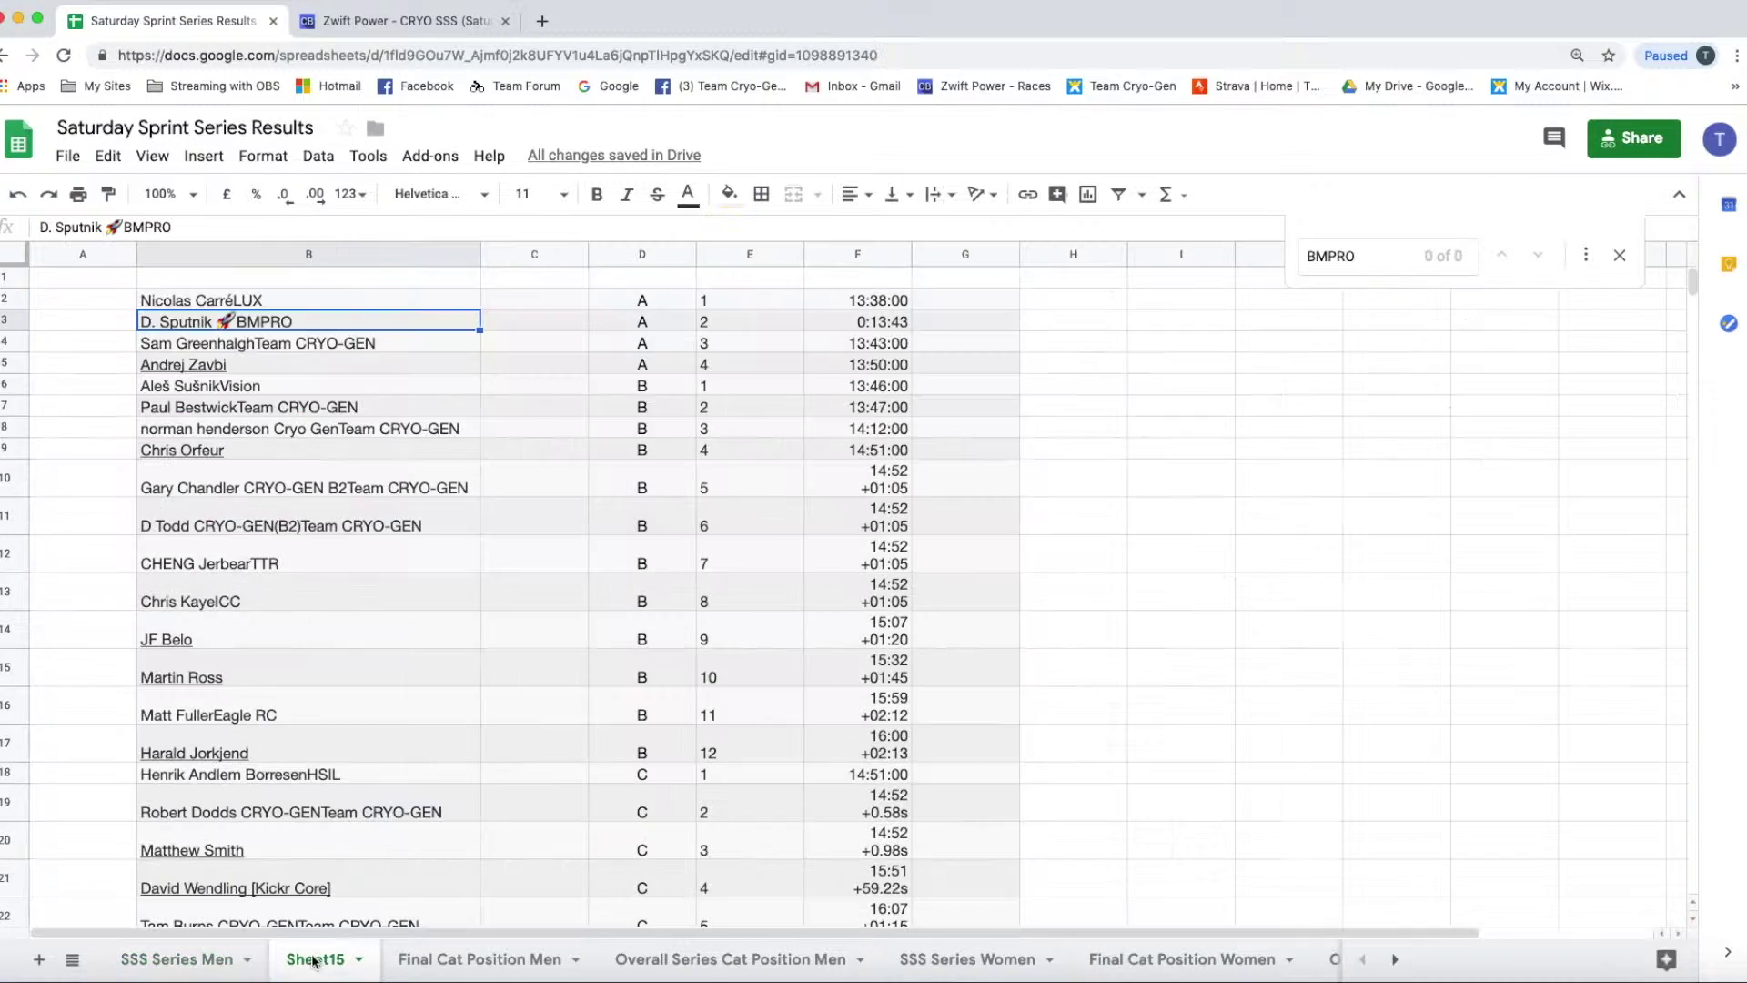
right_click(527, 321)
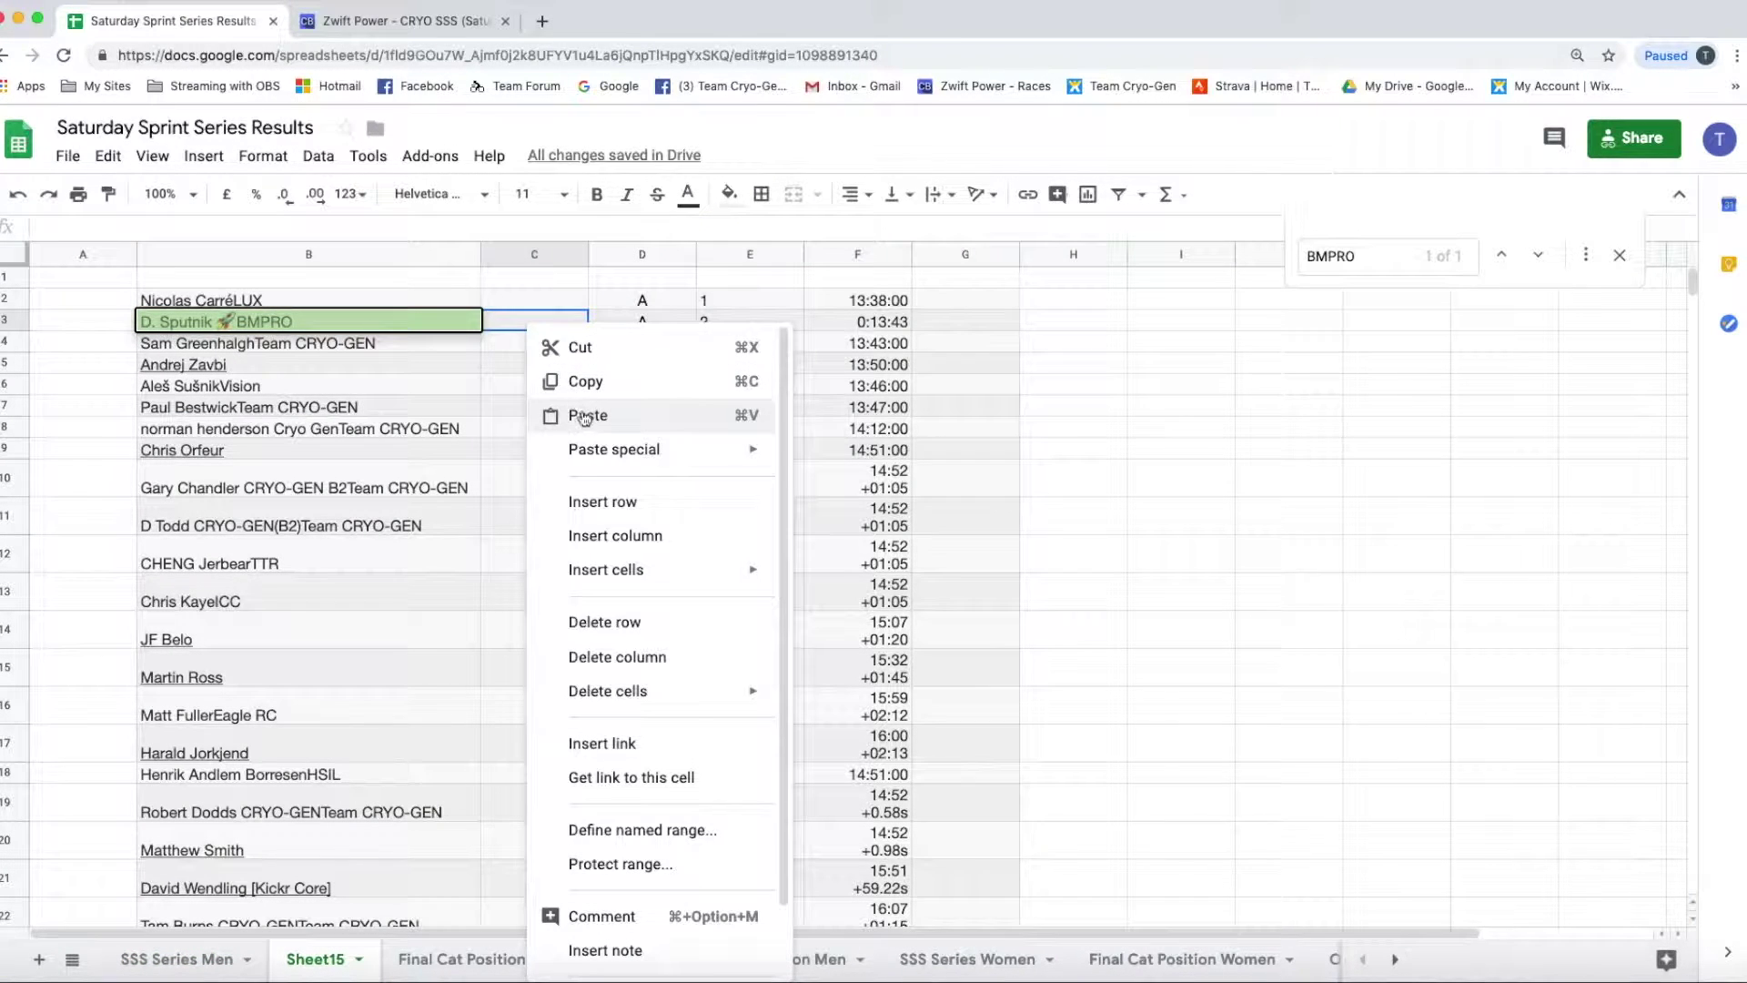
click(582, 415)
click(551, 352)
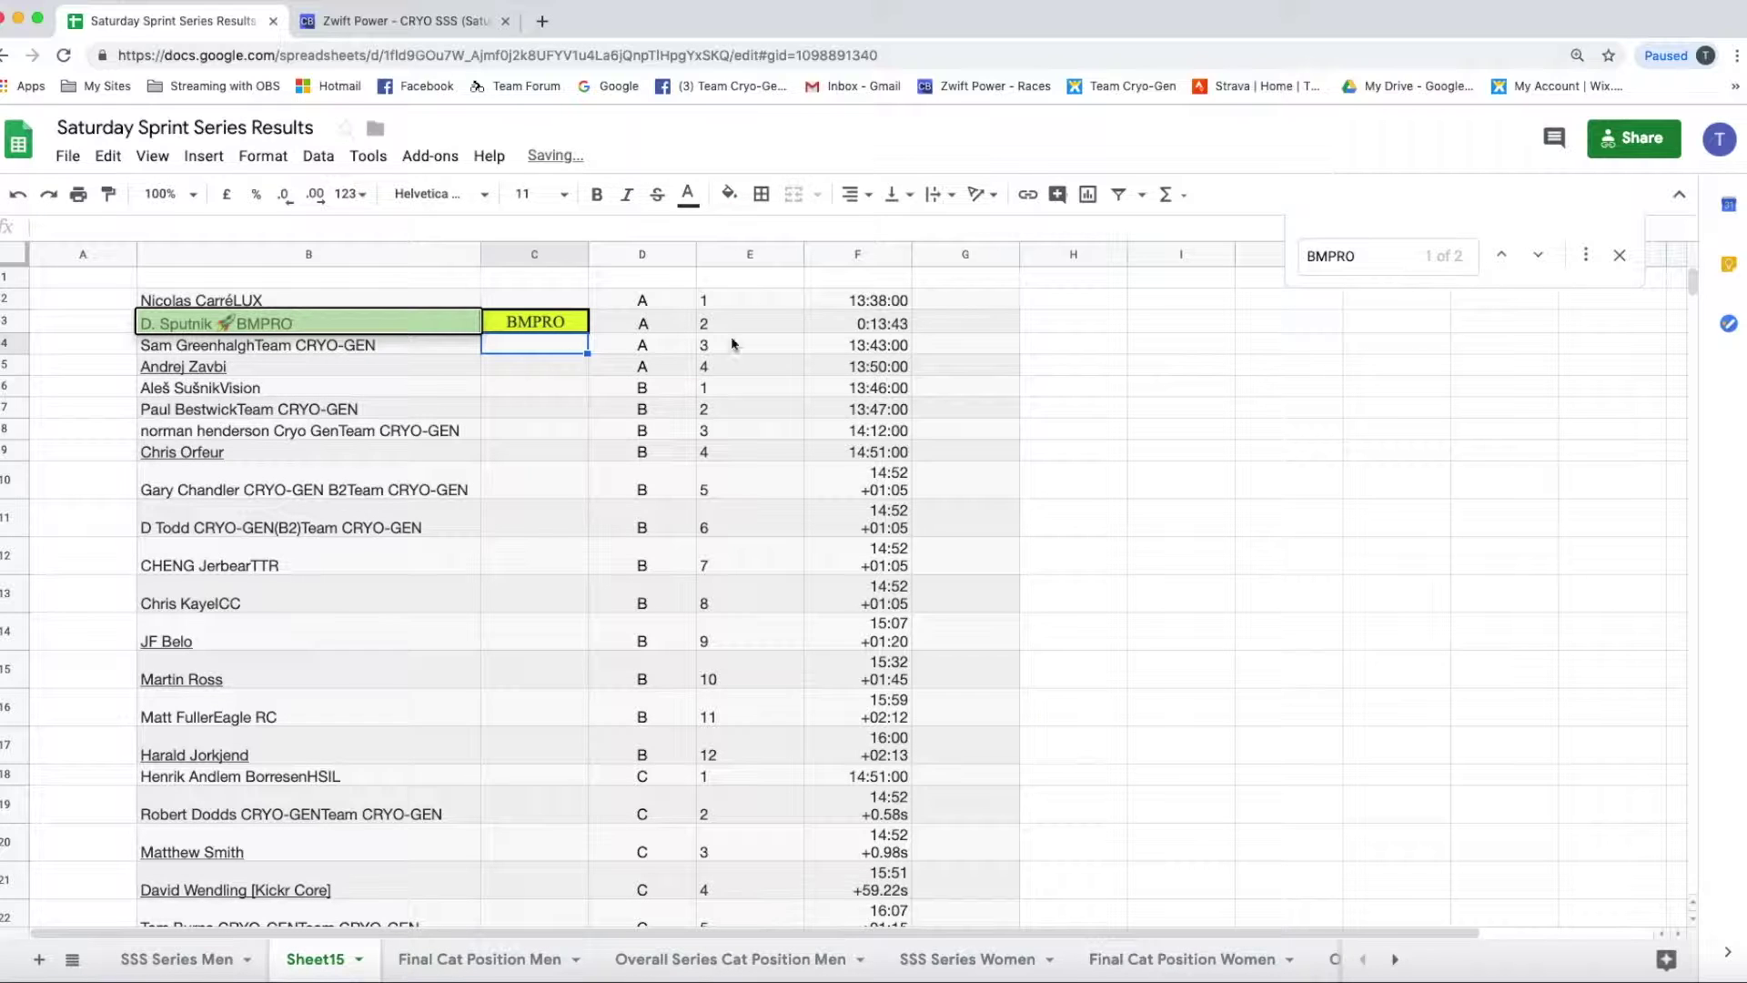
click(1624, 260)
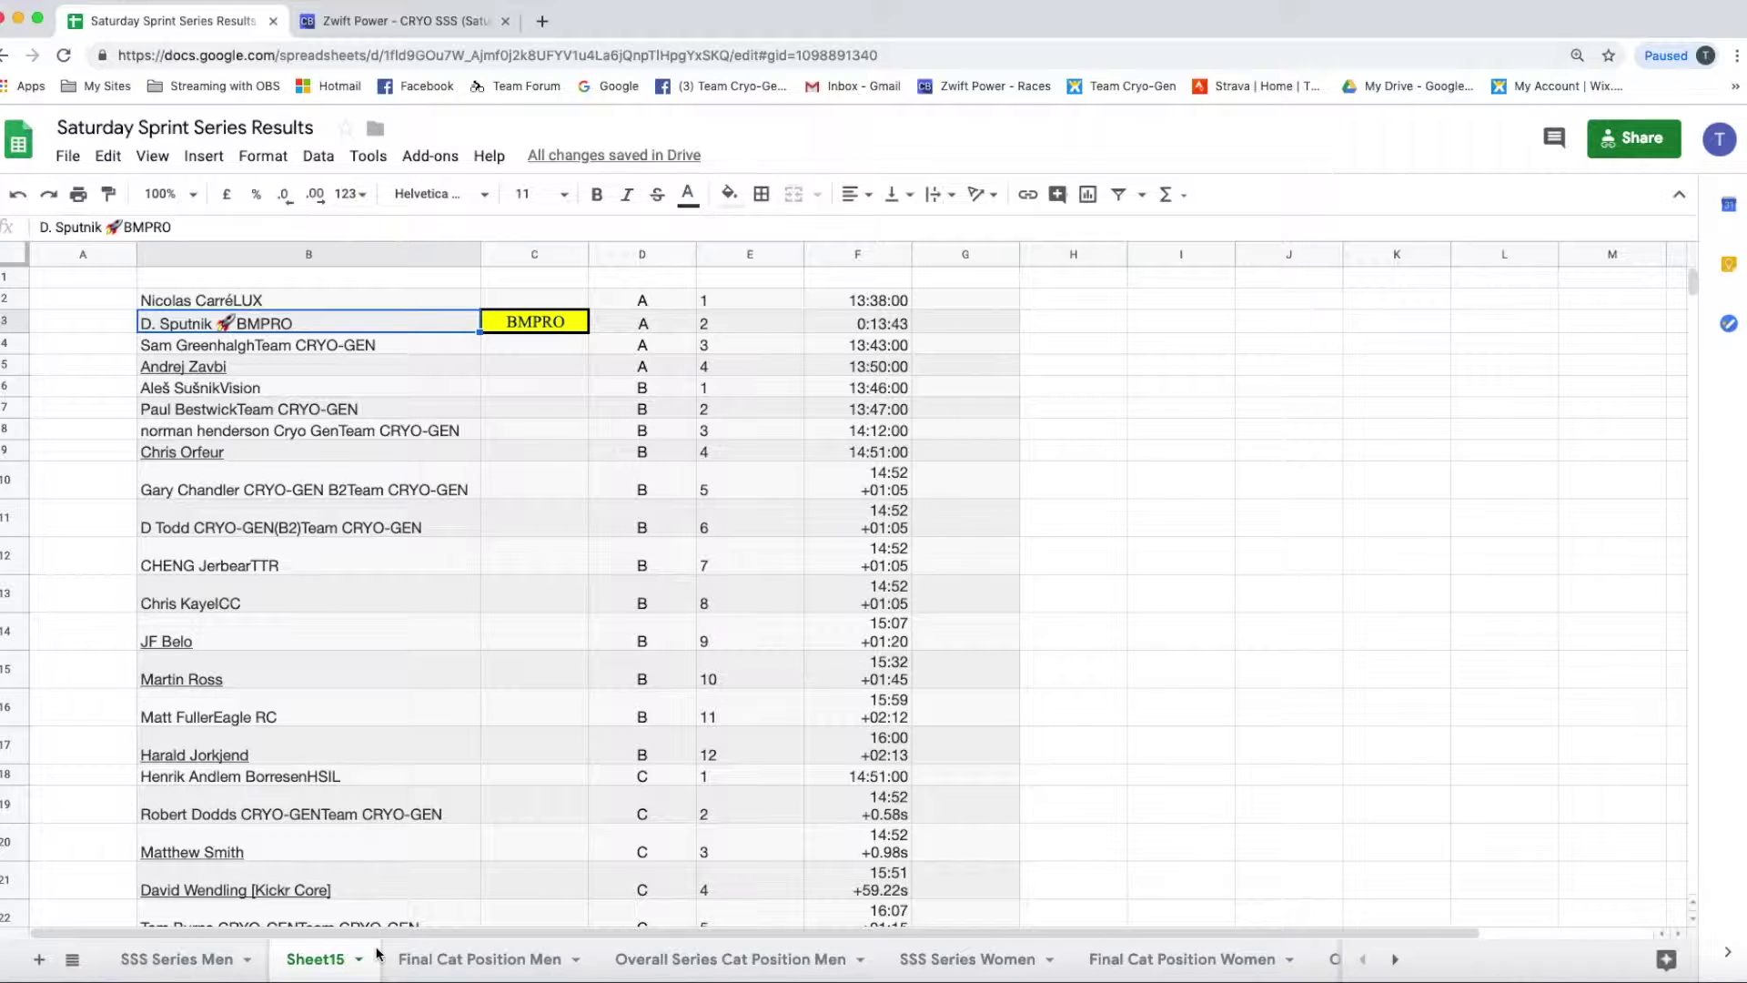
Step: Check the category A riders on the SSS Series Men sheet, and remove the rocket emoji and BMPRO from cell B3 of Sheet15
click(186, 961)
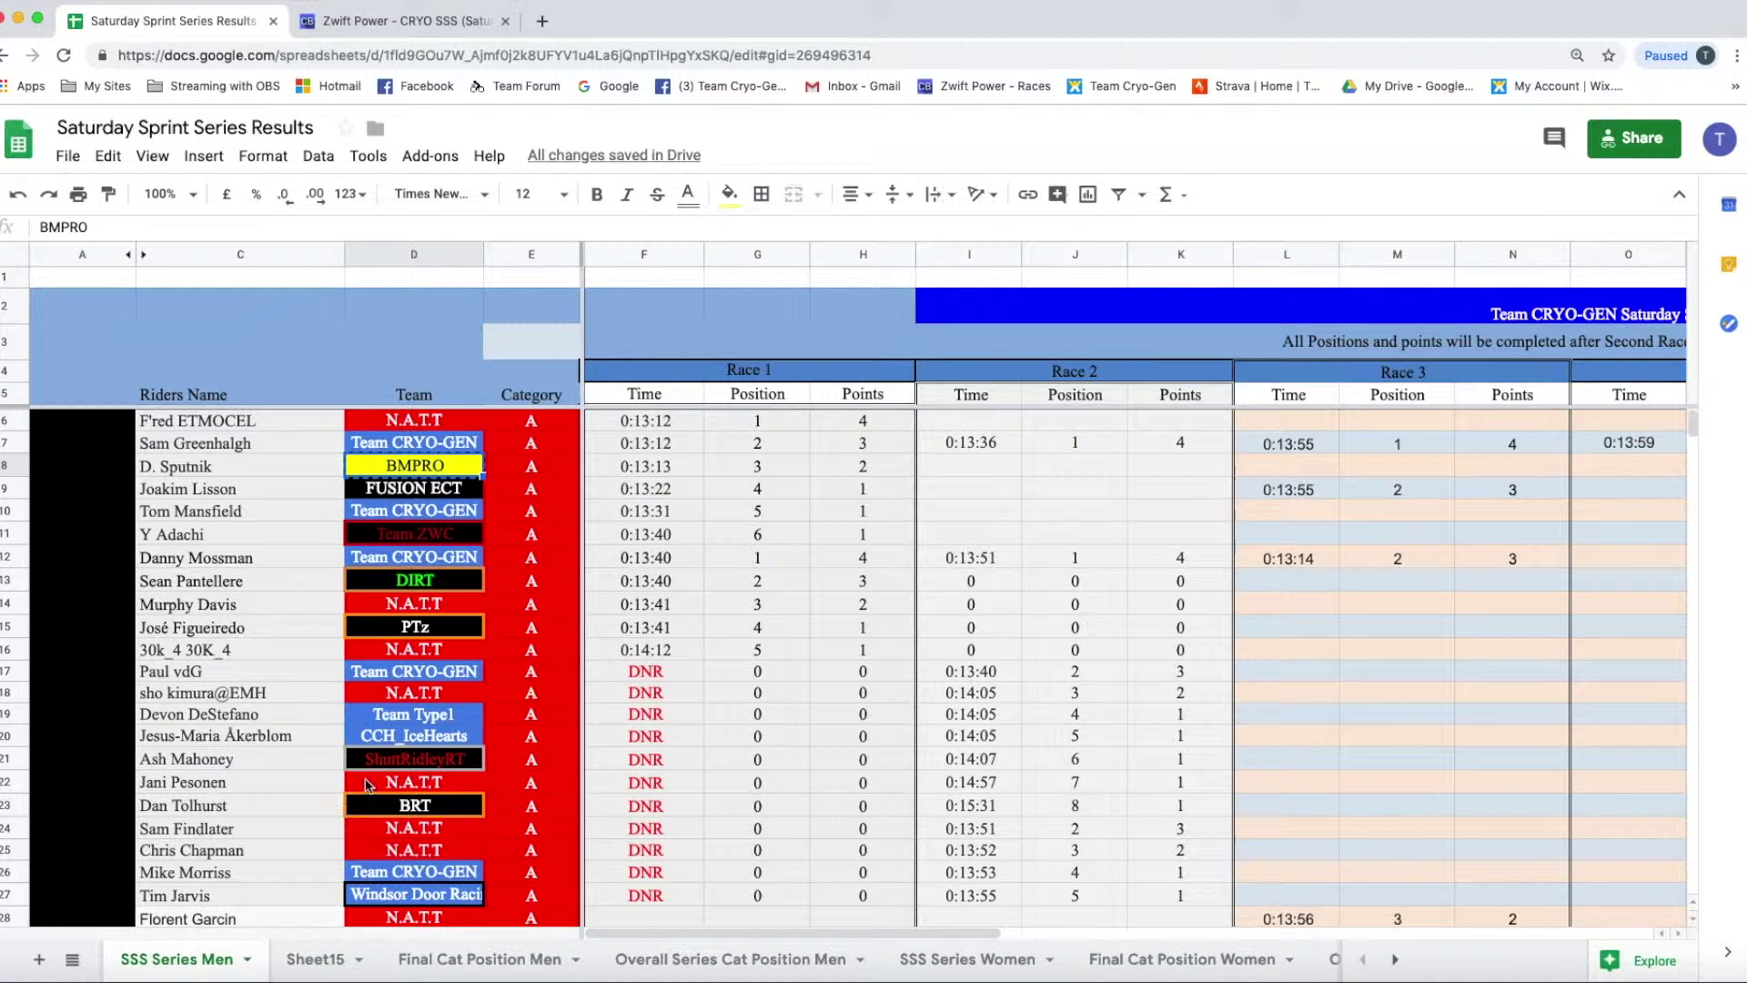
scroll(366, 784, down, 10)
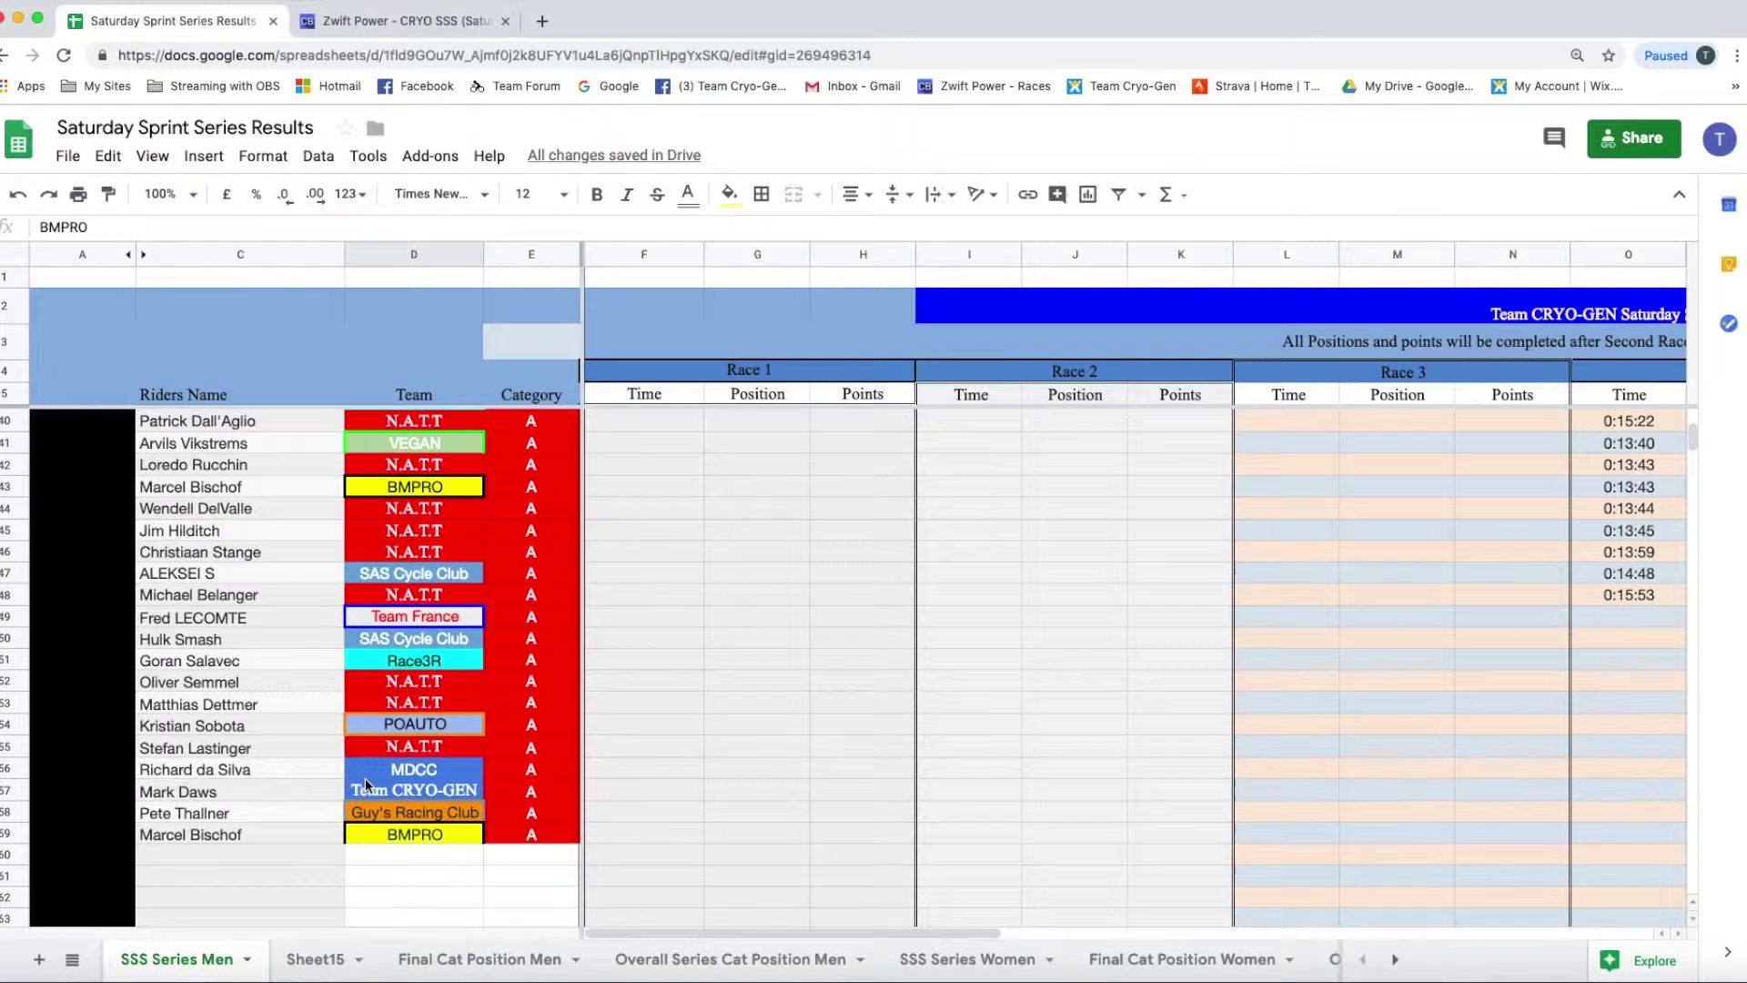
scroll(364, 778, down, 2)
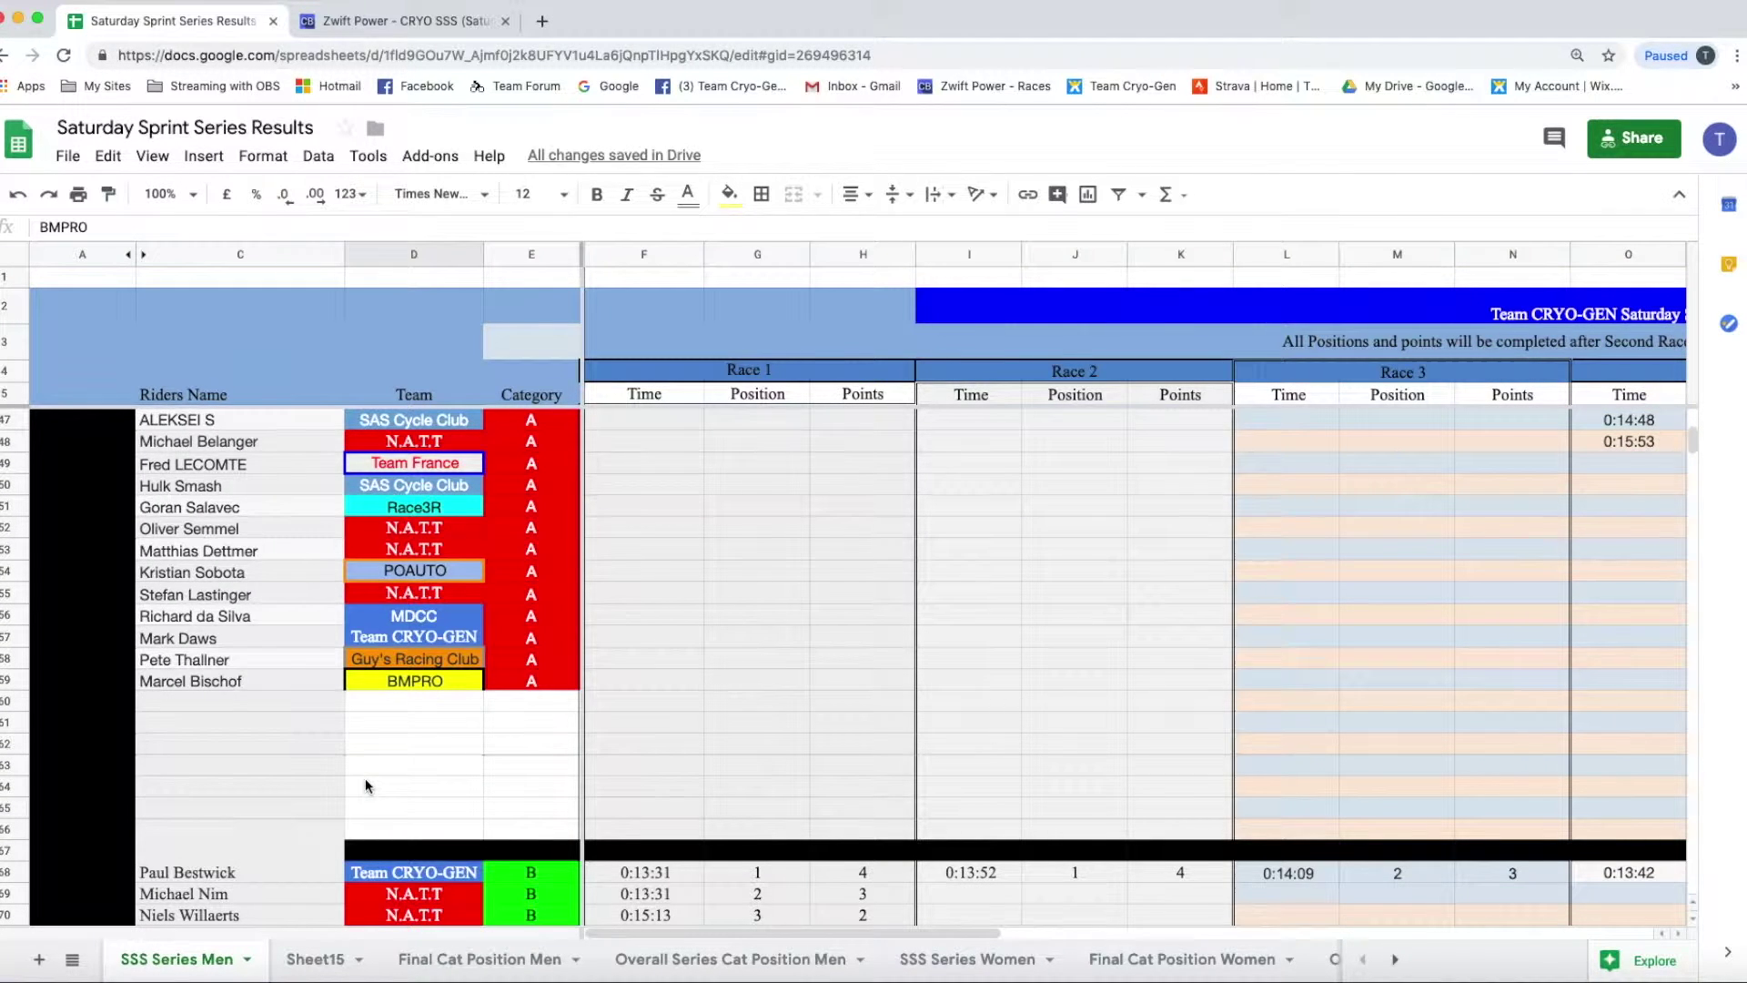
click(315, 959)
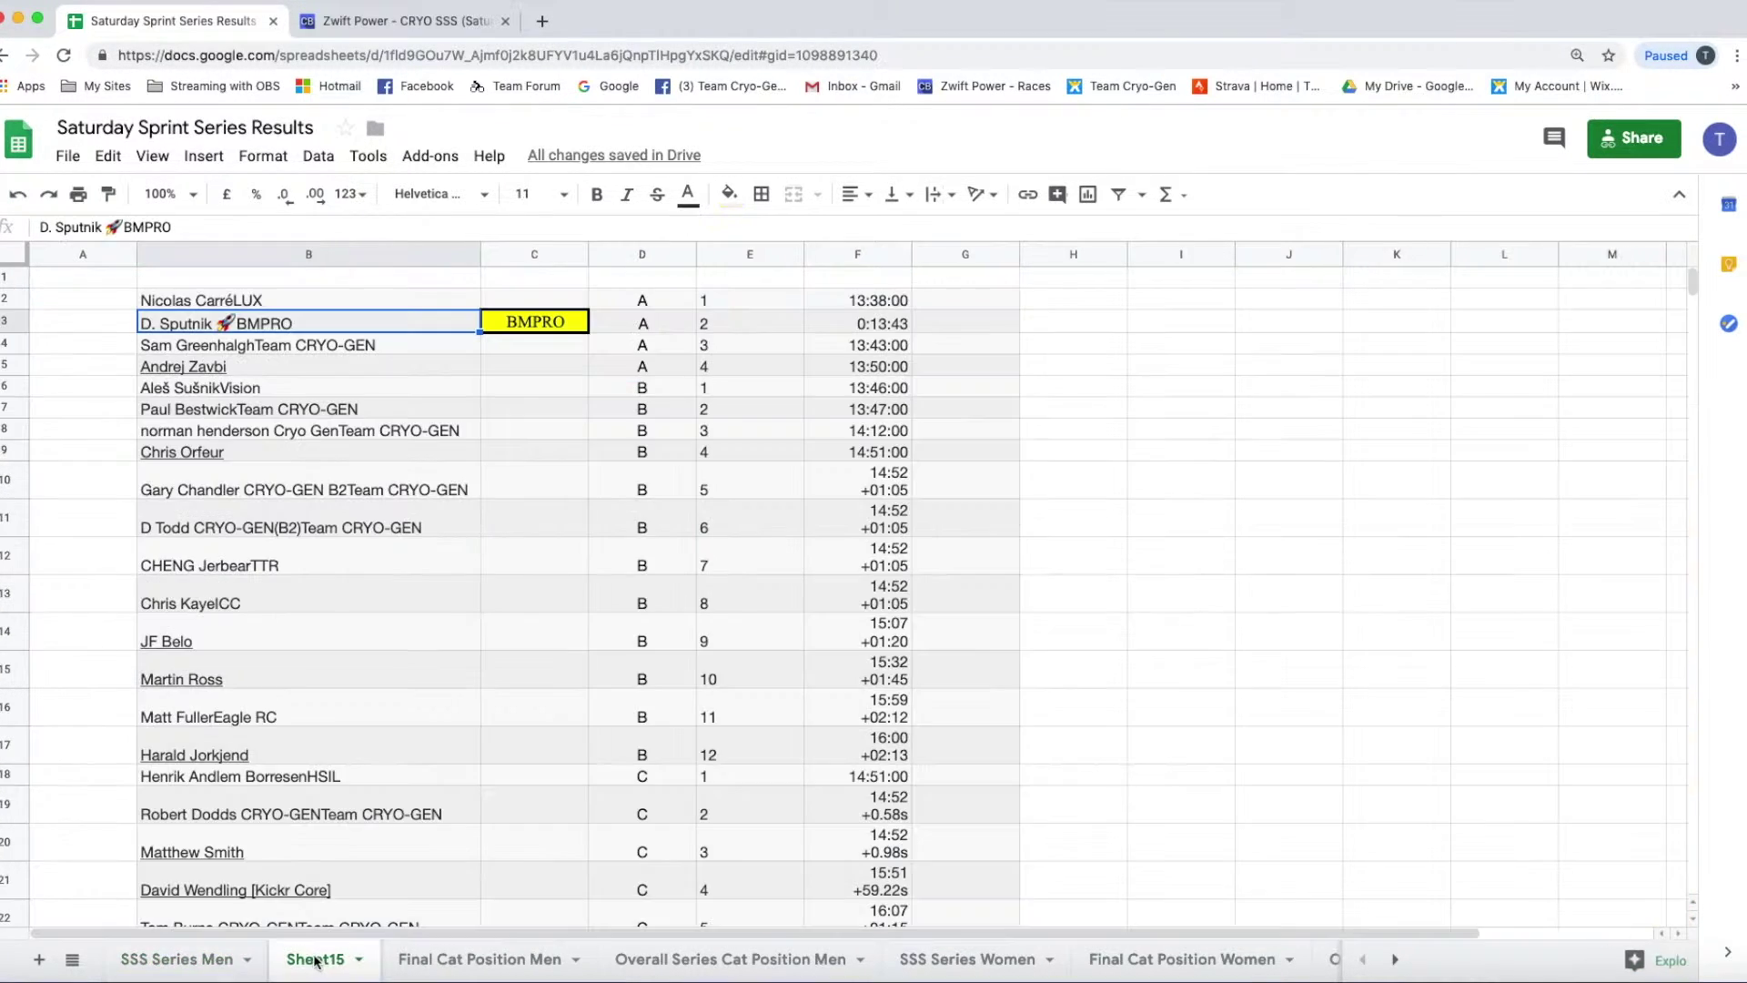
double_click(334, 323)
key(BackSpace)
key(BackSpace)
key(BackSpace)
key(BackSpace)
key(BackSpace)
key(BackSpace)
key(BackSpace)
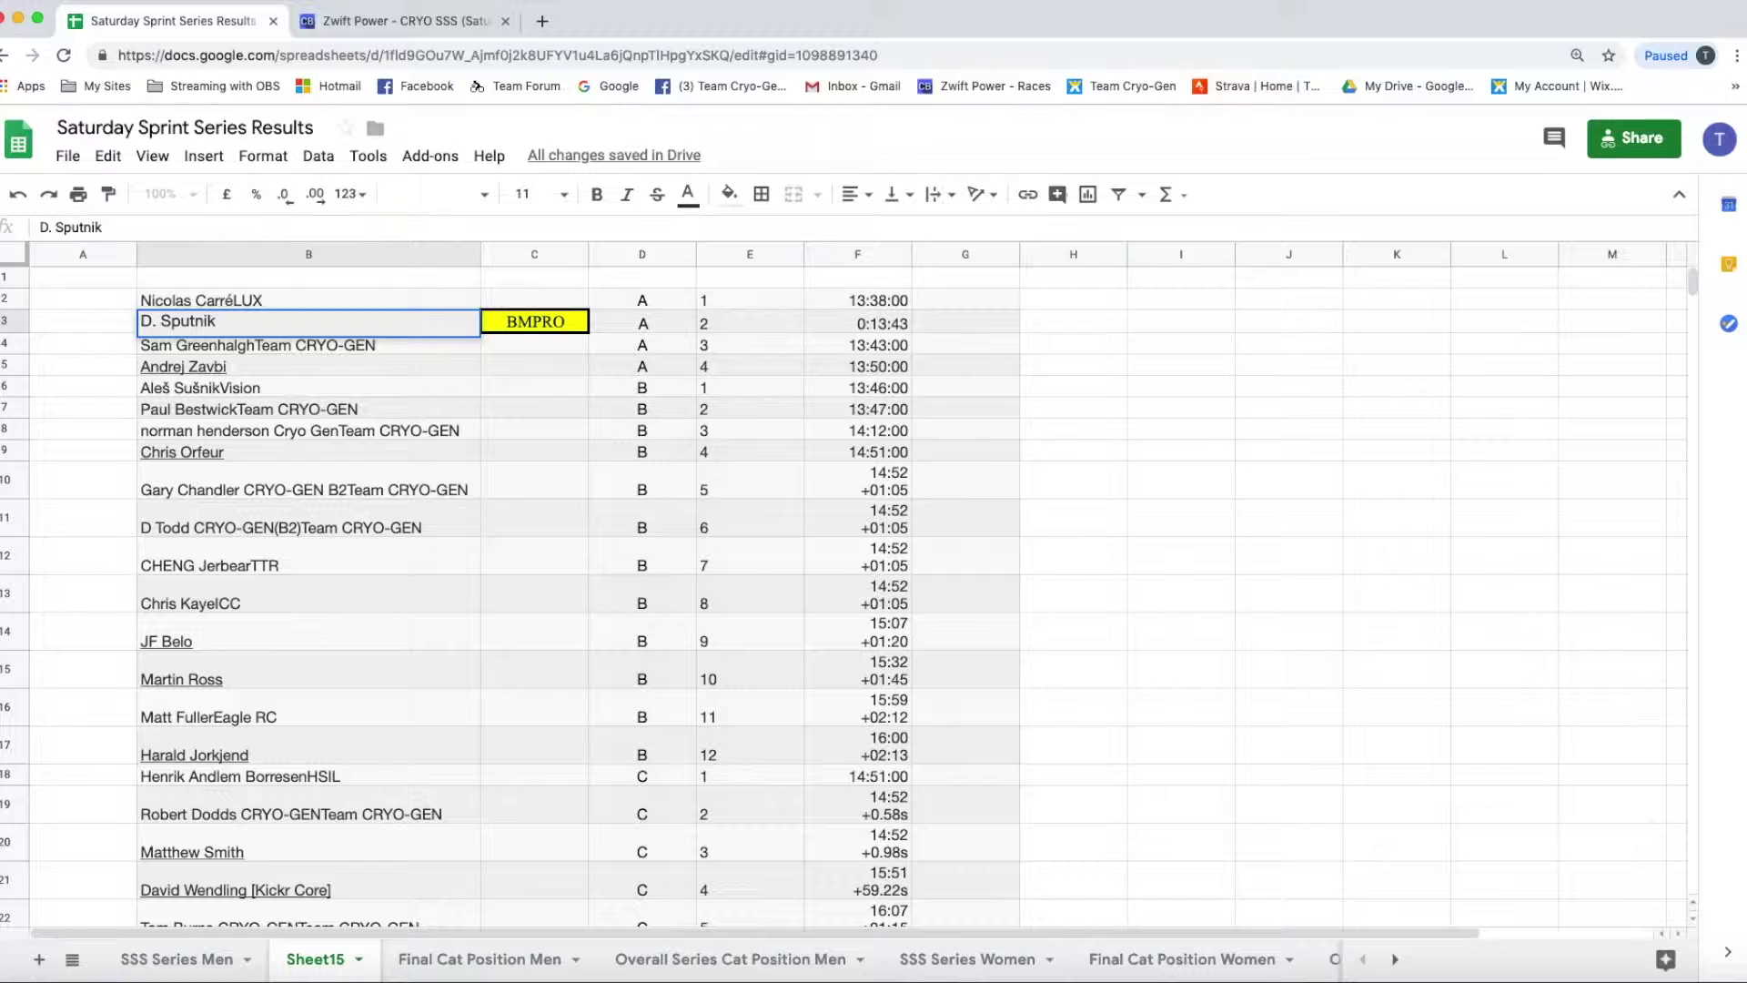
click(378, 375)
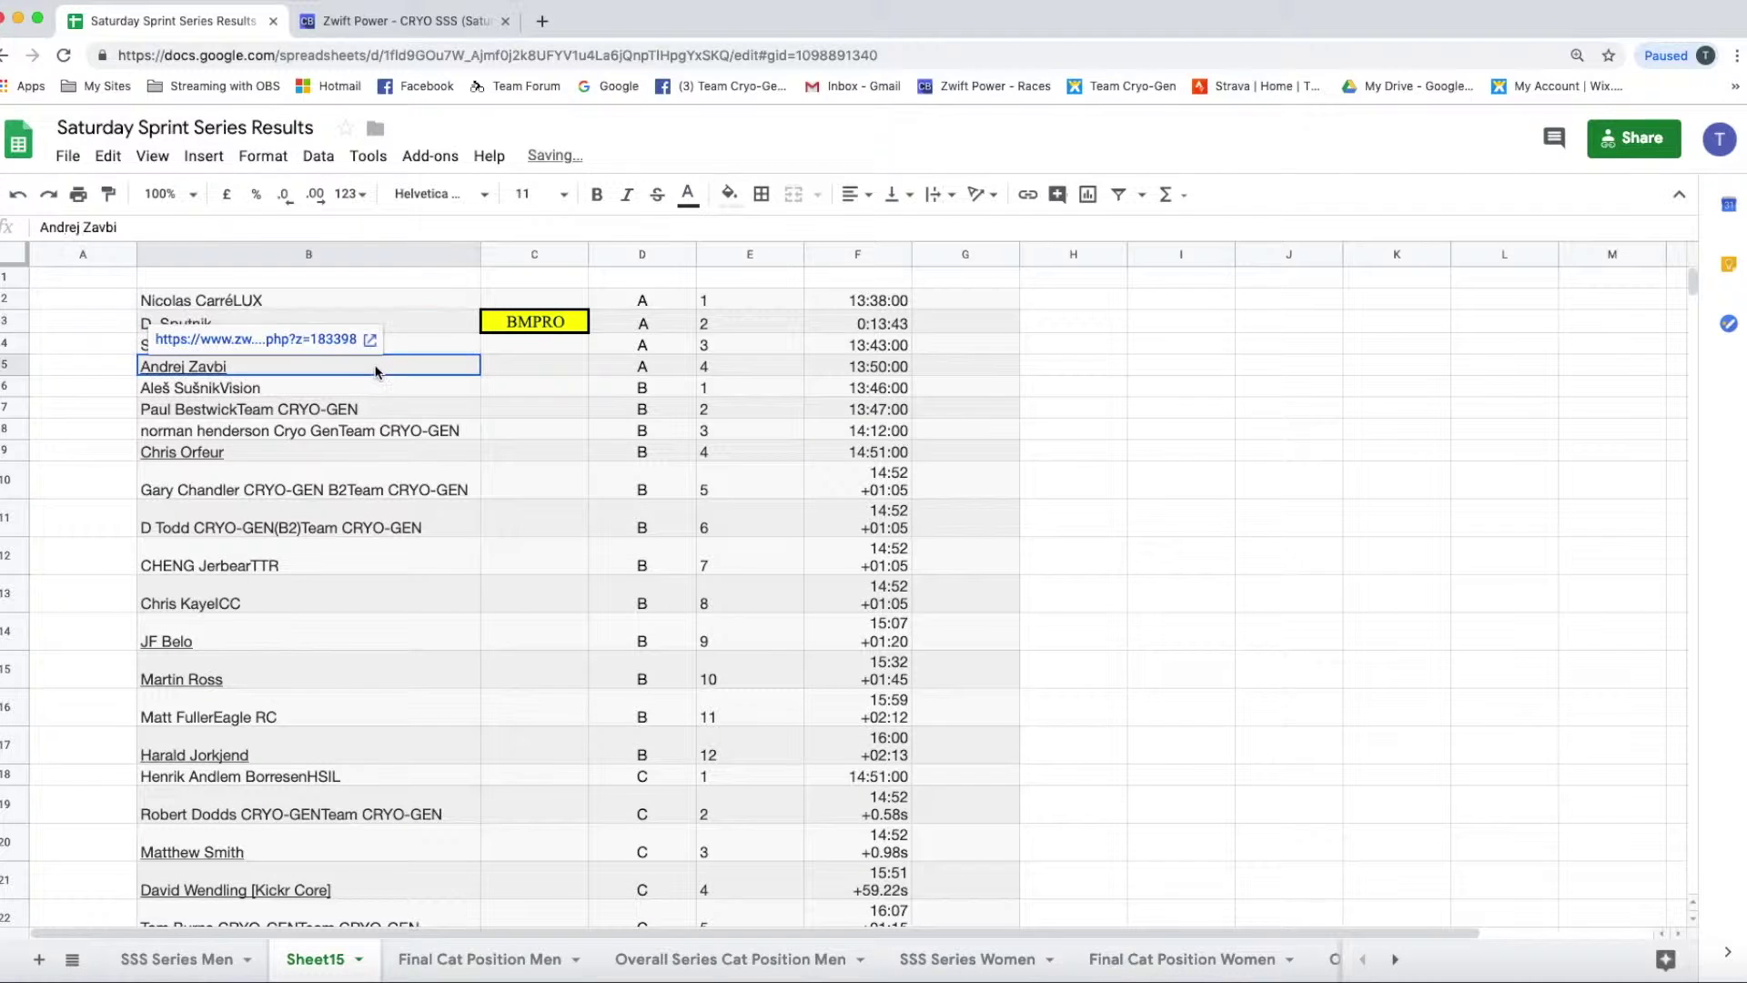
Step: Copy the rider's name from cell B3 of Sheet15 and search for it
click(427, 325)
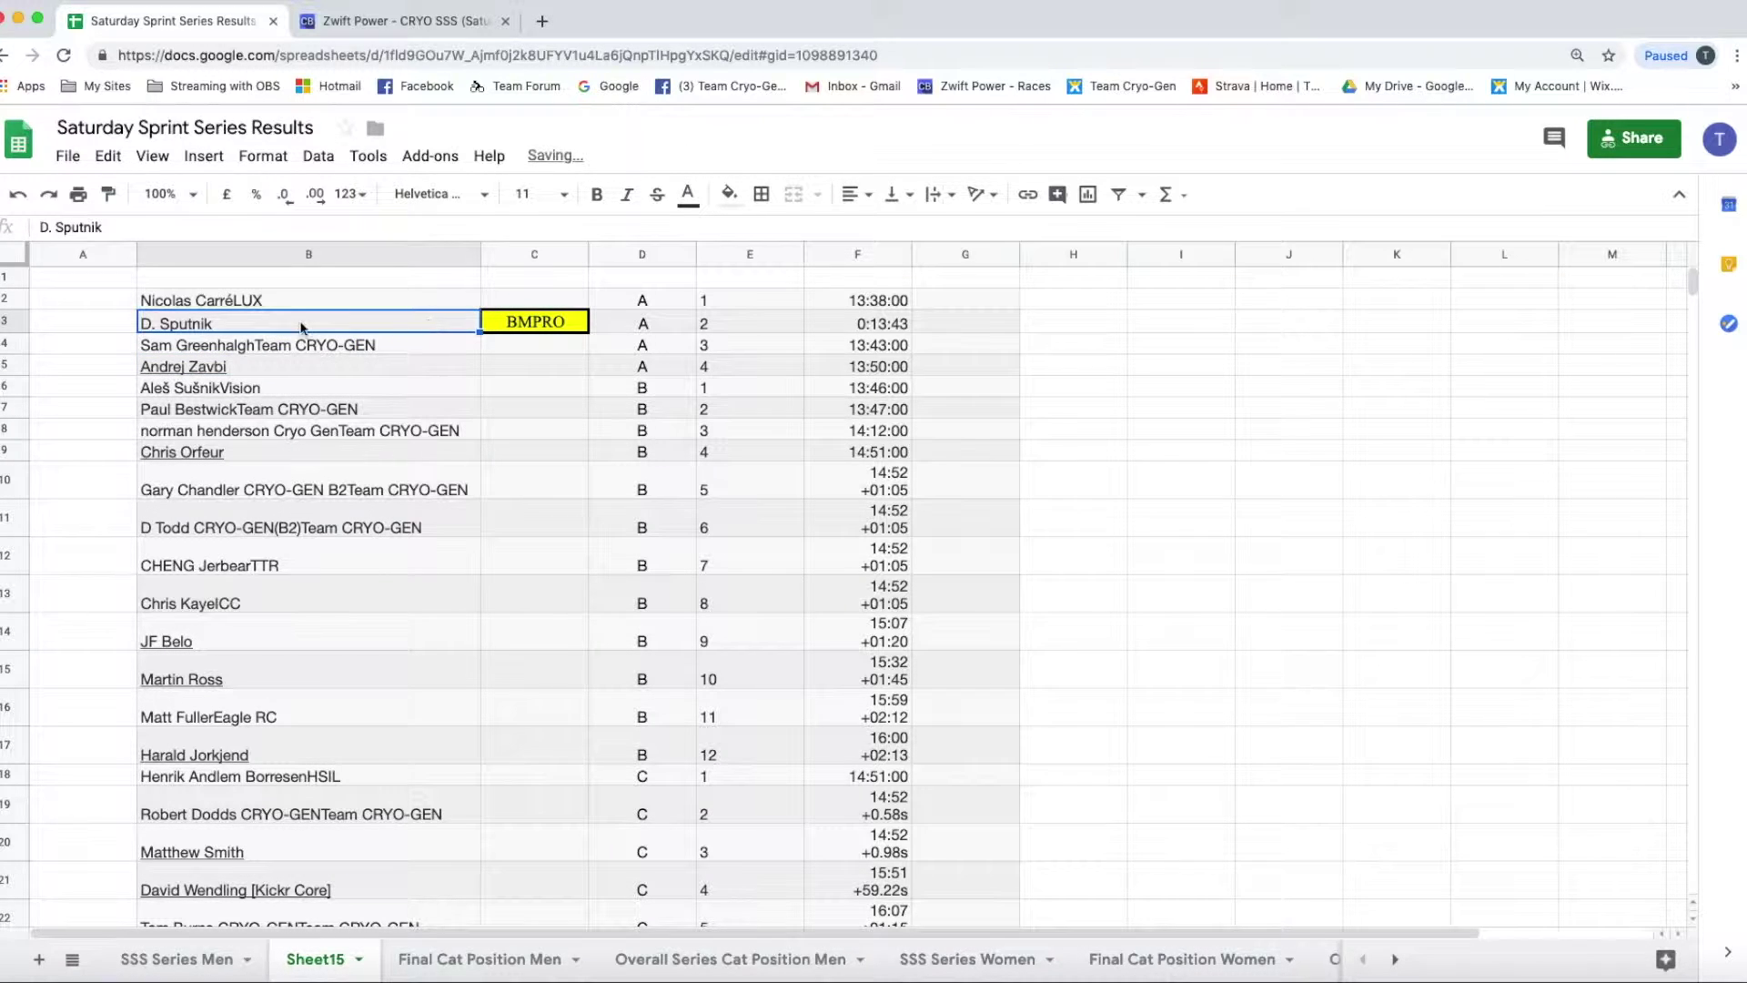
double_click(262, 325)
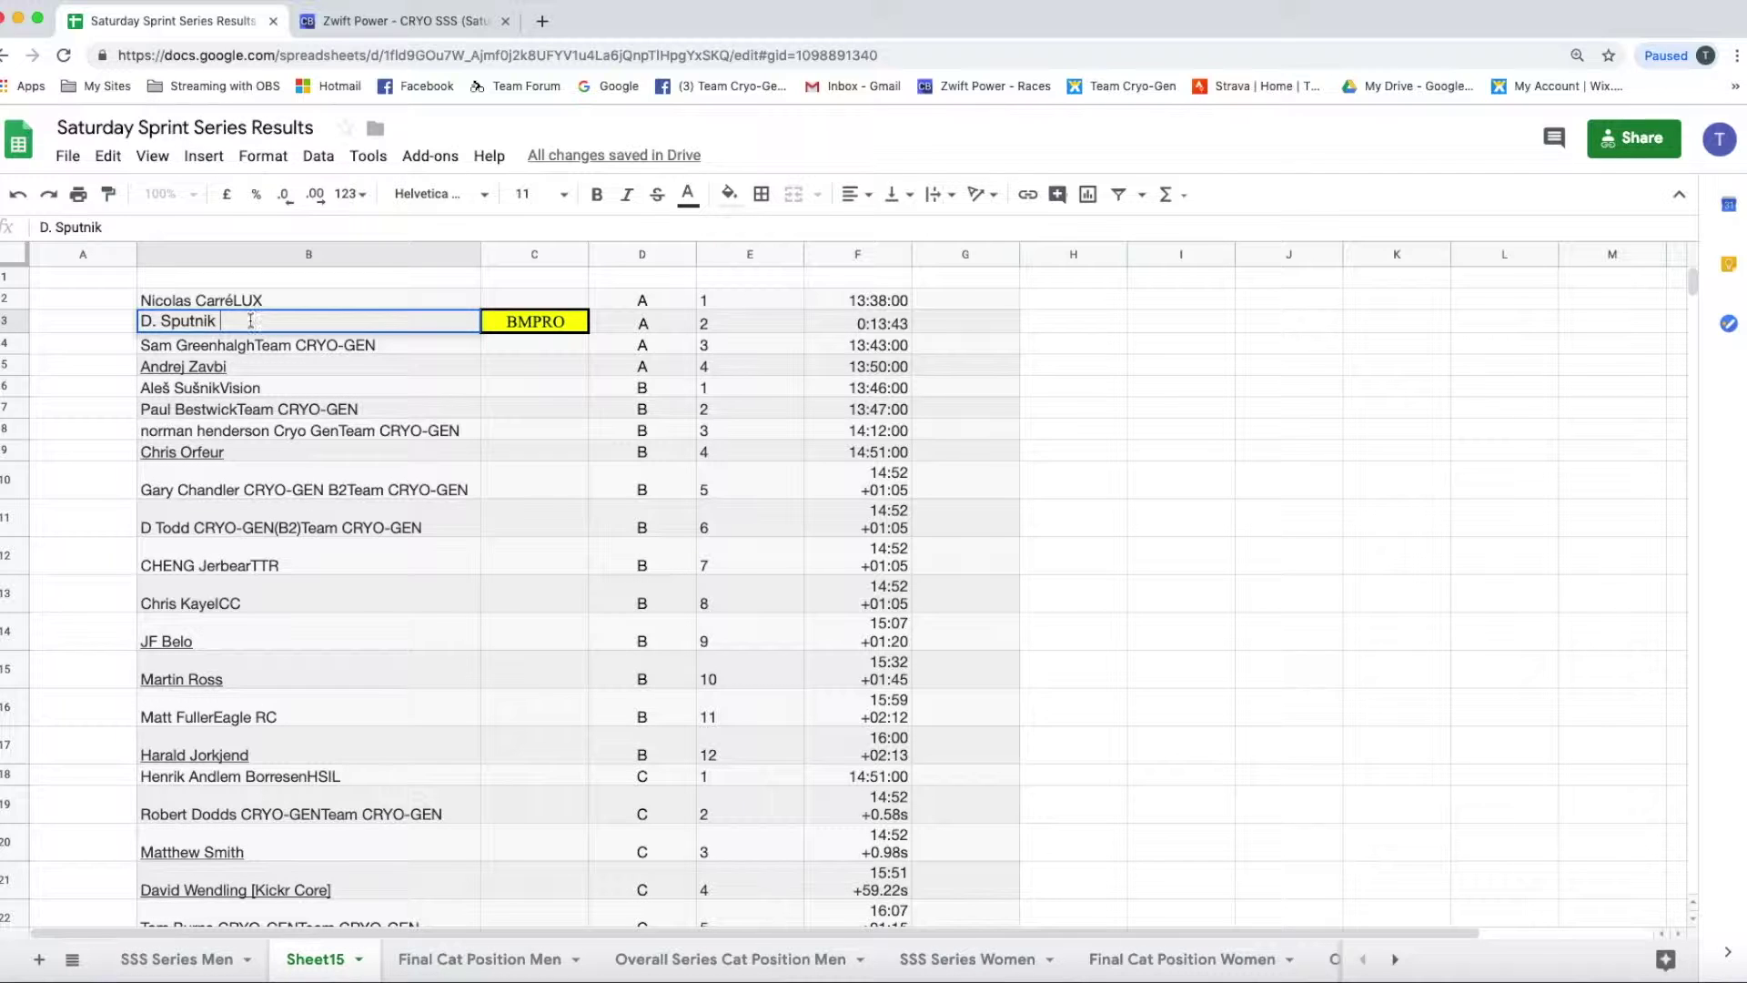
drag(262, 325, 137, 327)
key(super+c)
right_click(169, 328)
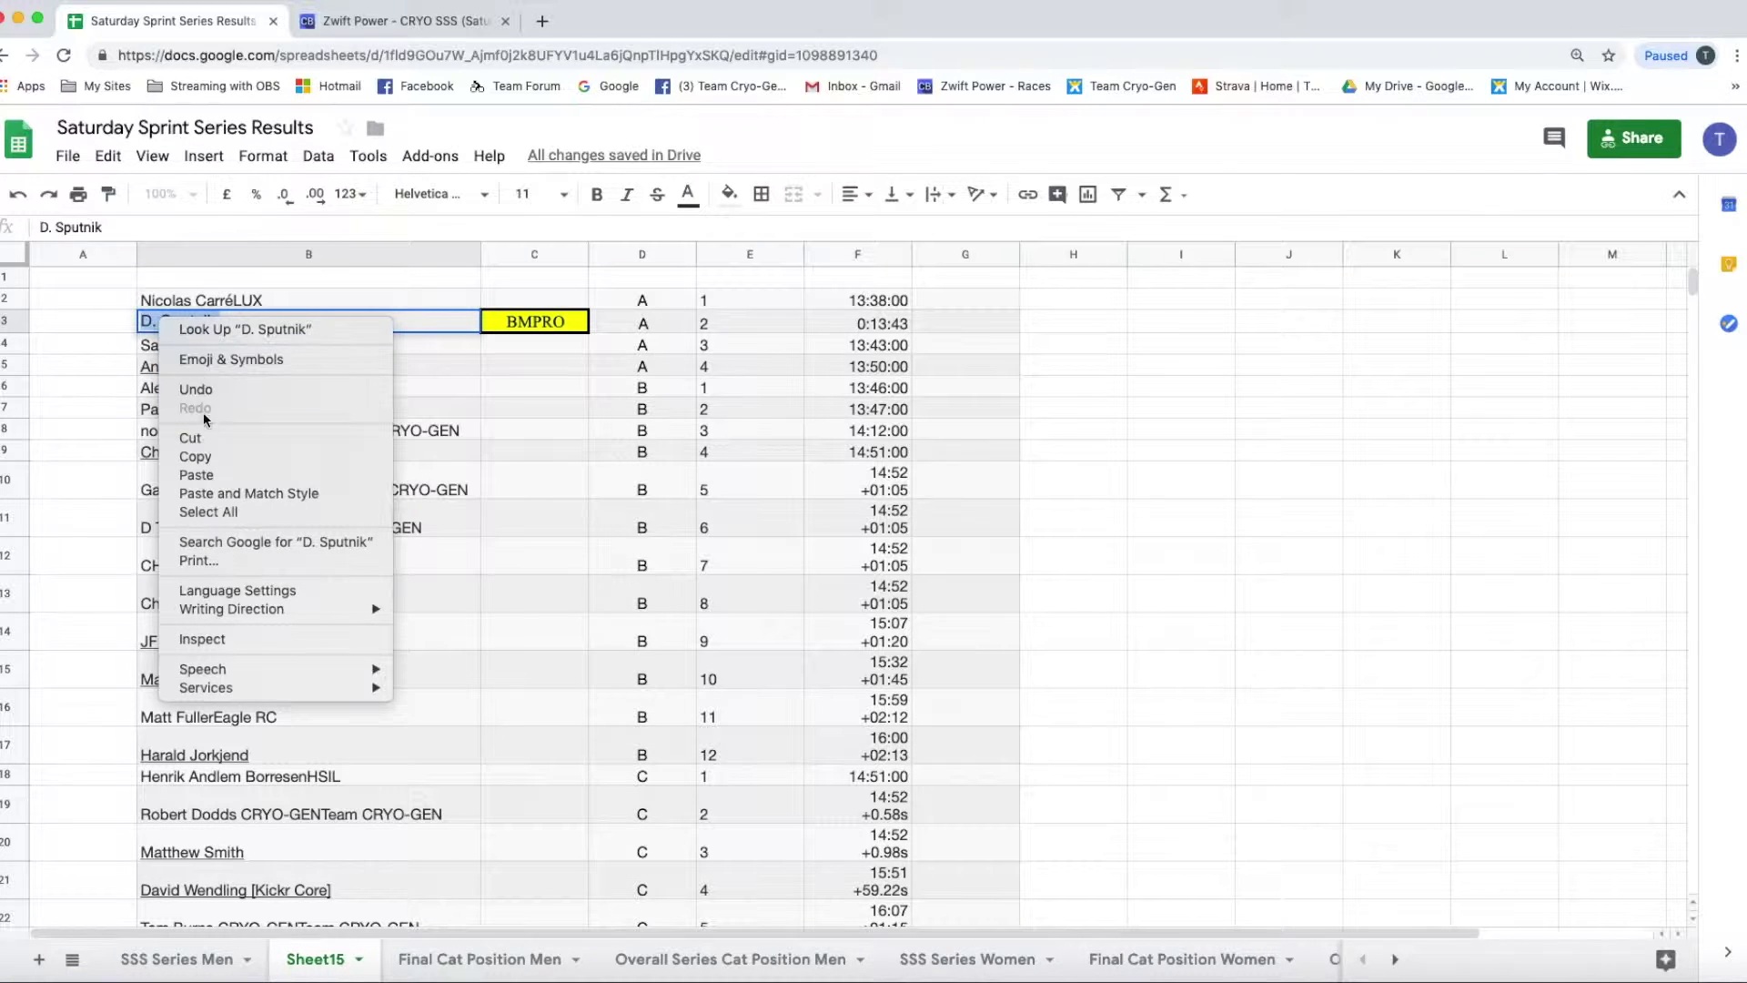
click(207, 455)
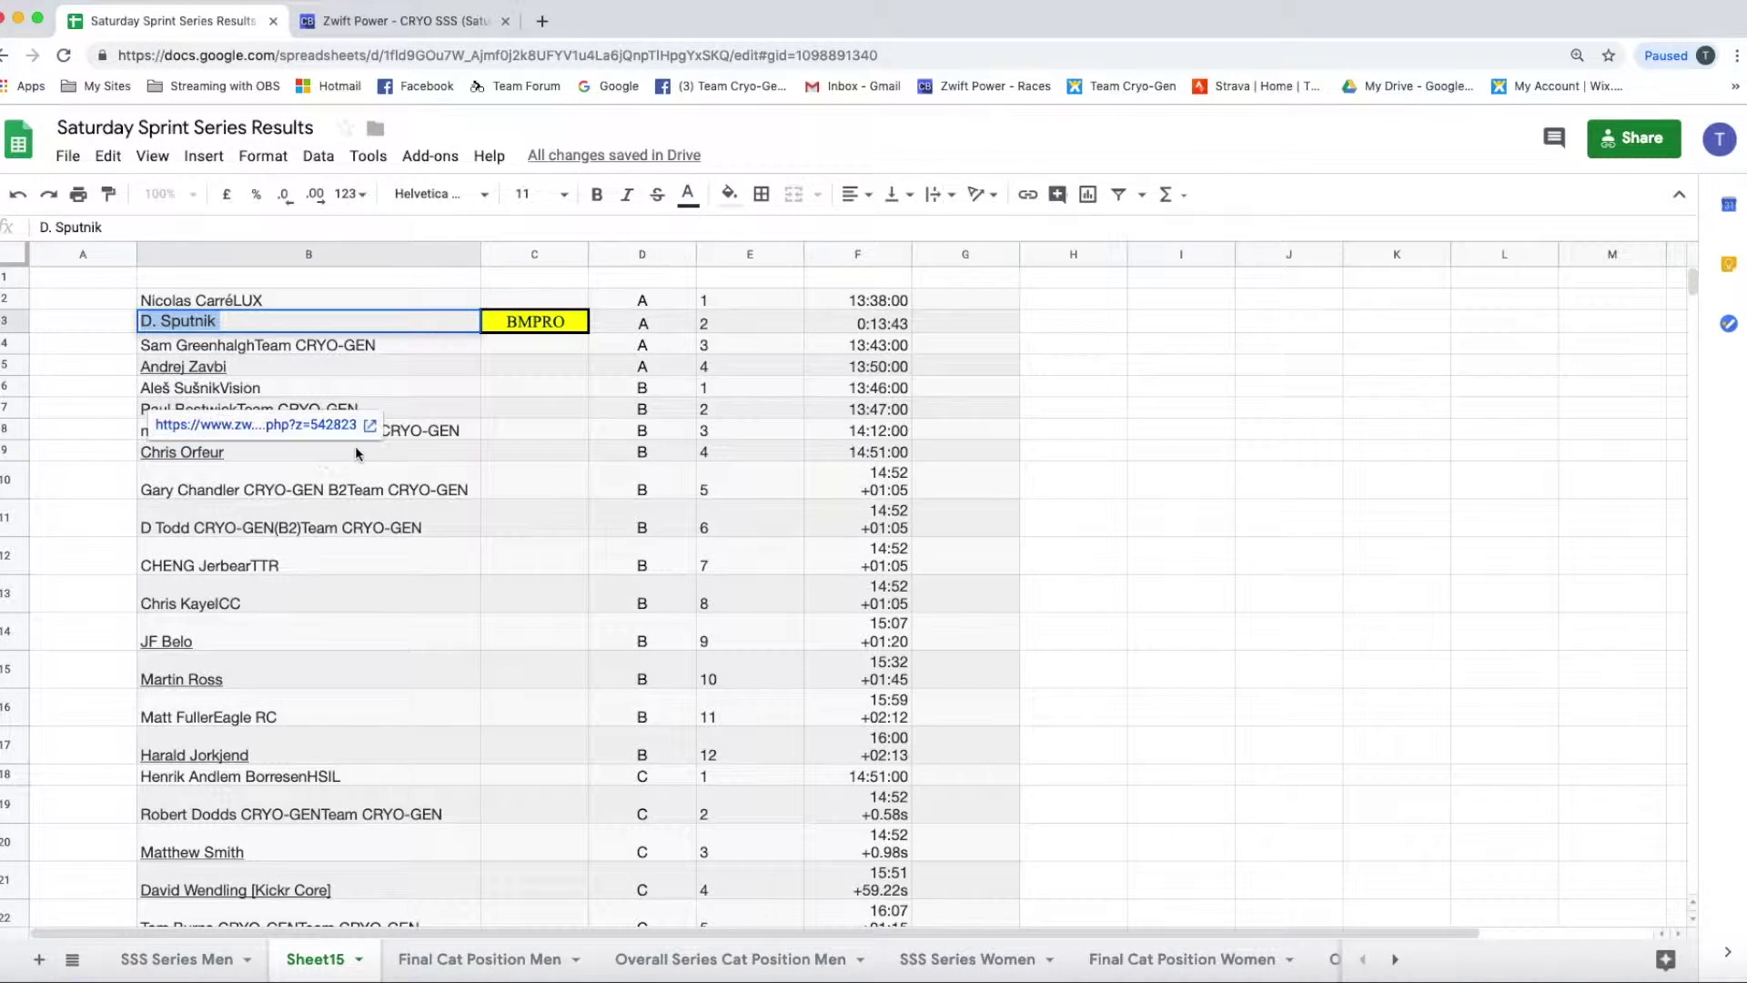
key(super+f)
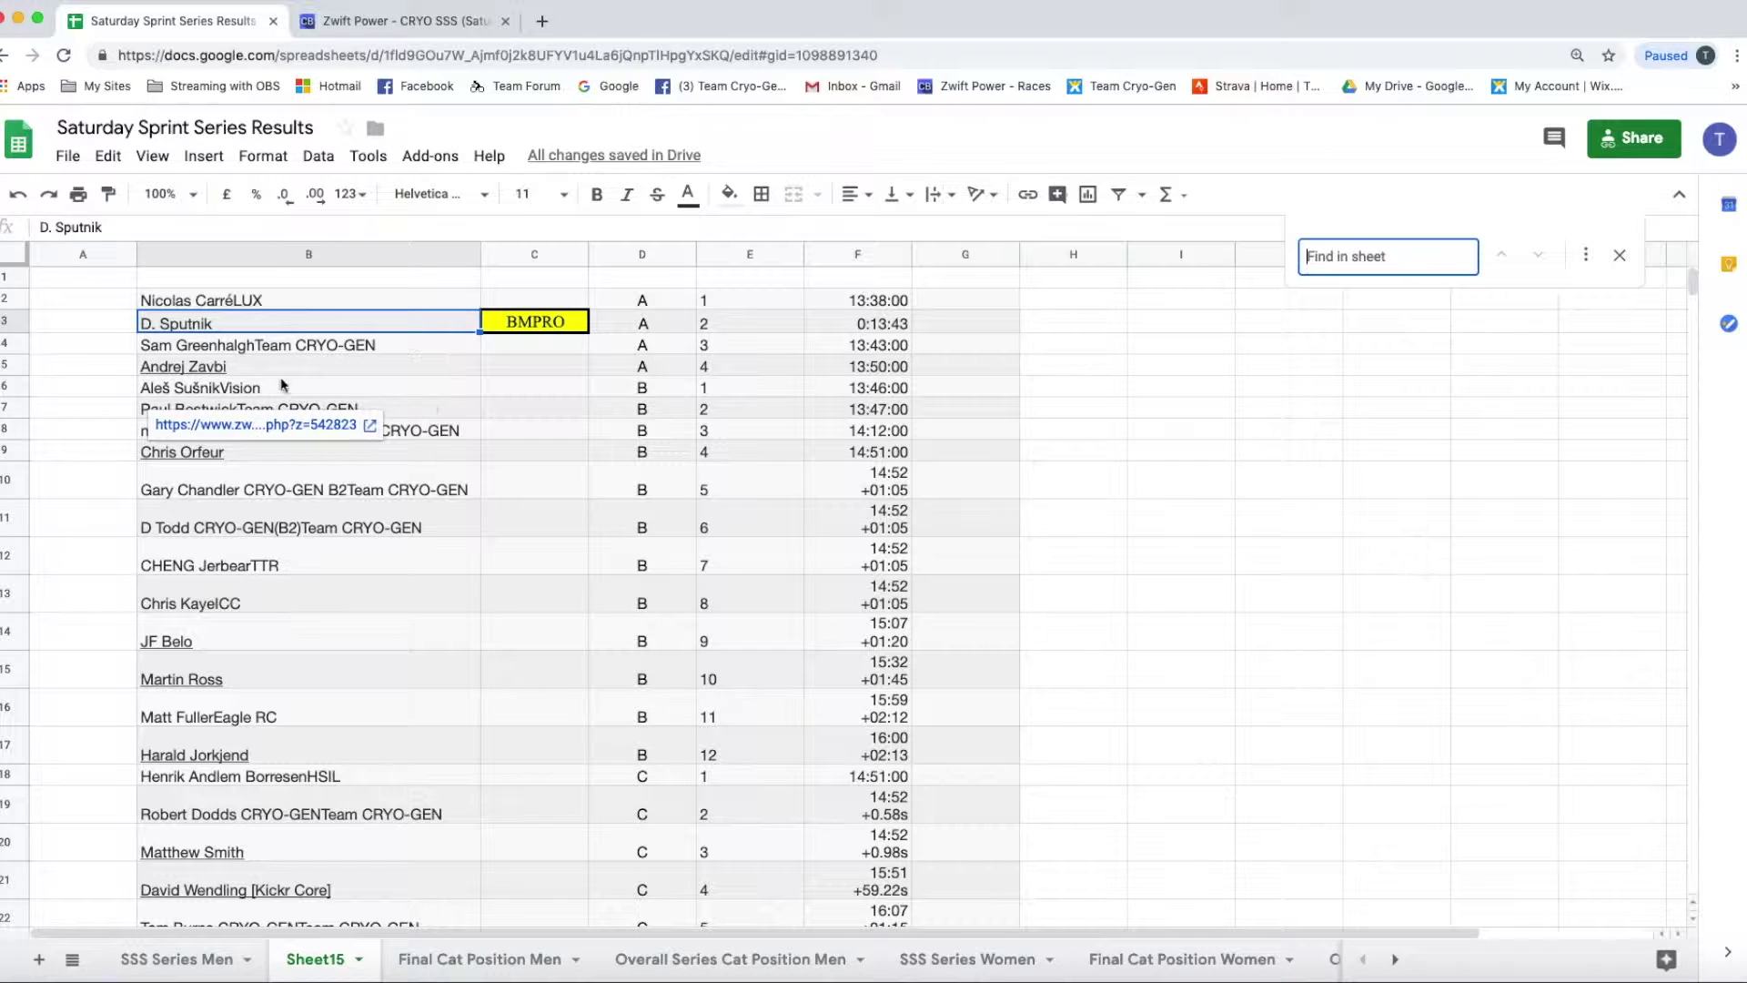
right_click(1308, 254)
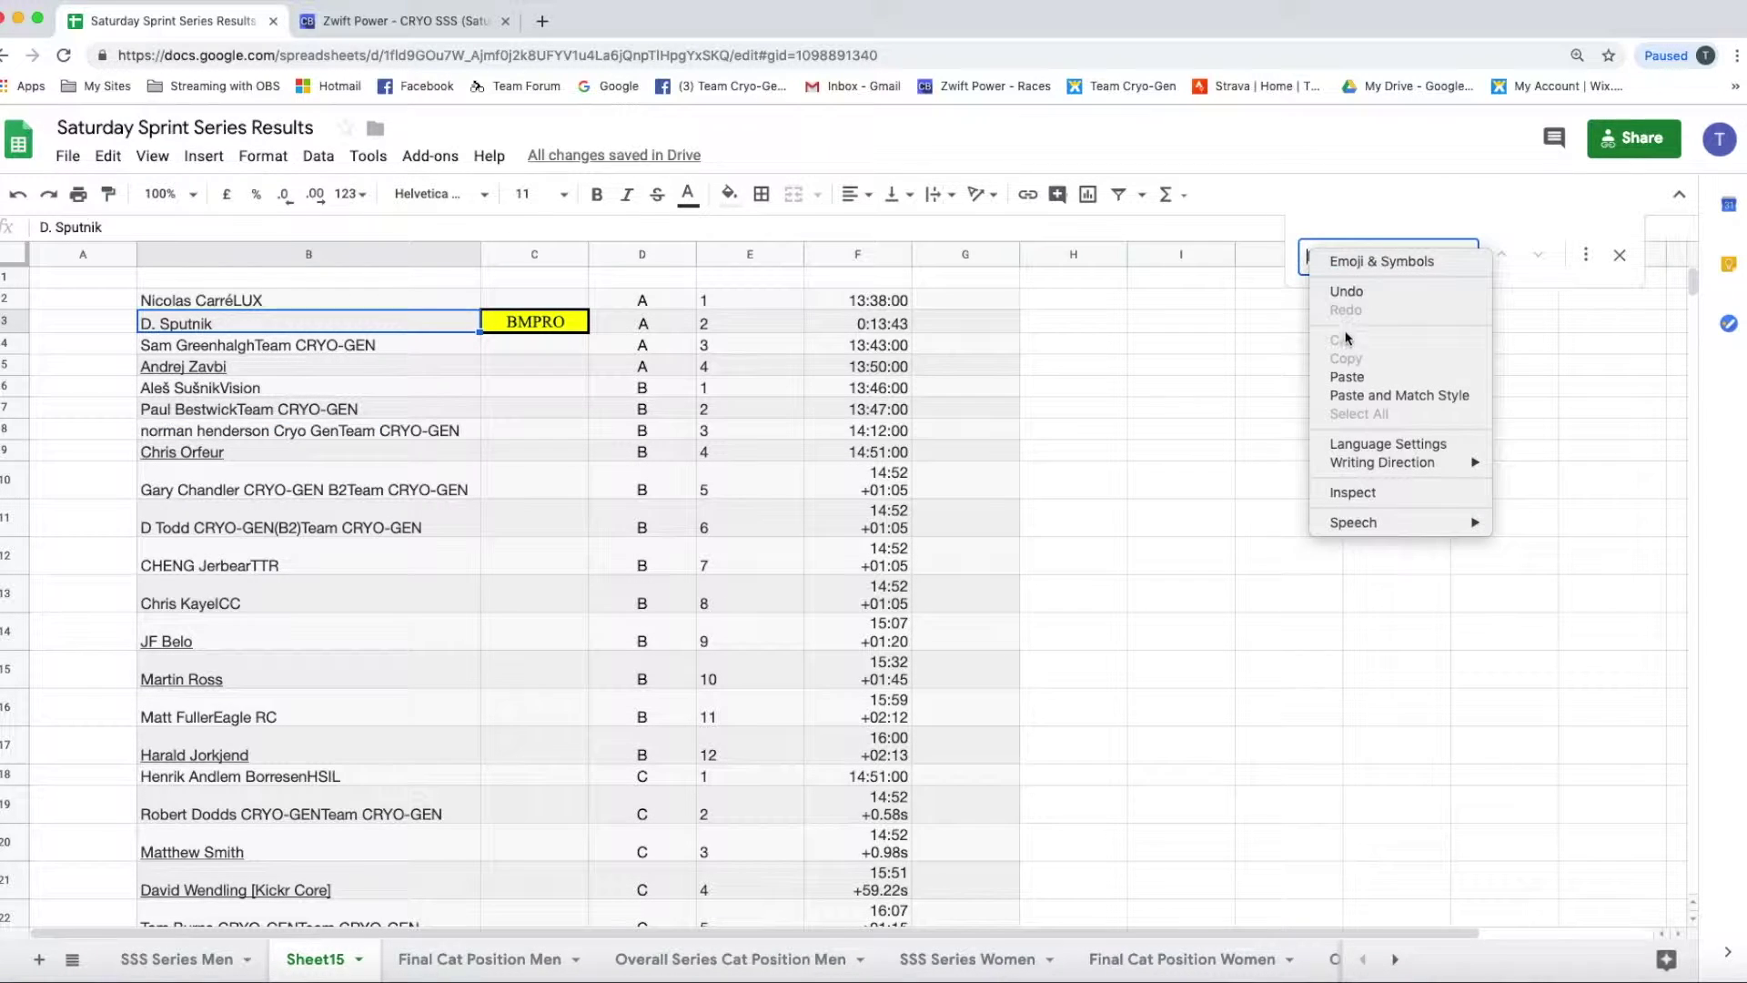
click(1347, 377)
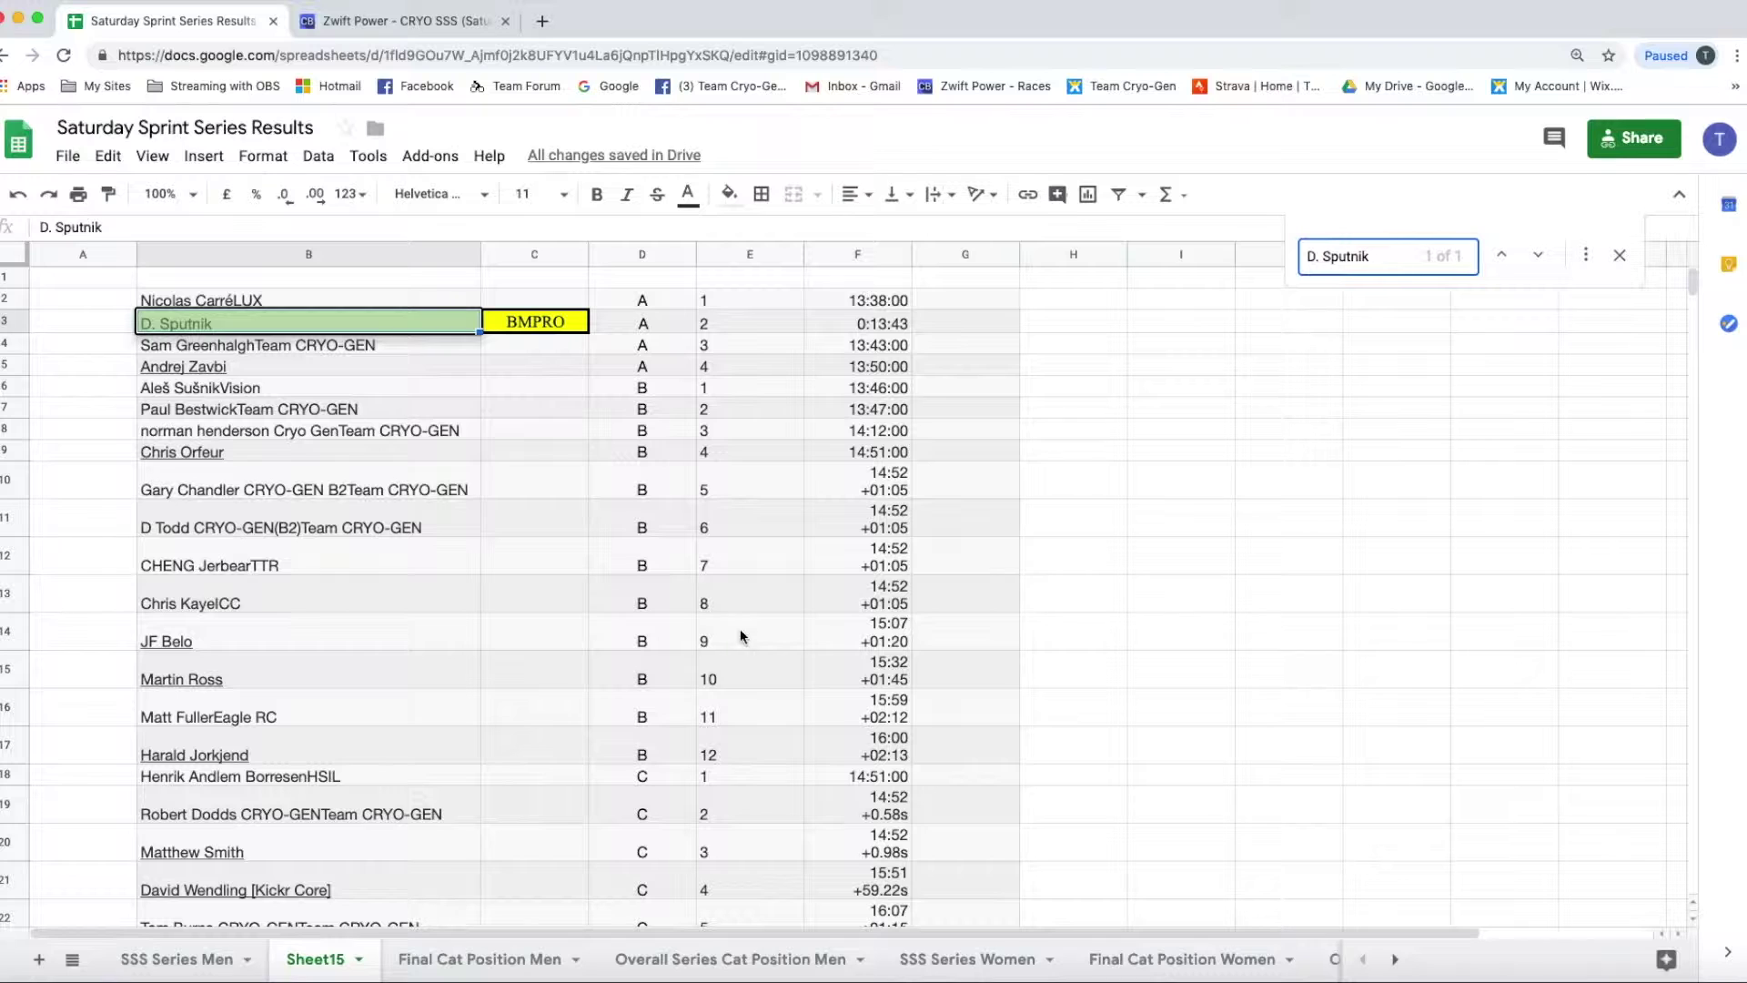
Step: Locate the same rider on the SSS Series Men sheet, and compare the Race 6 to Race 8 column order with Sheet15
click(206, 960)
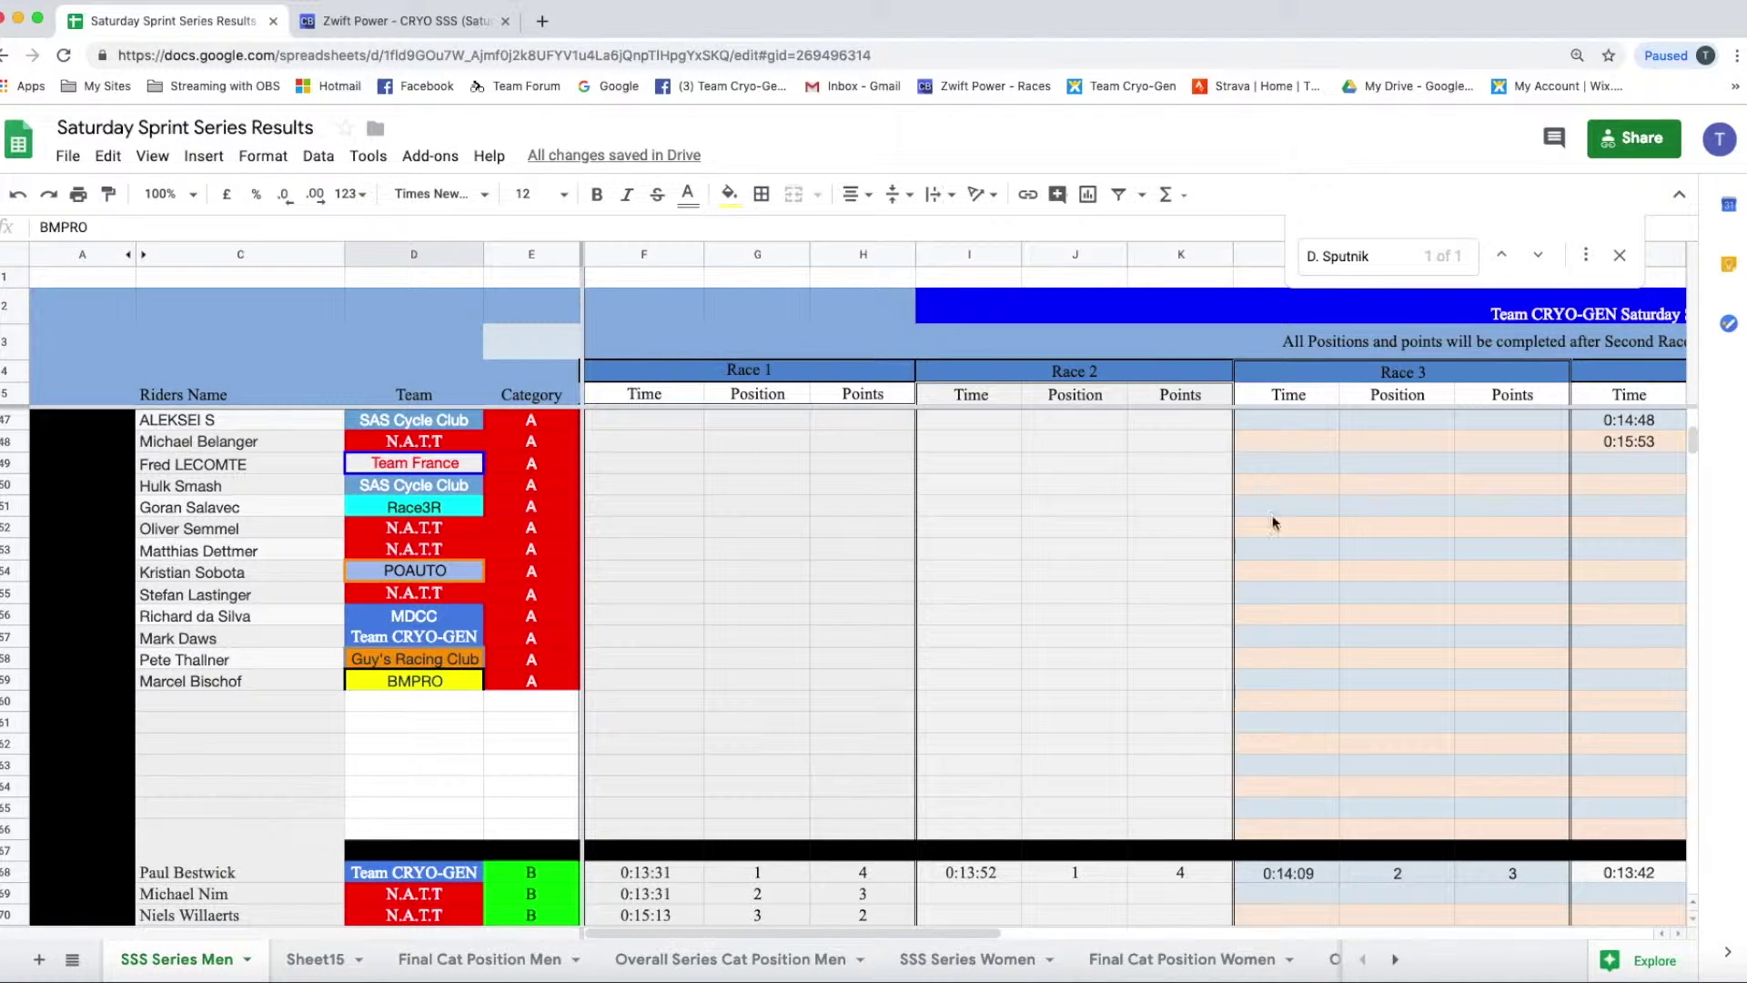
click(1539, 260)
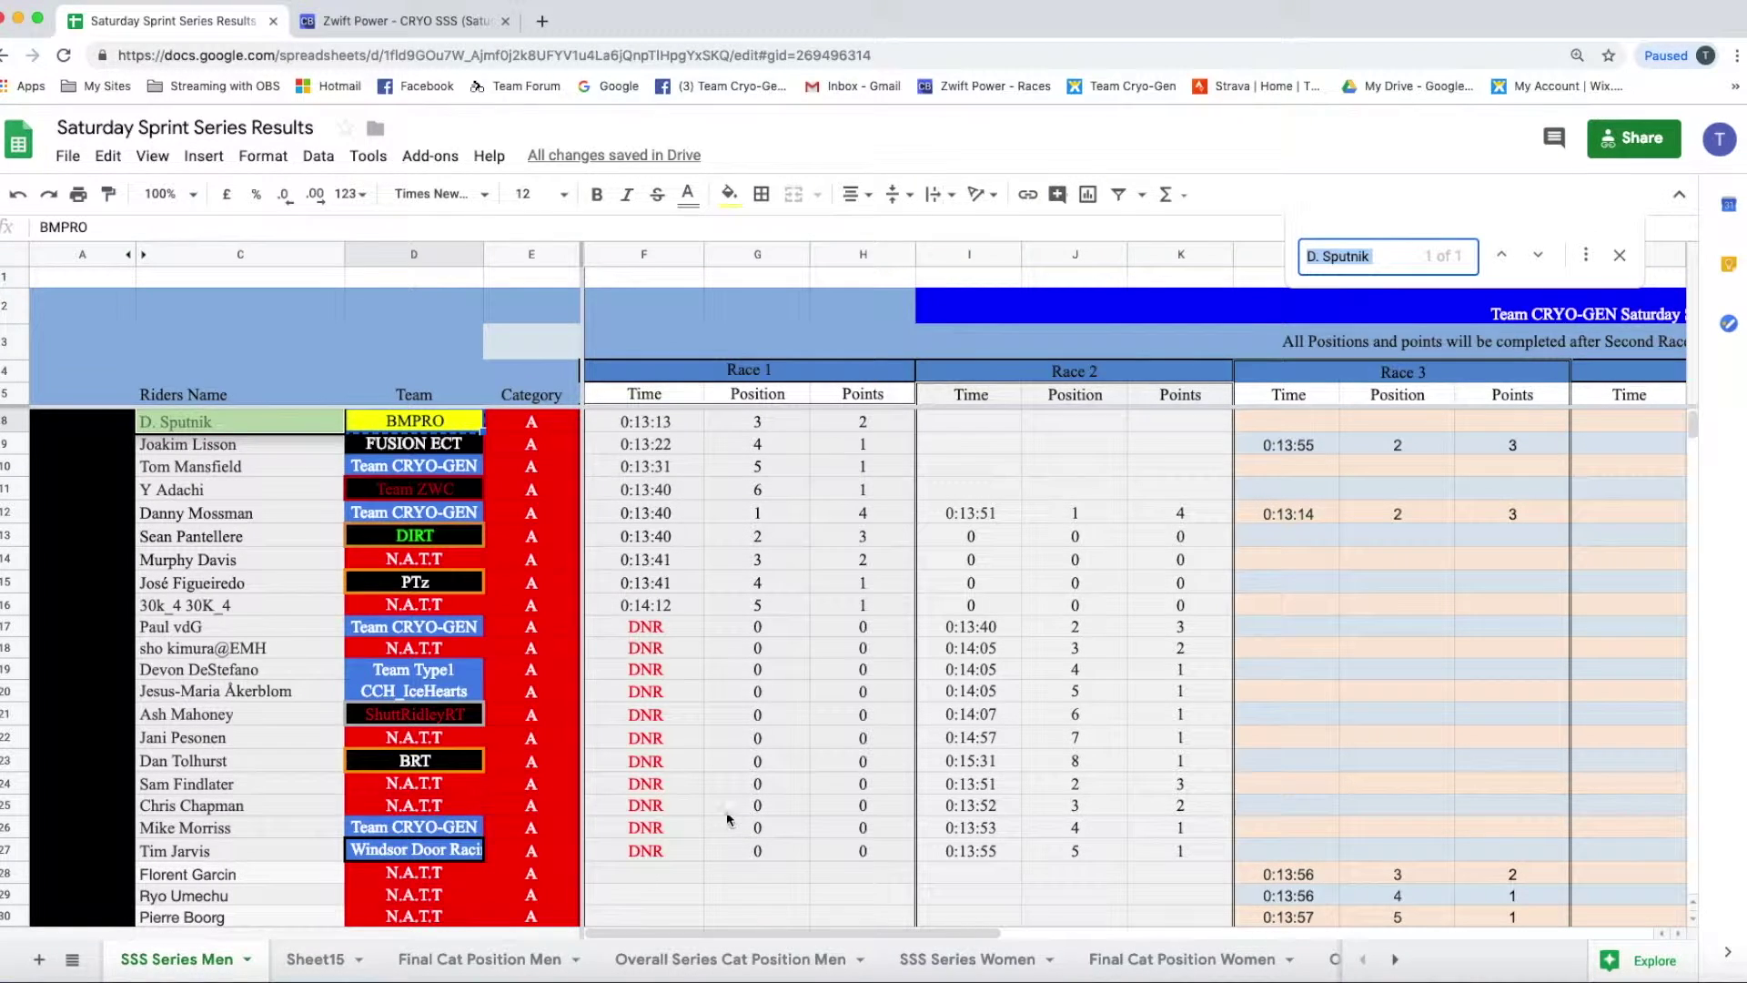
drag(711, 935, 1348, 932)
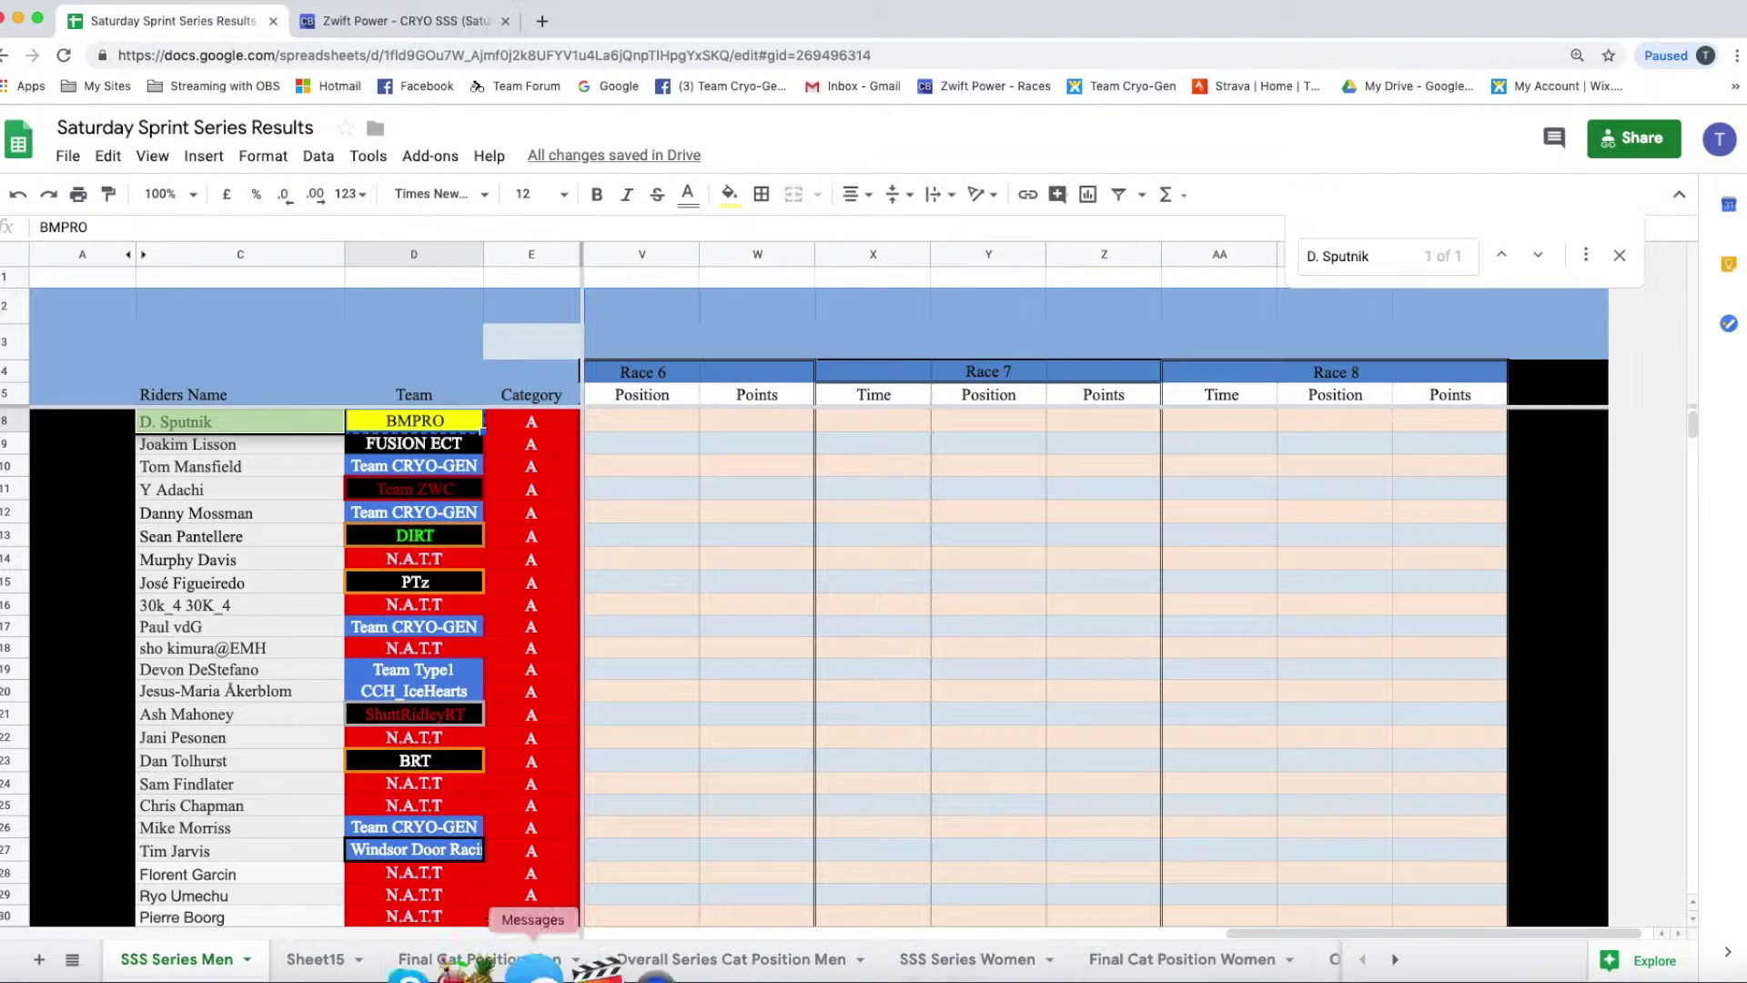
click(317, 959)
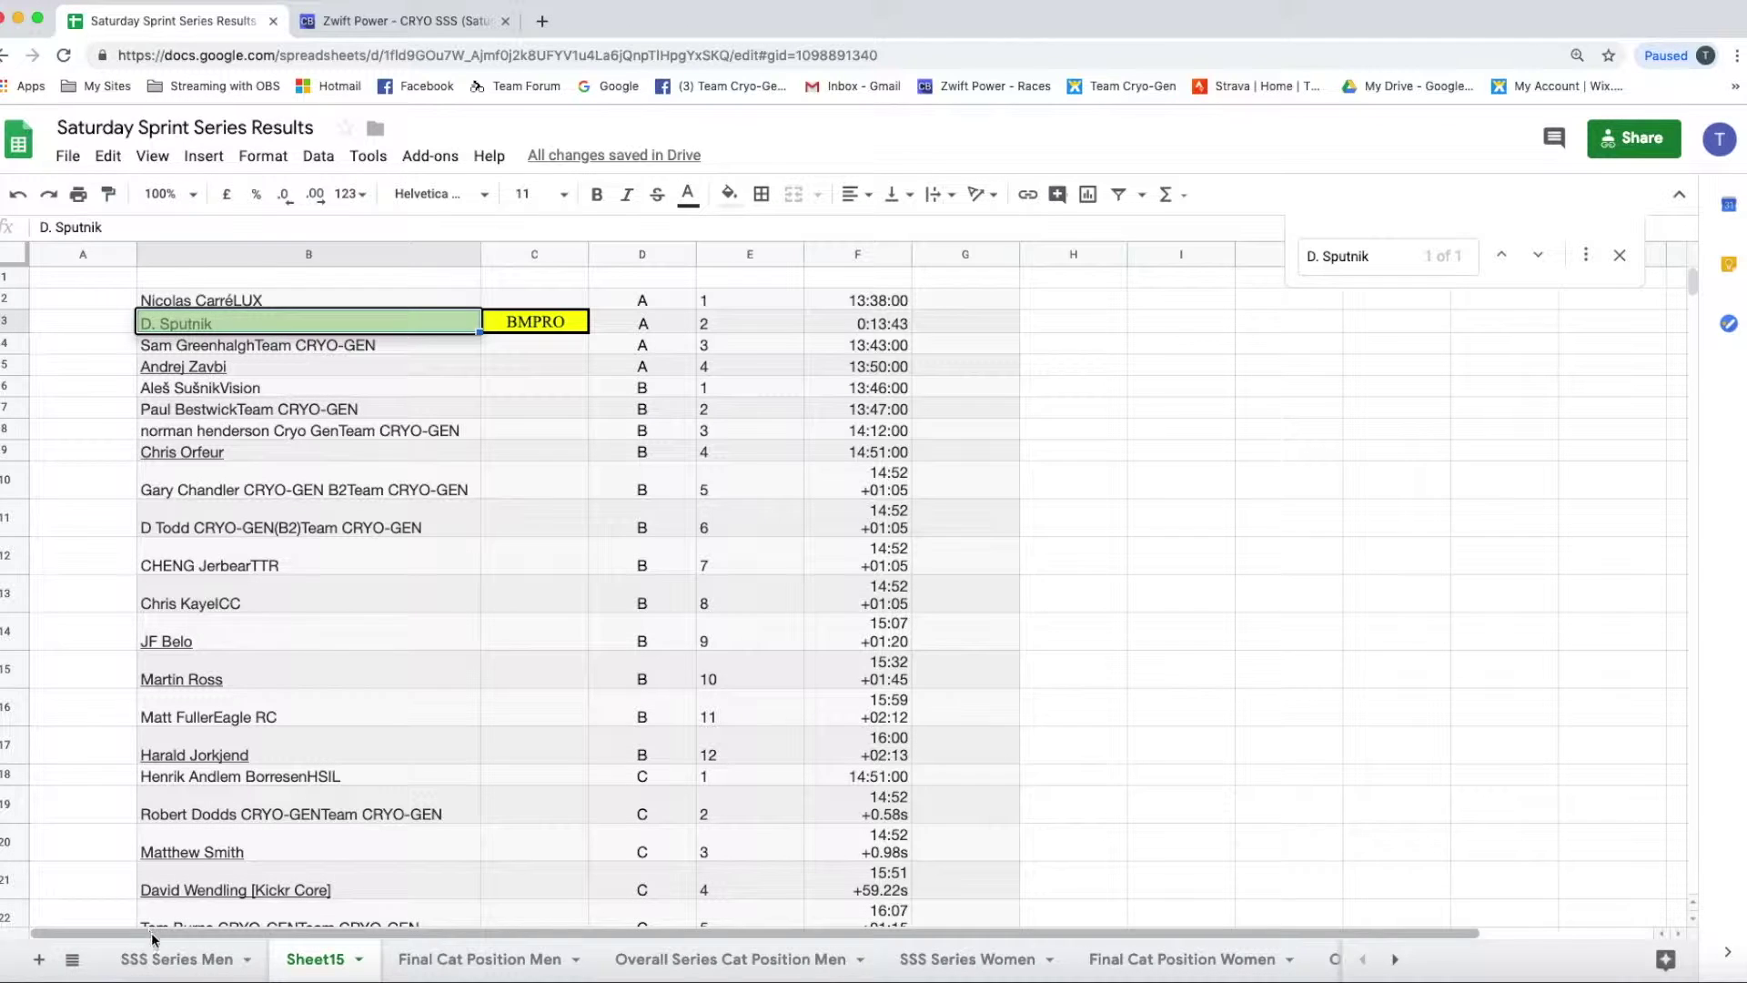
click(164, 960)
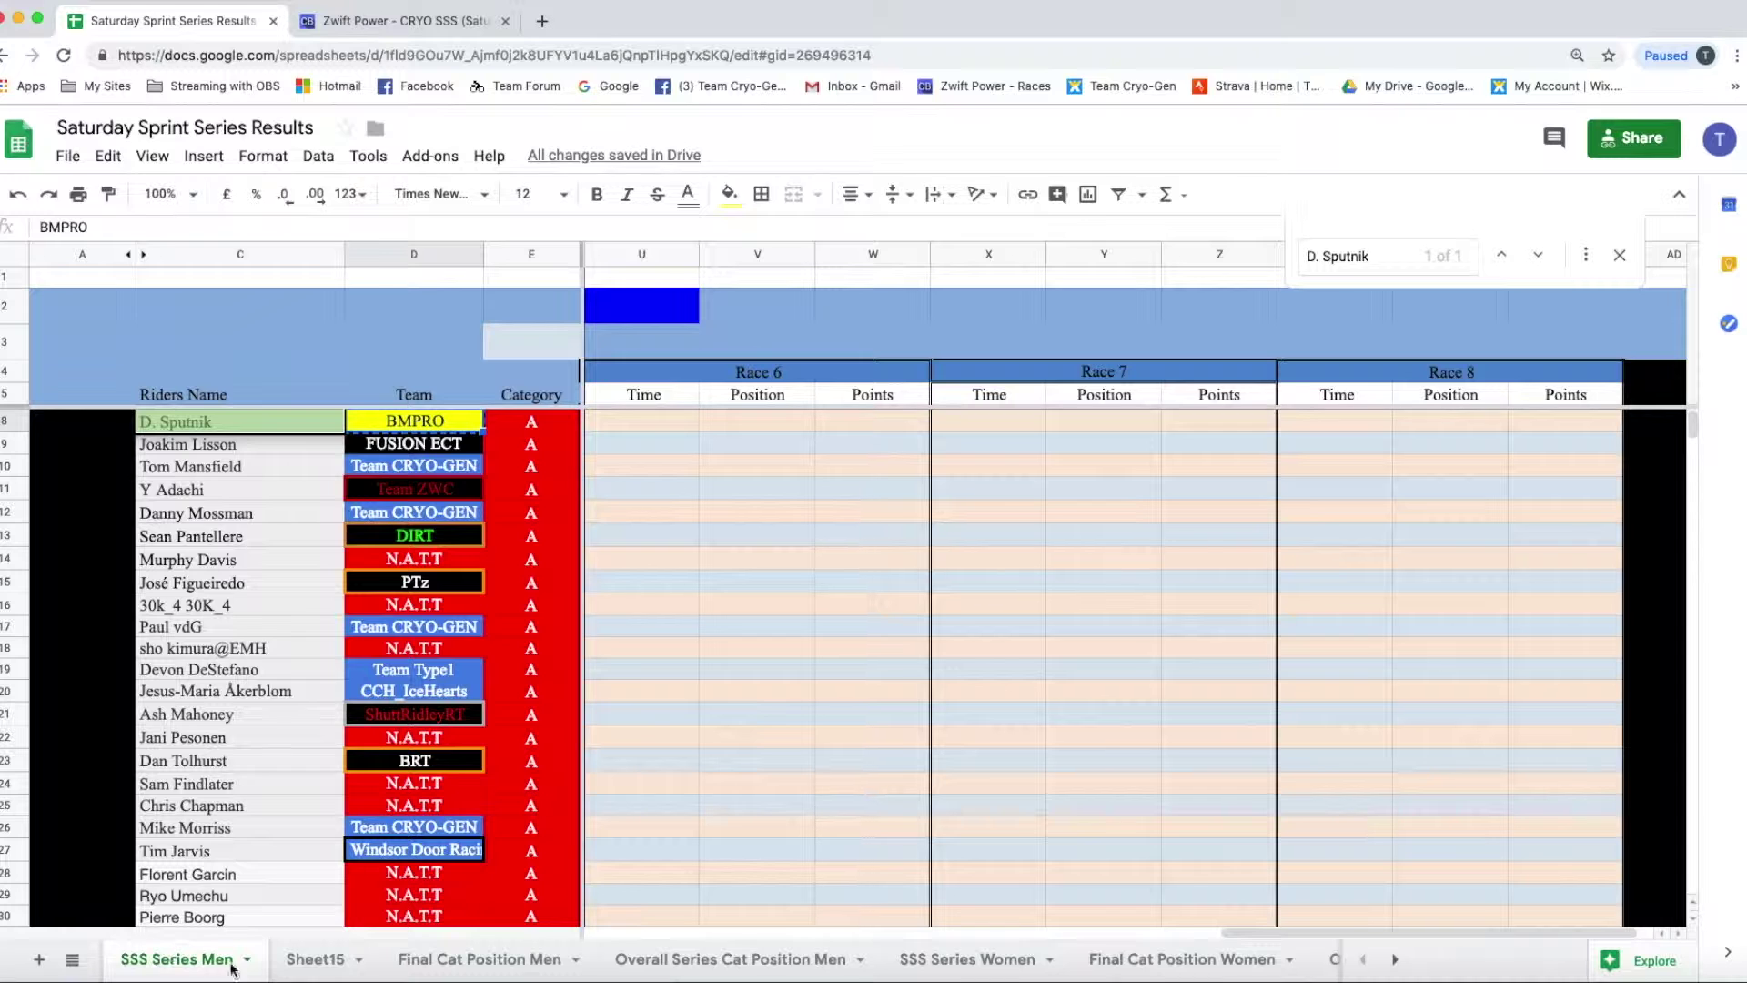
click(298, 960)
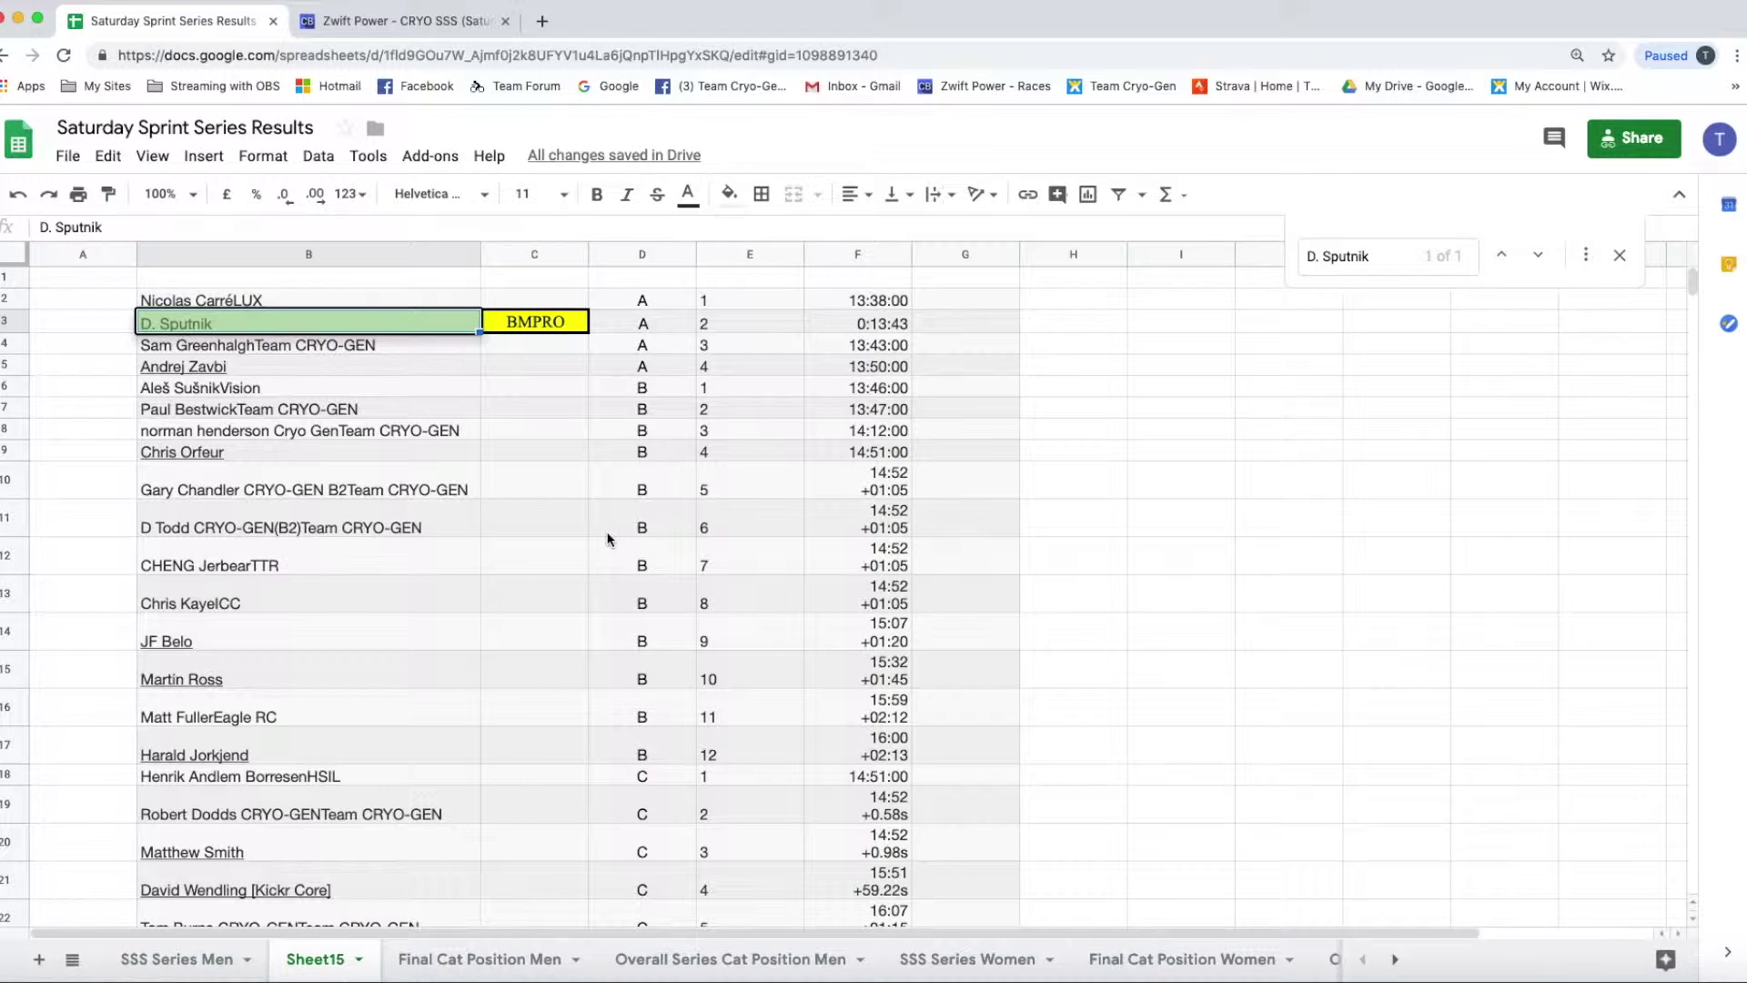
Step: Reorder the Sheet15 columns so finish time is in D, position in E and category in F
click(833, 253)
drag(822, 254, 707, 284)
click(830, 255)
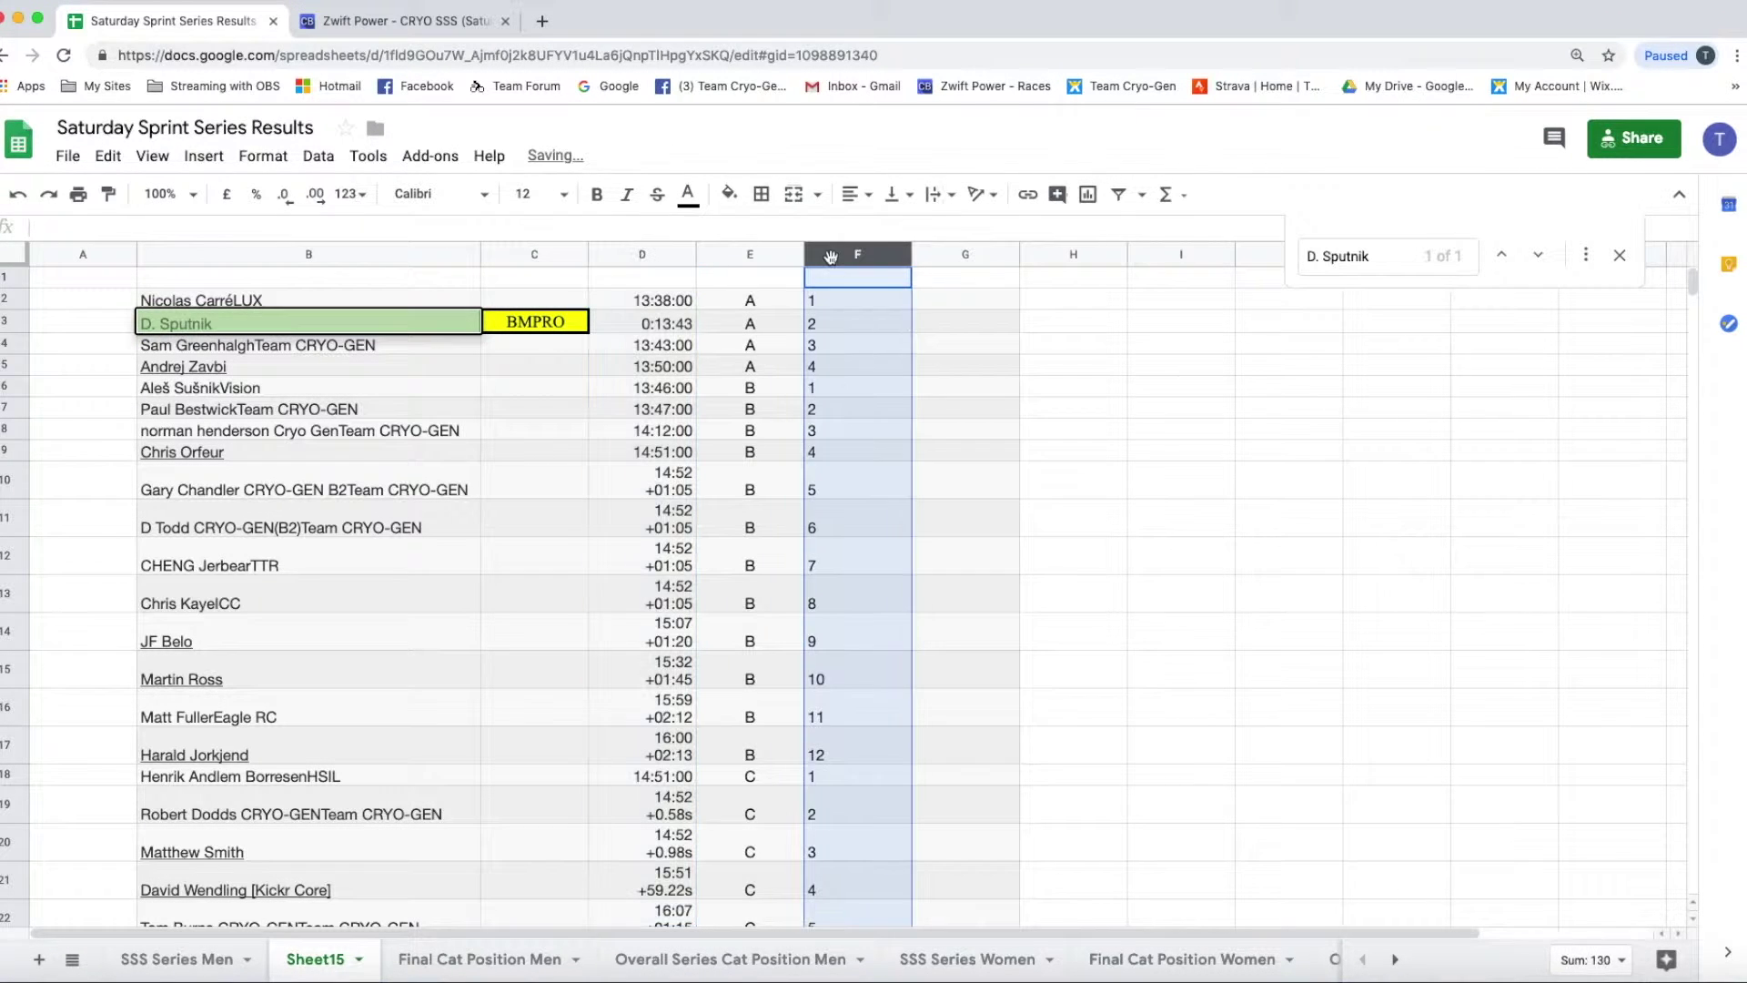
drag(830, 255, 765, 256)
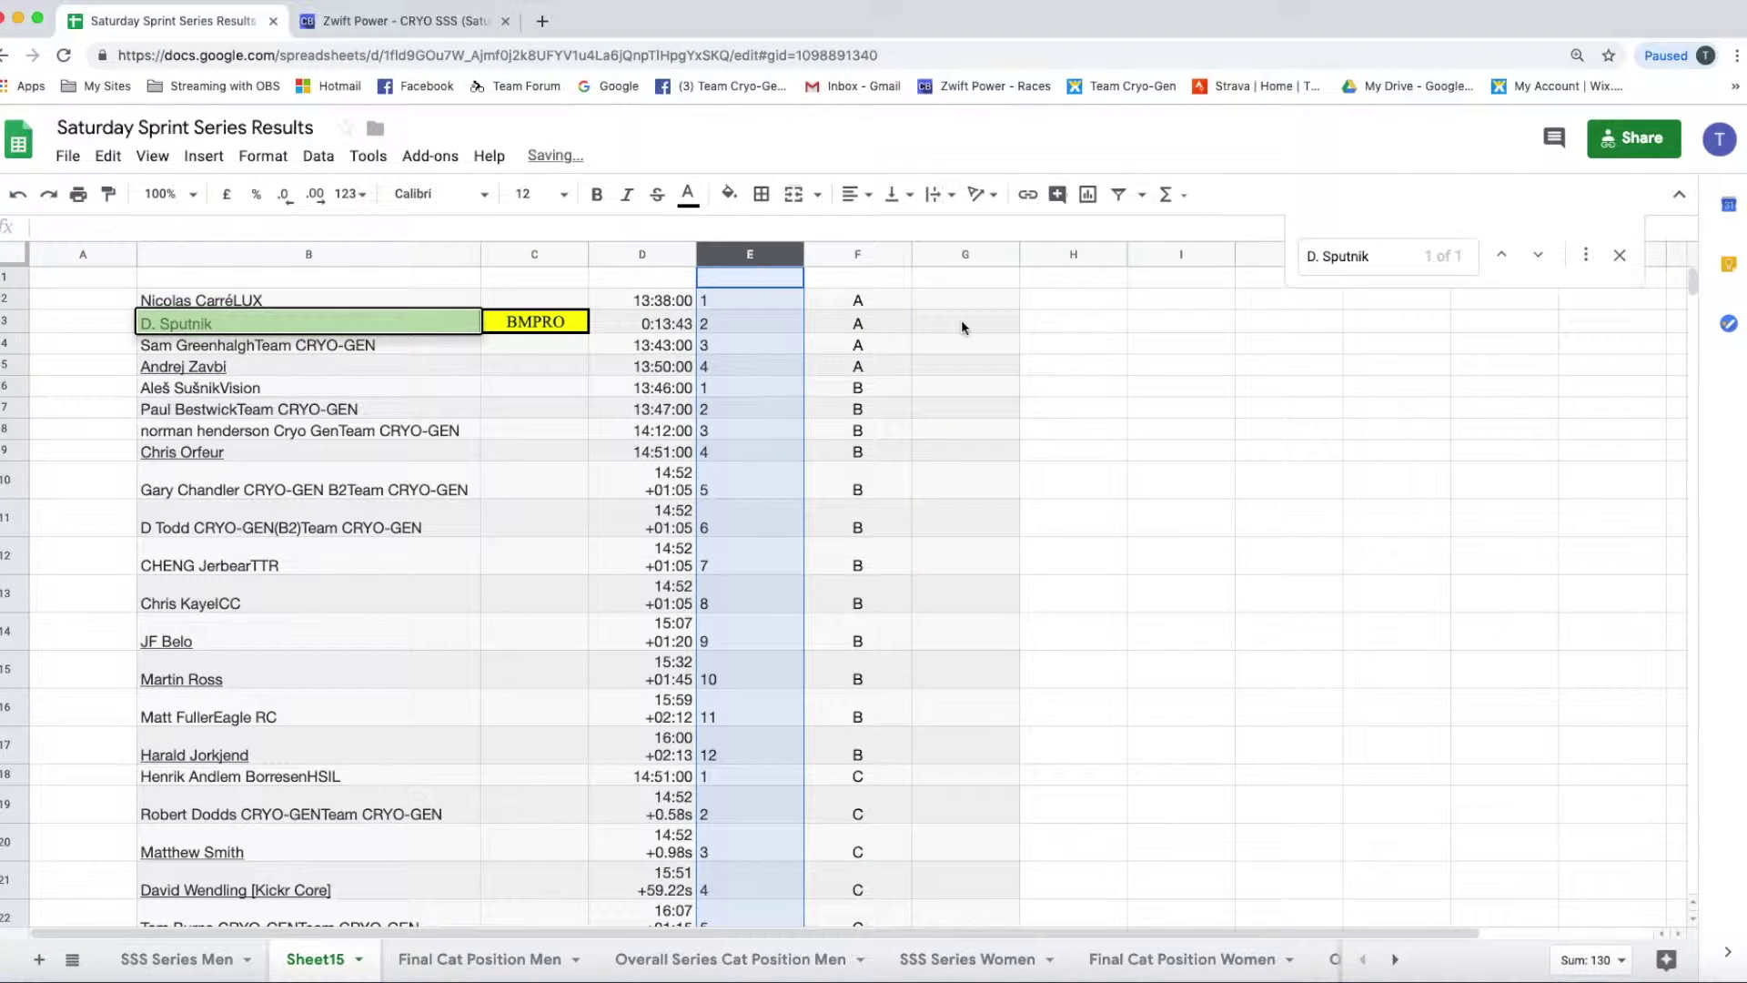
mouse_move(955, 306)
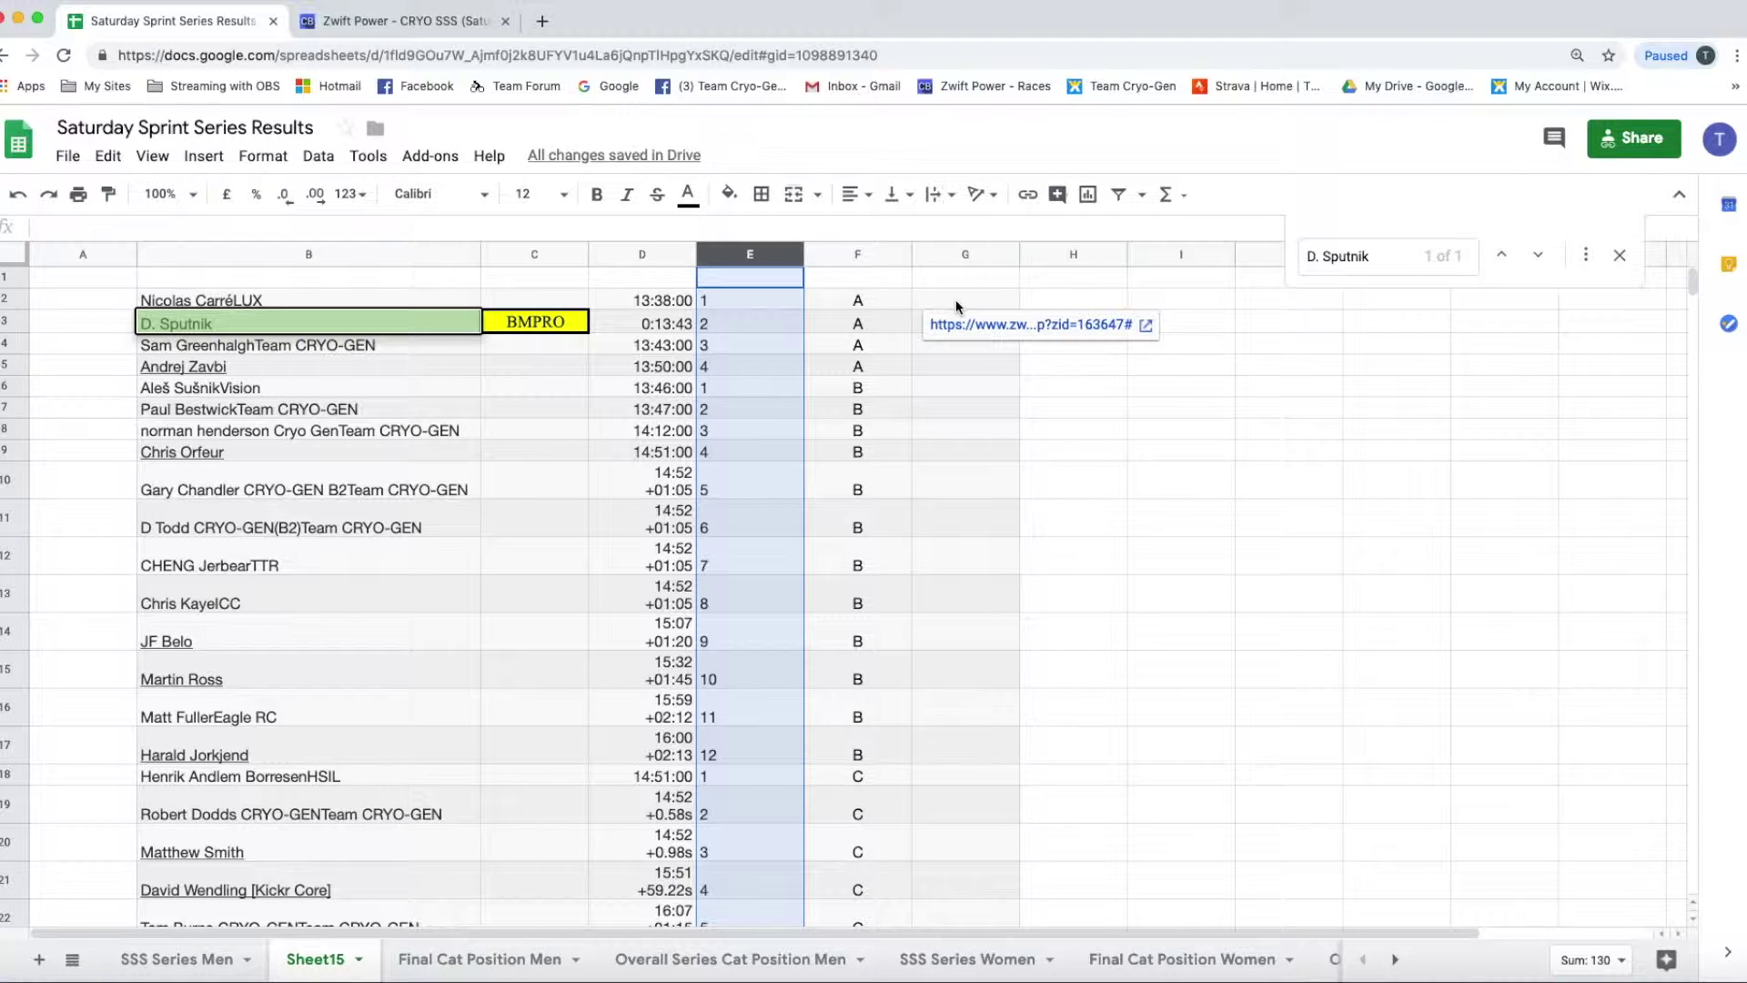
Step: Recheck the race columns on the SSS Series Men sheet, and enter category A points 6, 5, 4 and 3 in G2:G5 of Sheet15
click(189, 962)
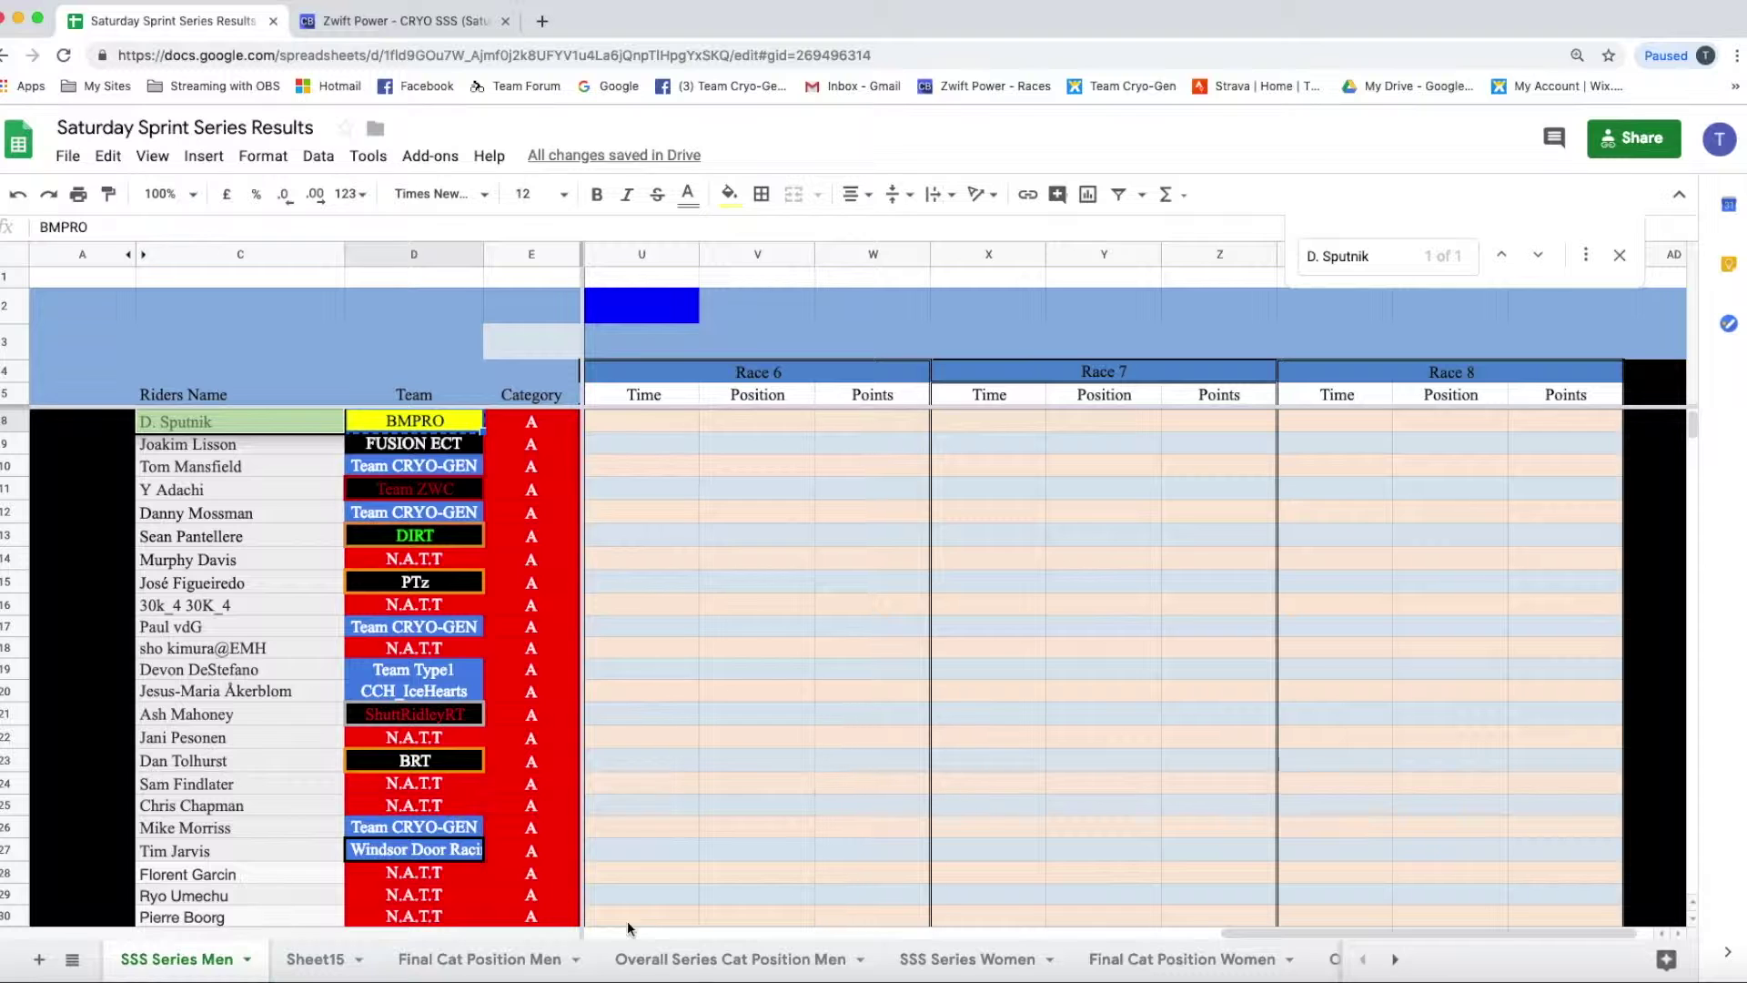
mouse_move(1264, 934)
mouse_down()
mouse_move(1214, 936)
mouse_move(1286, 936)
mouse_move(1265, 934)
mouse_up()
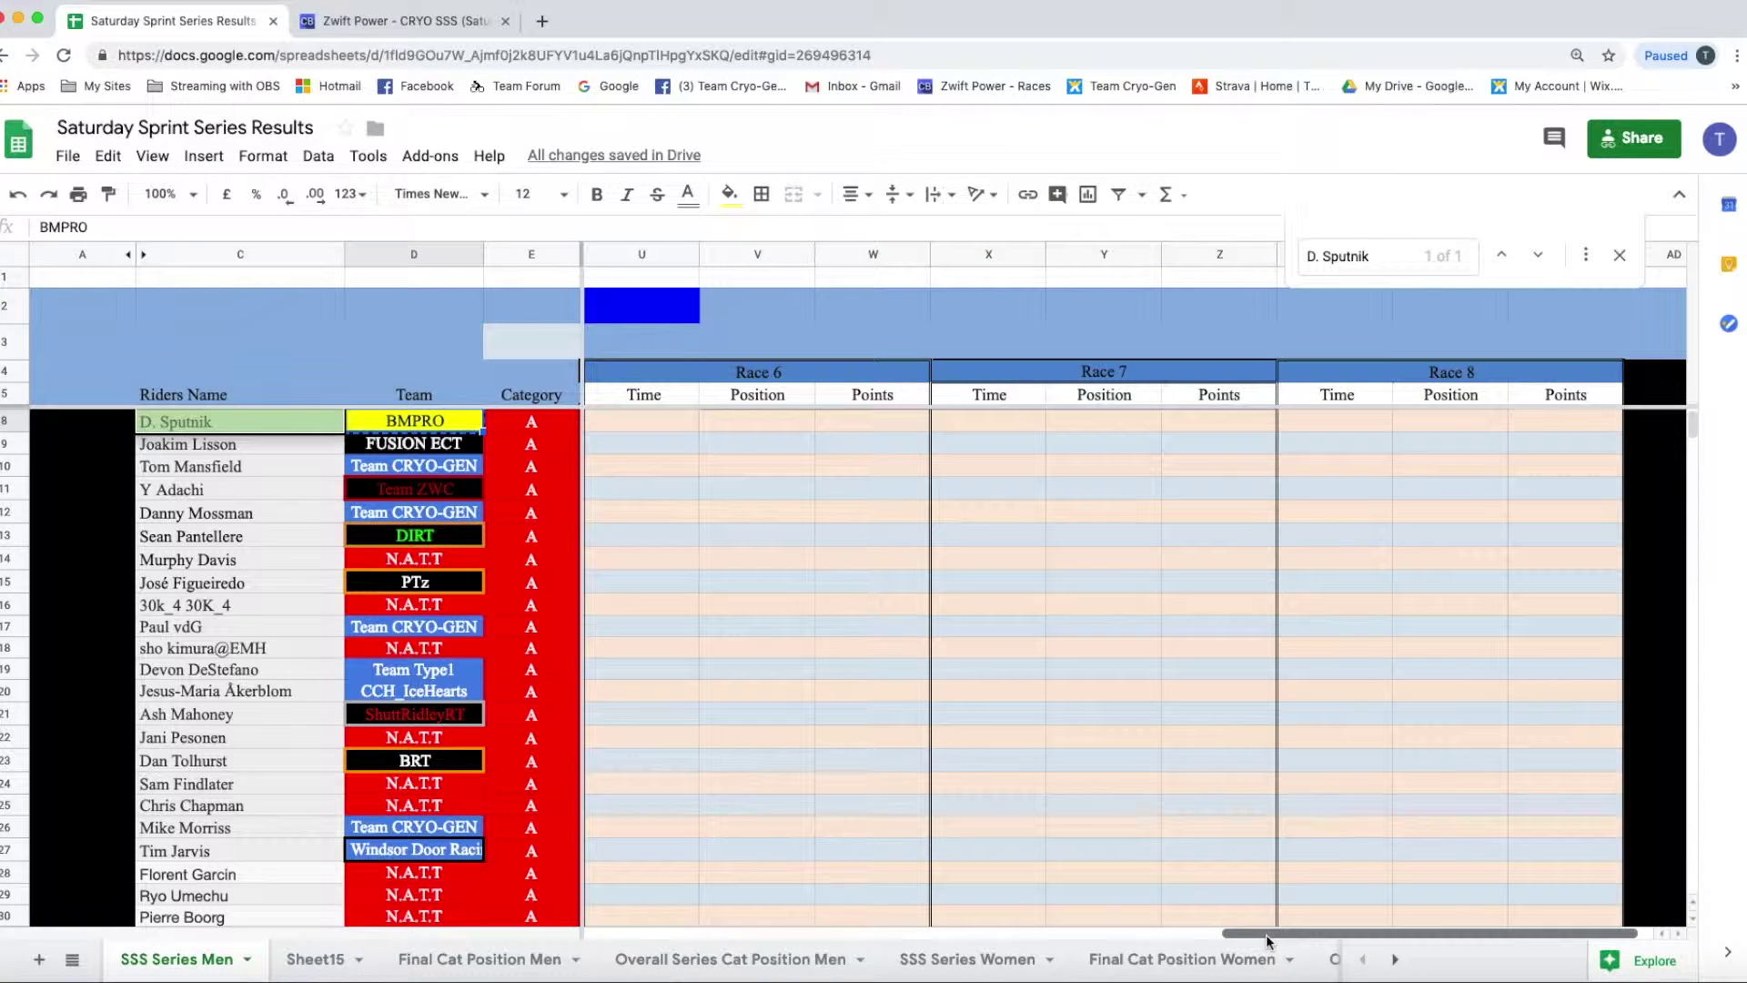
click(317, 959)
click(948, 293)
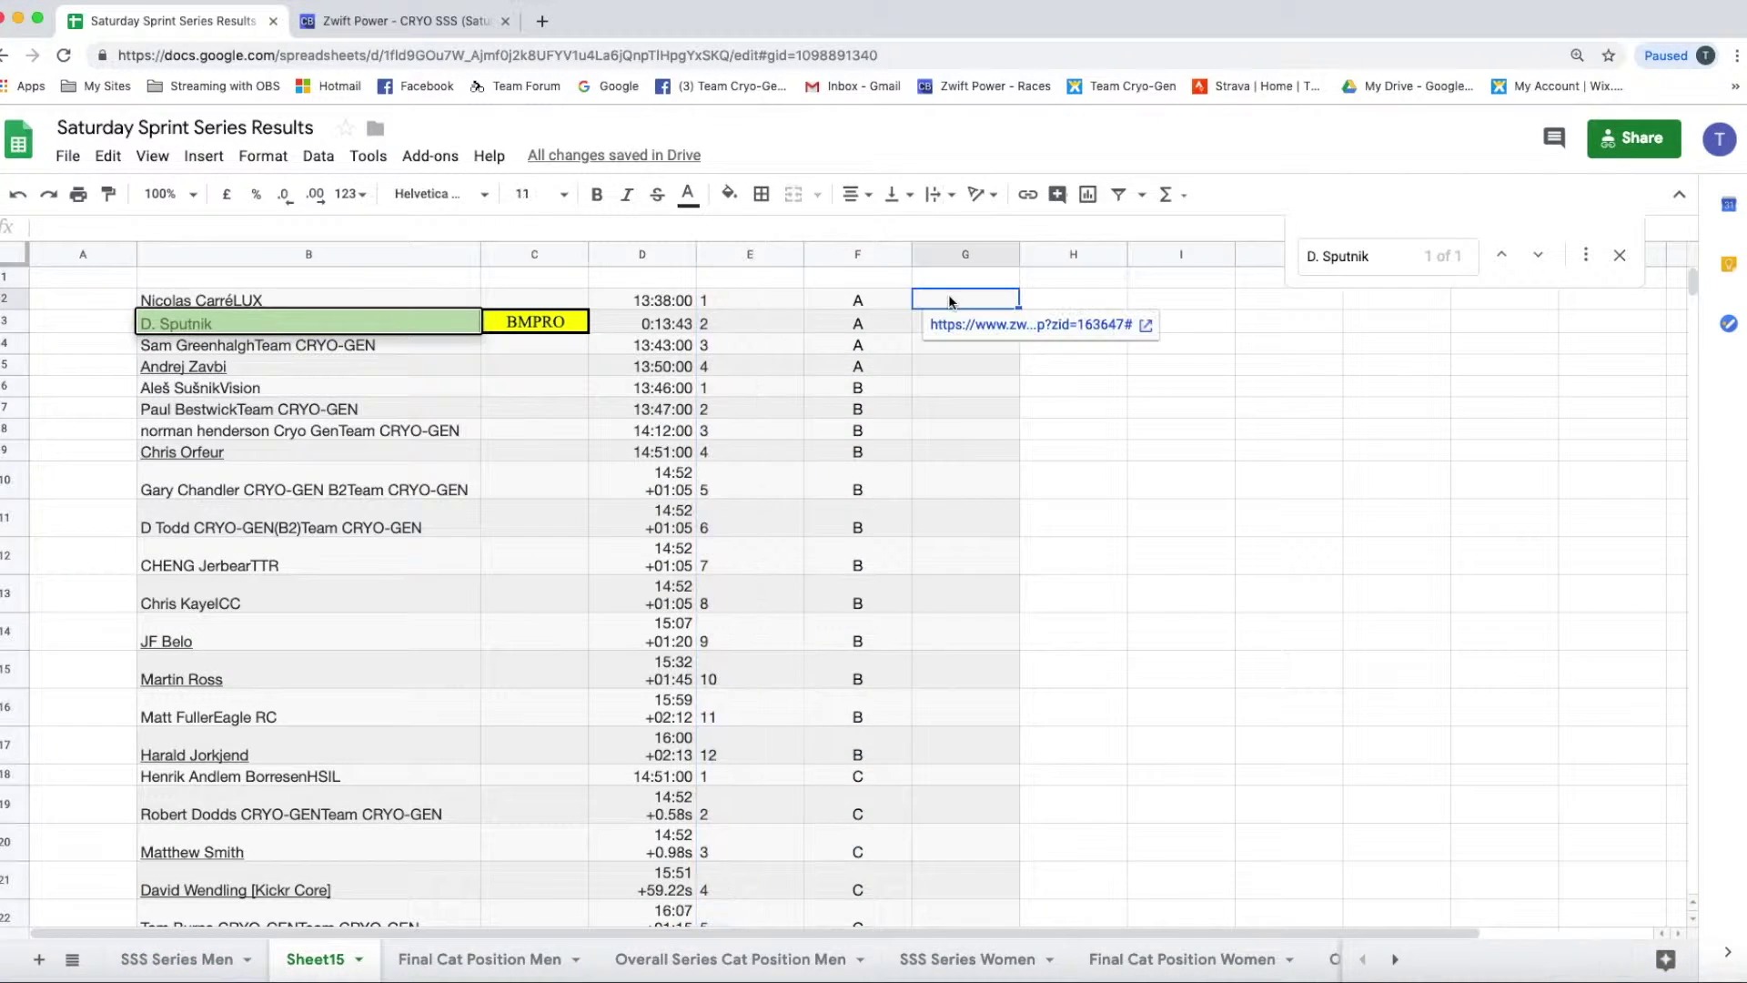
text(6)
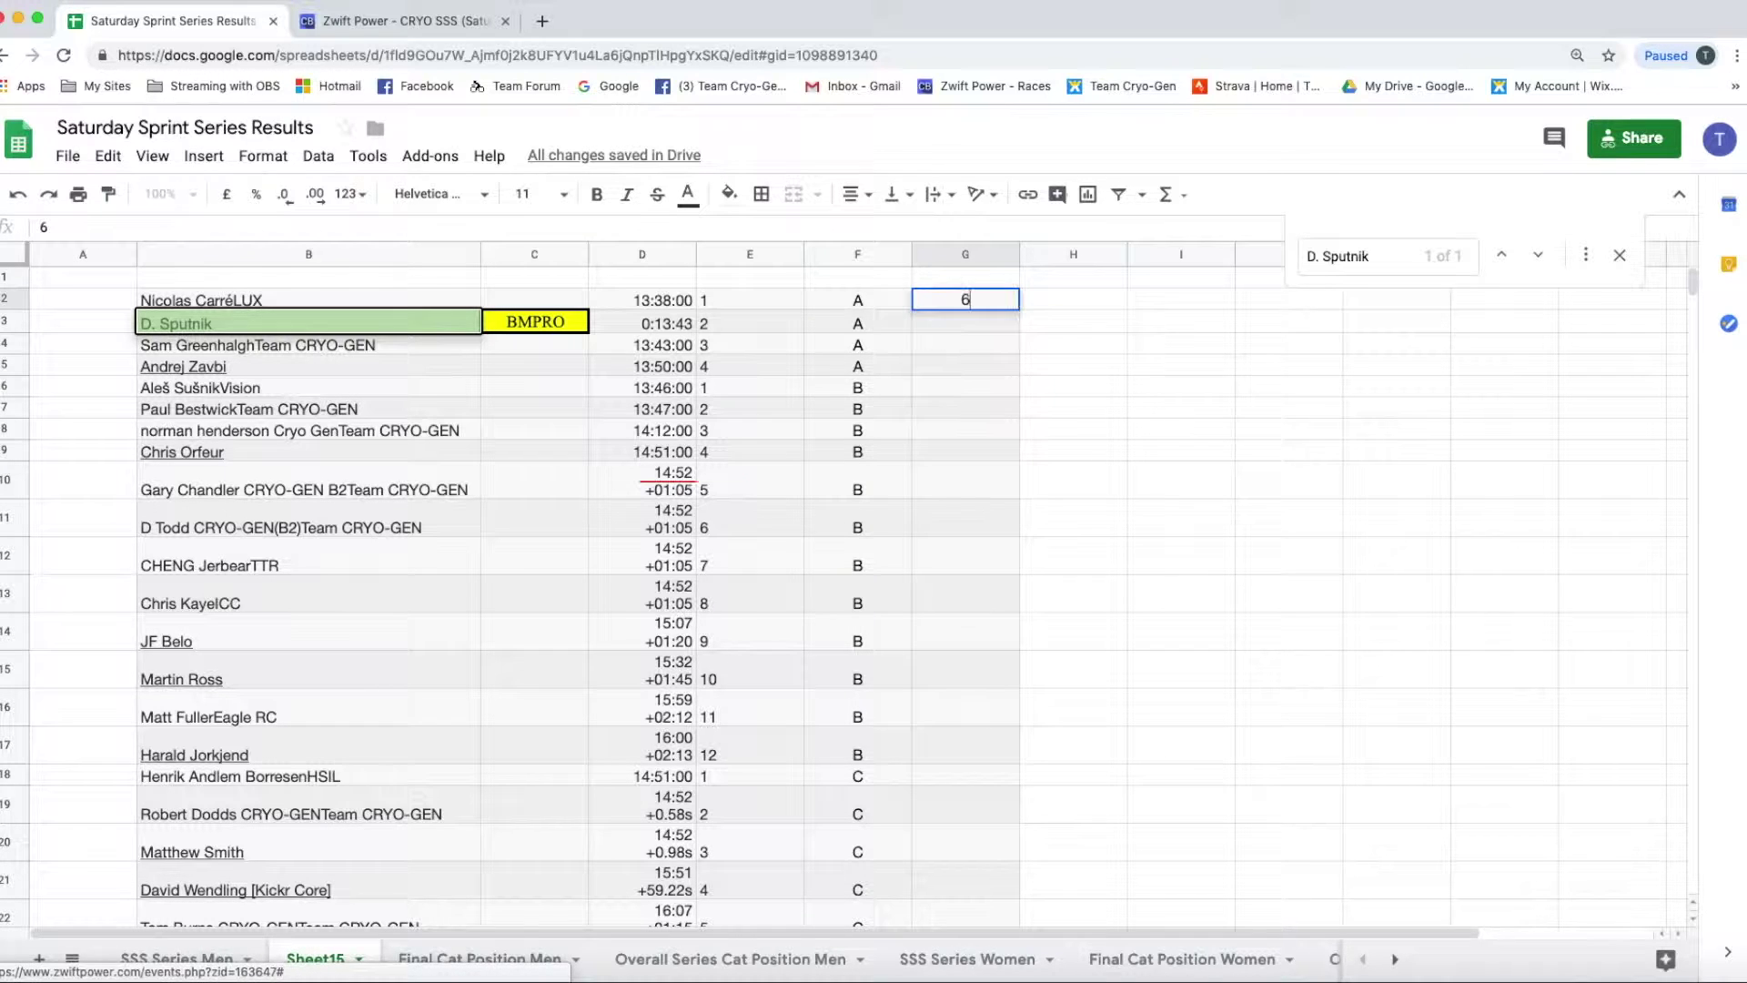
key(Return)
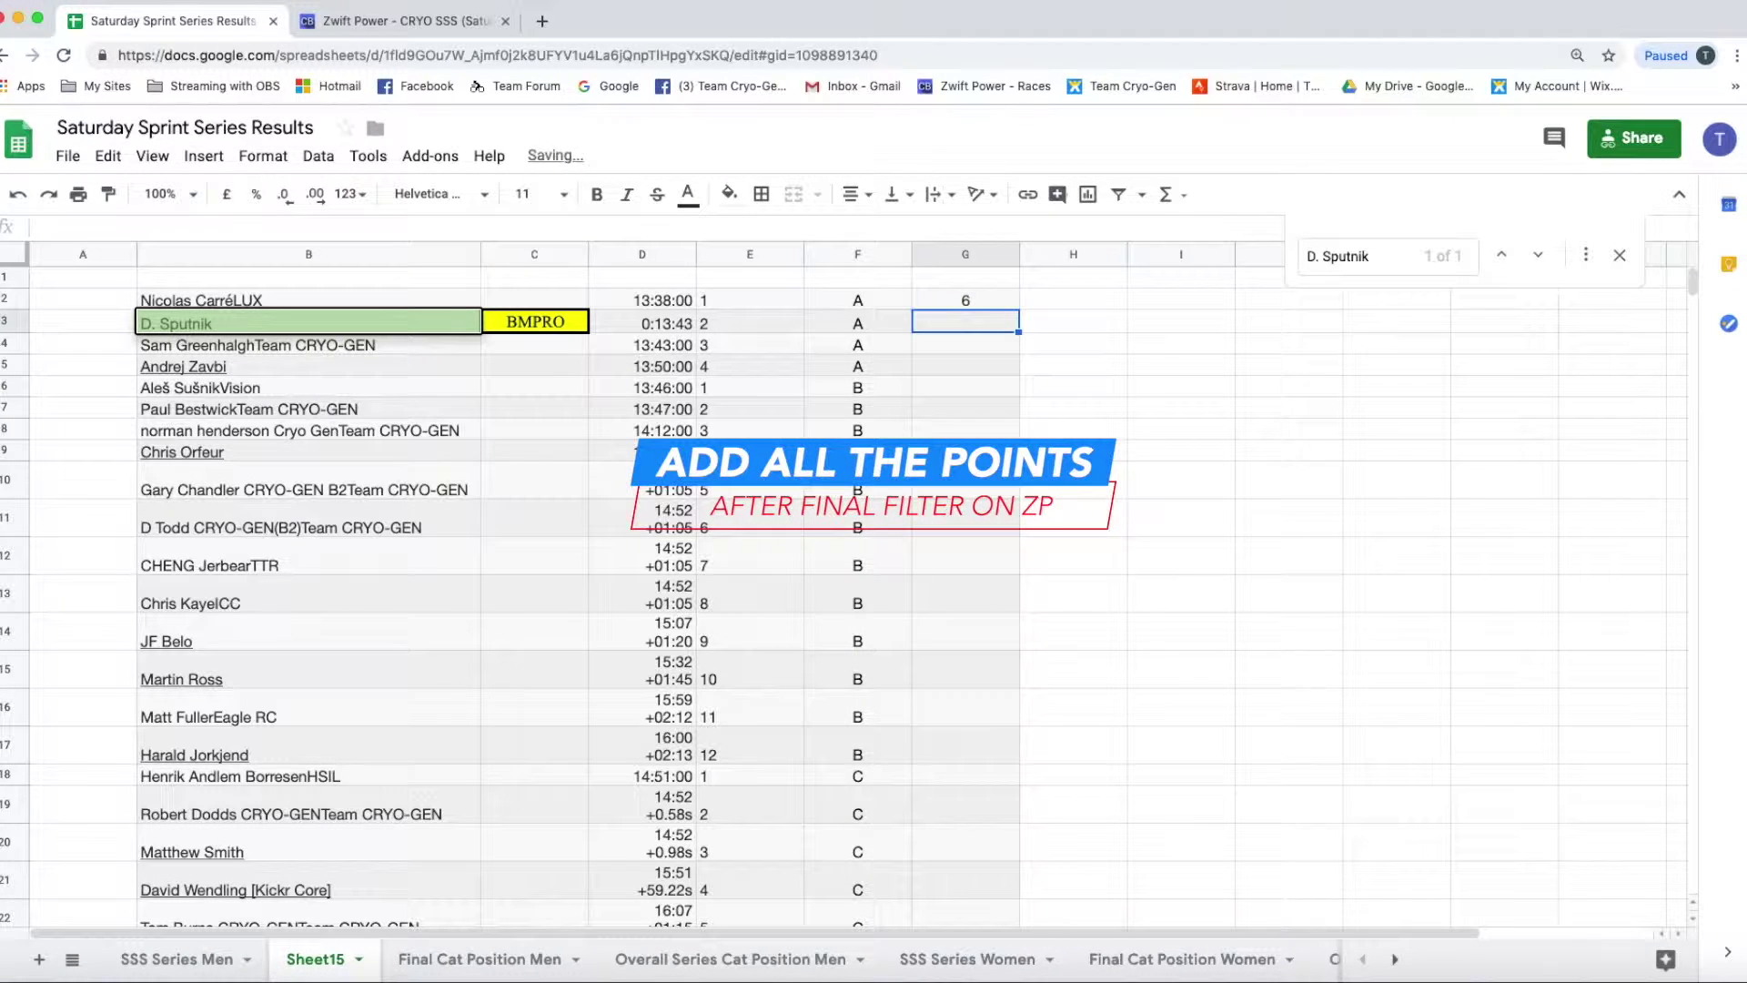
text(5)
key(Return)
text(4)
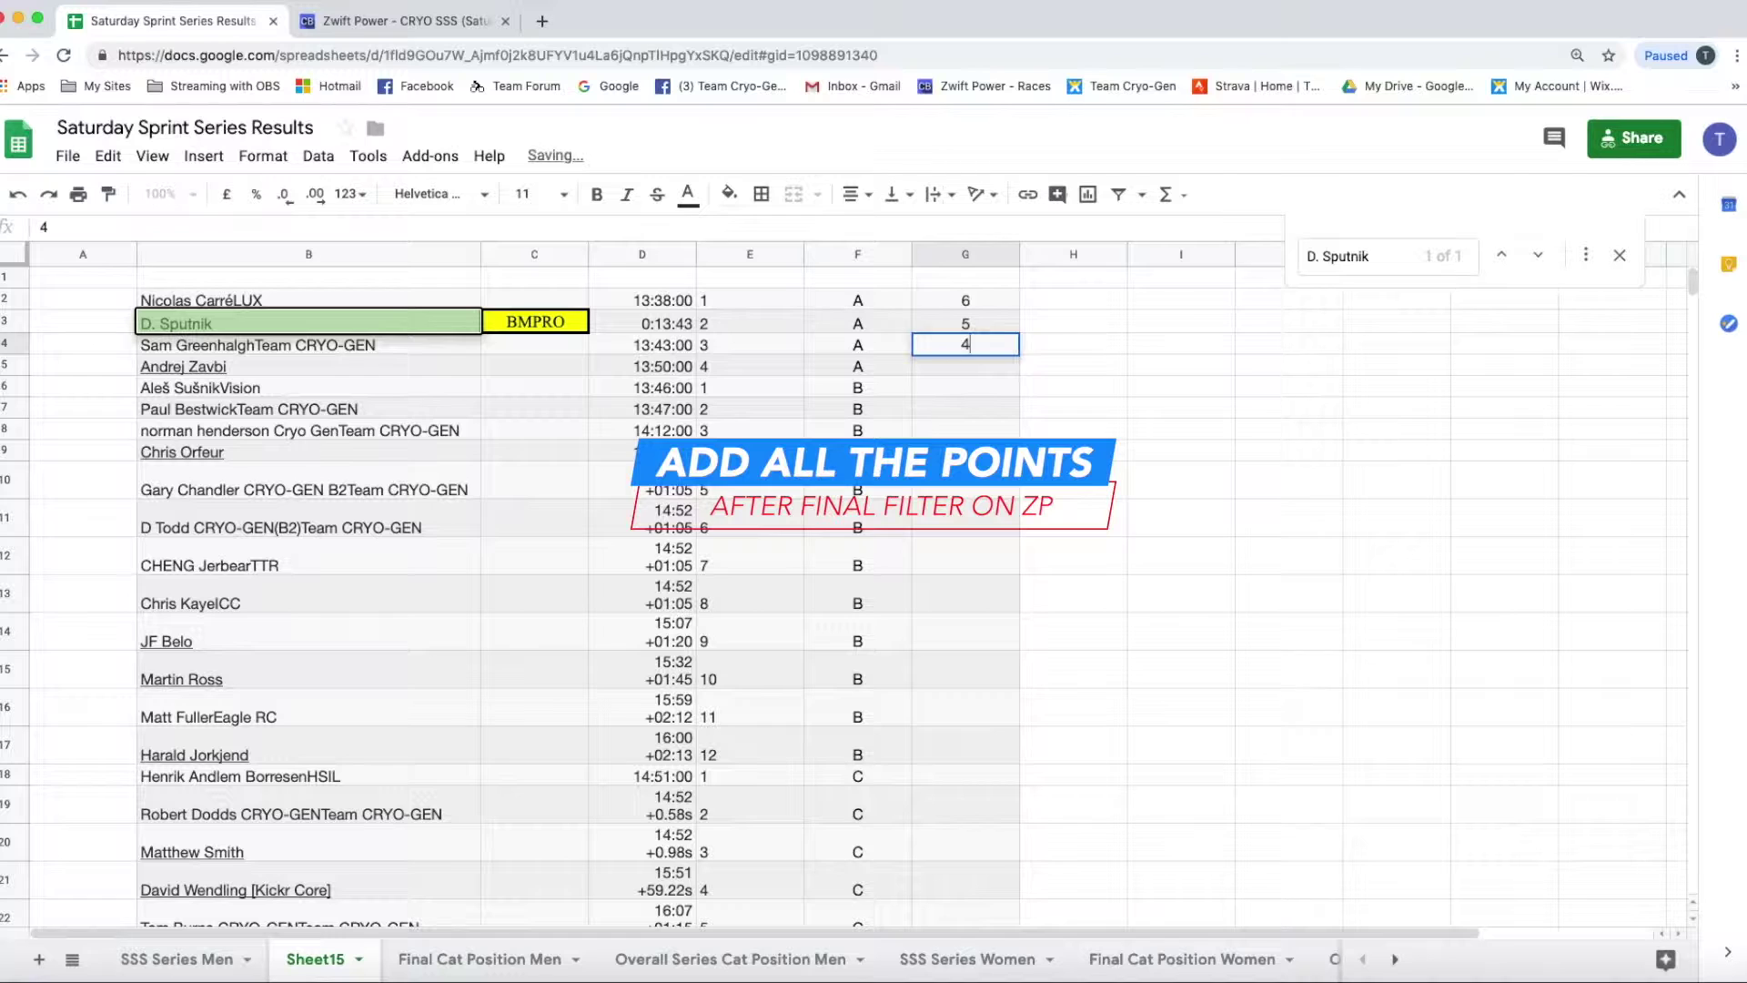
key(Return)
text(3)
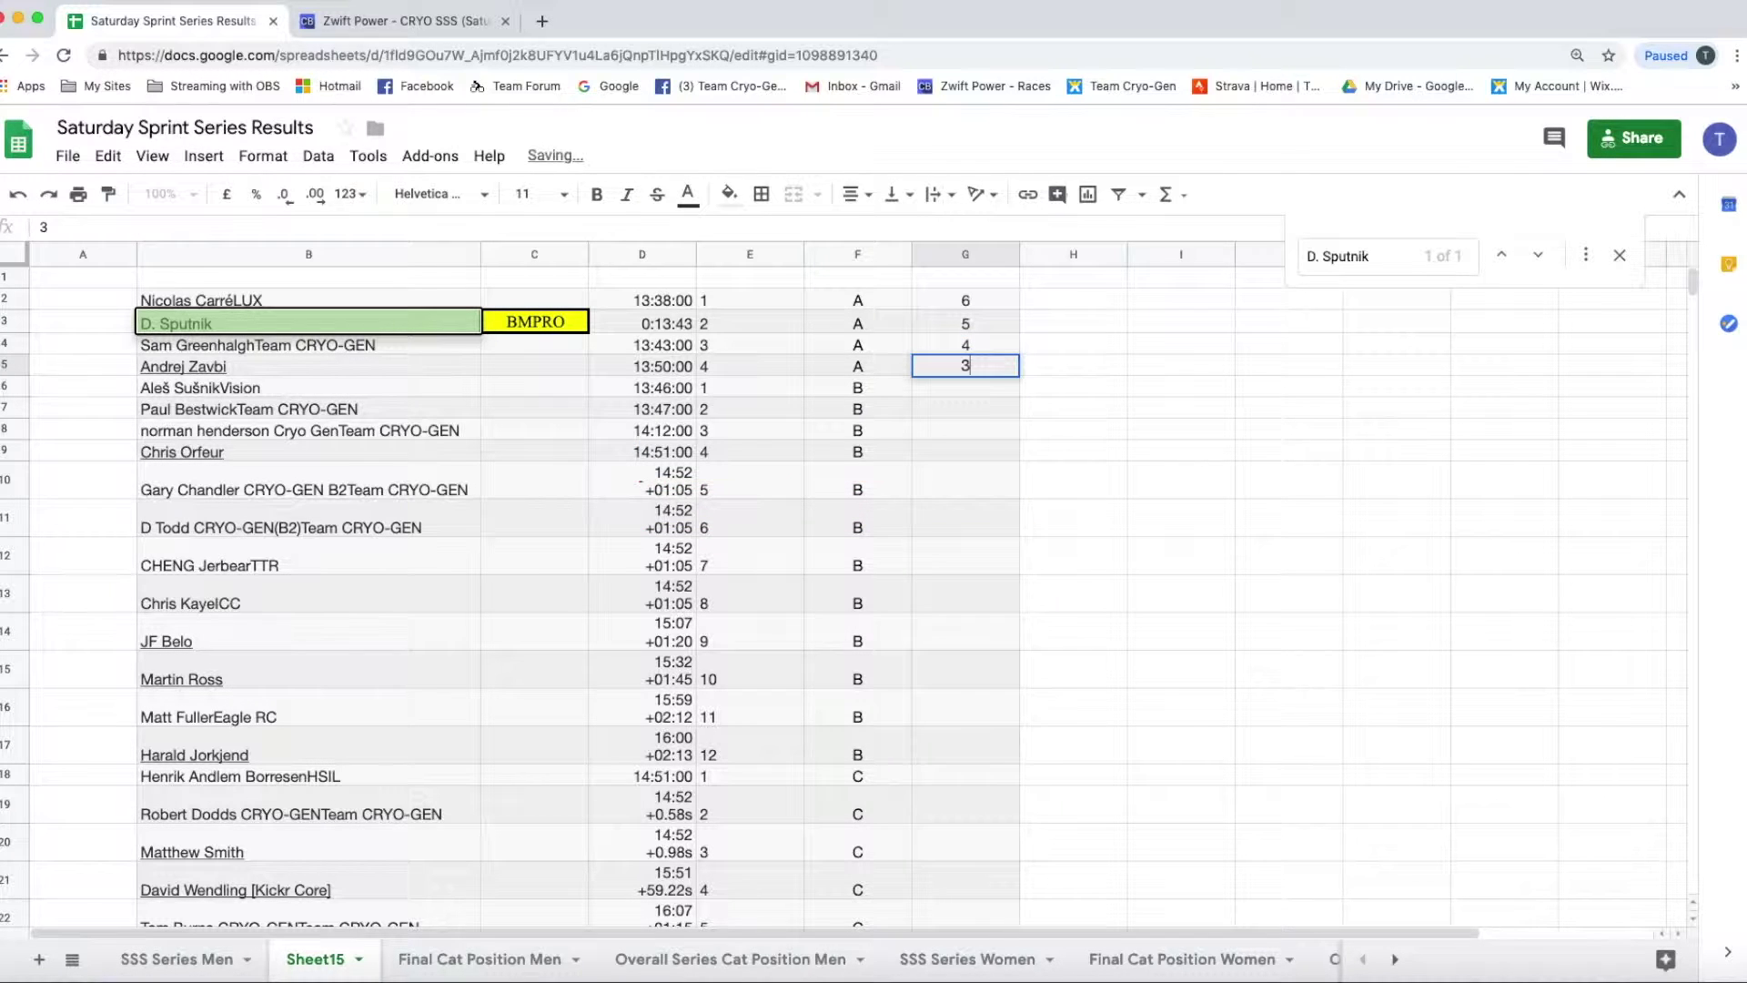
key(Return)
Step: Enter points 6, 5, 4, 3, 2 and 1 in G6:G11 for the first six category B finishers
text(6)
key(Return)
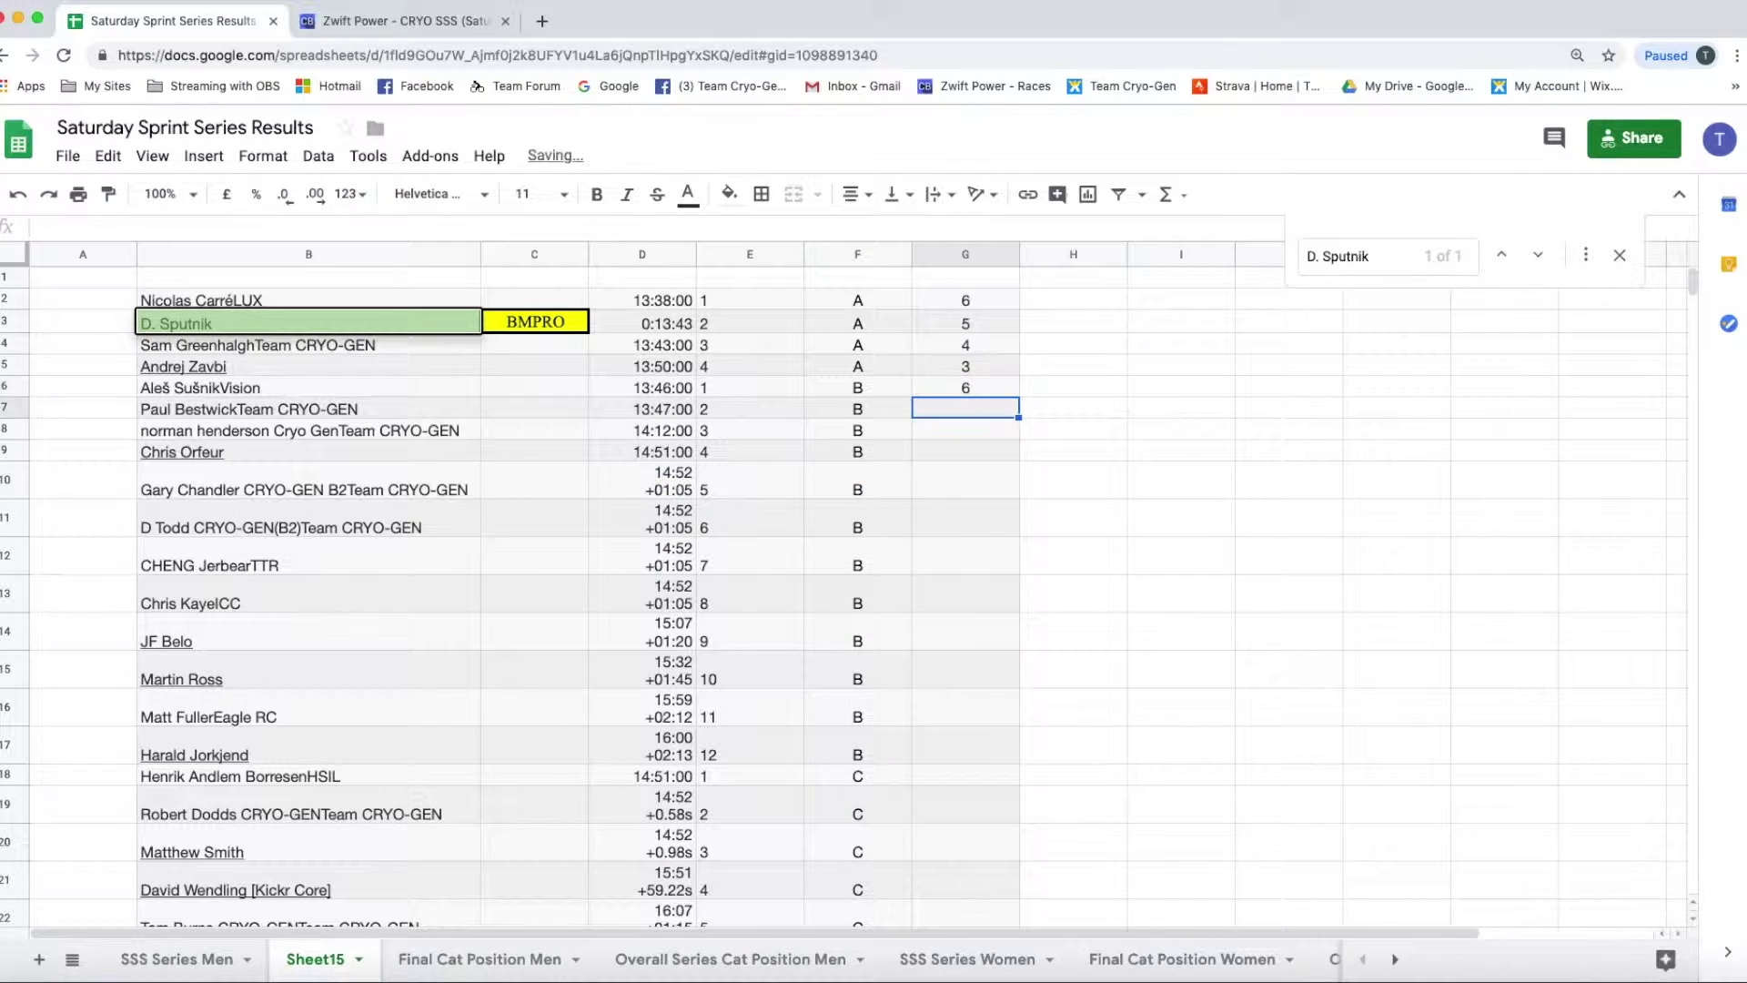
text(5)
key(Return)
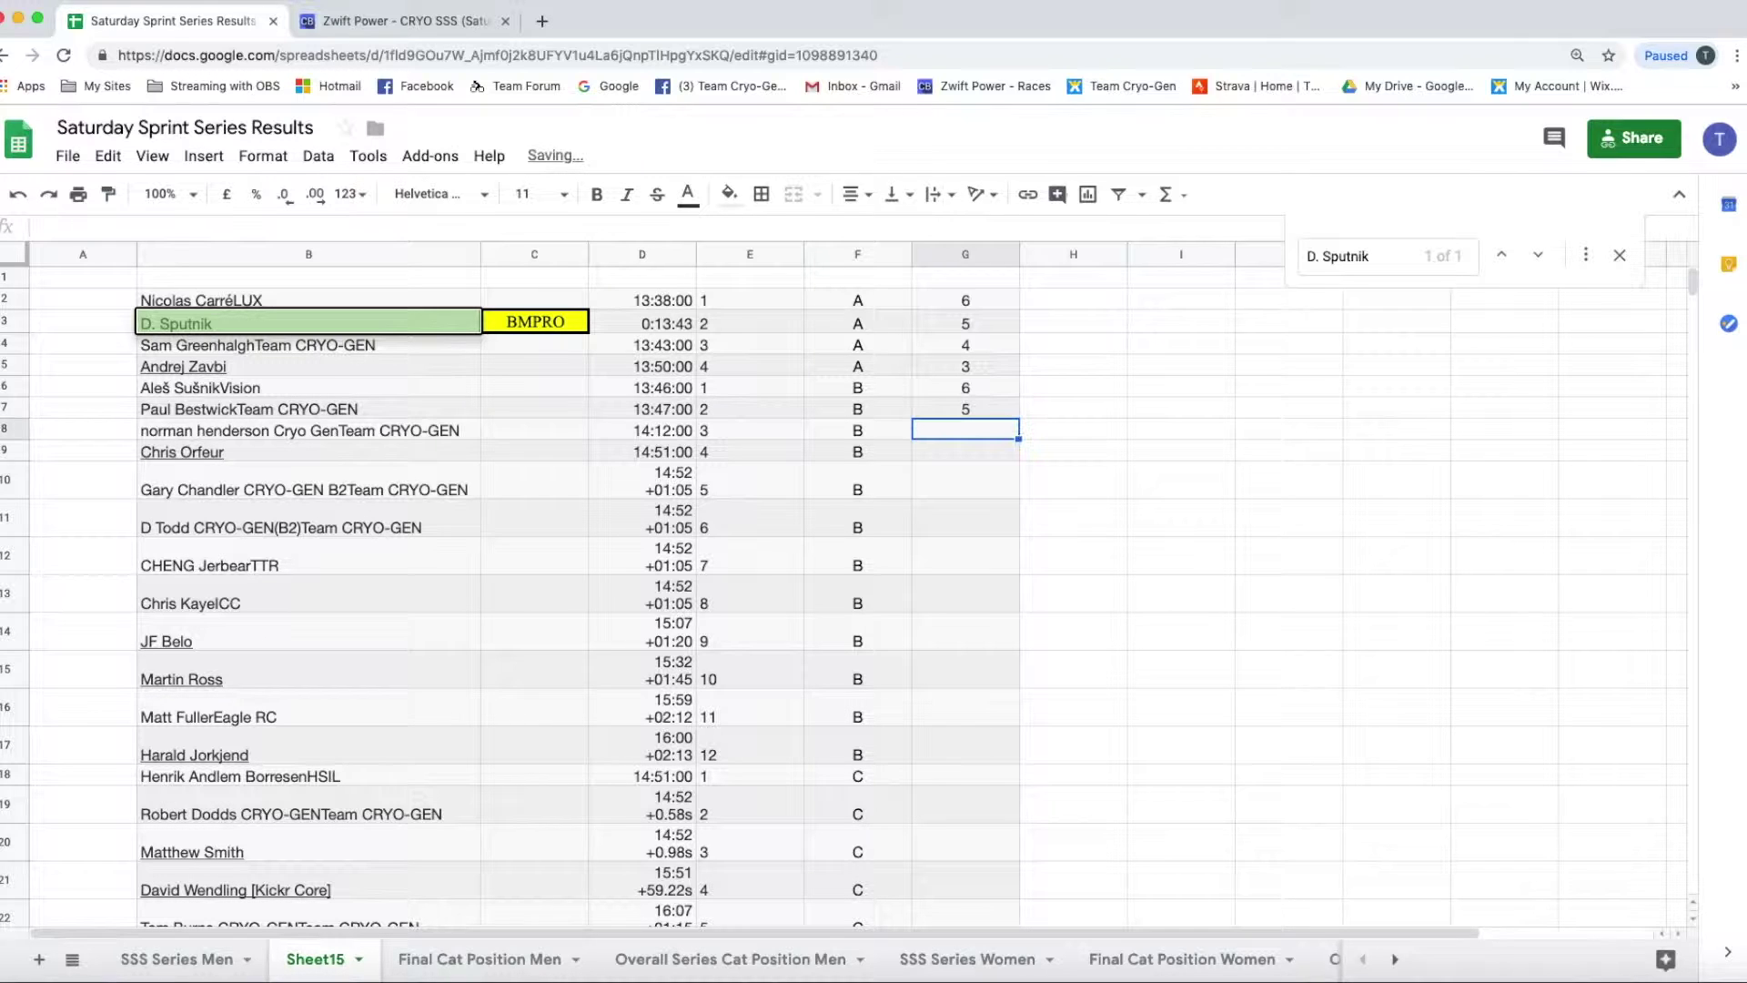
text(4)
key(Return)
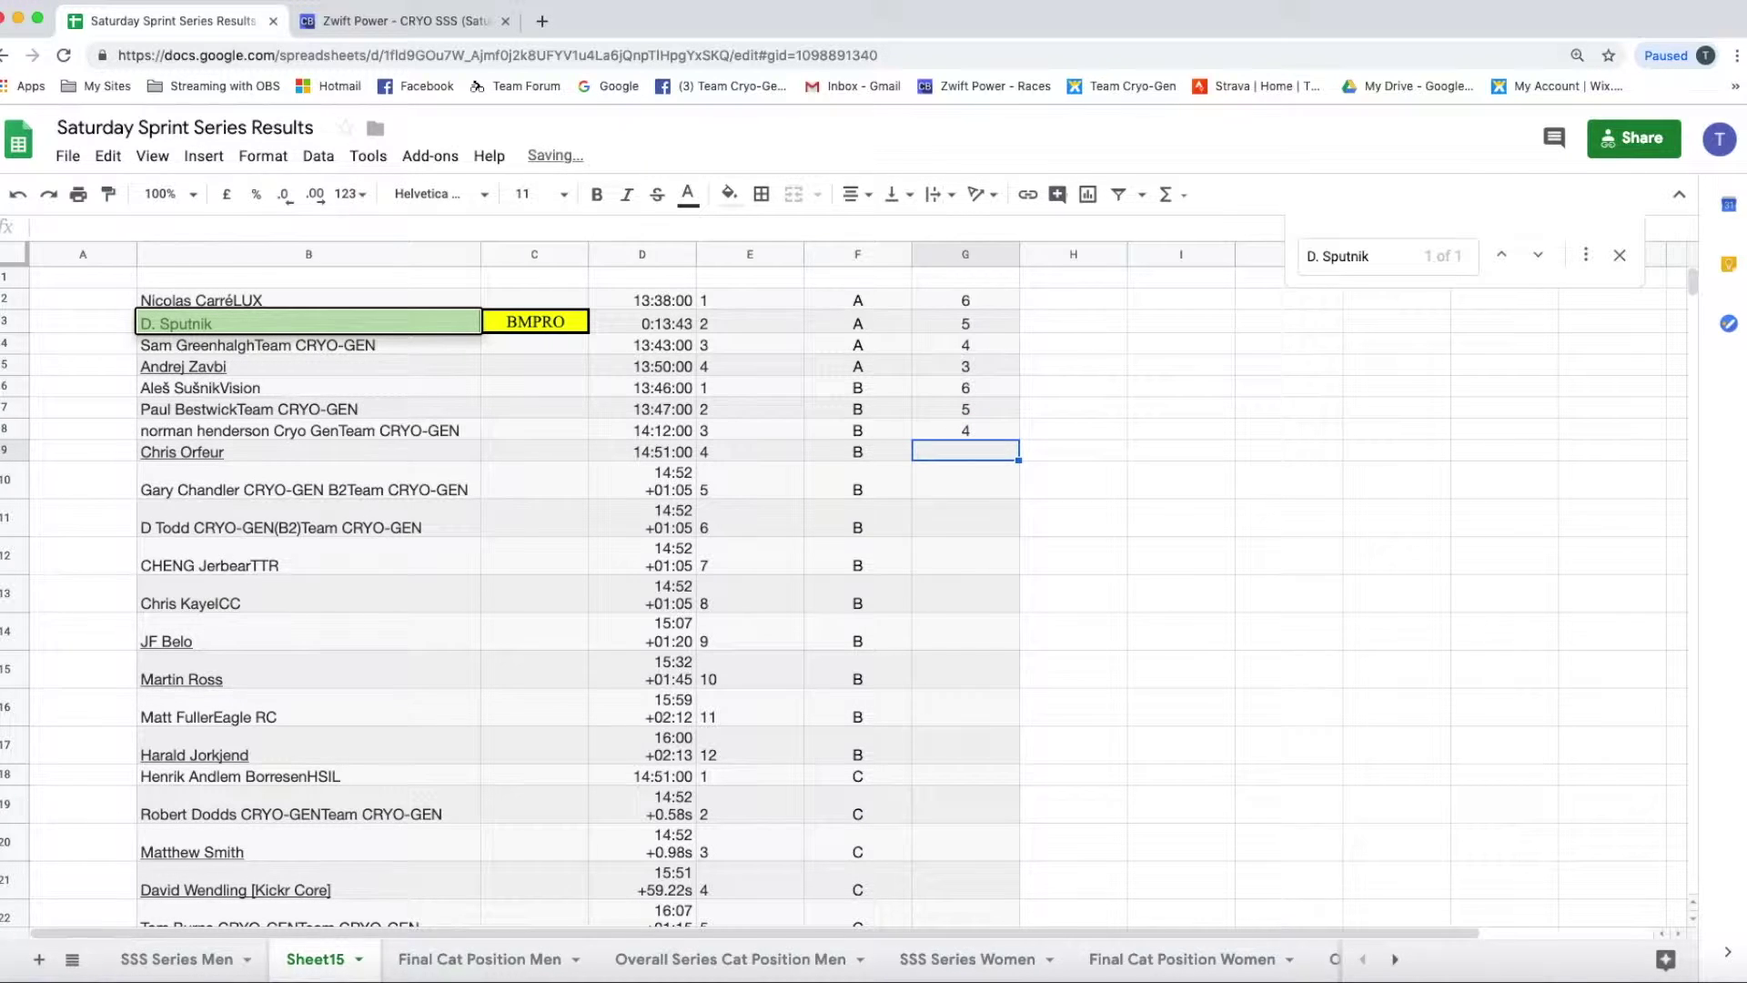
text(3)
key(Return)
text(2)
key(Return)
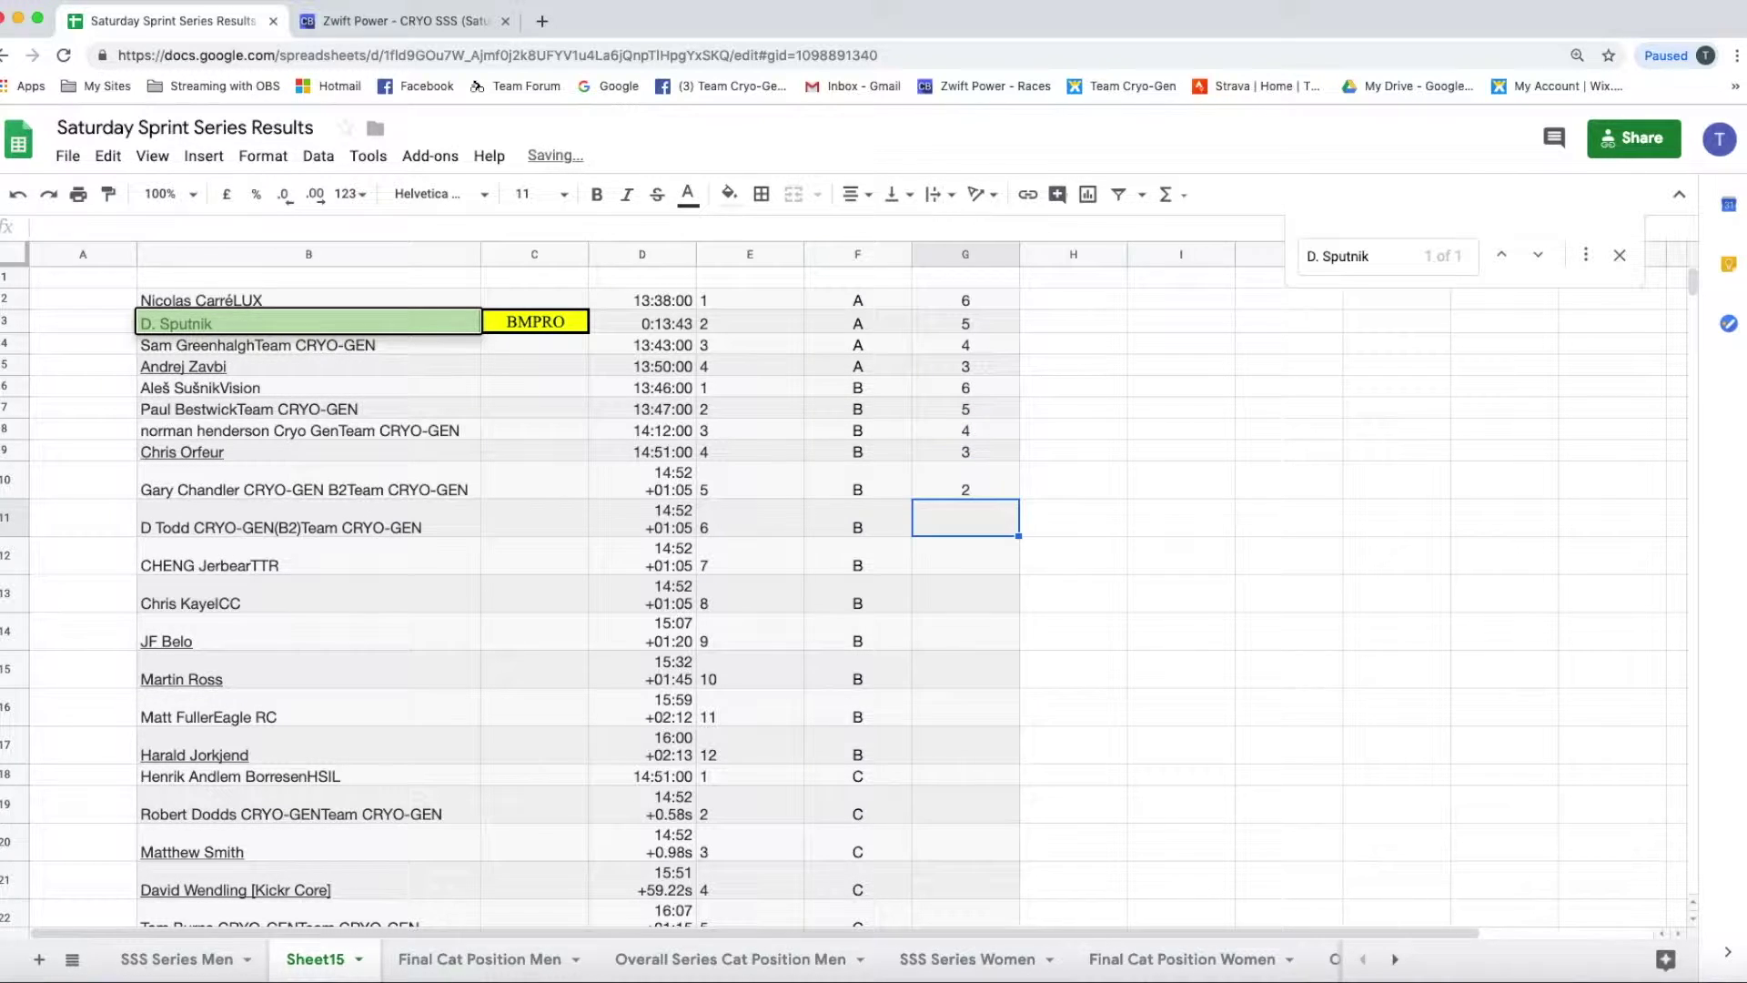
text(1)
key(Return)
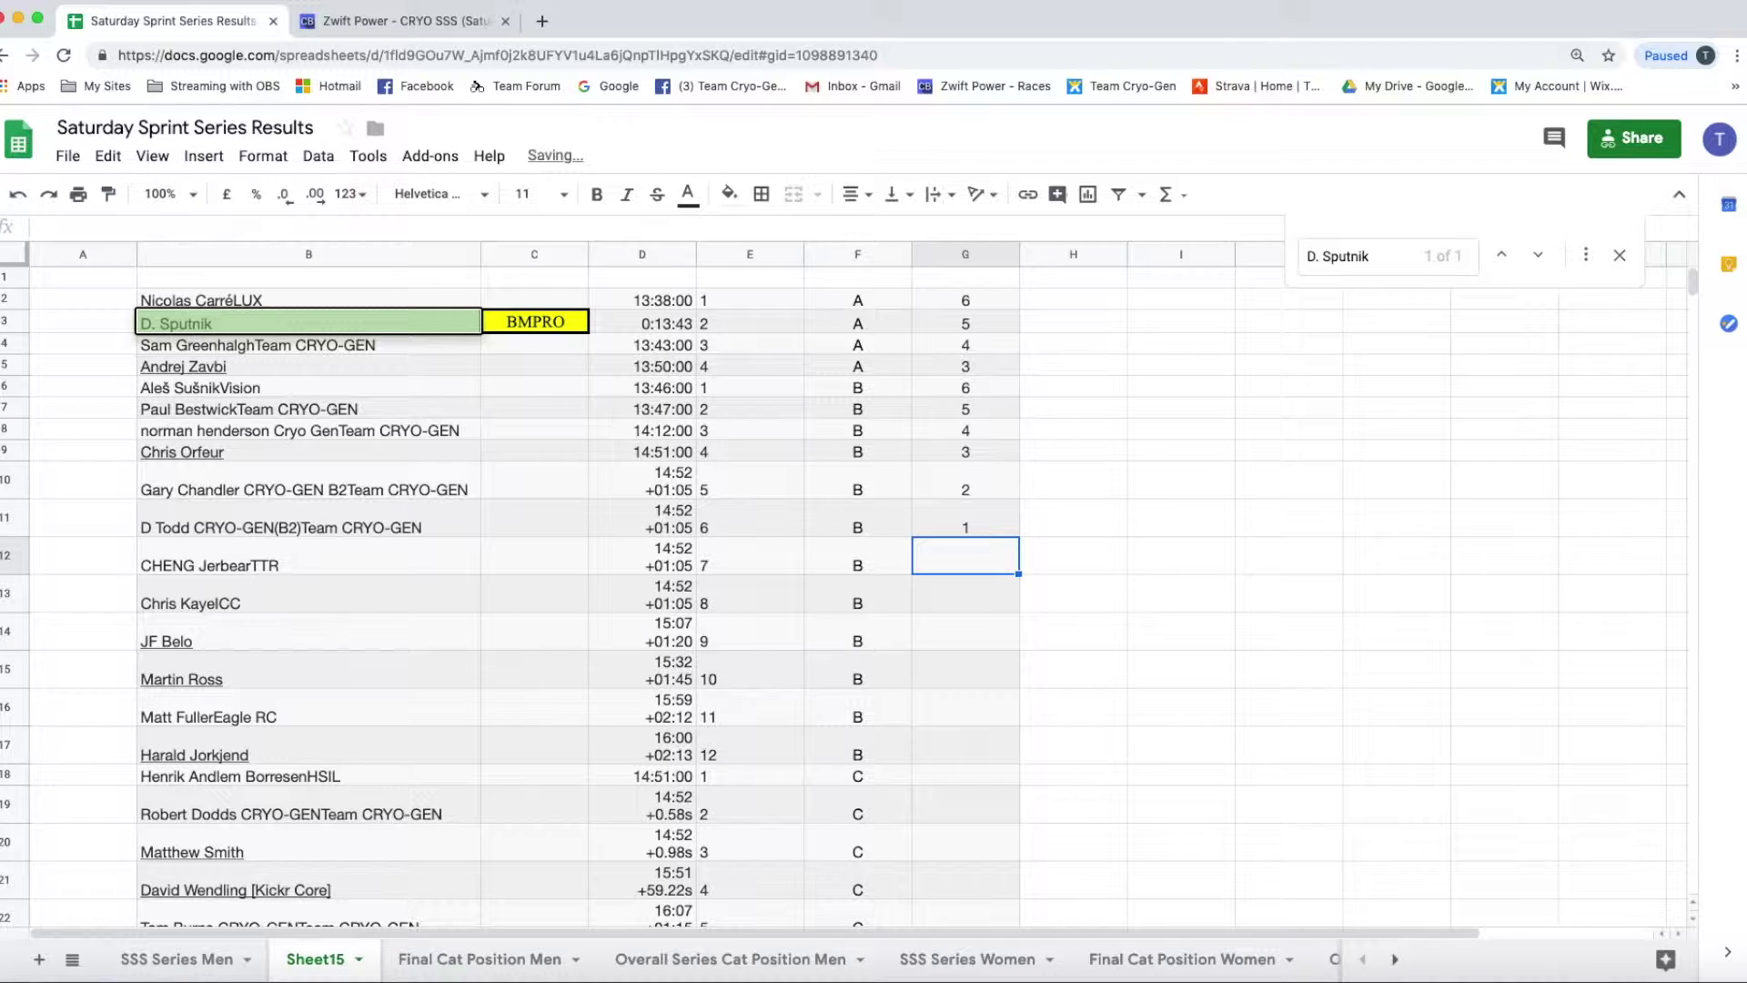
Step: Enter 1 point in each of G12:G17 for the remaining category B finishers
text(1)
key(Return)
text(1)
key(Return)
text(1)
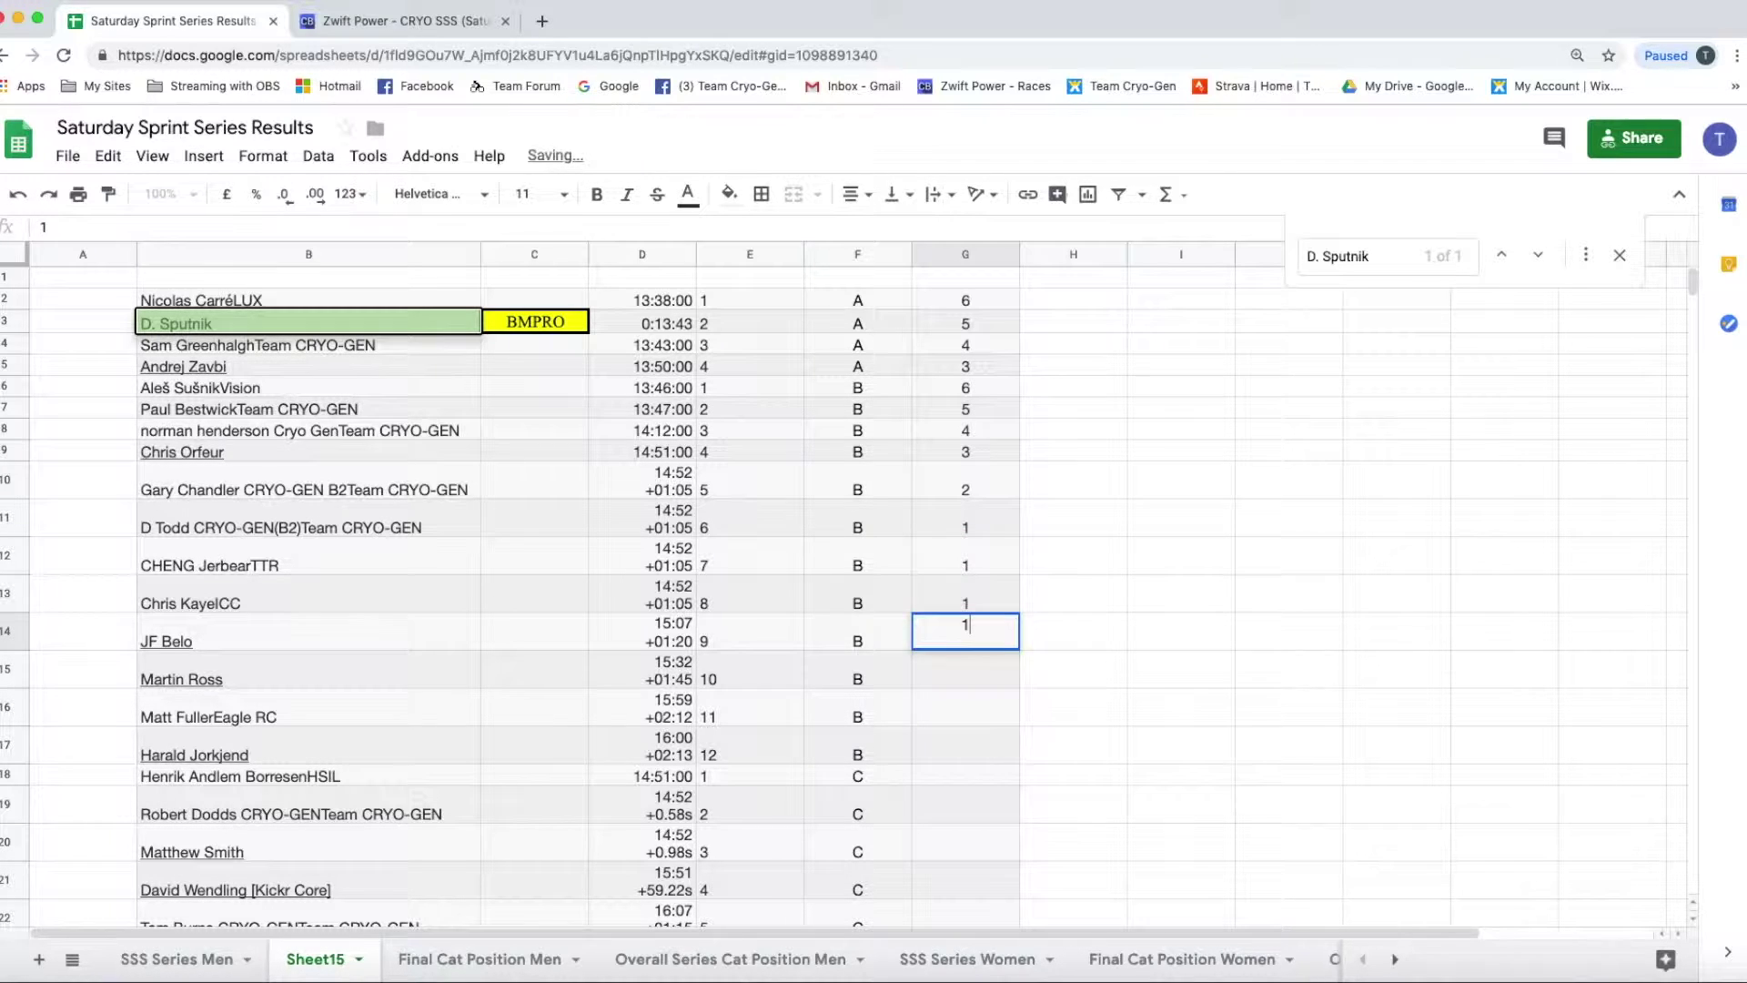
key(Return)
text(1)
key(Return)
text(1)
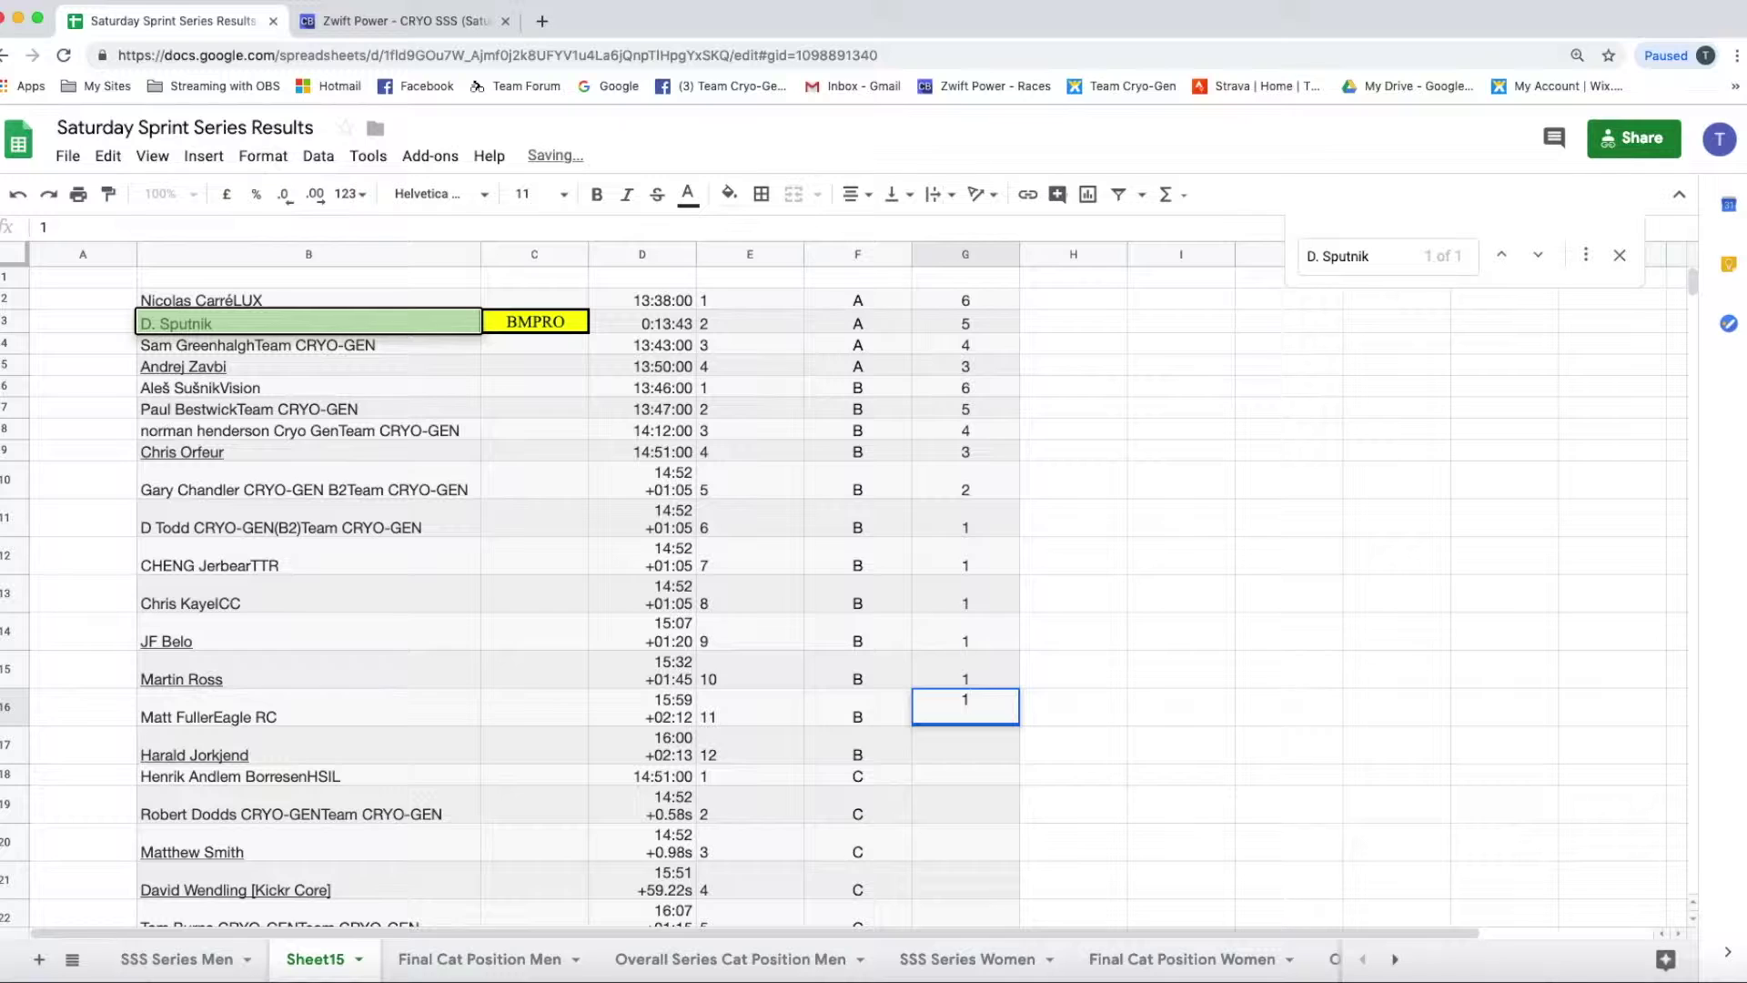
key(Return)
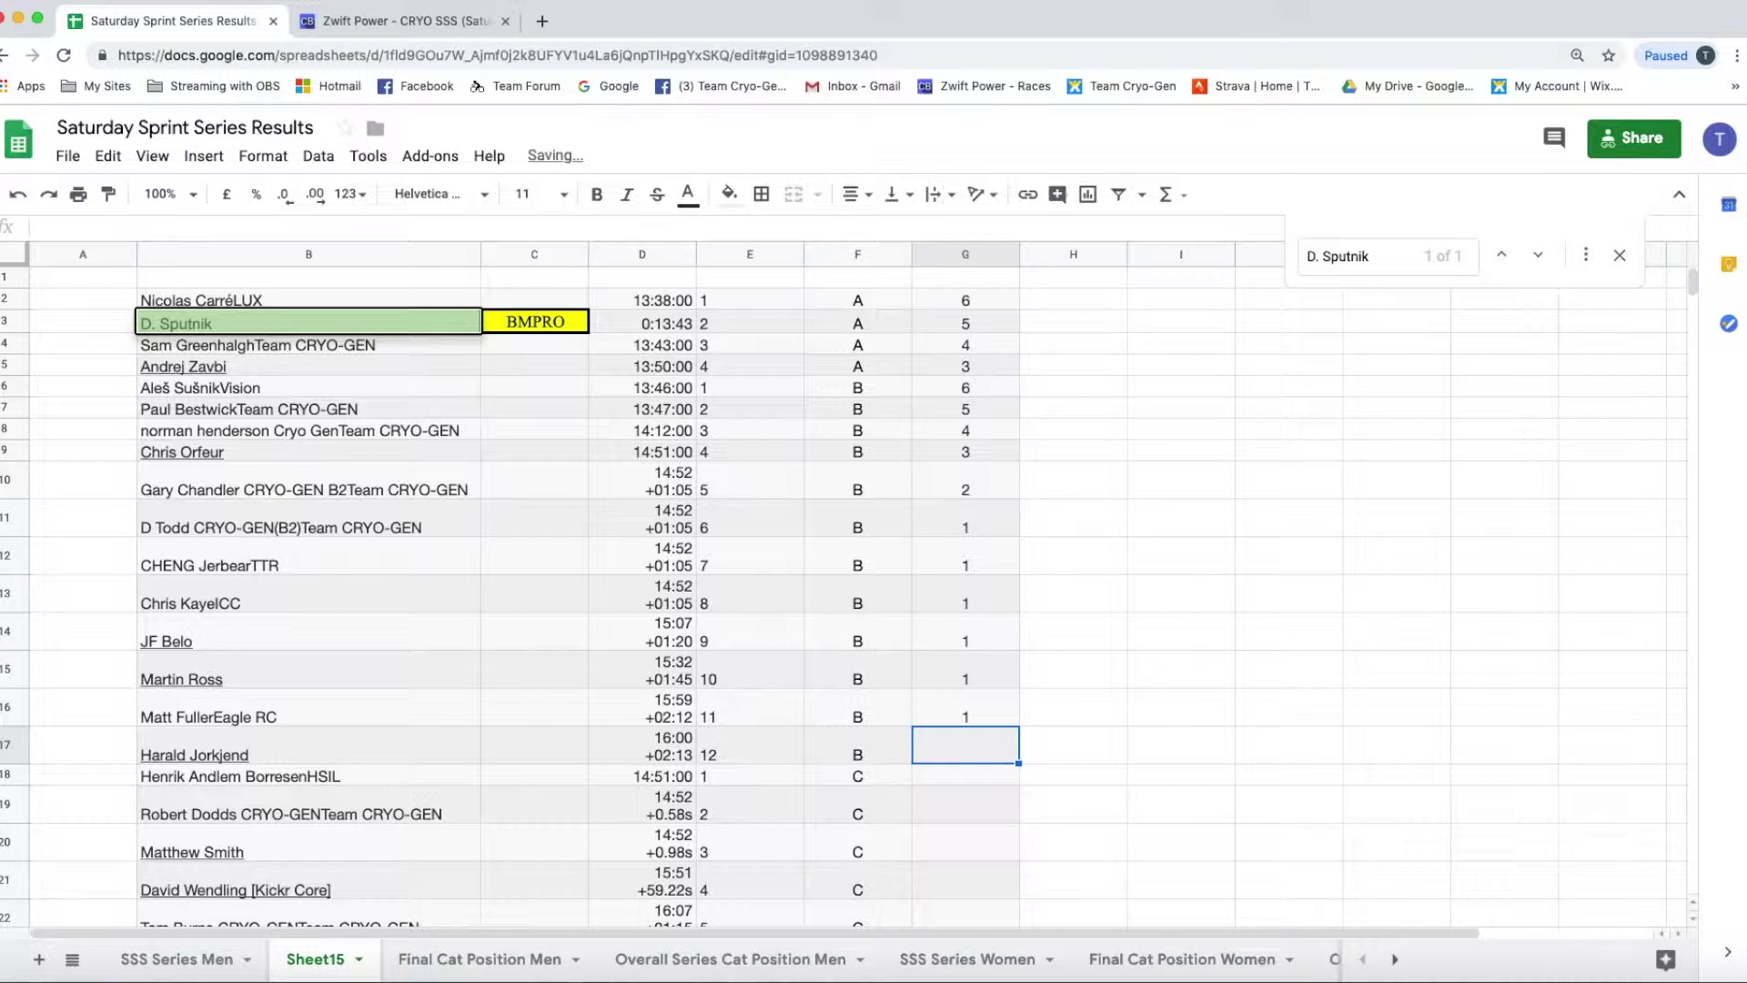
text(6)
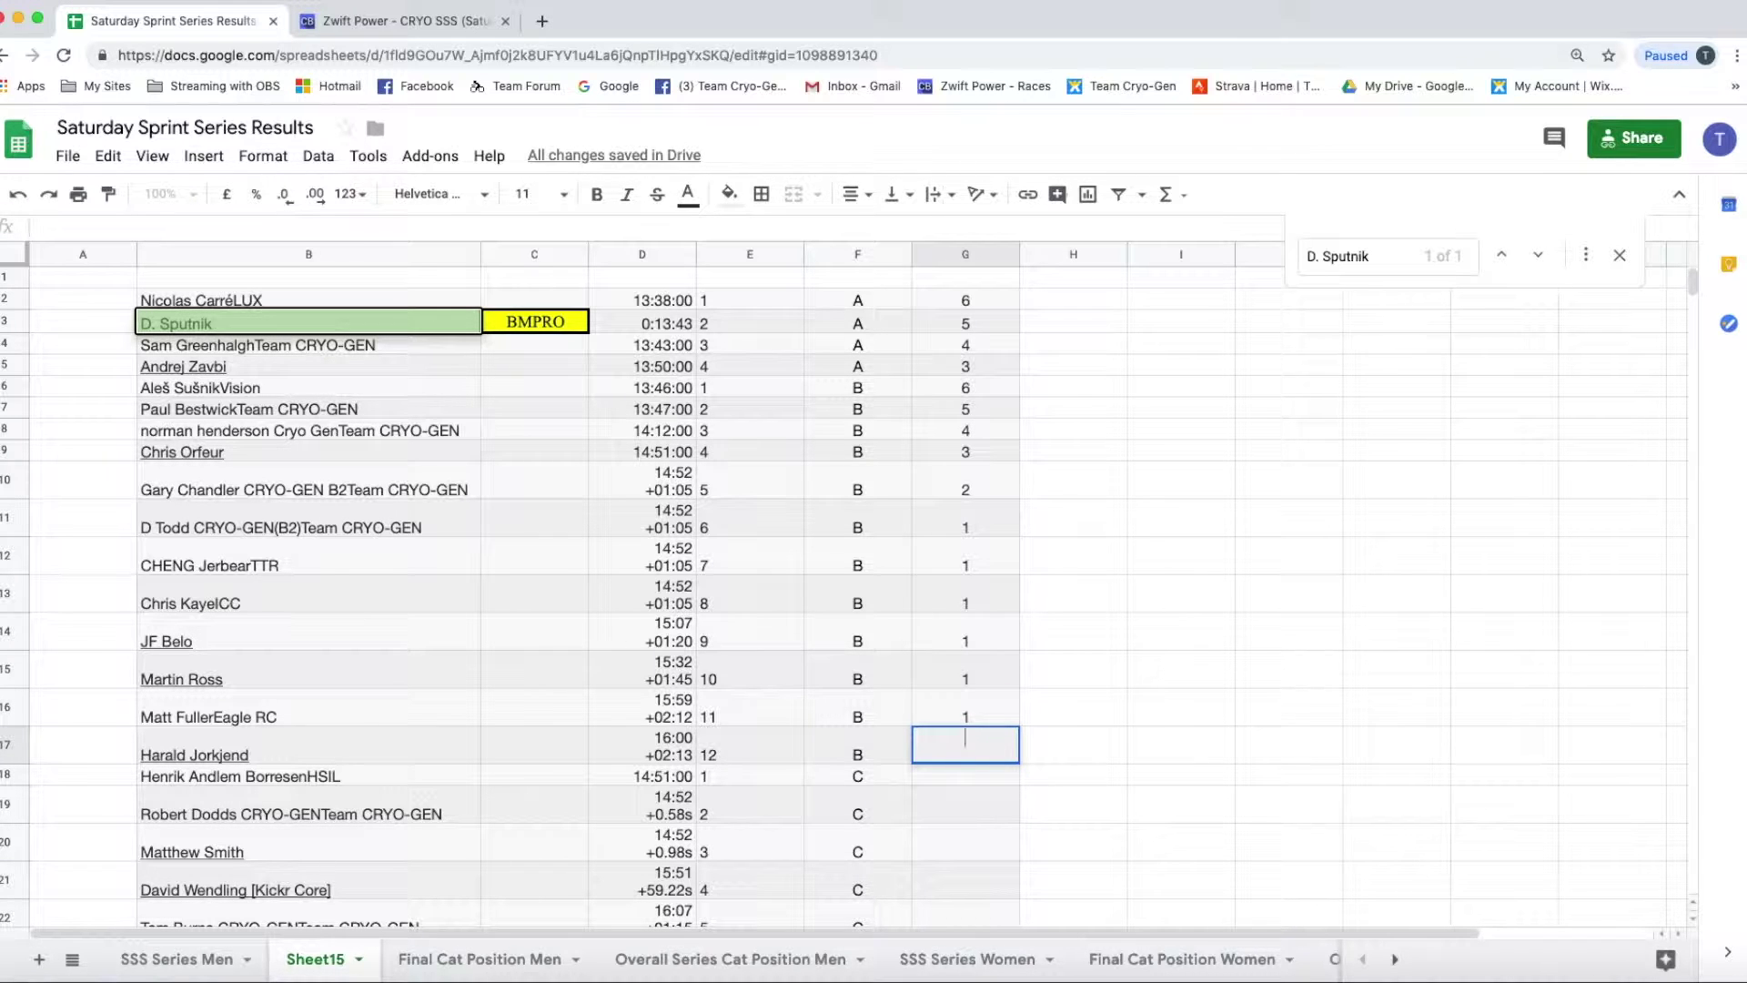
key(Return)
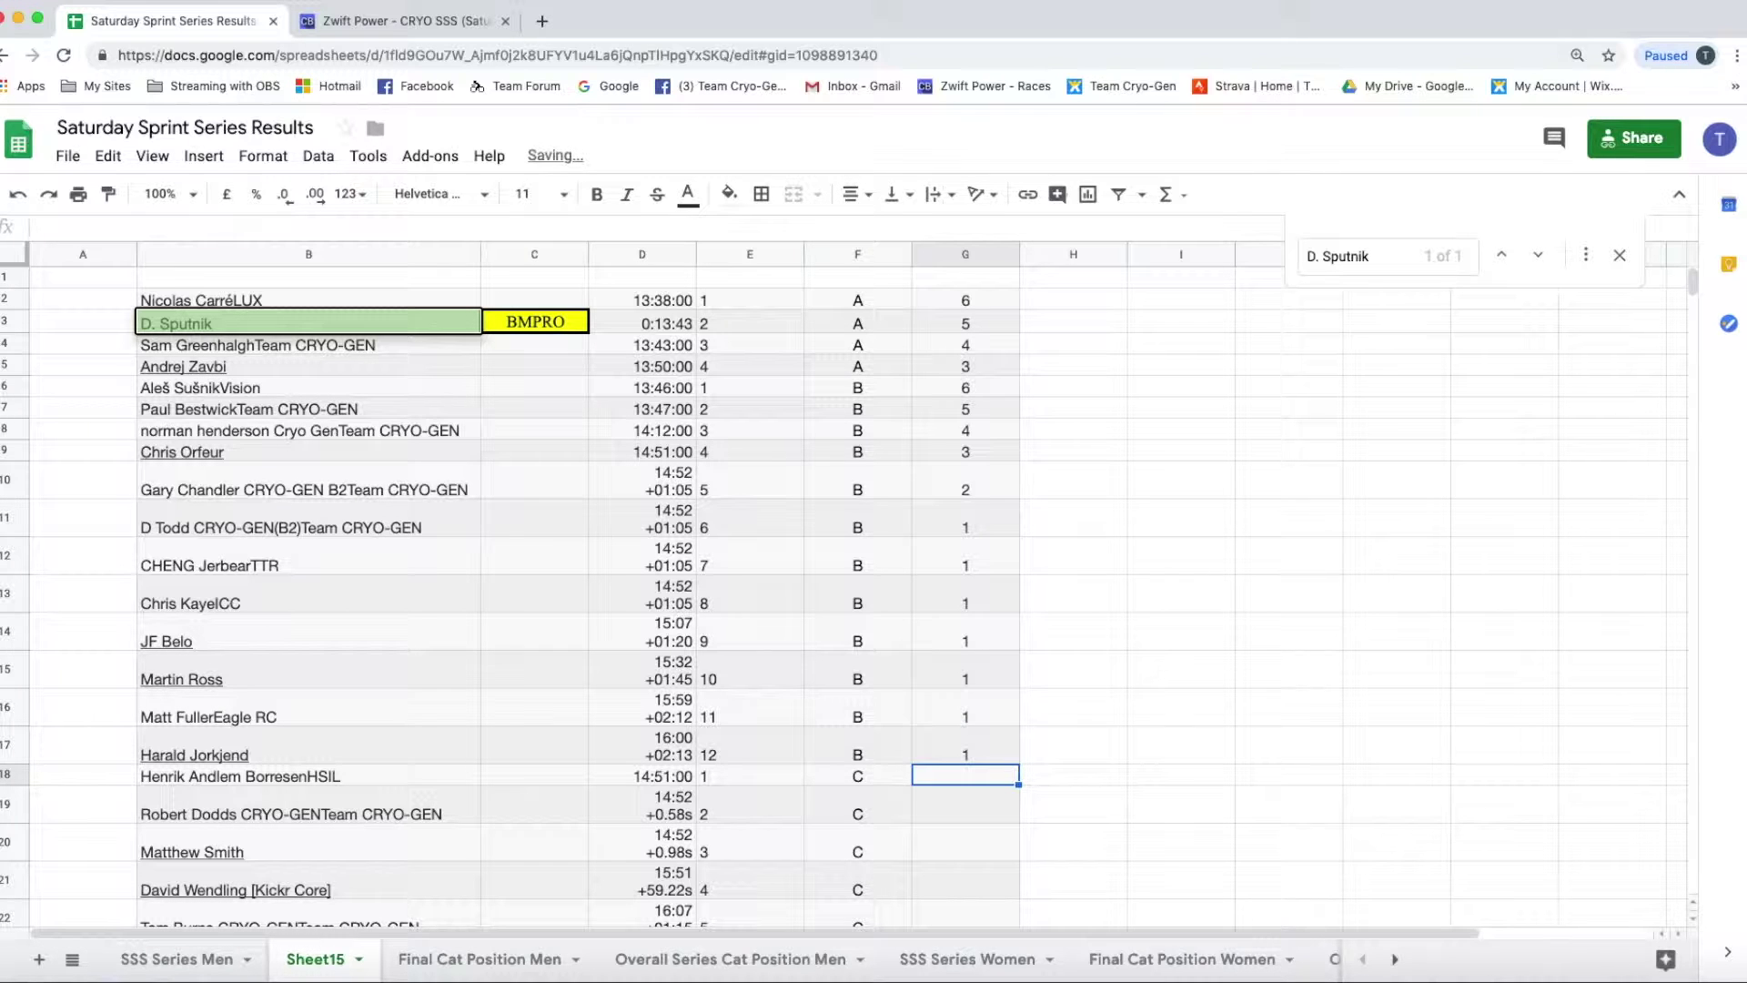
Step: Enter points 6, 5, 4 and 3 in G18:G21 for the first four category C finishers
text(6)
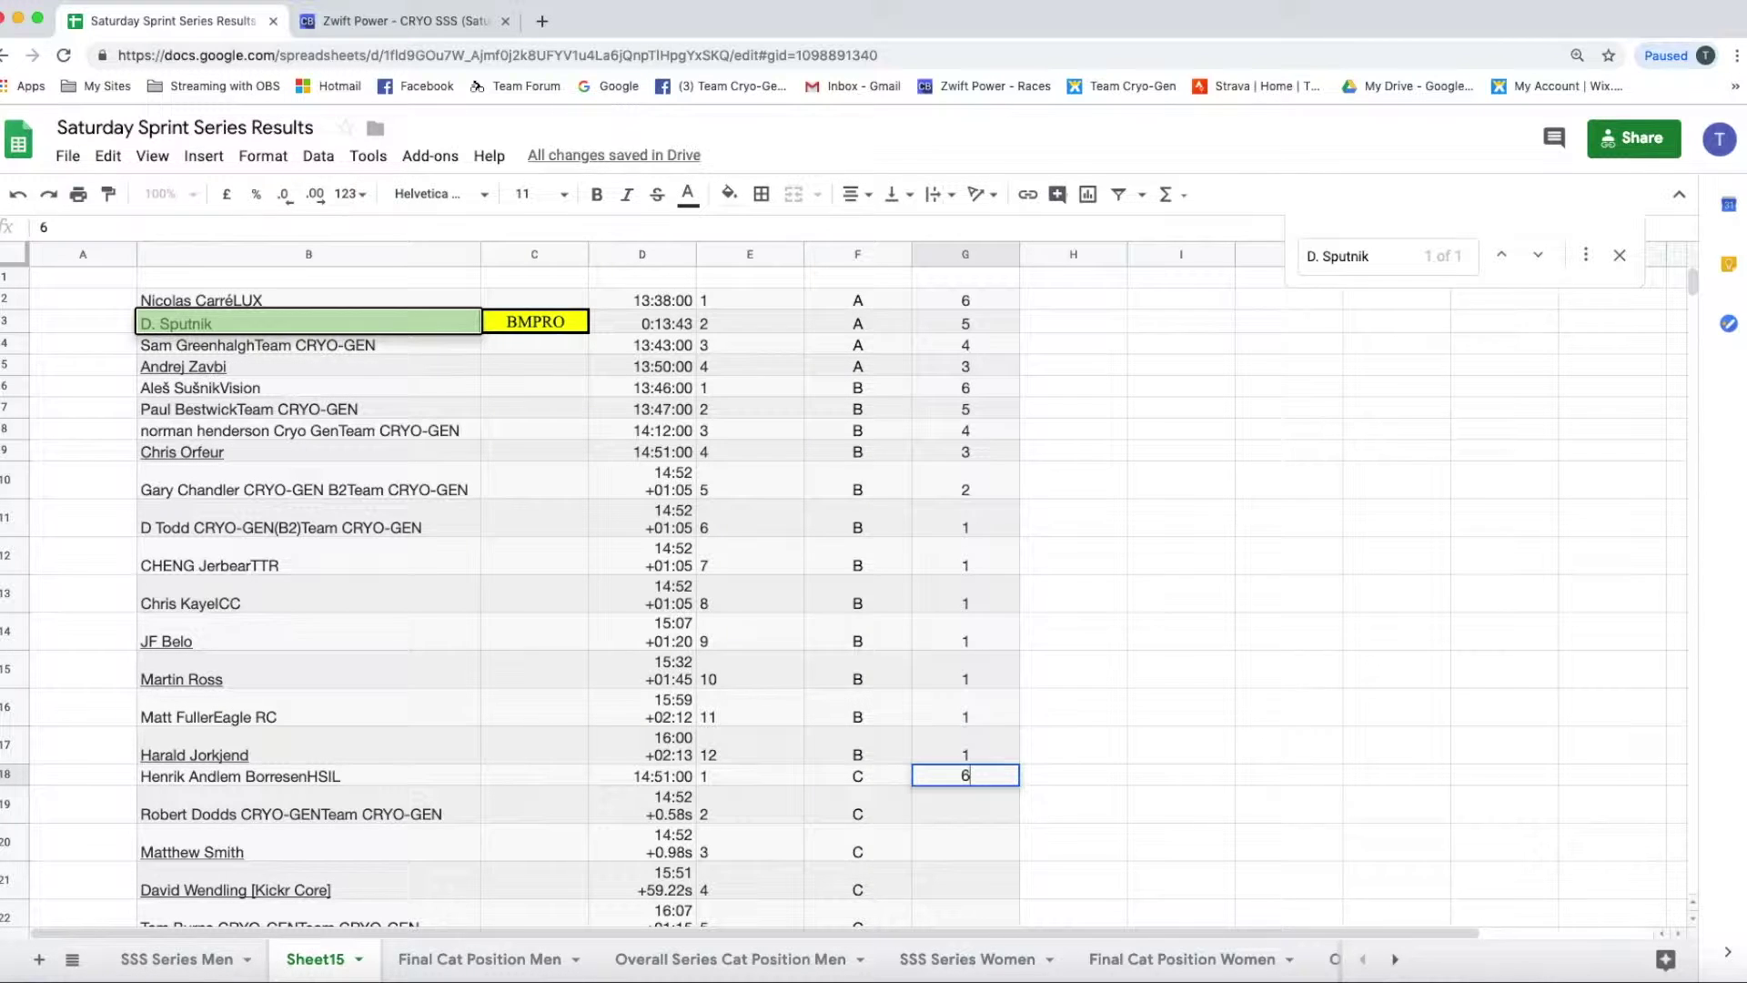
key(Return)
text(5)
key(Return)
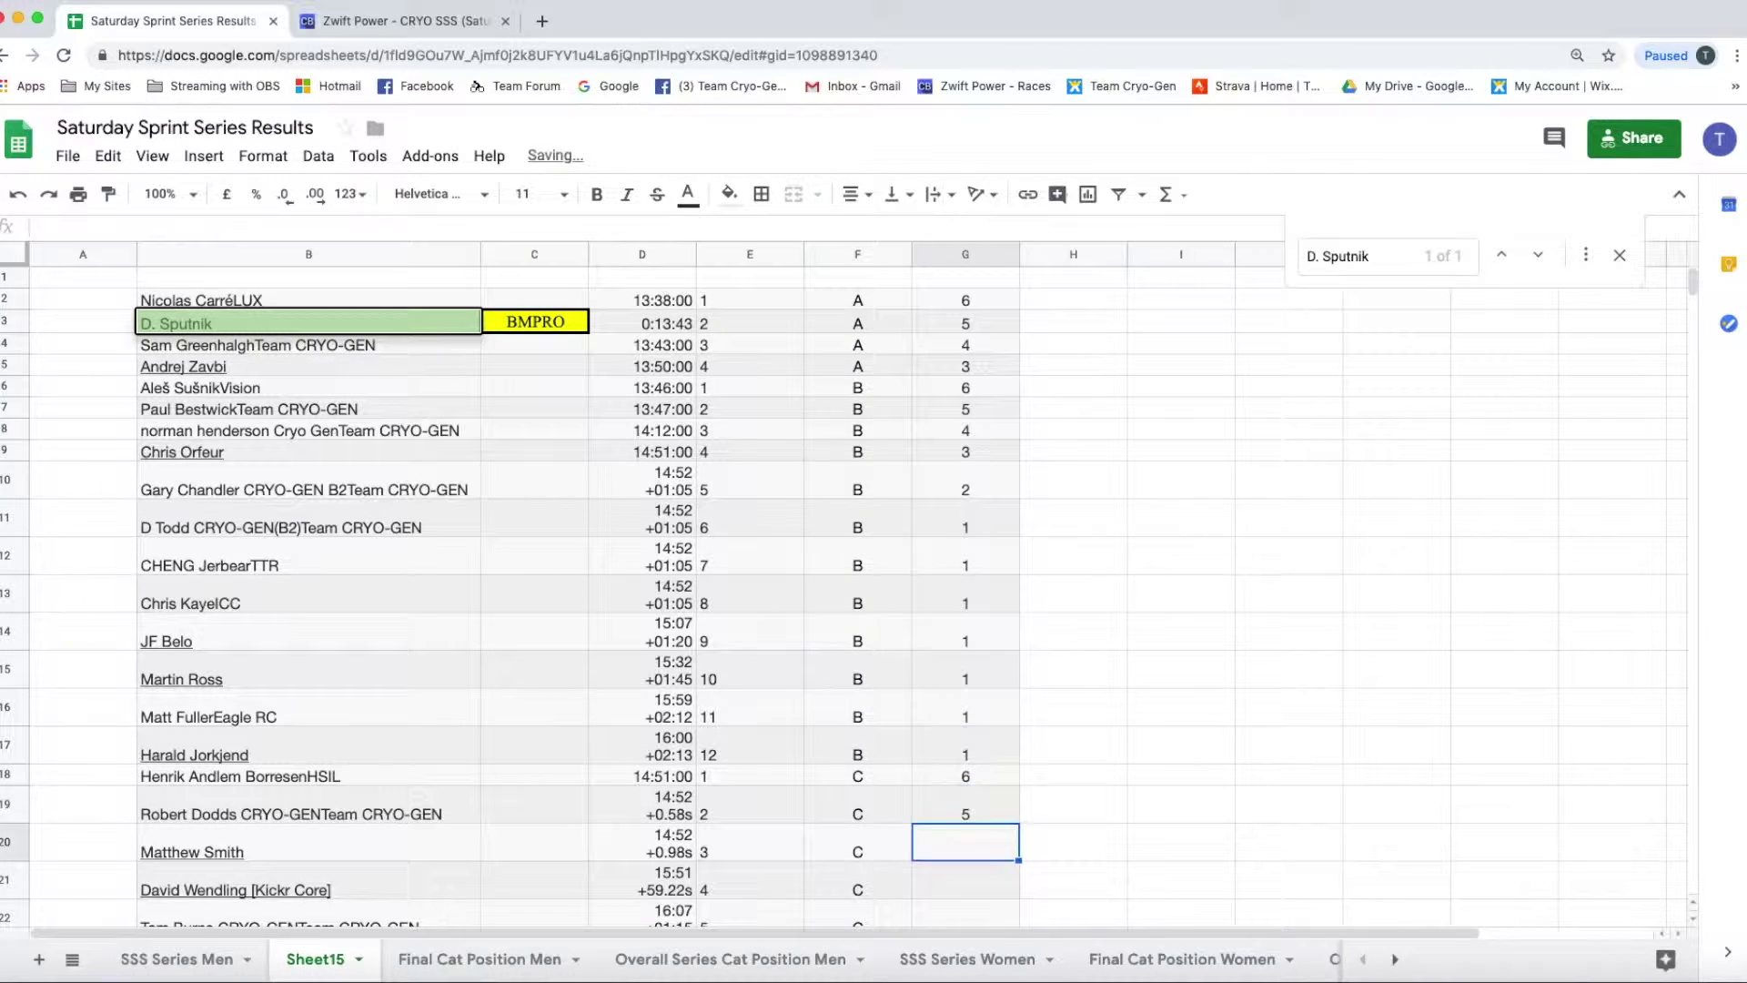
text(4)
key(Return)
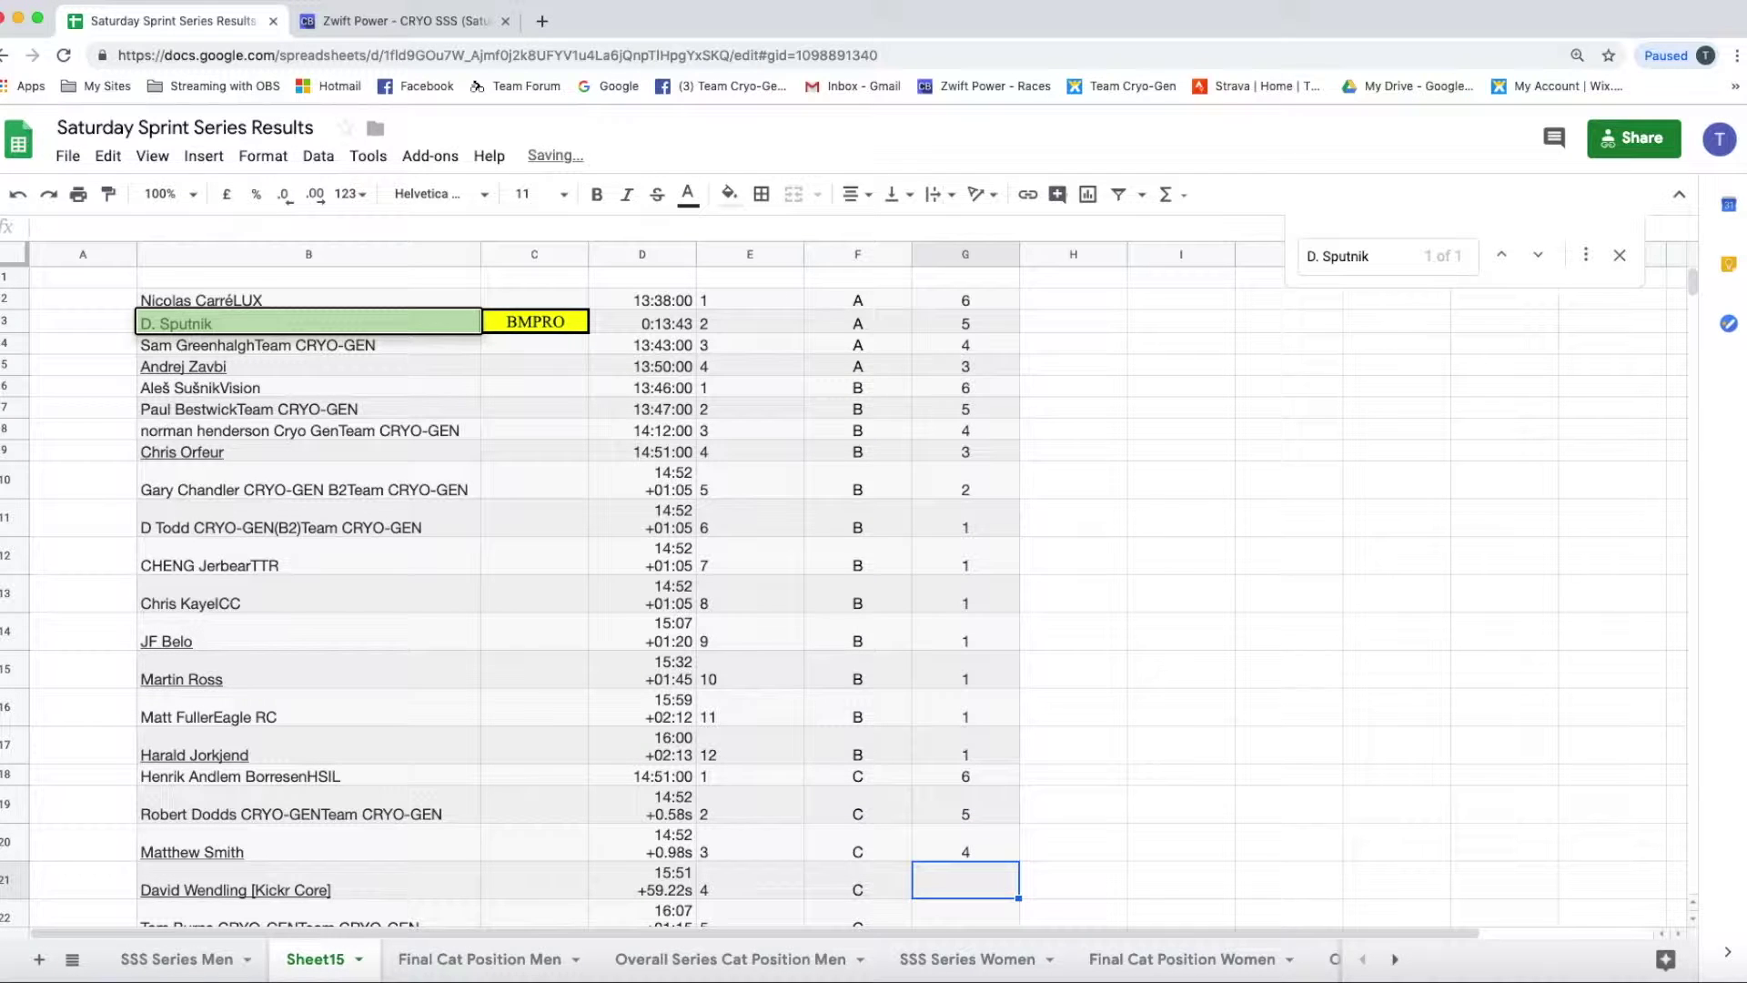
text(3)
key(Return)
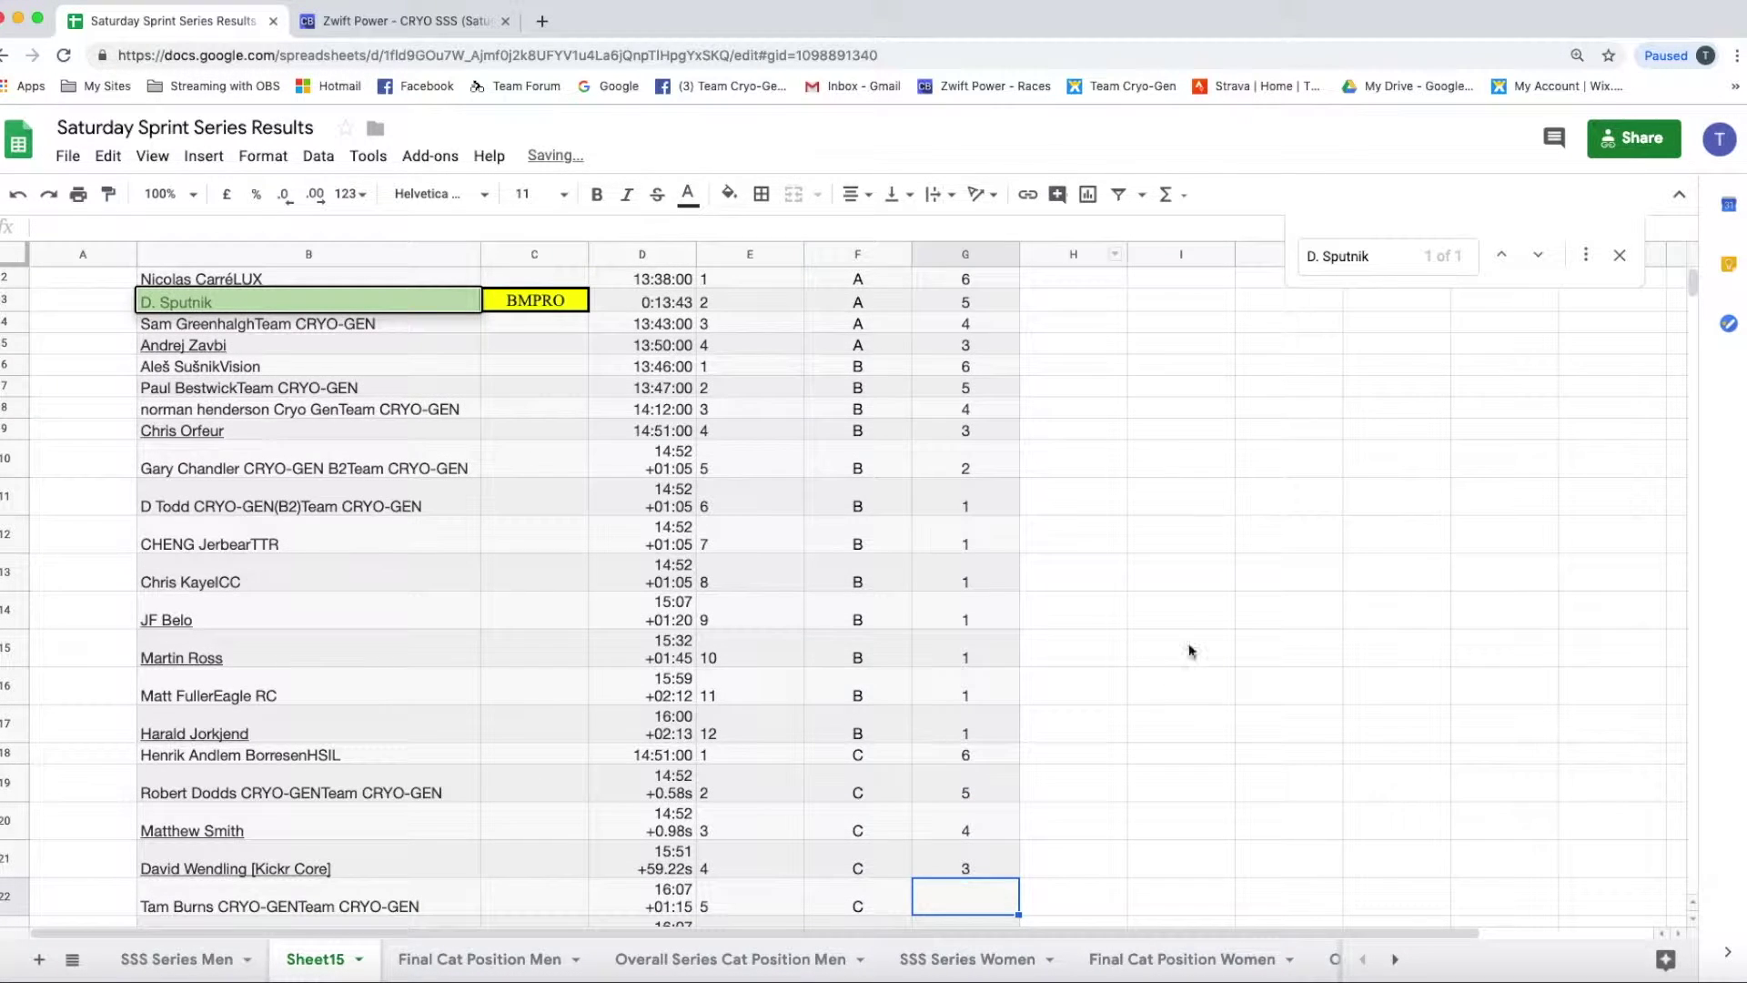
Step: Enter points 2, 1, 1 and 1 in G22:G25 for the remaining category C finishers
scroll(1129, 655, down, 5)
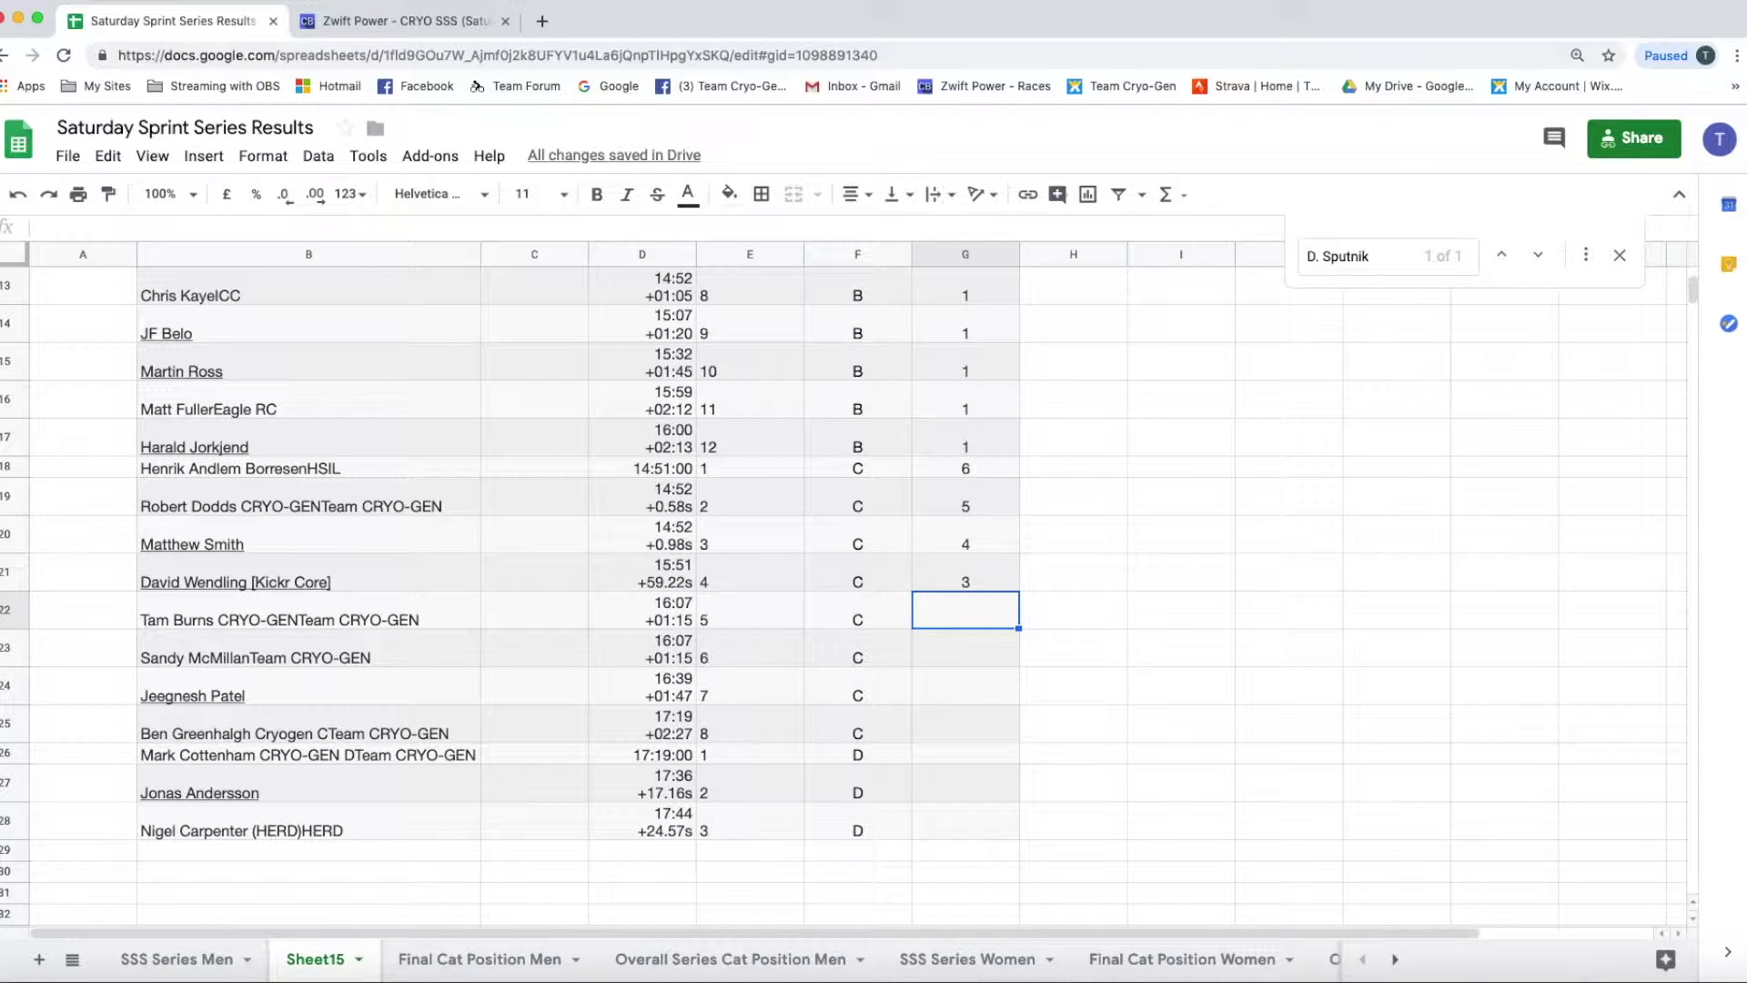
text(2)
key(Return)
text(1)
key(Return)
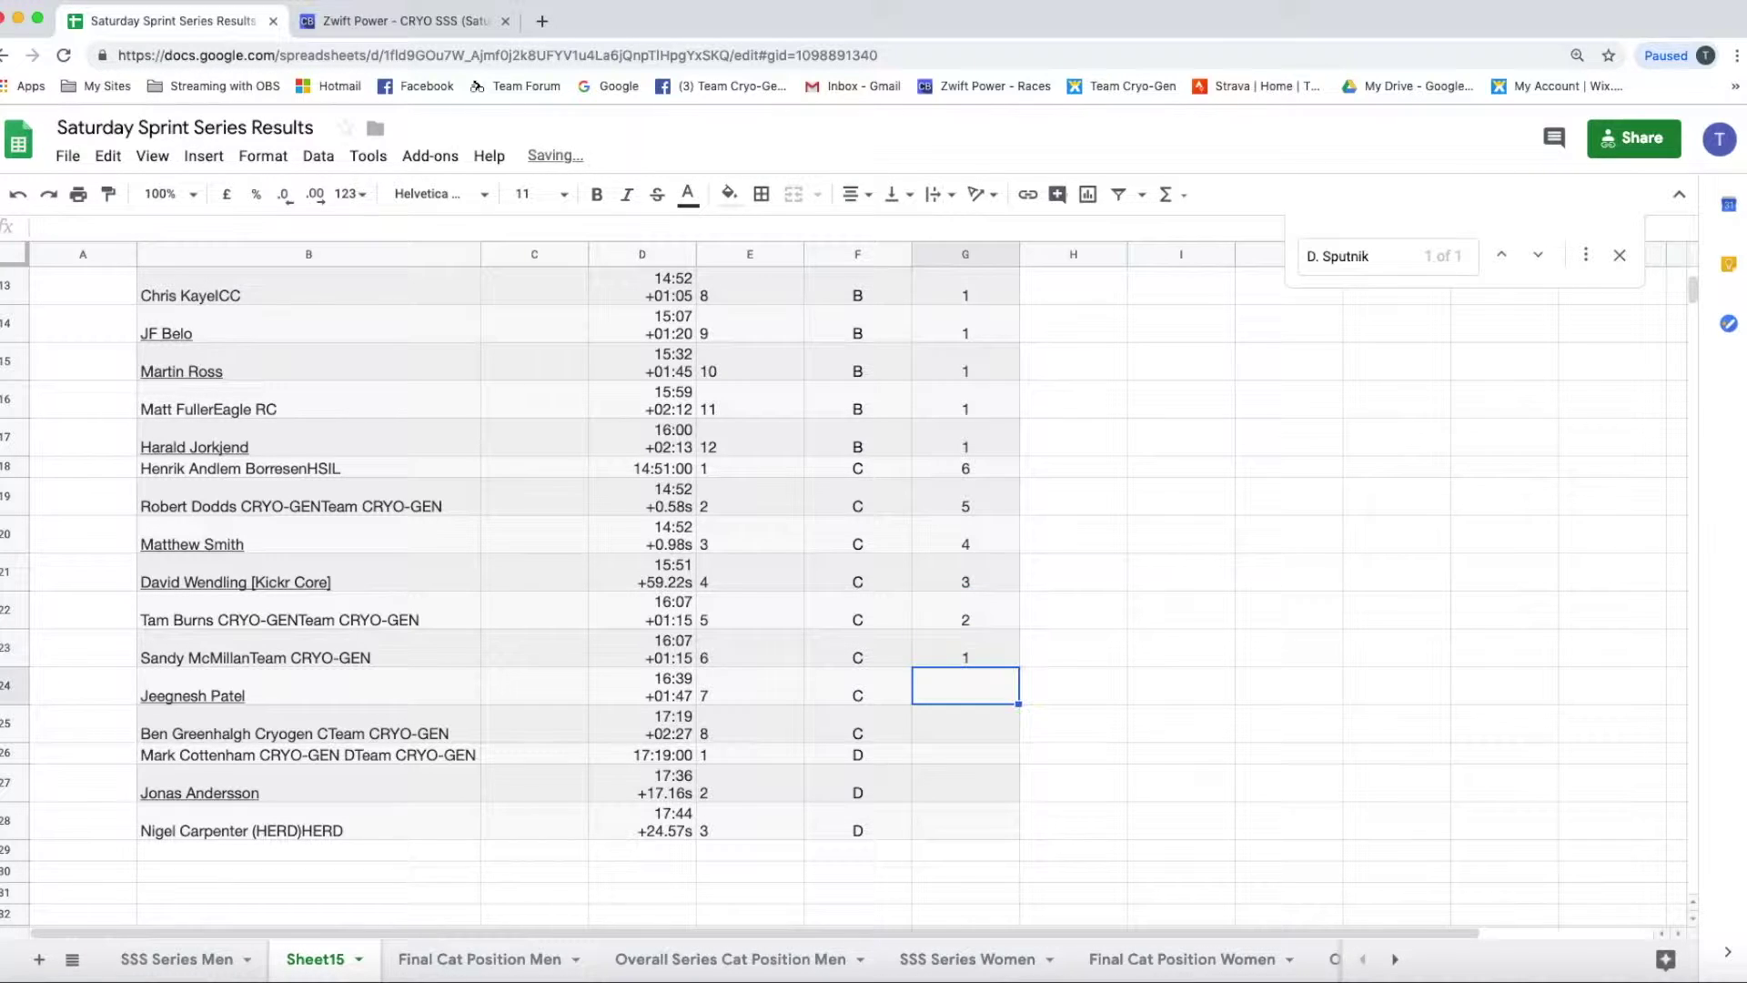
text(1)
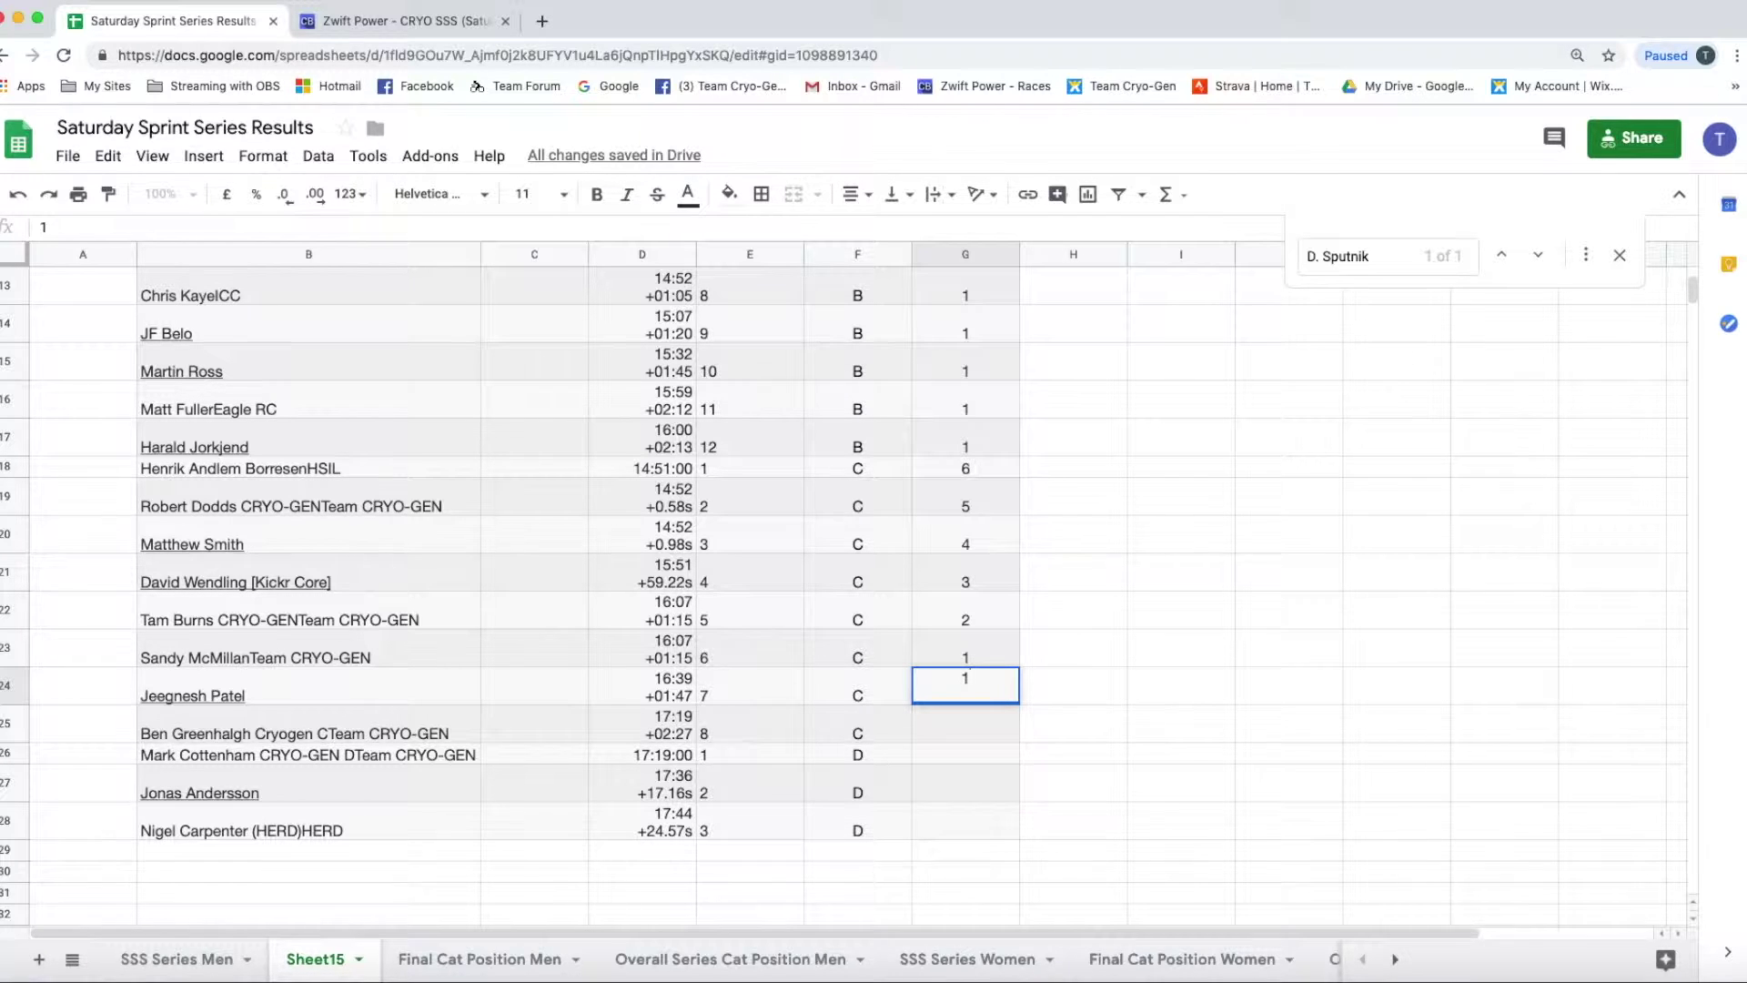
key(Return)
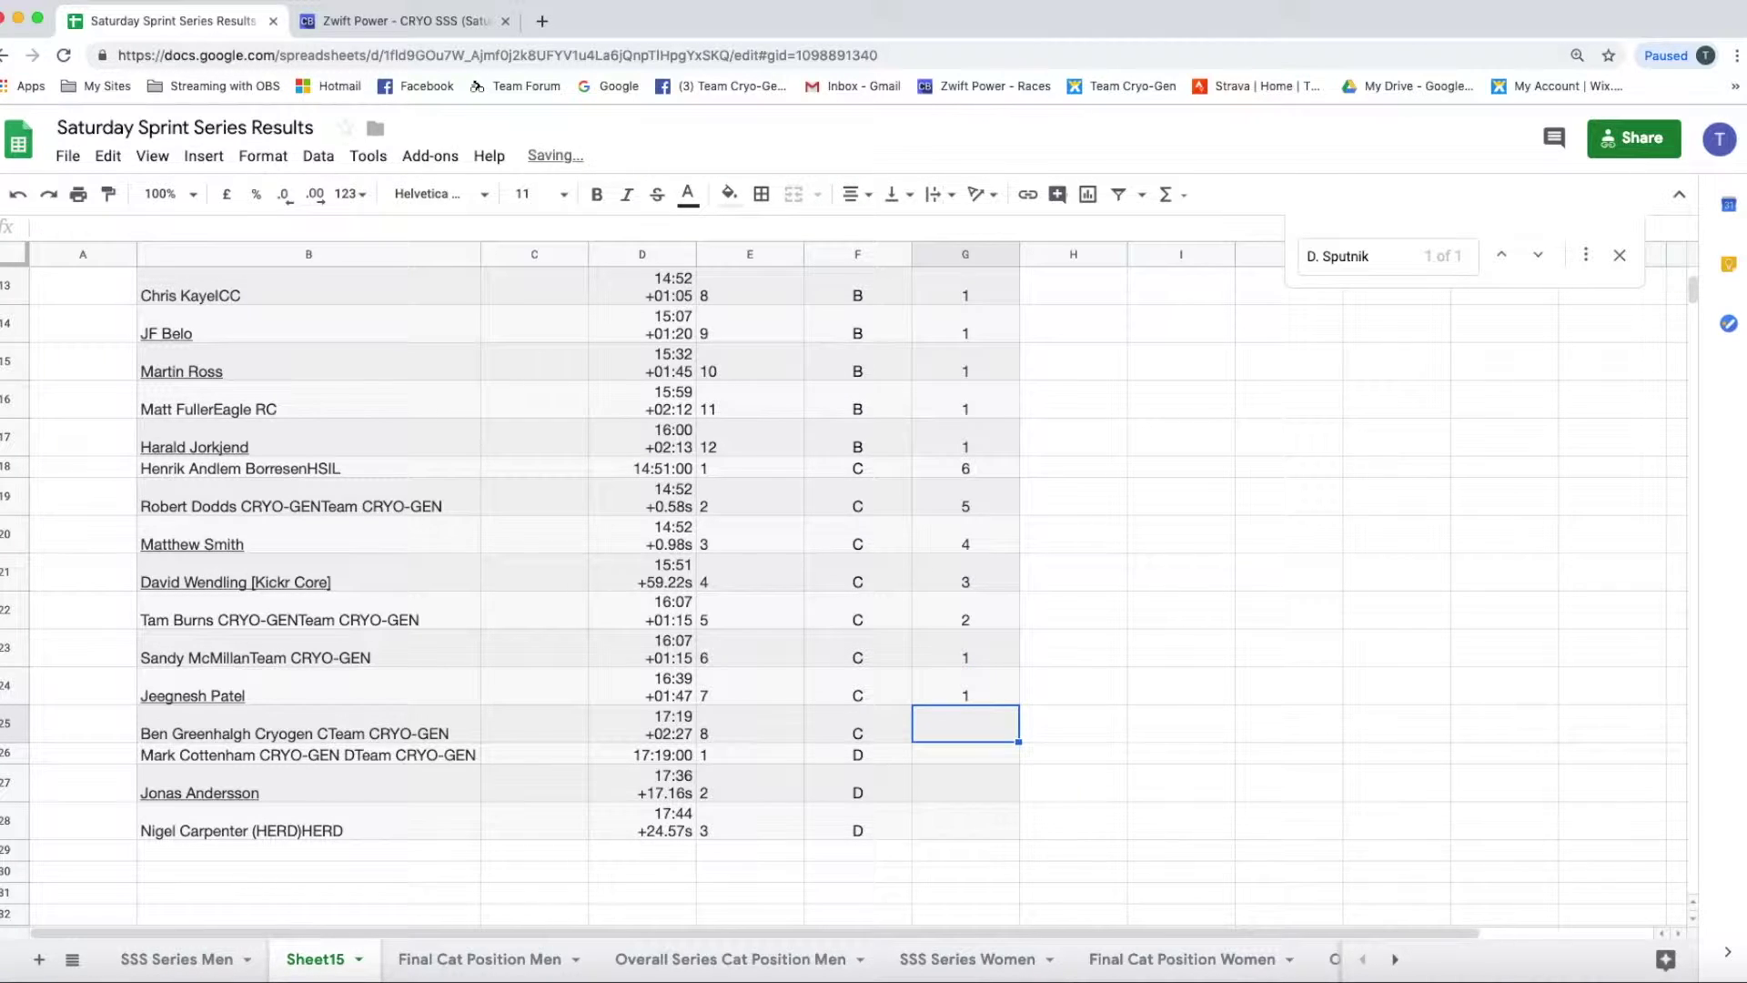
text(1)
key(Return)
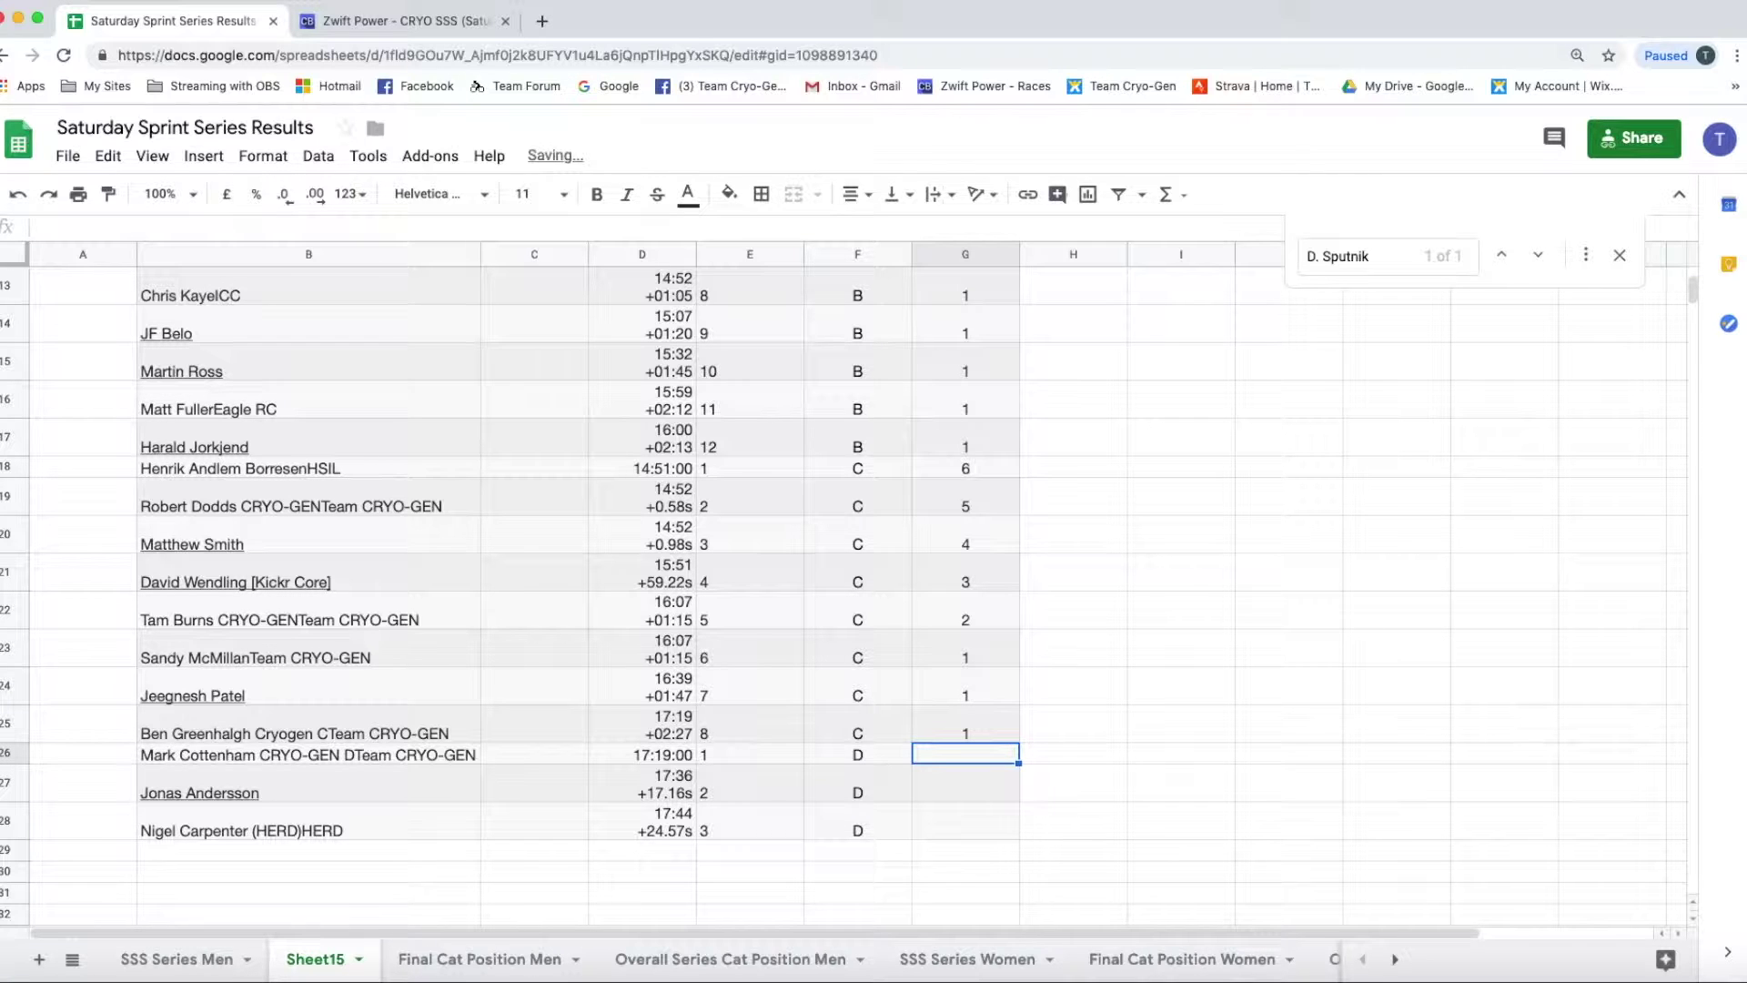
Step: Enter points 6, 5 and 4 in G26:G28 for the three category D finishers
text(6)
key(Return)
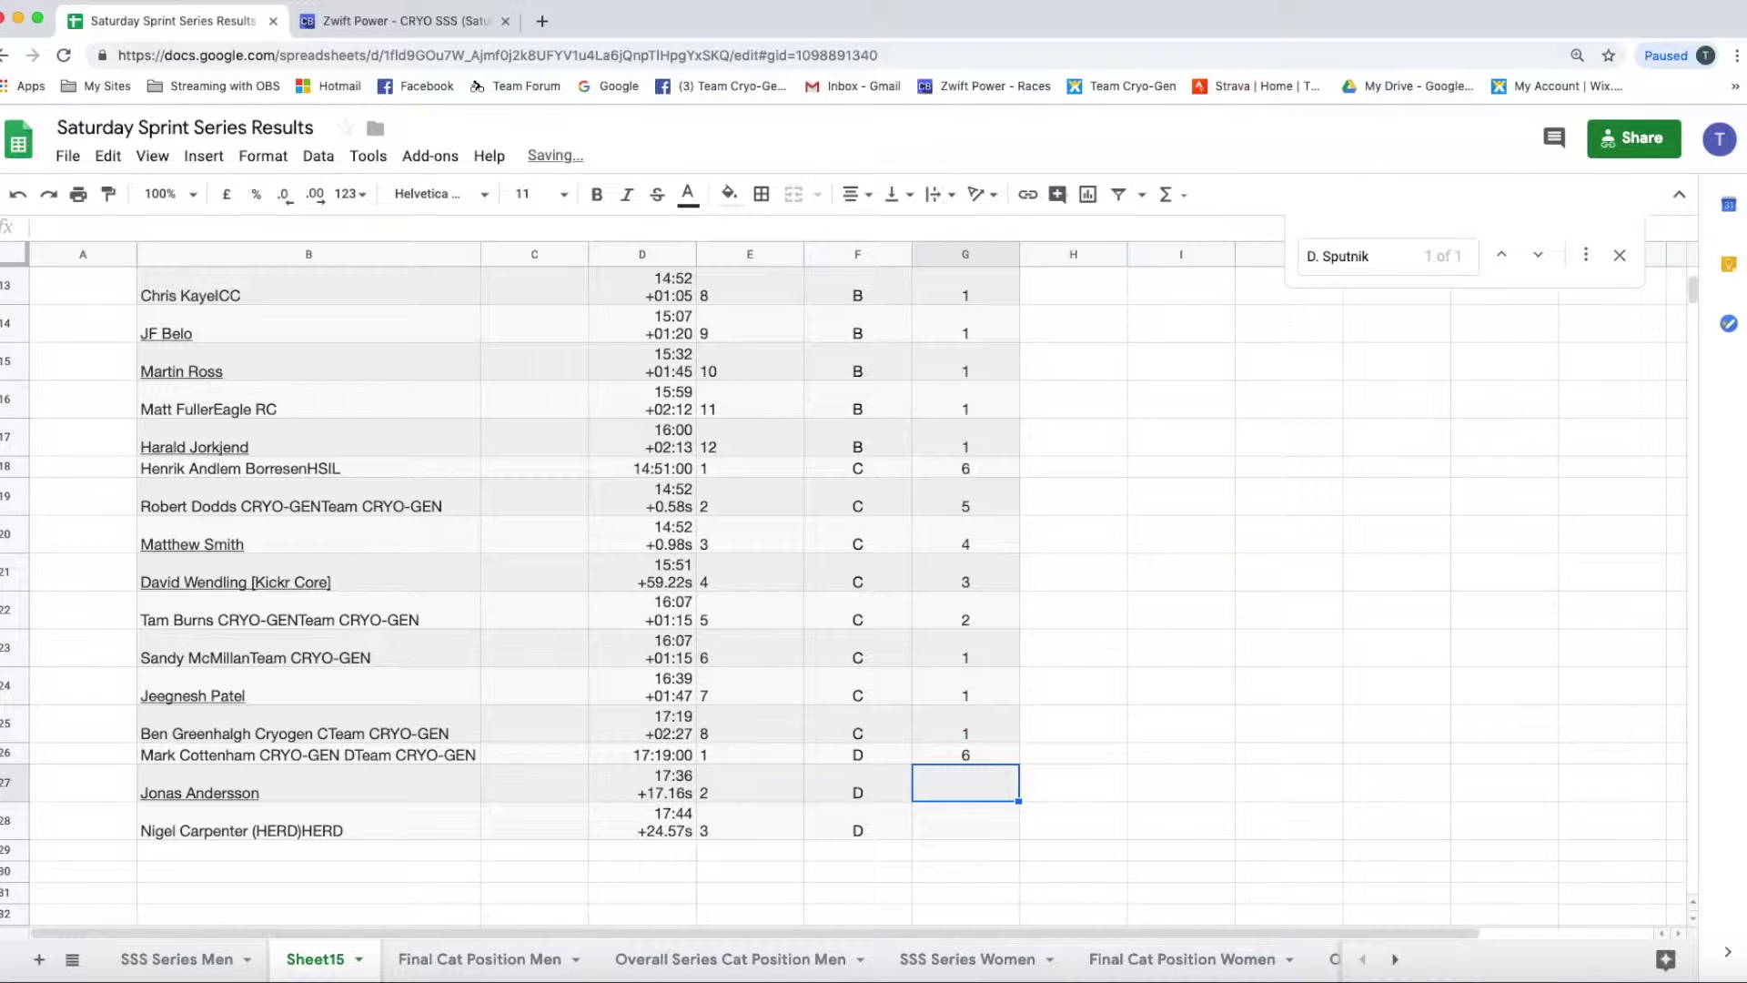
text(5)
key(Return)
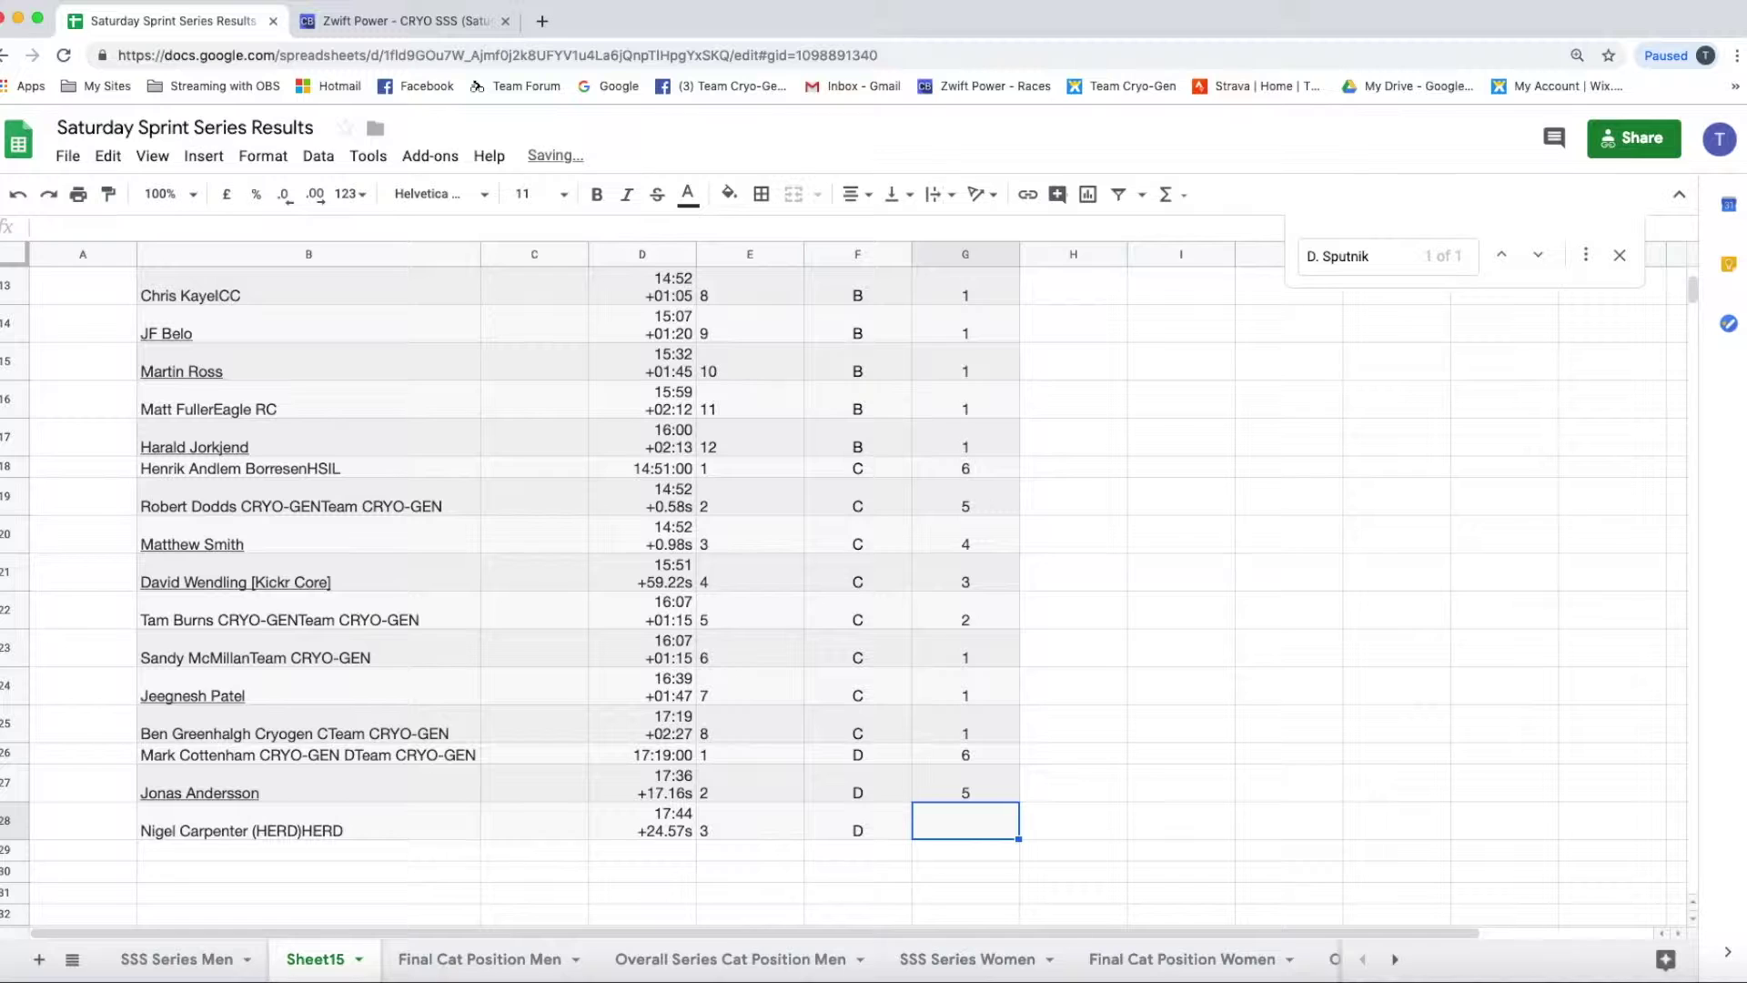
text(4)
key(Return)
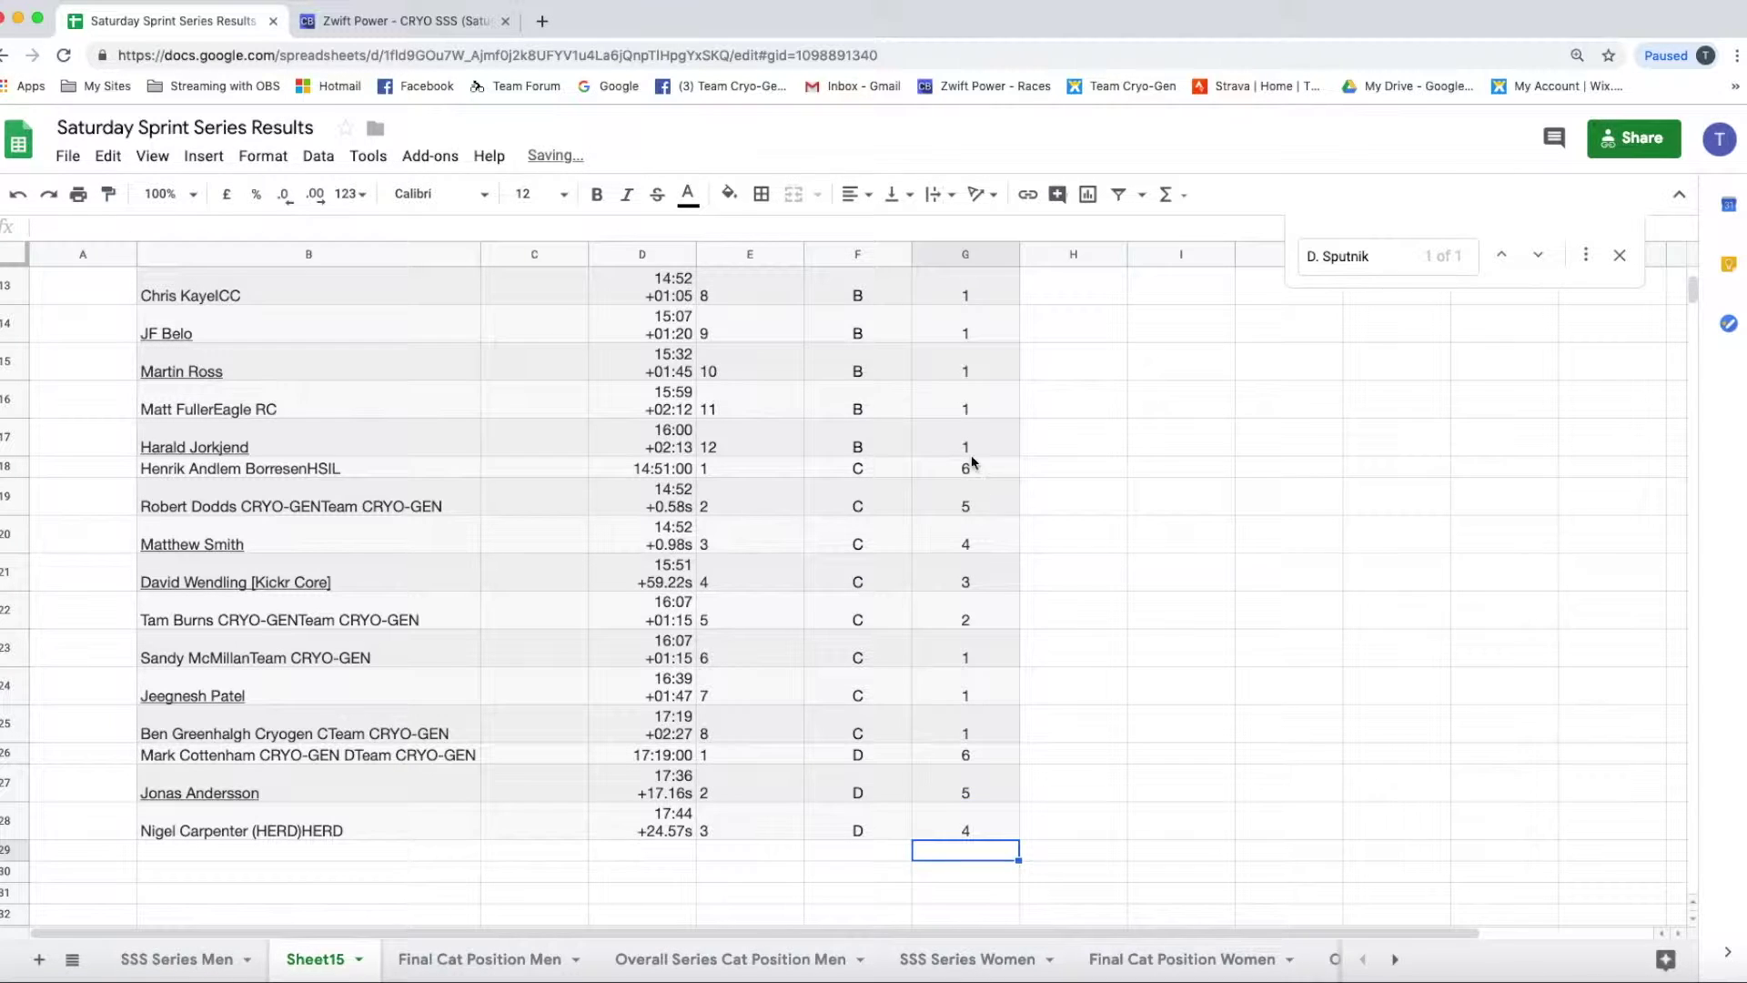
Step: Check the Race 6 column order on SSS Series Men, and move the Sheet15 points column ahead of category, into column F
scroll(777, 483, up, 6)
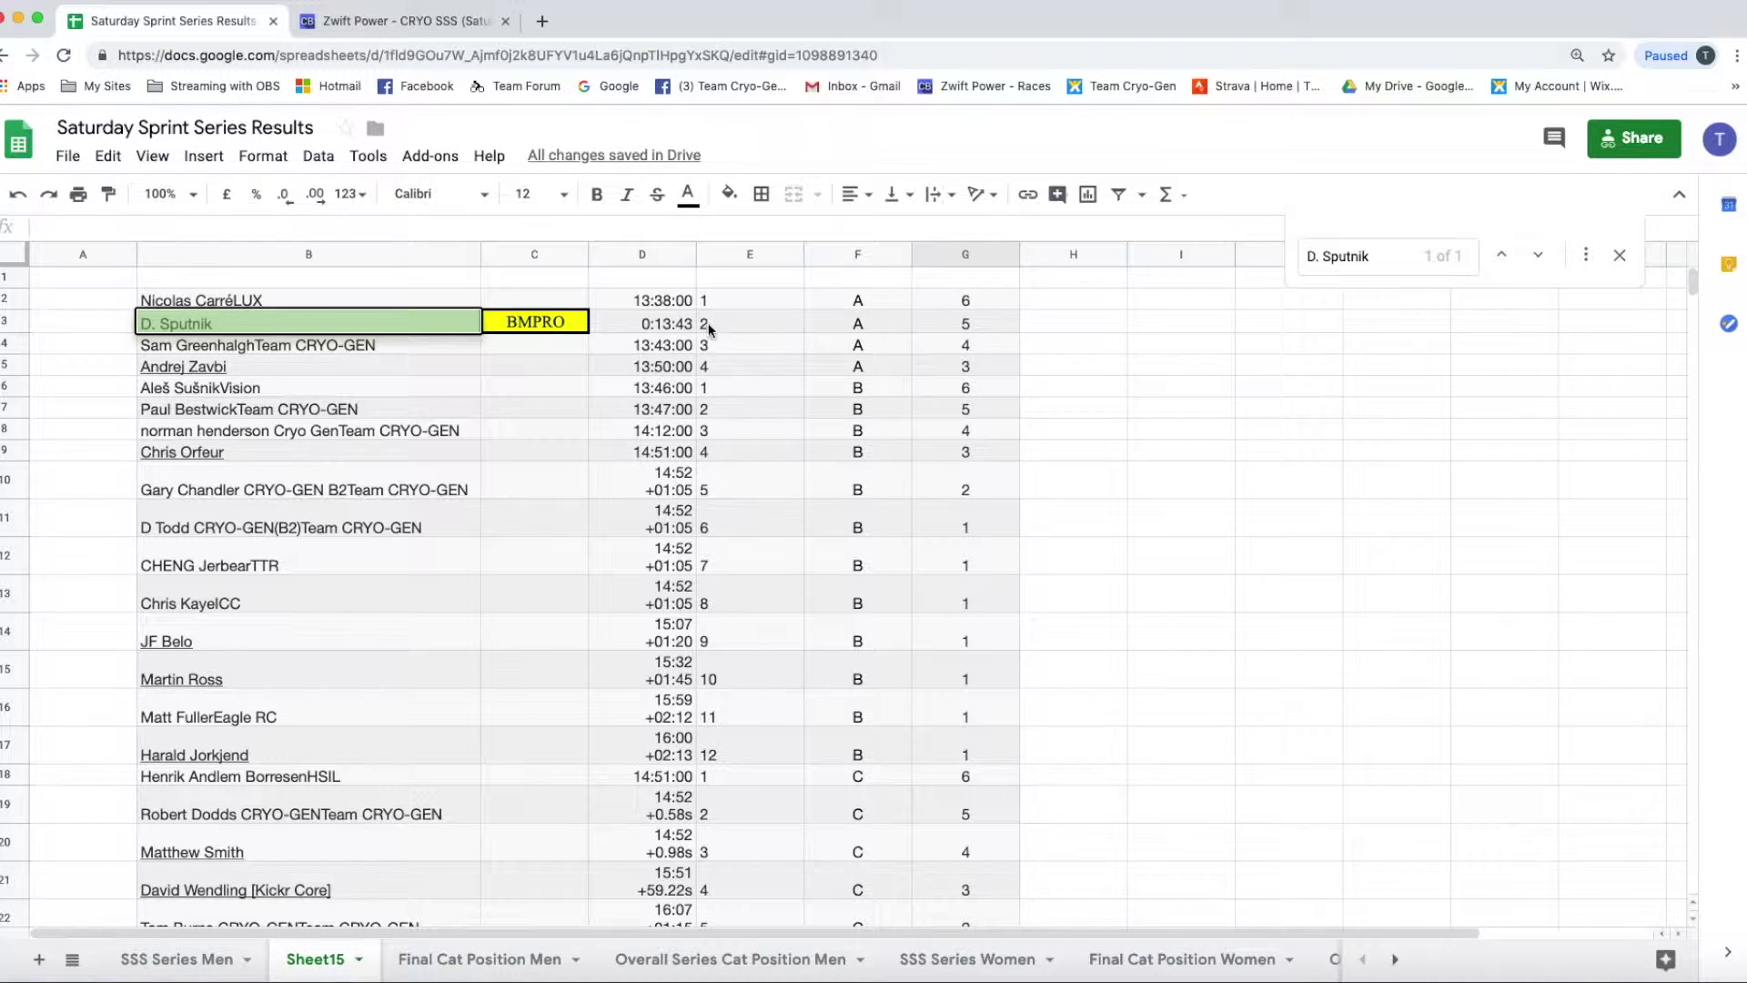
drag(681, 325, 967, 333)
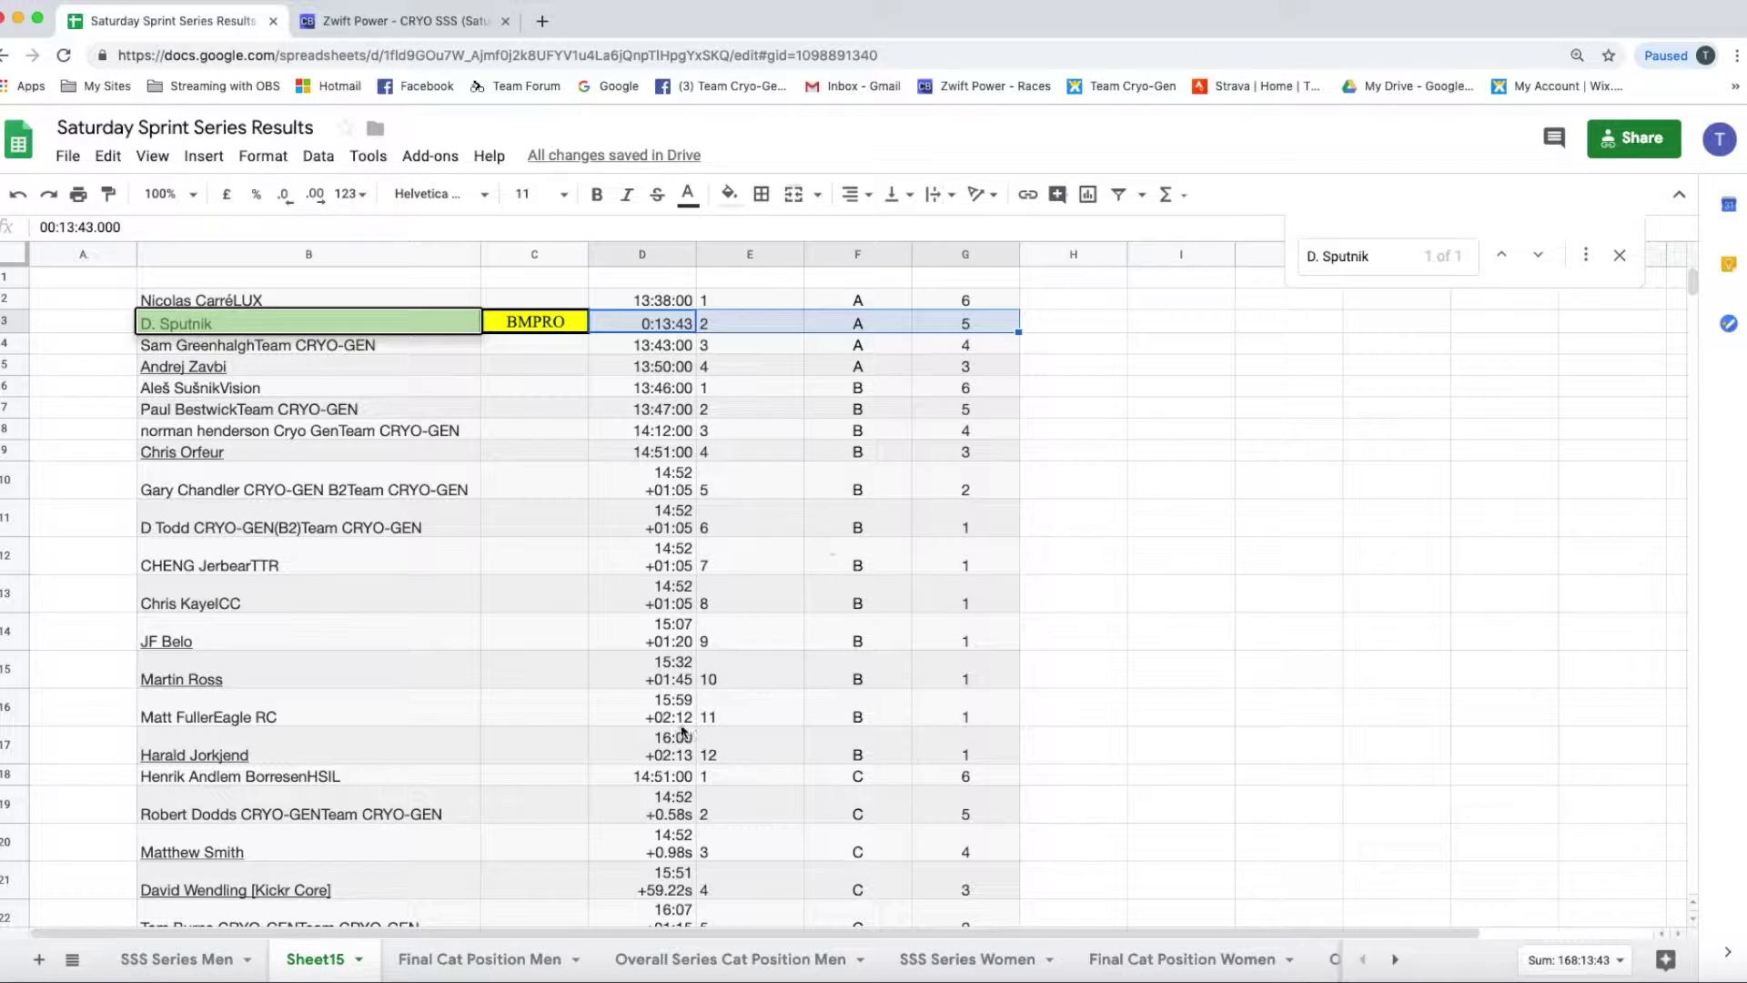
click(209, 961)
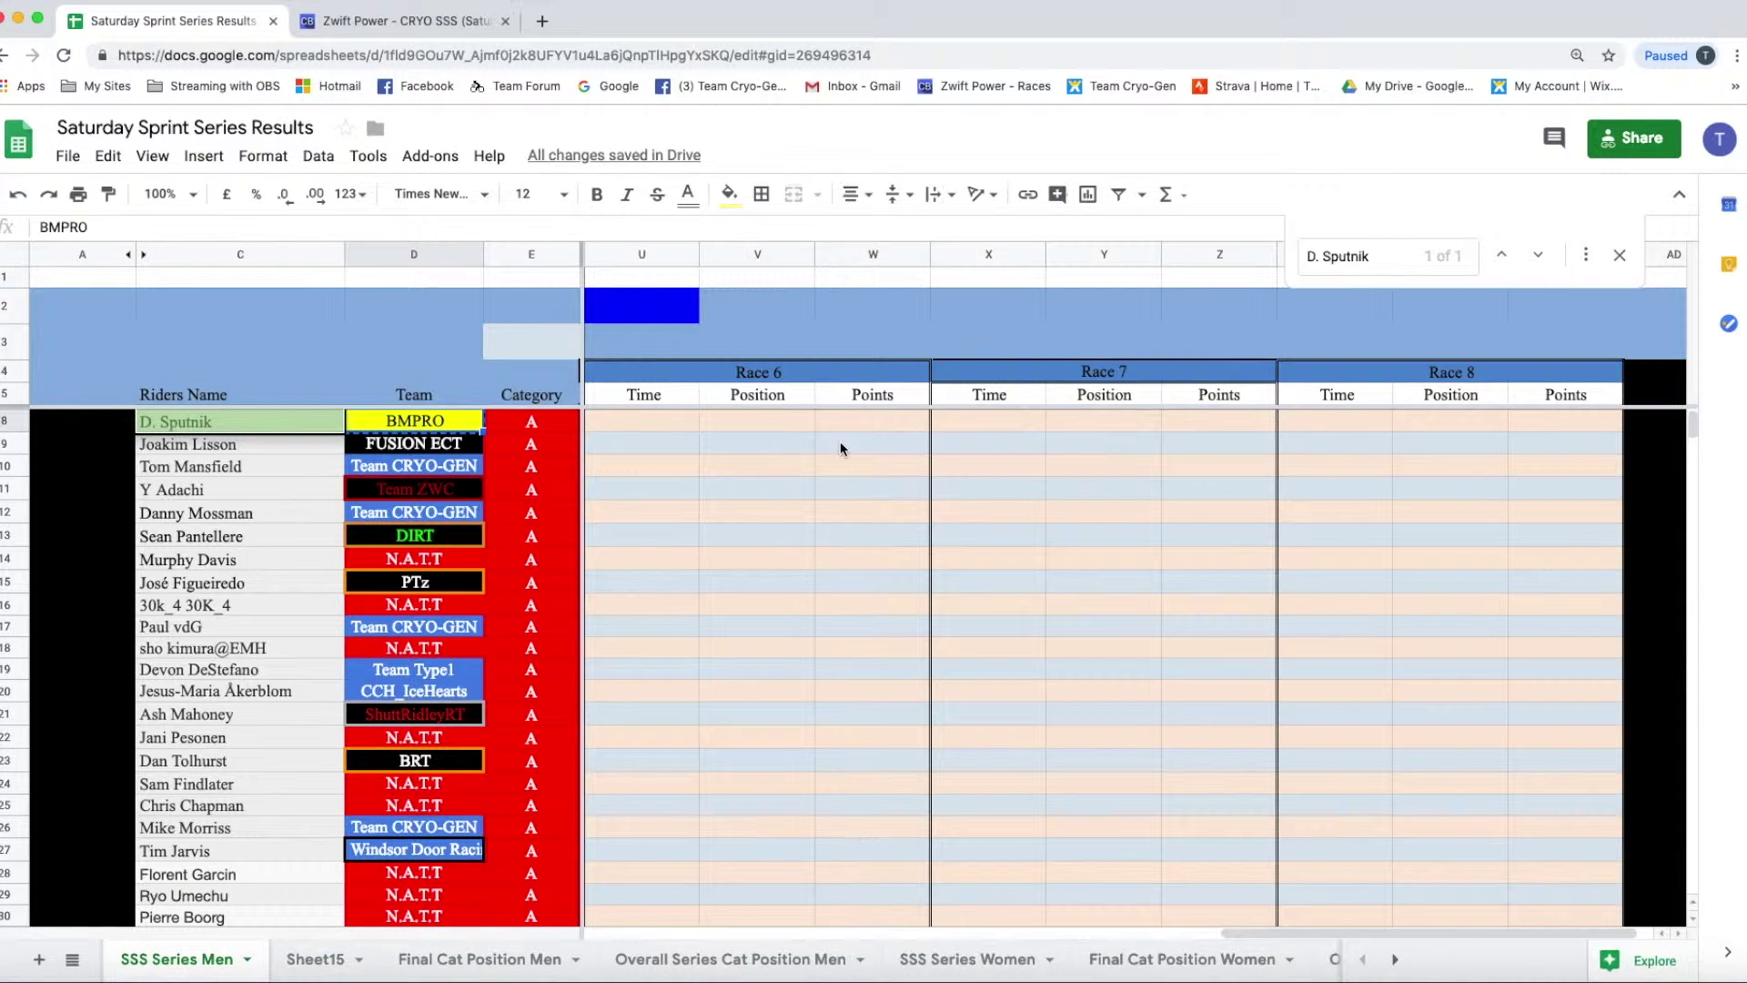
click(337, 963)
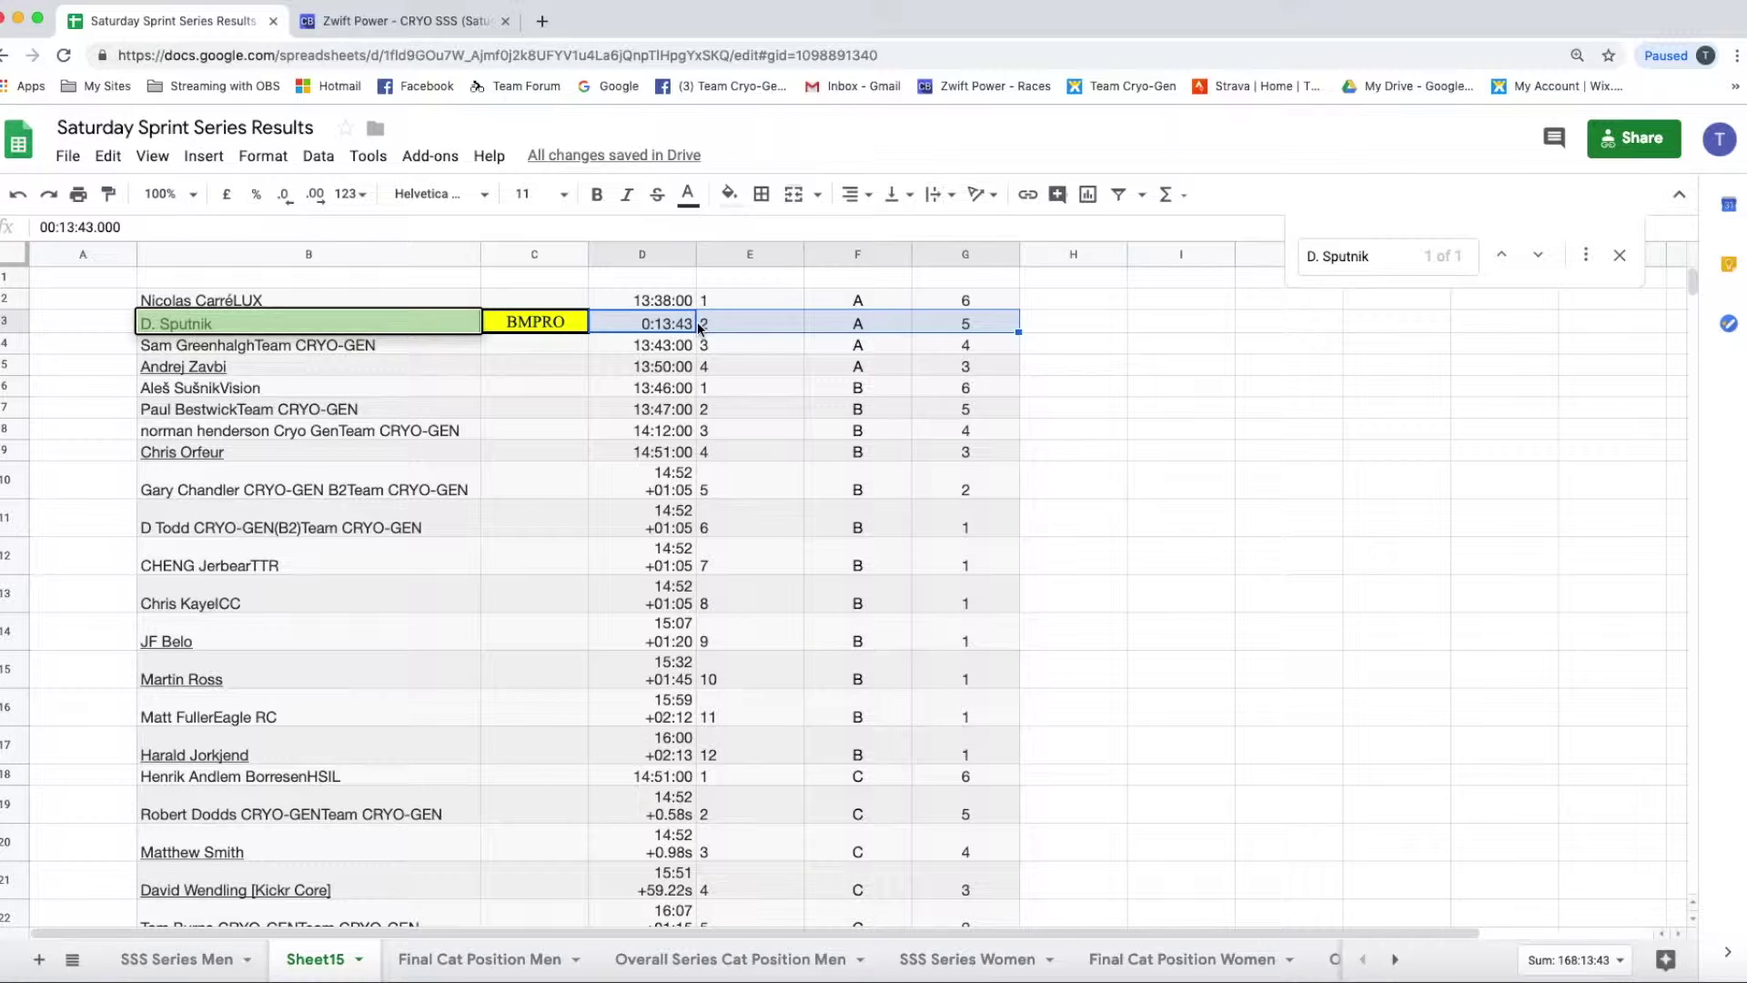
click(947, 255)
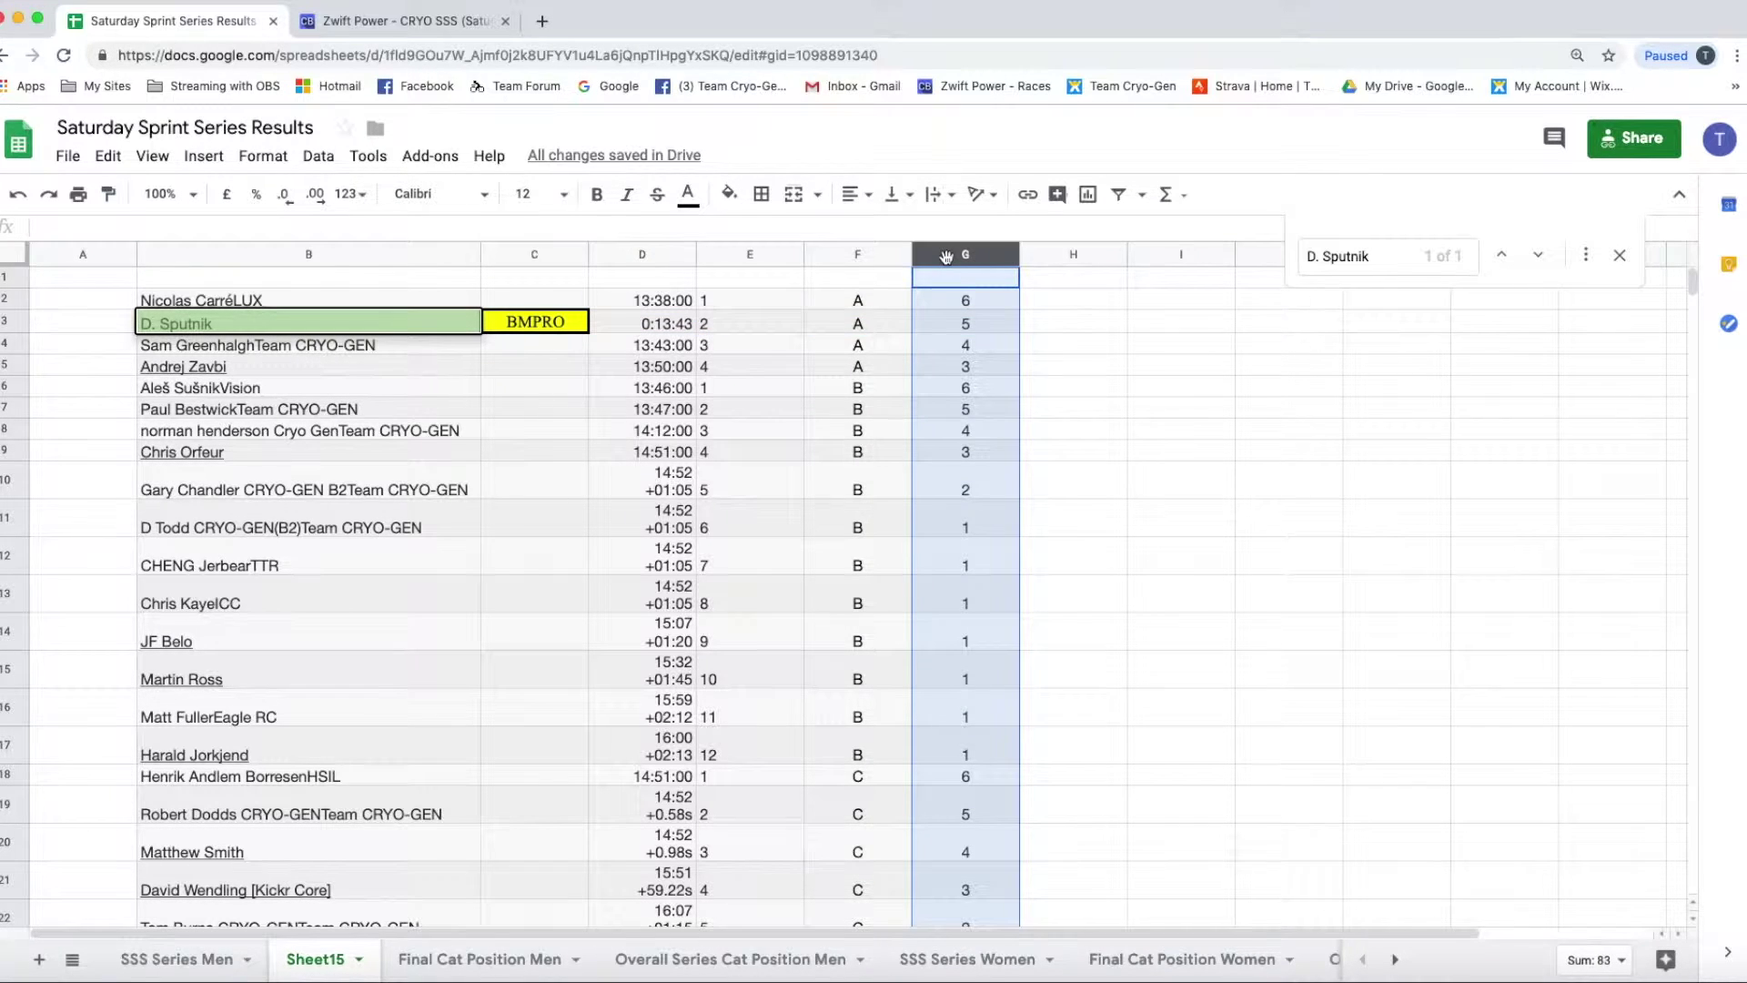
drag(944, 258, 866, 261)
drag(847, 362, 794, 456)
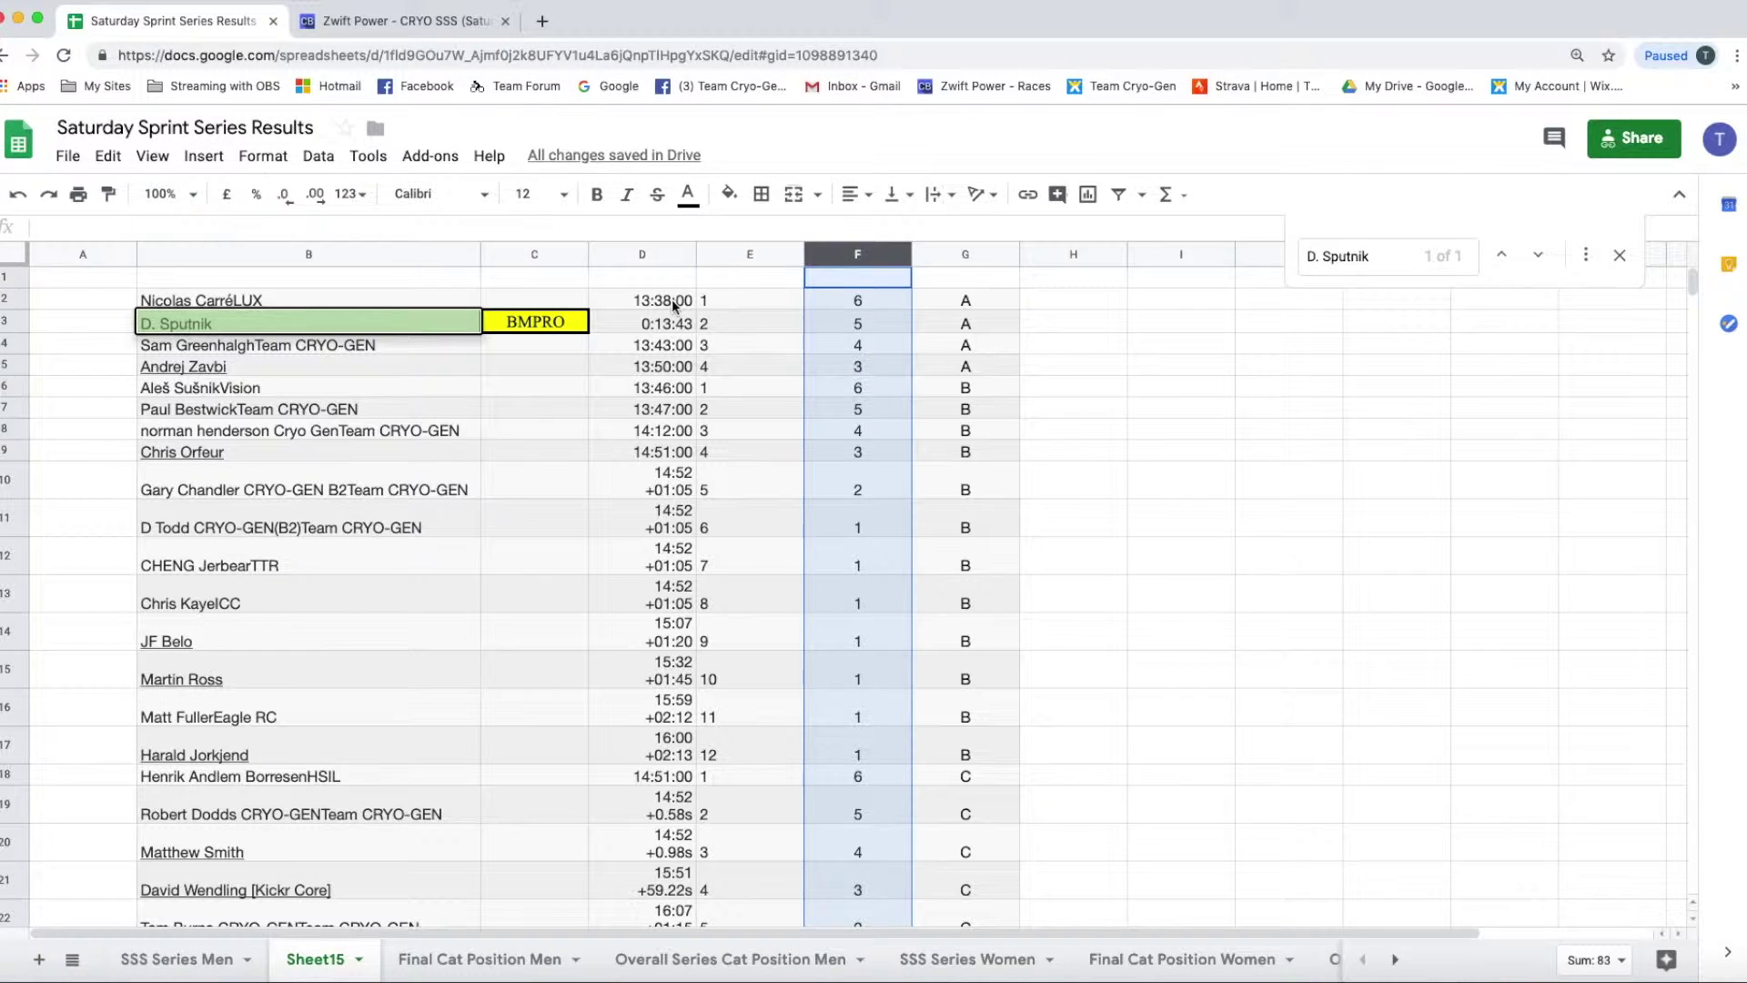
Step: Copy the time, position and points in D2:F2 of Sheet15 into the Race 6 cells U8:W8 on the SSS Series Men sheet
drag(671, 298, 831, 302)
right_click(833, 308)
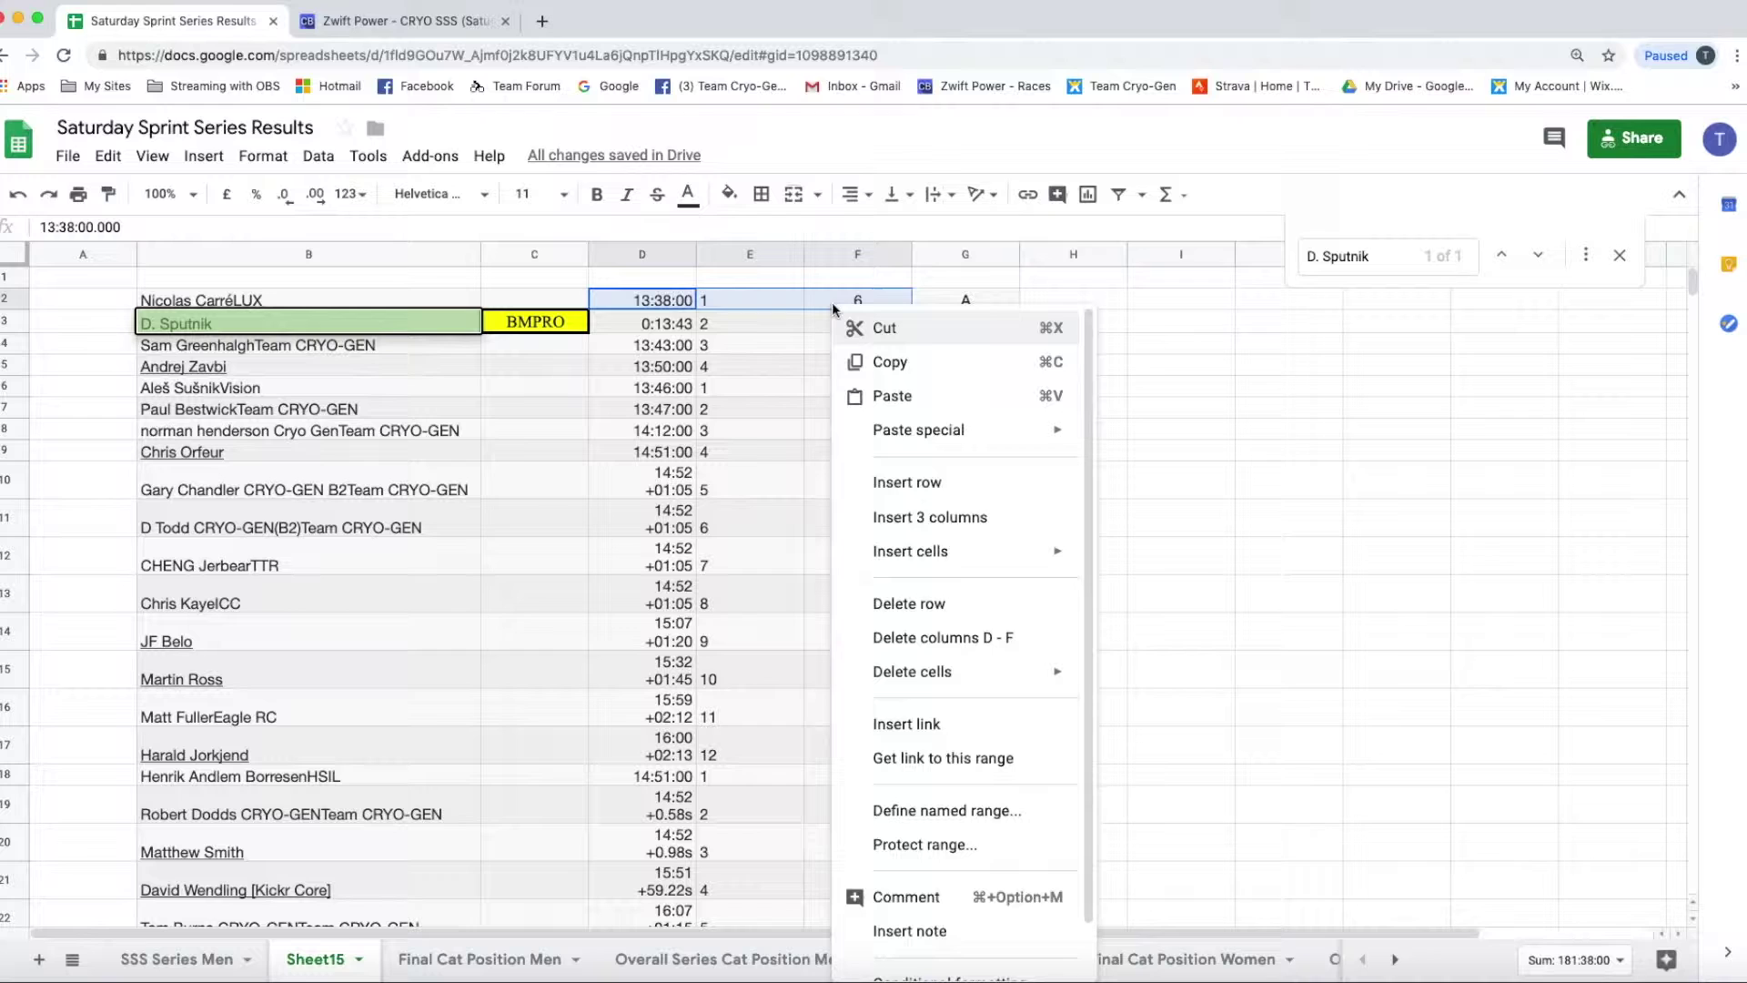
click(887, 362)
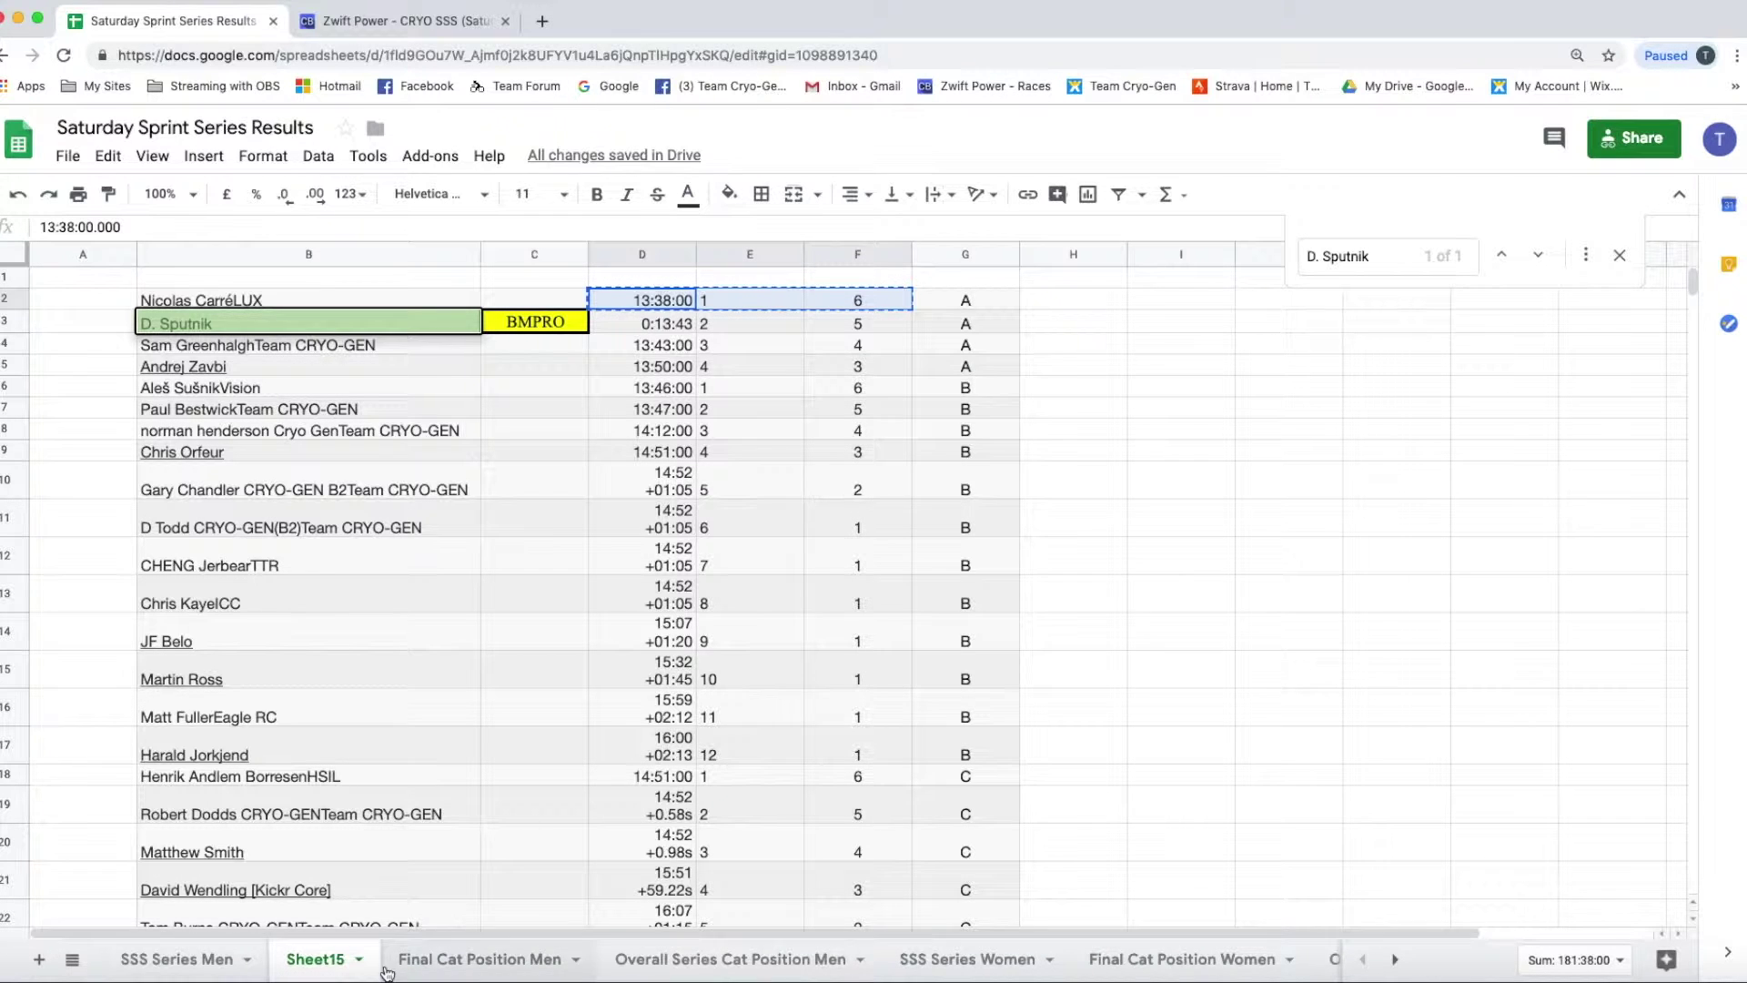
click(176, 959)
click(641, 420)
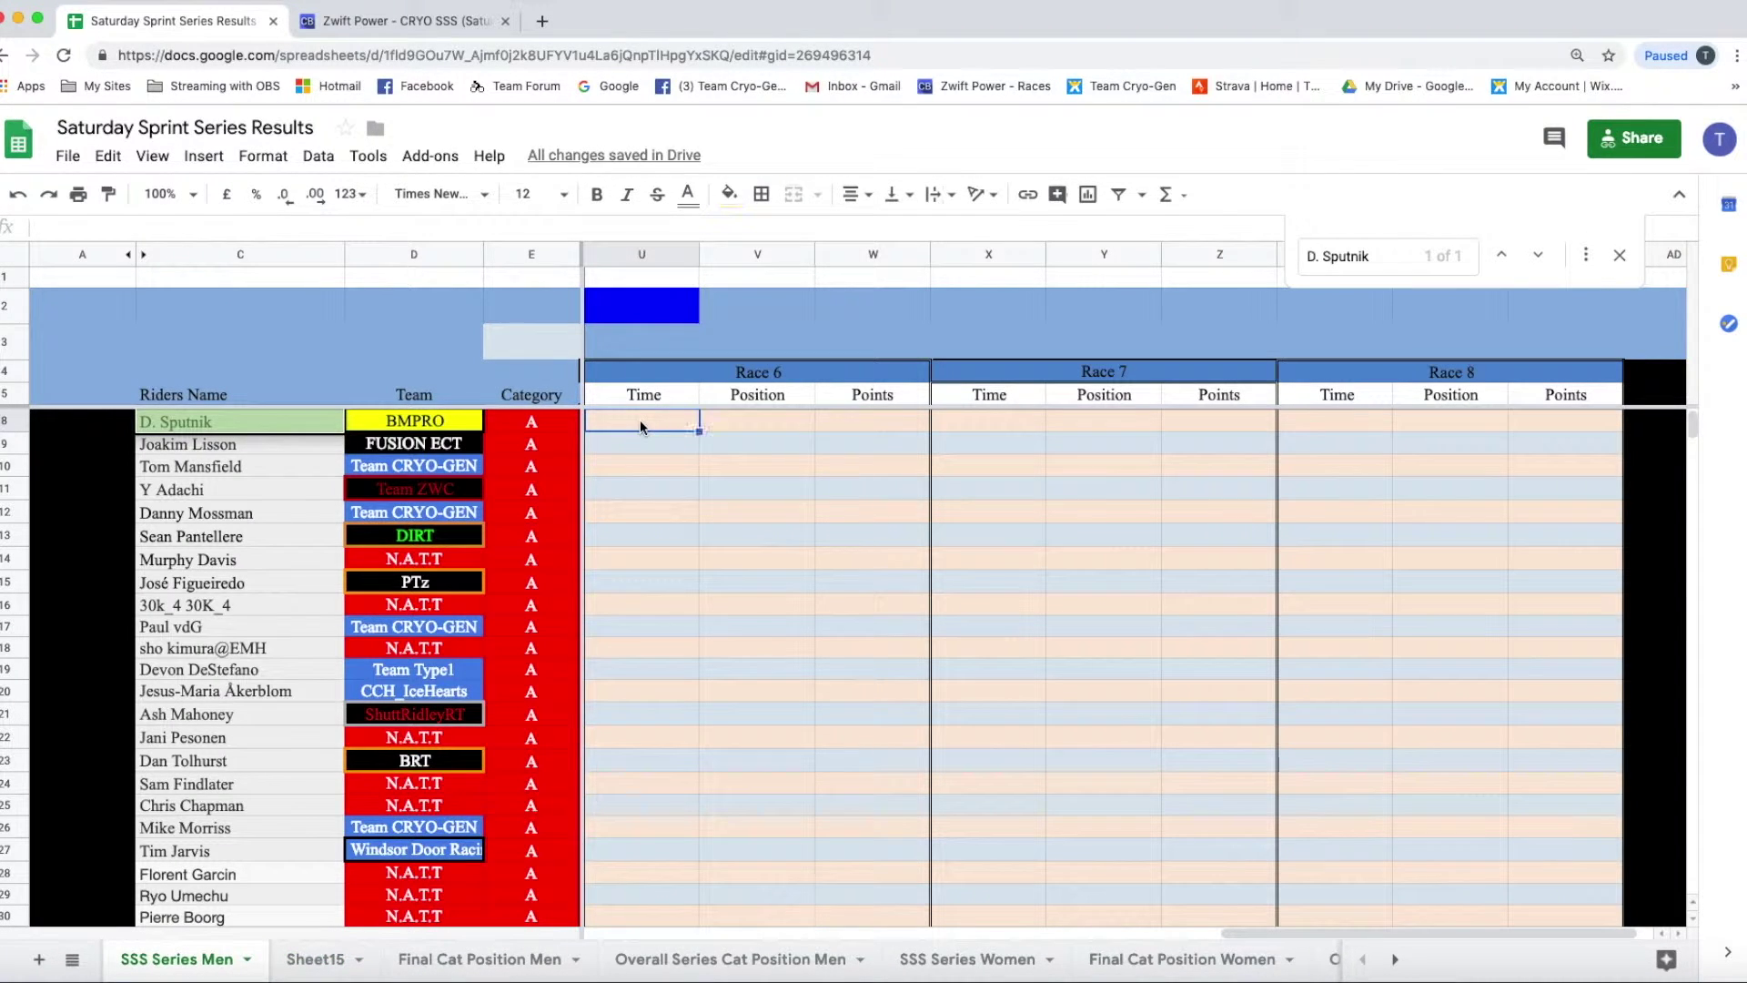
right_click(640, 420)
click(699, 511)
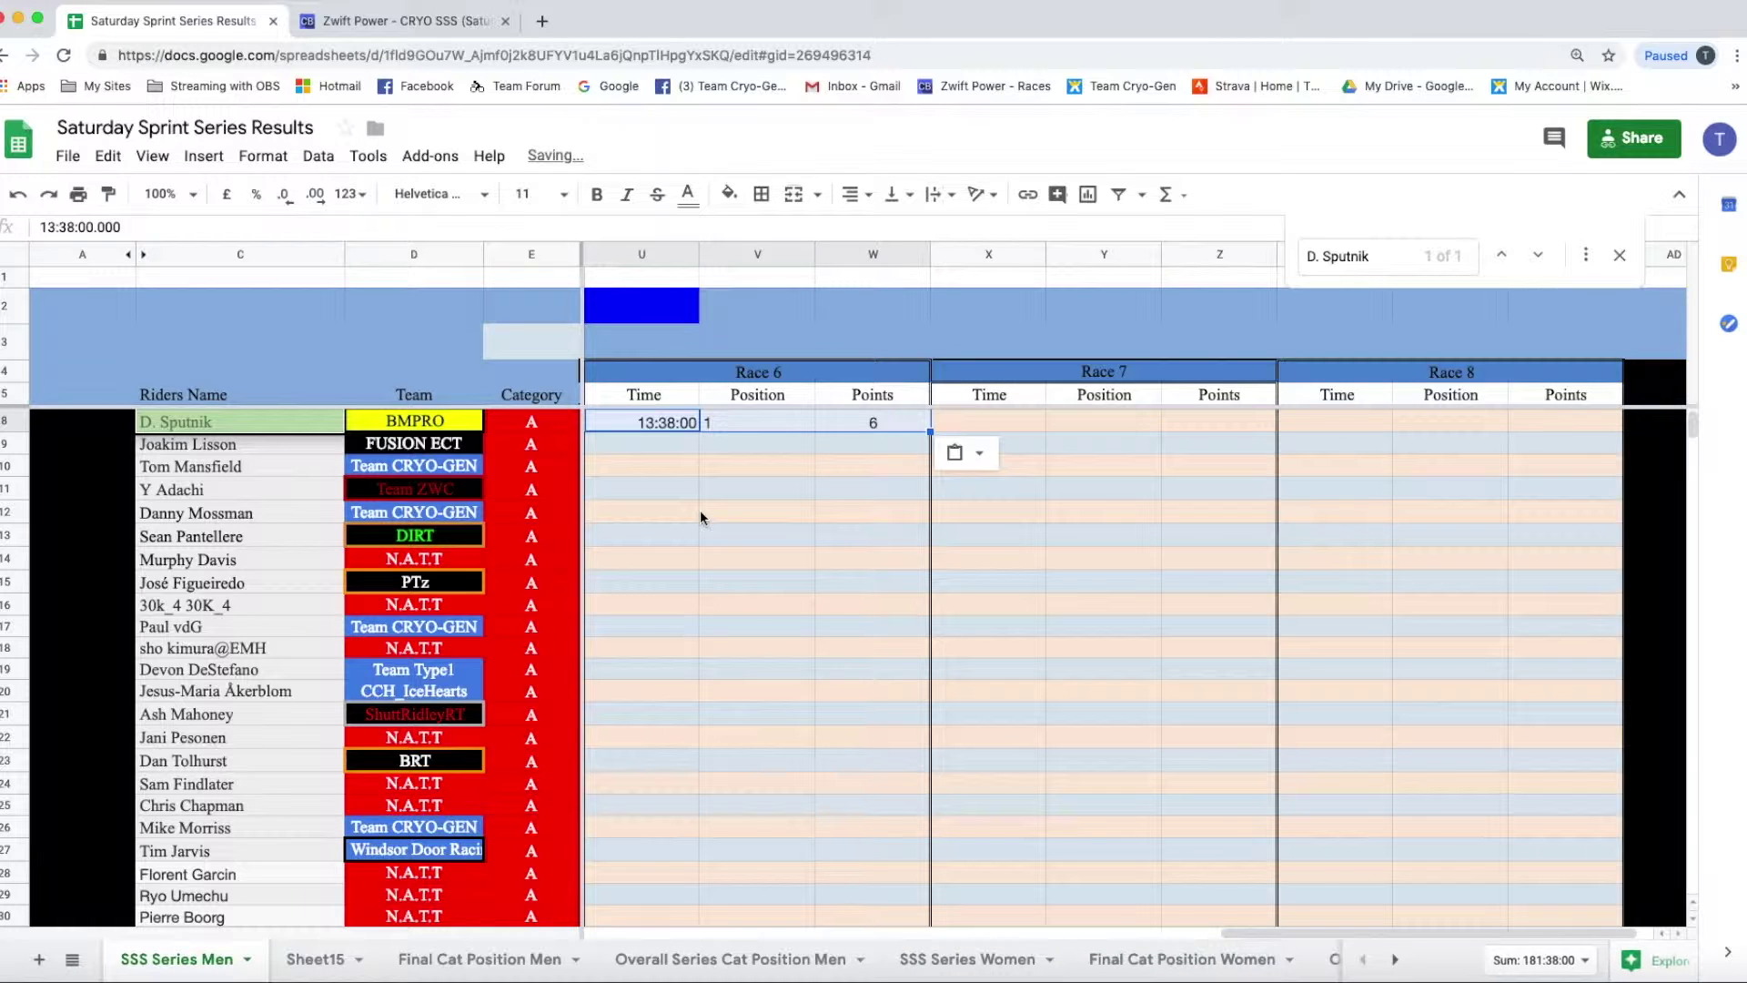
click(698, 515)
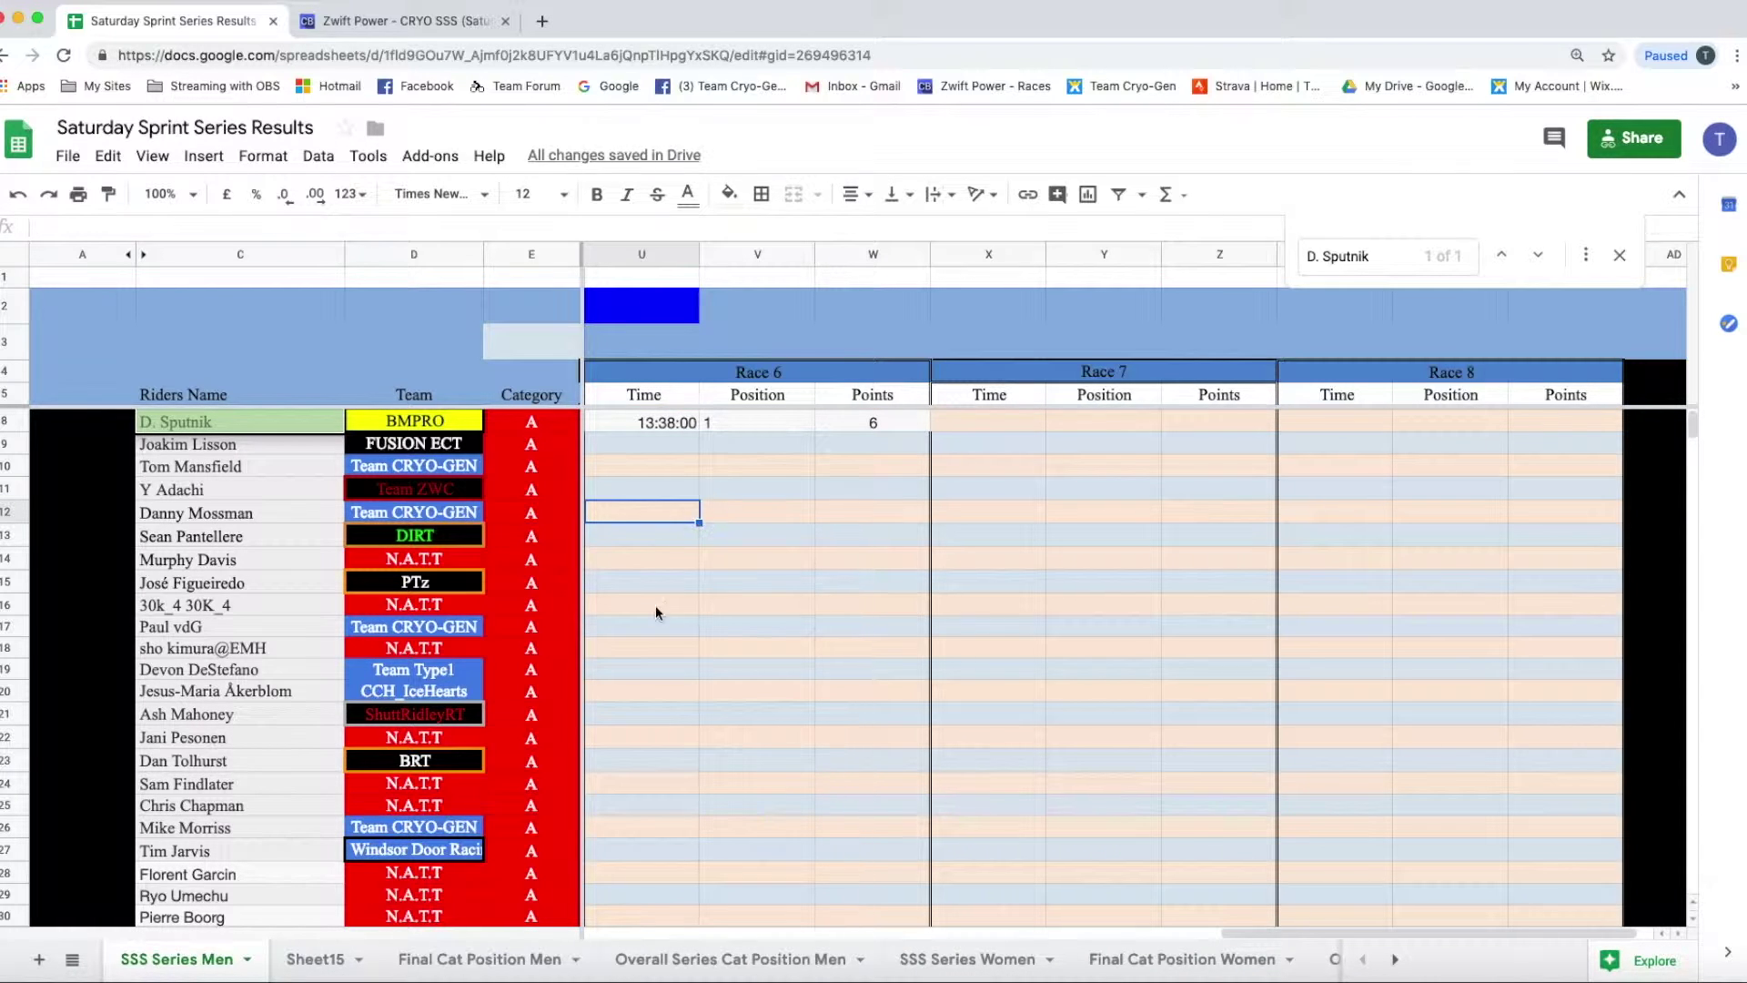
Step: Remove the underline from the rider name in B5 of Sheet15
click(311, 957)
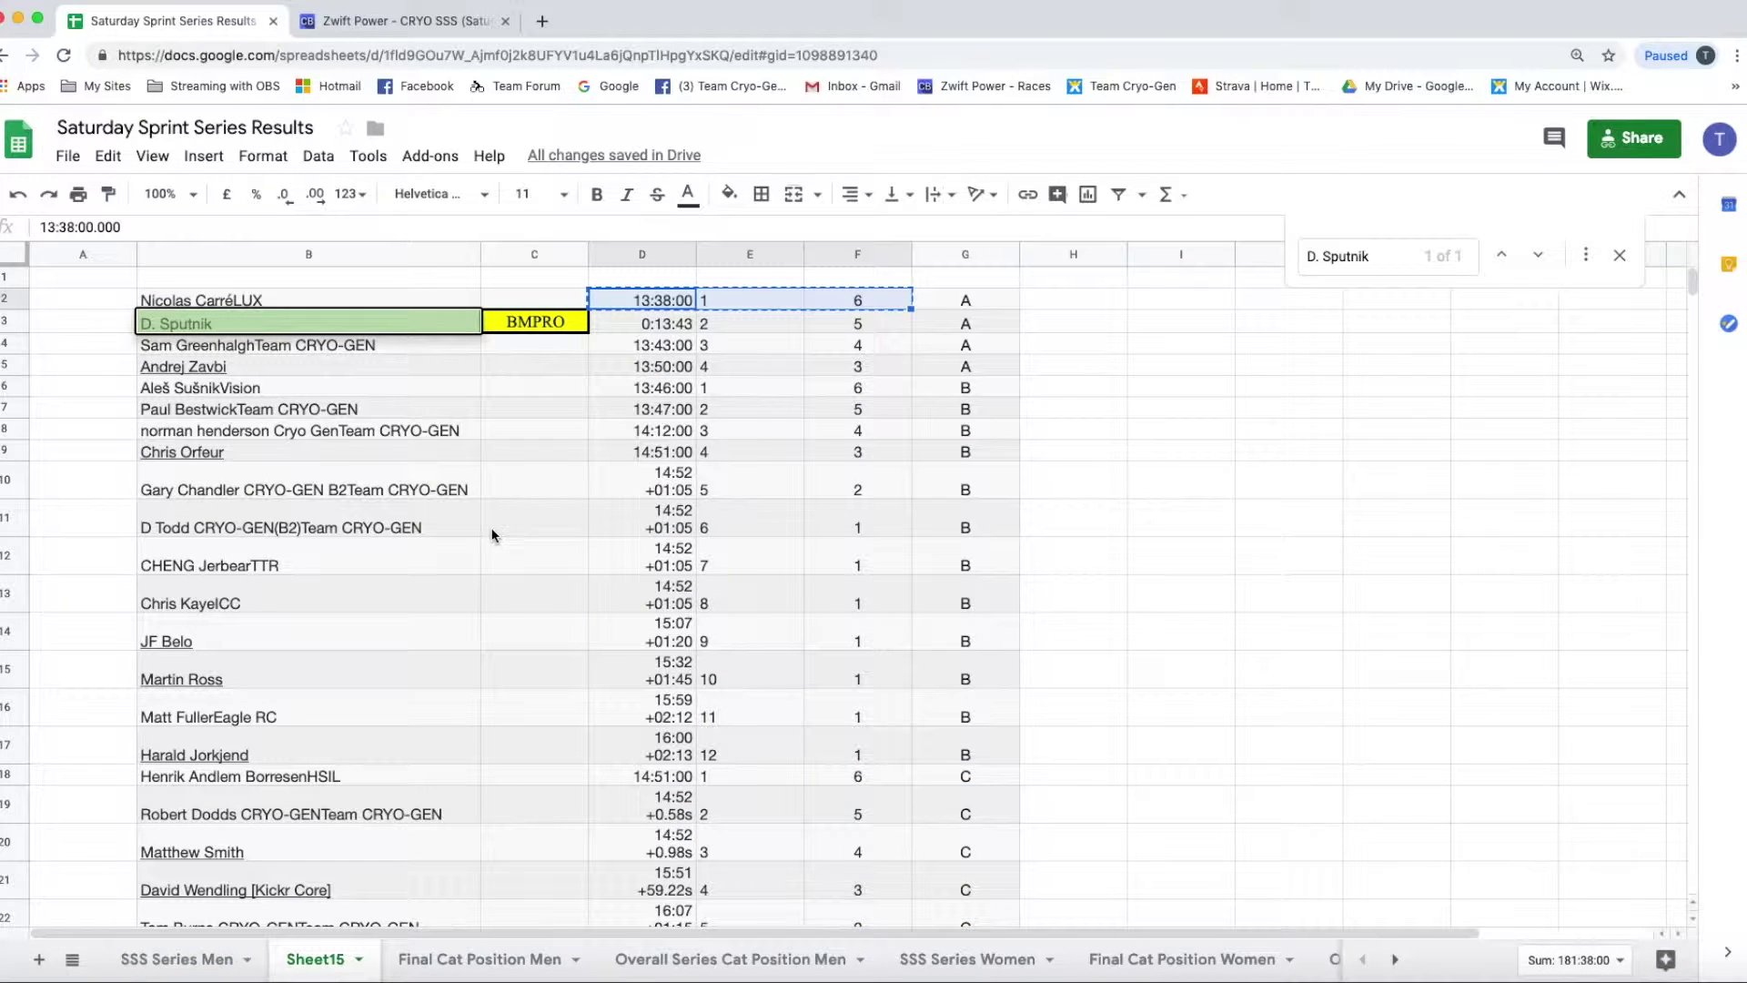
click(238, 363)
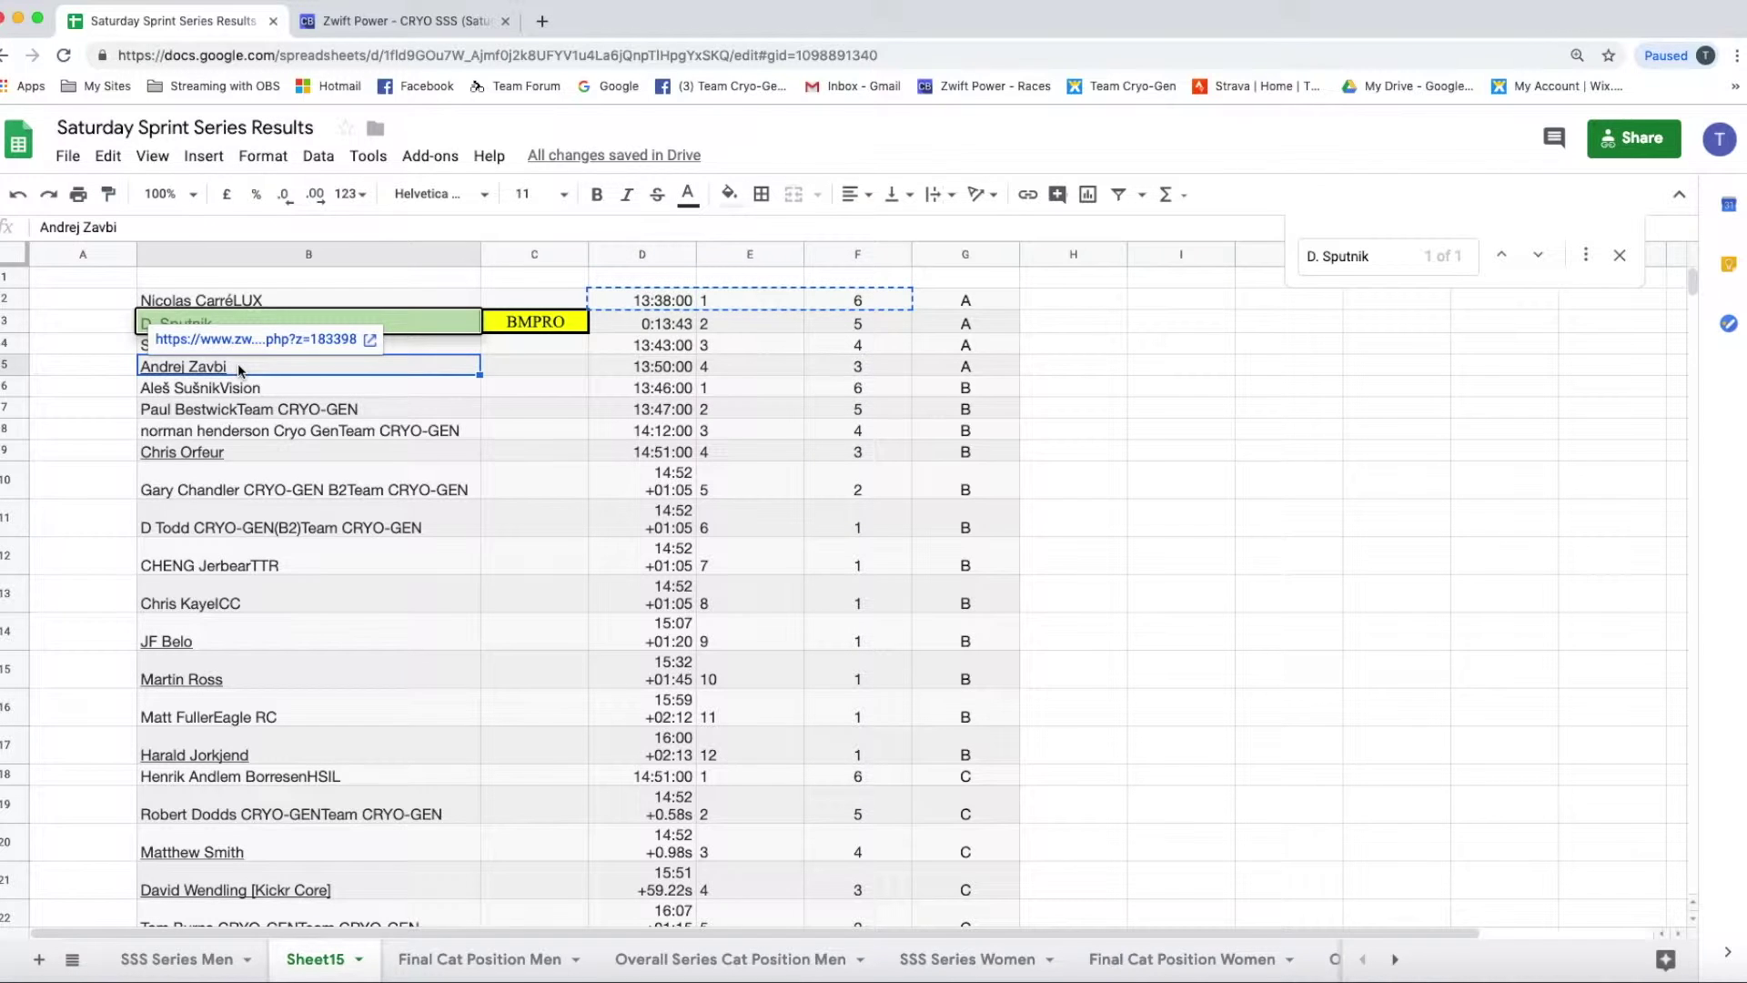
click(259, 162)
click(291, 314)
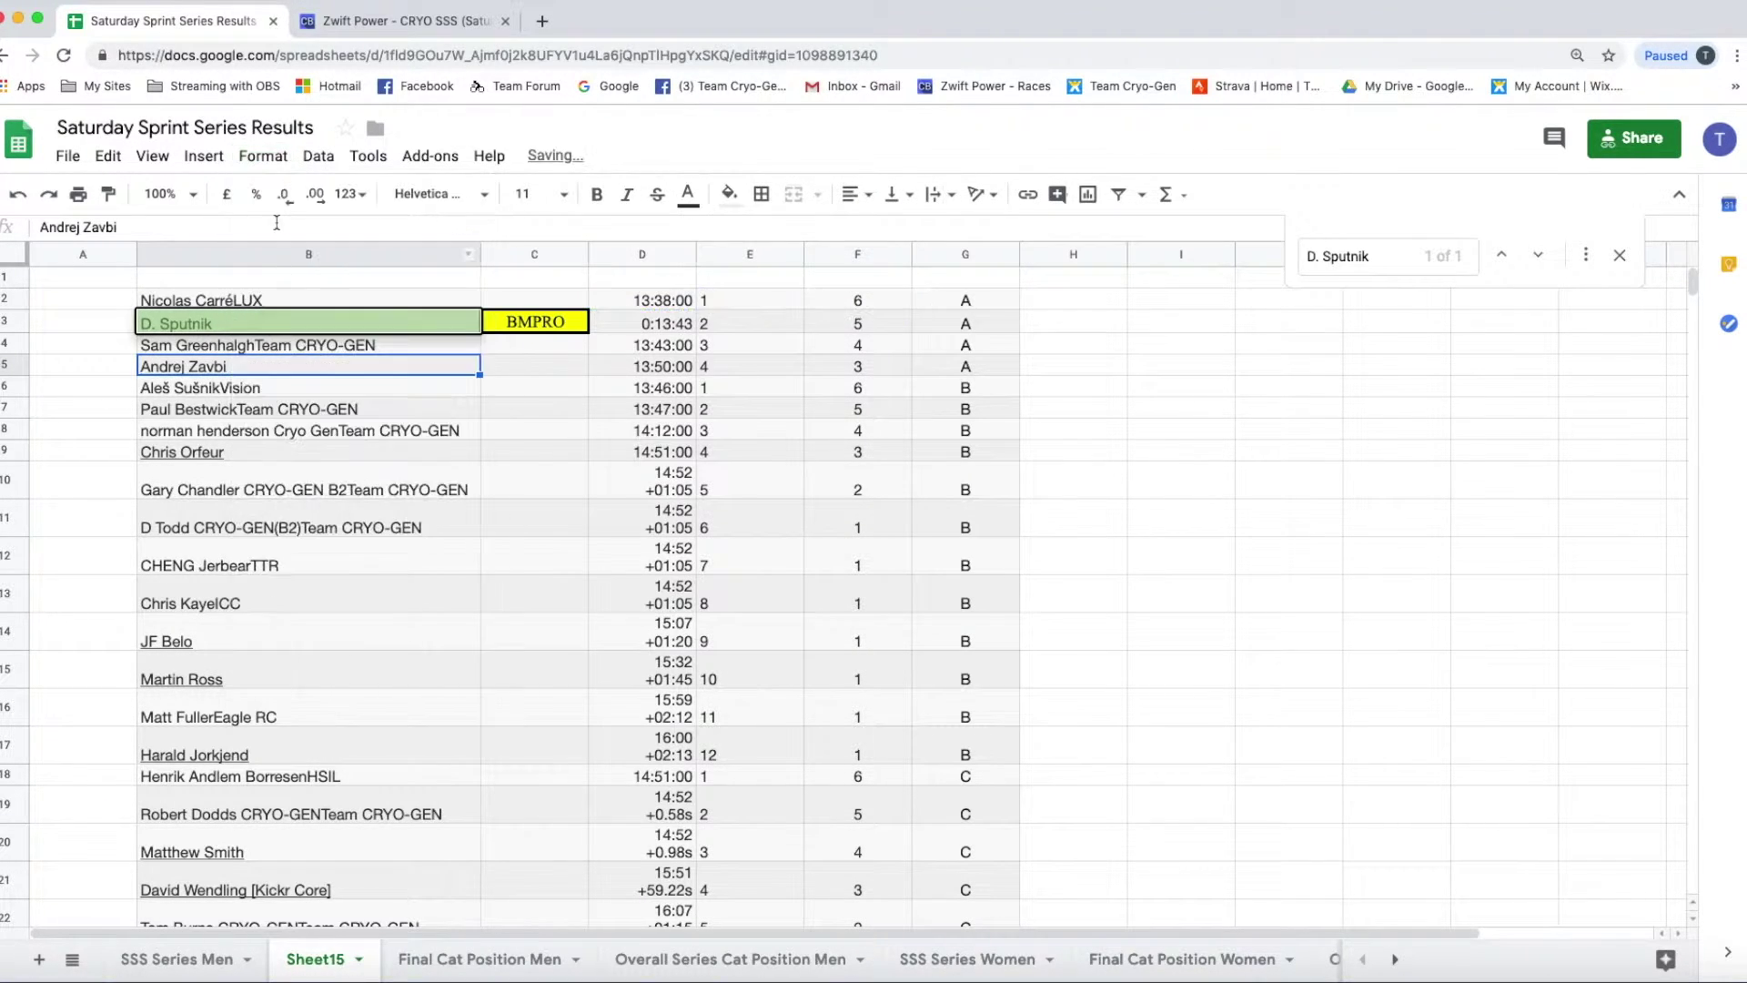
click(299, 385)
Step: Copy the rider name in B5 and search the sheet for it in place of the previous search name
click(262, 369)
right_click(262, 369)
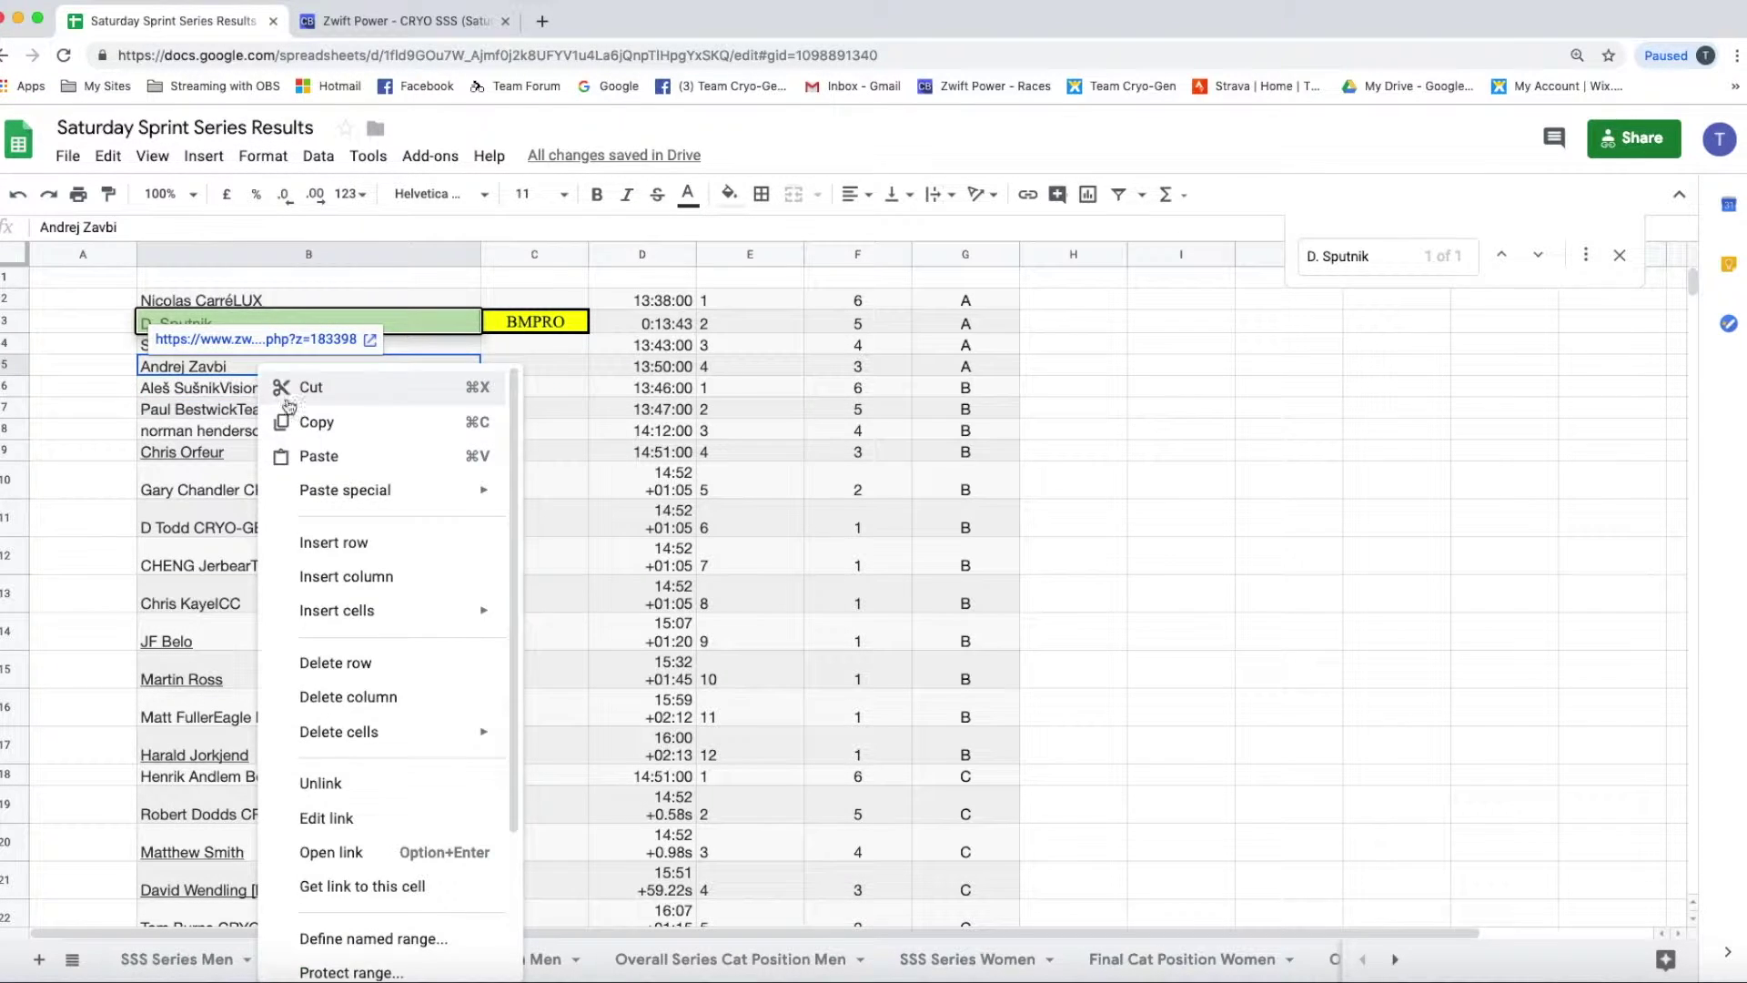
click(291, 422)
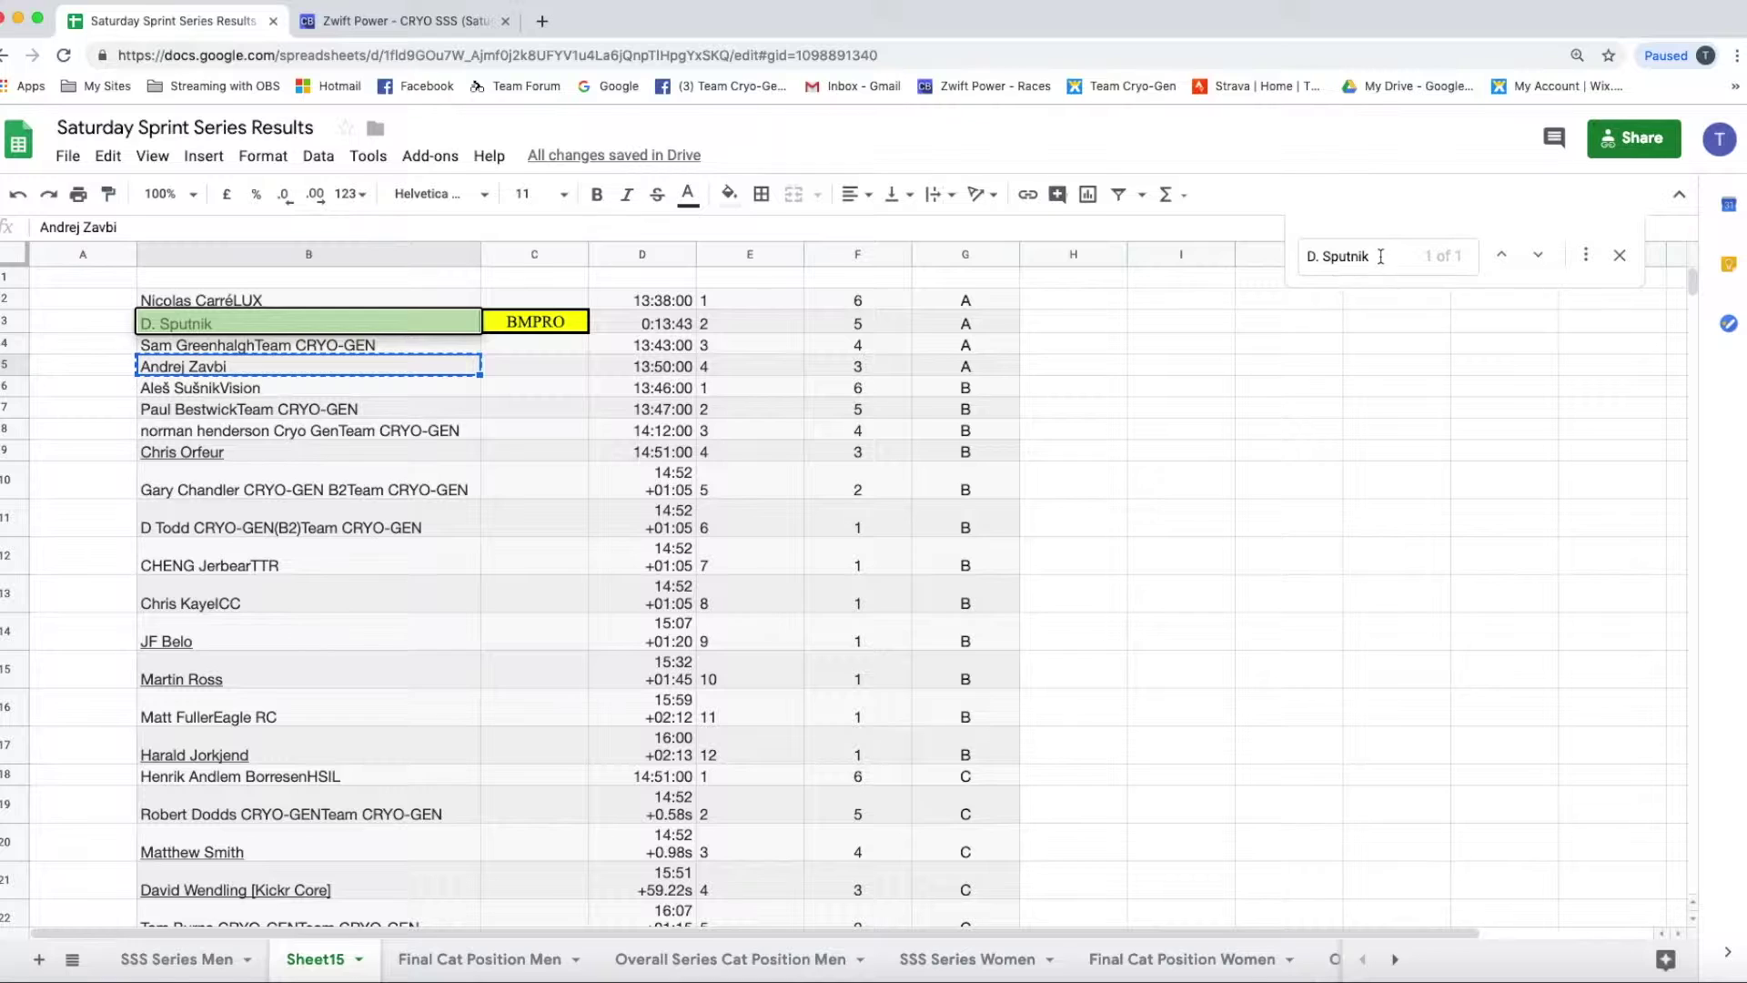
drag(1380, 257, 1277, 259)
key(BackSpace)
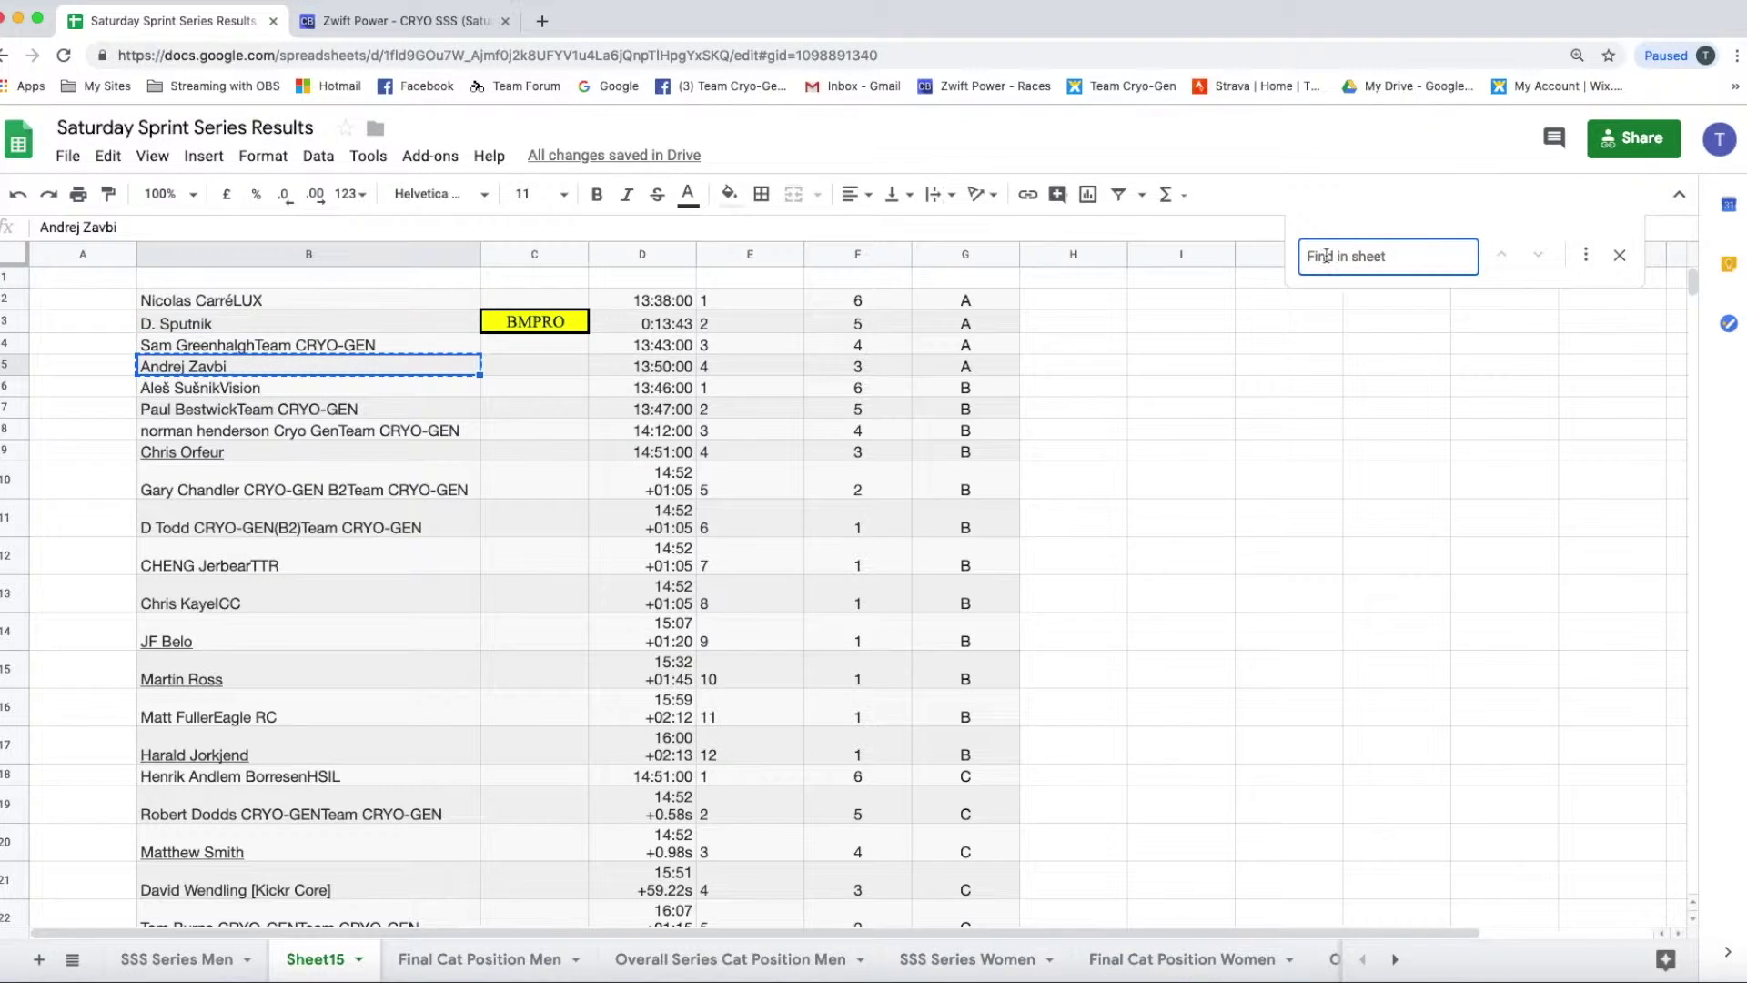
right_click(1326, 255)
click(1344, 382)
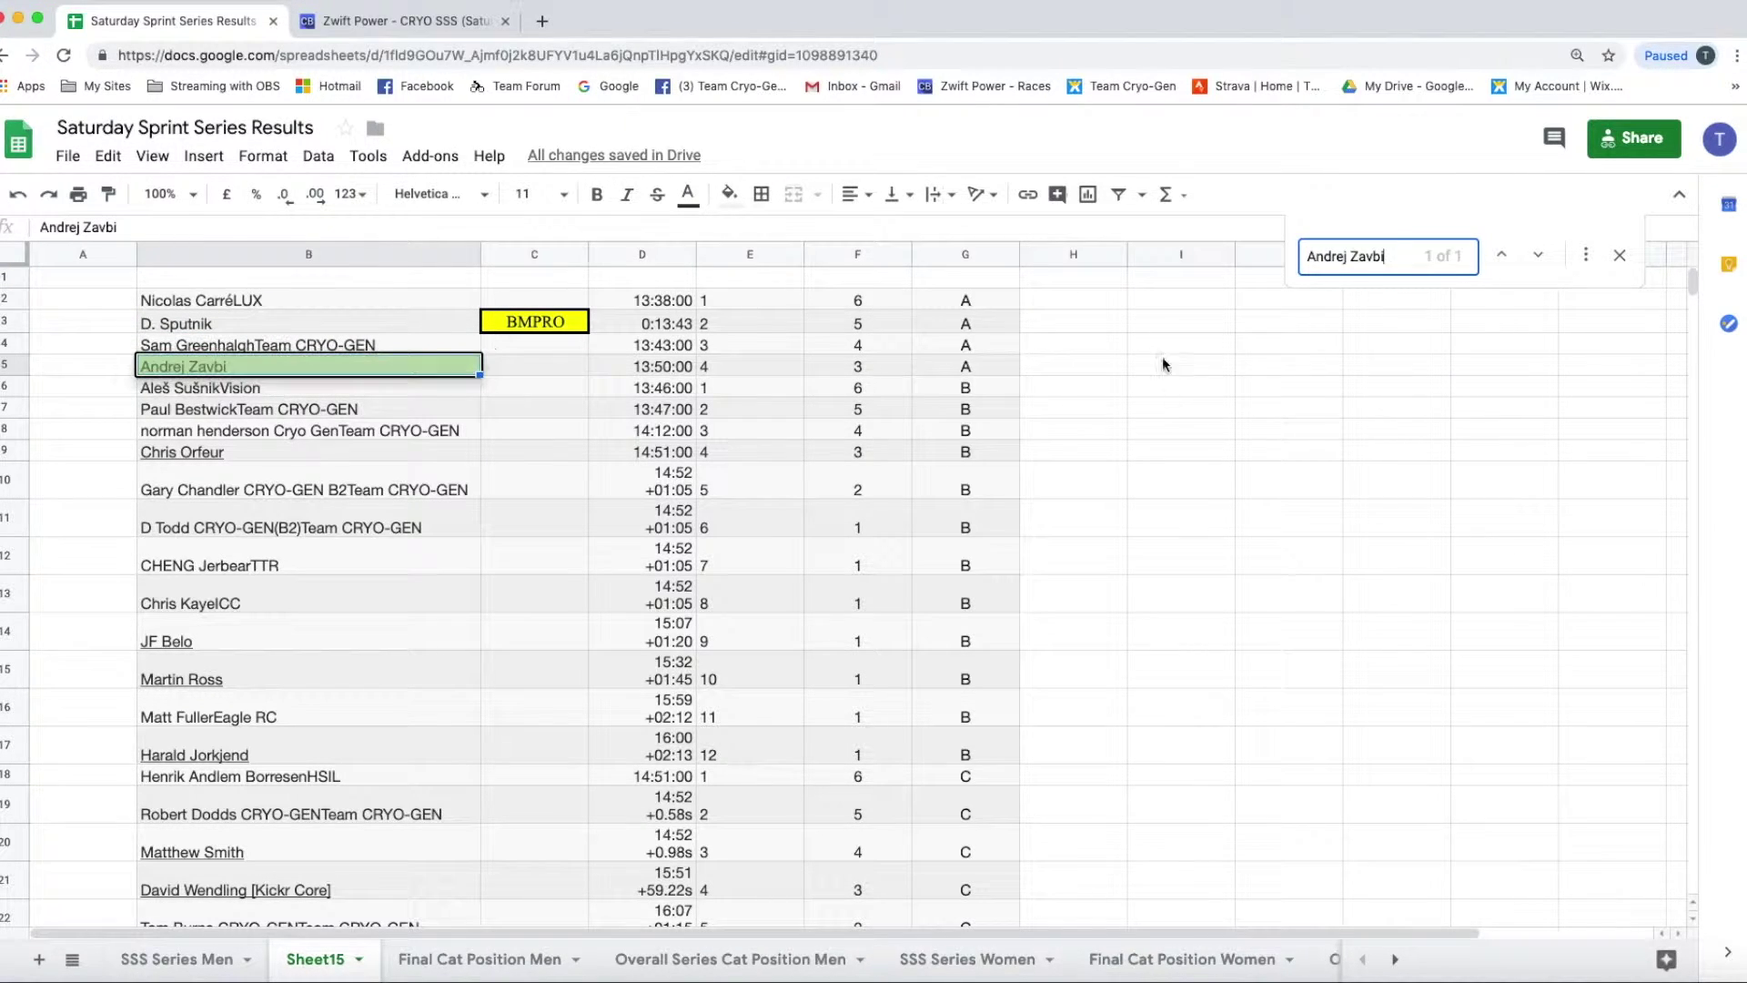
Step: Check the category A riders on SSS Series Men for the searched name, and return to Sheet15
click(192, 961)
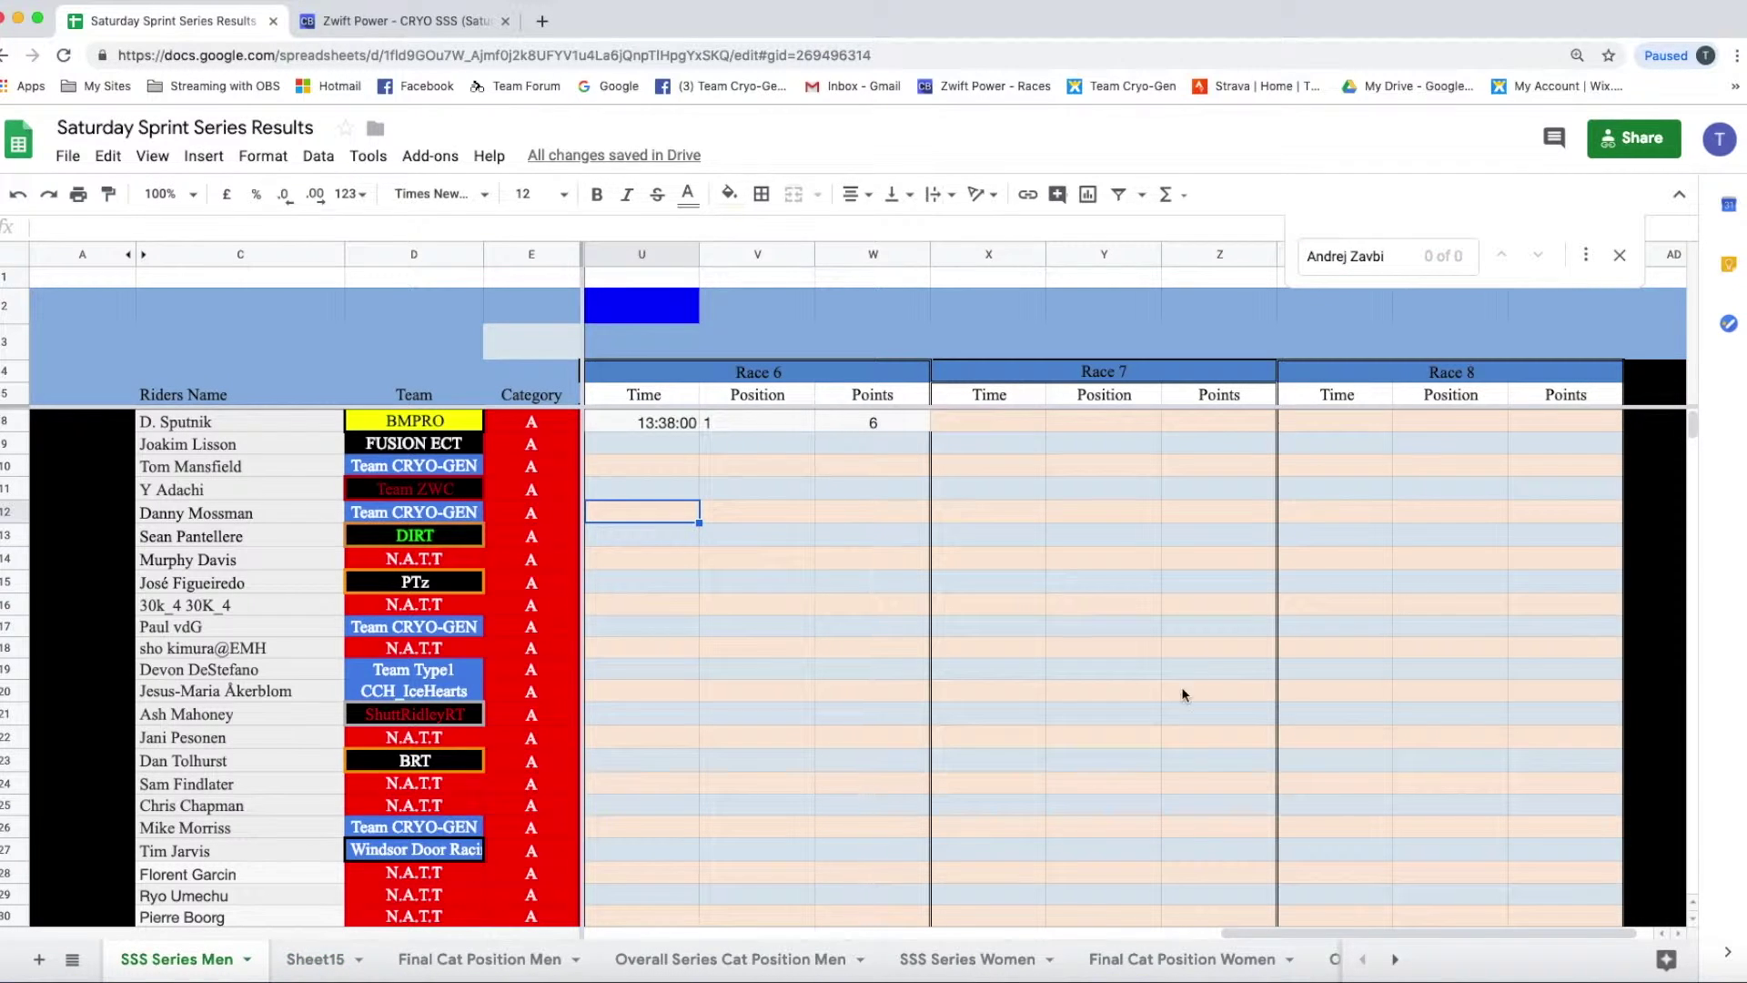
scroll(789, 688, down, 11)
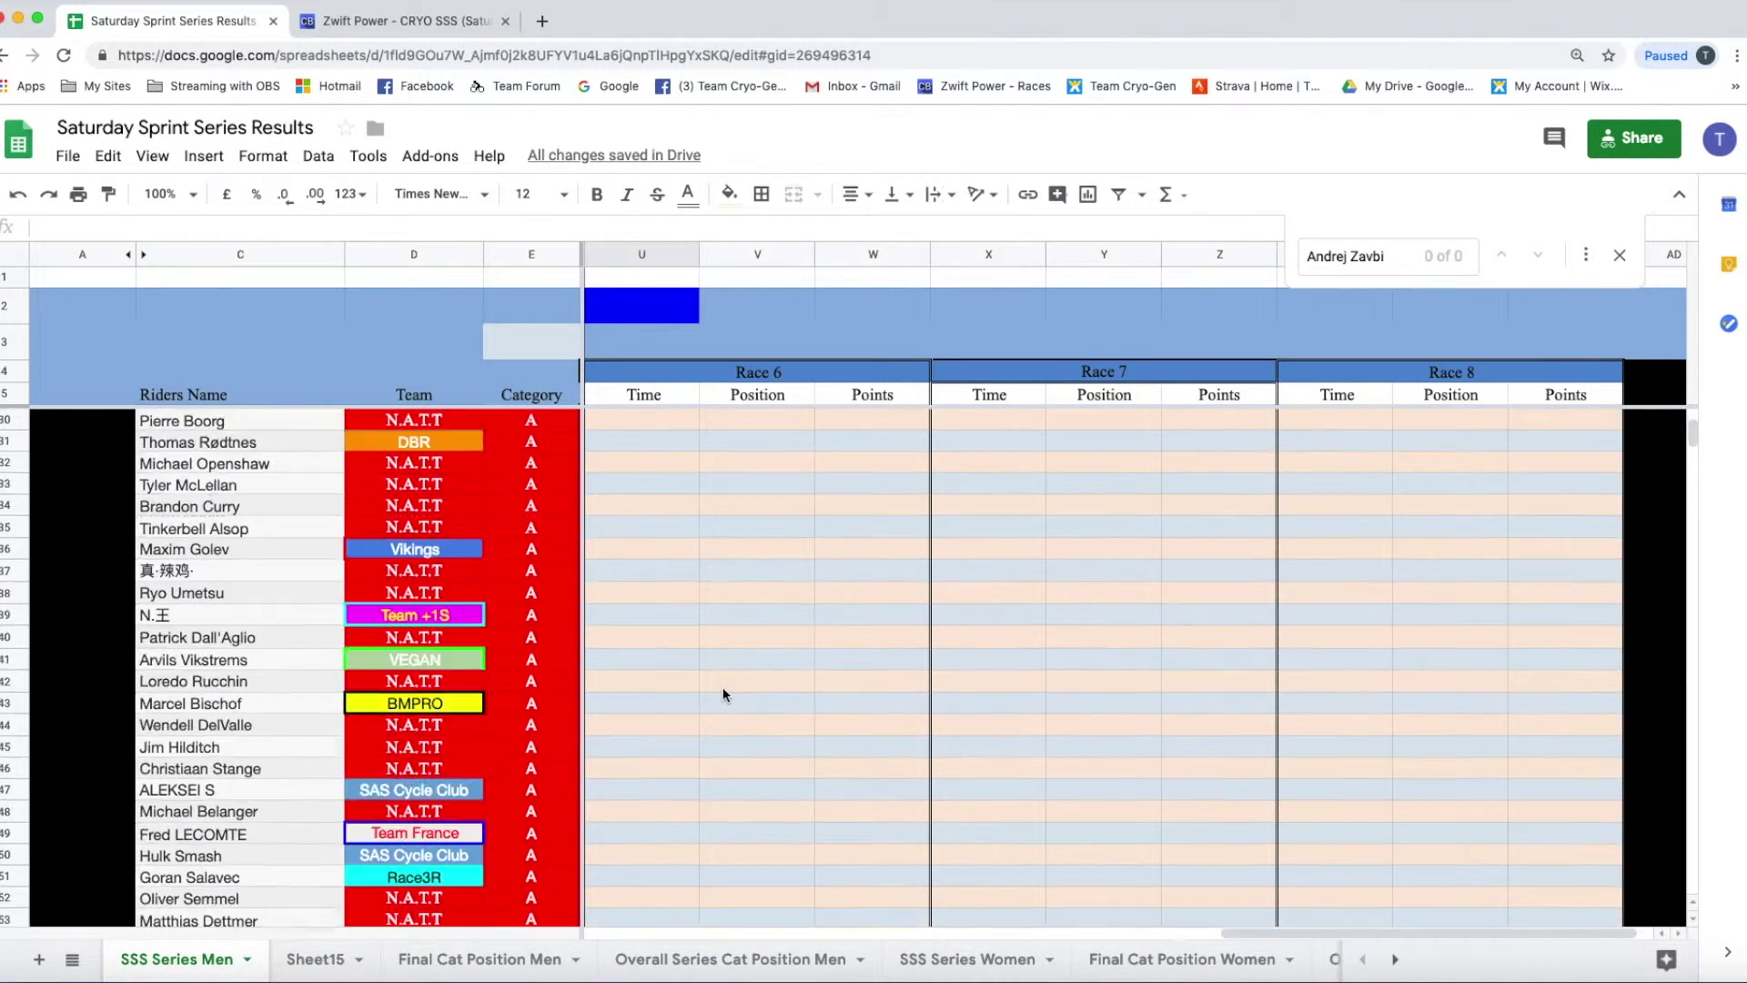
scroll(528, 692, down, 2)
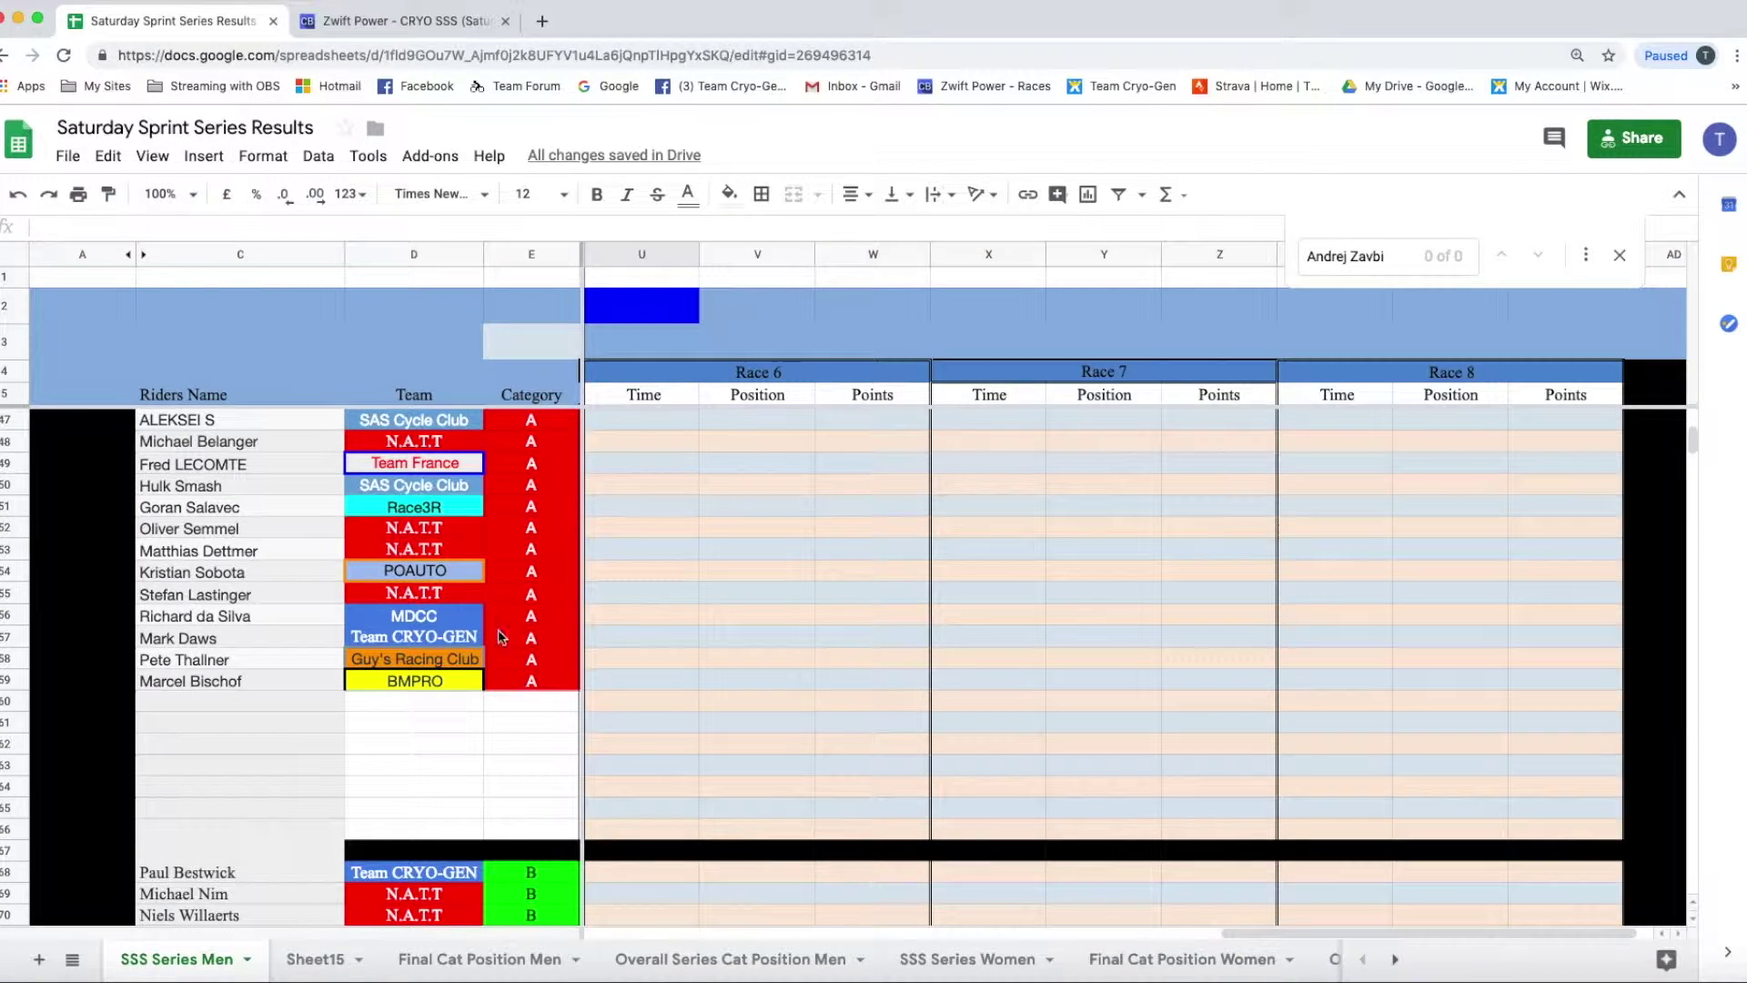
mouse_move(284, 972)
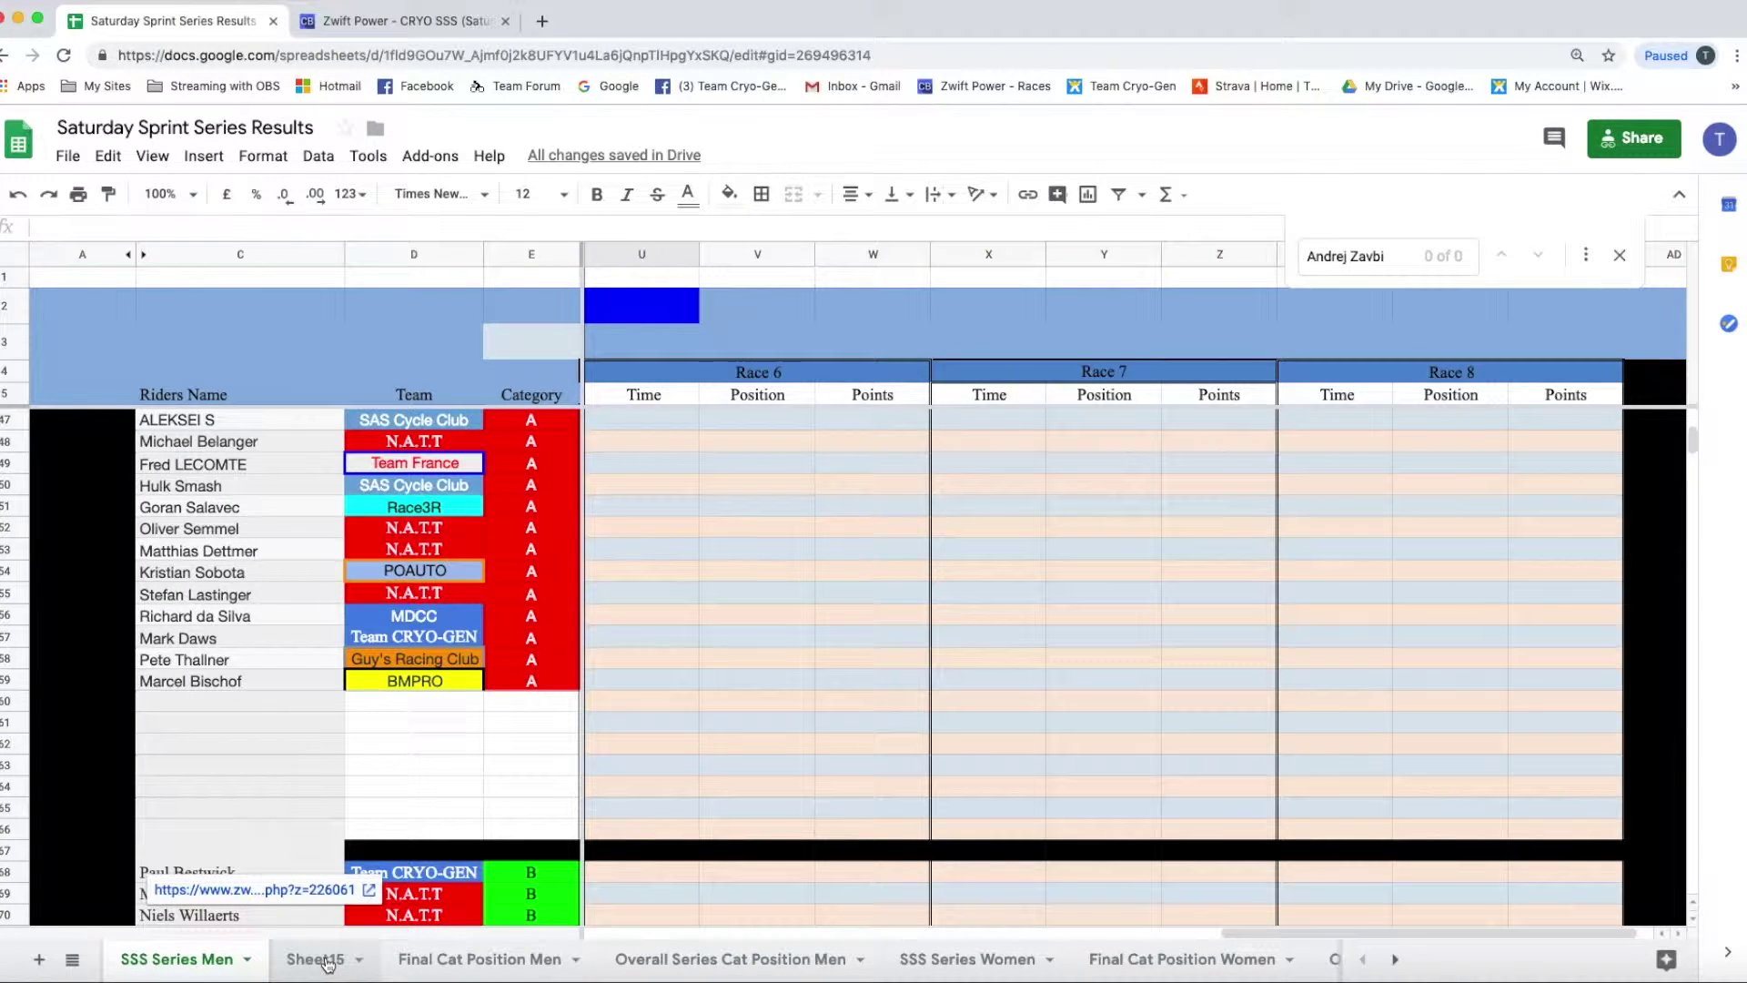
click(327, 963)
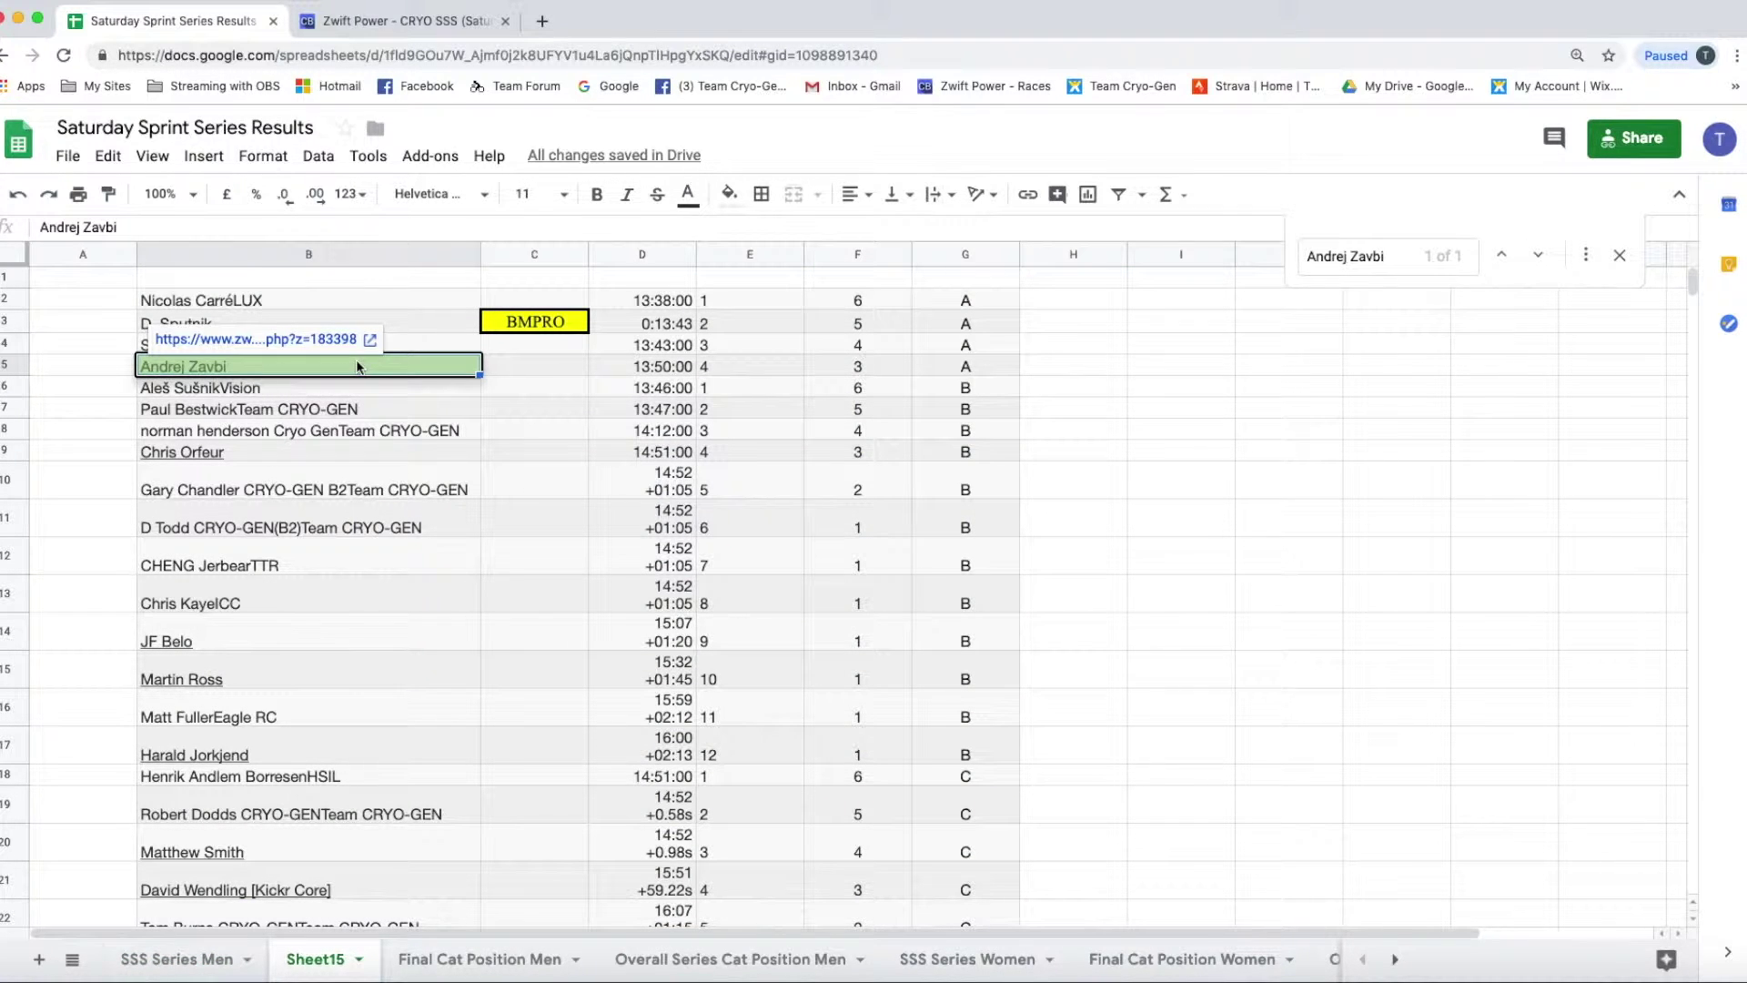
Step: Move the category column of Sheet15 ahead of the time column, into column D
click(574, 363)
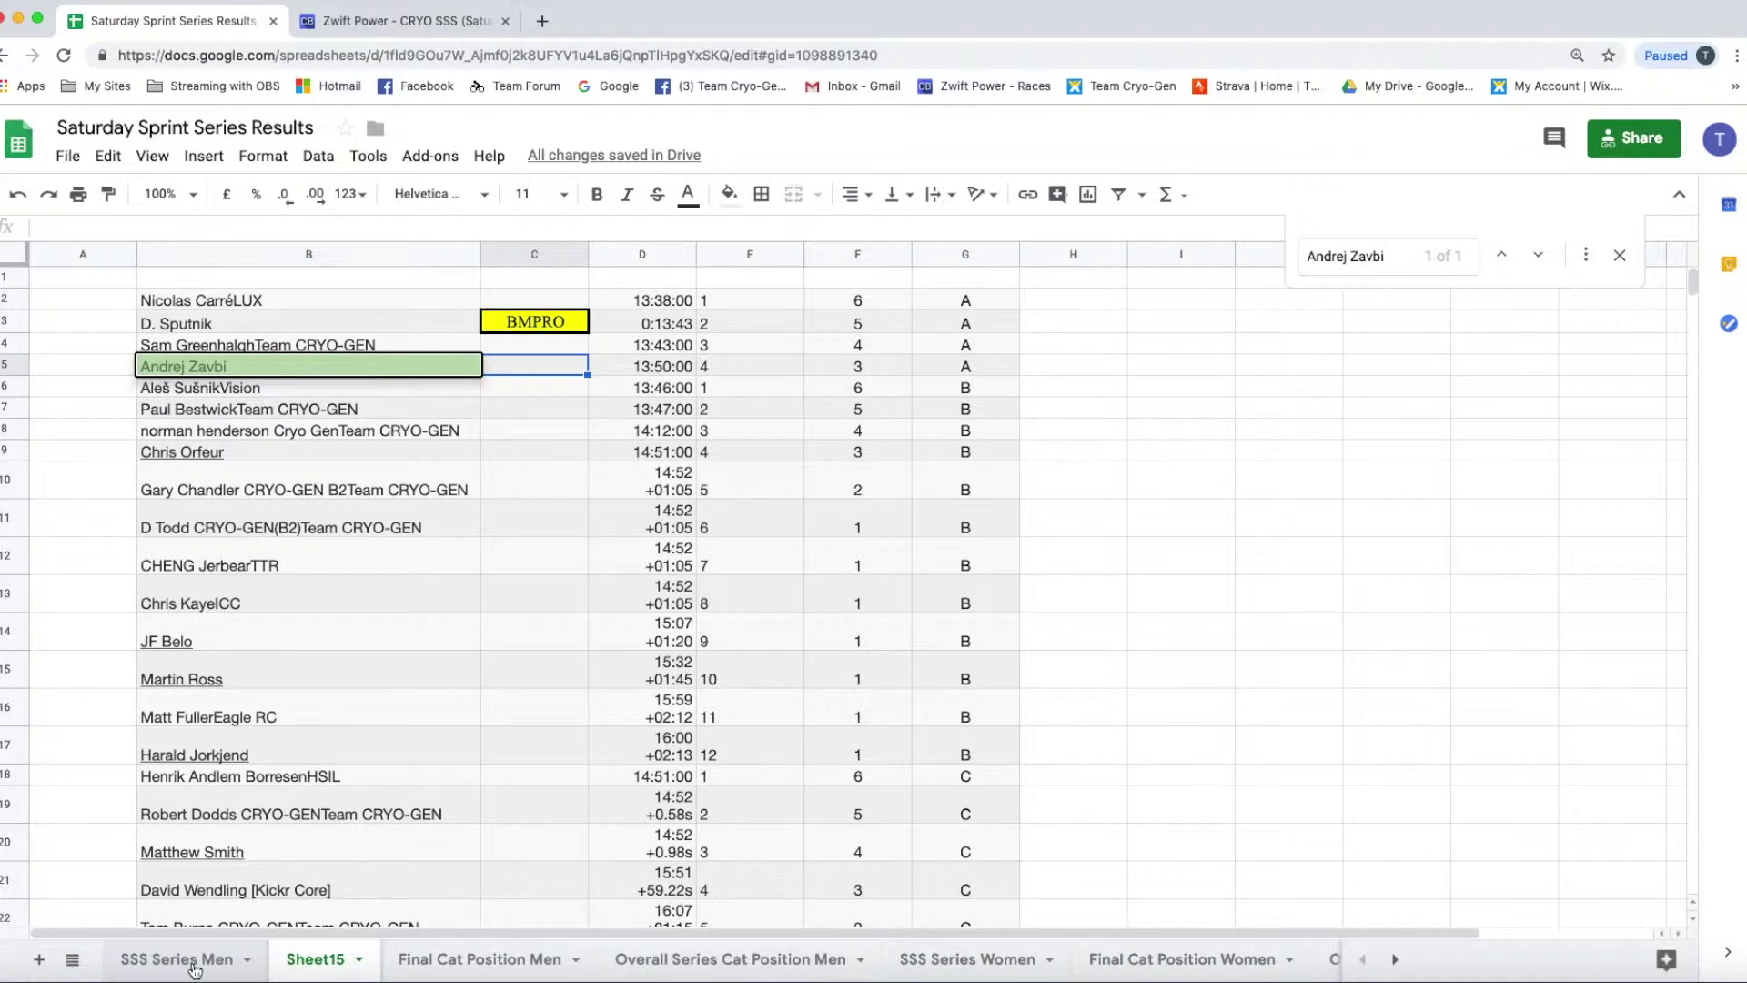
click(934, 260)
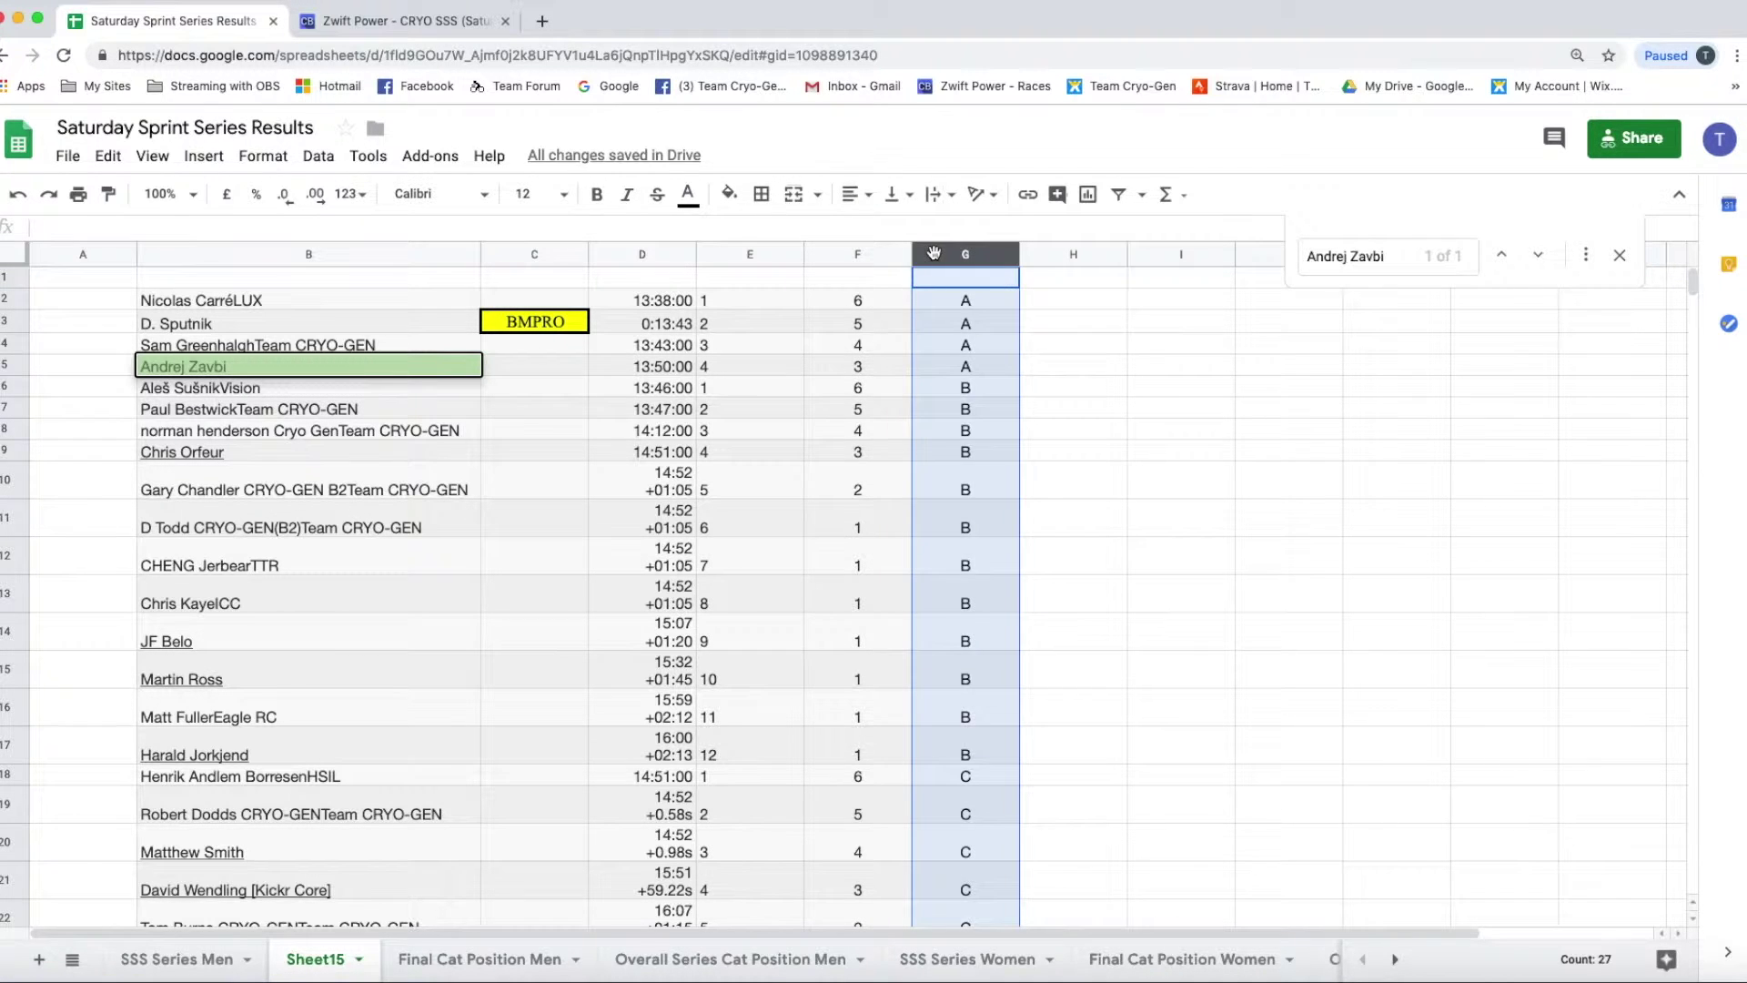
drag(934, 257, 628, 251)
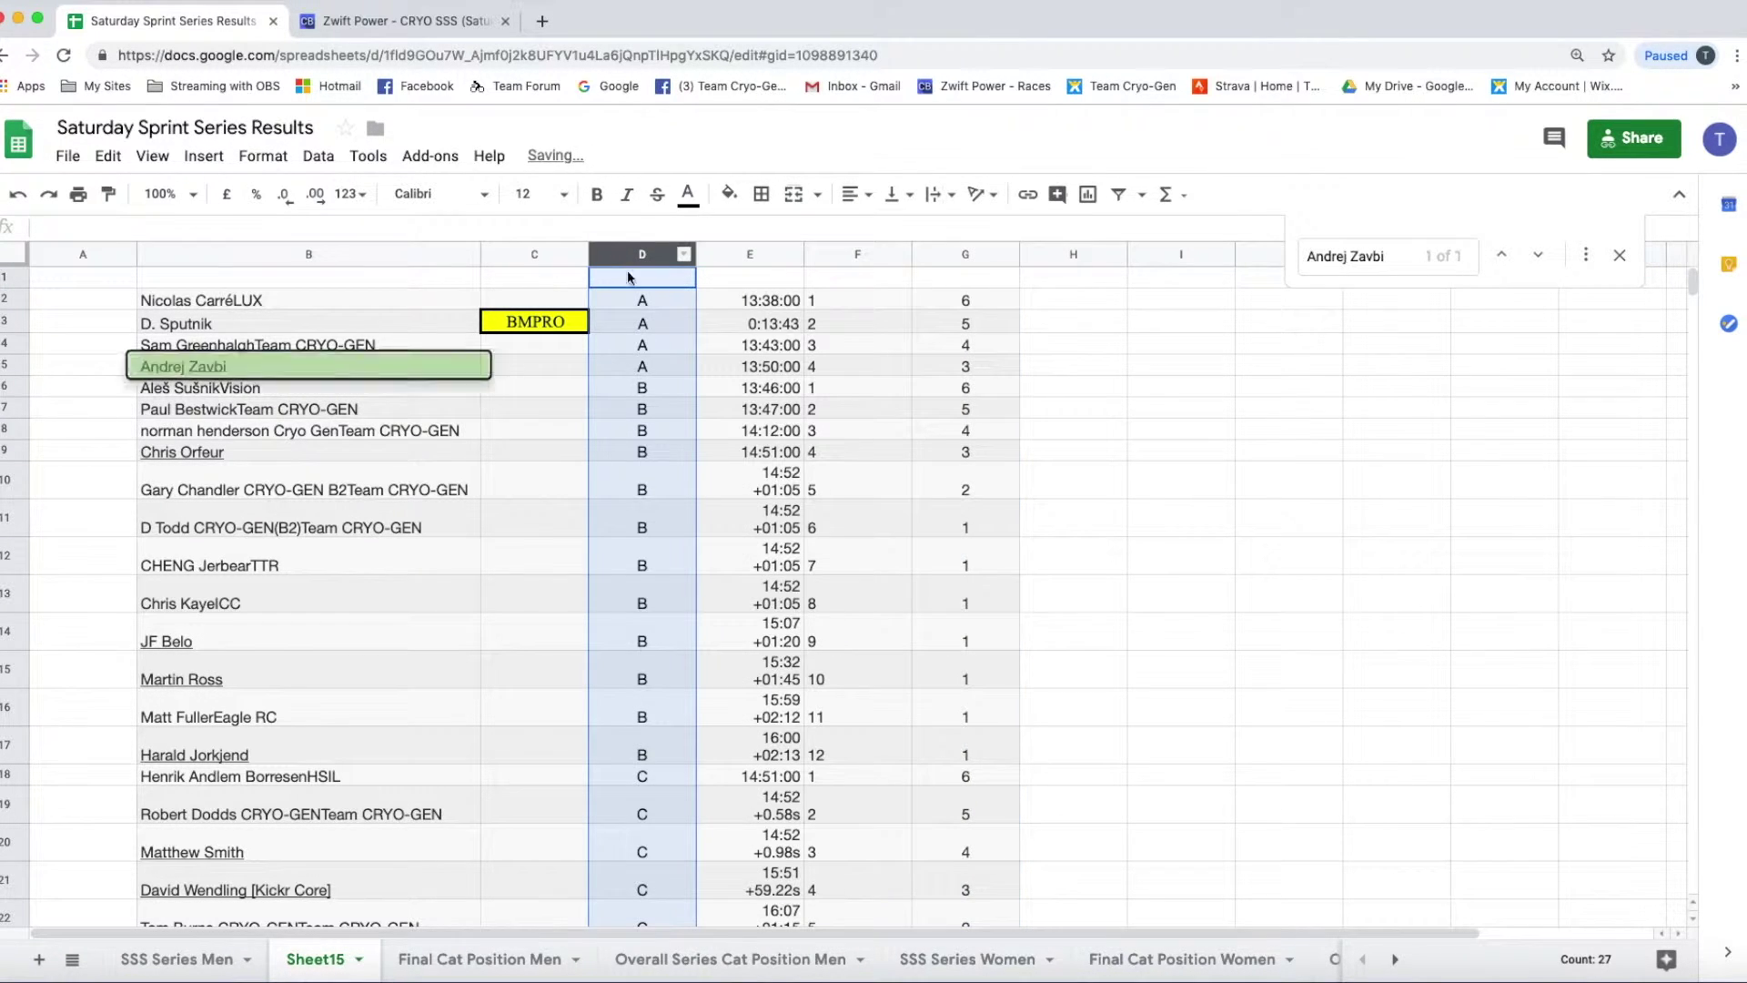
Step: Copy an N.A.T.T team cell from the SSS Series Men sheet into C5 of Sheet15
click(215, 955)
right_click(451, 526)
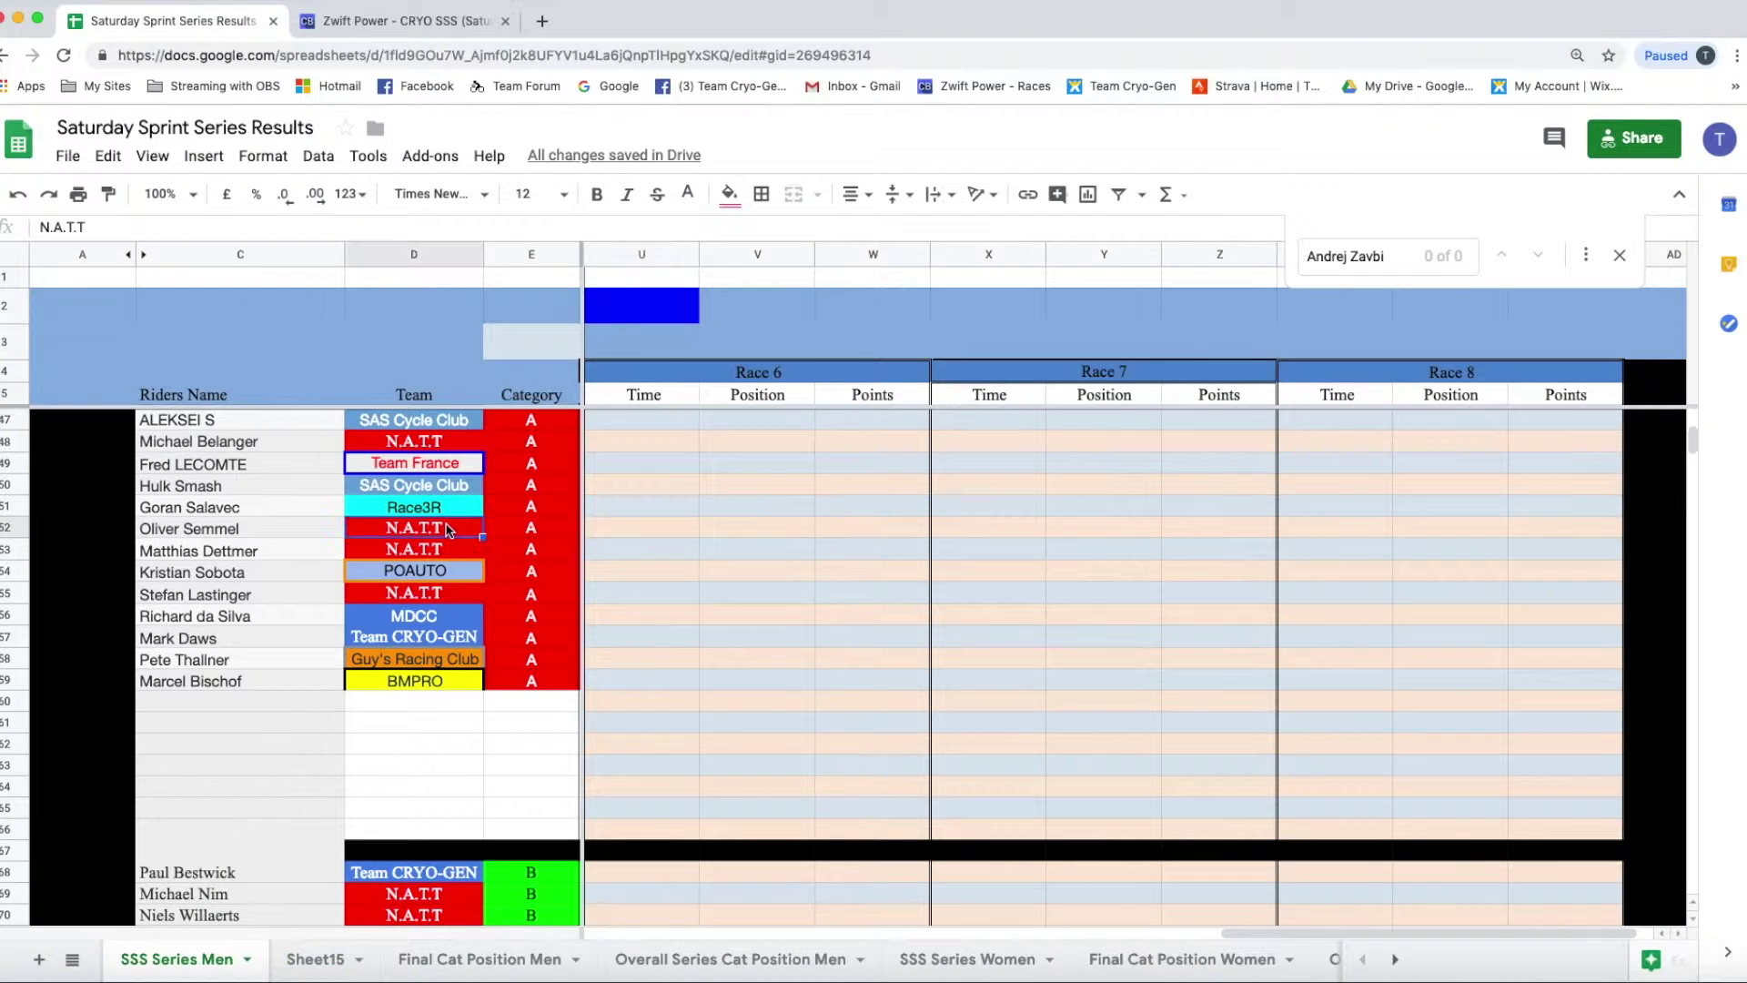
click(499, 584)
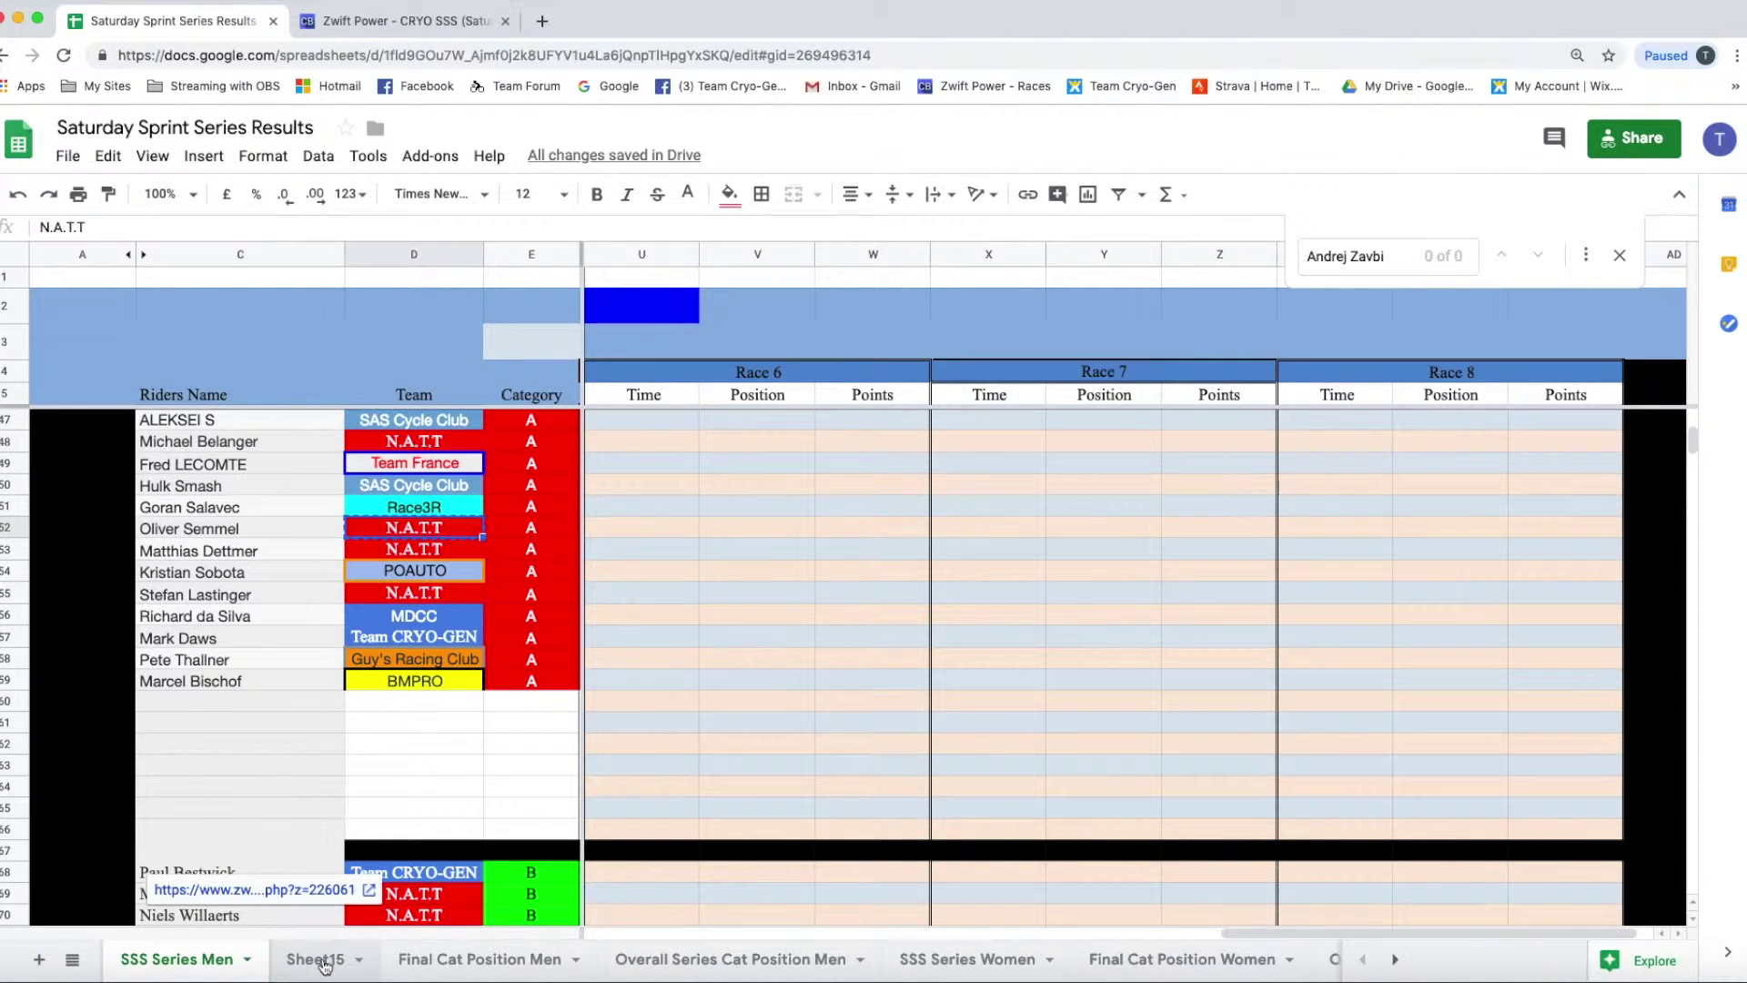
click(315, 959)
right_click(533, 368)
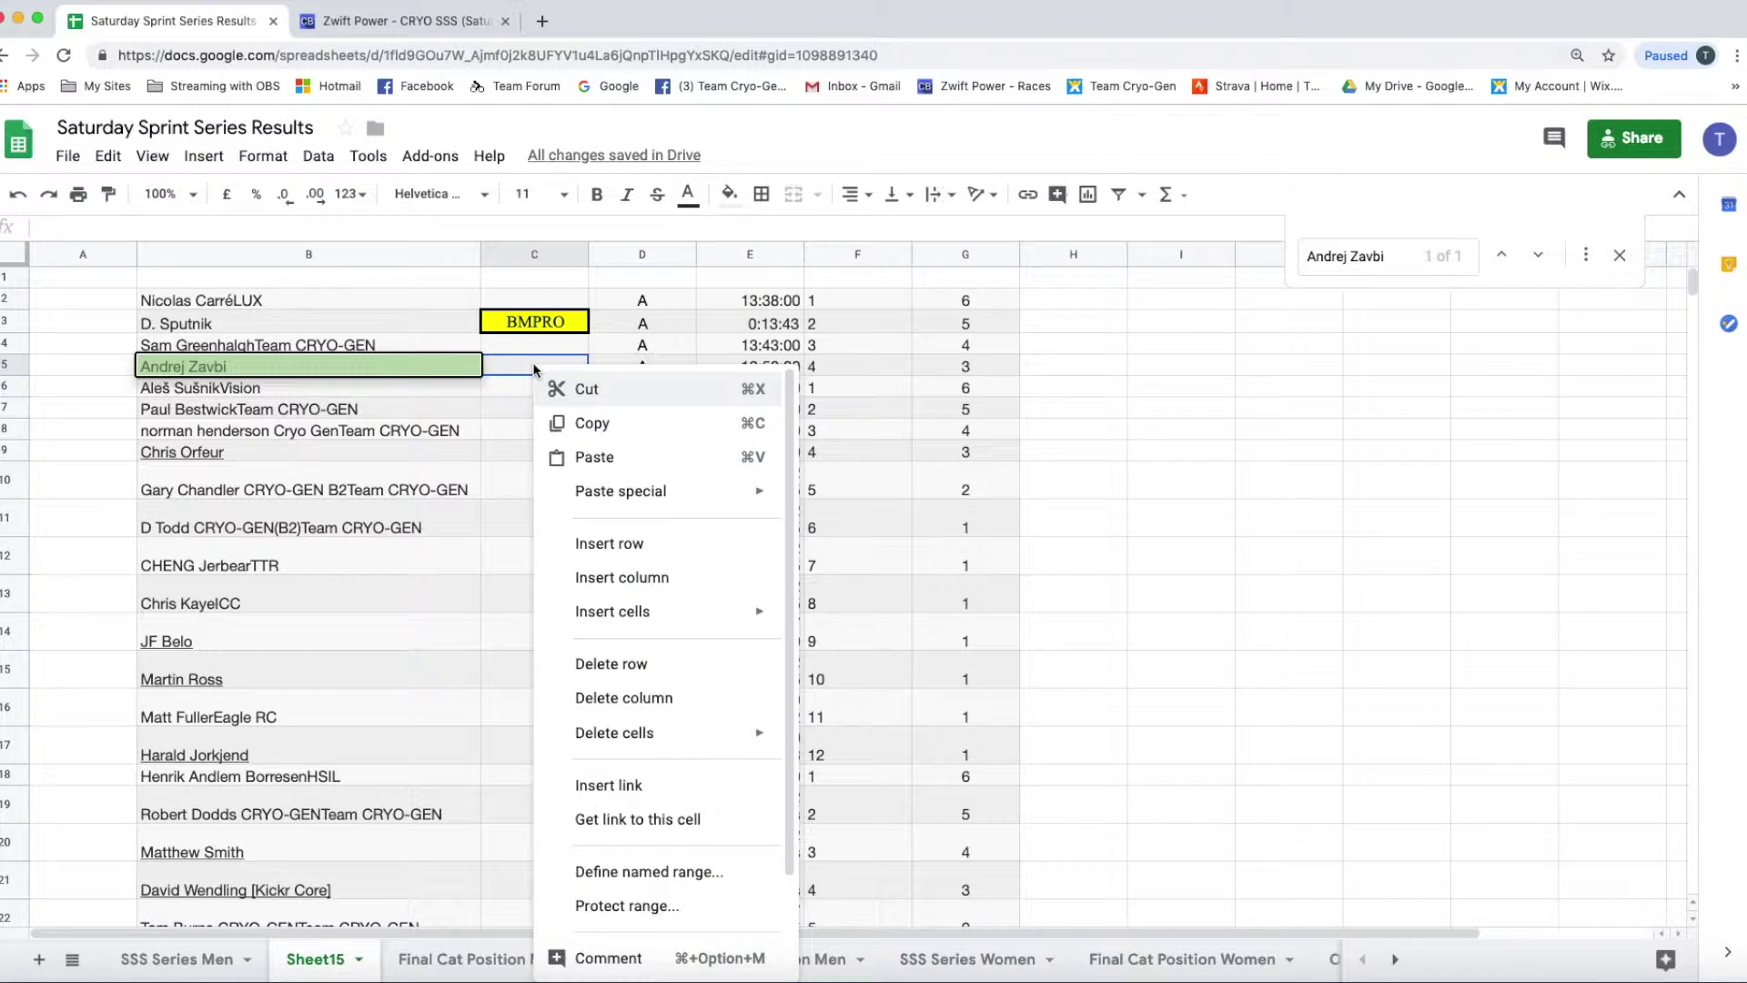
click(592, 457)
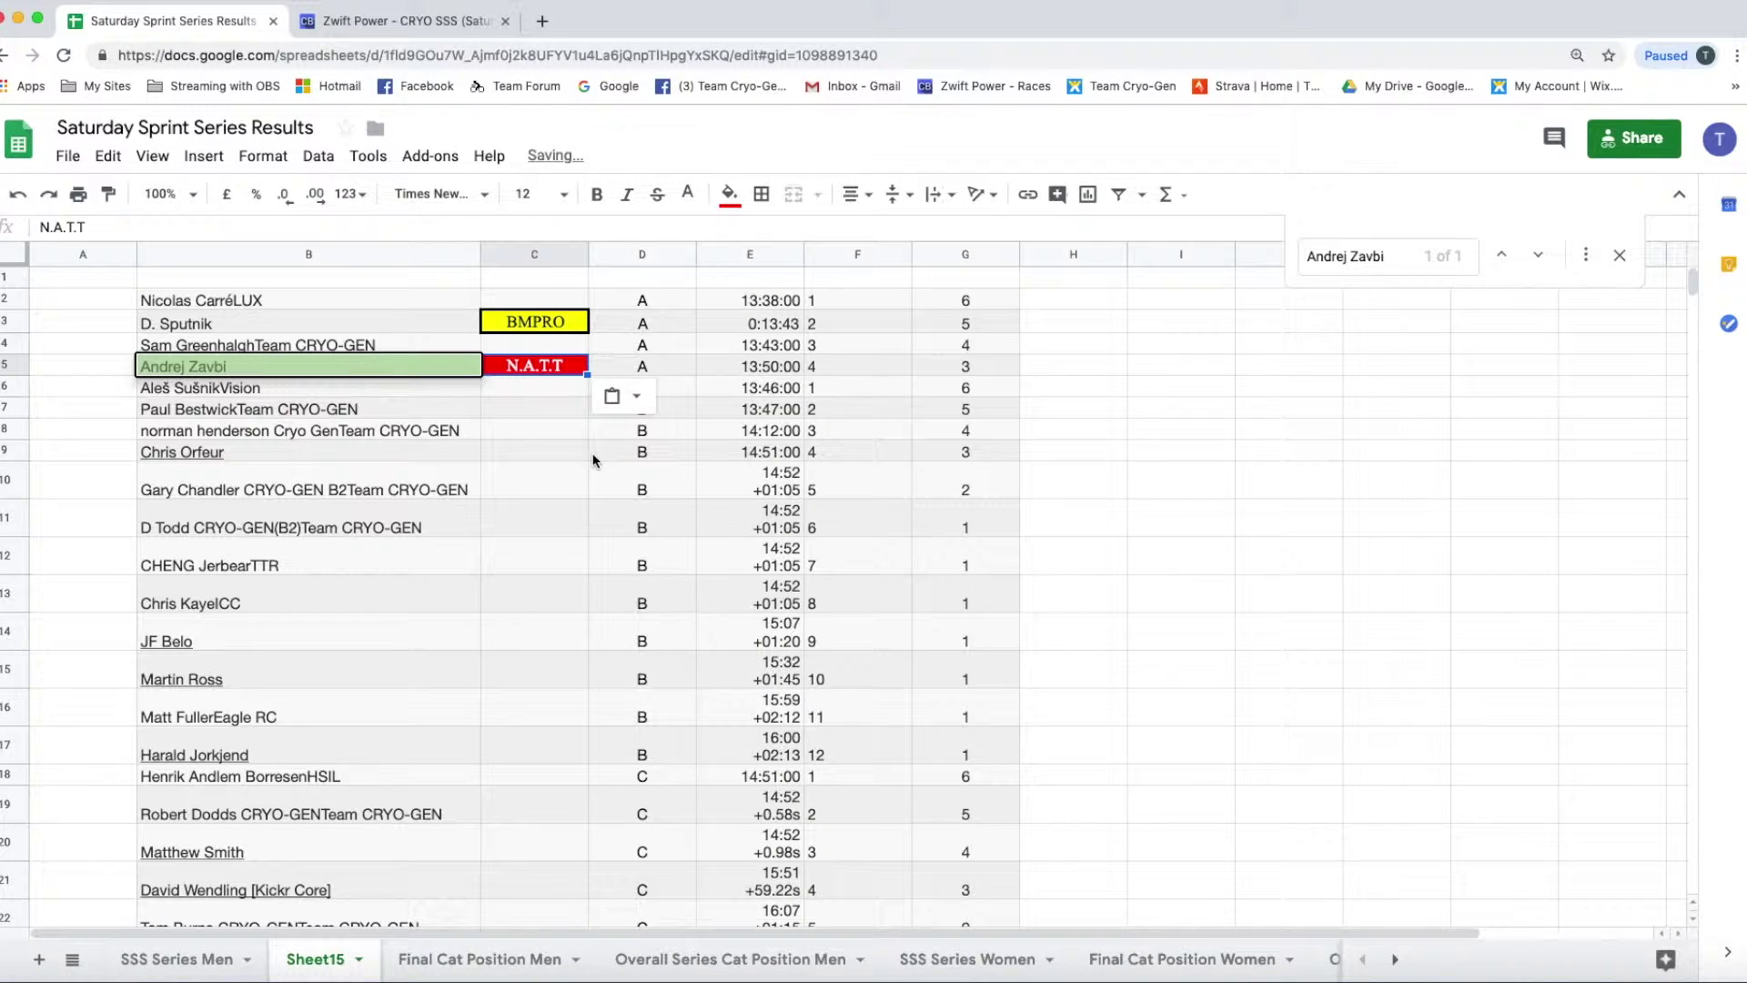
click(539, 479)
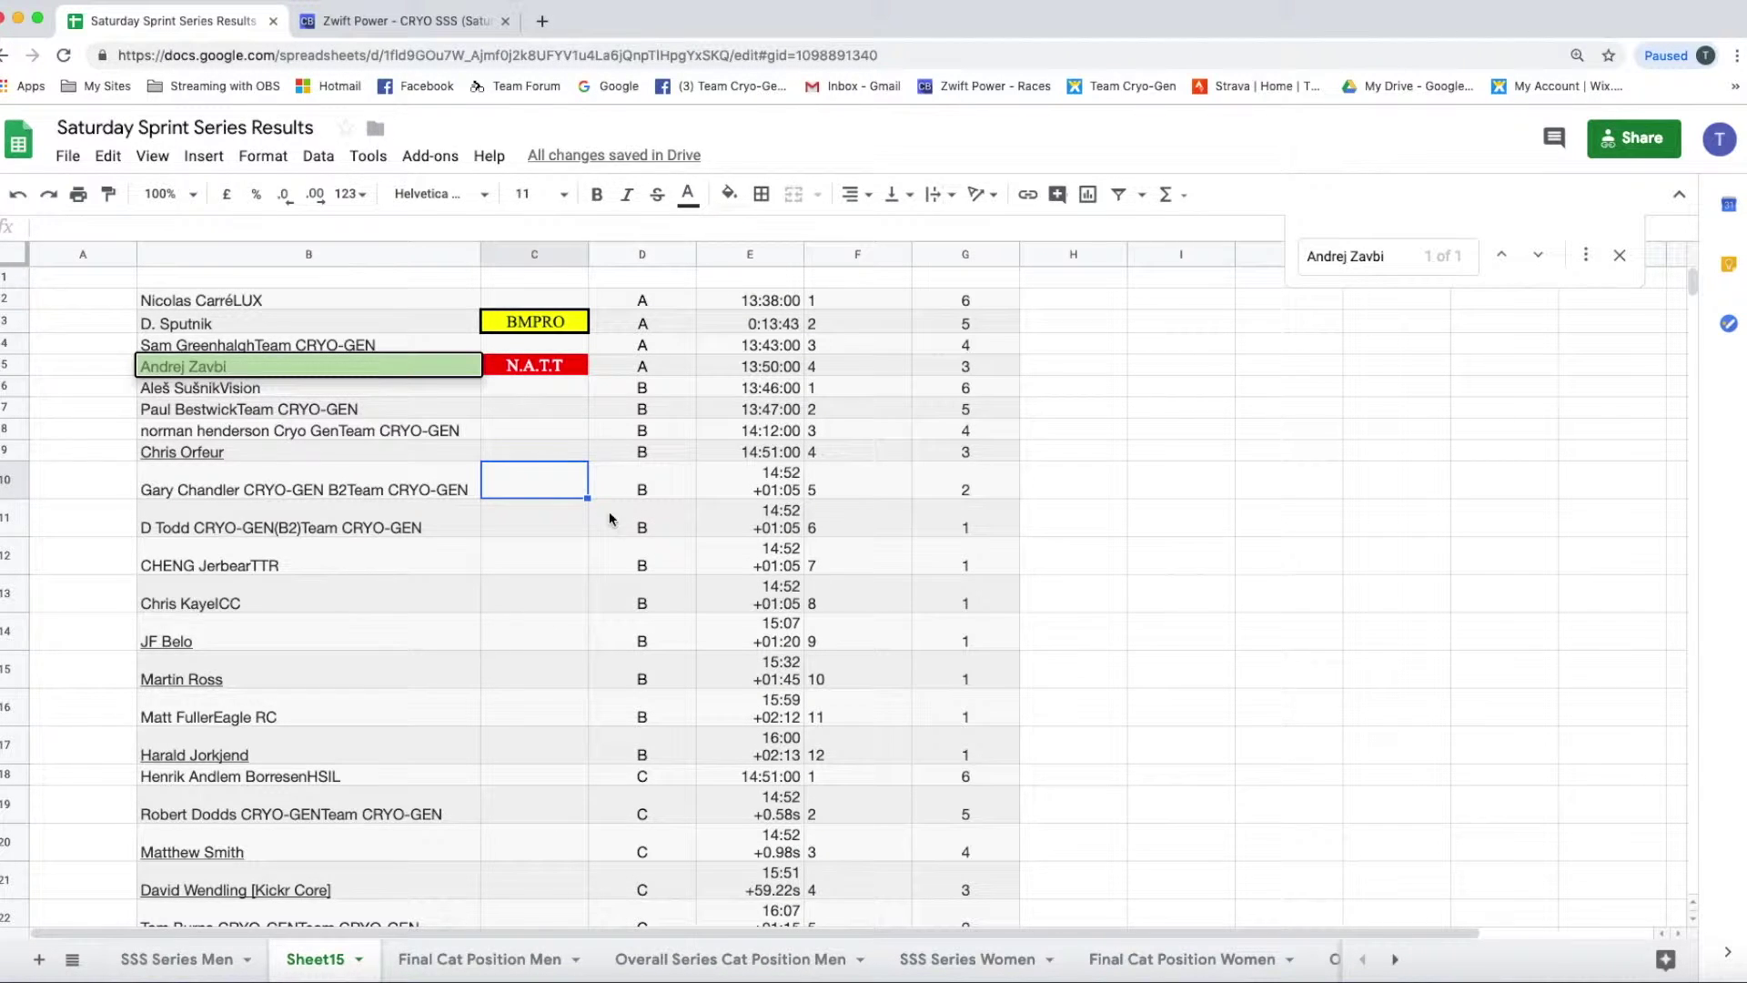
Step: Copy the rider's name, team and category in B5:D5 of Sheet15 into the first empty category A row of SSS Series Men
click(425, 369)
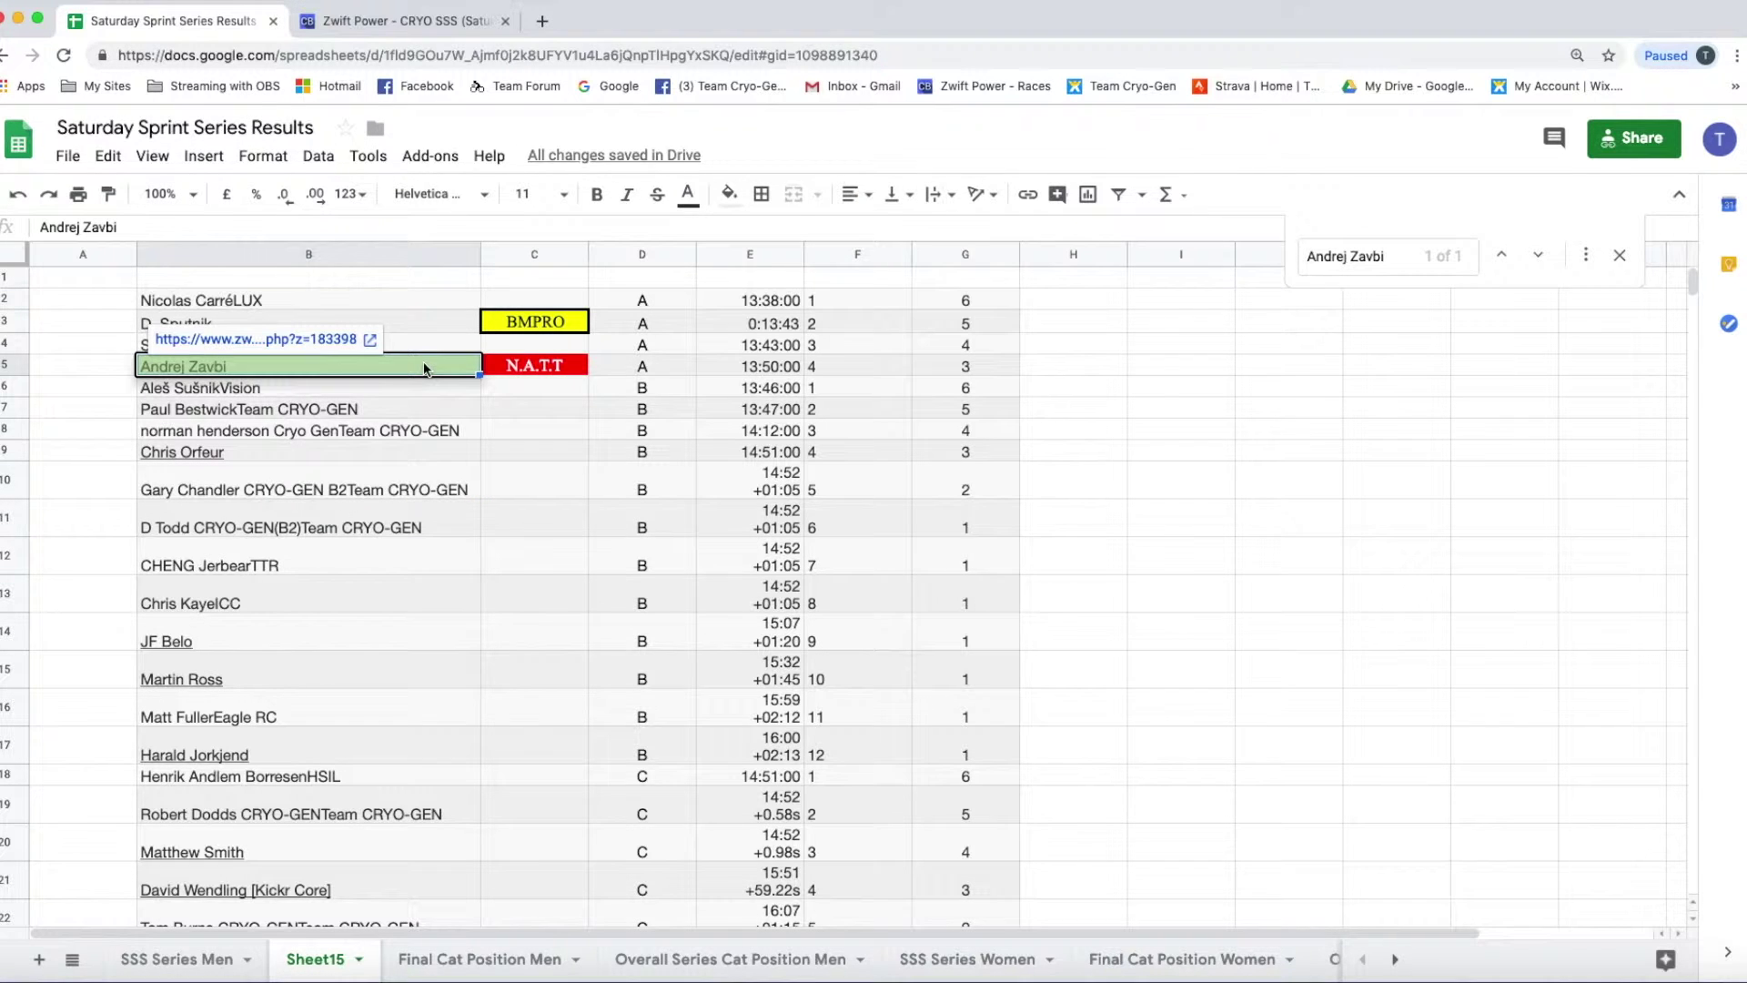
right_click(425, 369)
click(476, 425)
drag(470, 368, 628, 368)
right_click(629, 368)
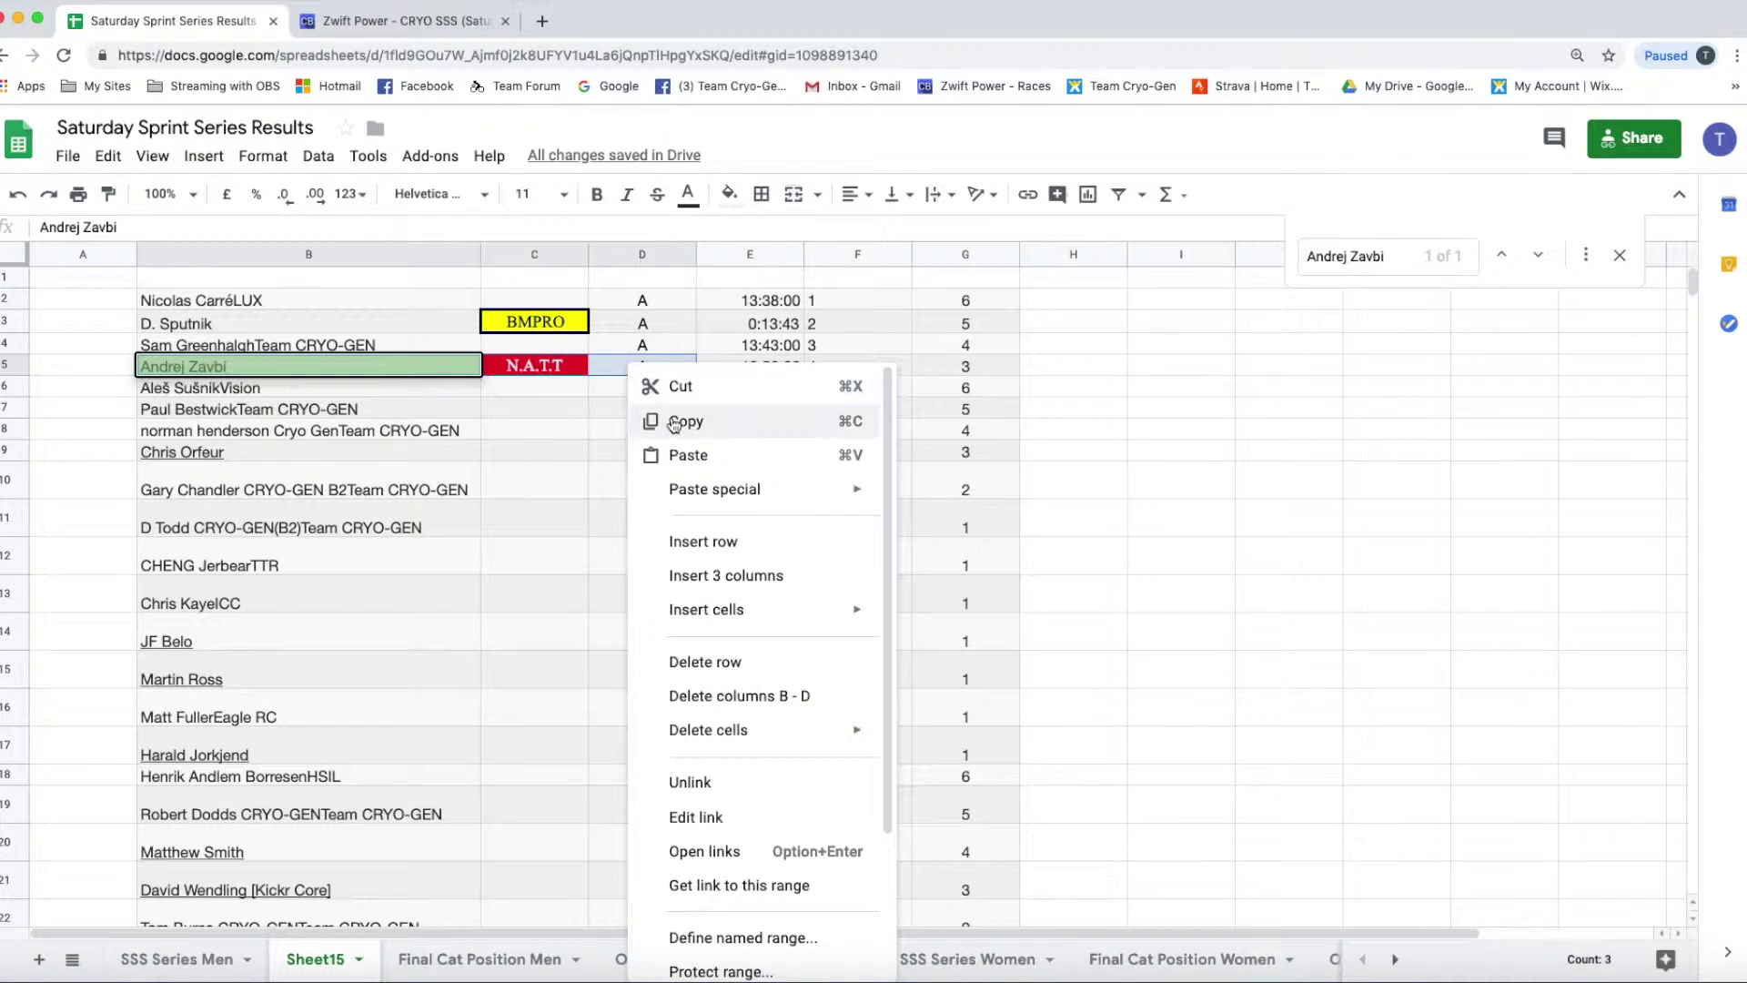
click(674, 424)
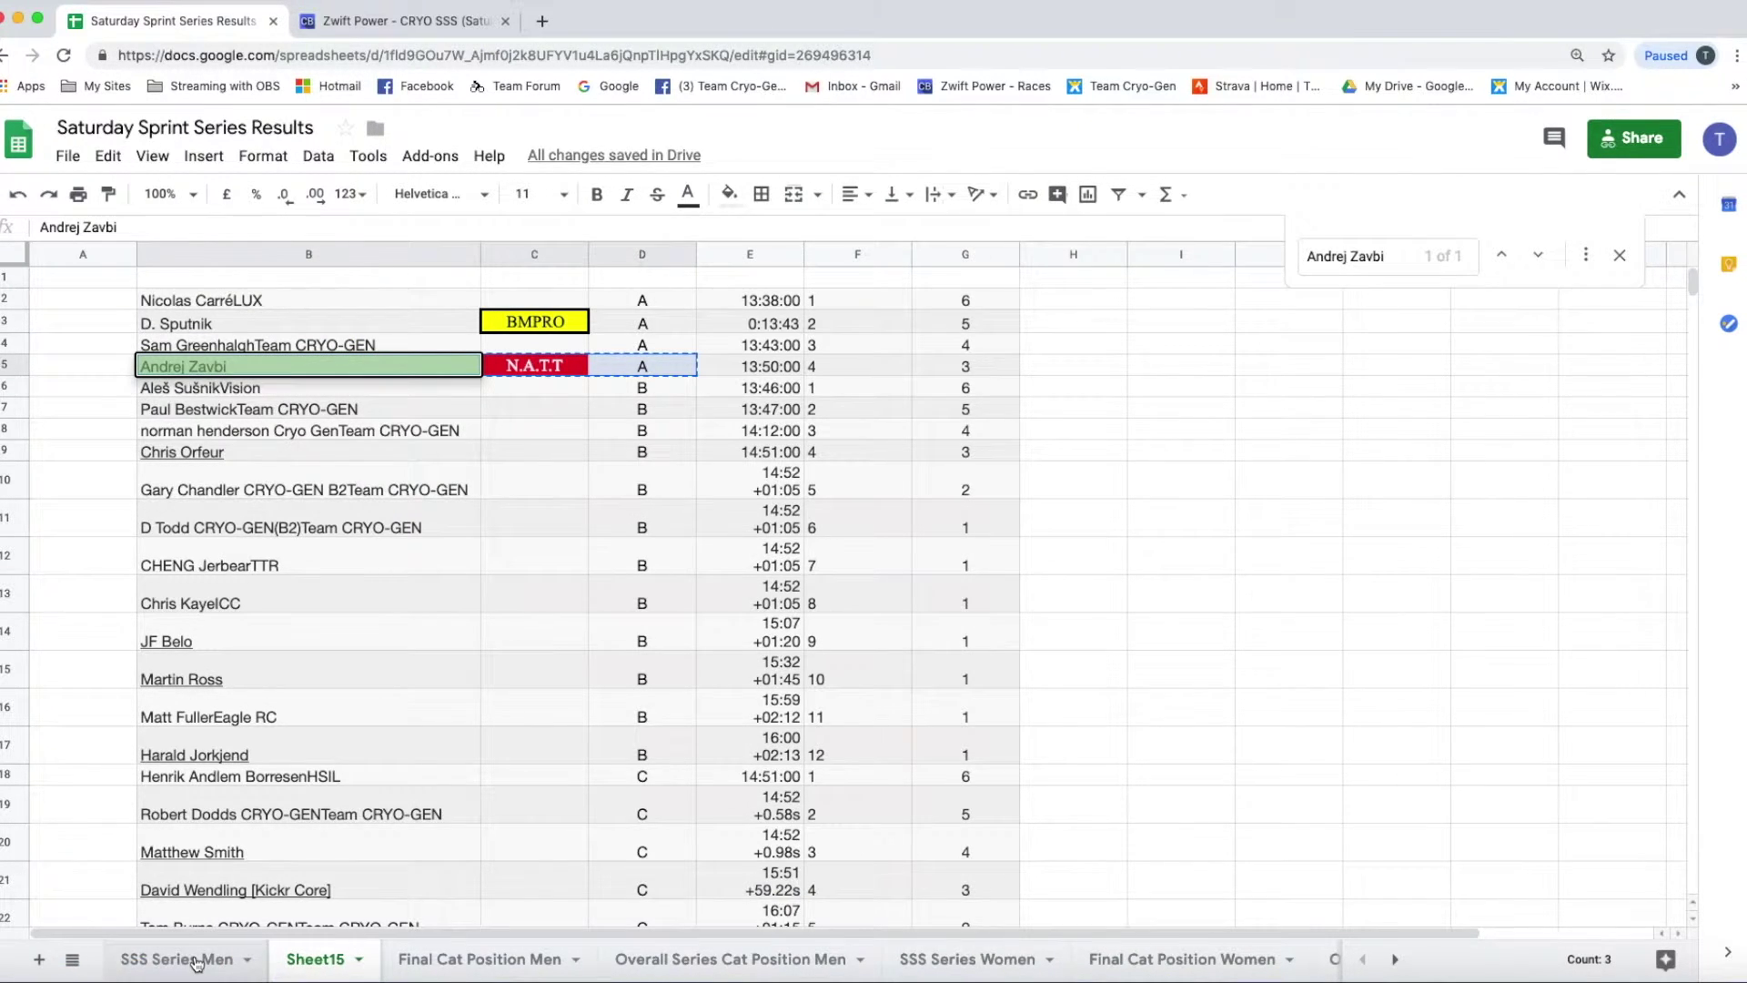
click(195, 961)
click(237, 699)
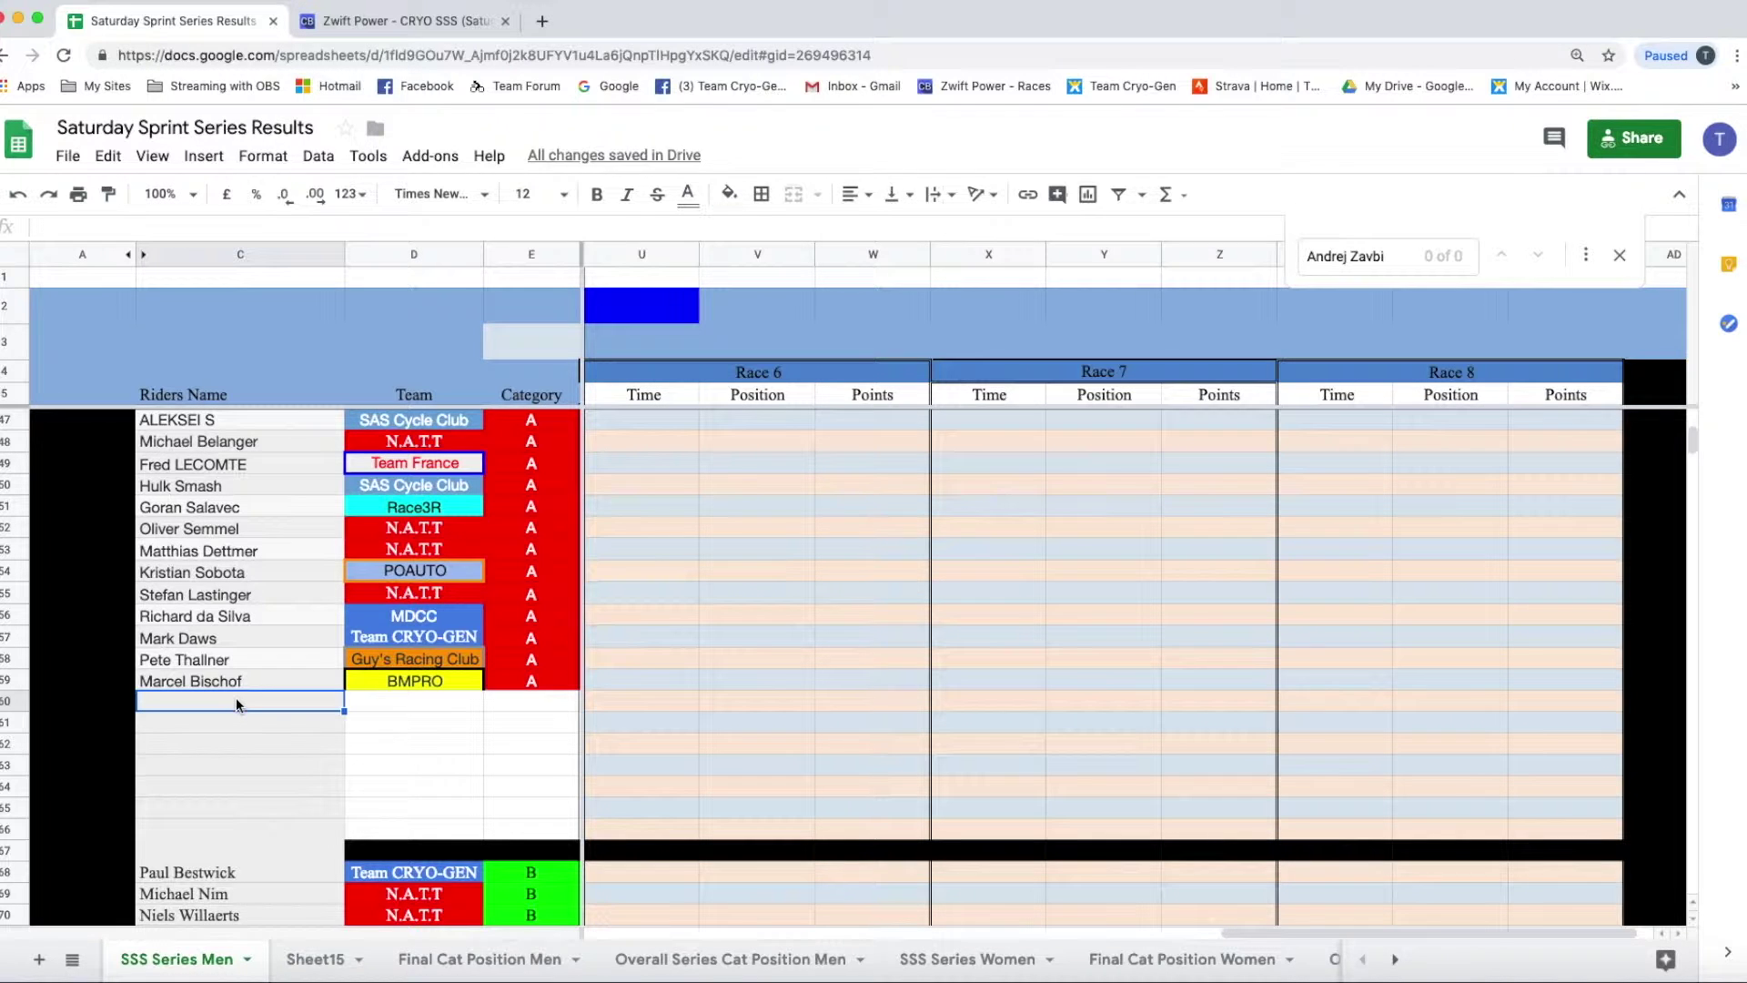
right_click(237, 699)
click(297, 792)
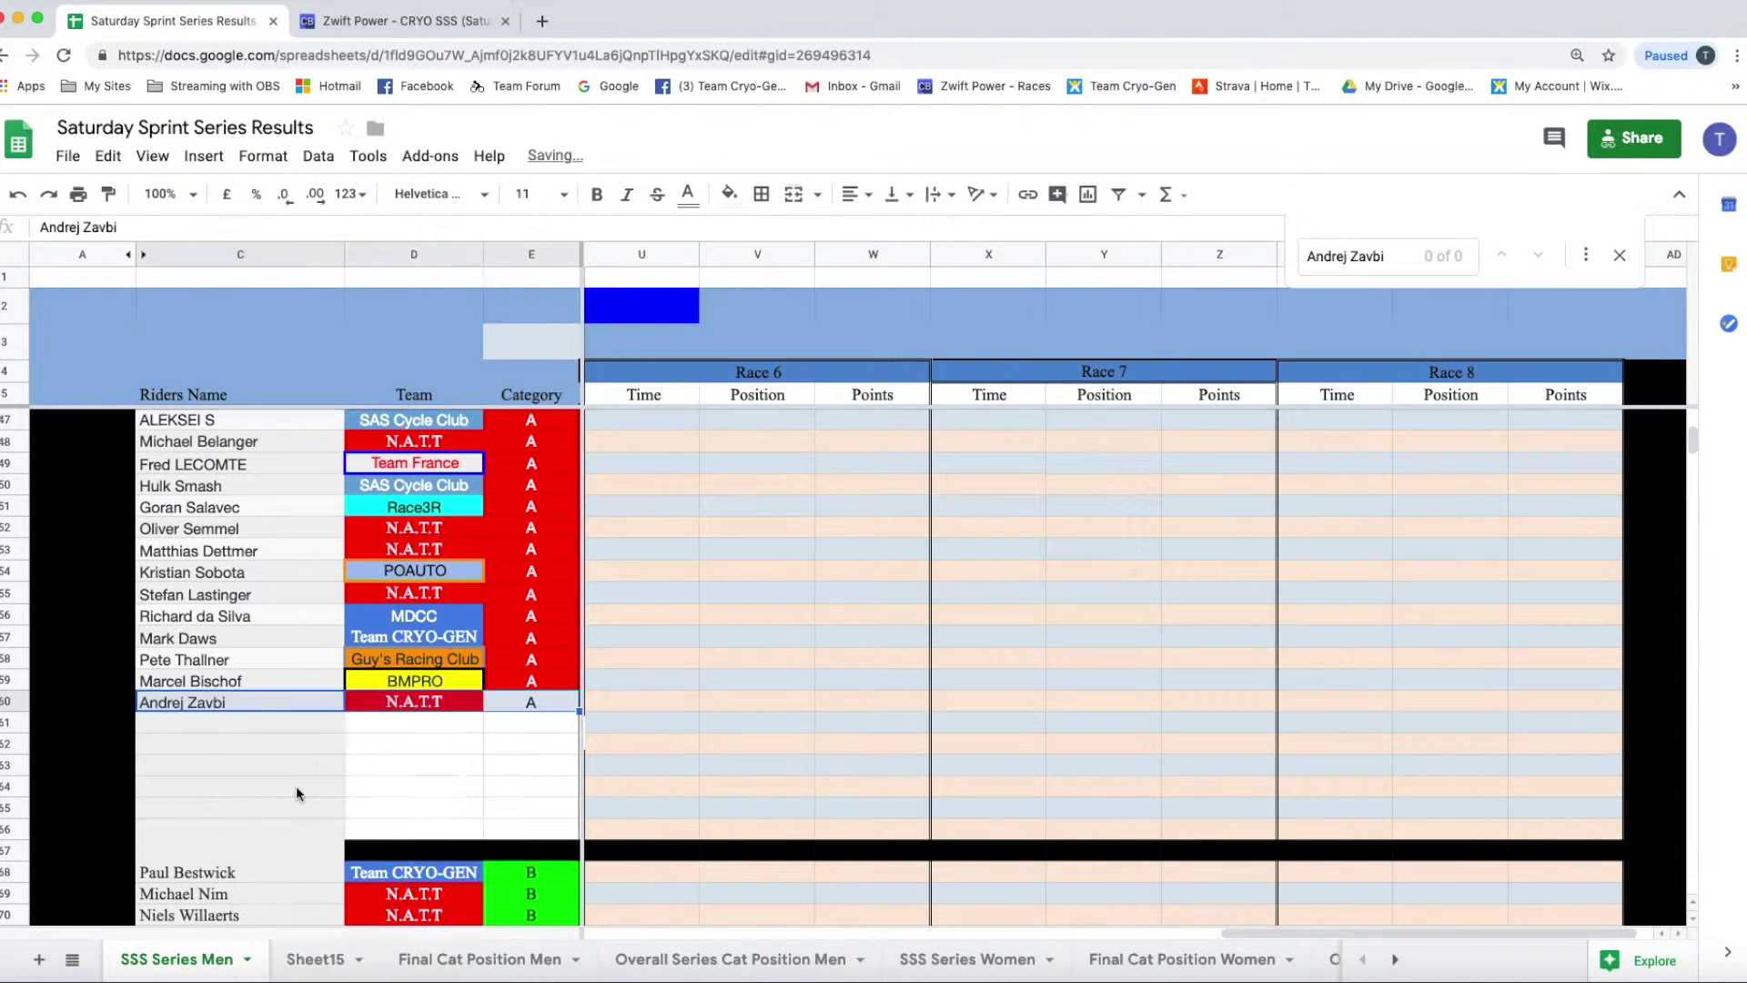
Step: Copy the new rider's name from SSS Series Men into the first empty category A row of Final Cat Position Men
click(287, 704)
right_click(287, 704)
click(339, 761)
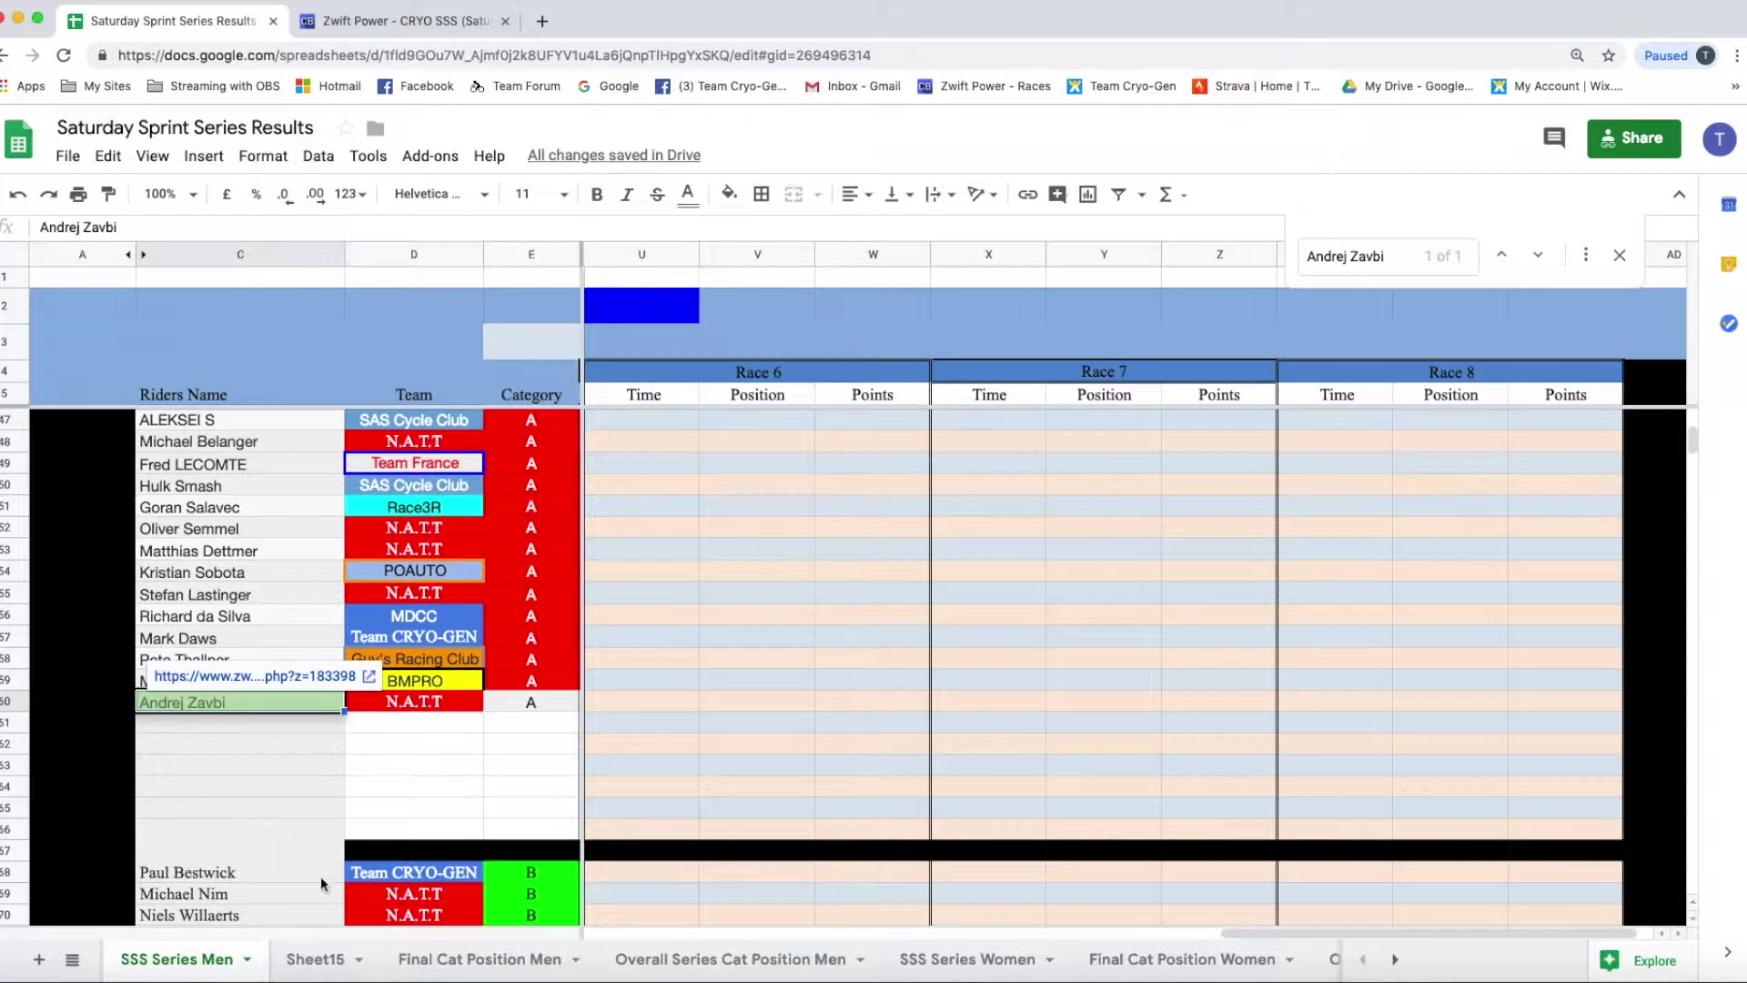
click(434, 964)
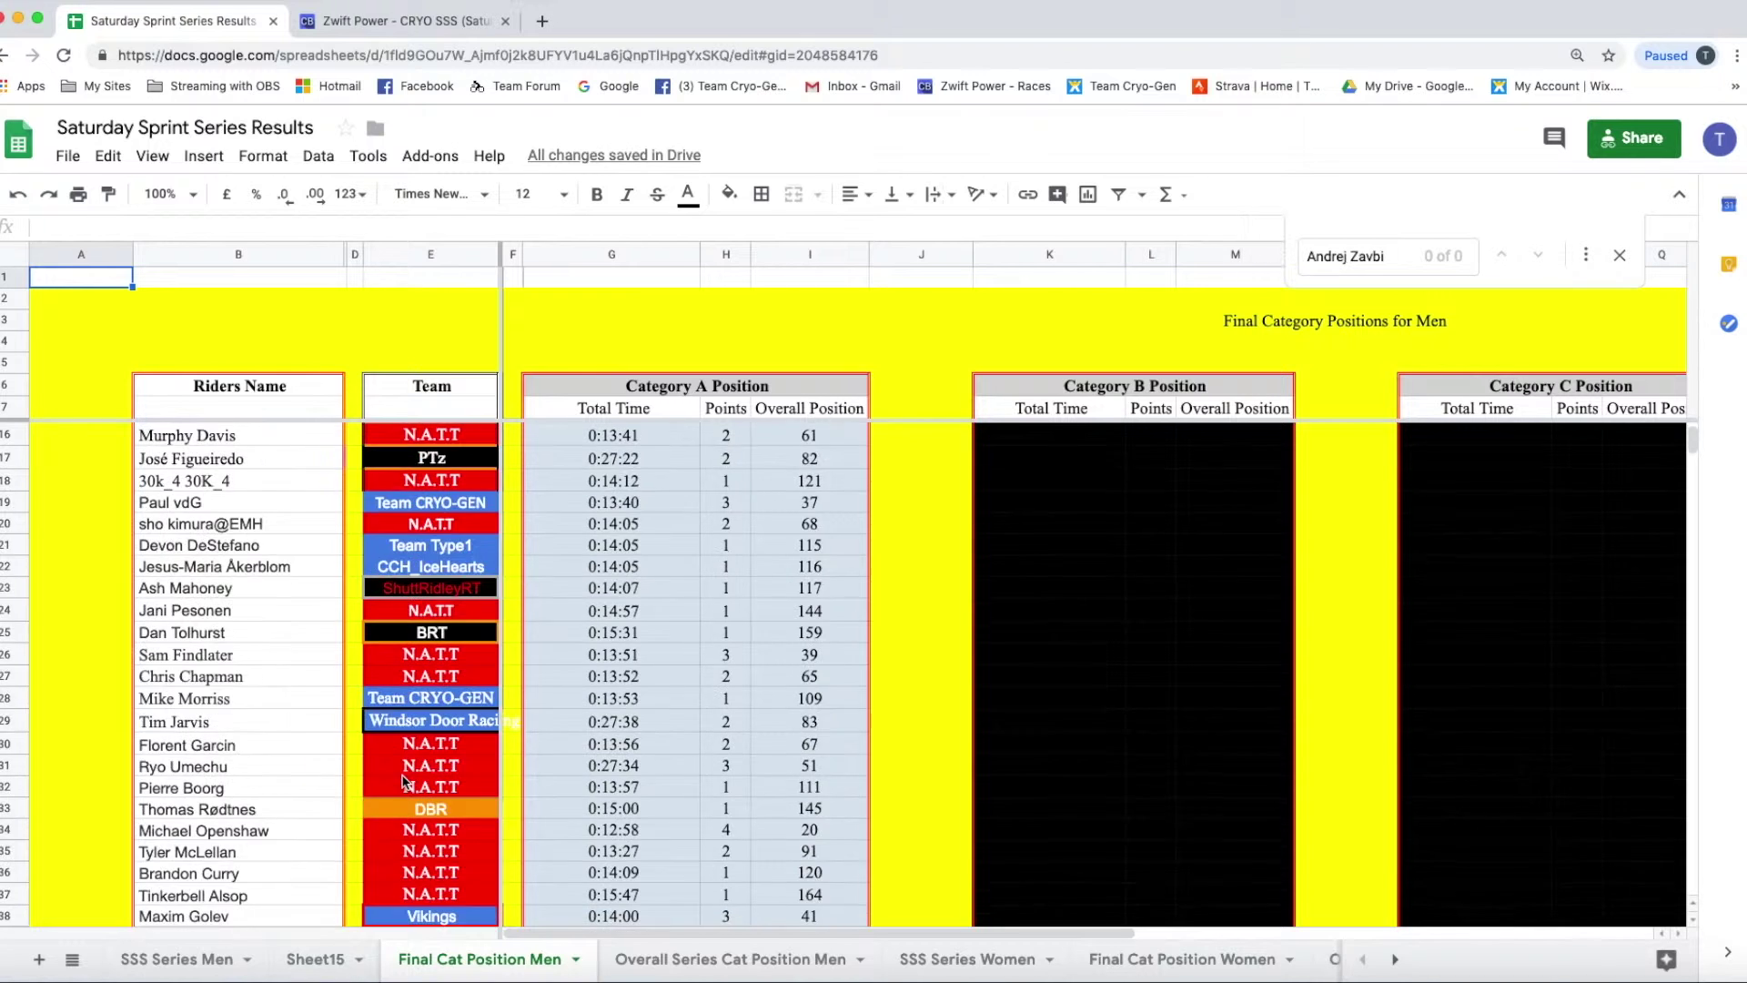
scroll(403, 781, down, 12)
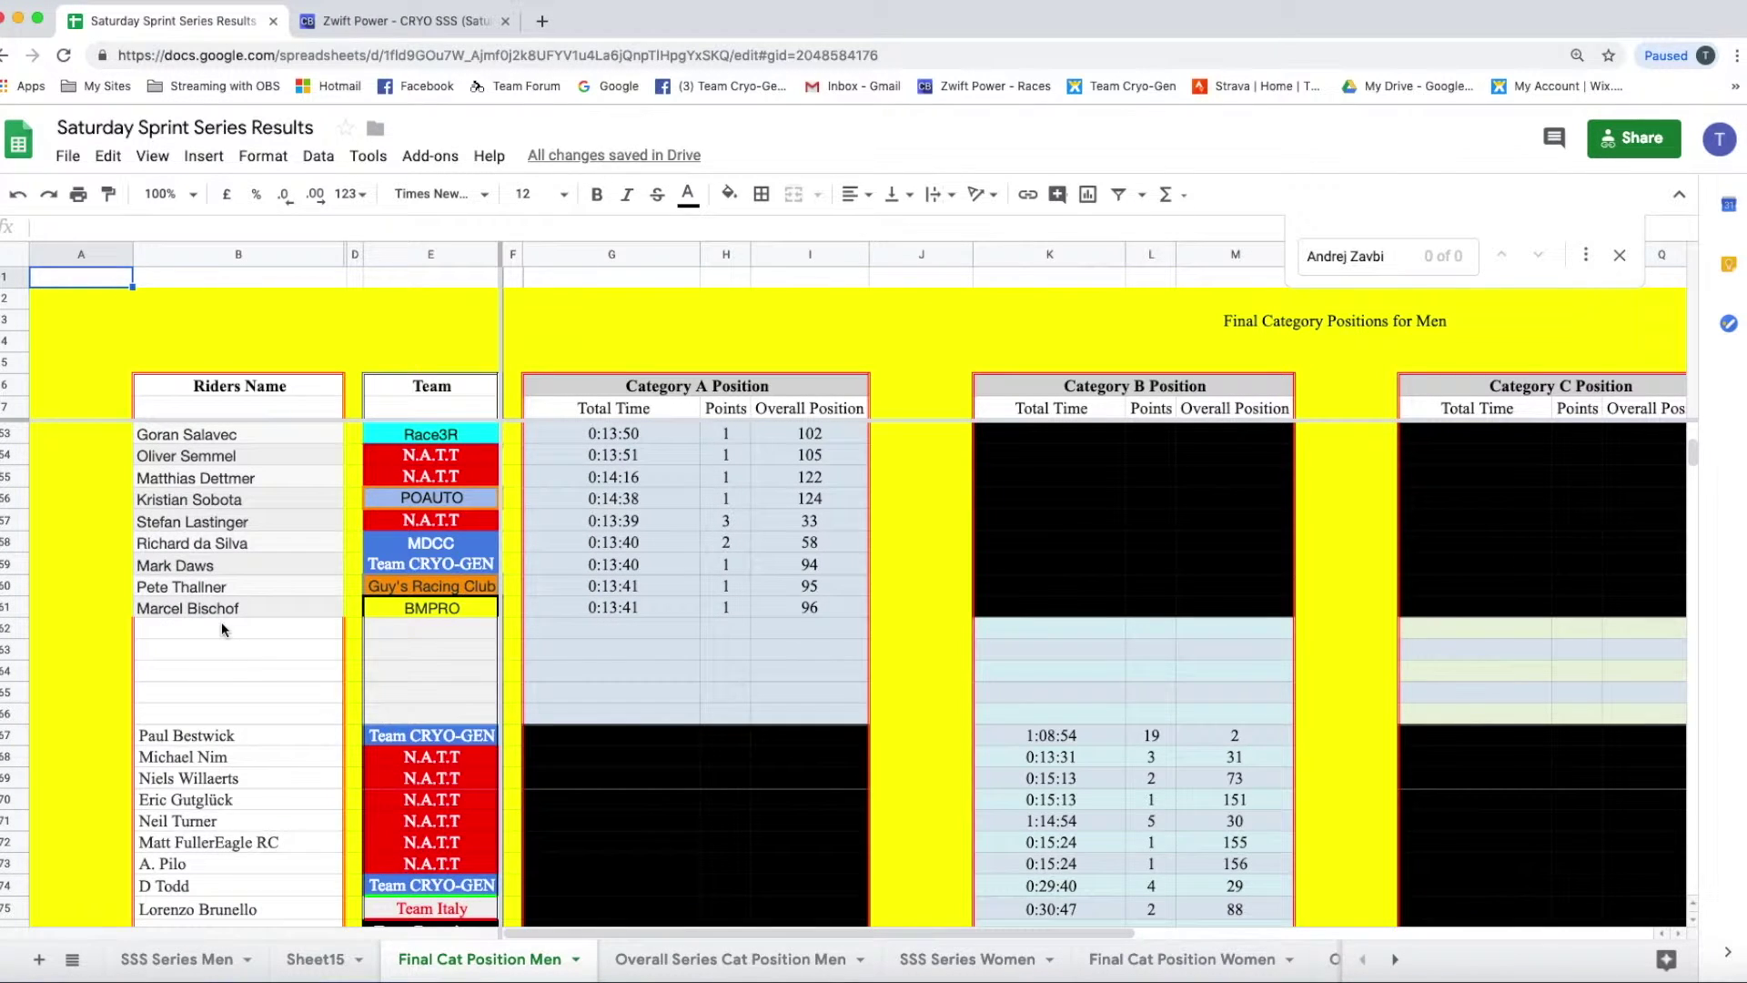
click(221, 625)
right_click(220, 625)
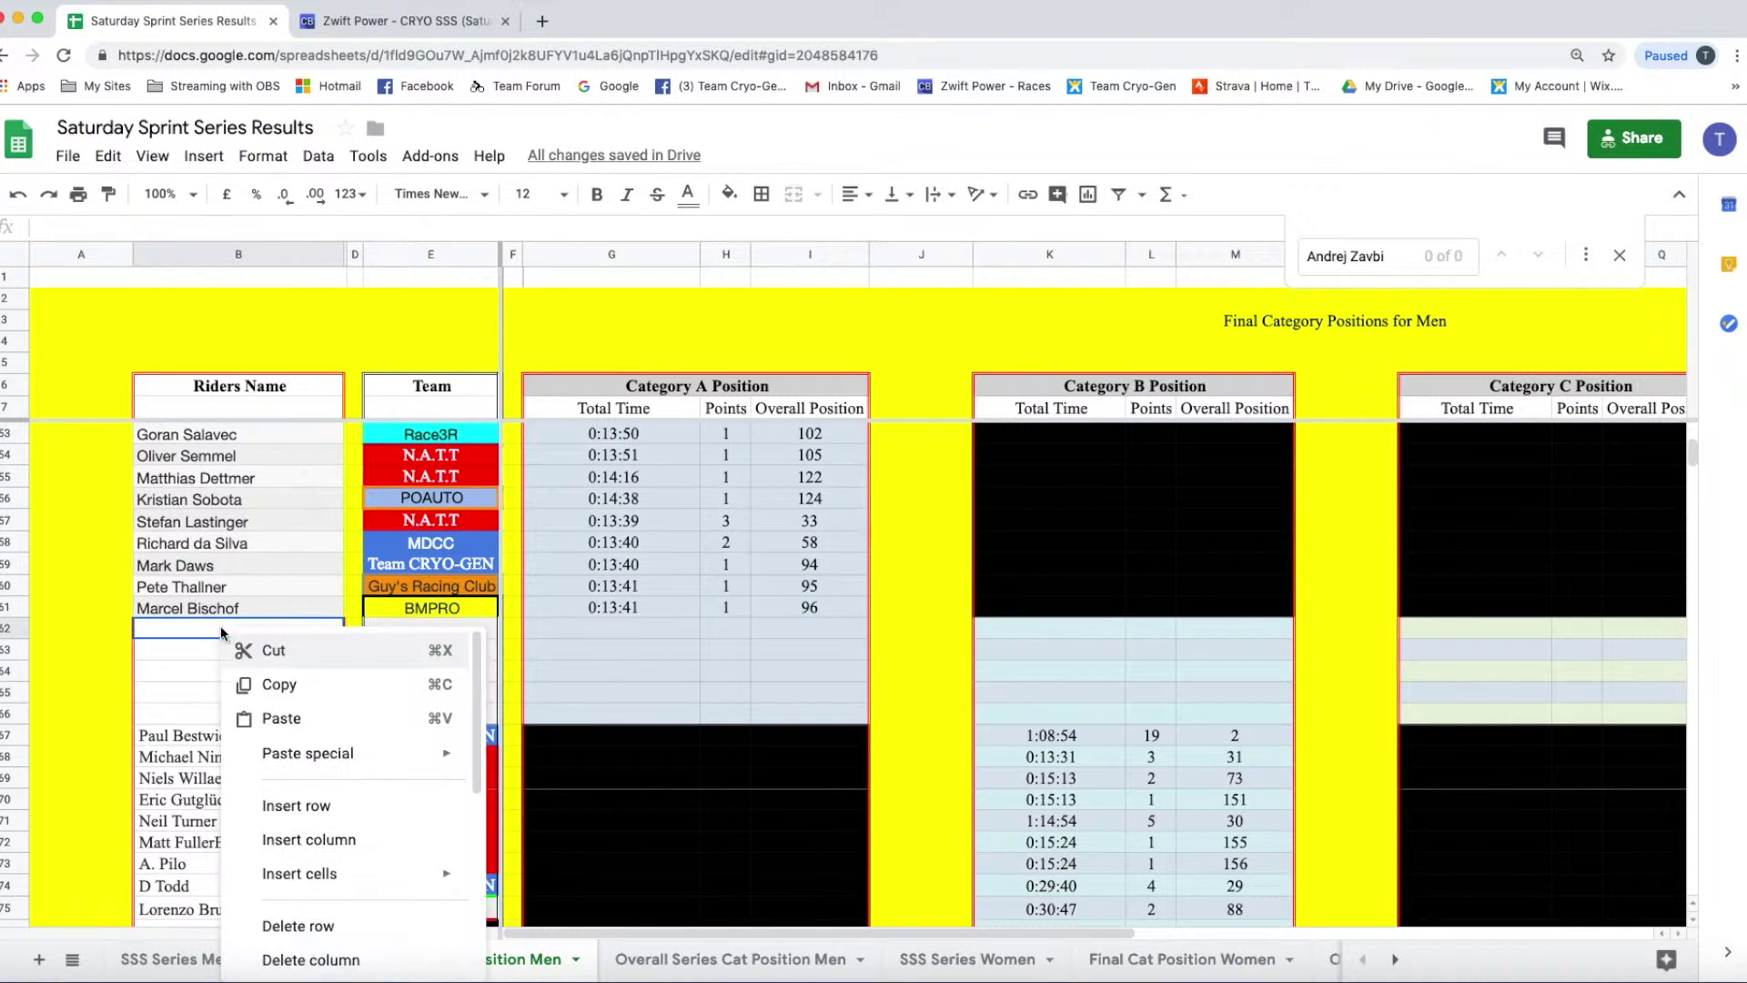
click(290, 719)
Step: Copy an existing N.A.T.T team cell into the new rider's Team cell on Final Cat Position Men
click(436, 524)
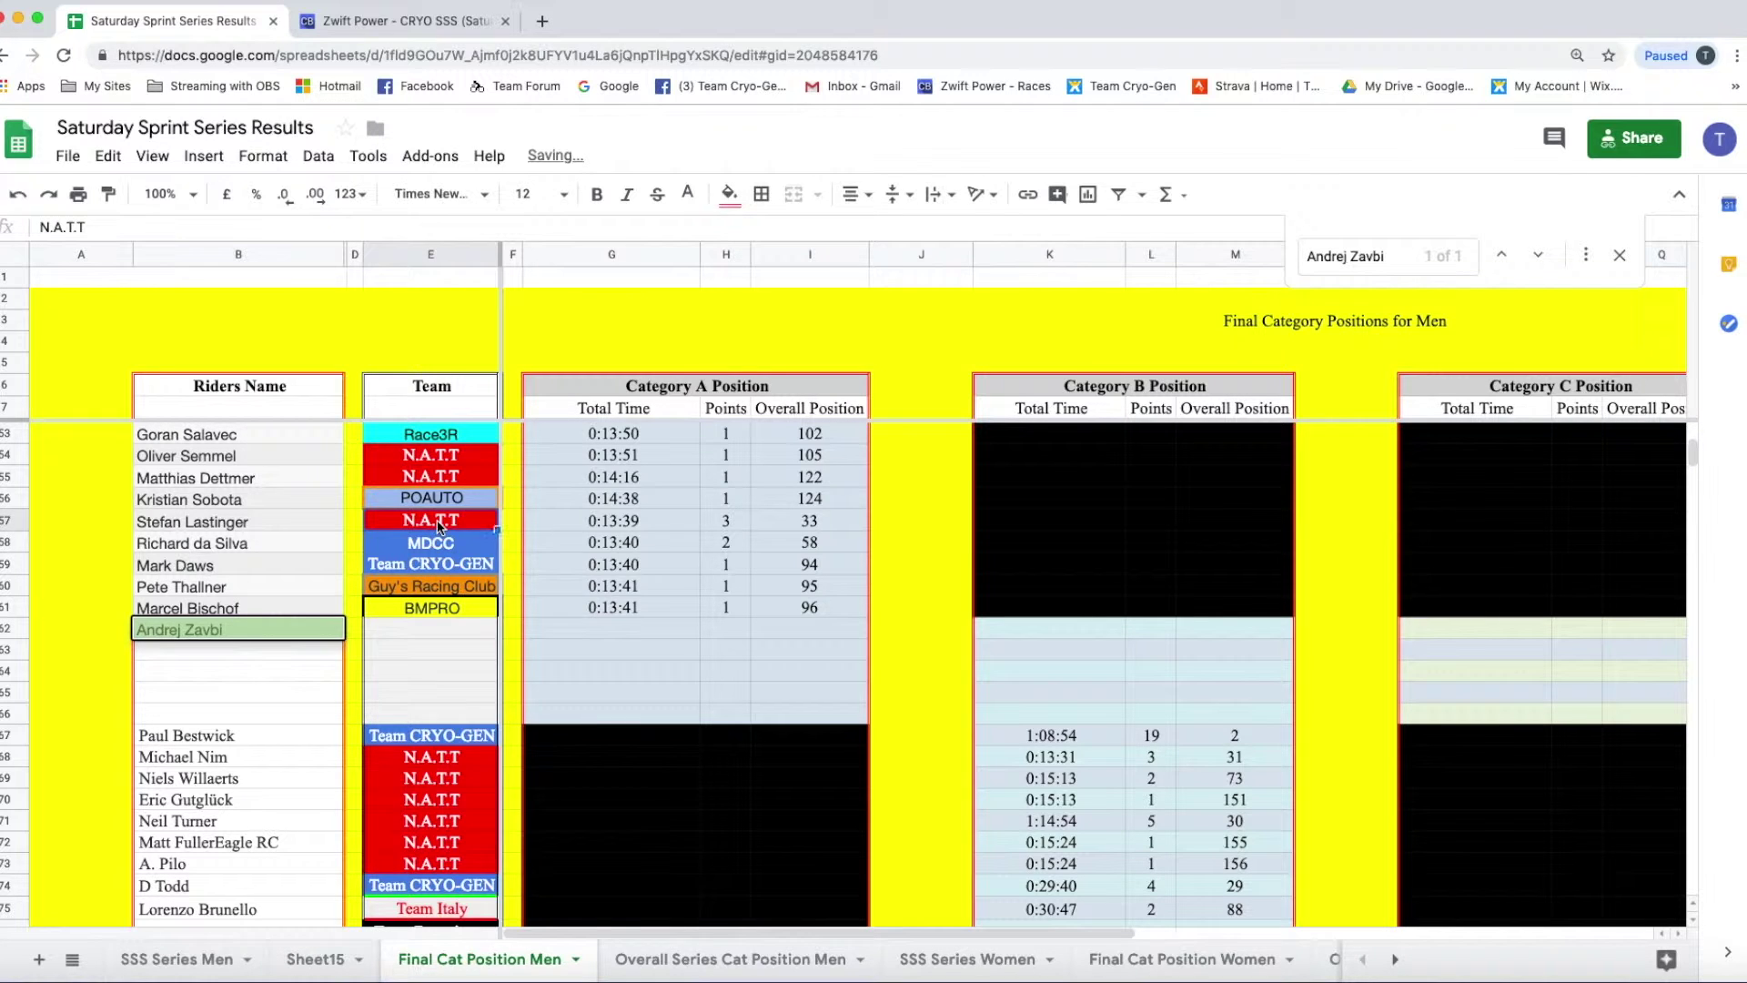
right_click(436, 525)
click(478, 579)
click(421, 629)
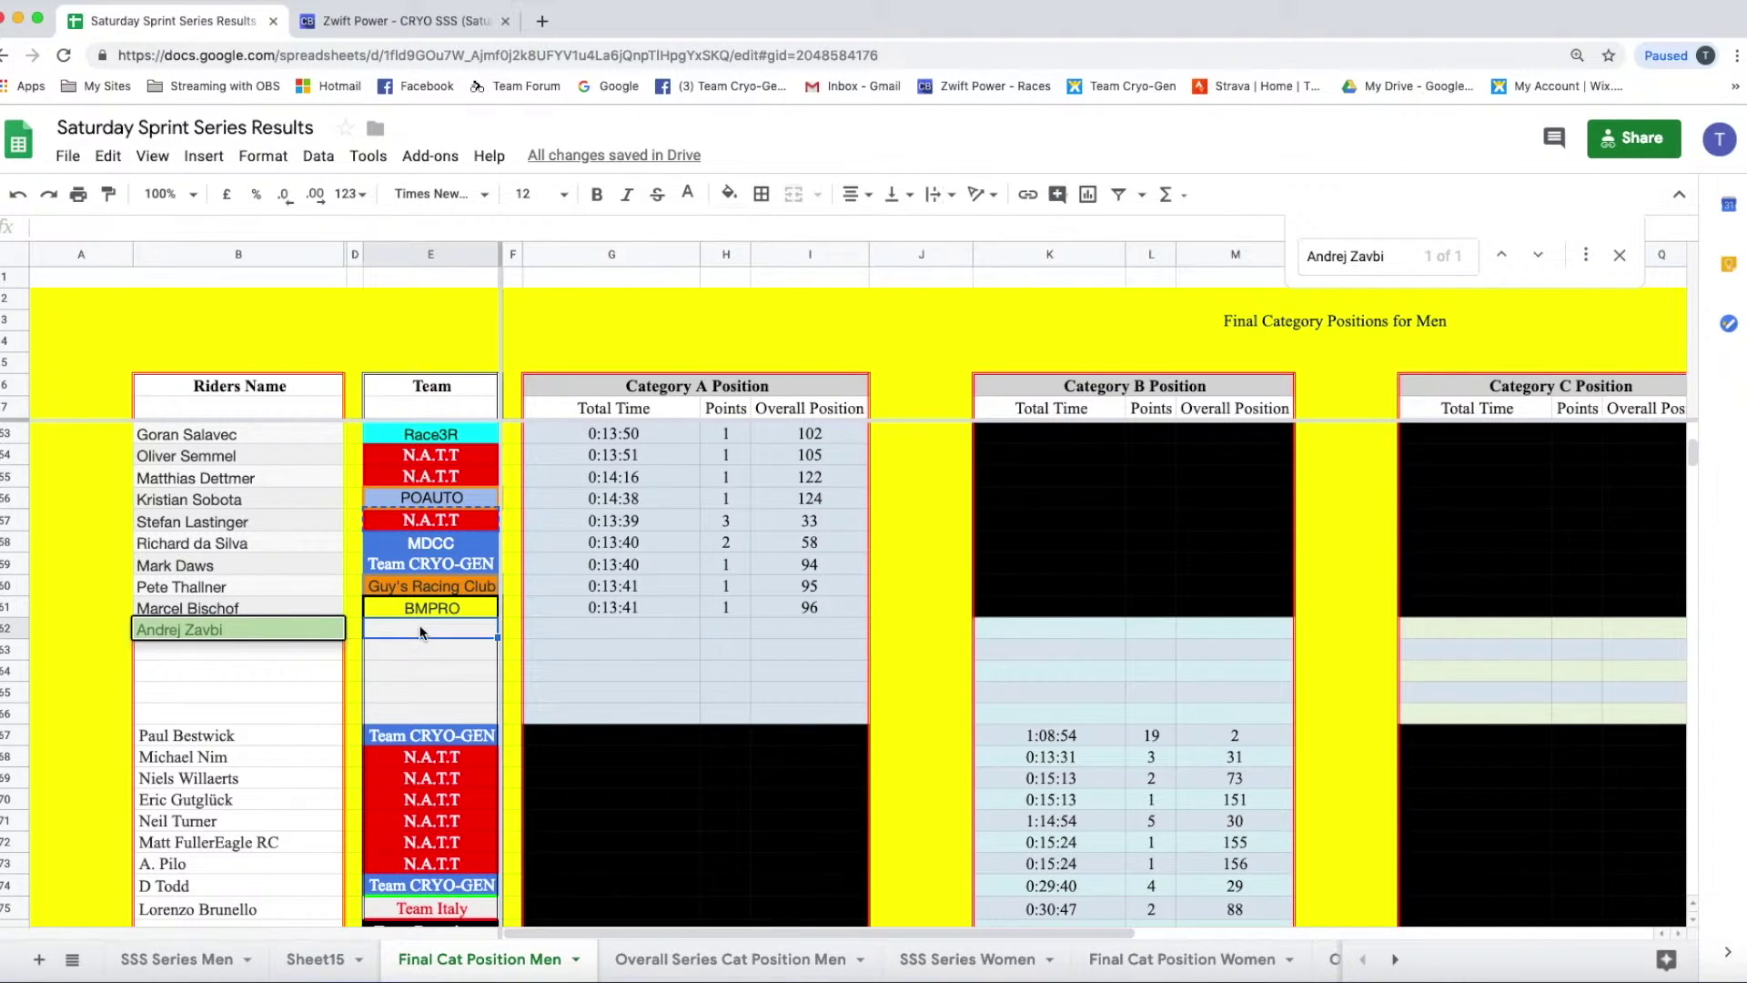
right_click(420, 629)
click(481, 719)
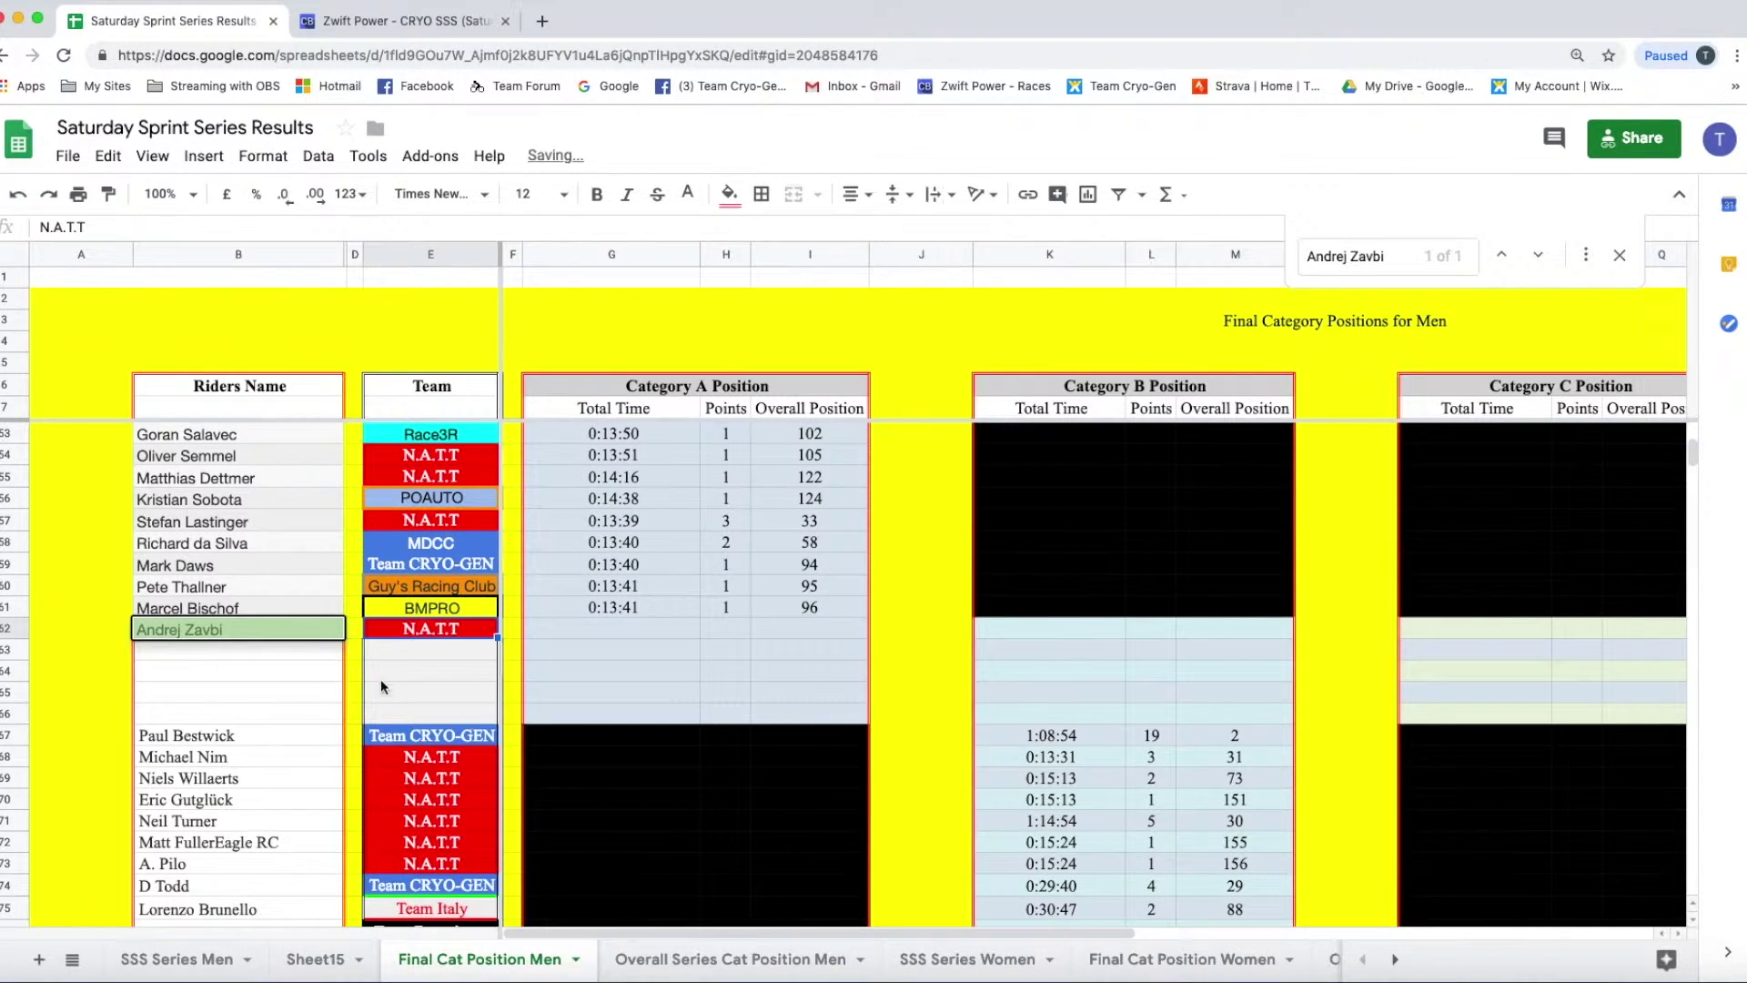
Step: Copy the new rider's name from SSS Series Men into the first empty row below the list on Overall Series Cat Position Men
click(654, 960)
scroll(577, 817, down, 20)
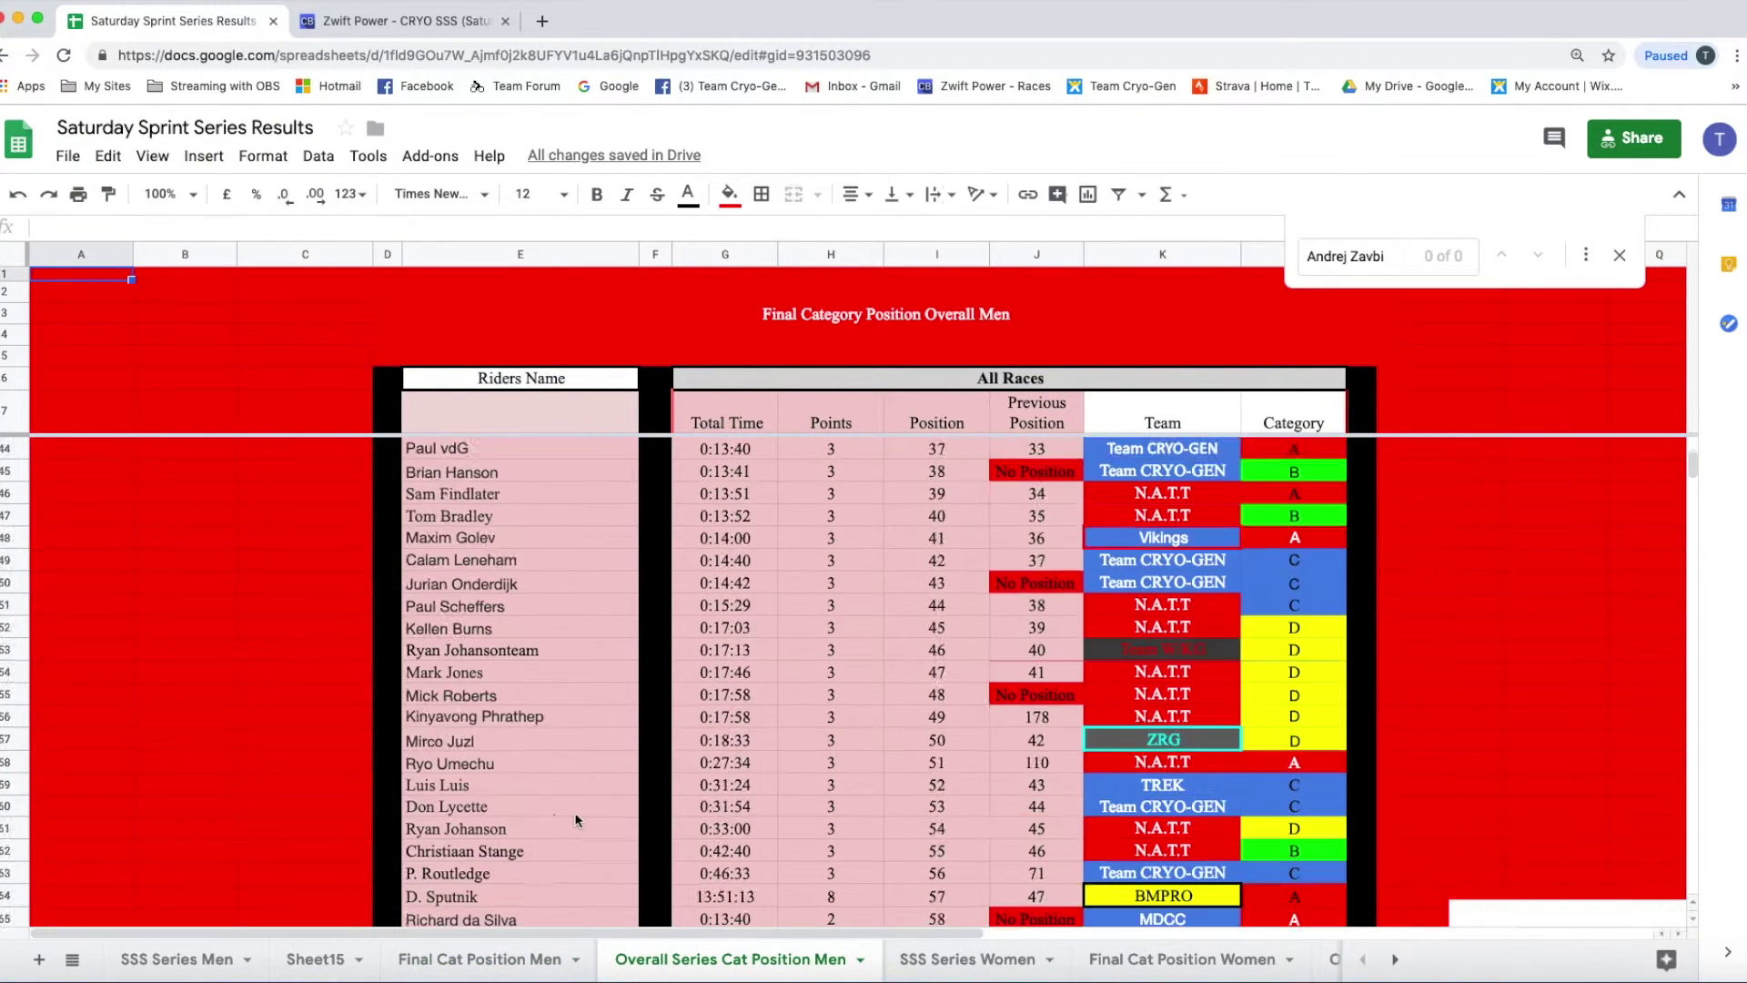
scroll(575, 812, down, 20)
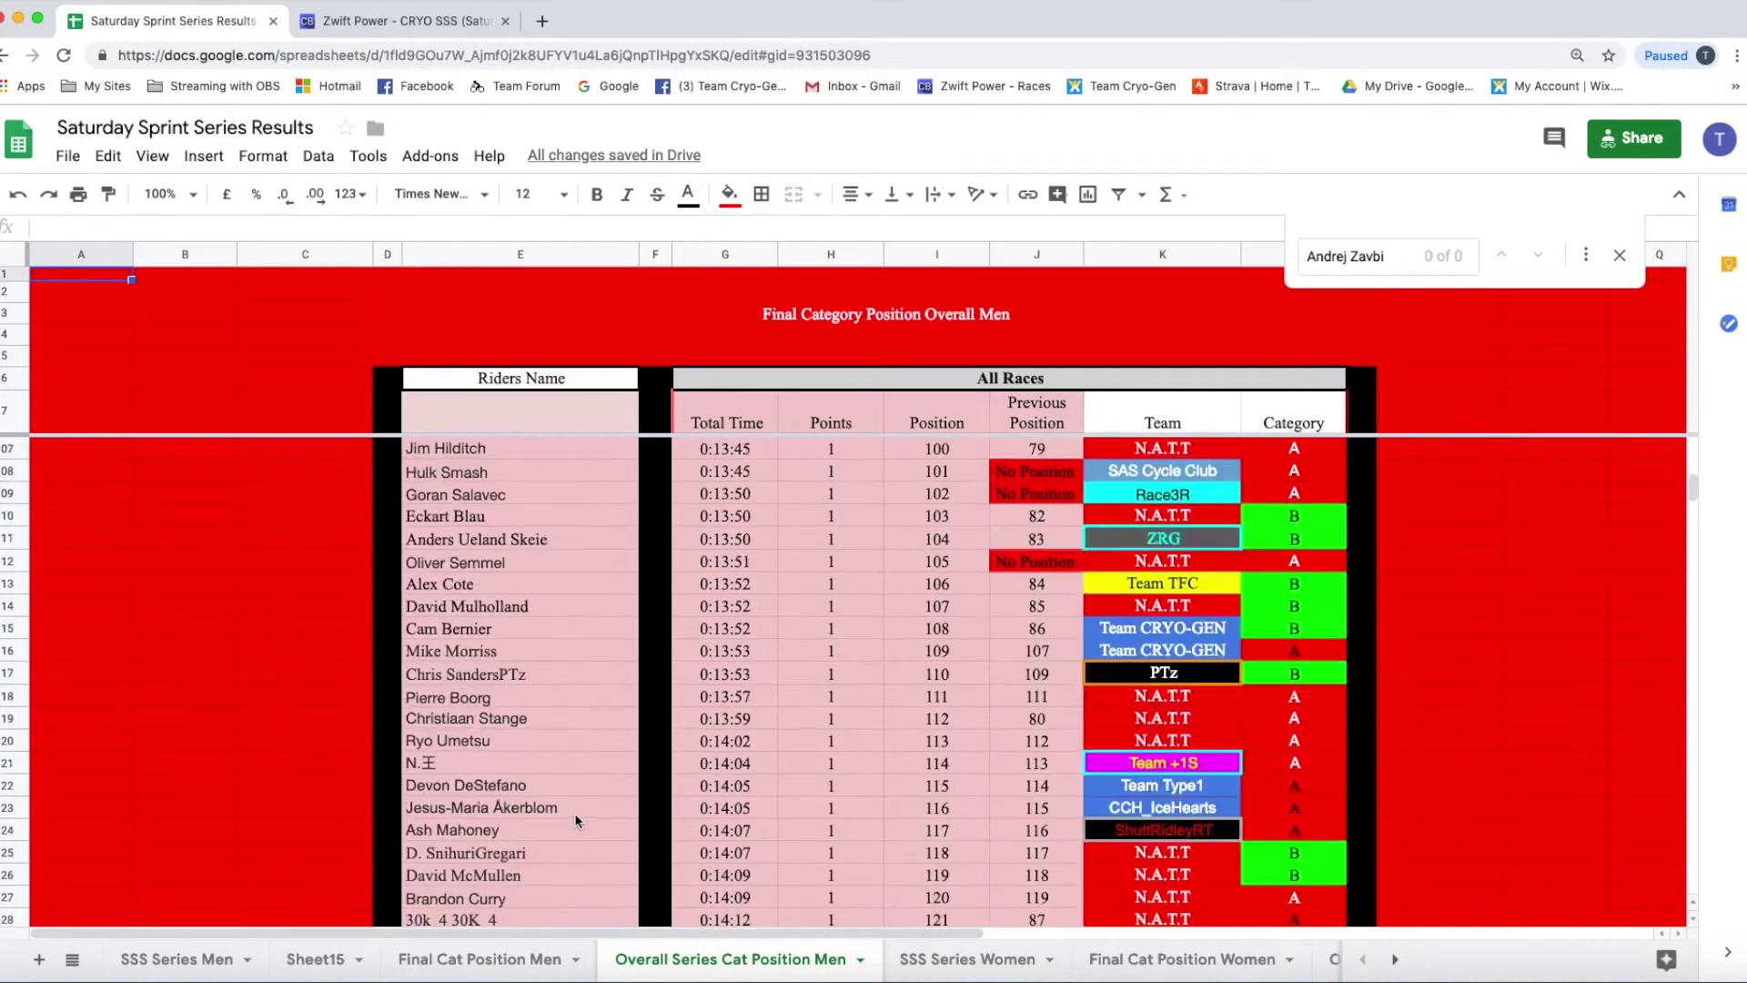
scroll(575, 820, down, 20)
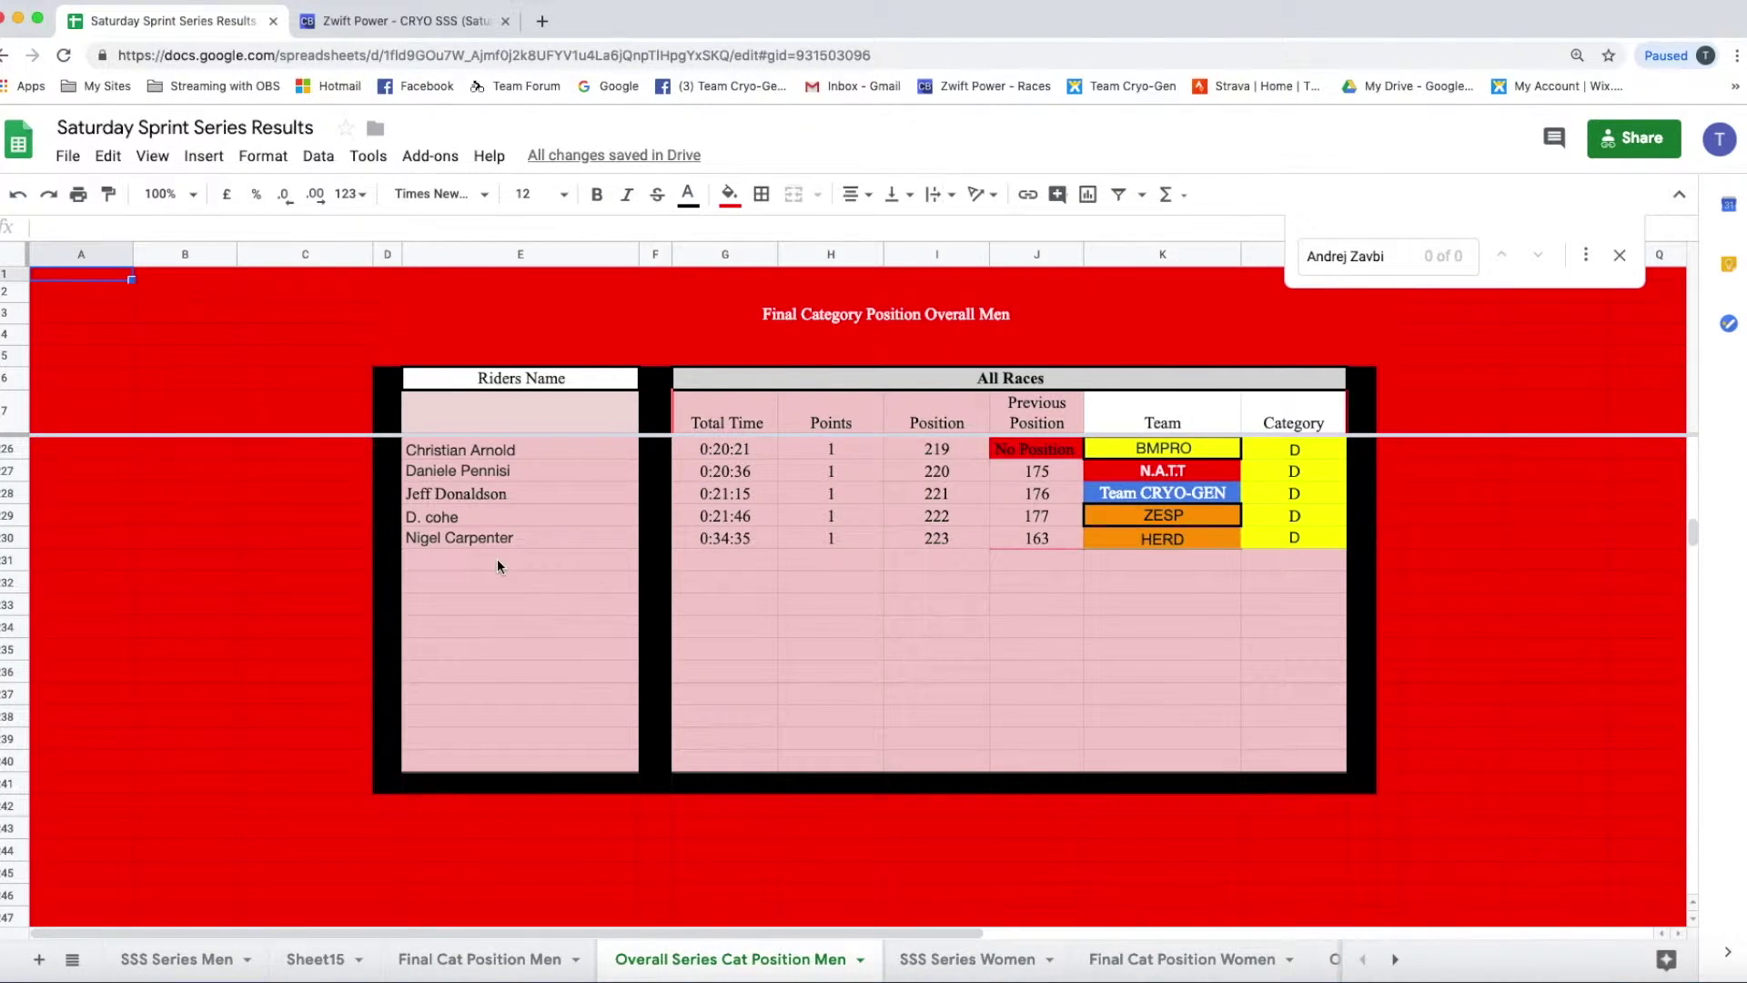
click(215, 958)
right_click(250, 705)
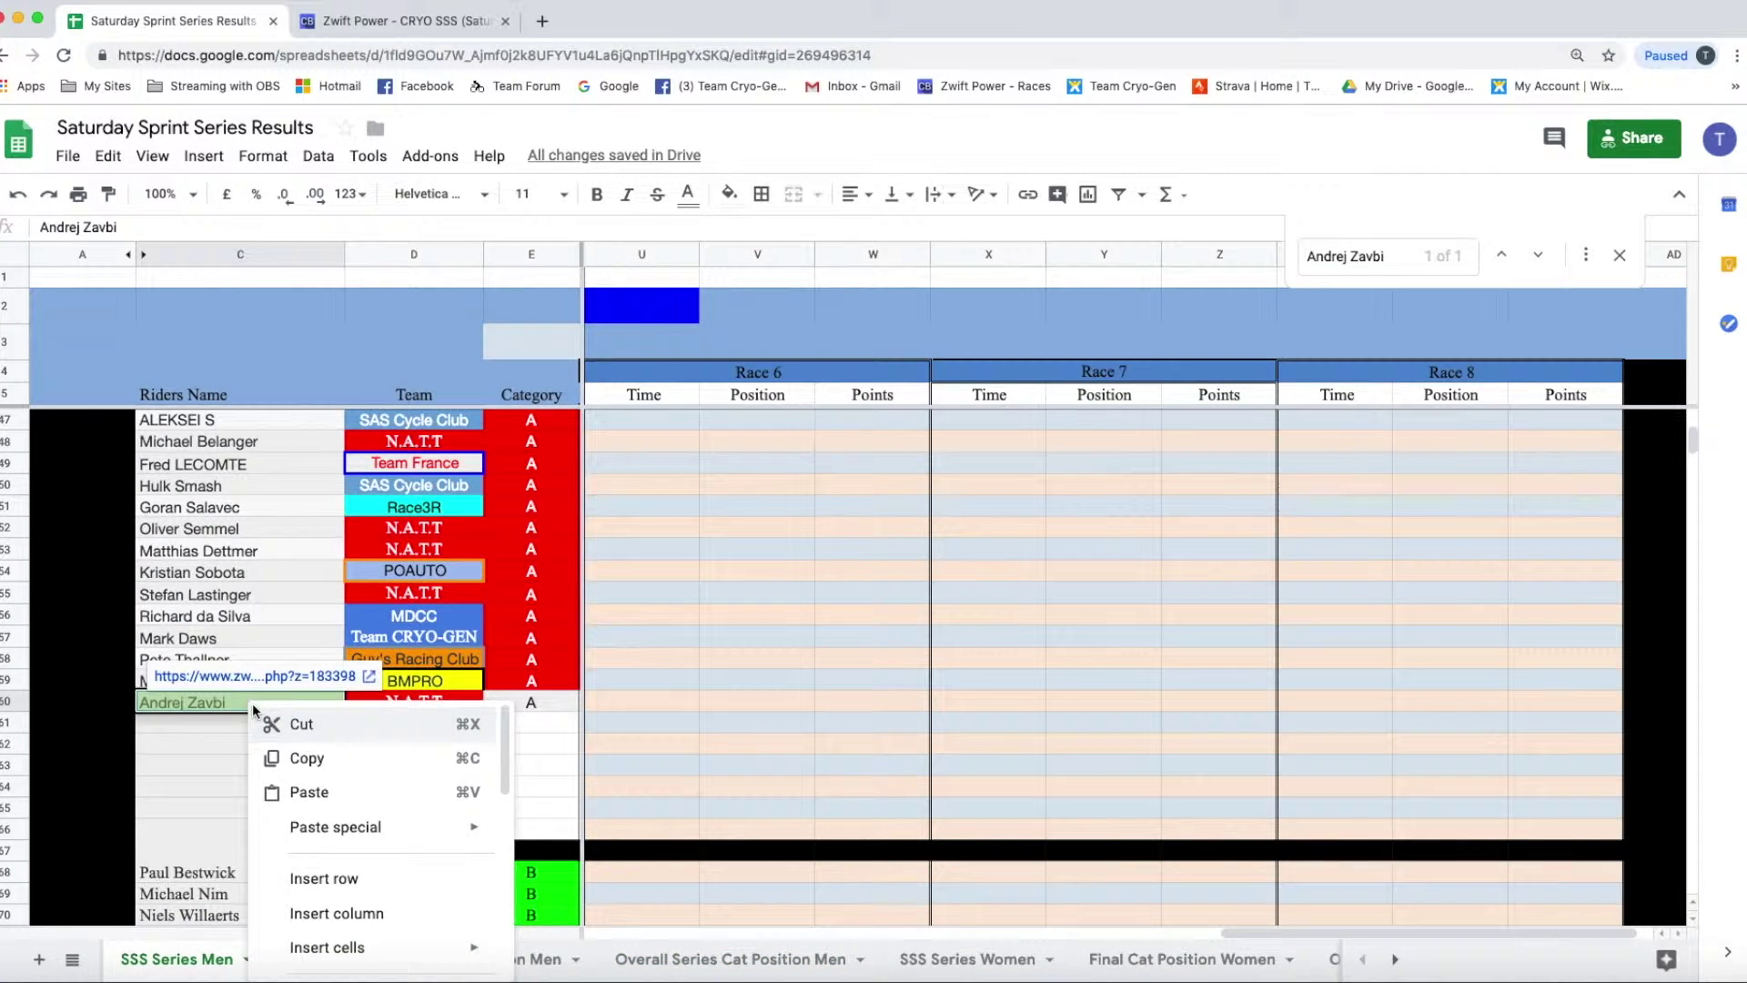
click(308, 761)
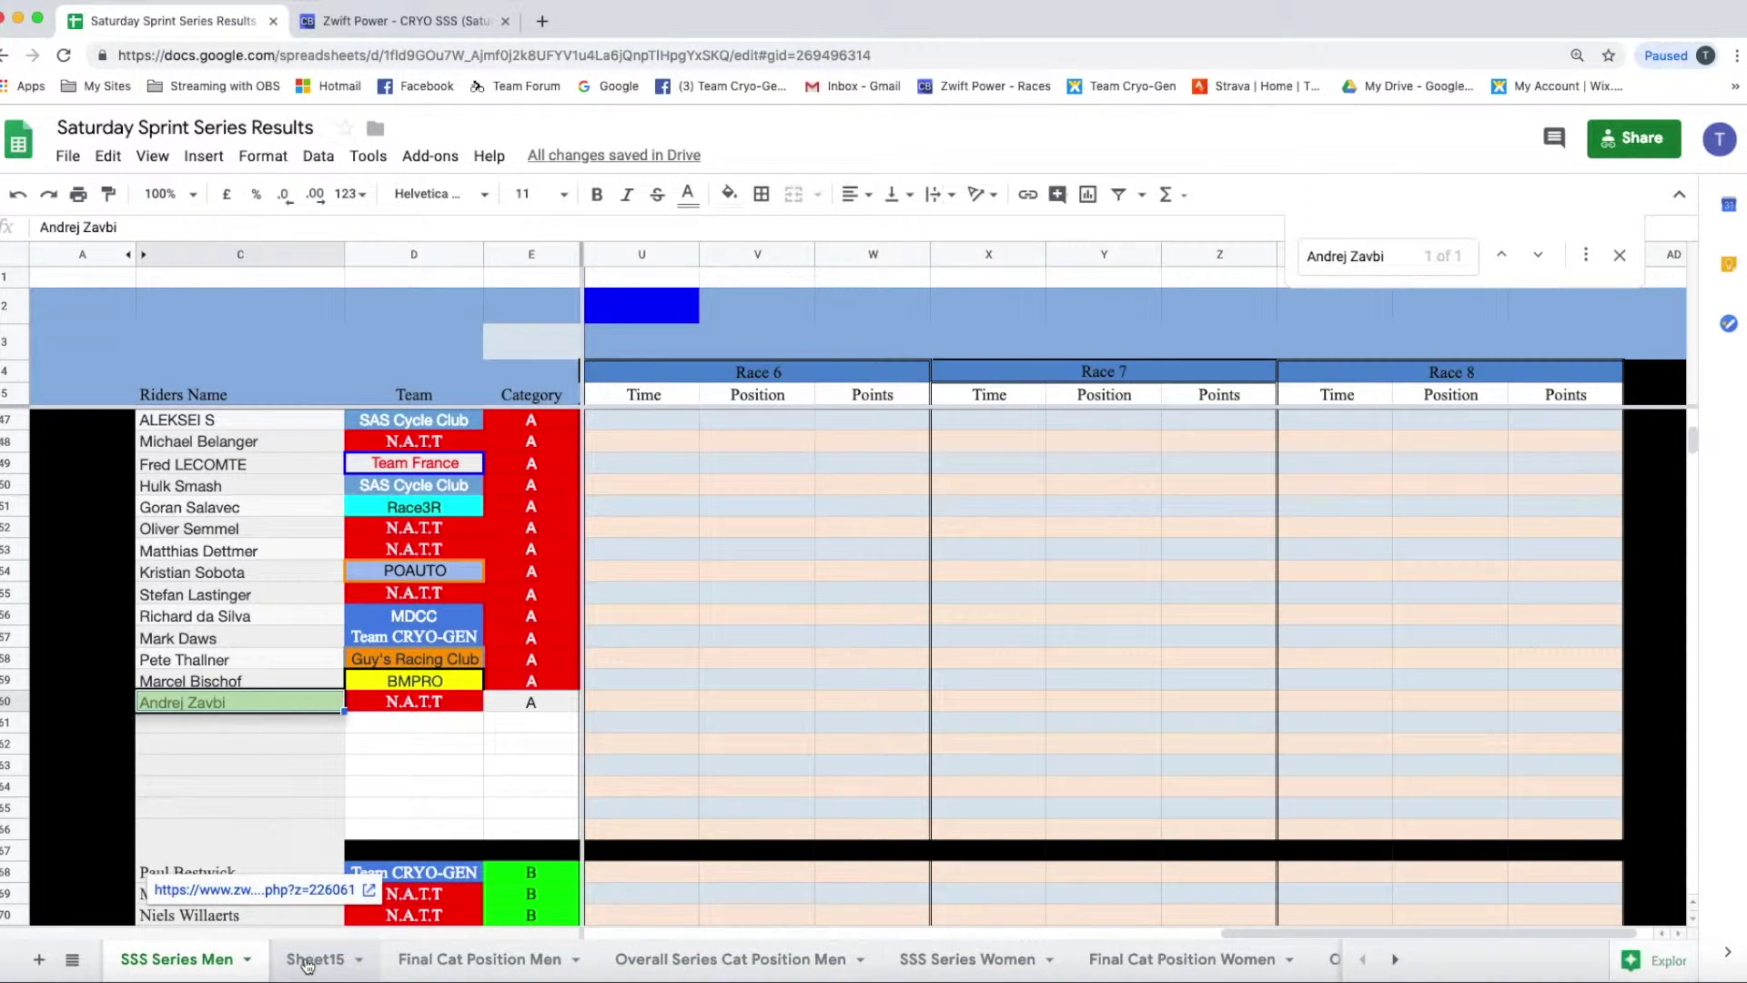
click(669, 960)
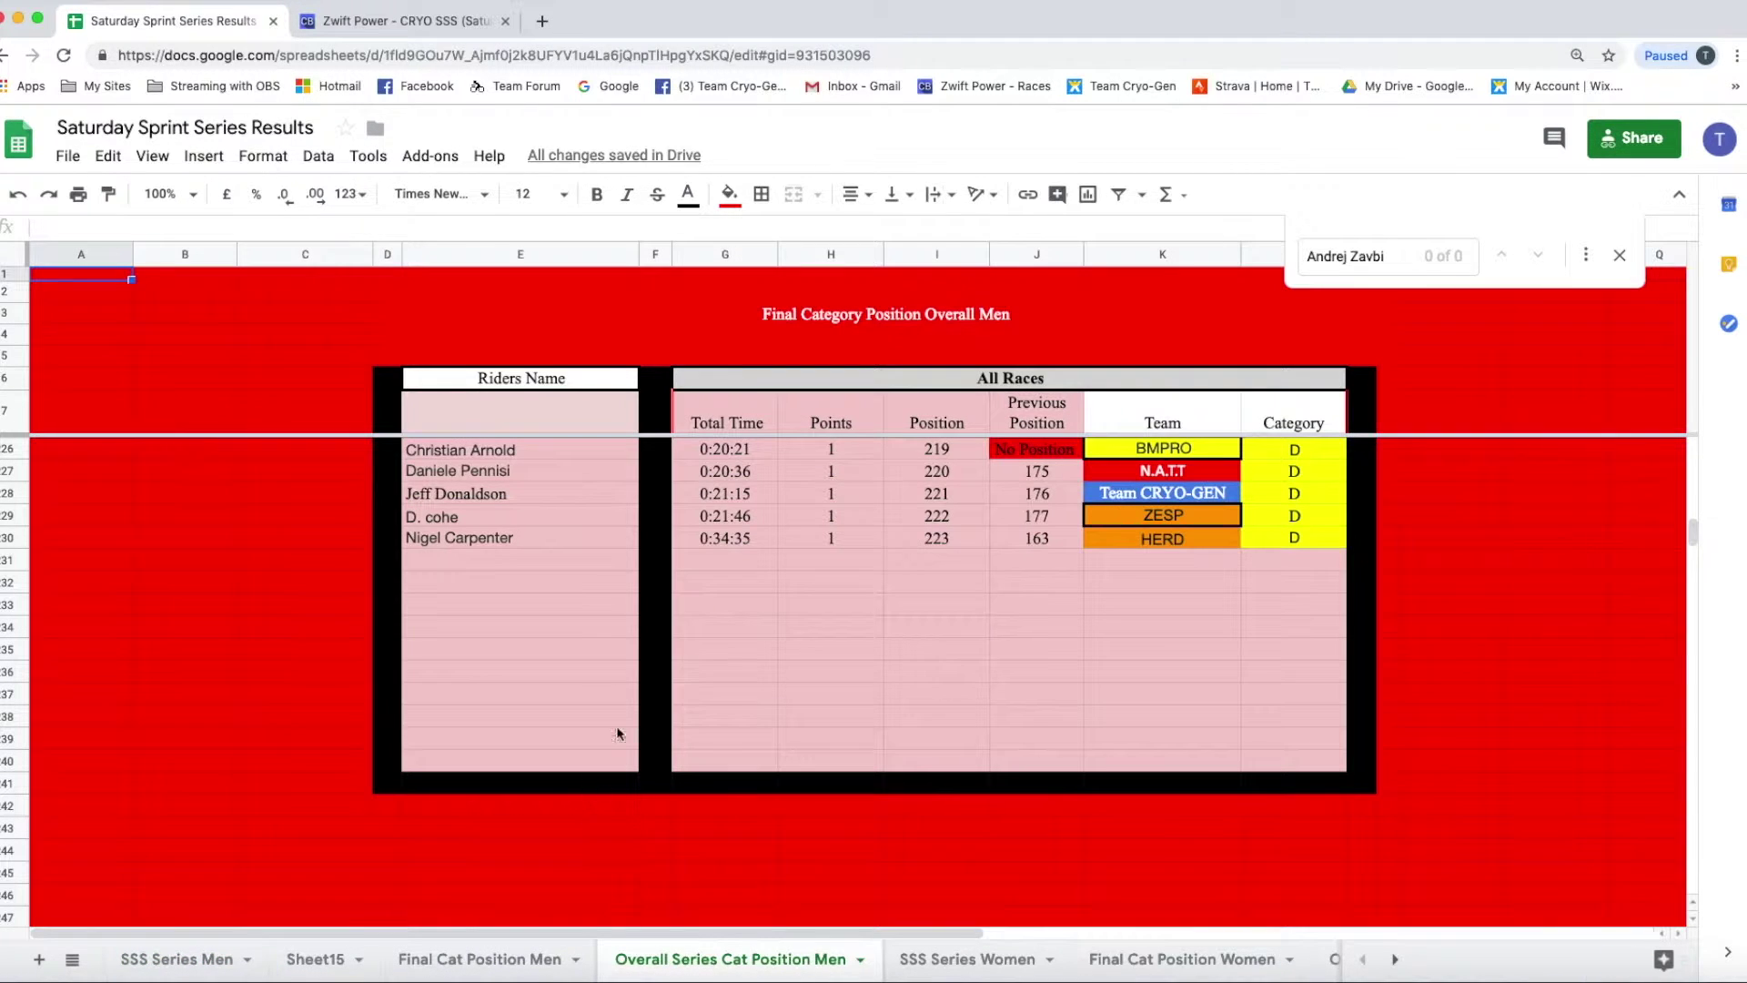
click(544, 560)
right_click(545, 555)
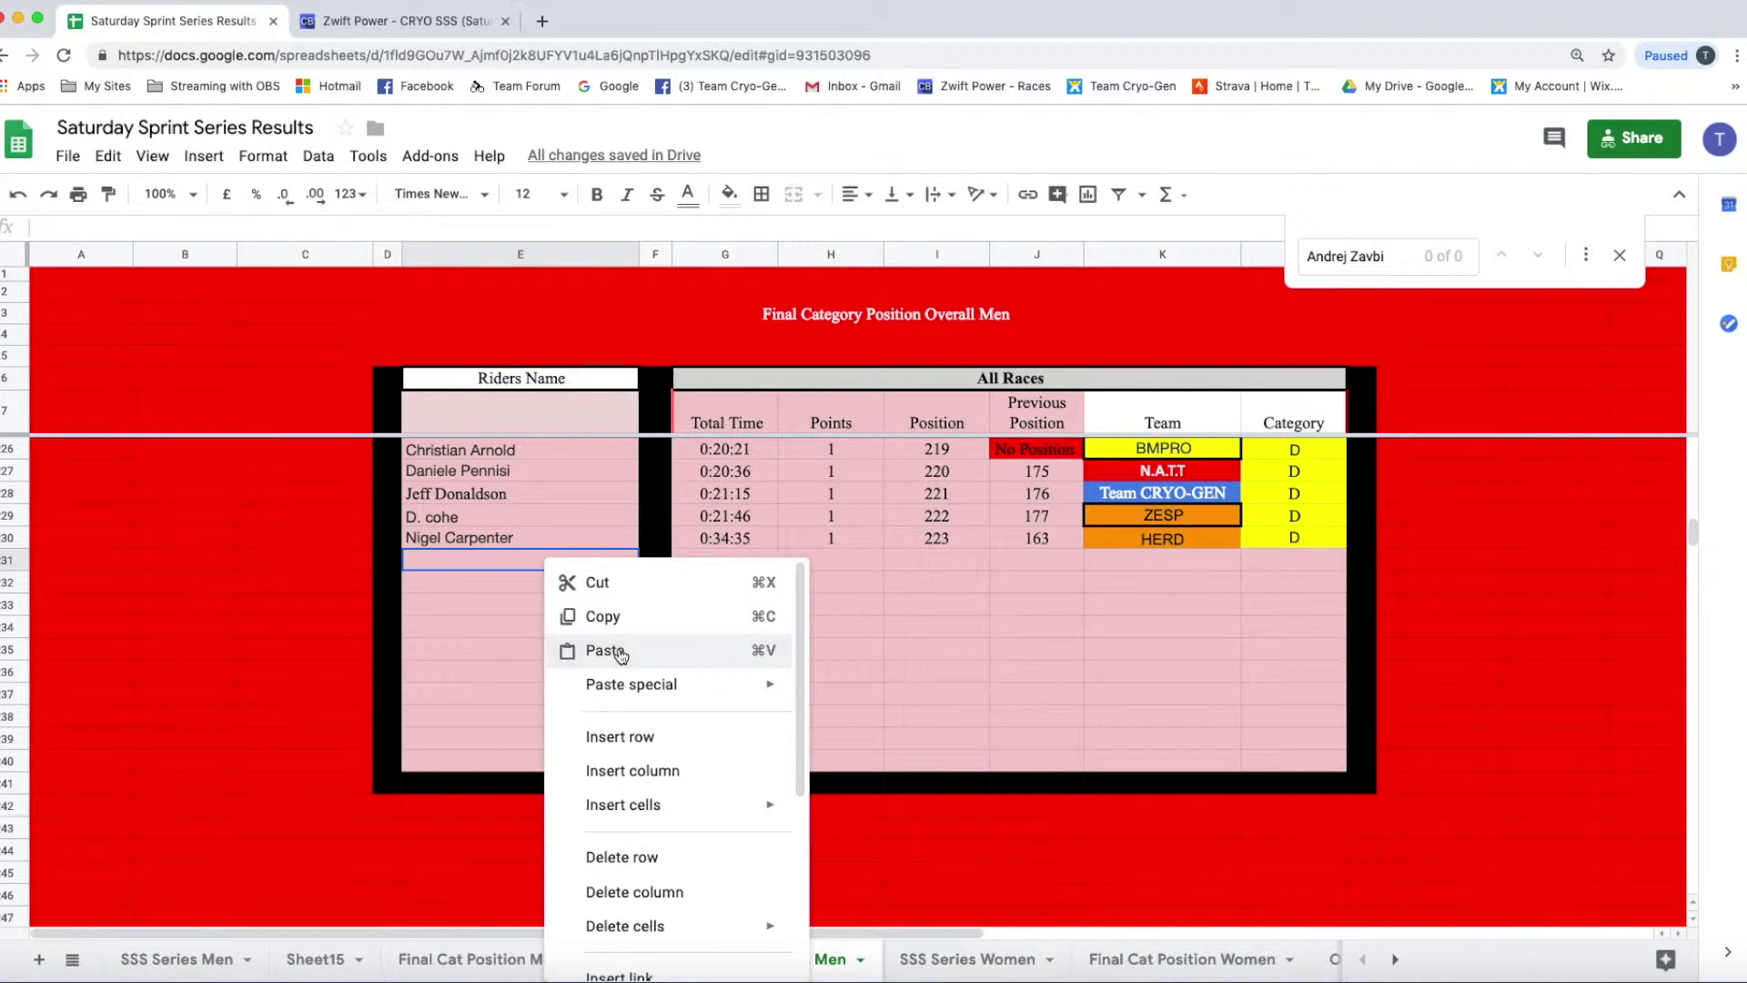
click(606, 648)
click(1144, 475)
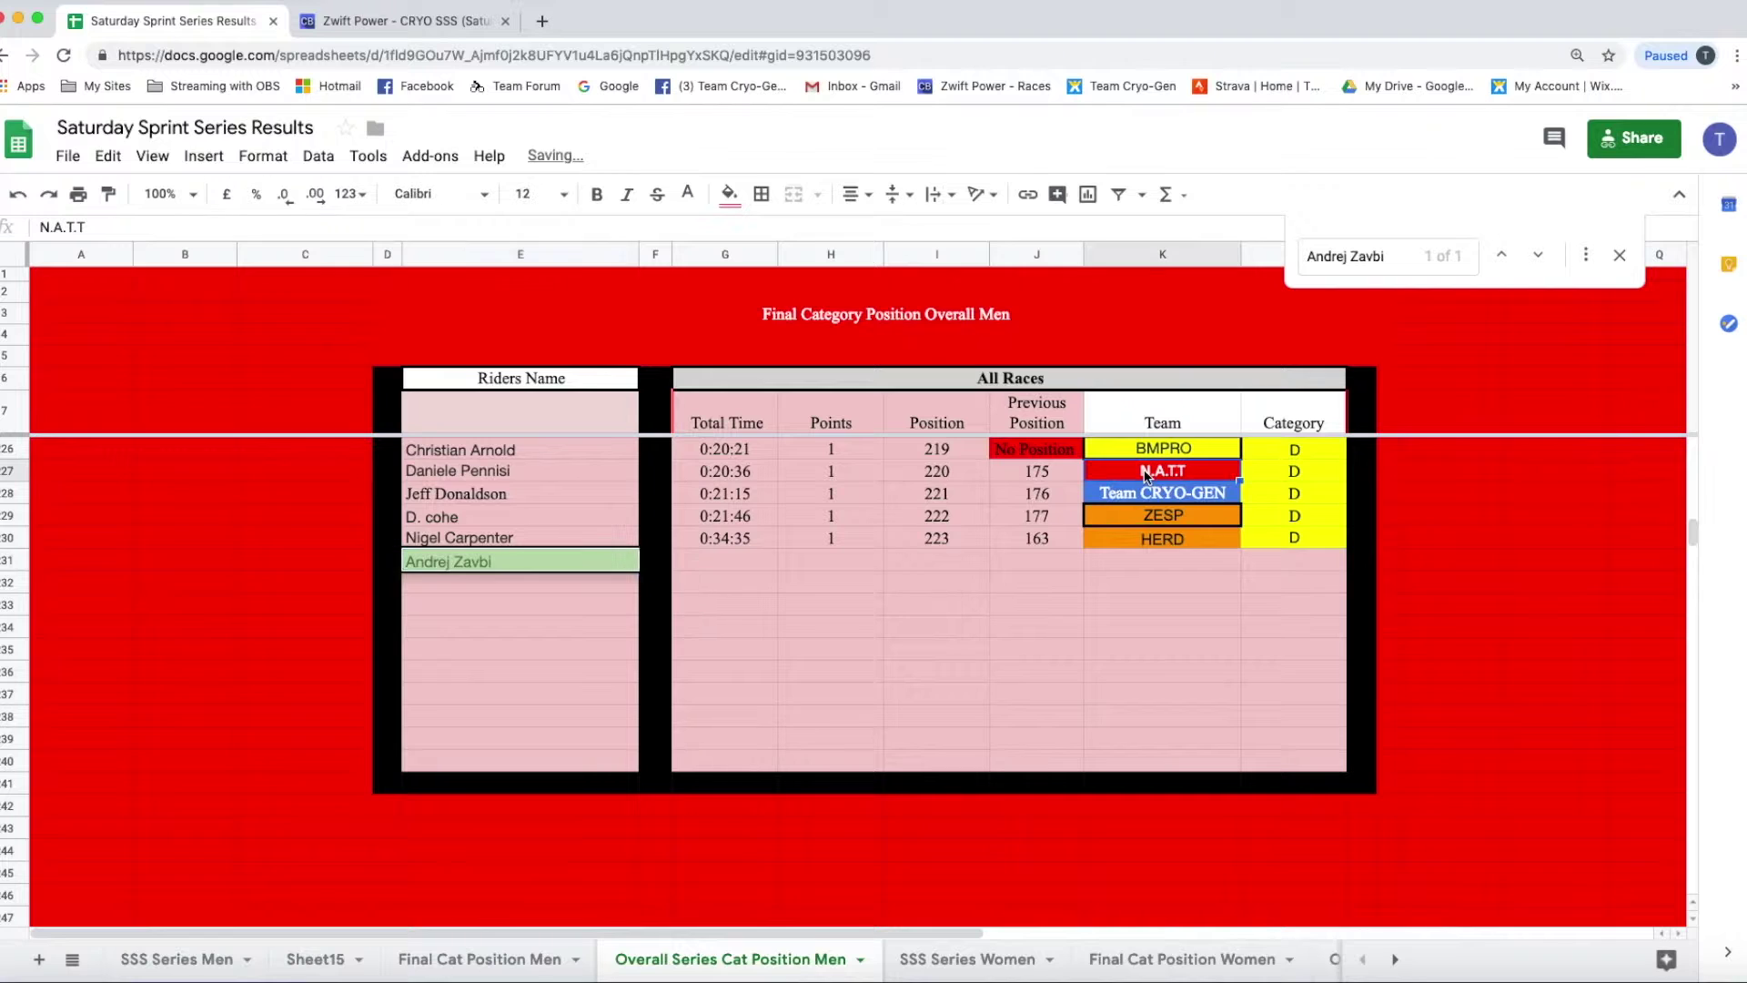
right_click(1144, 475)
click(1169, 527)
click(1148, 560)
right_click(1148, 557)
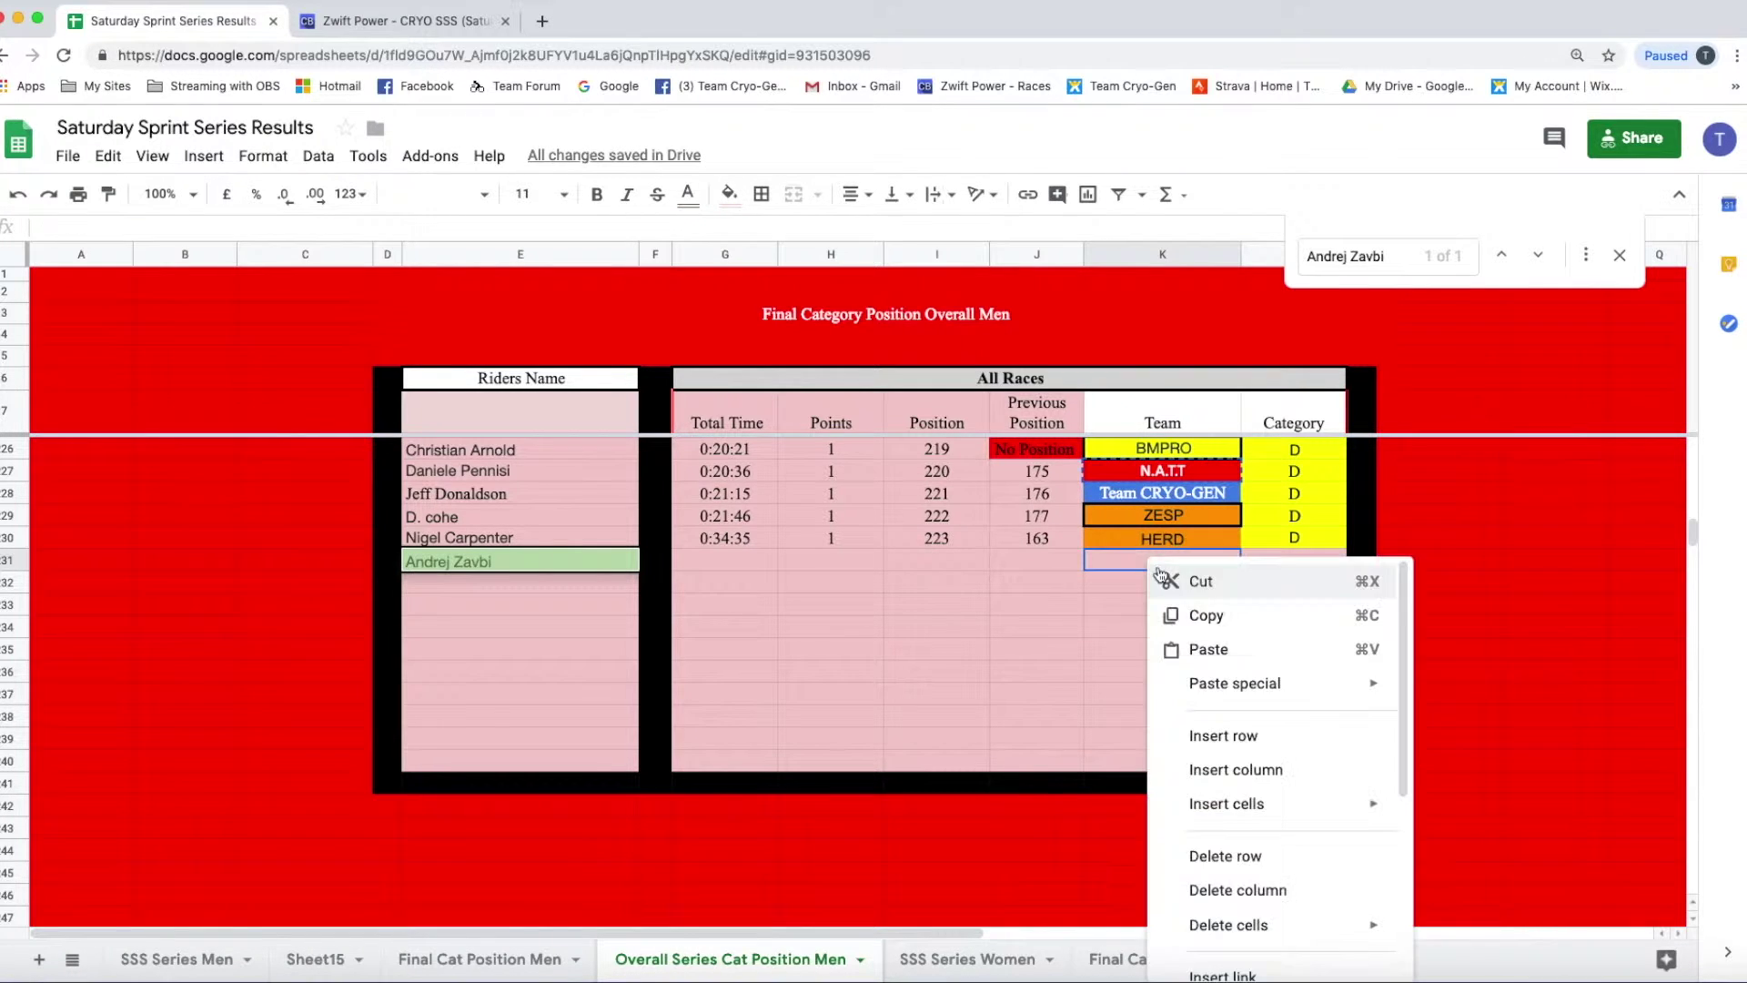
click(1199, 615)
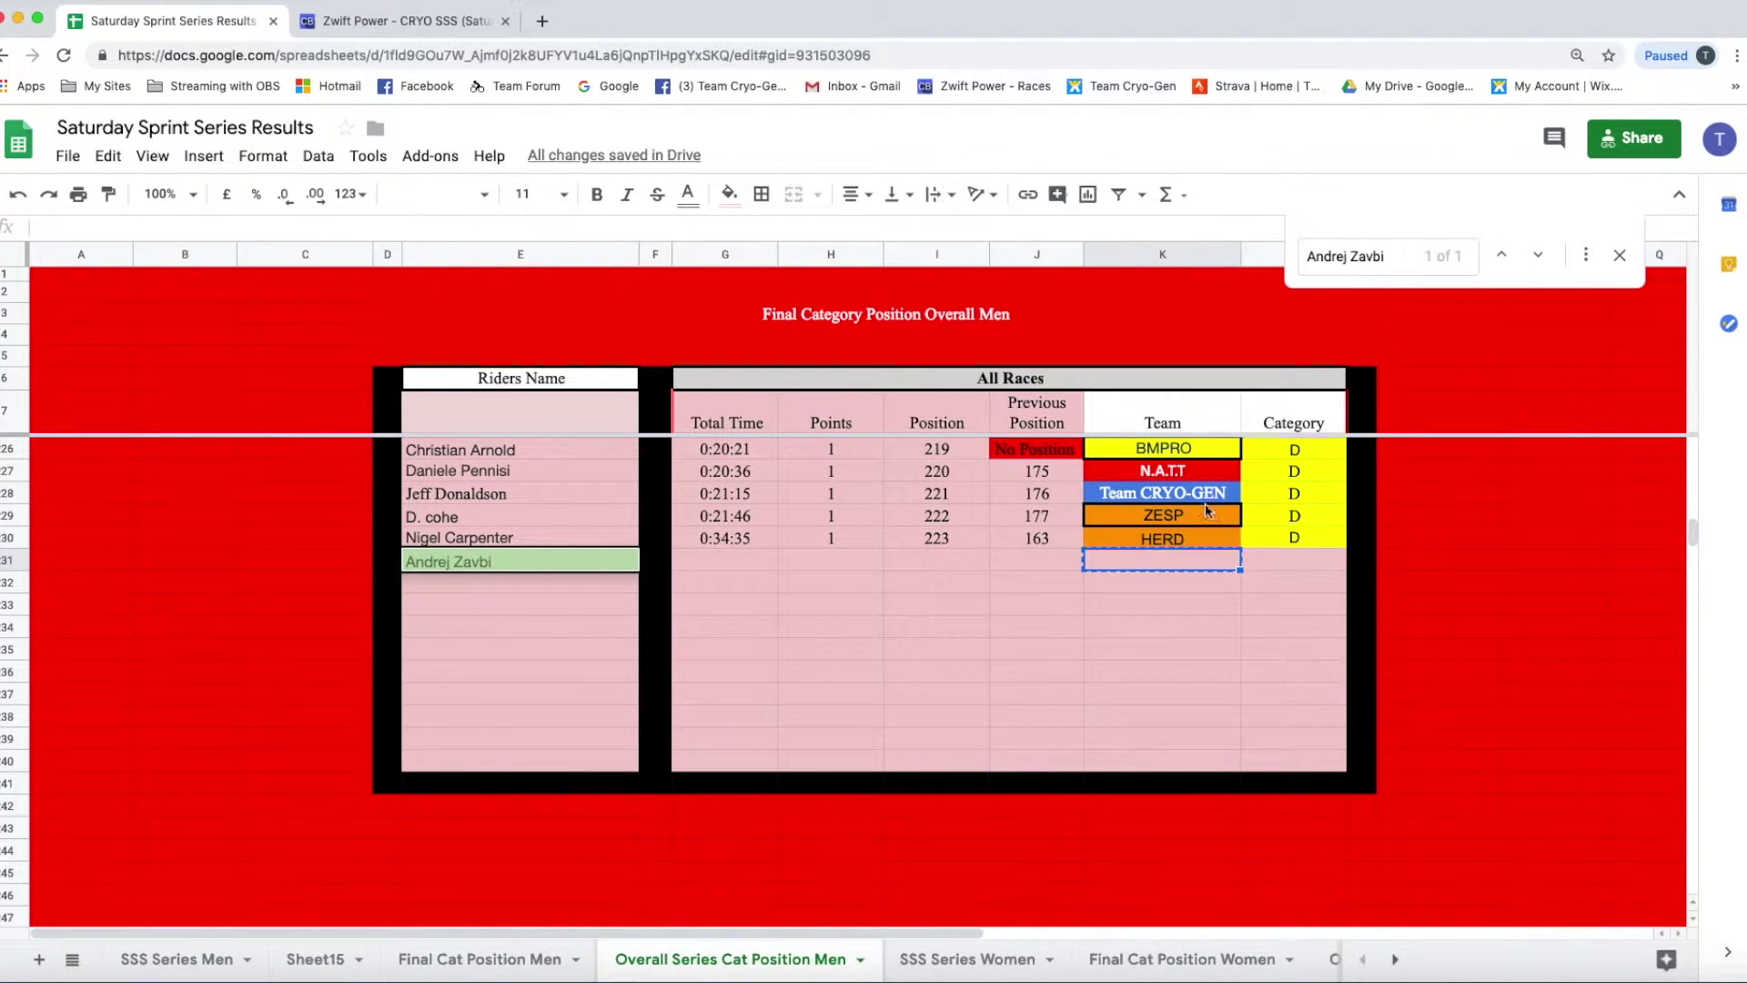
Step: Copy an existing N.A.T.T team cell into the new rider's Team cell on Overall Series Cat Position Men
click(1180, 473)
right_click(1180, 474)
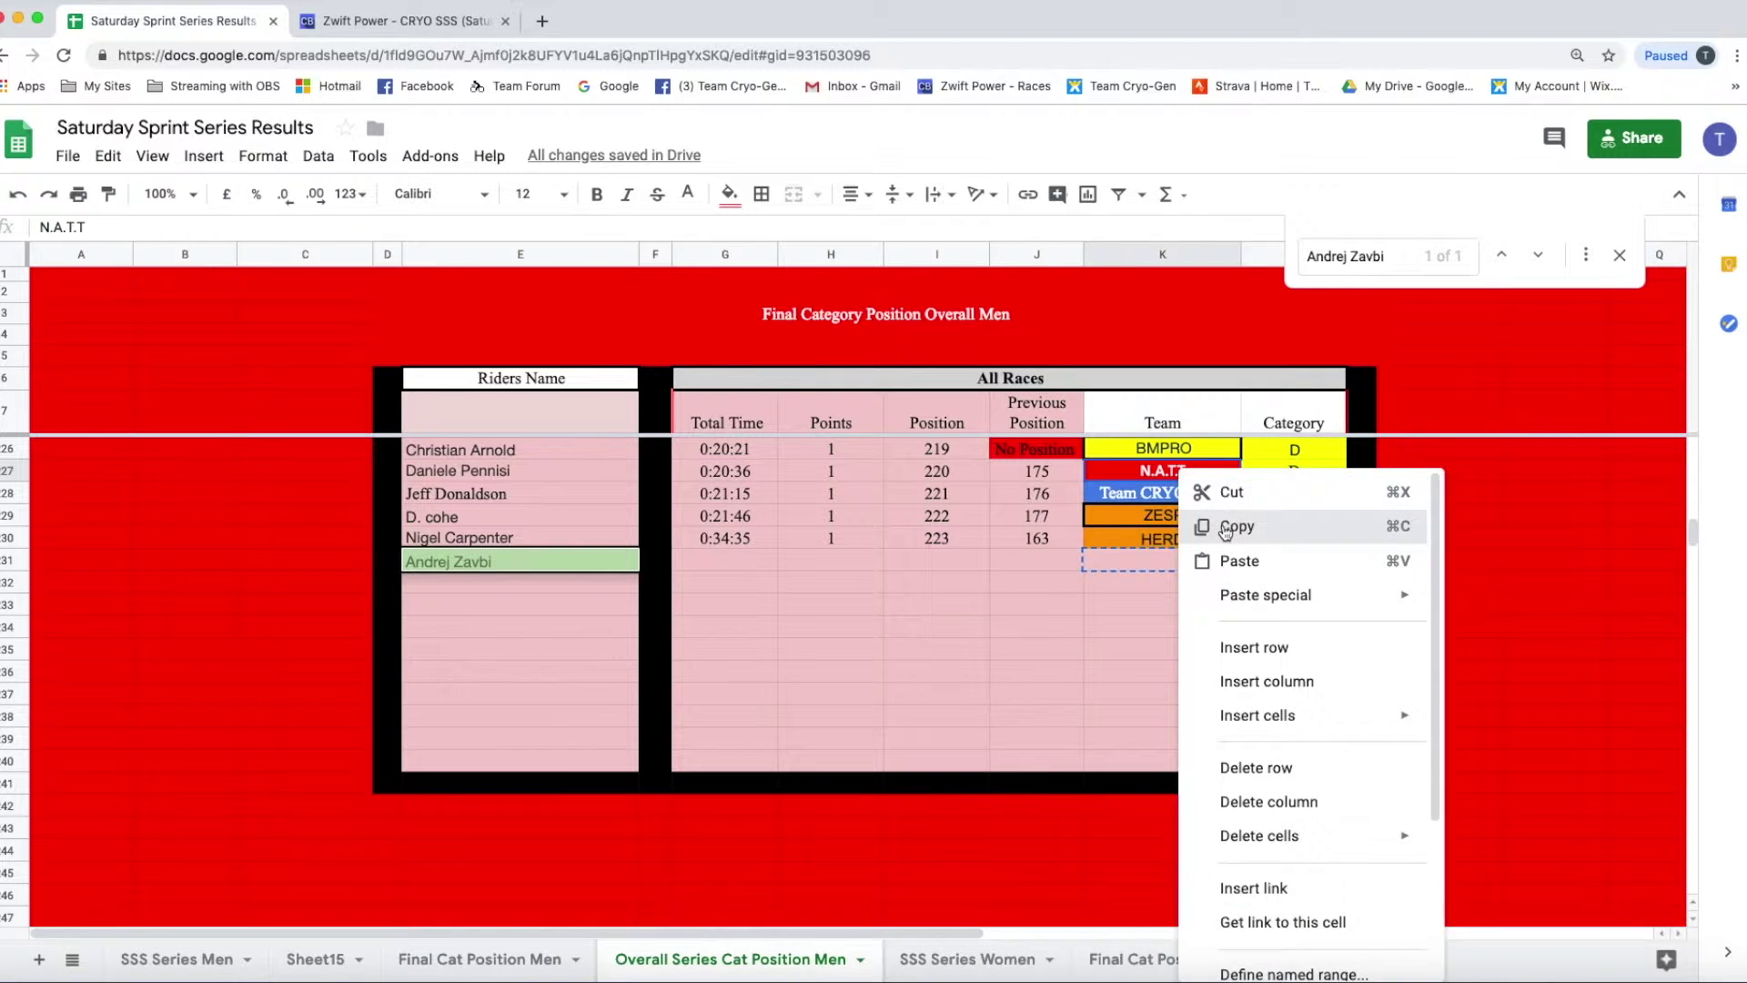
click(1210, 525)
click(1168, 559)
right_click(1168, 559)
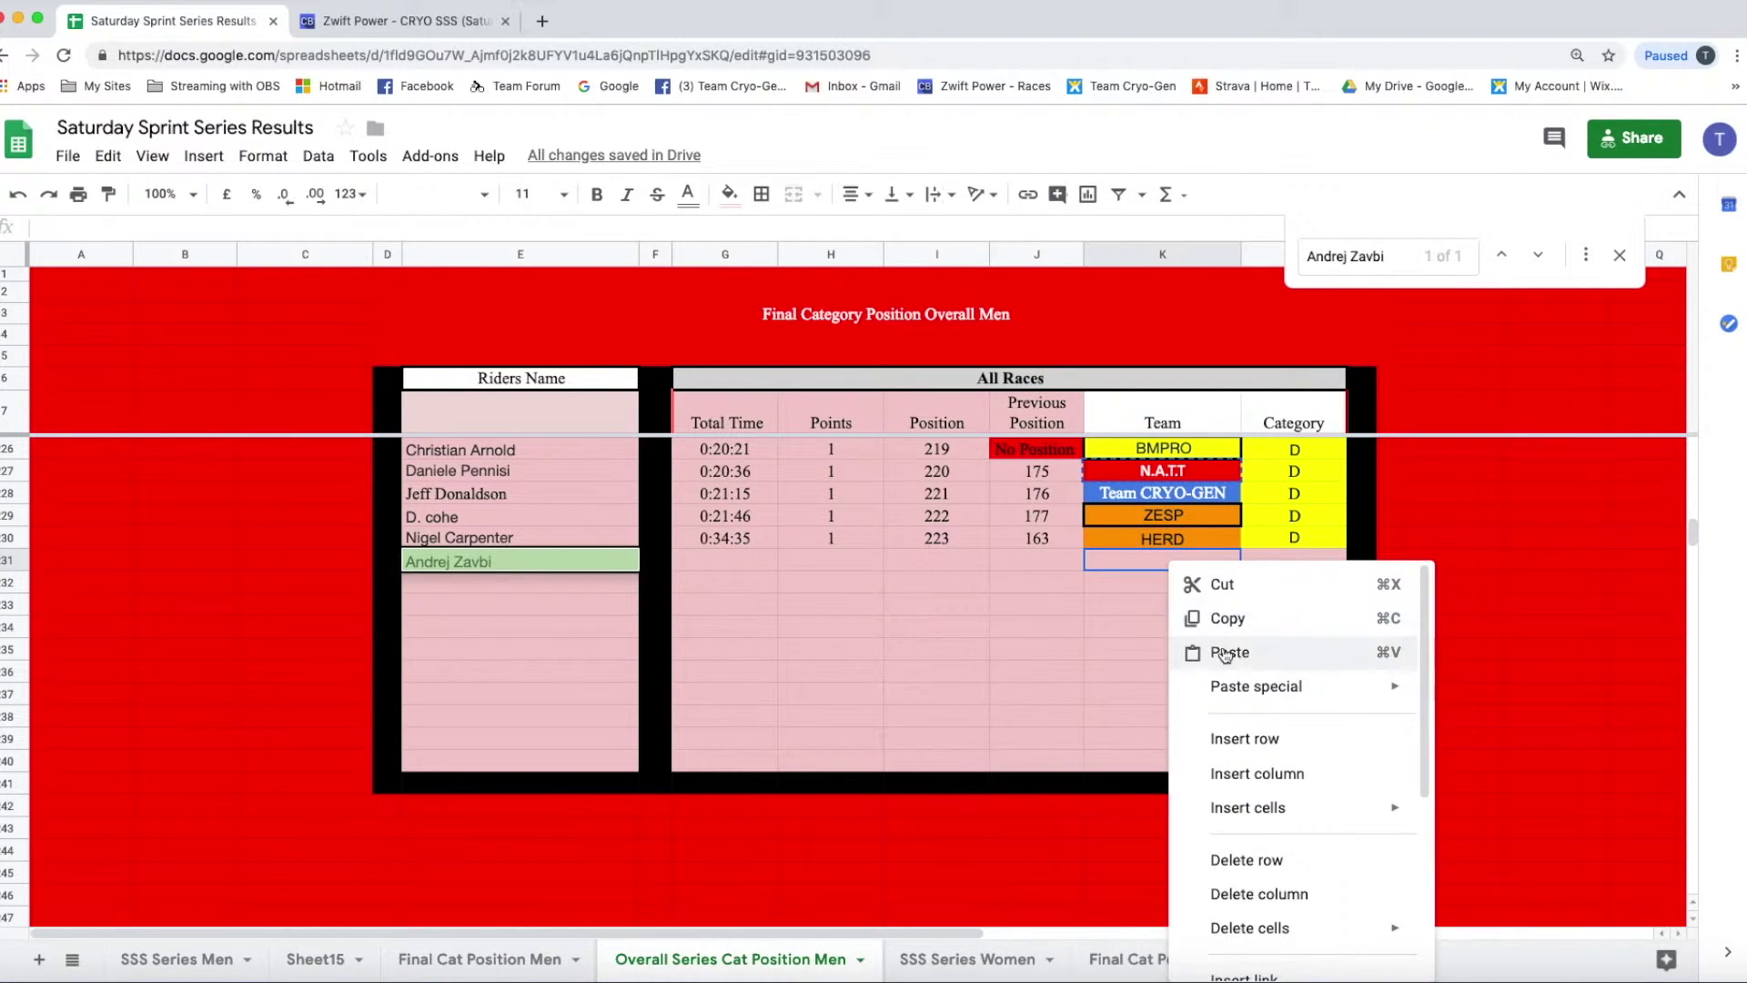
click(1222, 648)
Step: Enter category A for the new rider on Overall Series Cat Position Men and fill the cell red
click(1279, 561)
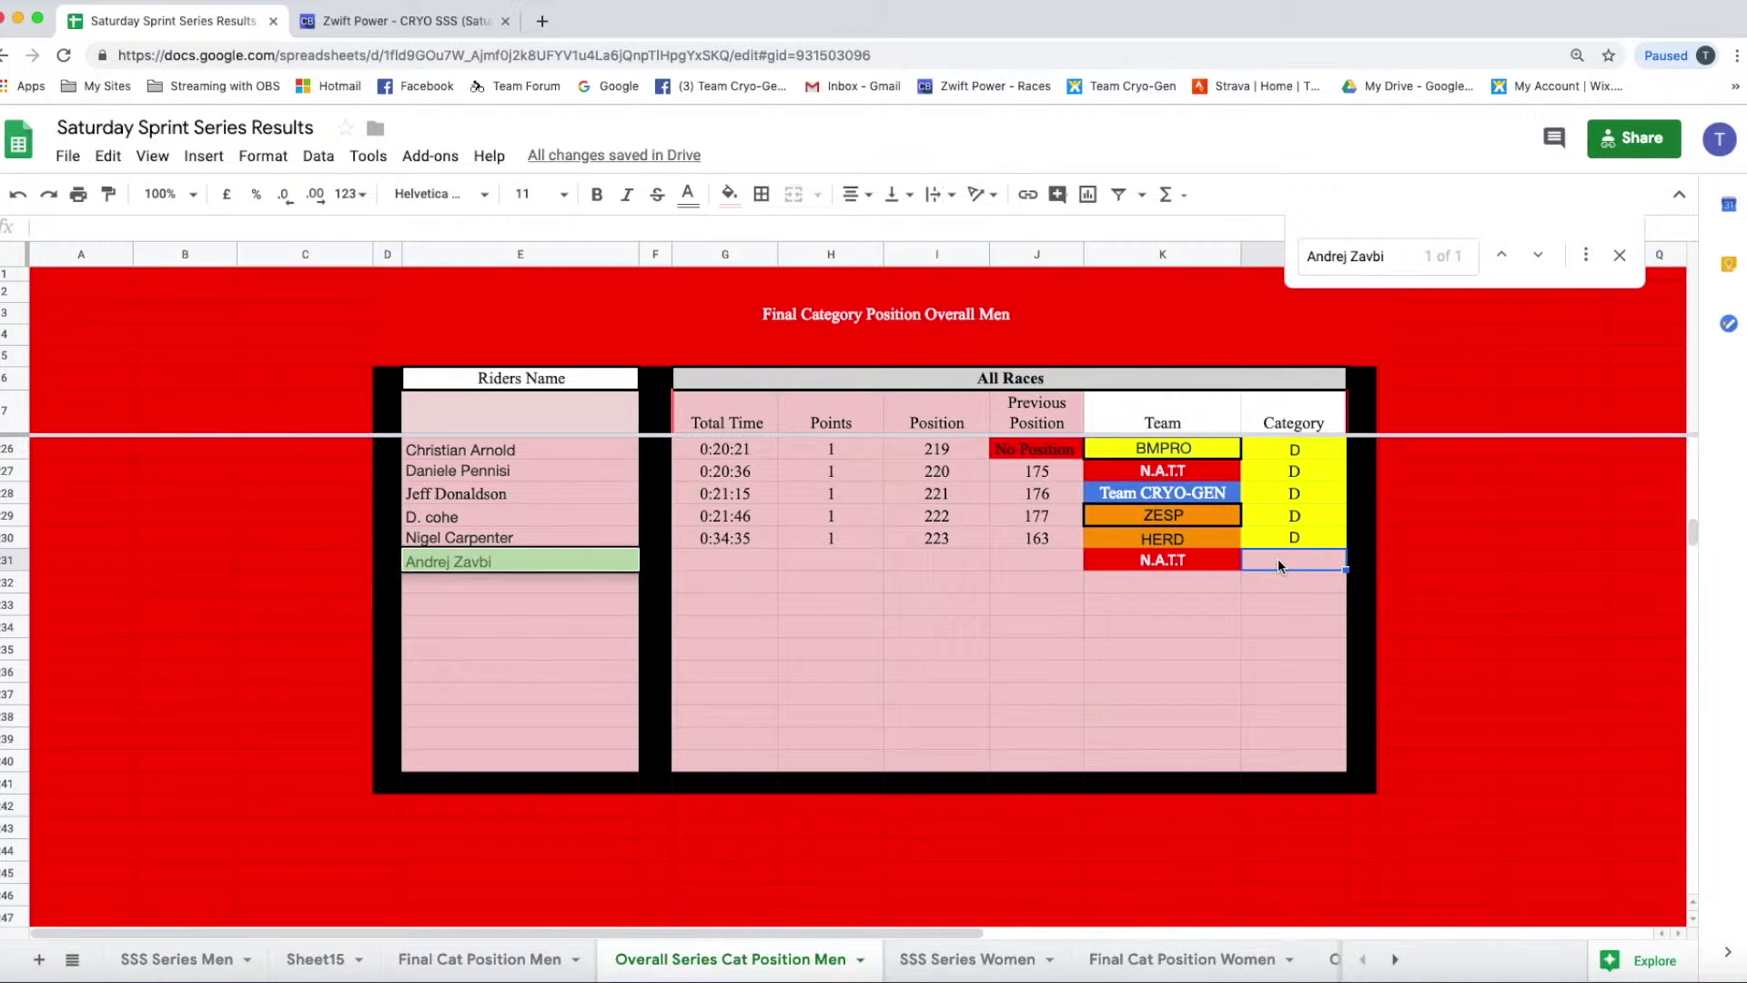
text(A)
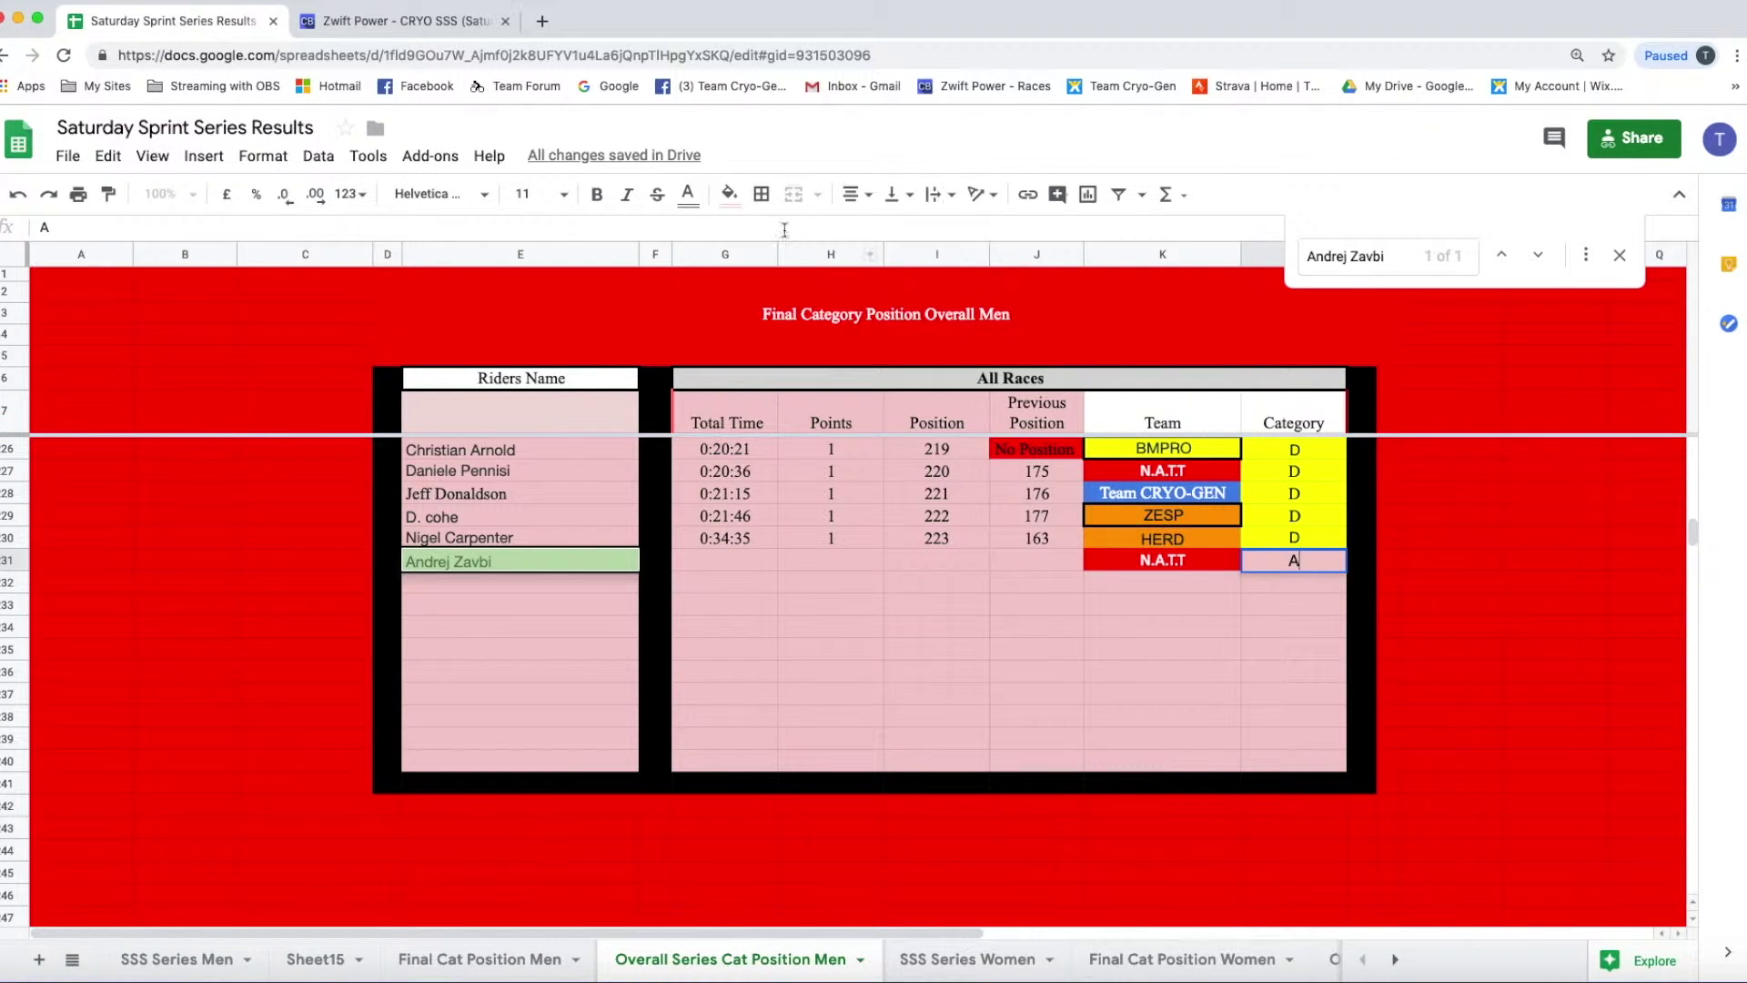
click(729, 194)
click(759, 288)
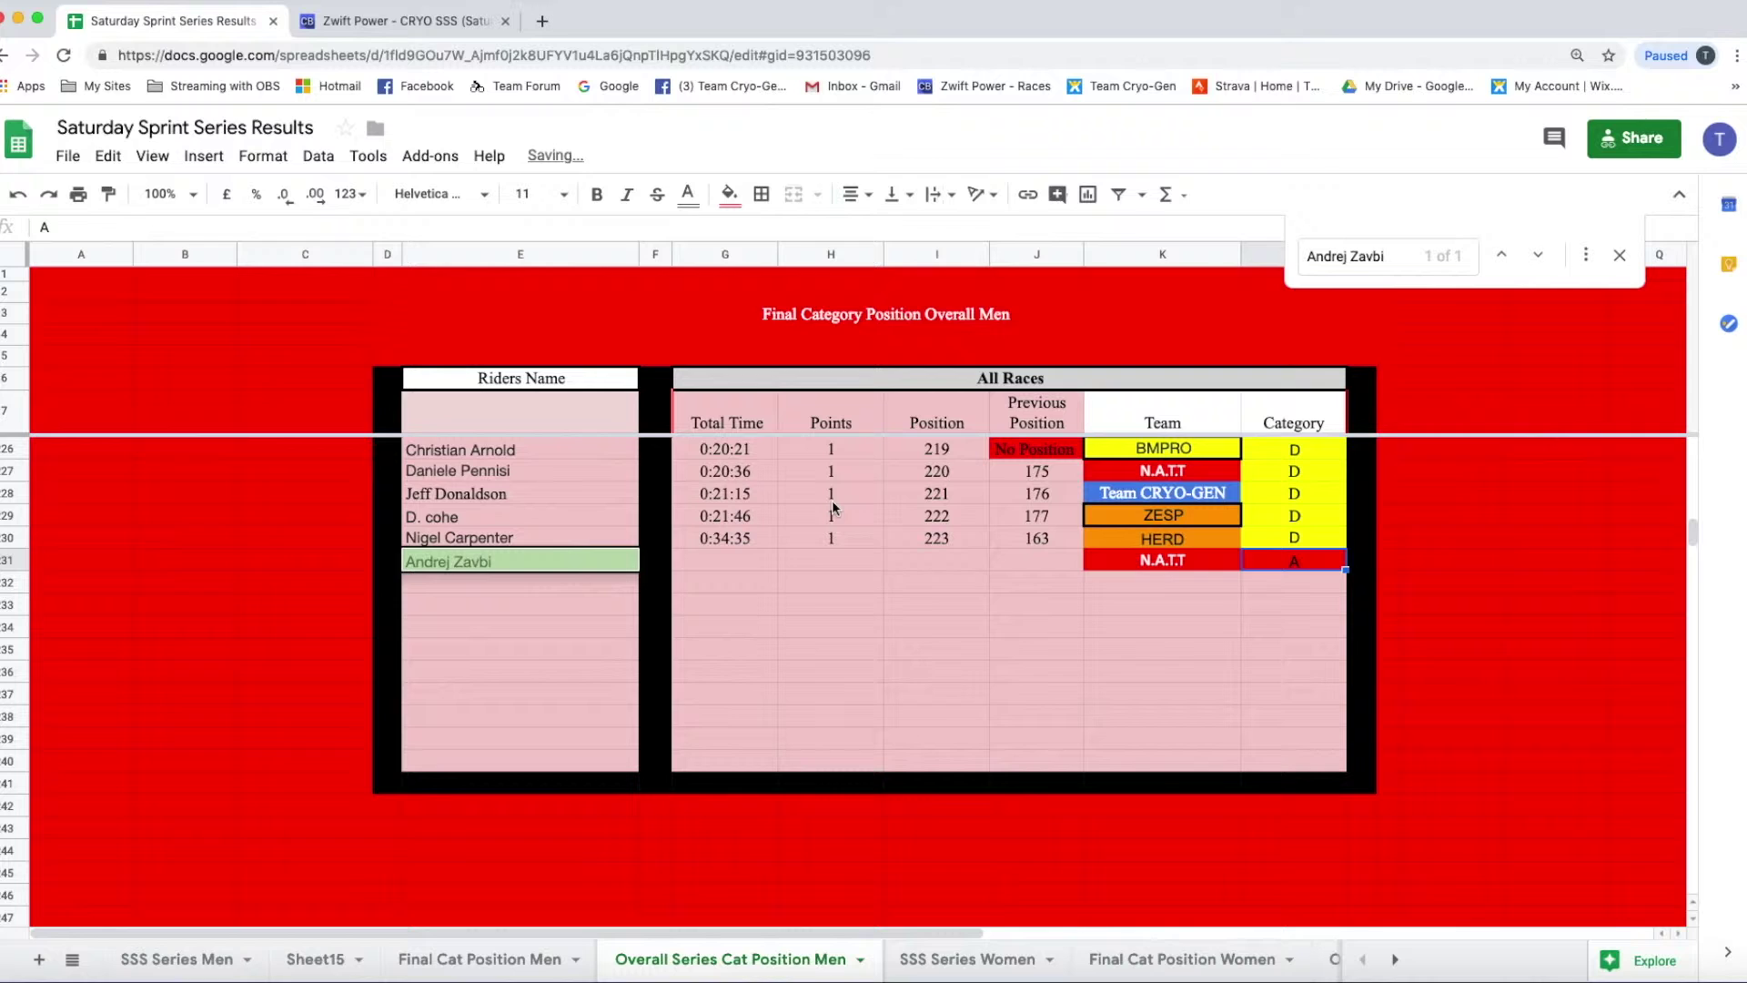
click(891, 624)
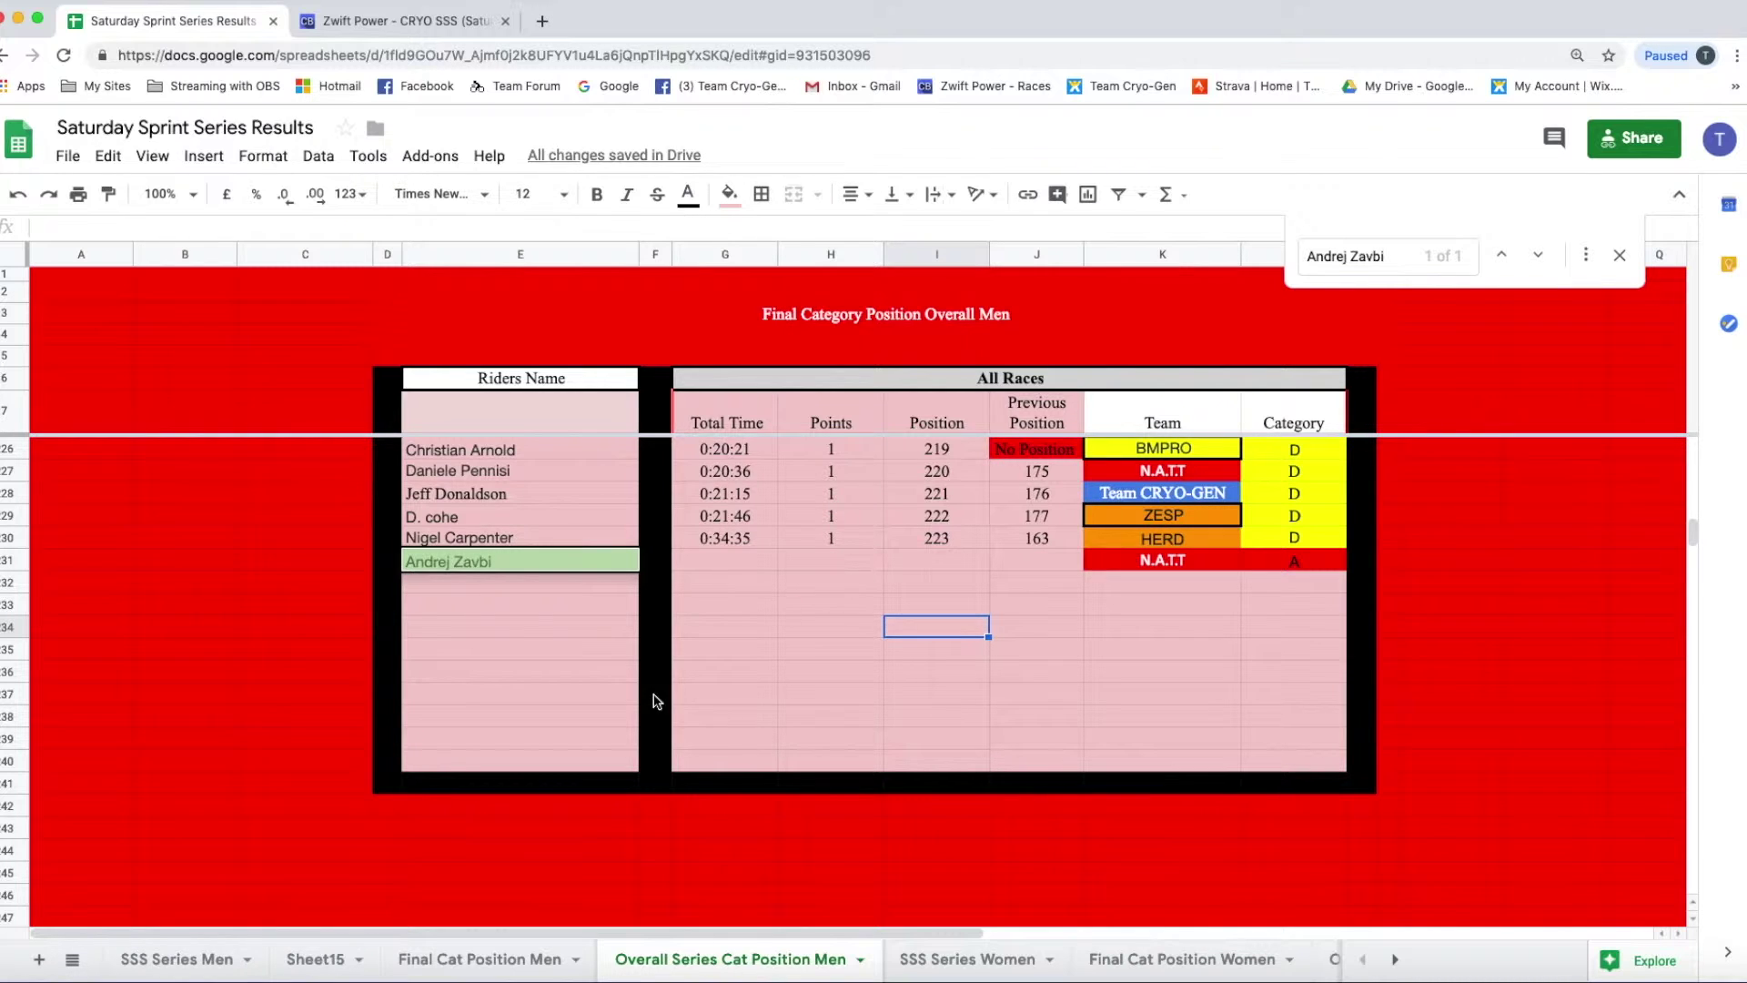
Step: Link the new rider's Total Time on Overall Series Cat Position Men with =SUM('Final Cat Position Men'!G62)
click(713, 558)
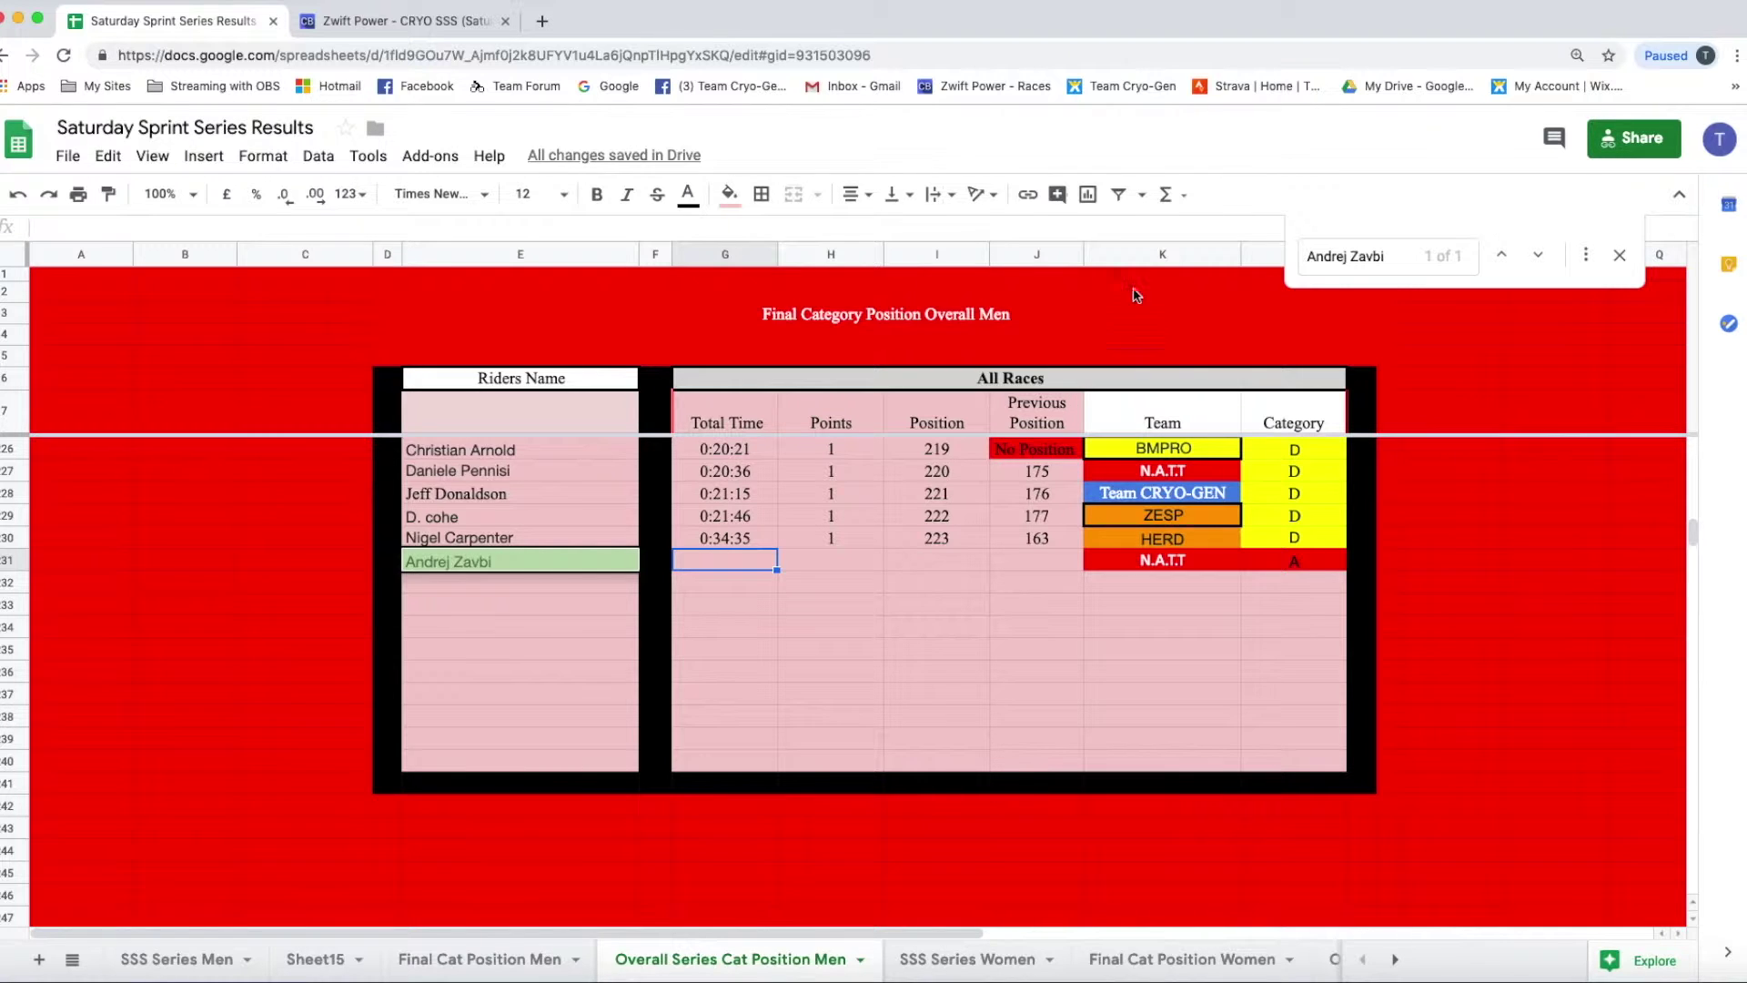
click(1166, 194)
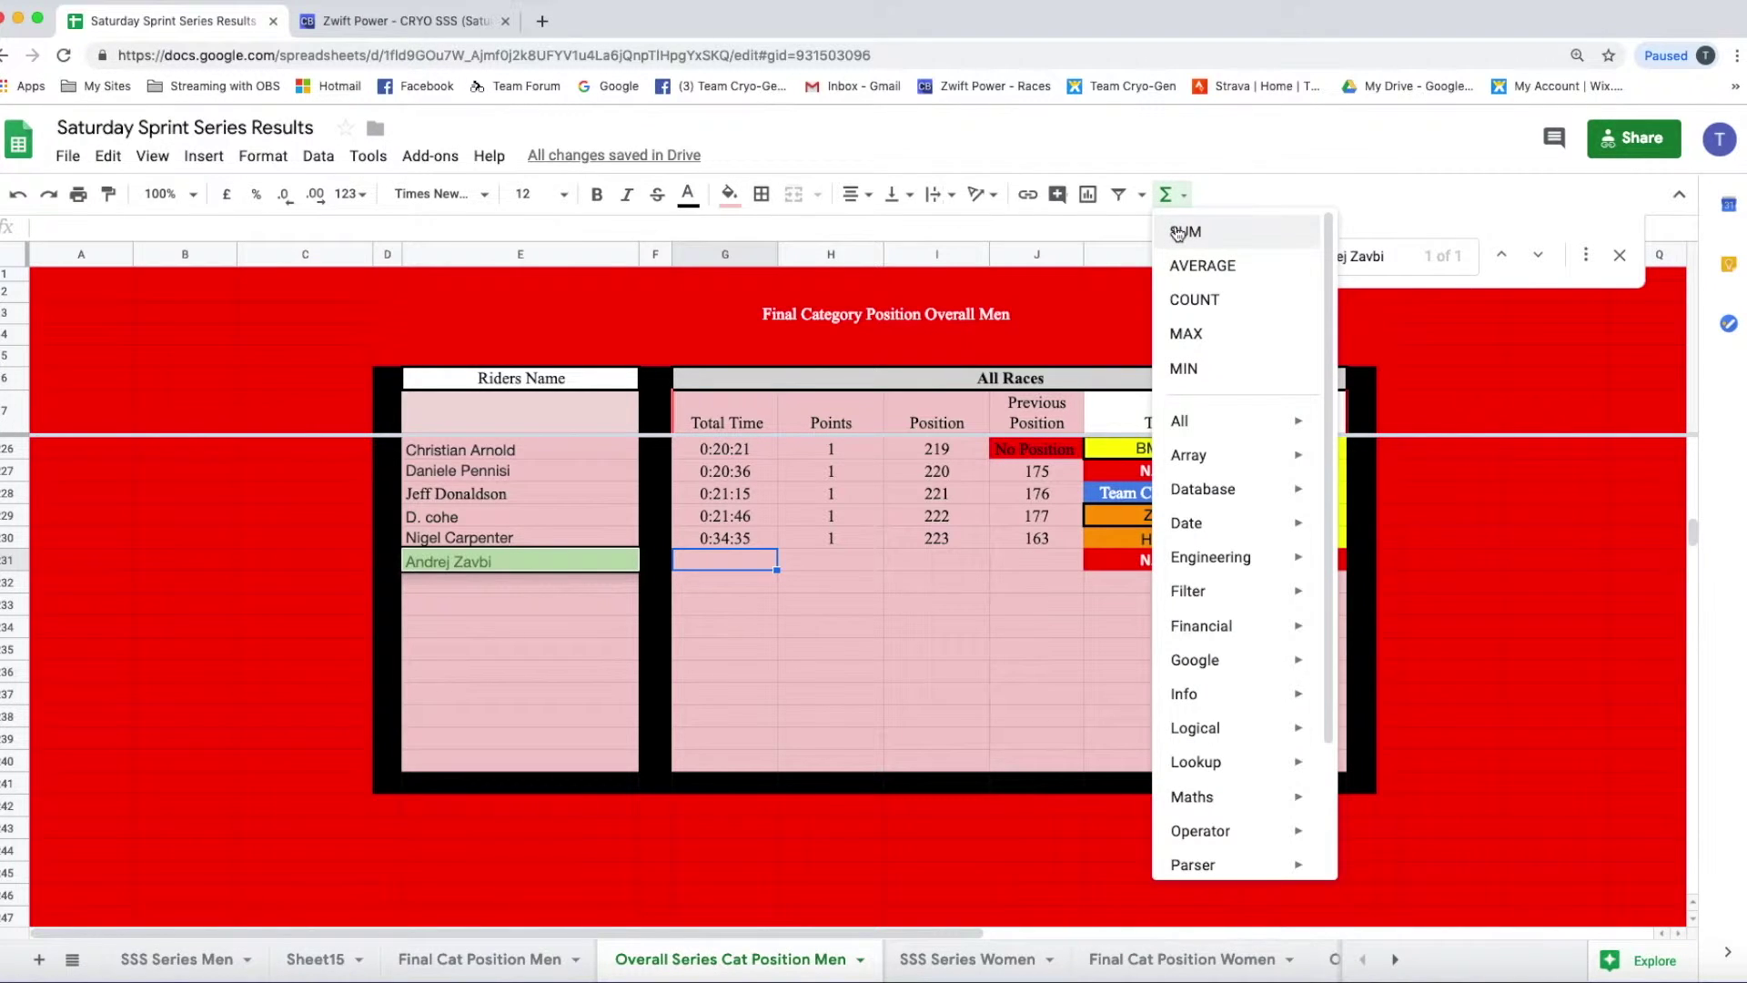
click(1178, 233)
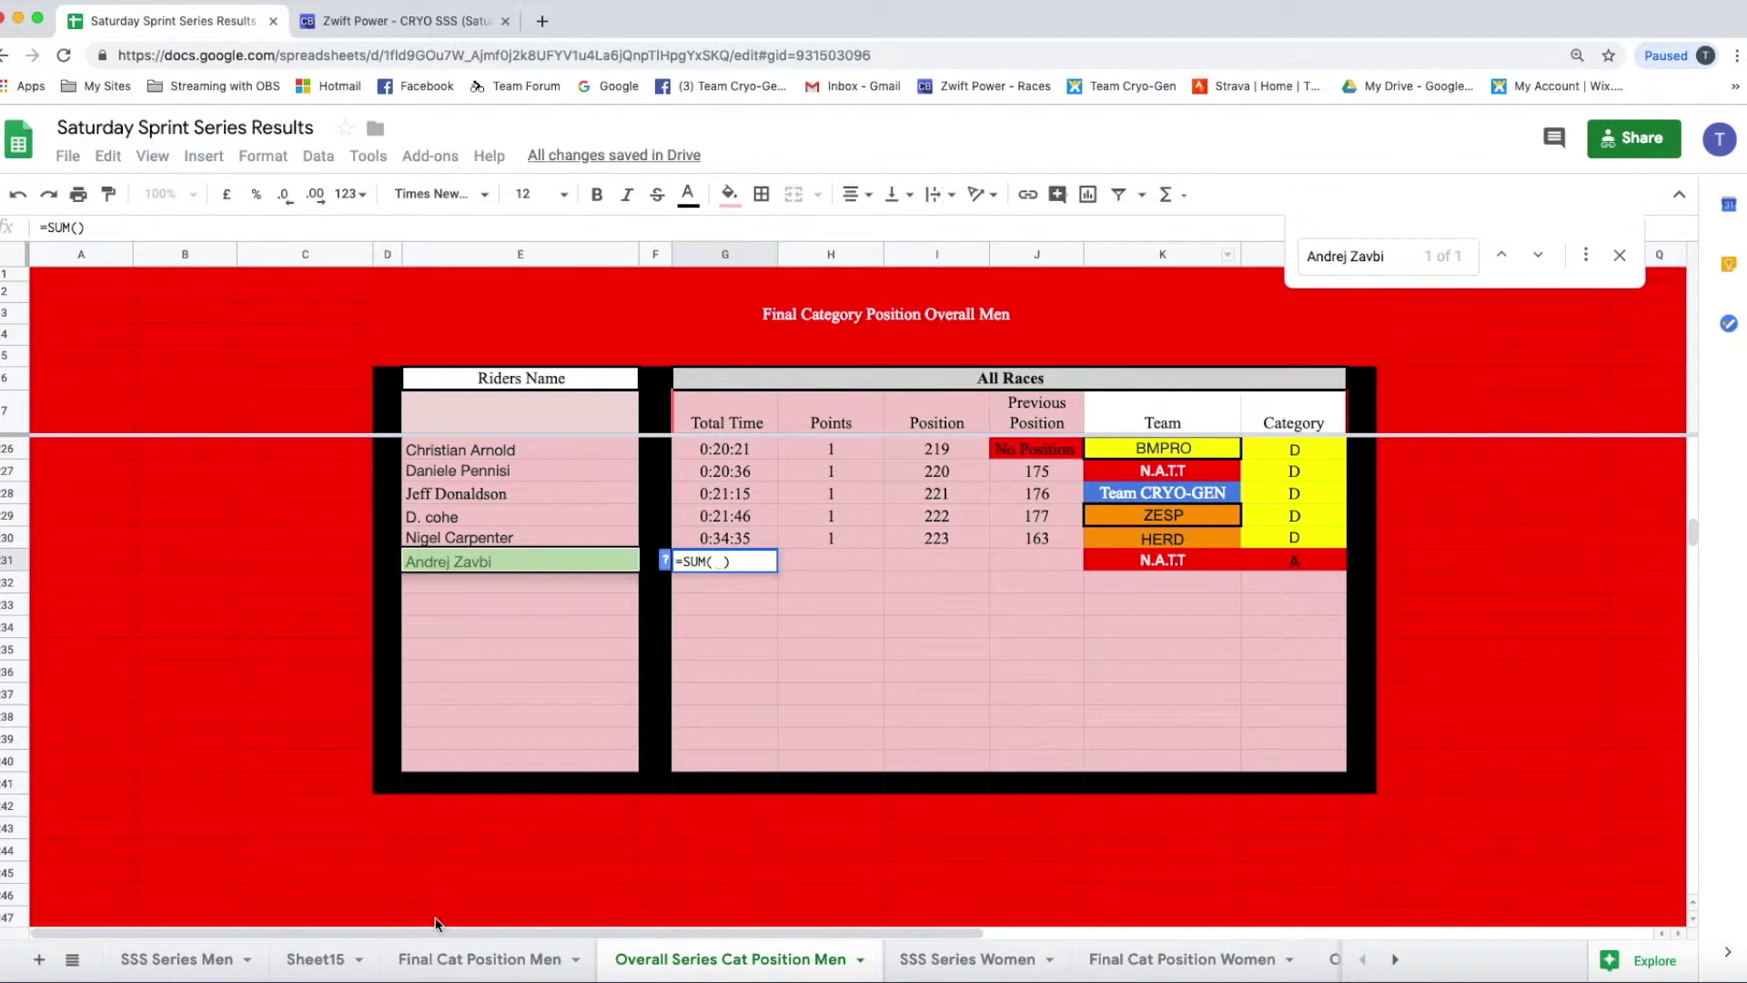
click(468, 960)
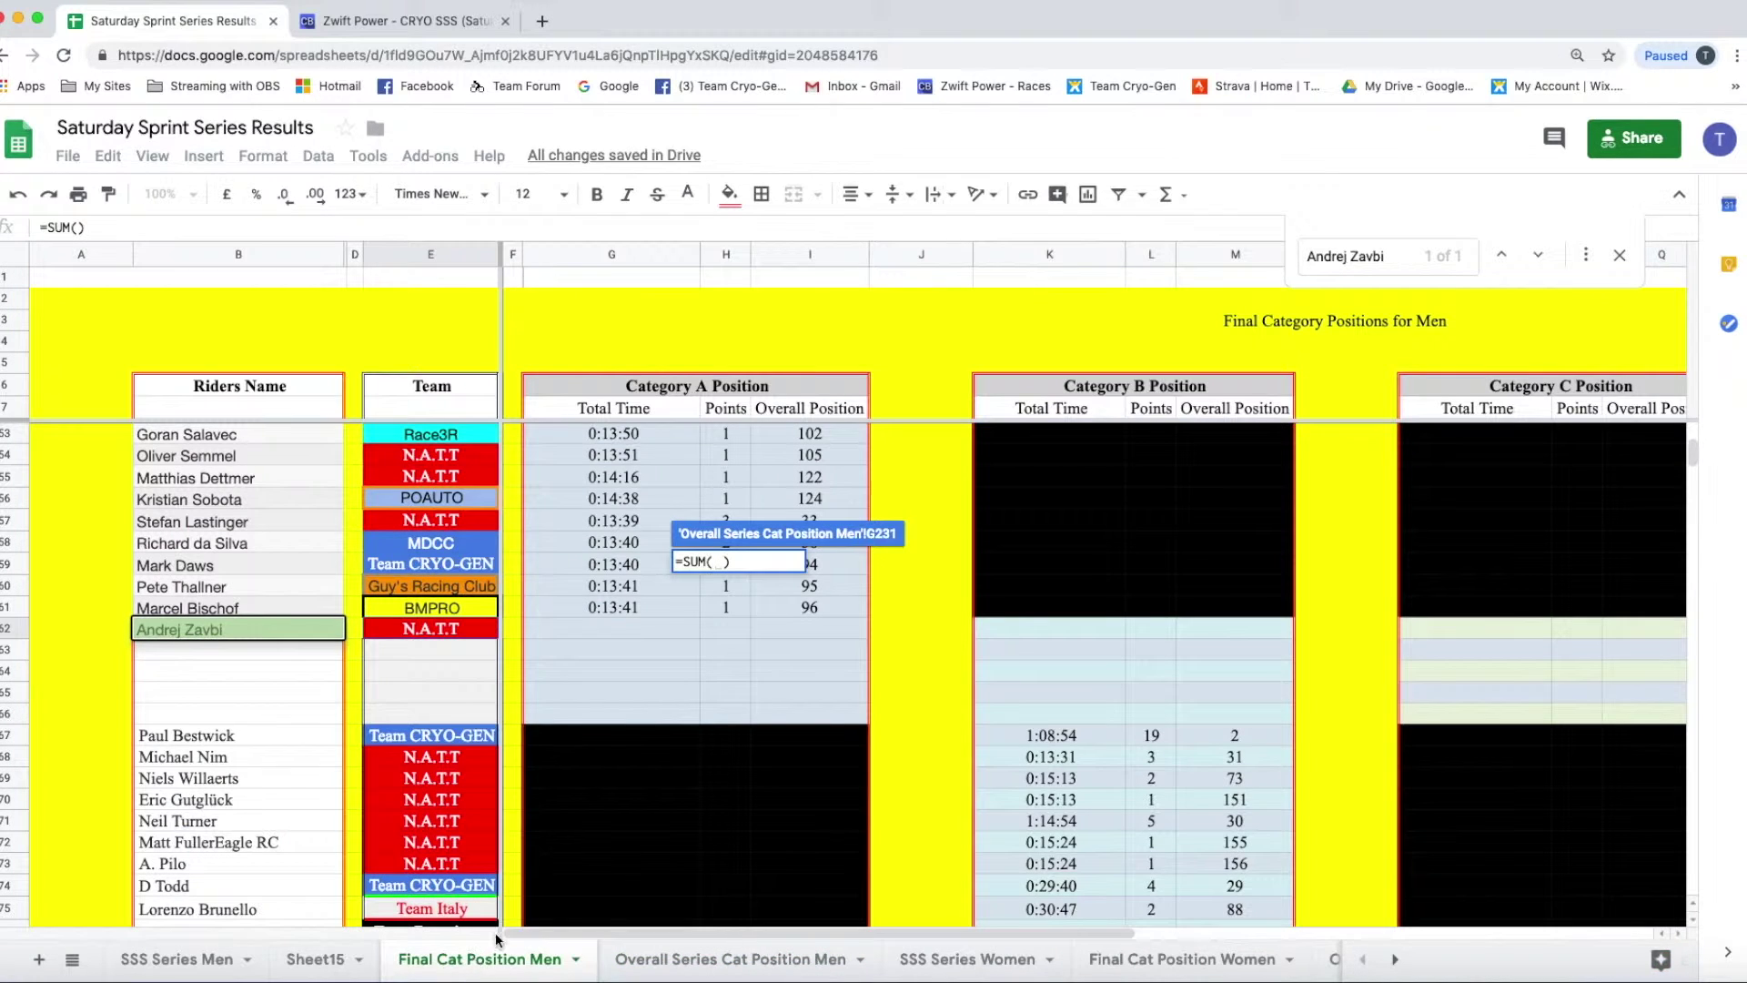
click(625, 630)
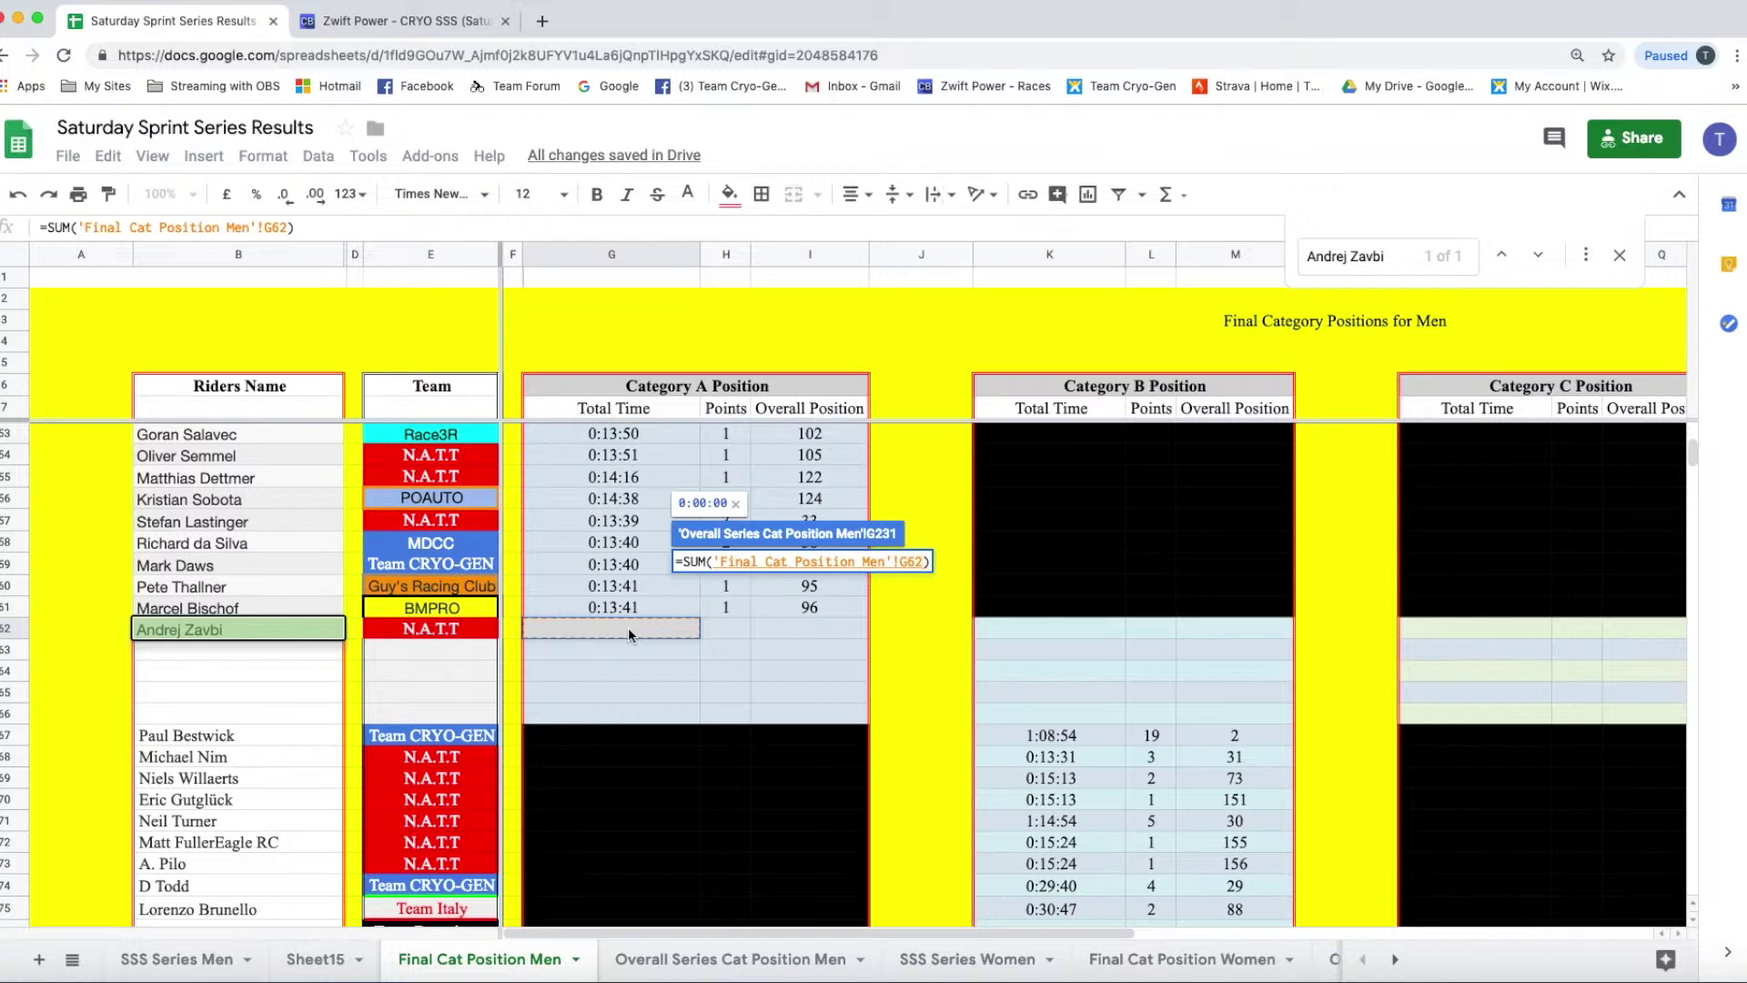
key(Return)
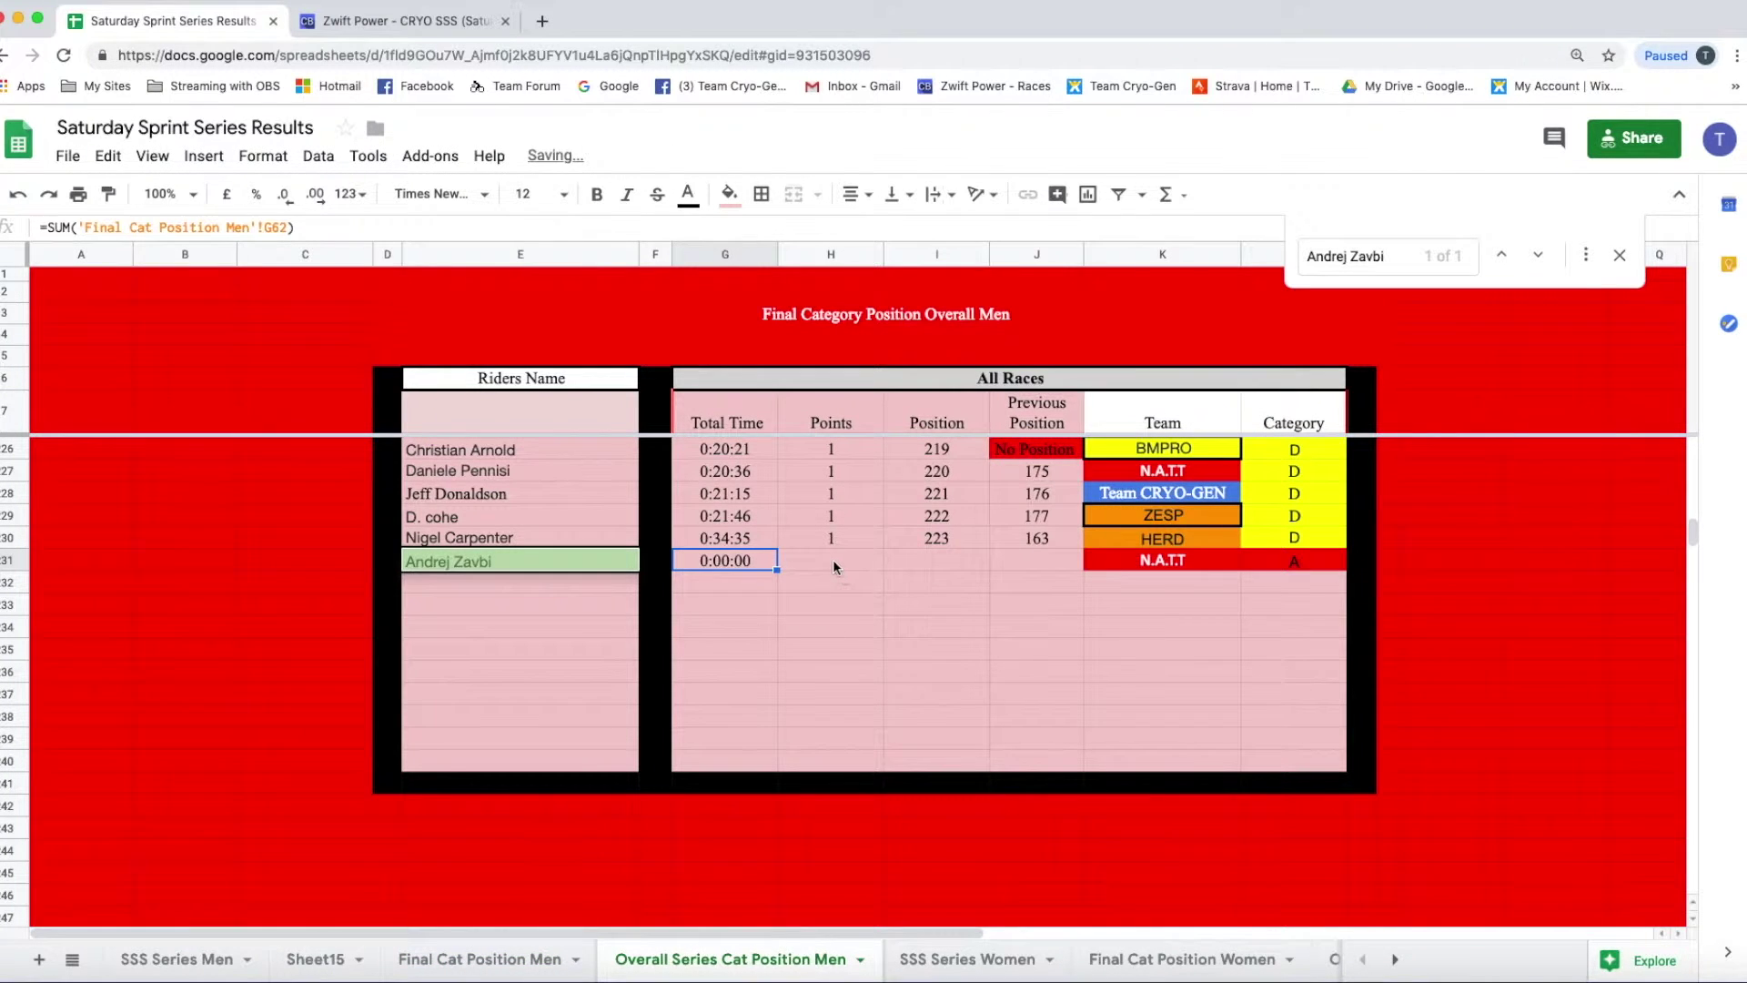
Step: Link the new rider's Points on Overall Series Cat Position Men with =SUM('Final Cat Position Men'!H62)
click(833, 558)
click(1166, 196)
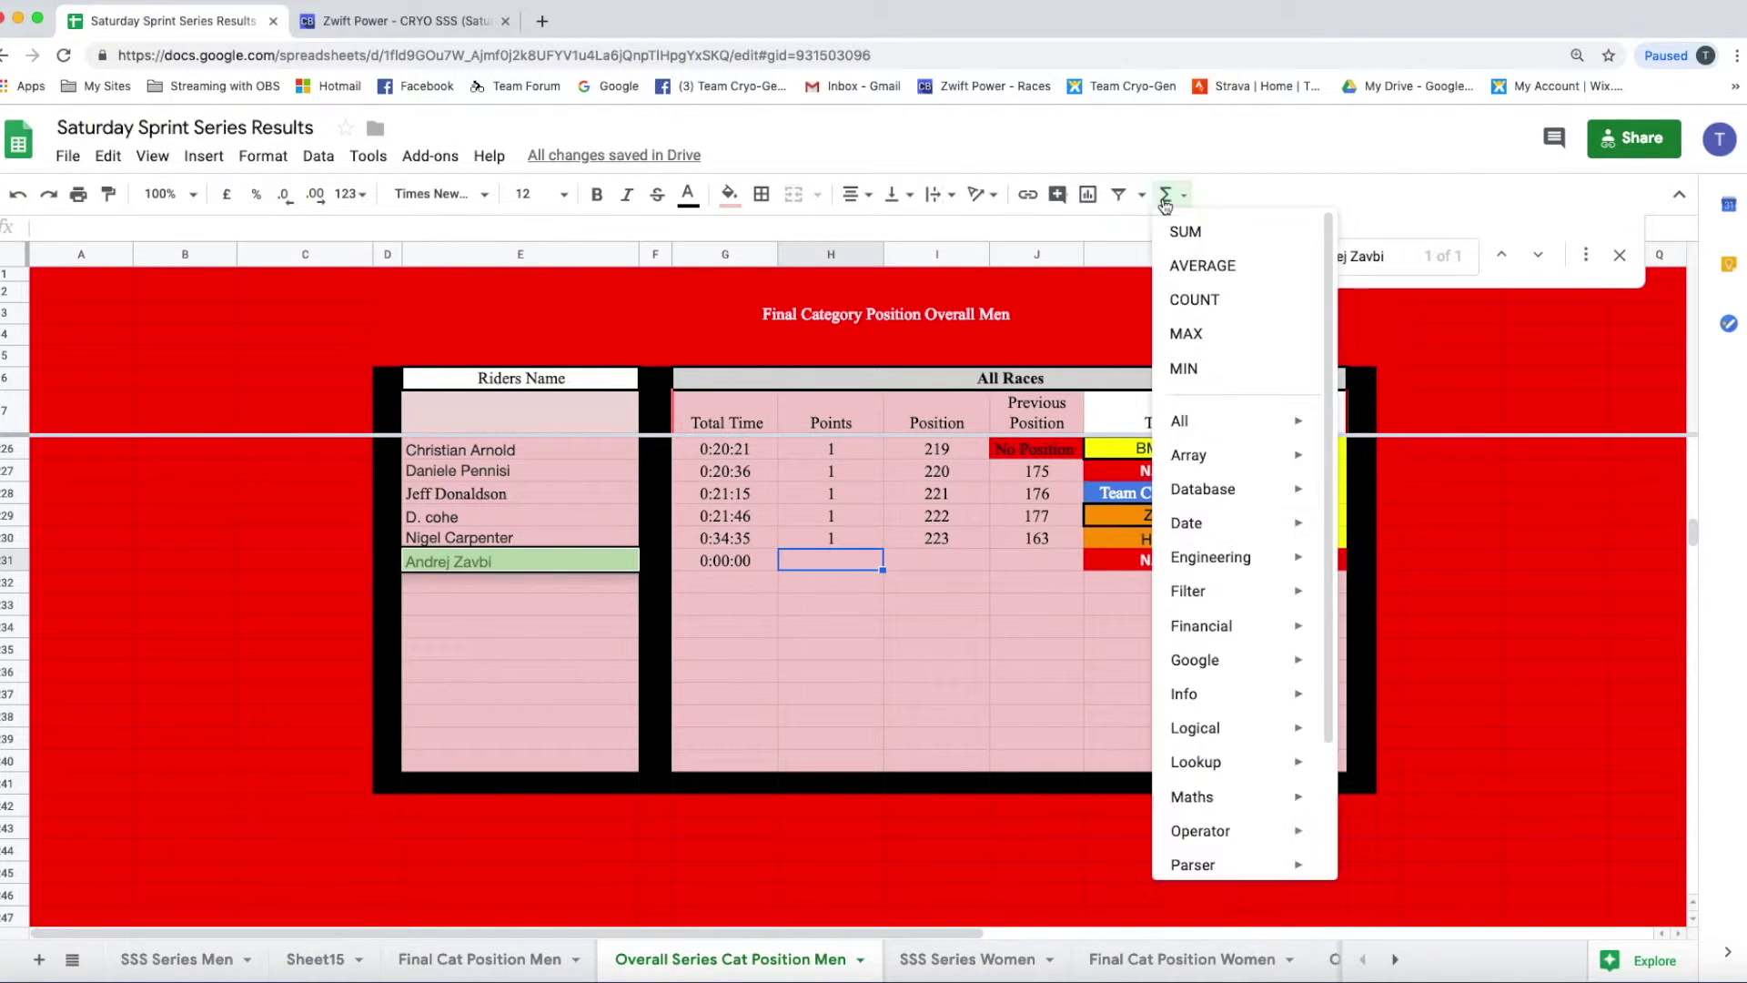
click(1186, 232)
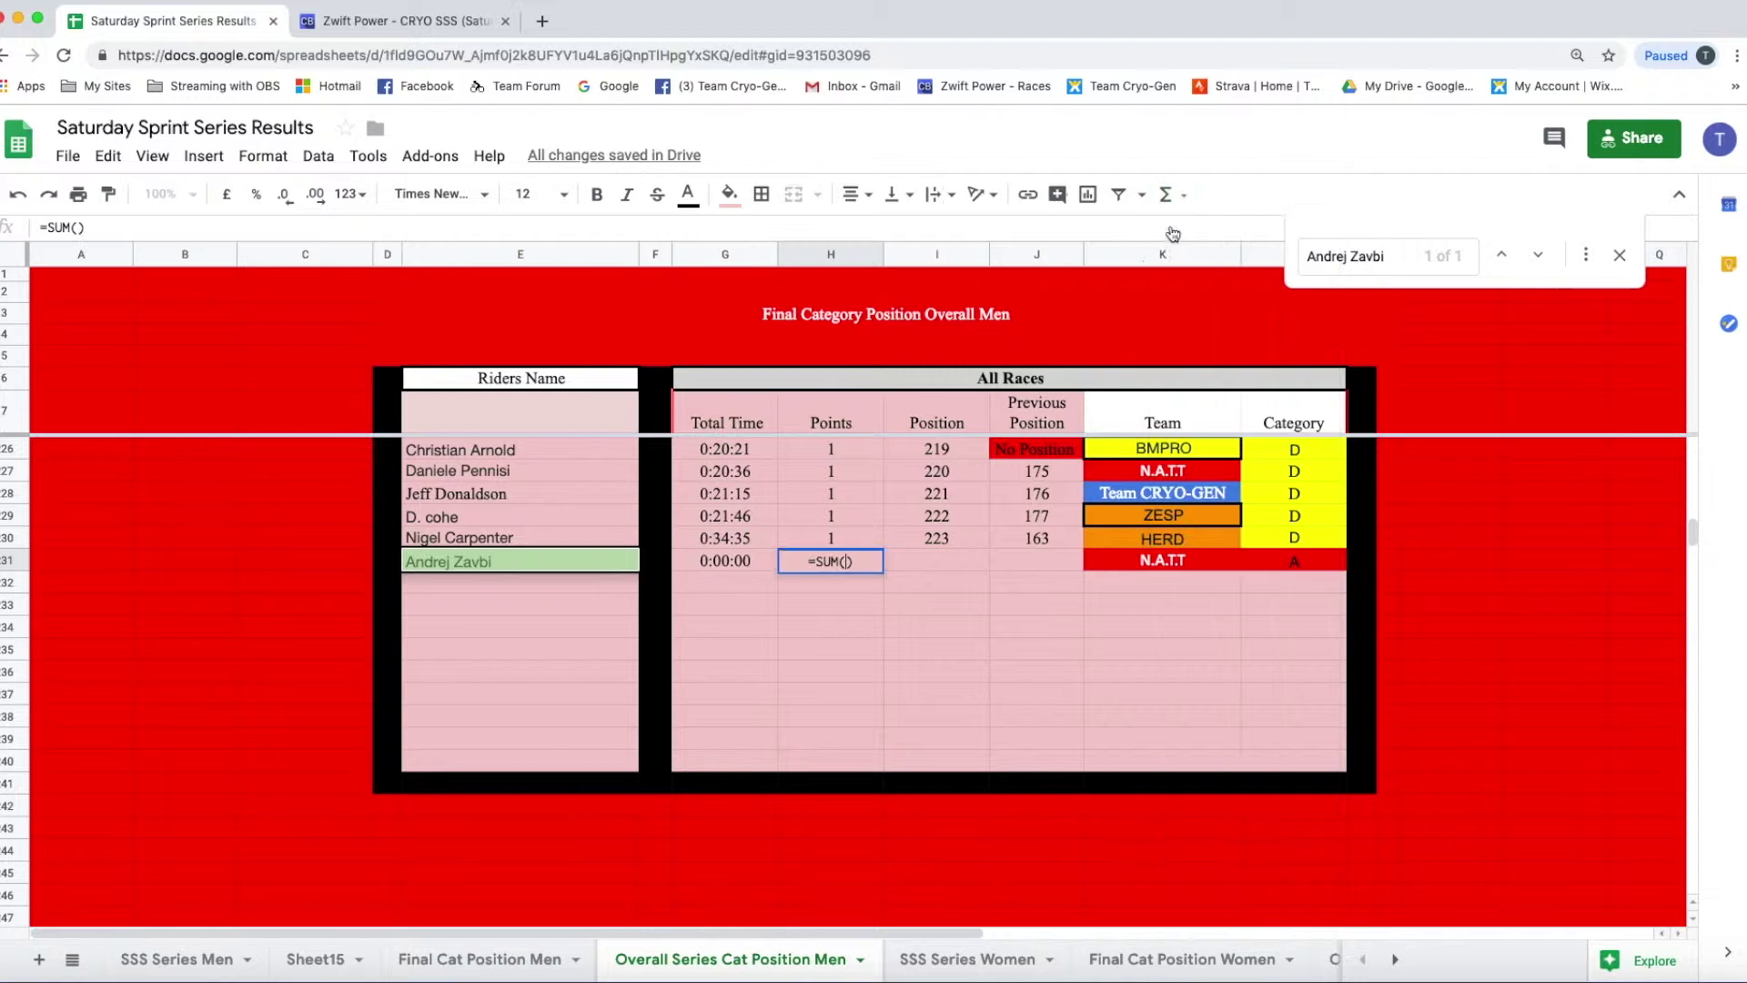
click(514, 959)
click(733, 628)
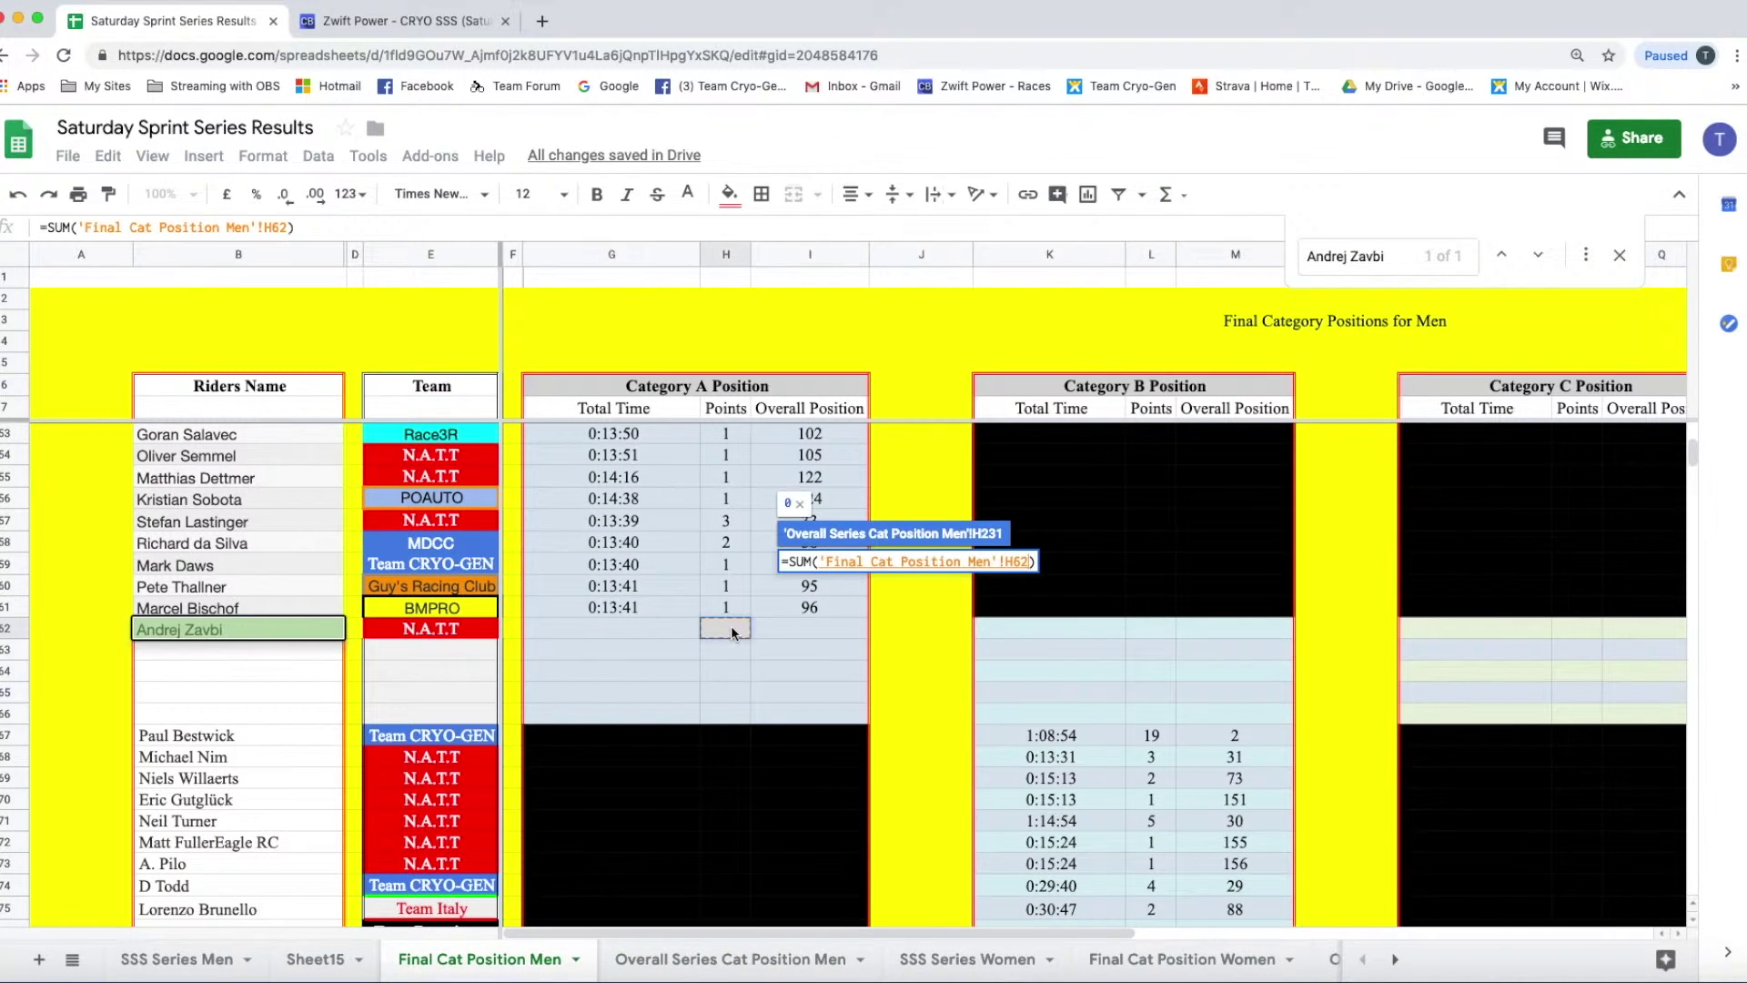
key(Return)
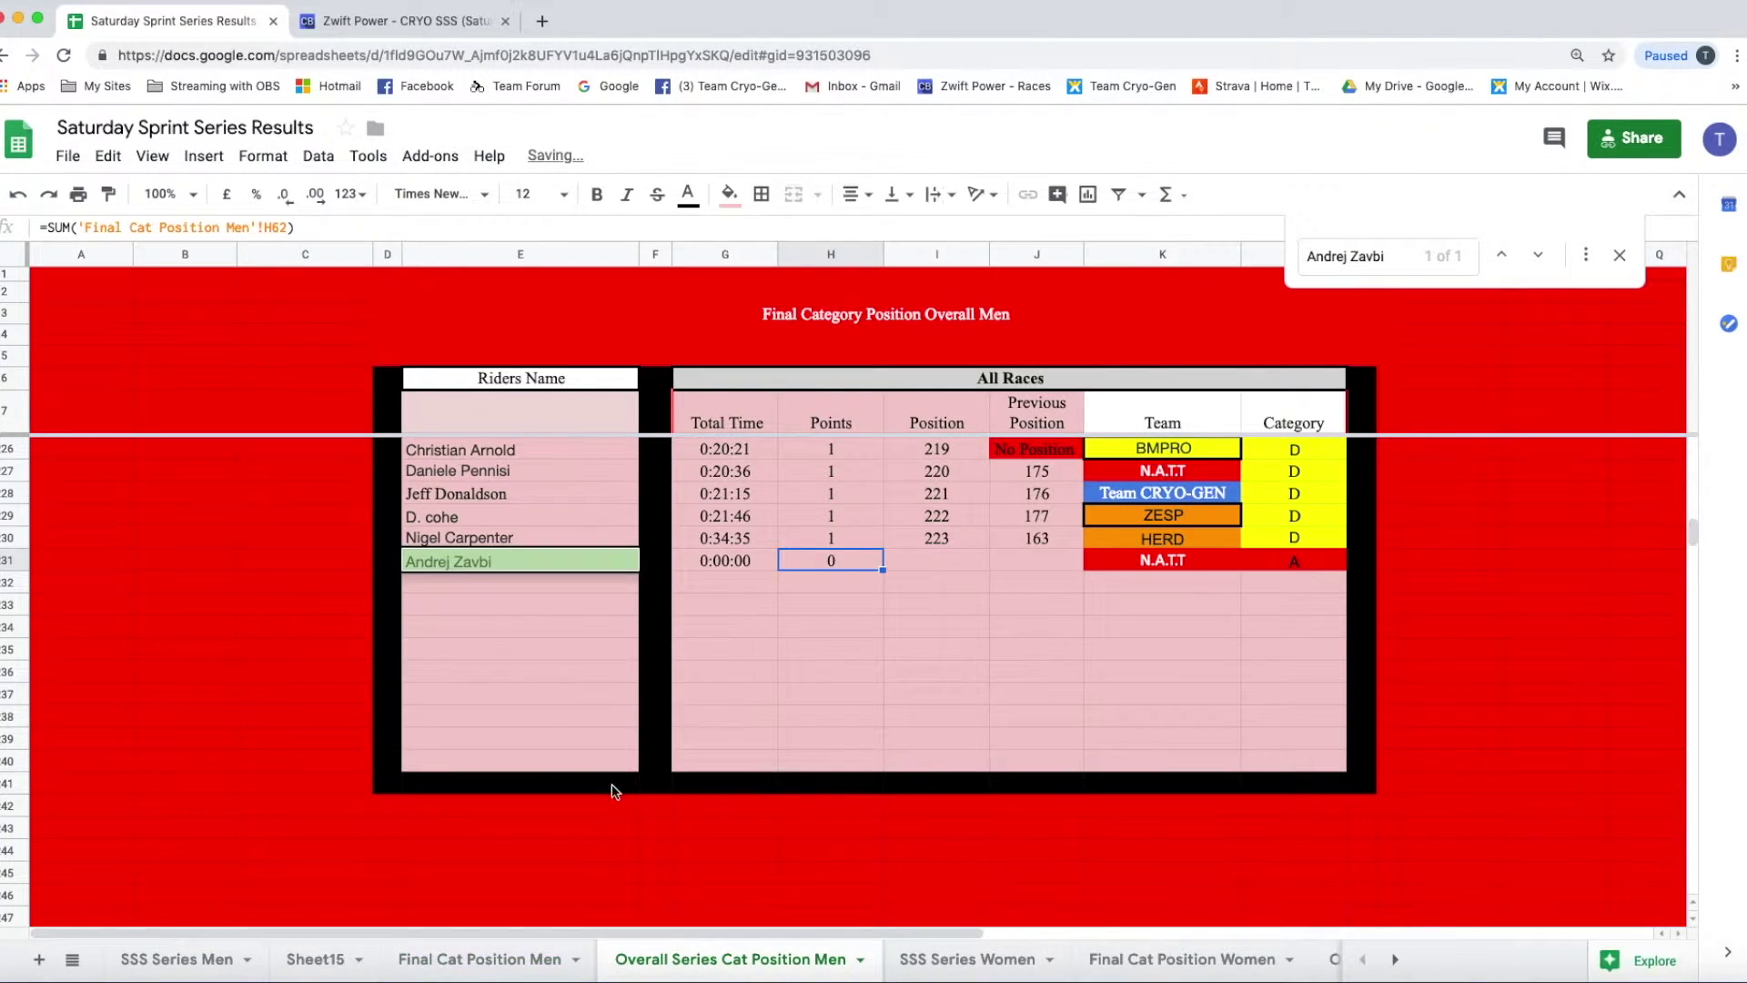
Step: Link the new rider's Overall Position in I62 of Final Cat Position Men with =SUM('Overall Series Cat Position Men'!I231)
click(494, 958)
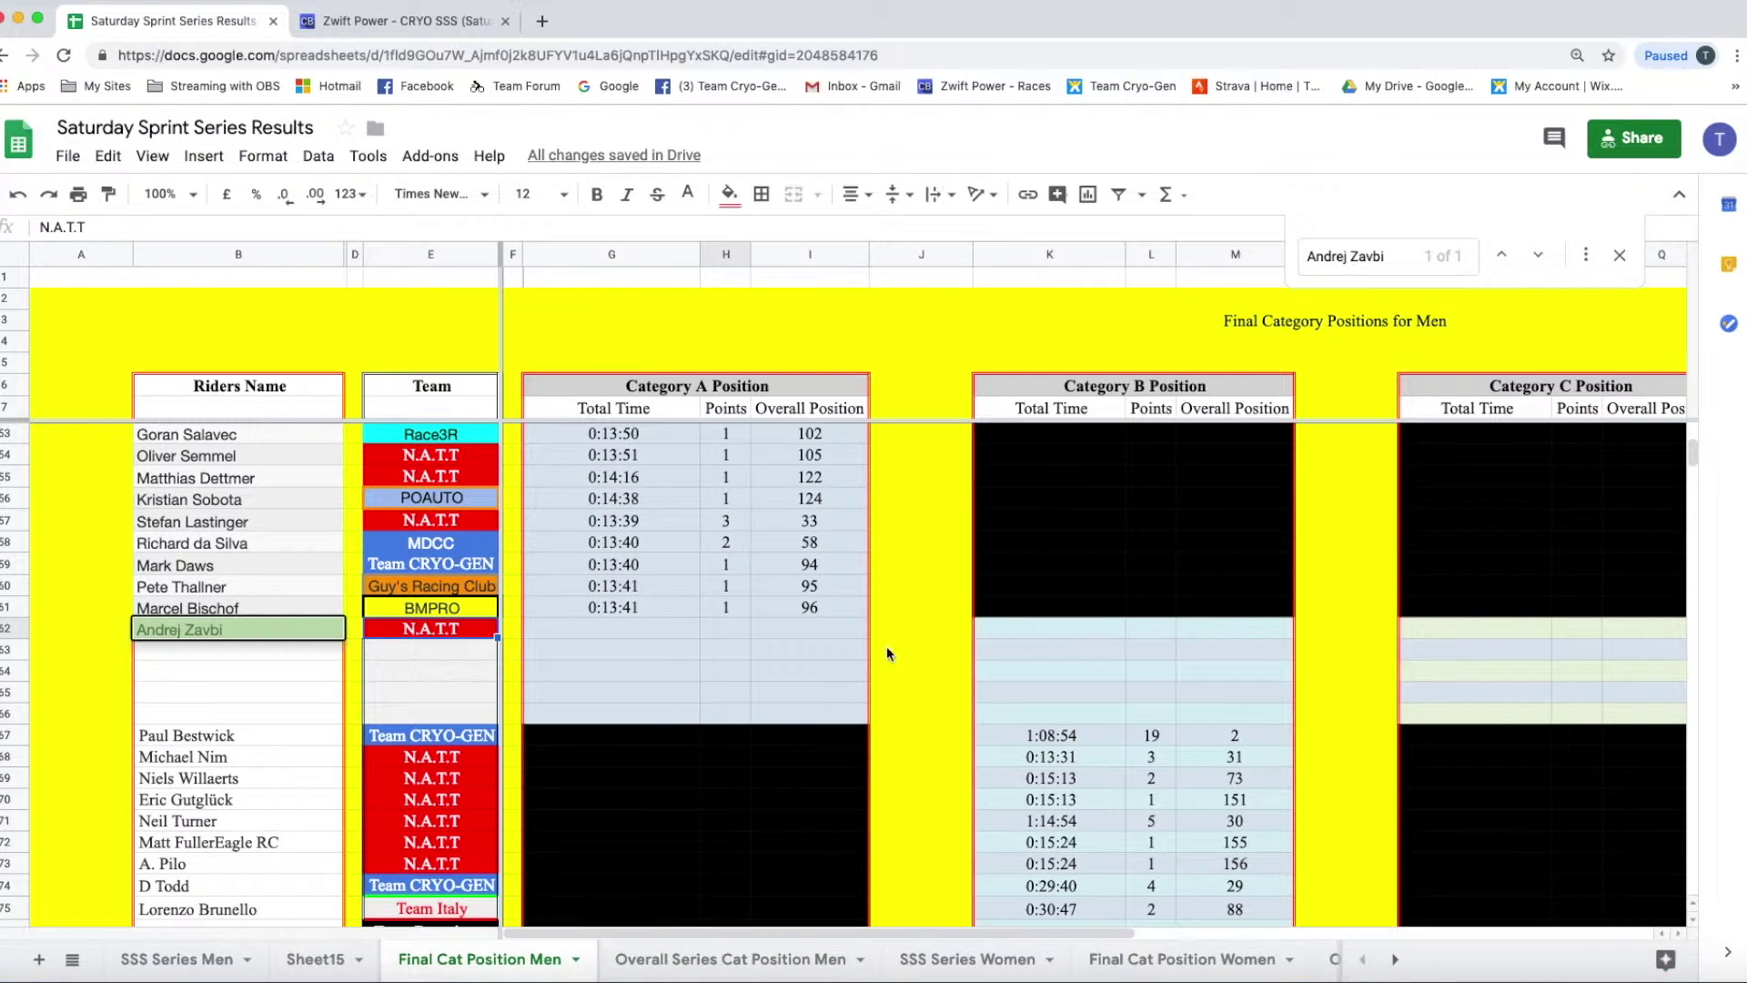
click(799, 630)
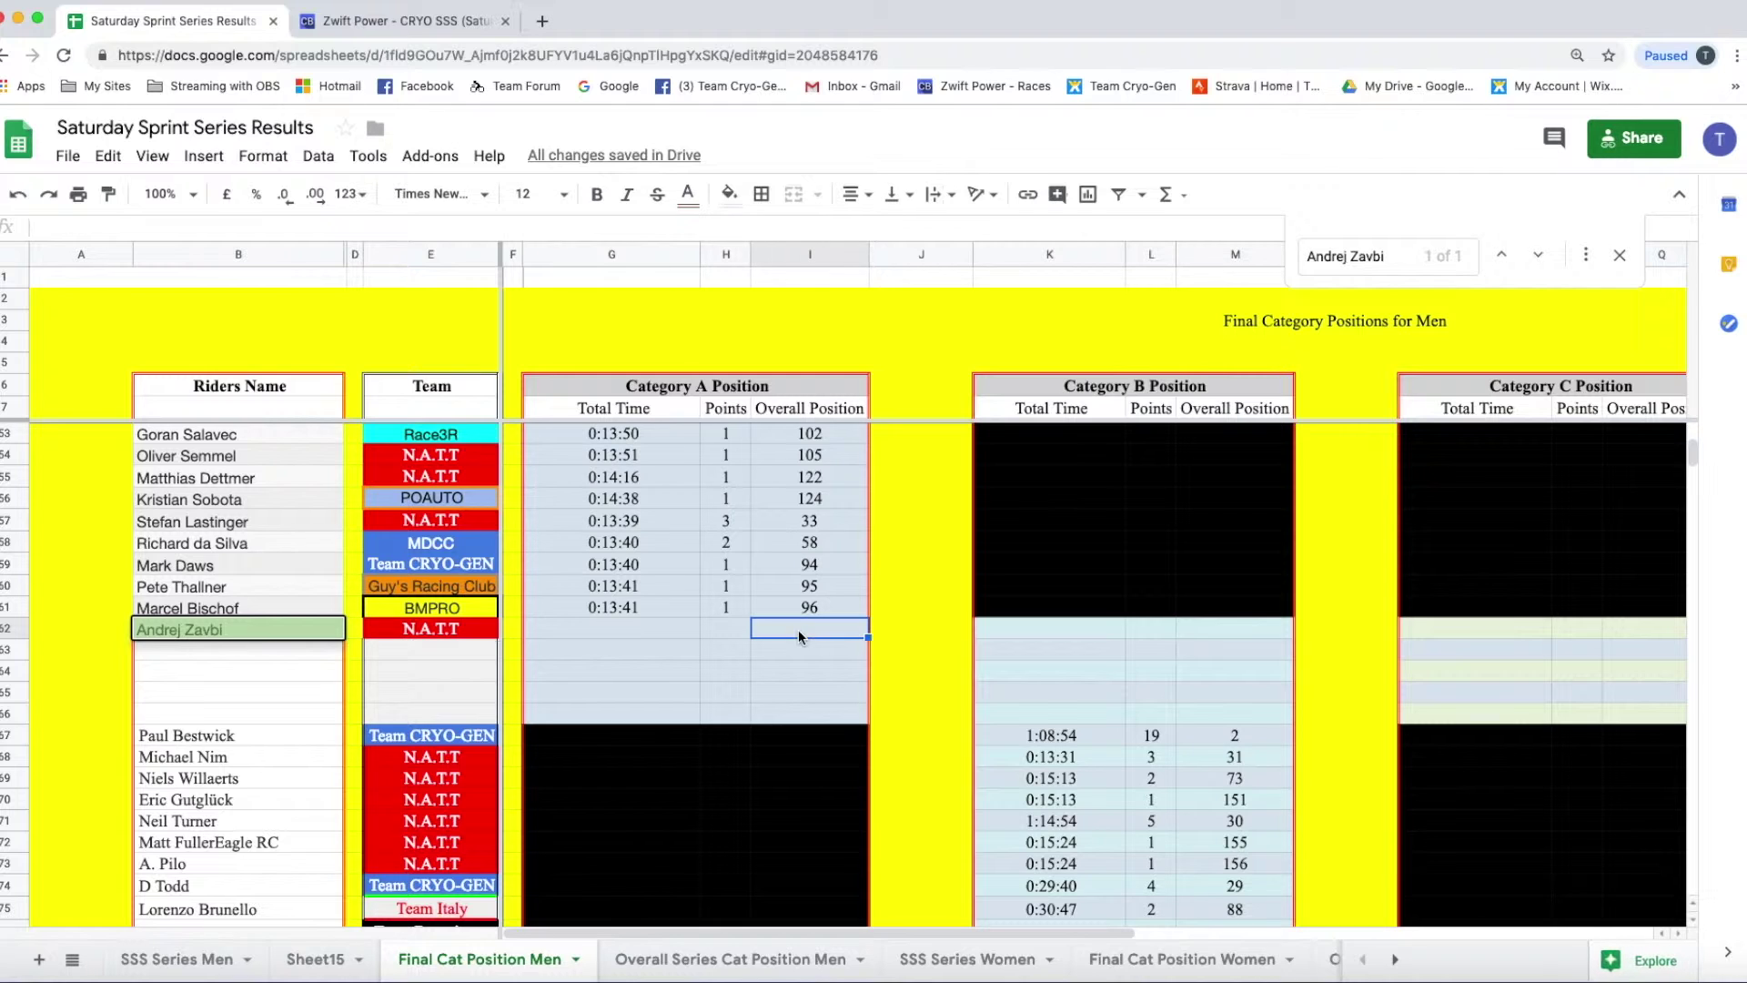
click(1170, 195)
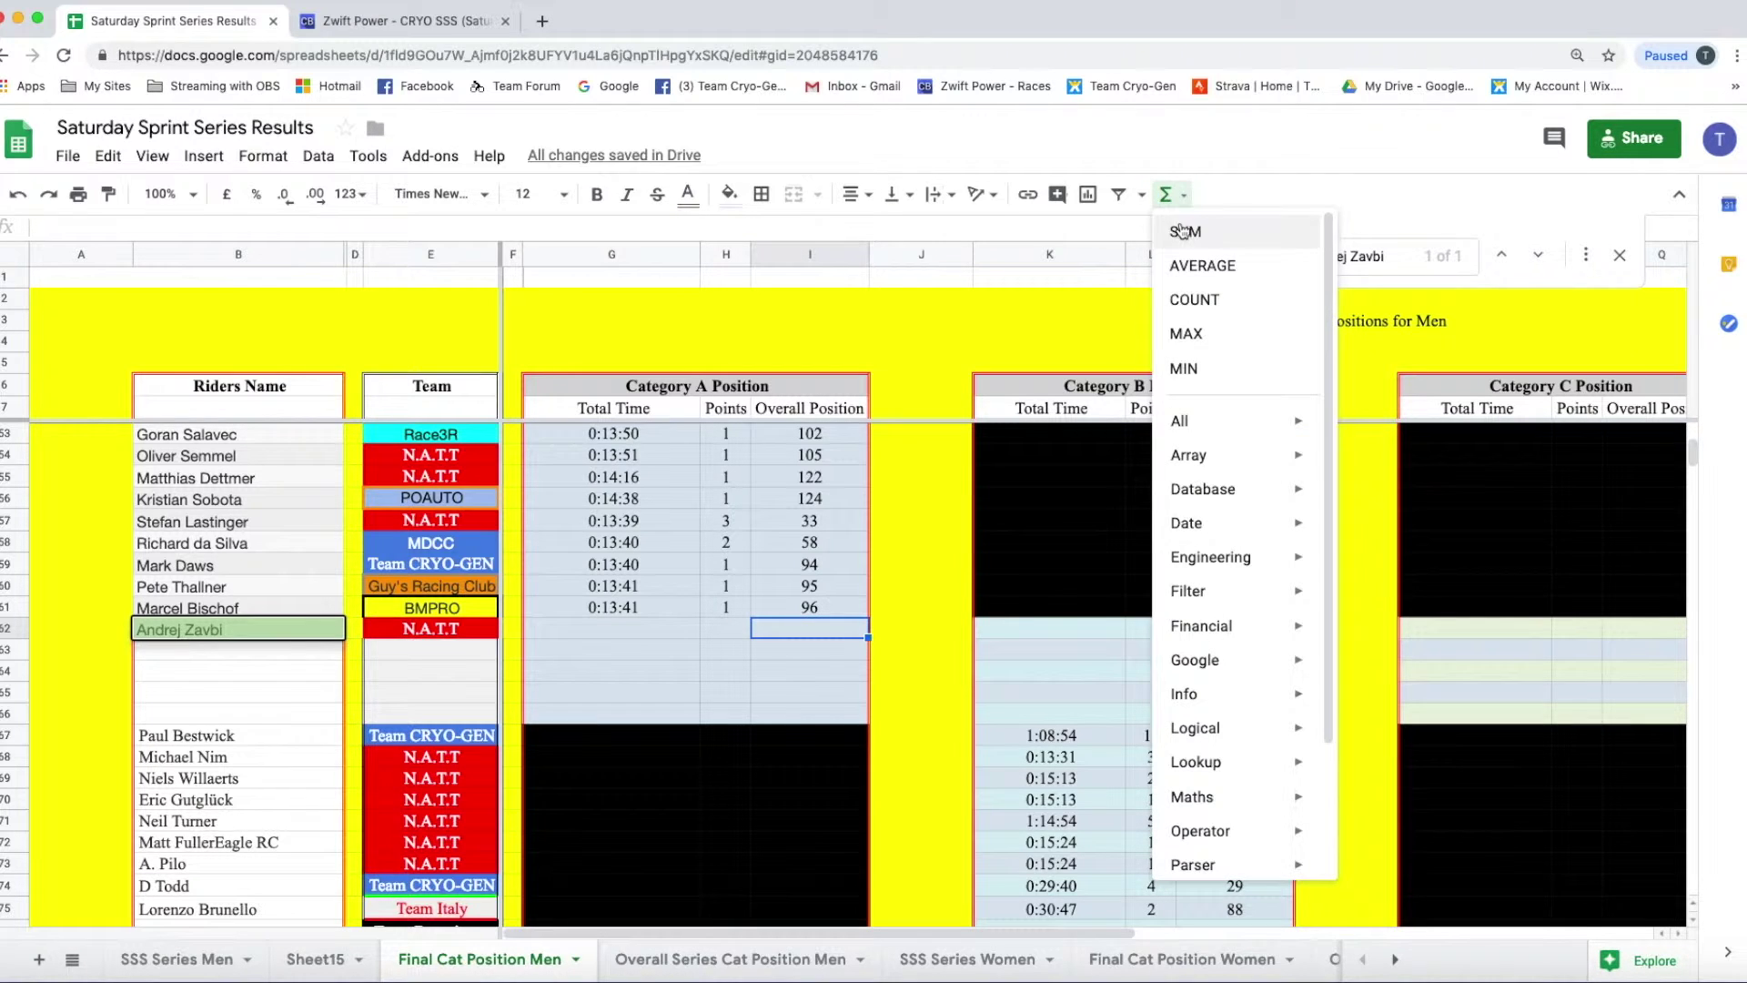
click(1183, 232)
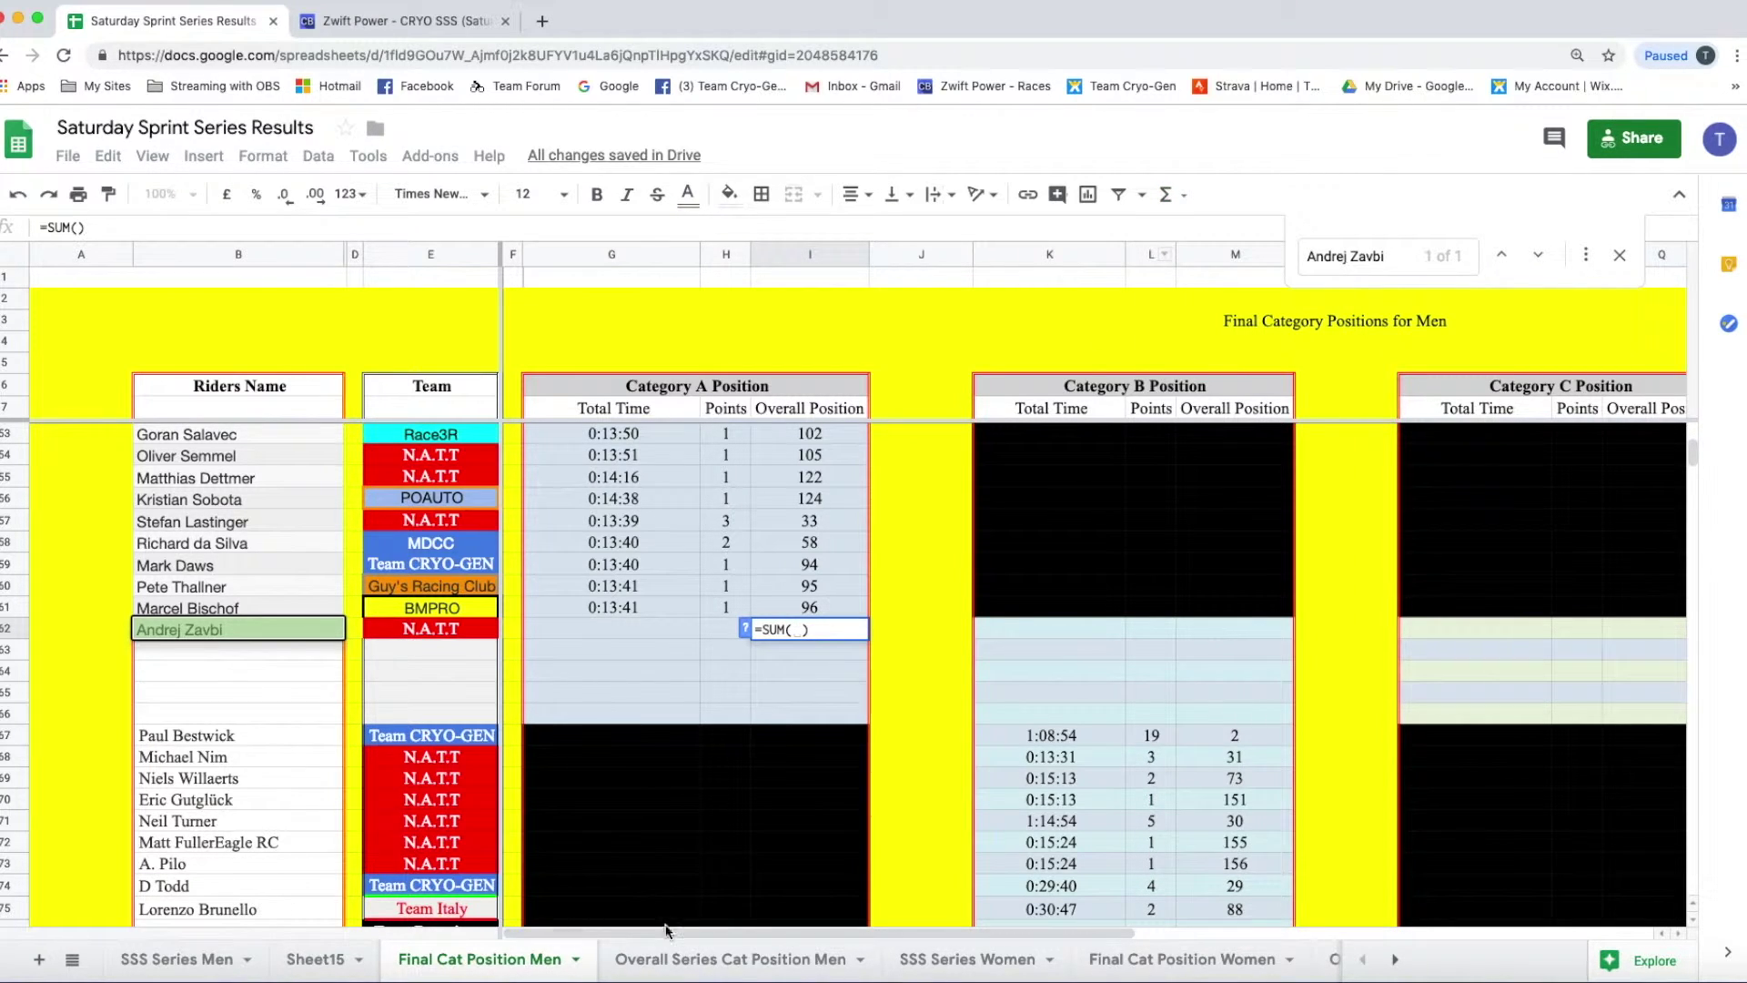
click(683, 959)
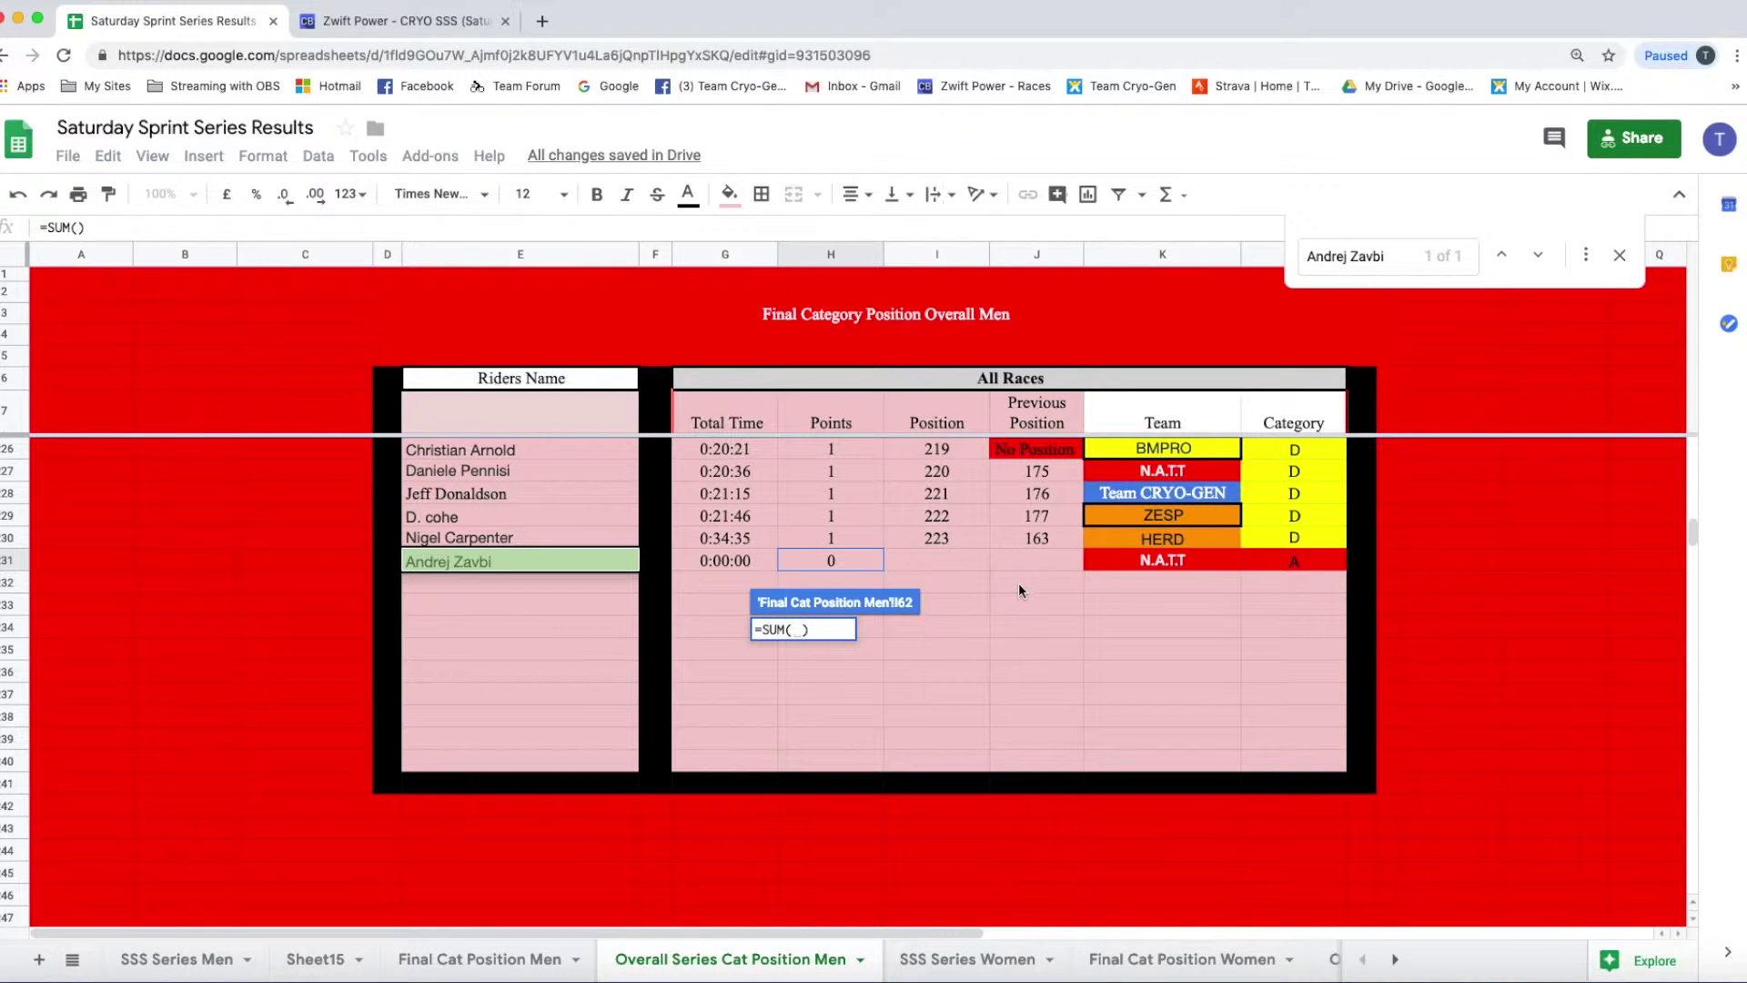
click(958, 561)
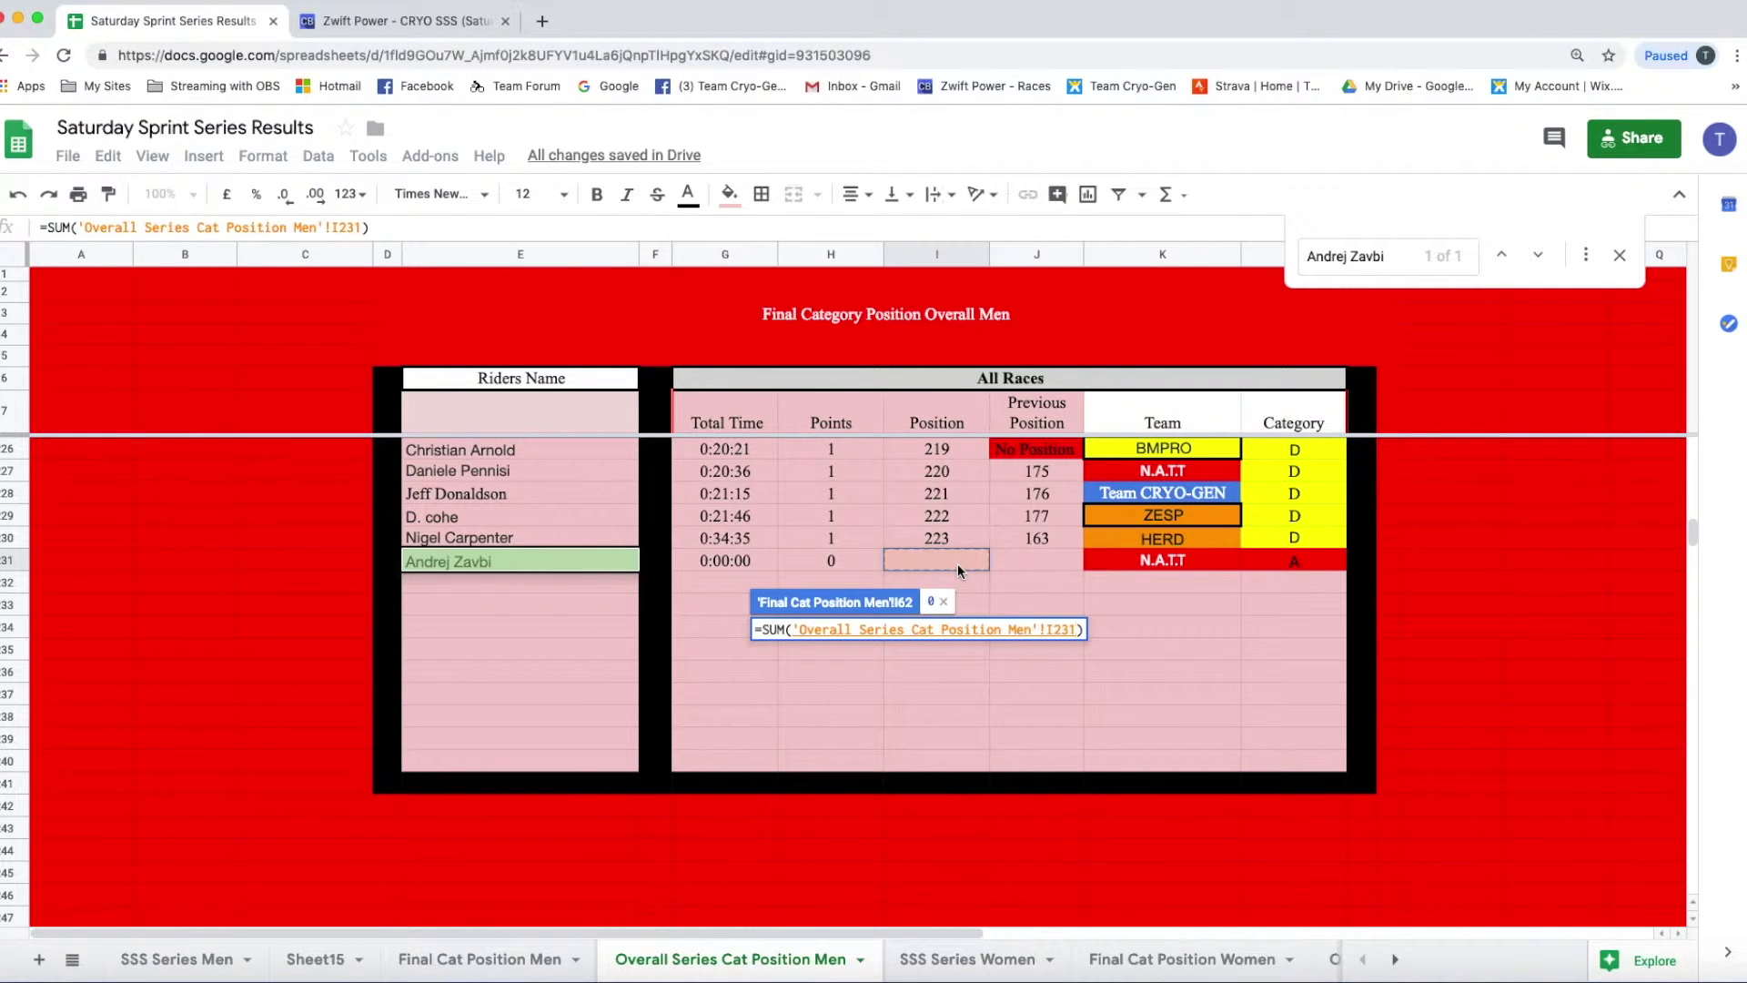
key(Return)
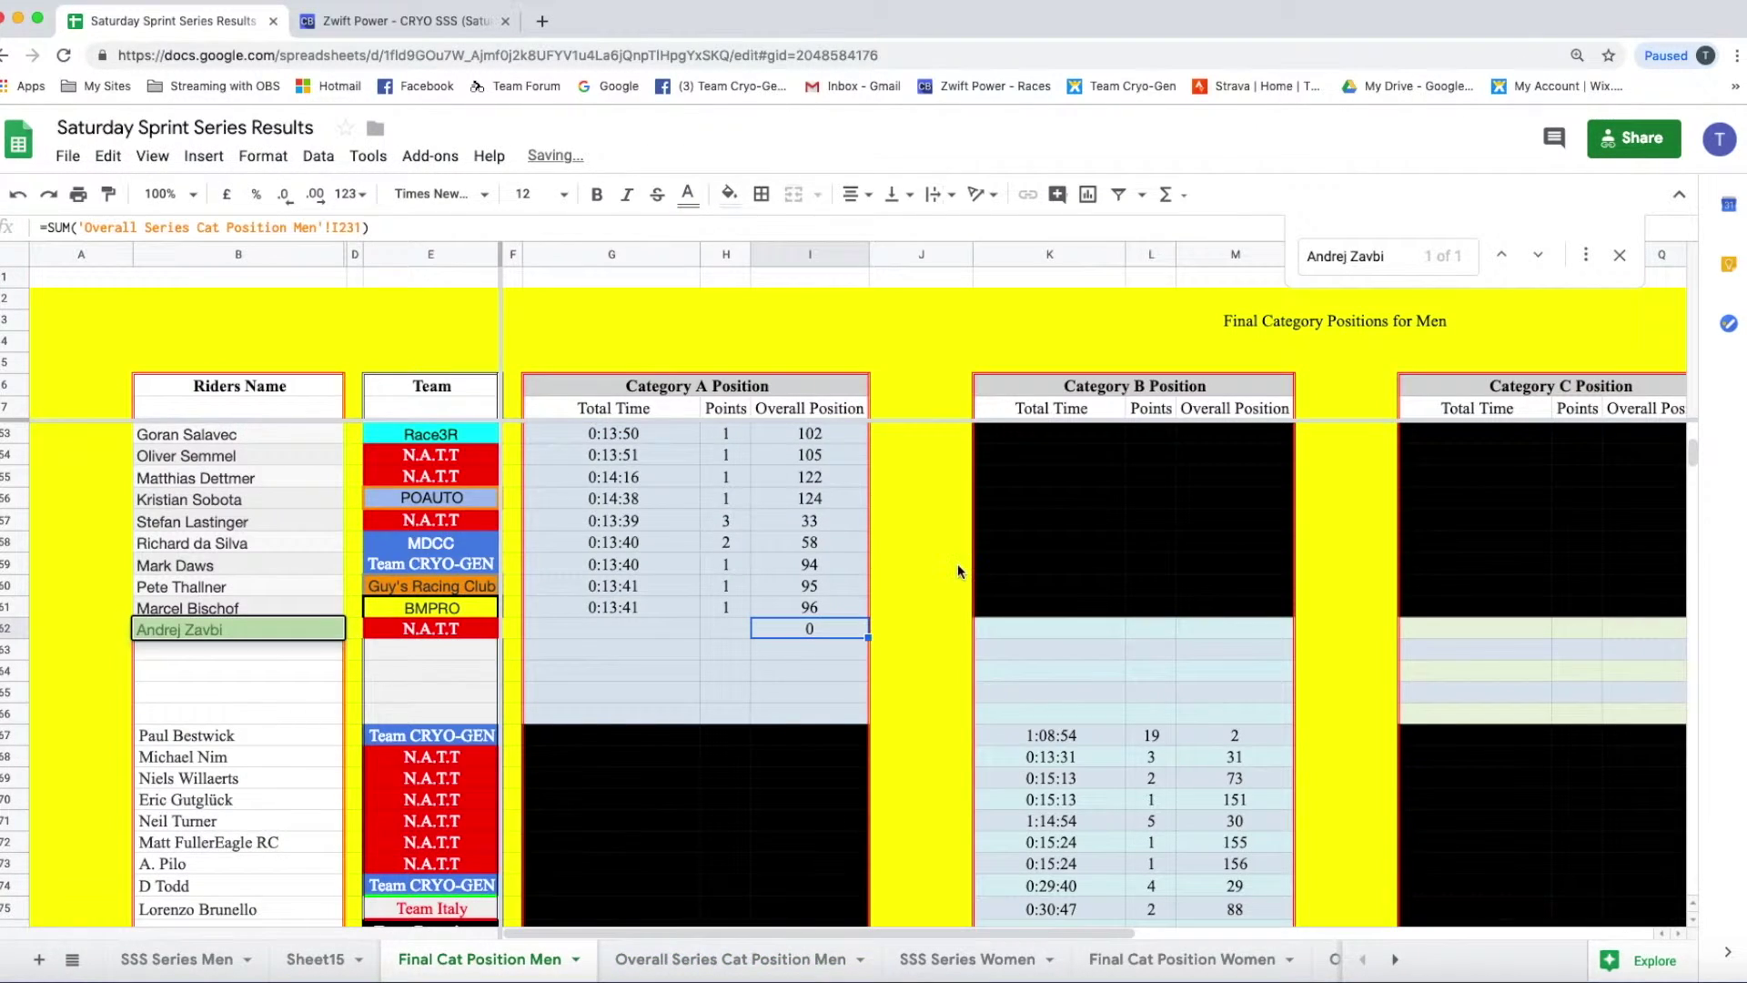
Step: Set the new rider's Total Time in G62 of Final Cat Position Men to the SUM of SSS Series Men cells U60, X60 and AA60
click(634, 630)
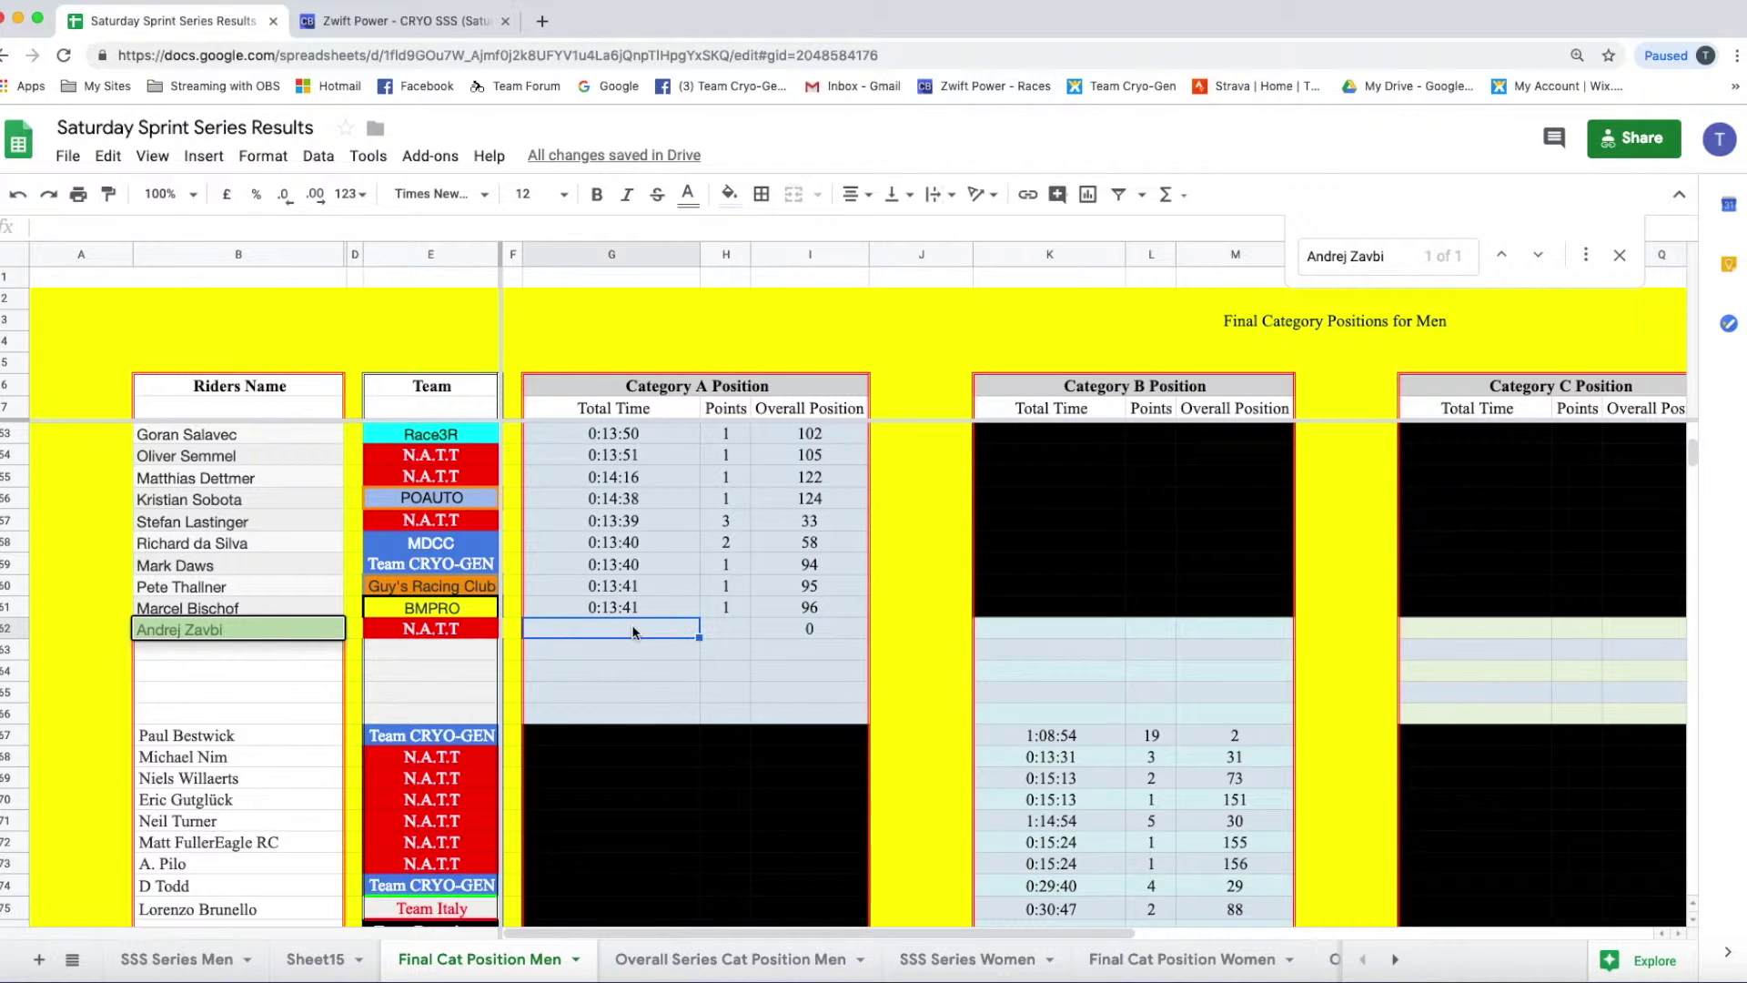
click(1166, 196)
click(1177, 225)
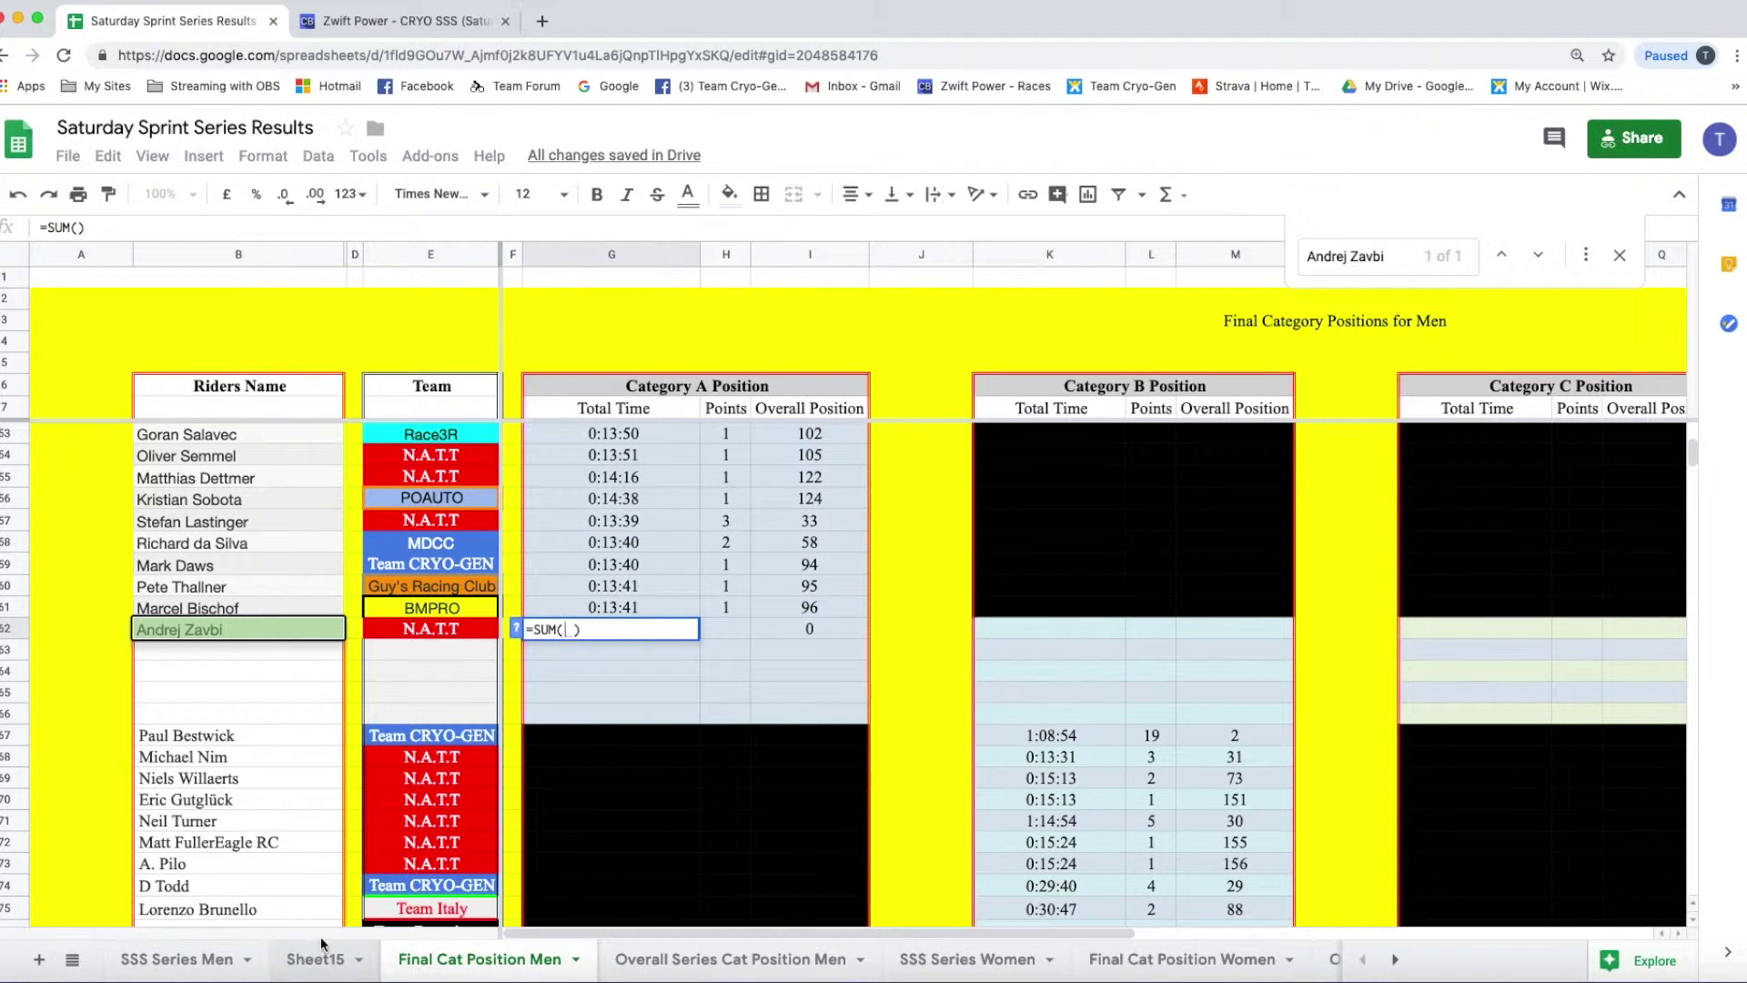
click(218, 956)
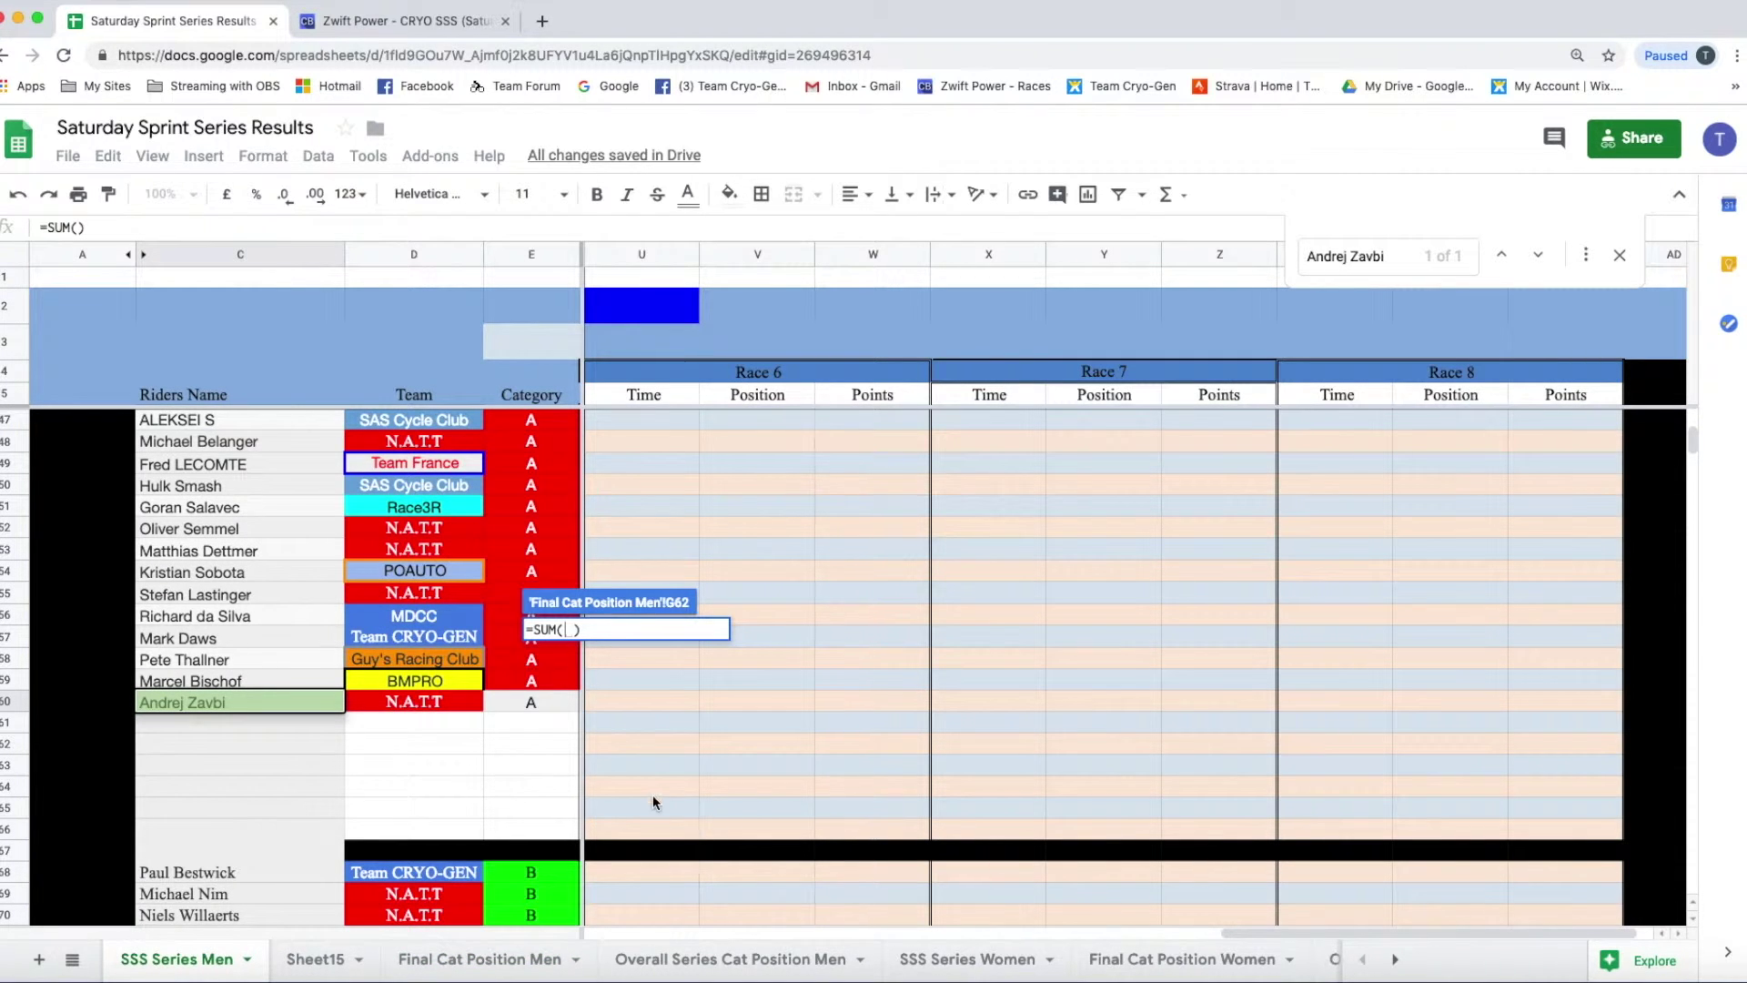
click(651, 702)
text(,)
click(1011, 704)
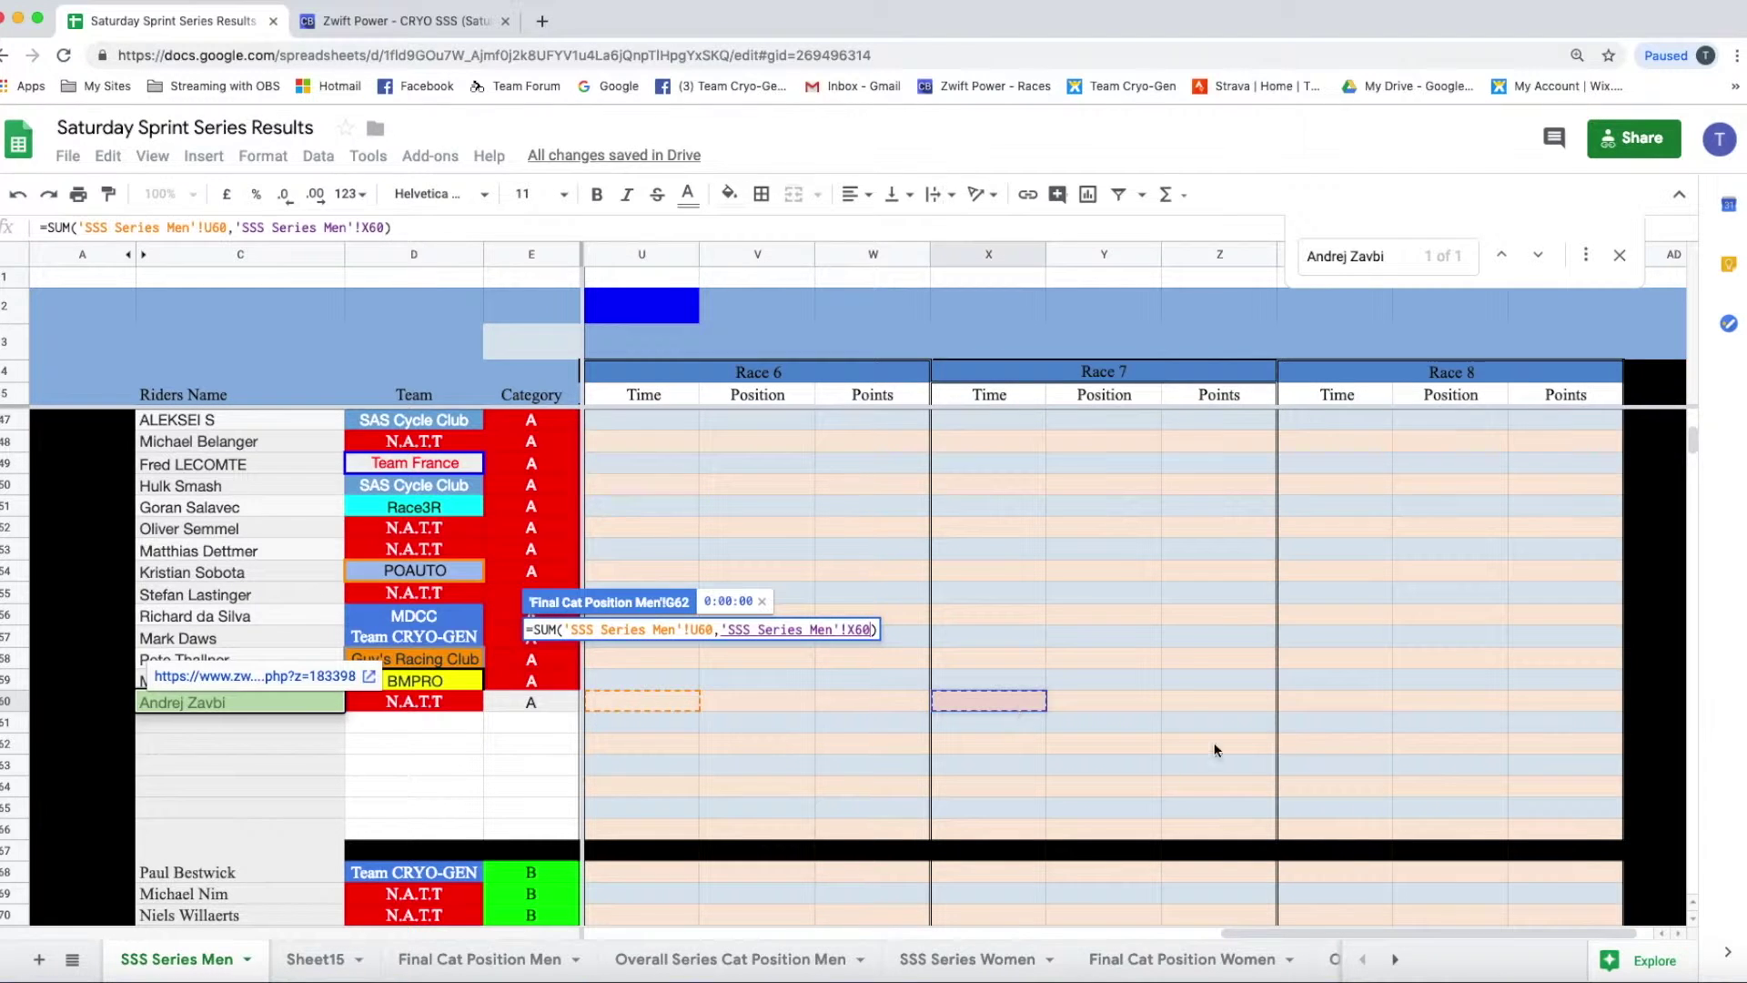
text(,)
click(1308, 701)
key(Return)
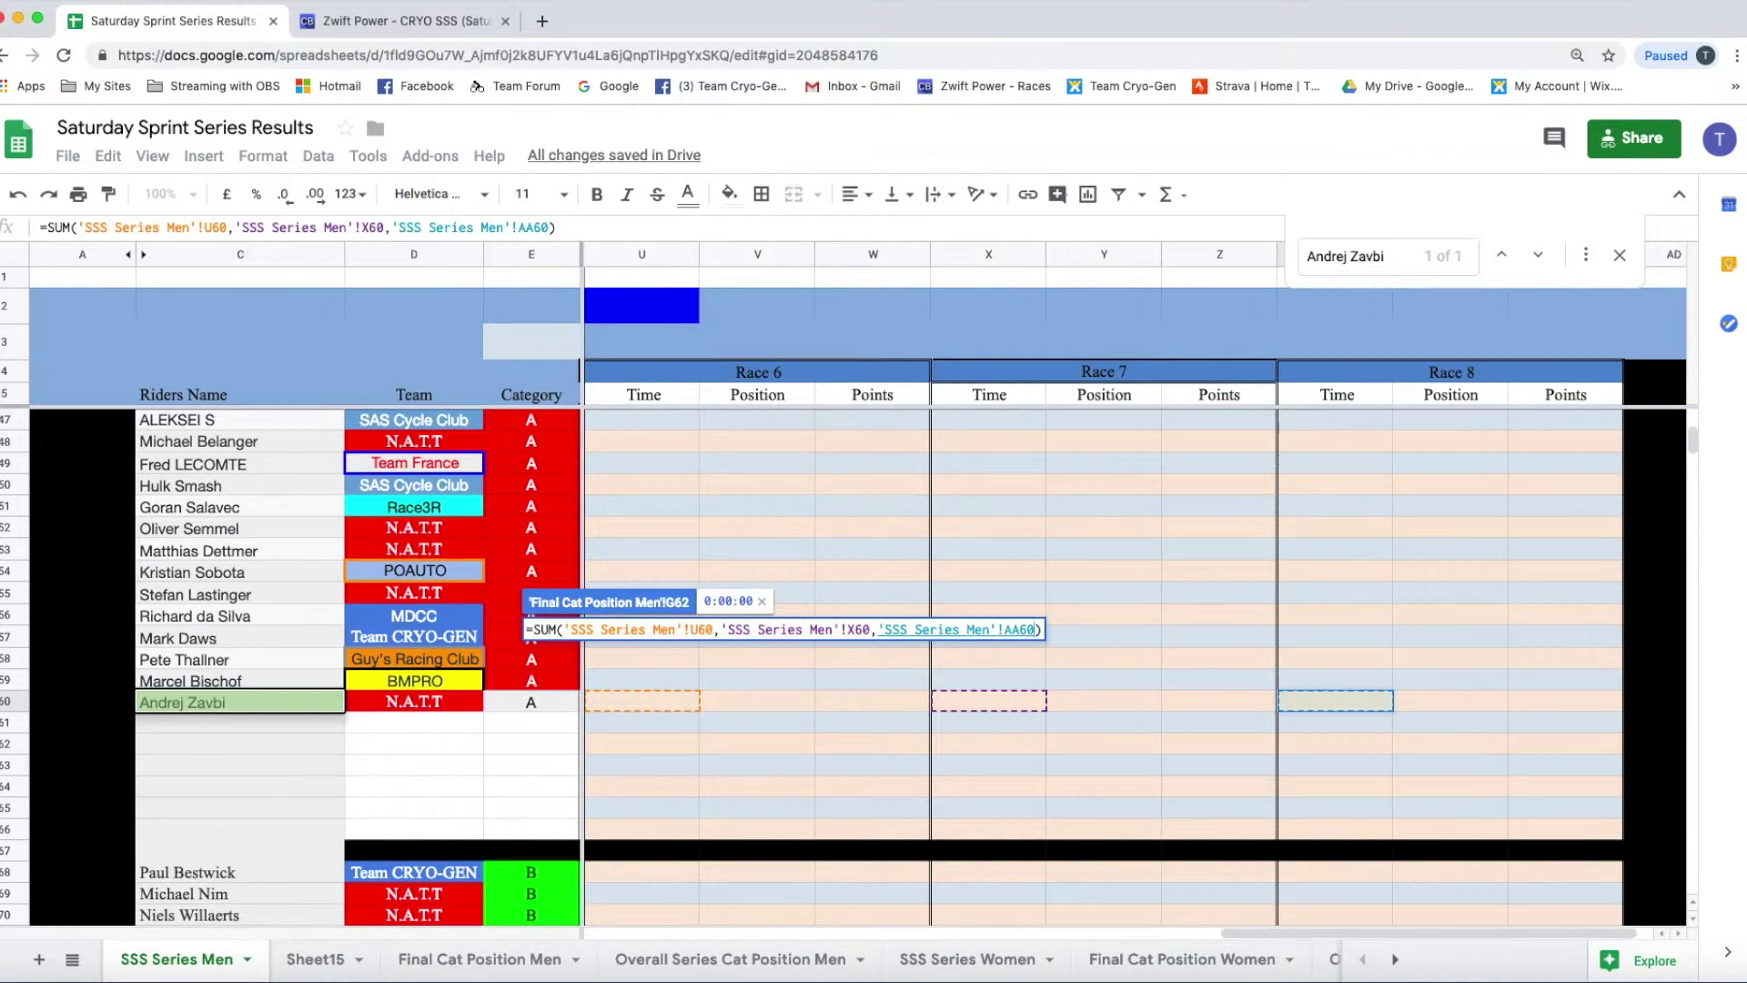
Step: Set the new rider's Points in H62 of Final Cat Position Men to the SUM of SSS Series Men cells AC60, Z60 and W60
click(733, 632)
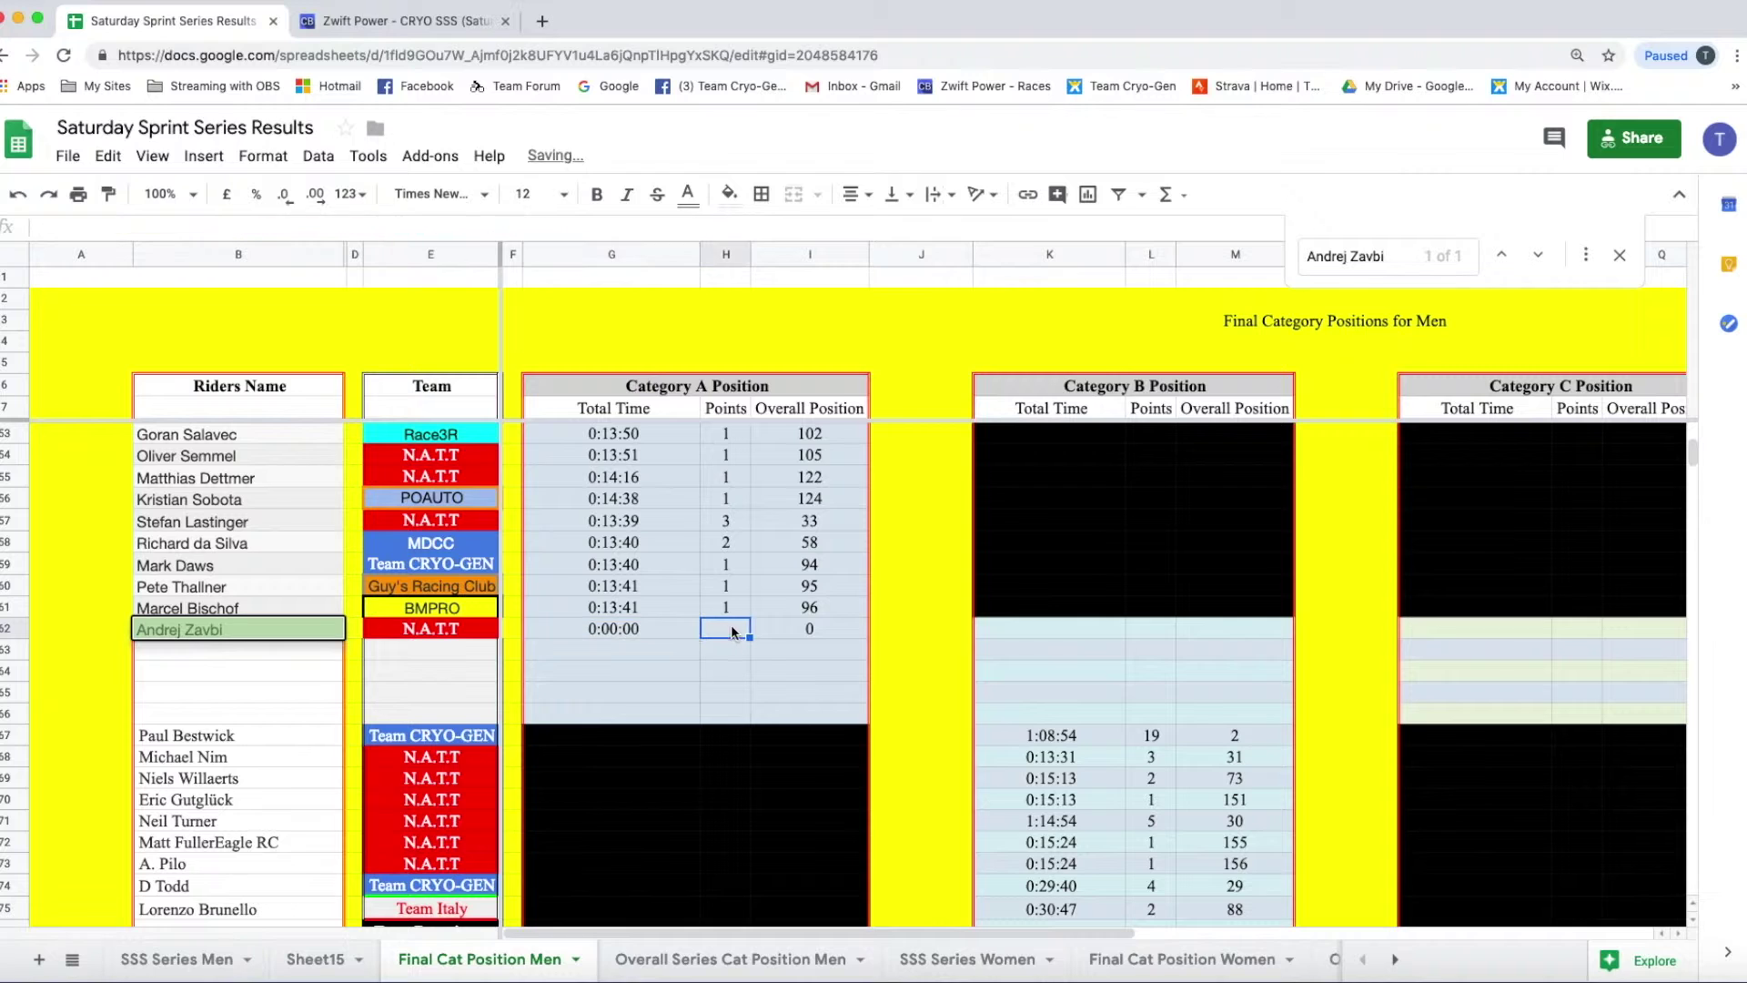
click(1171, 195)
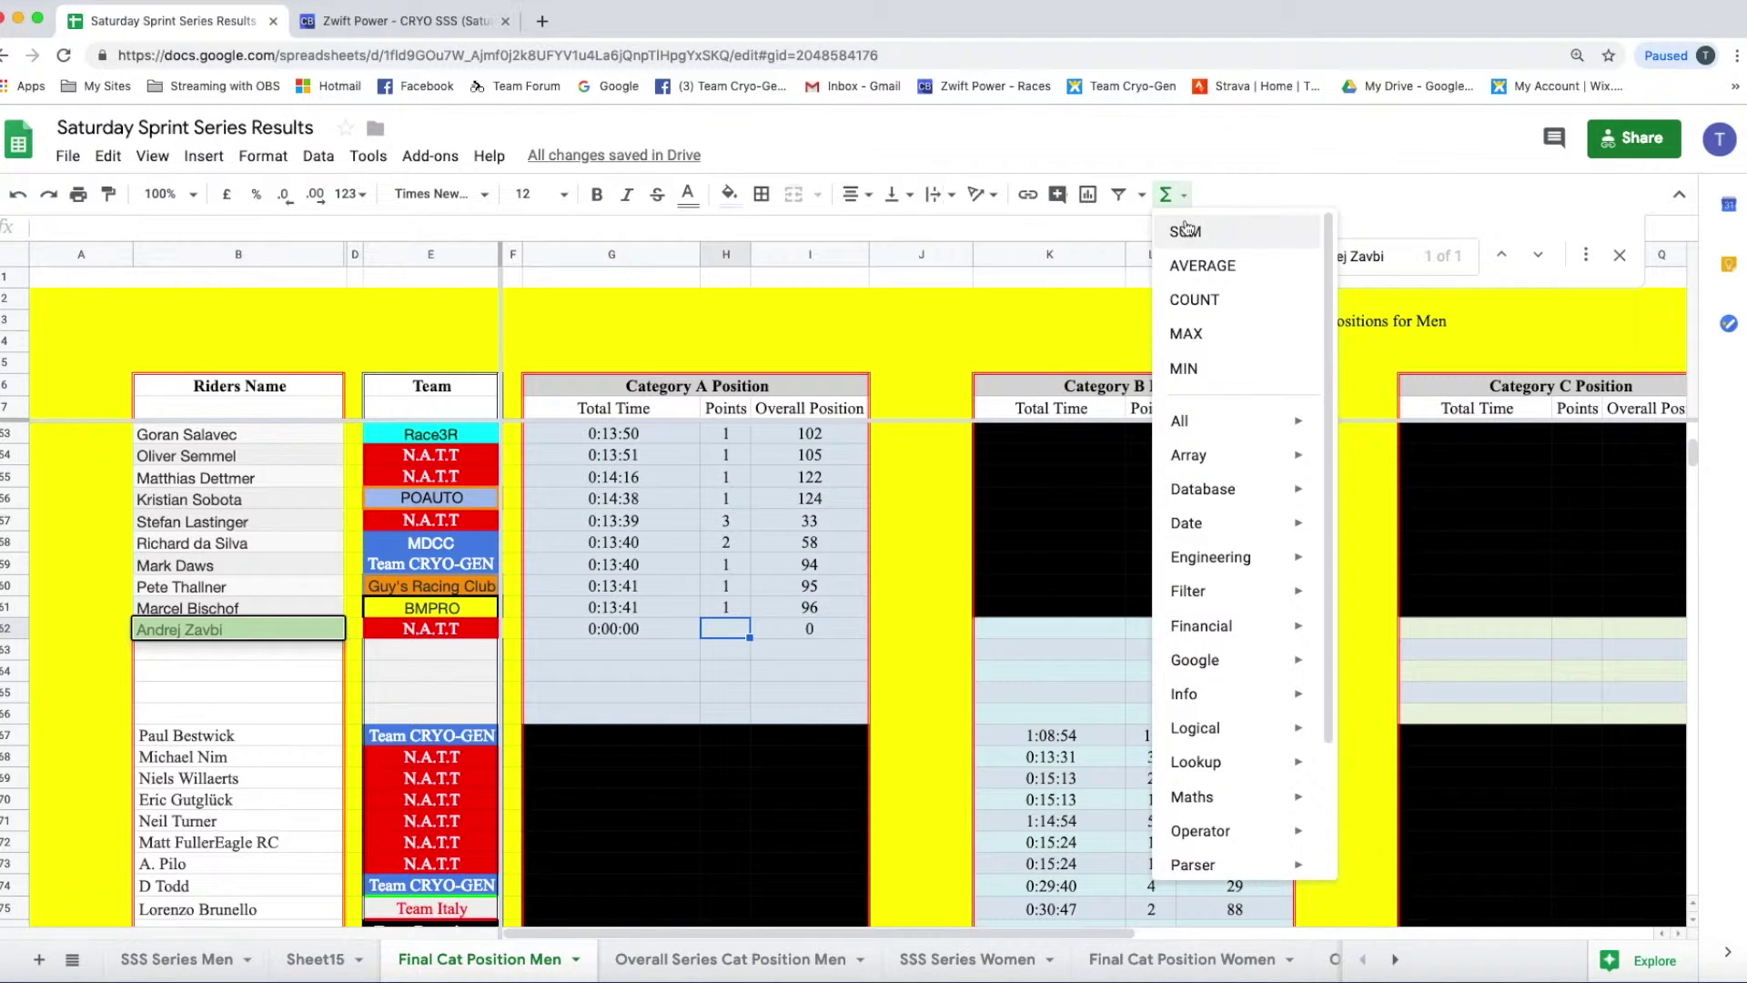
click(1183, 229)
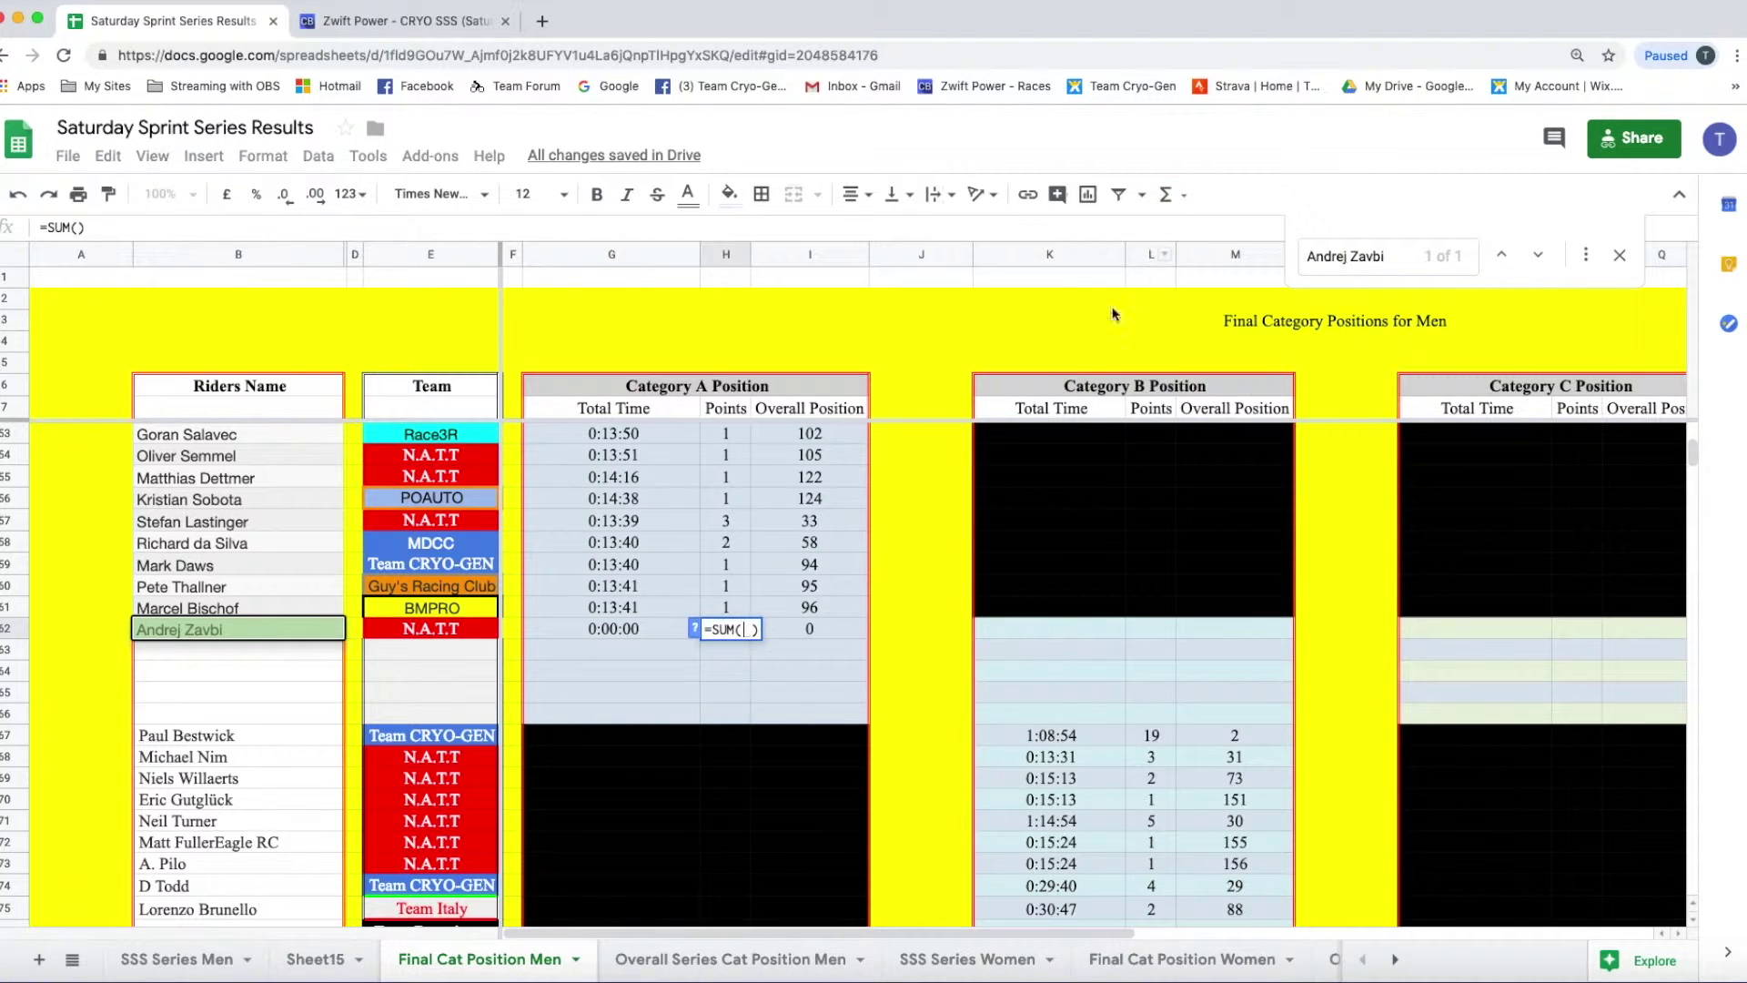
click(203, 962)
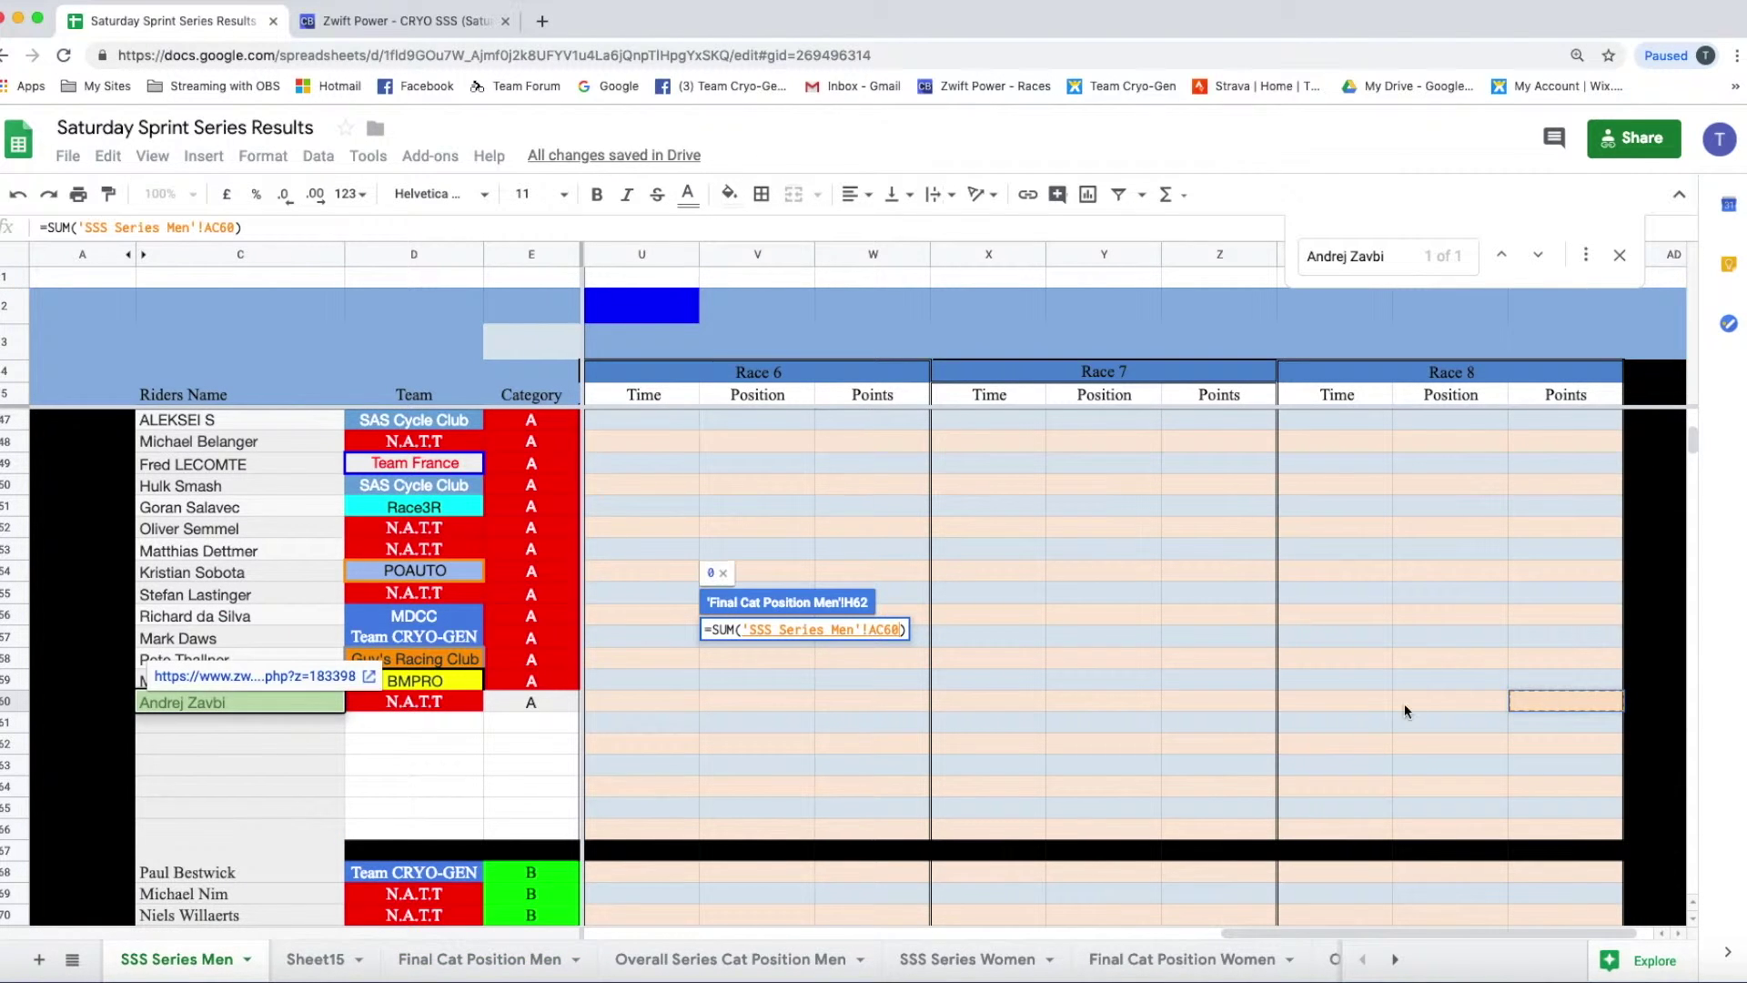
text(,)
click(1248, 702)
text(,)
click(887, 699)
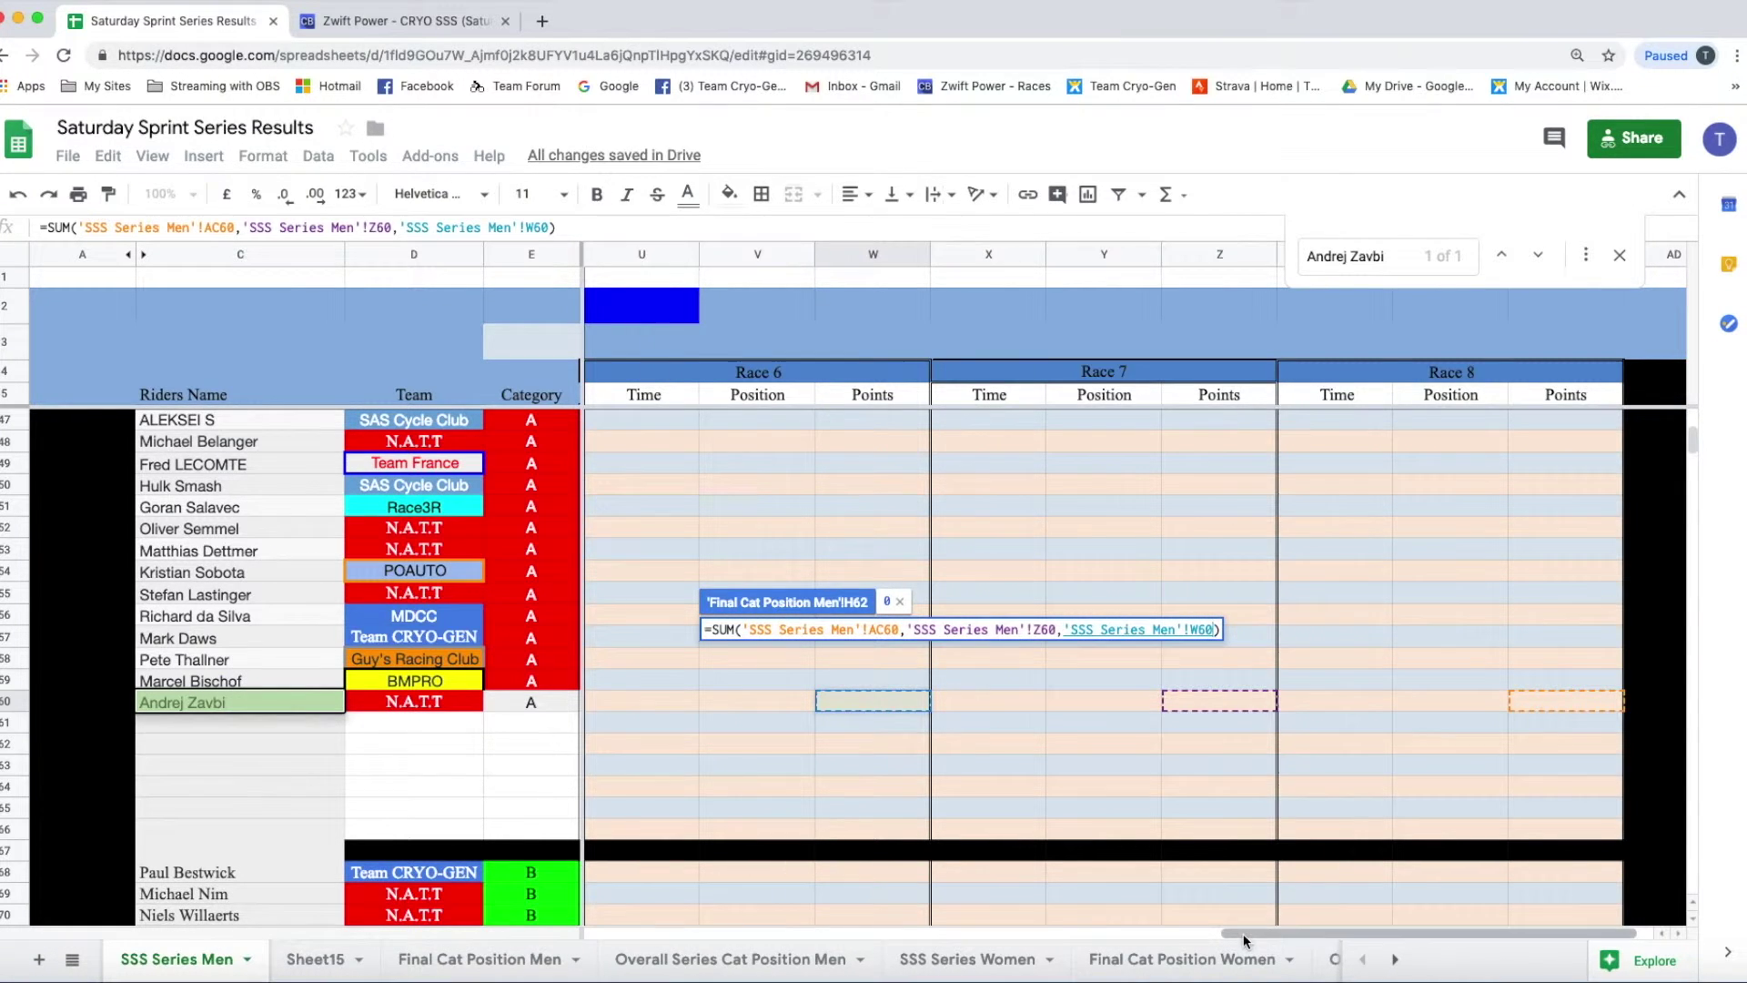
drag(1243, 934, 1187, 928)
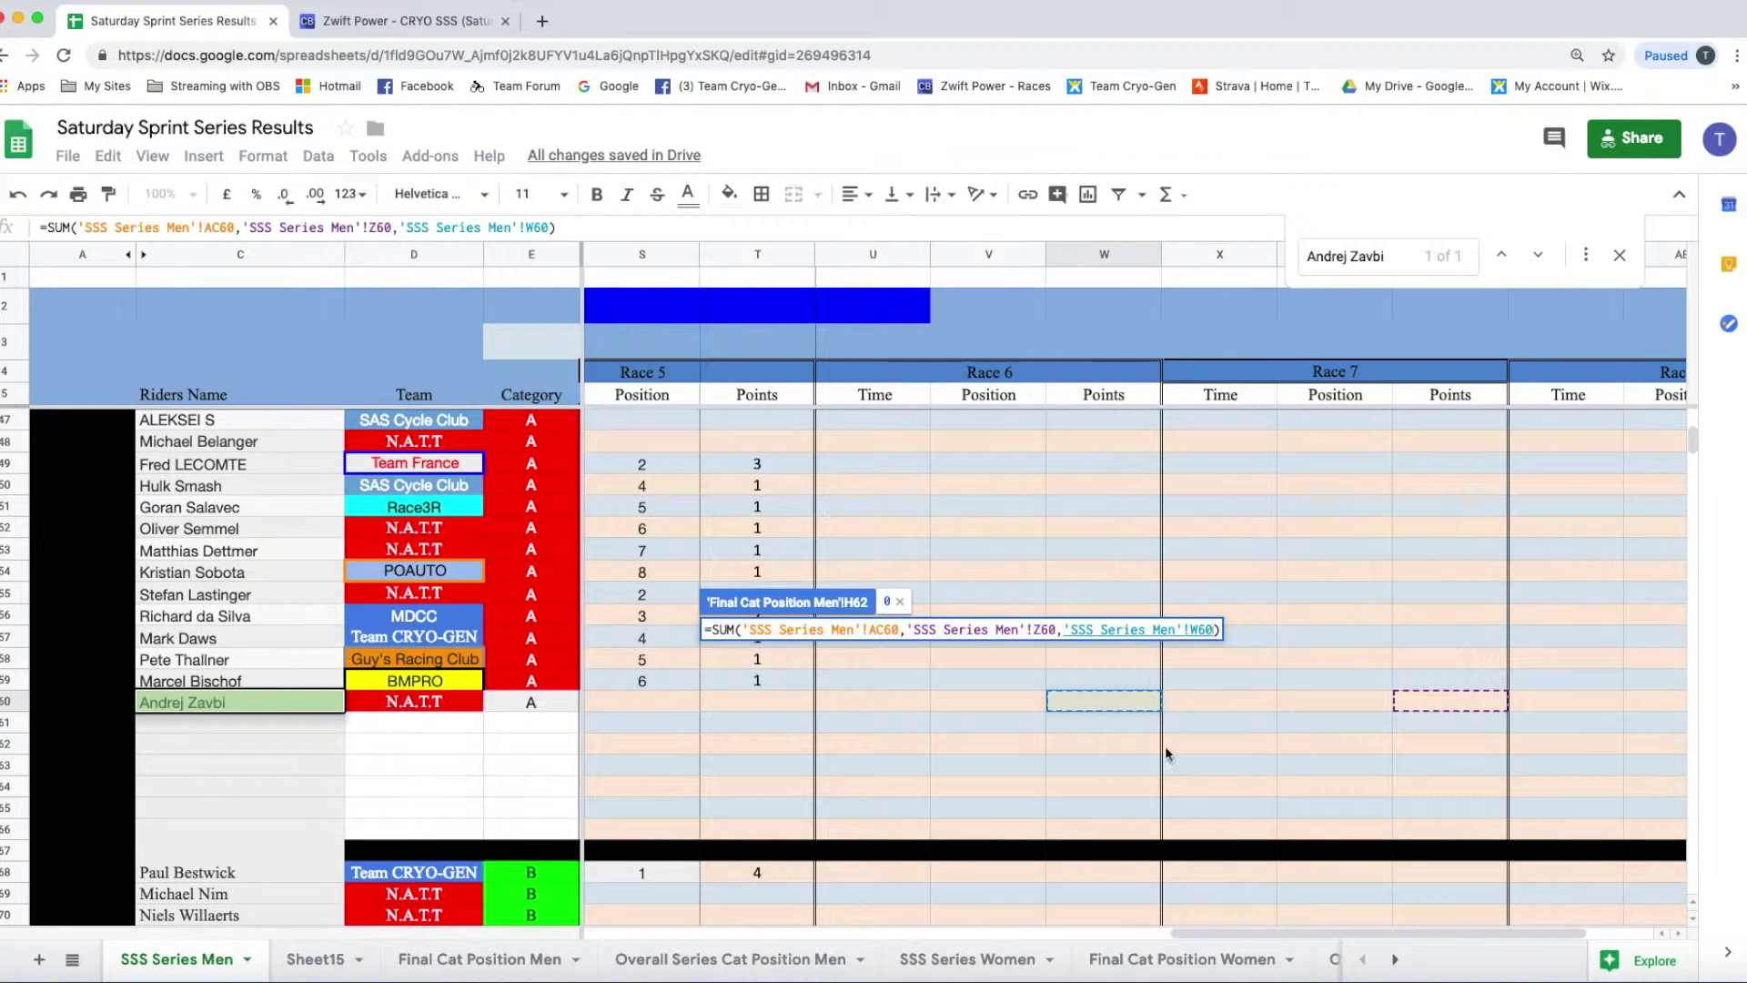
key(Return)
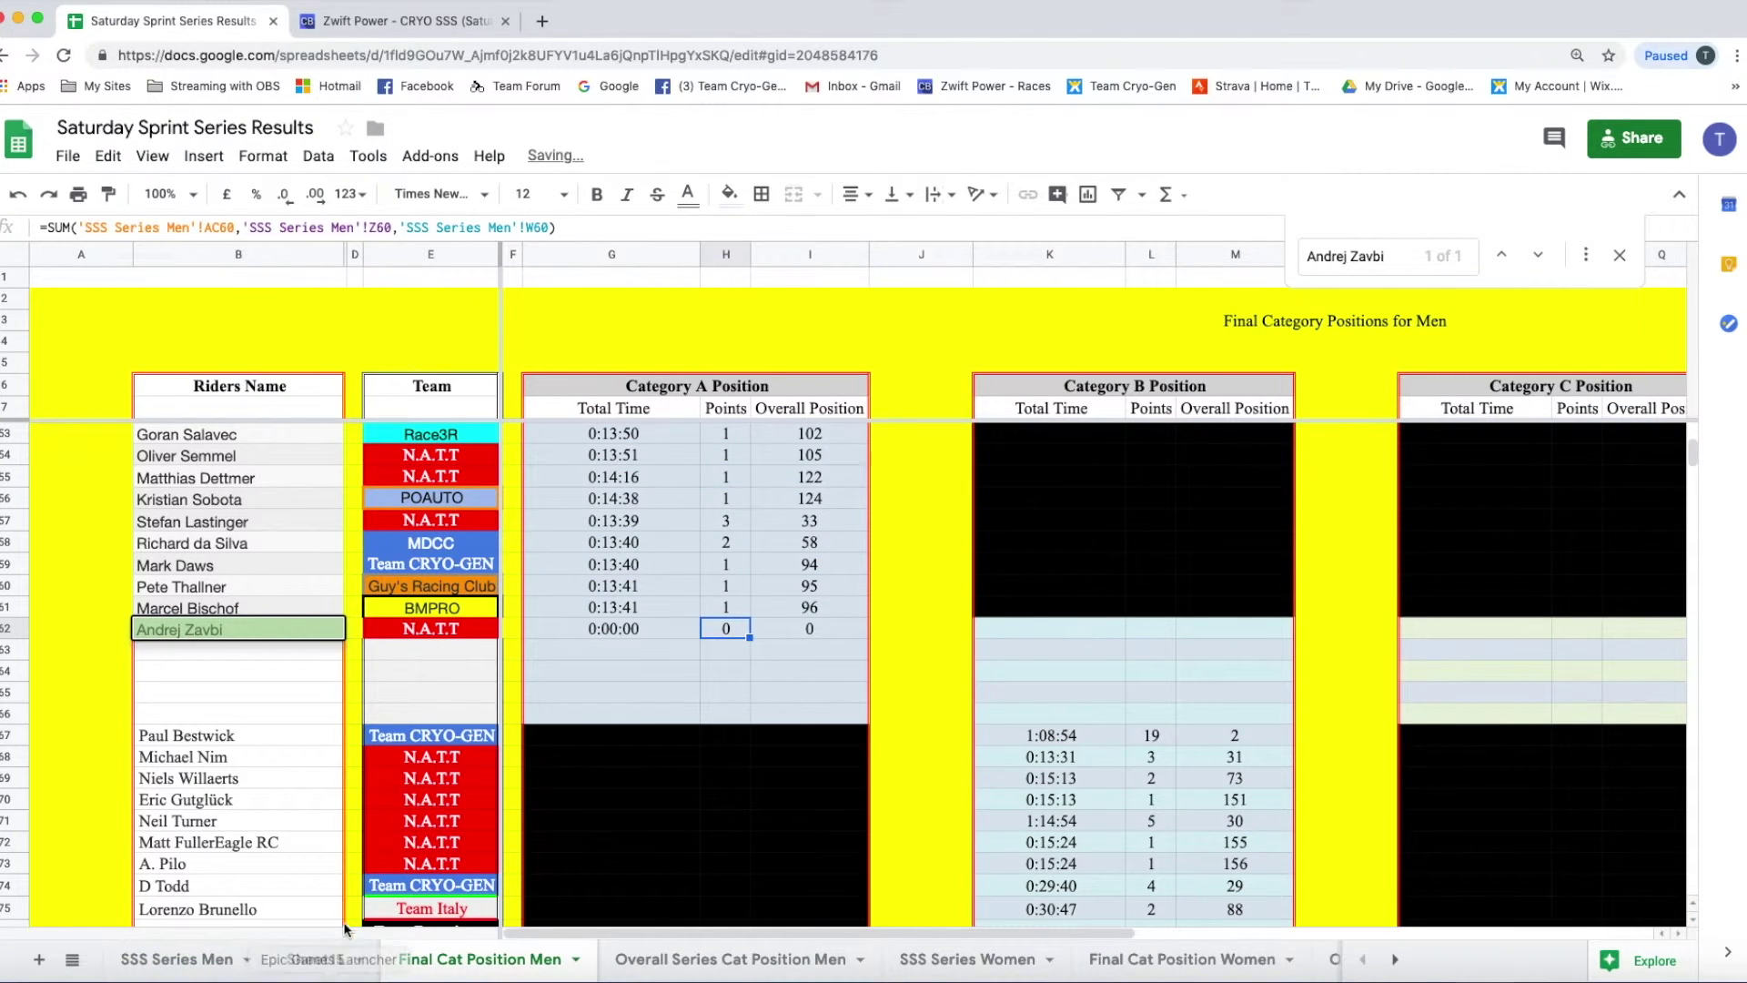
Step: Copy the new rider's time, position and points from E5:G5 of Sheet15
click(180, 960)
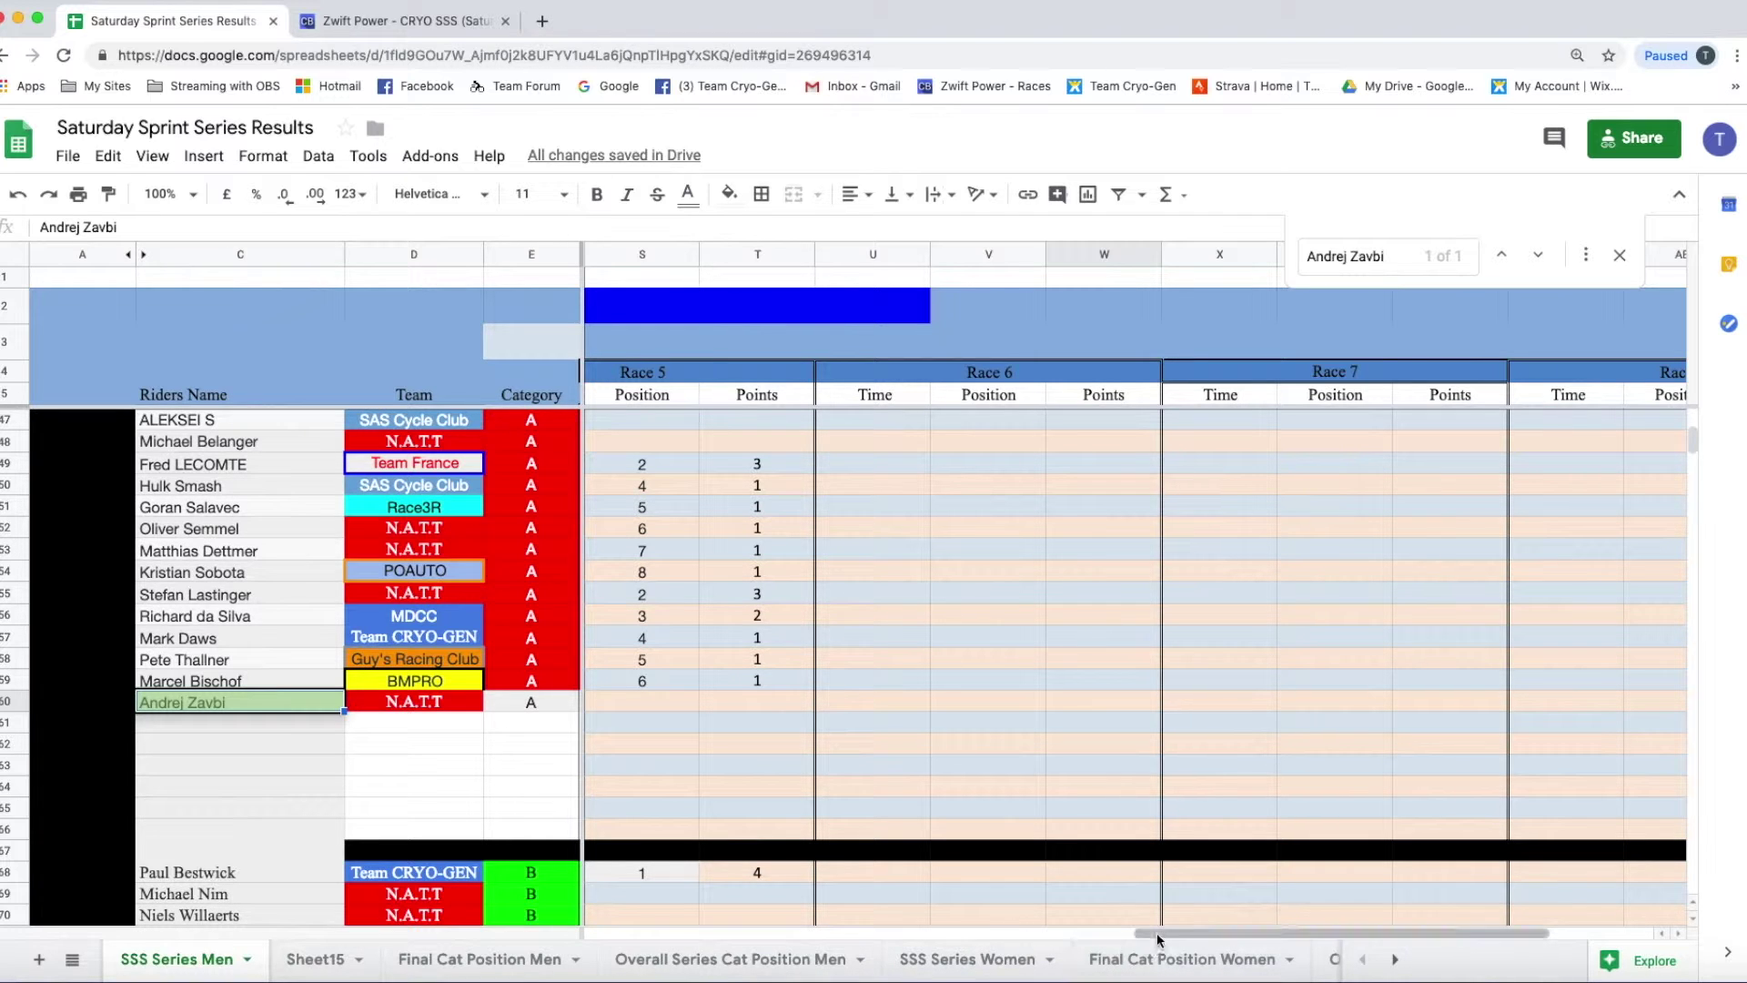
drag(1155, 932, 1147, 931)
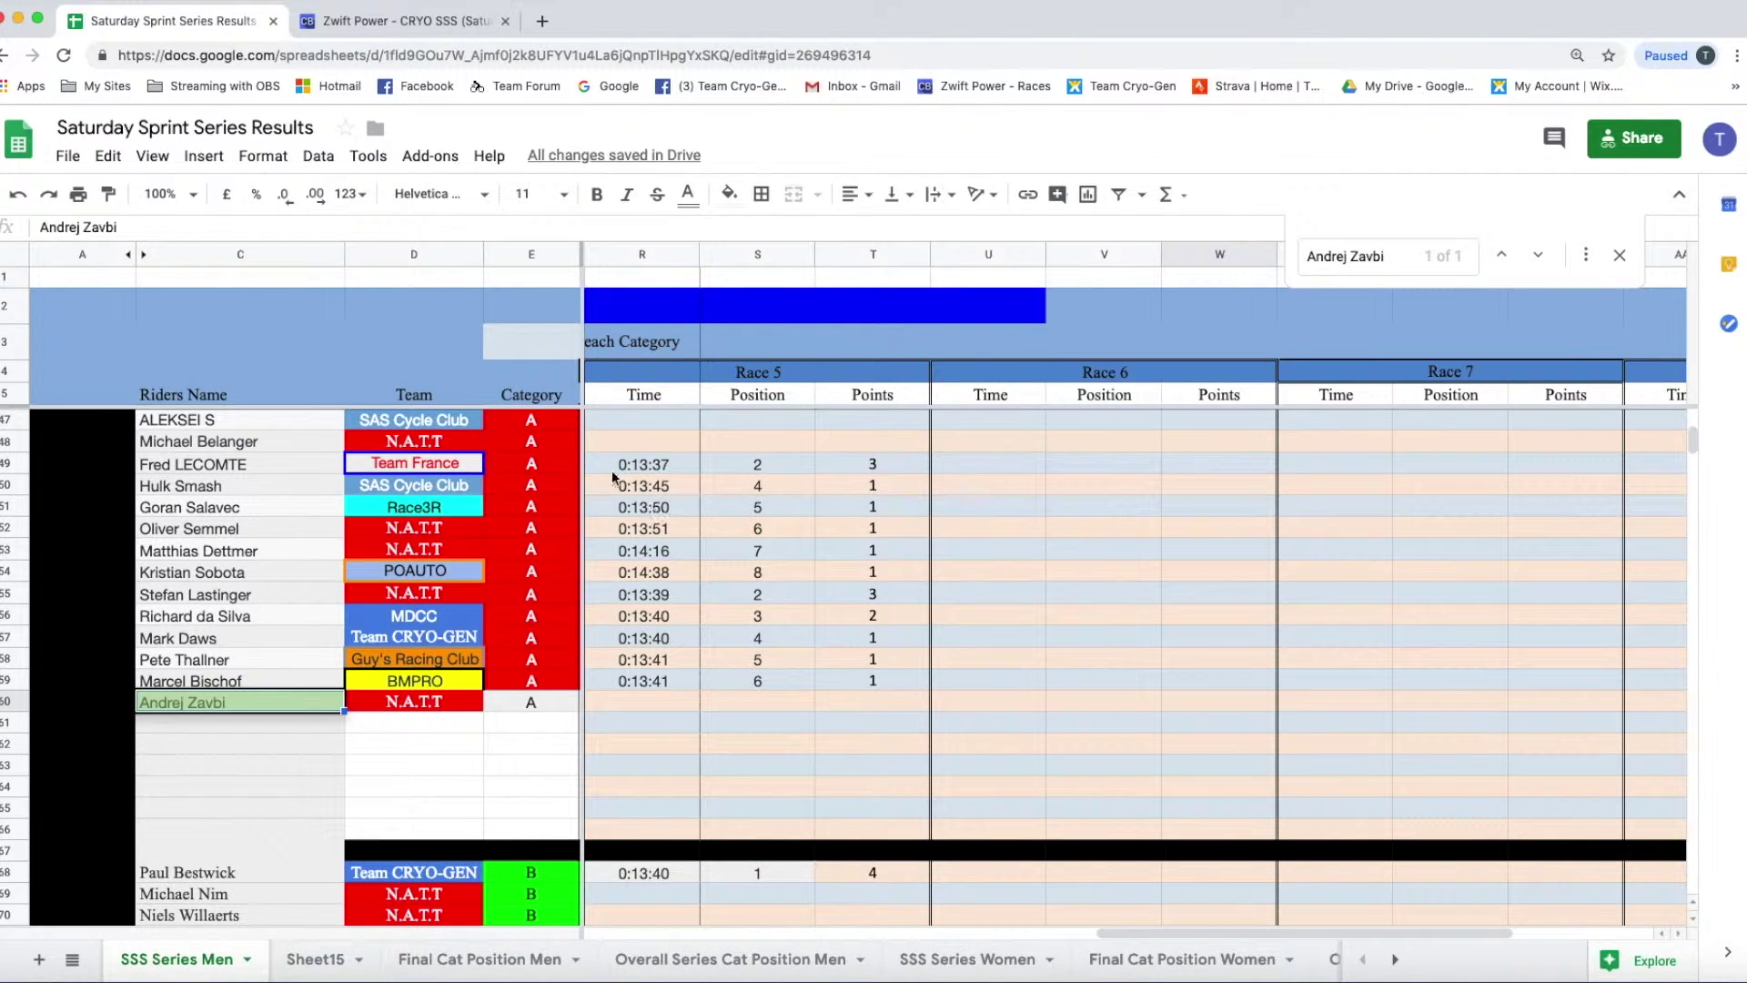
click(321, 960)
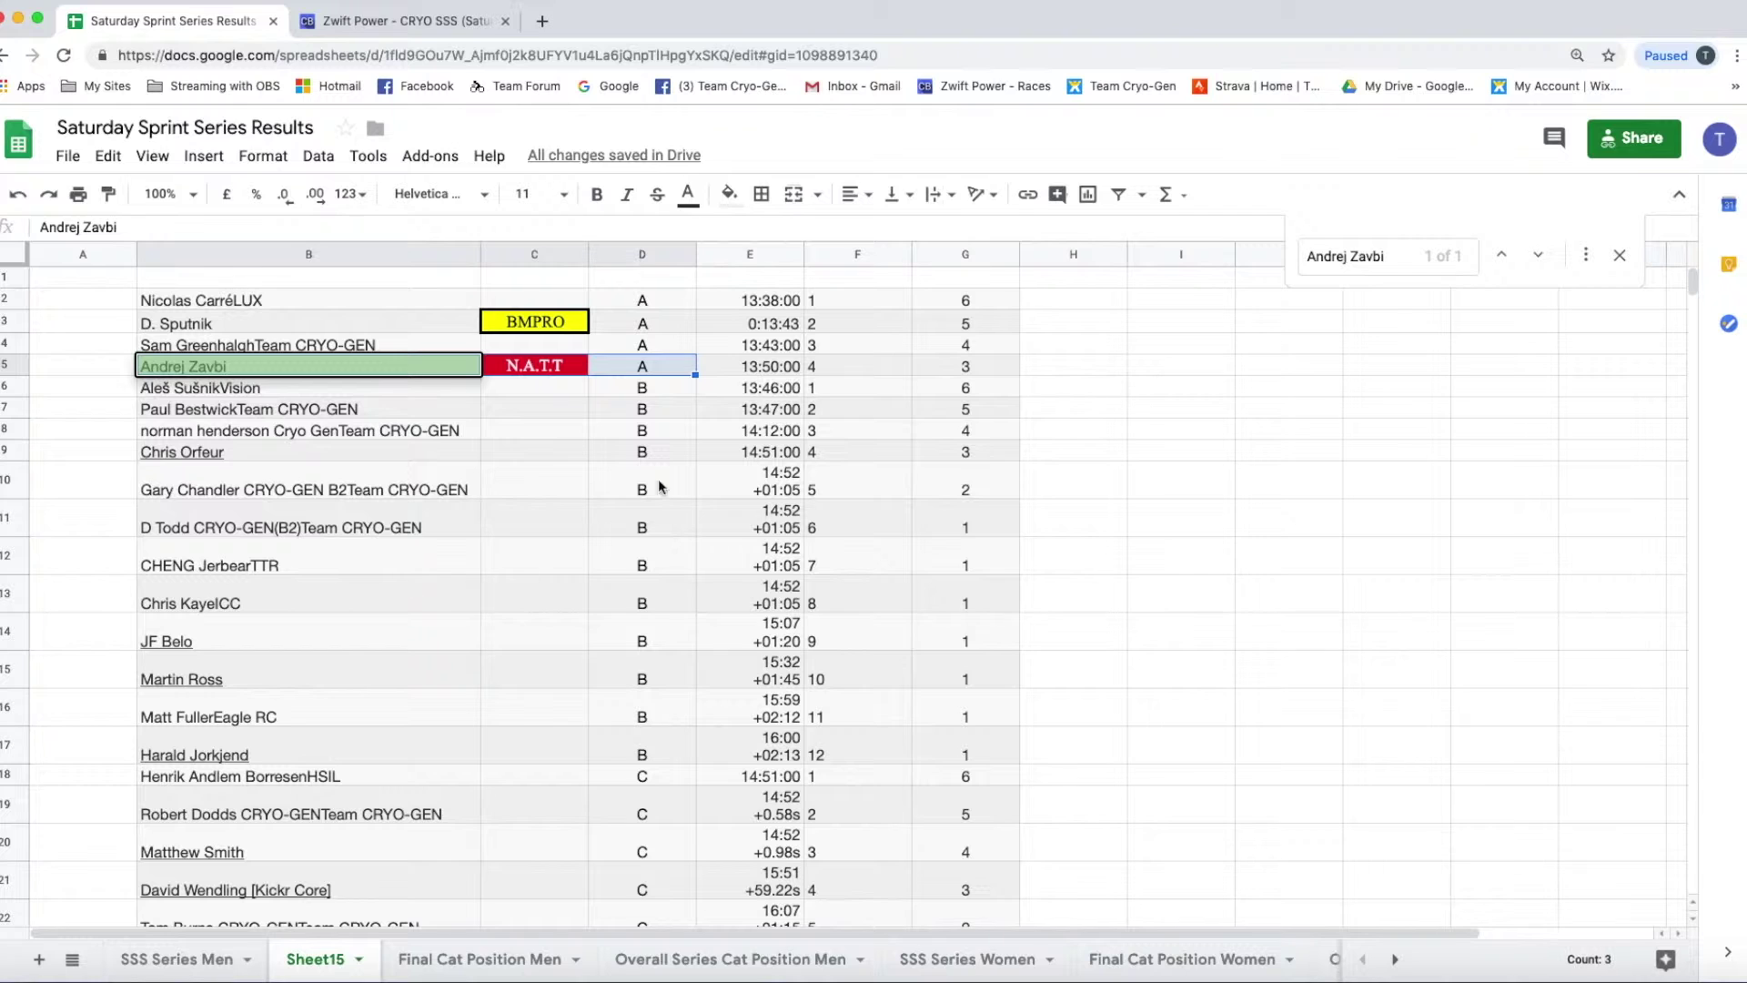
drag(784, 365, 947, 364)
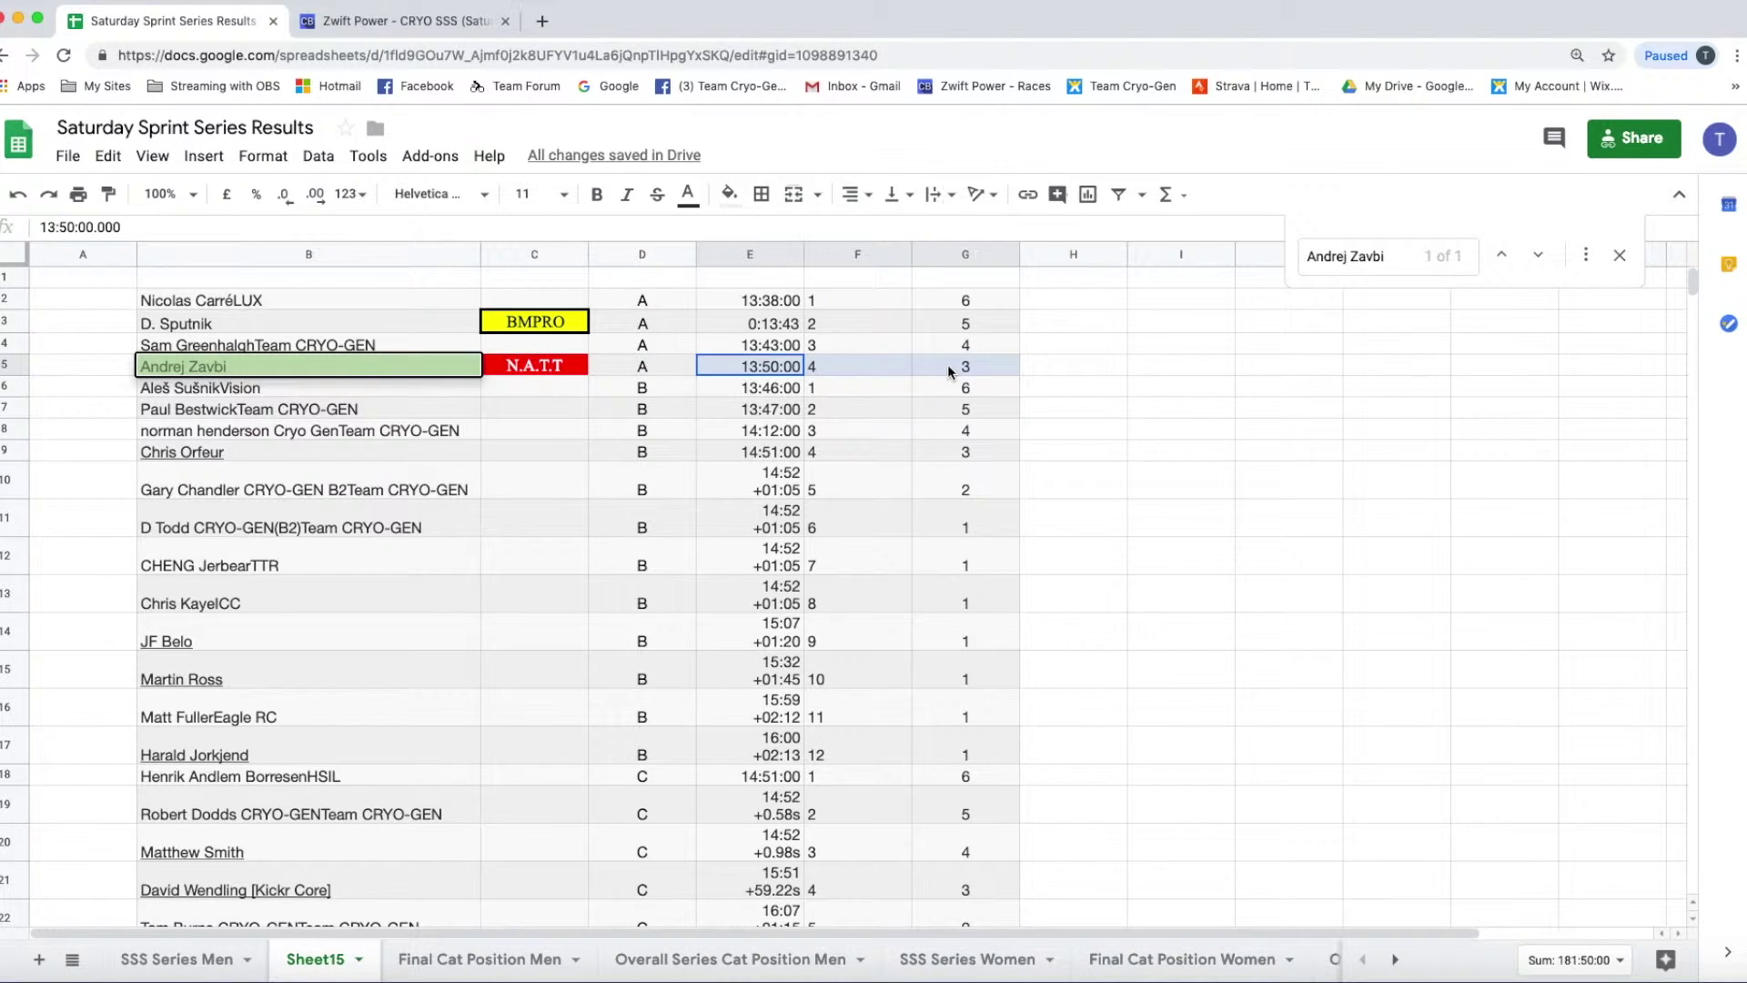
right_click(947, 364)
click(1006, 425)
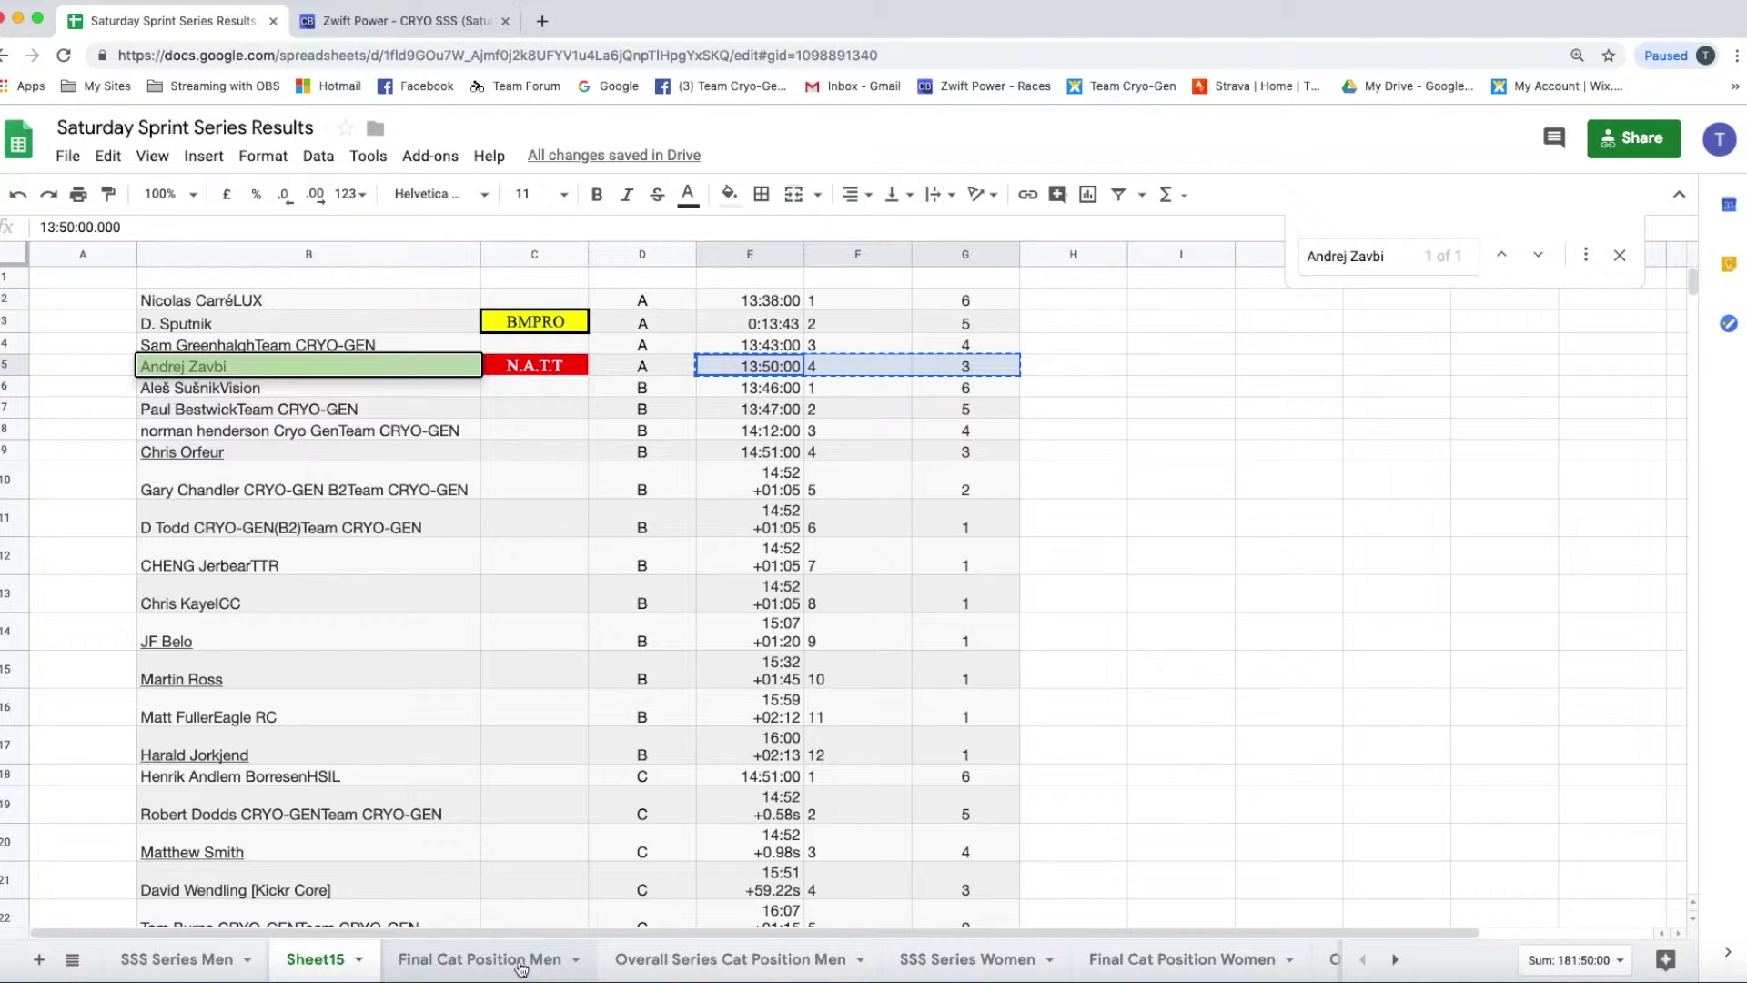
Step: Paste the copied time, position and points into the new rider's Race 5 cells, R60:T60, on SSS Series Men
click(215, 960)
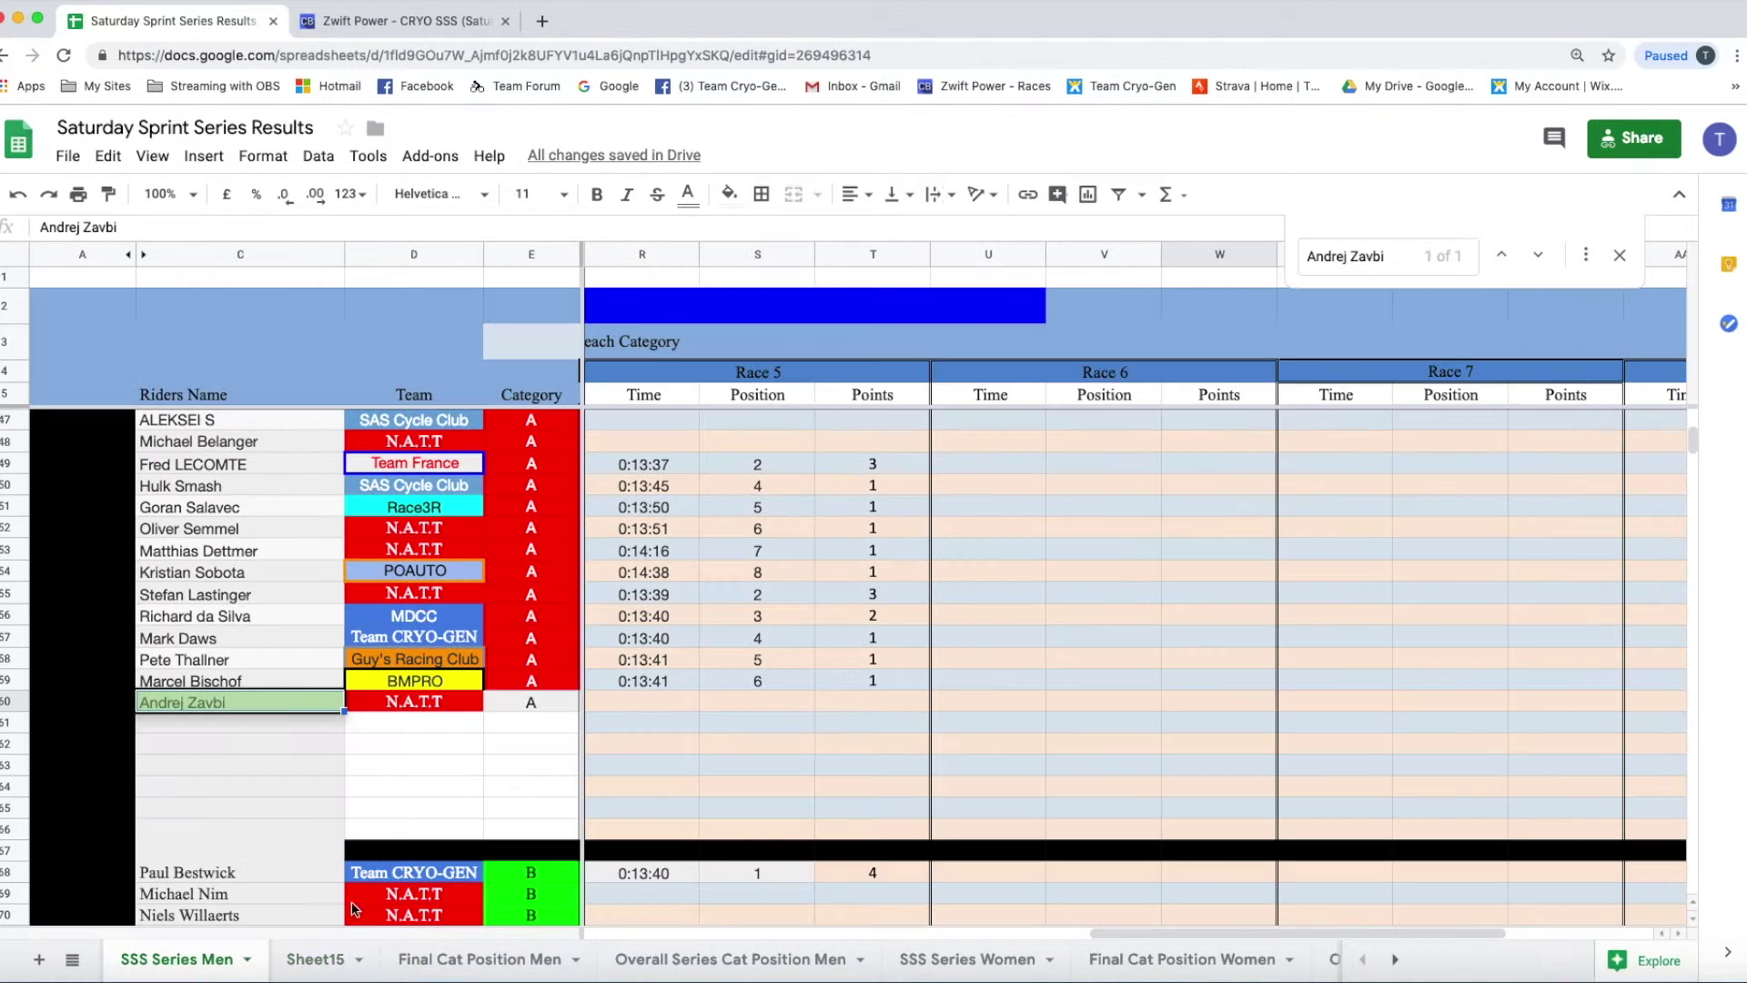
click(637, 703)
right_click(637, 703)
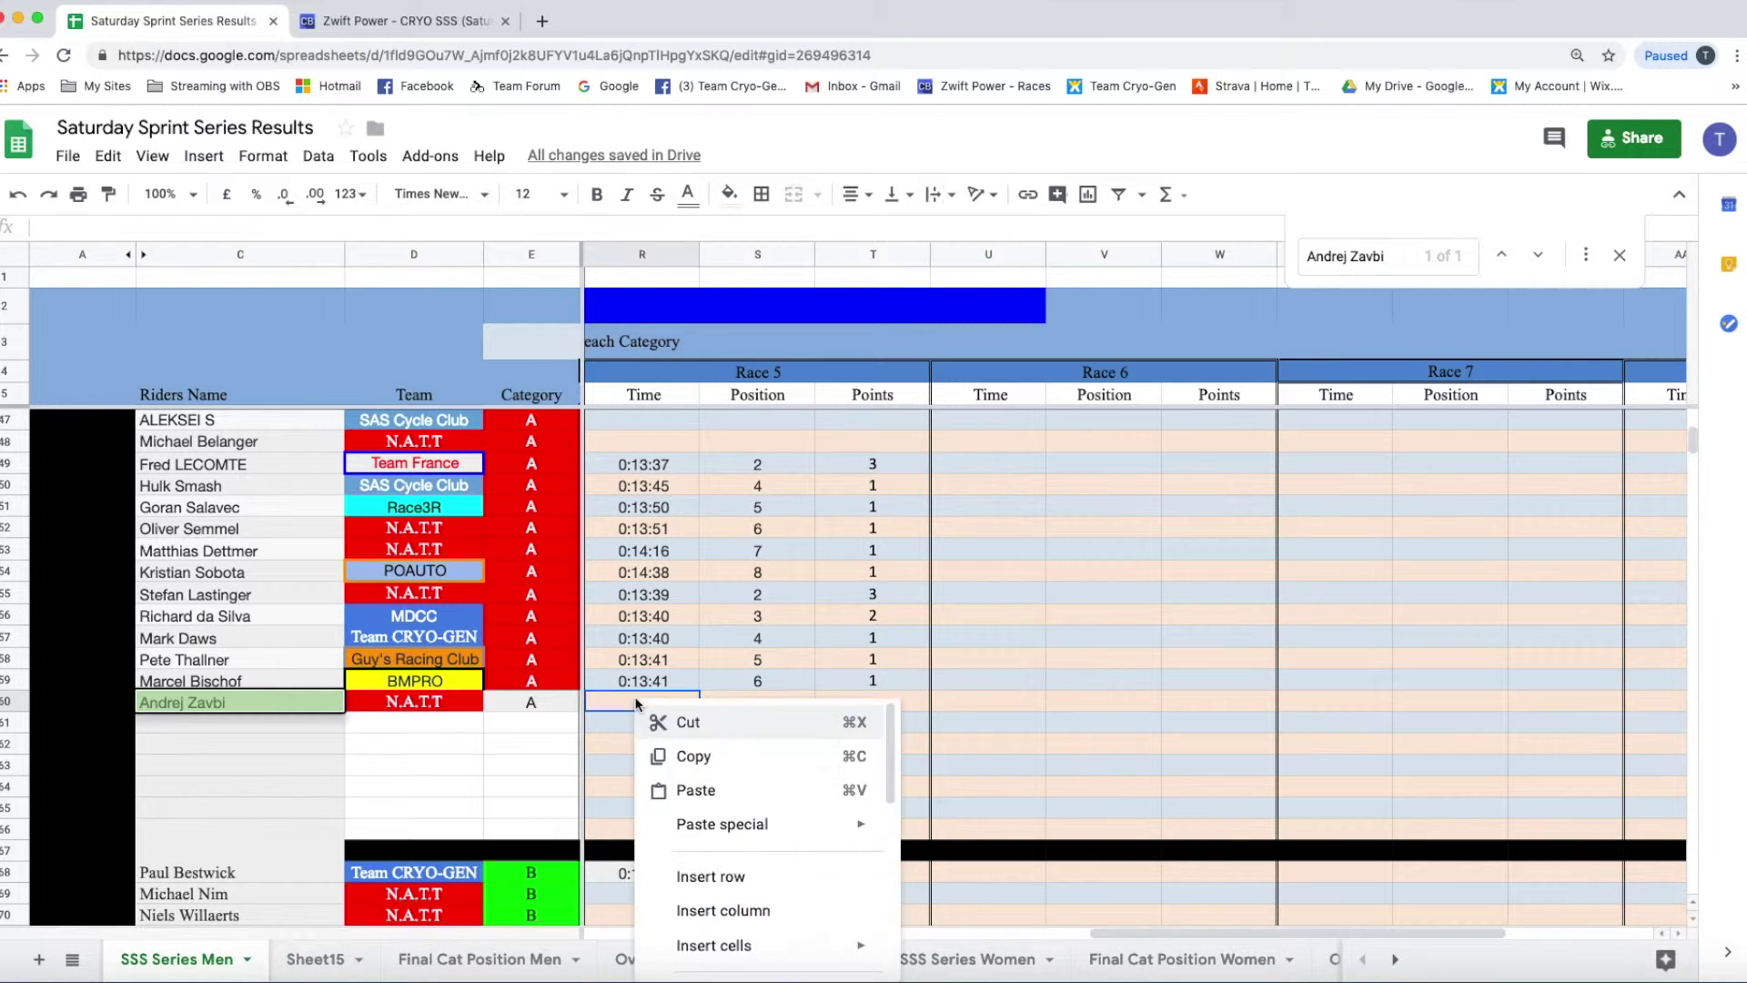
click(697, 791)
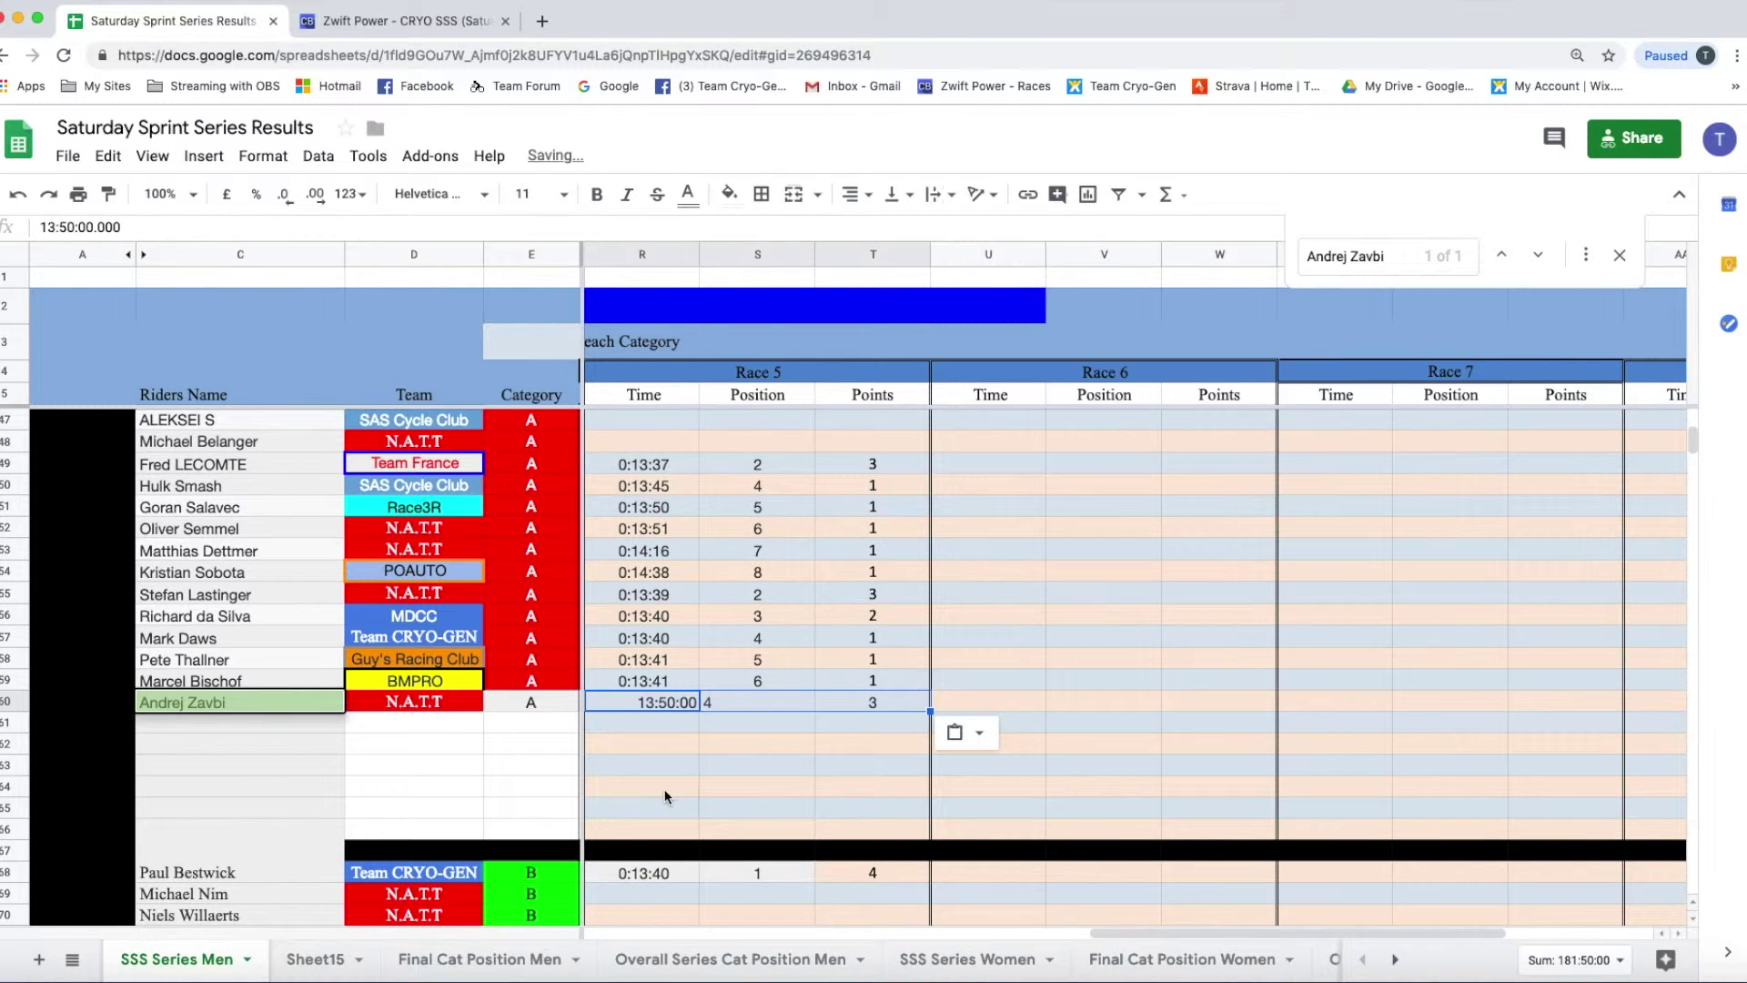
click(458, 964)
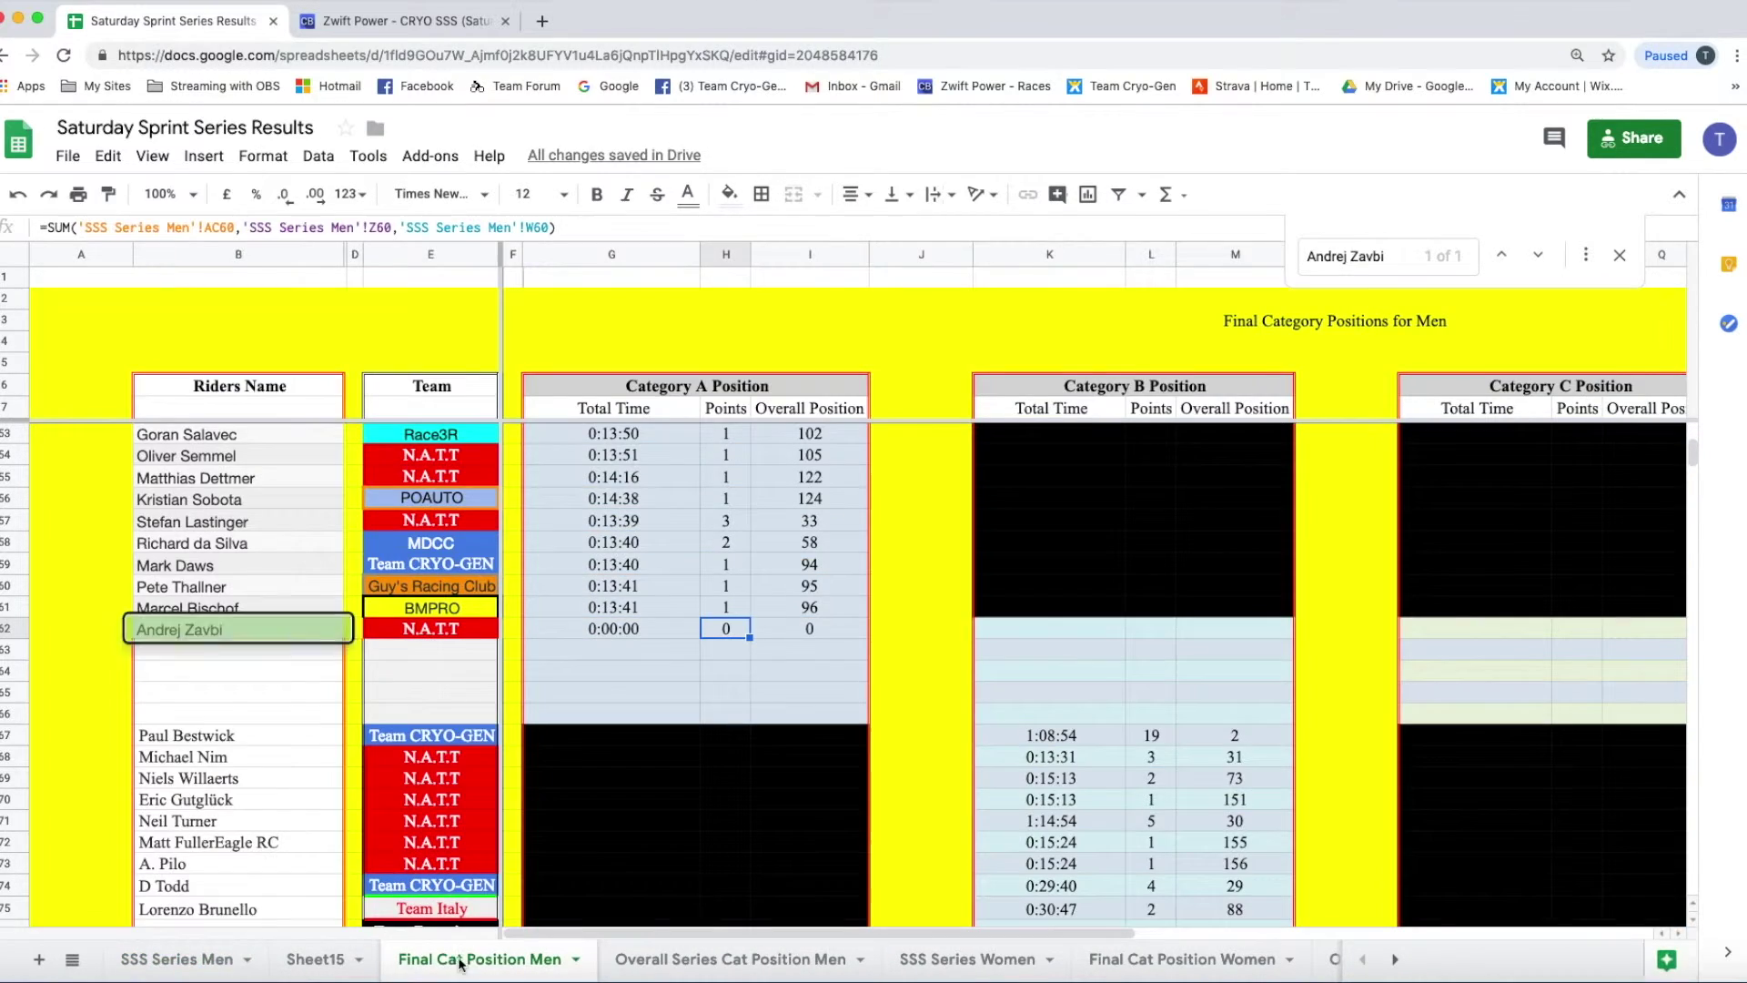
click(637, 630)
click(1167, 196)
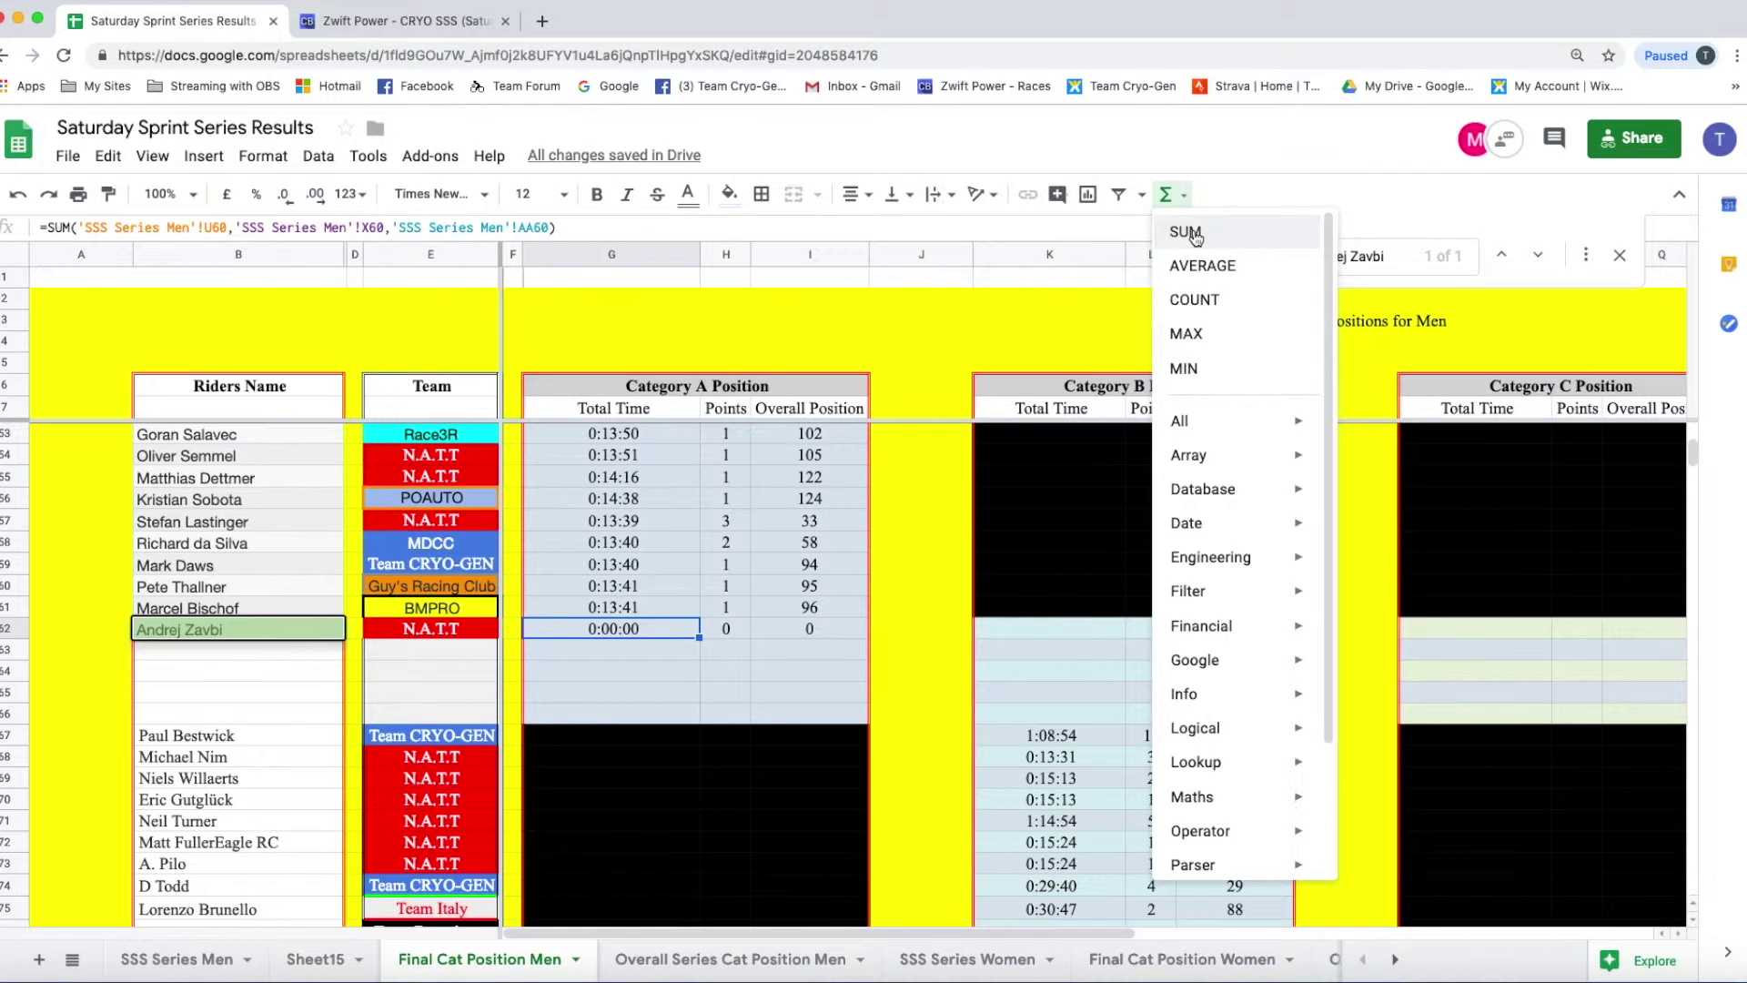
click(1183, 226)
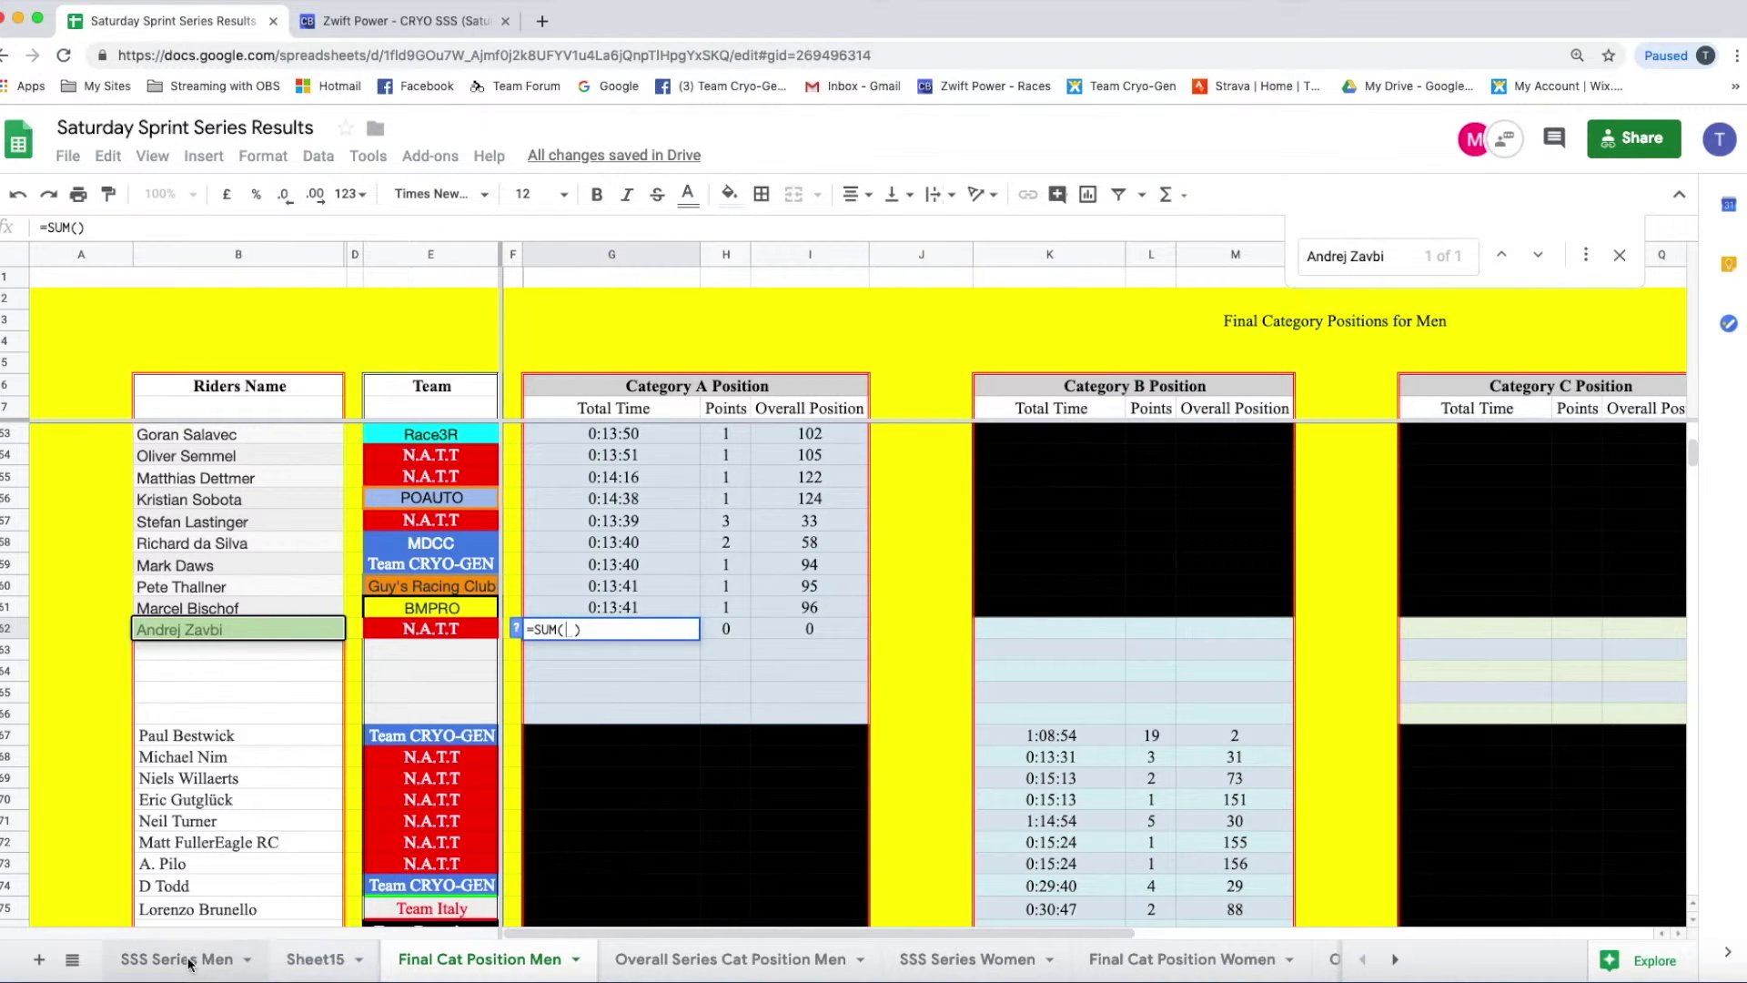
click(187, 962)
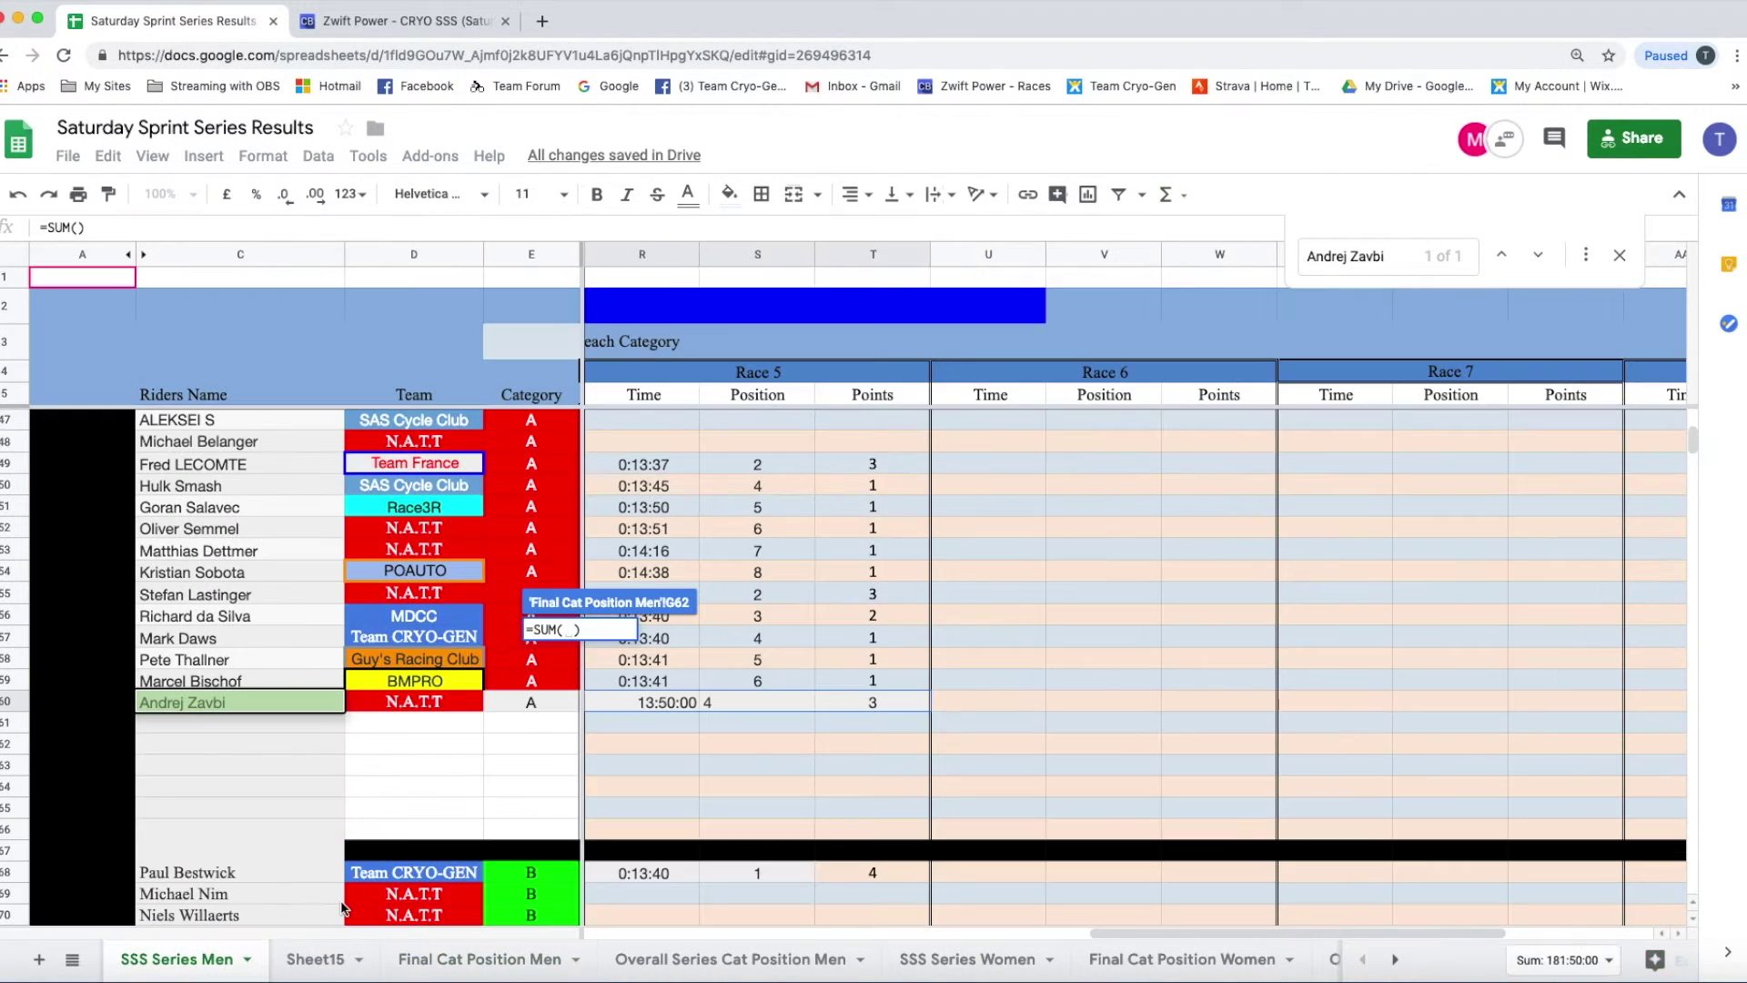
click(653, 703)
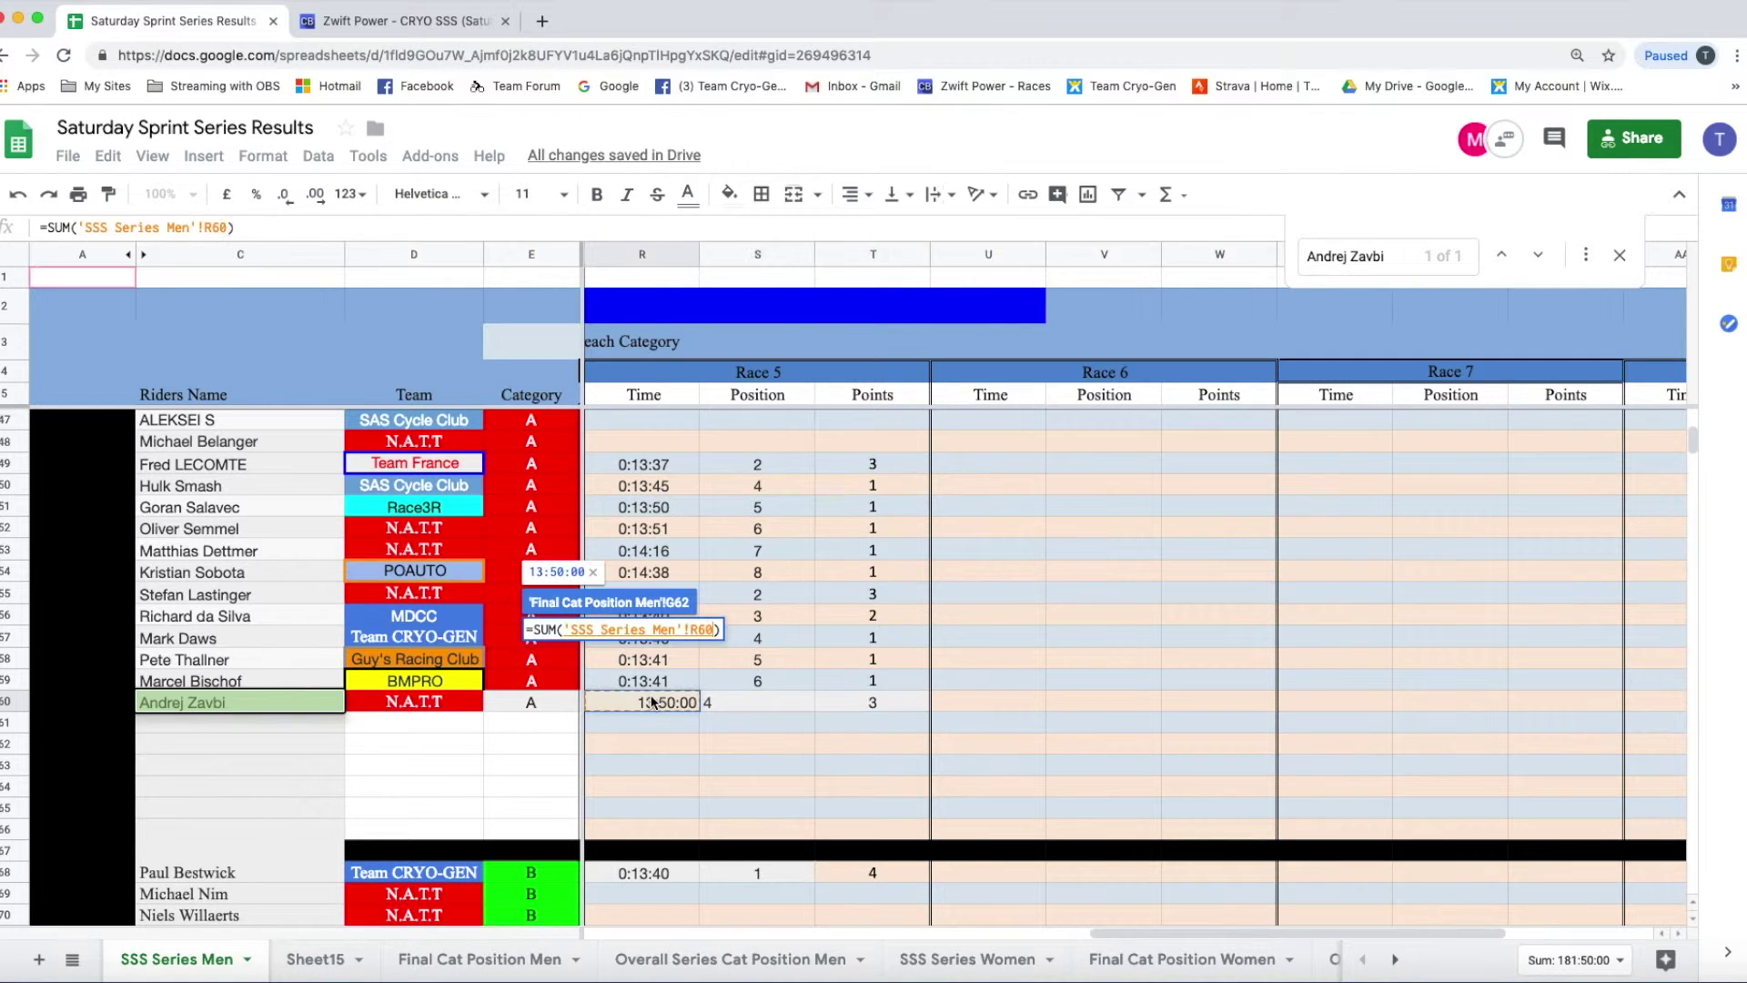
text(,)
click(999, 703)
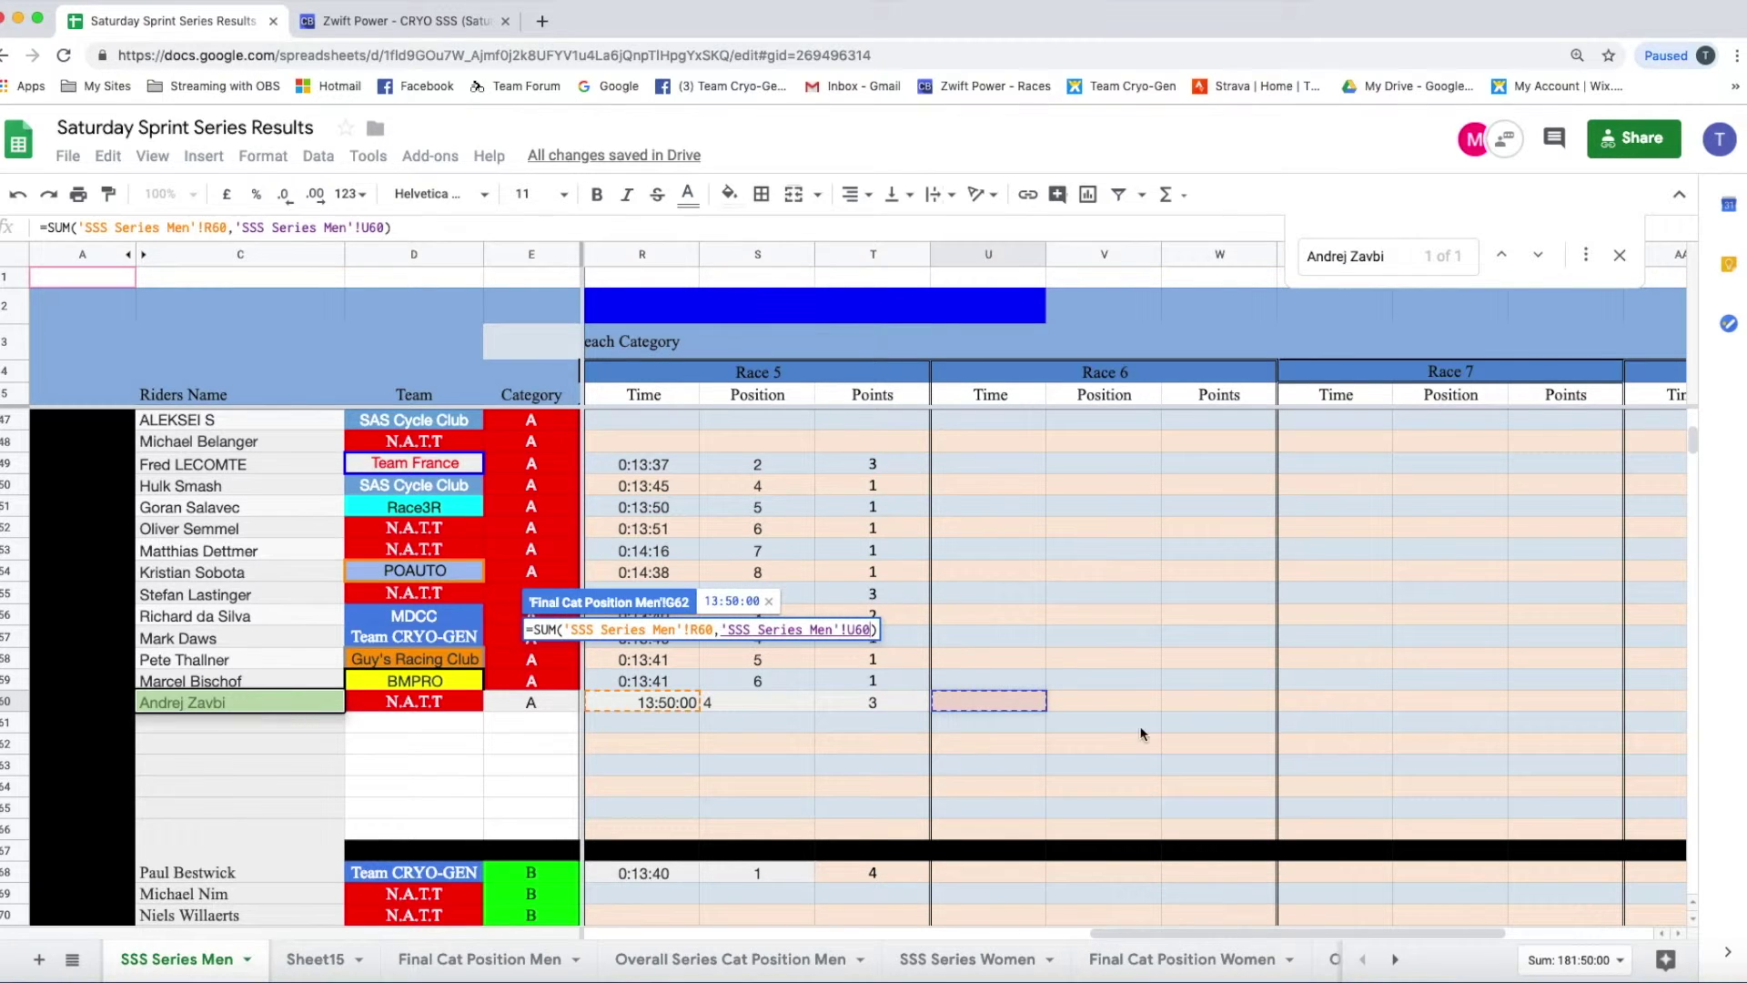
key(Escape)
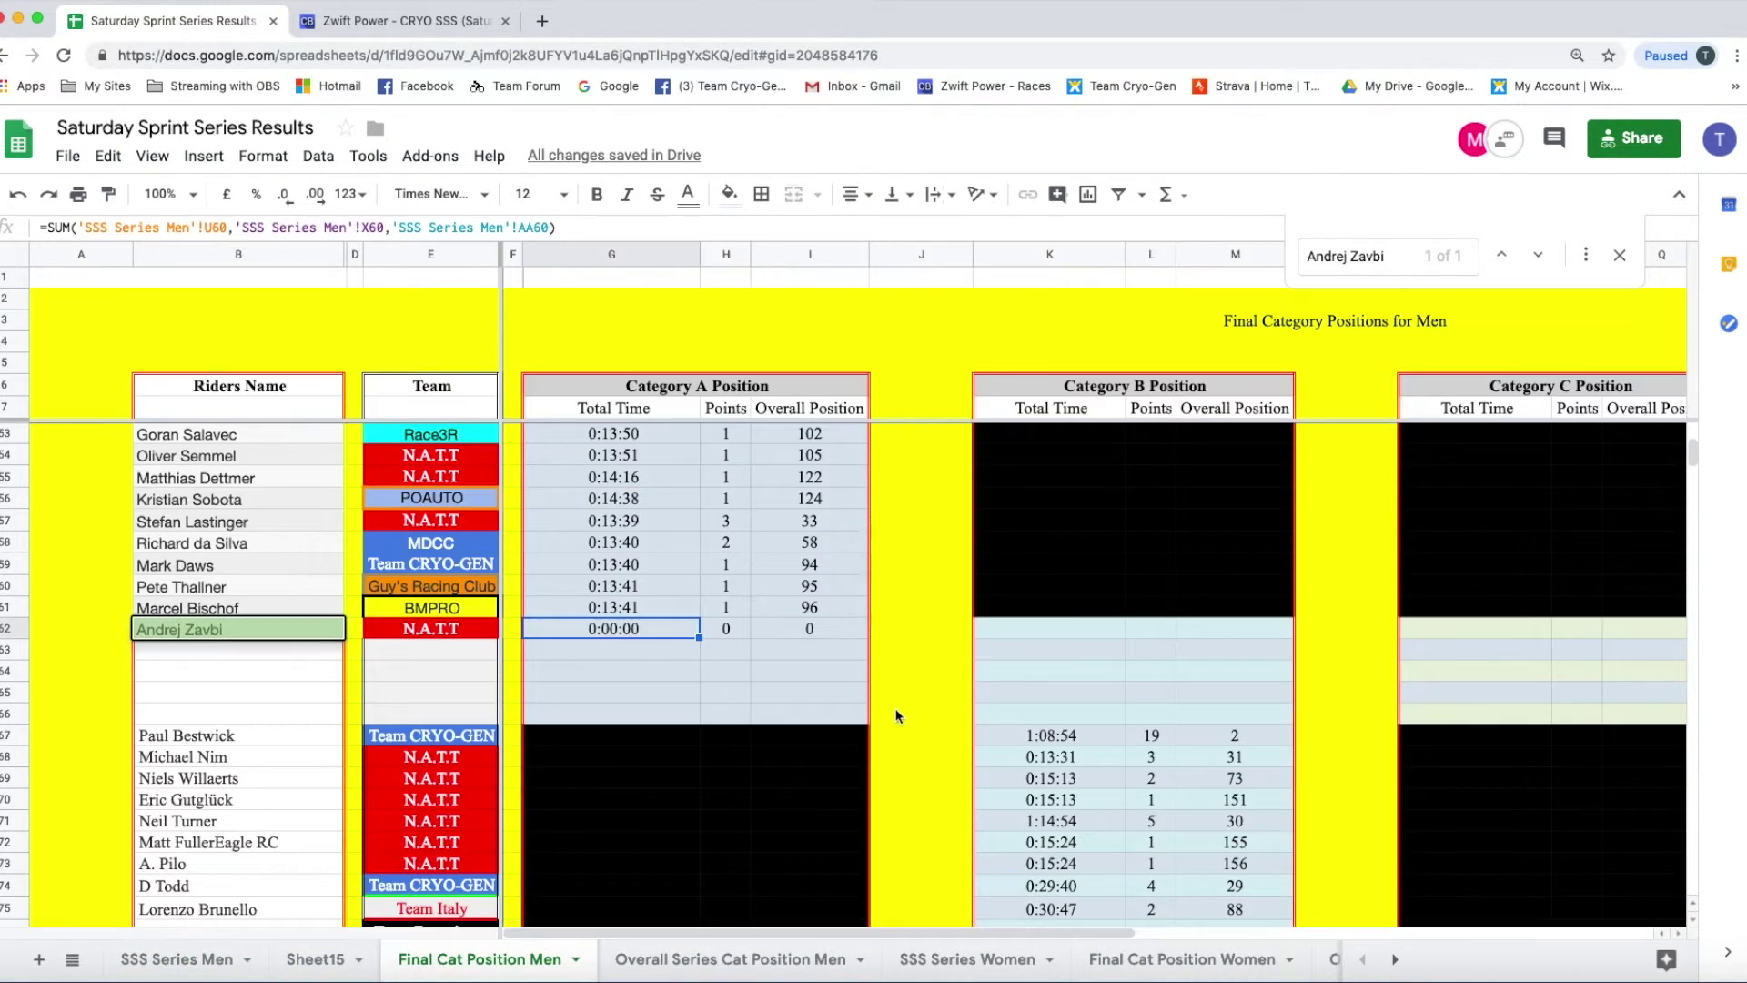
Step: Clear the new rider's Race 5 time, position and points in R60:T60 of SSS Series Men
click(179, 959)
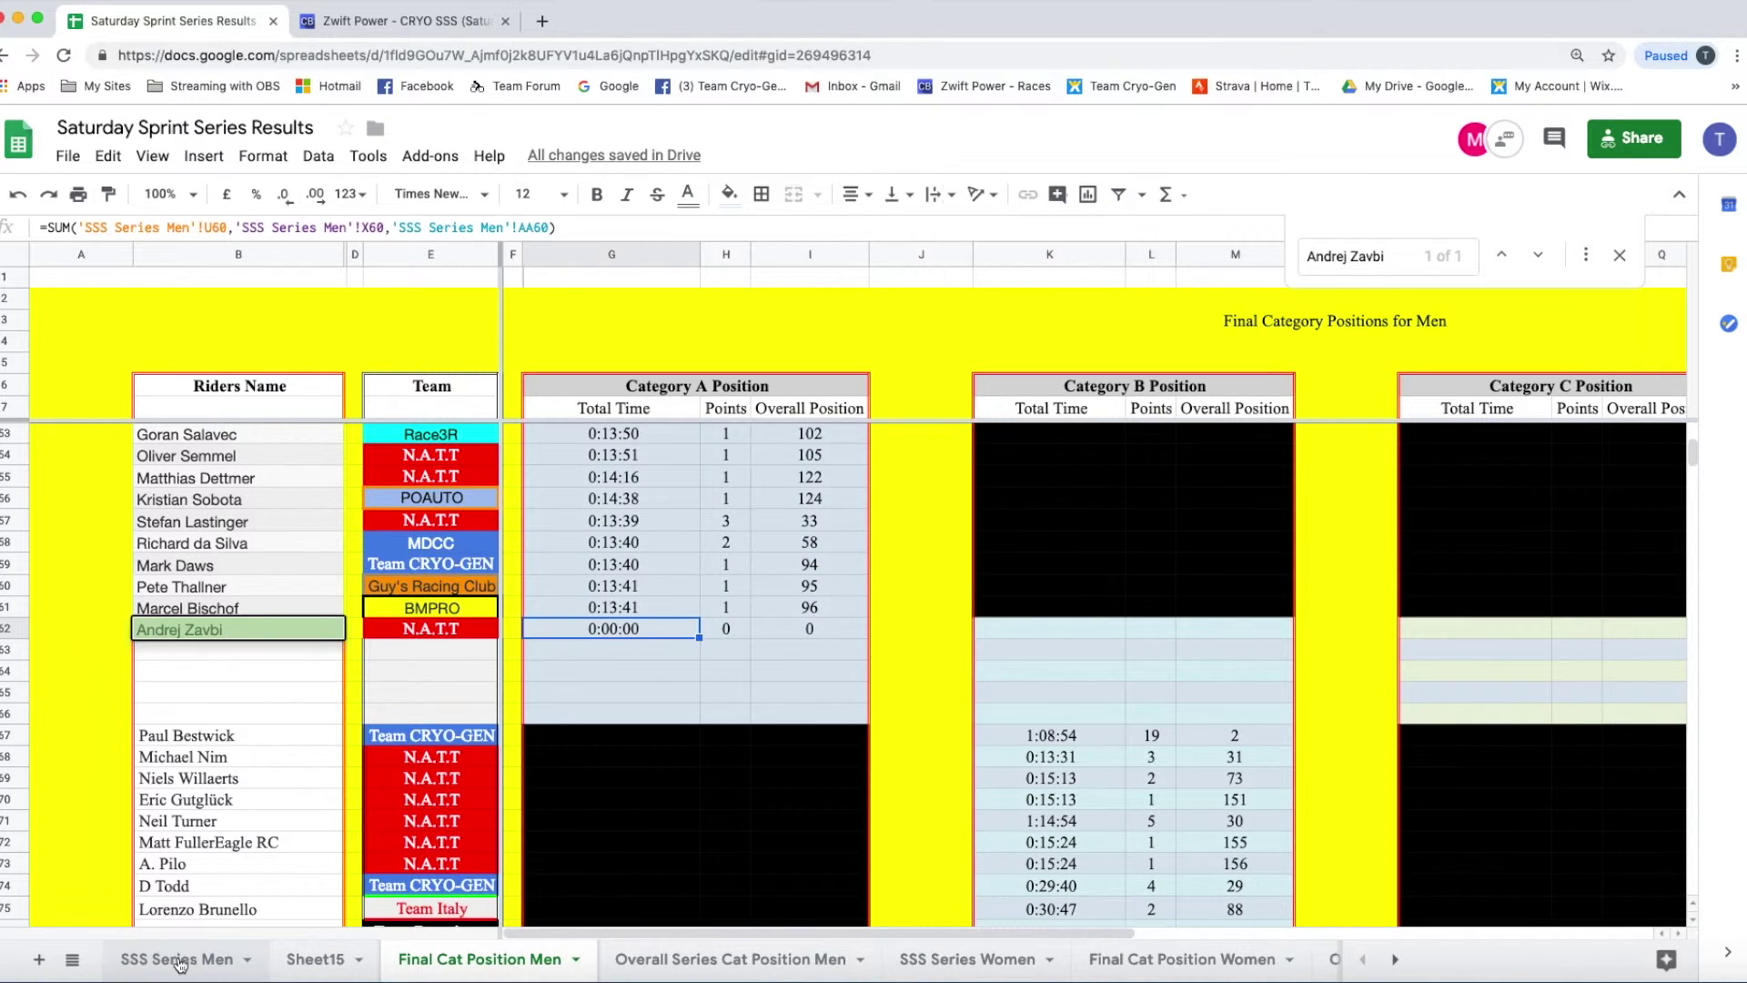
click(867, 704)
key(Delete)
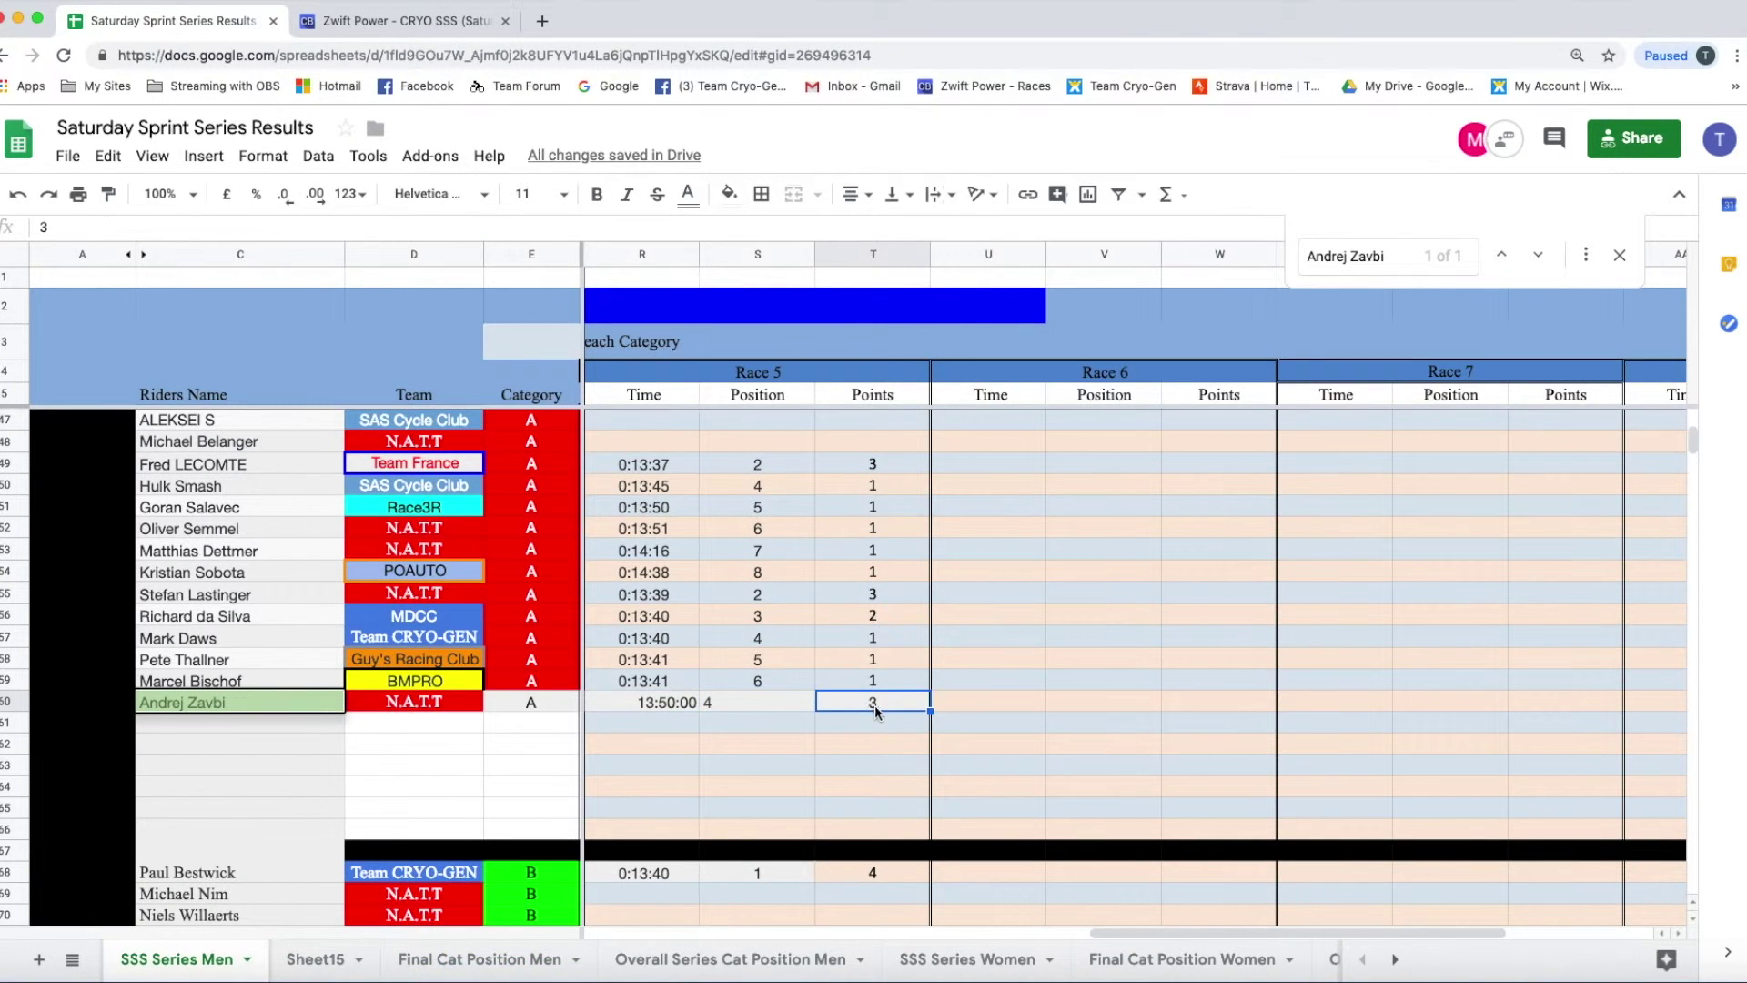
click(711, 704)
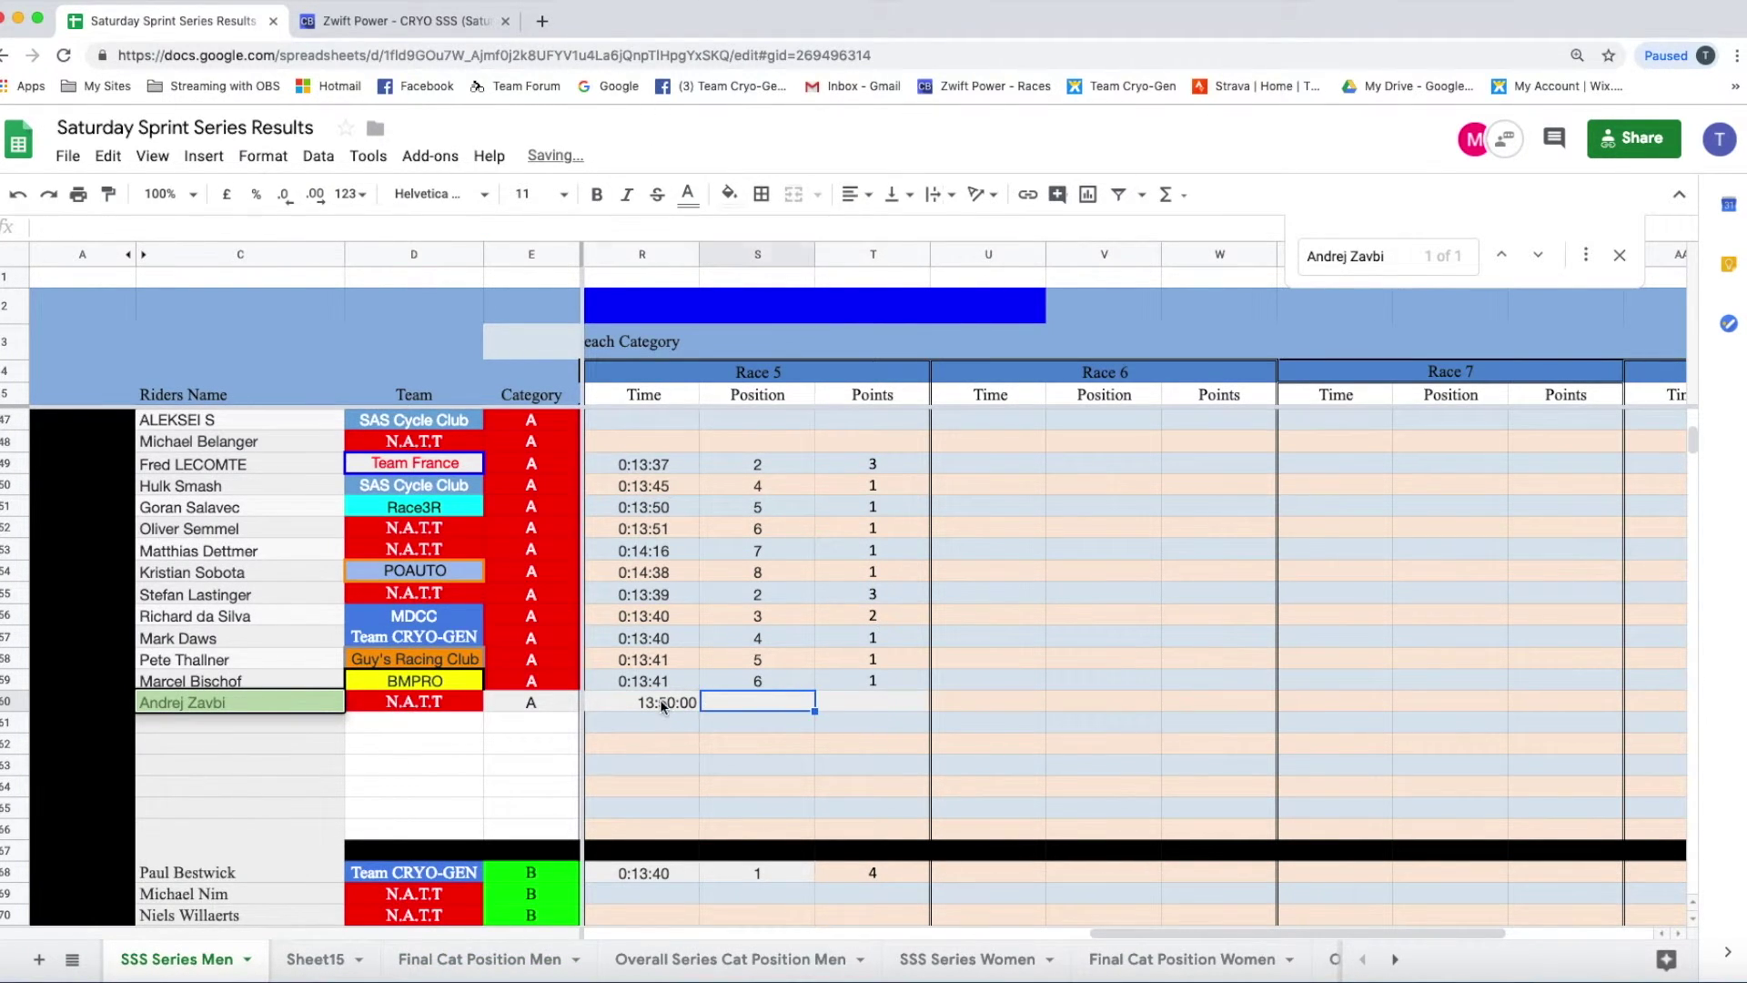
click(661, 705)
key(Delete)
Step: Paste the copied time, position and points into the new rider's Race 6 cells, U60:W60, on SSS Series Men
click(975, 702)
right_click(974, 698)
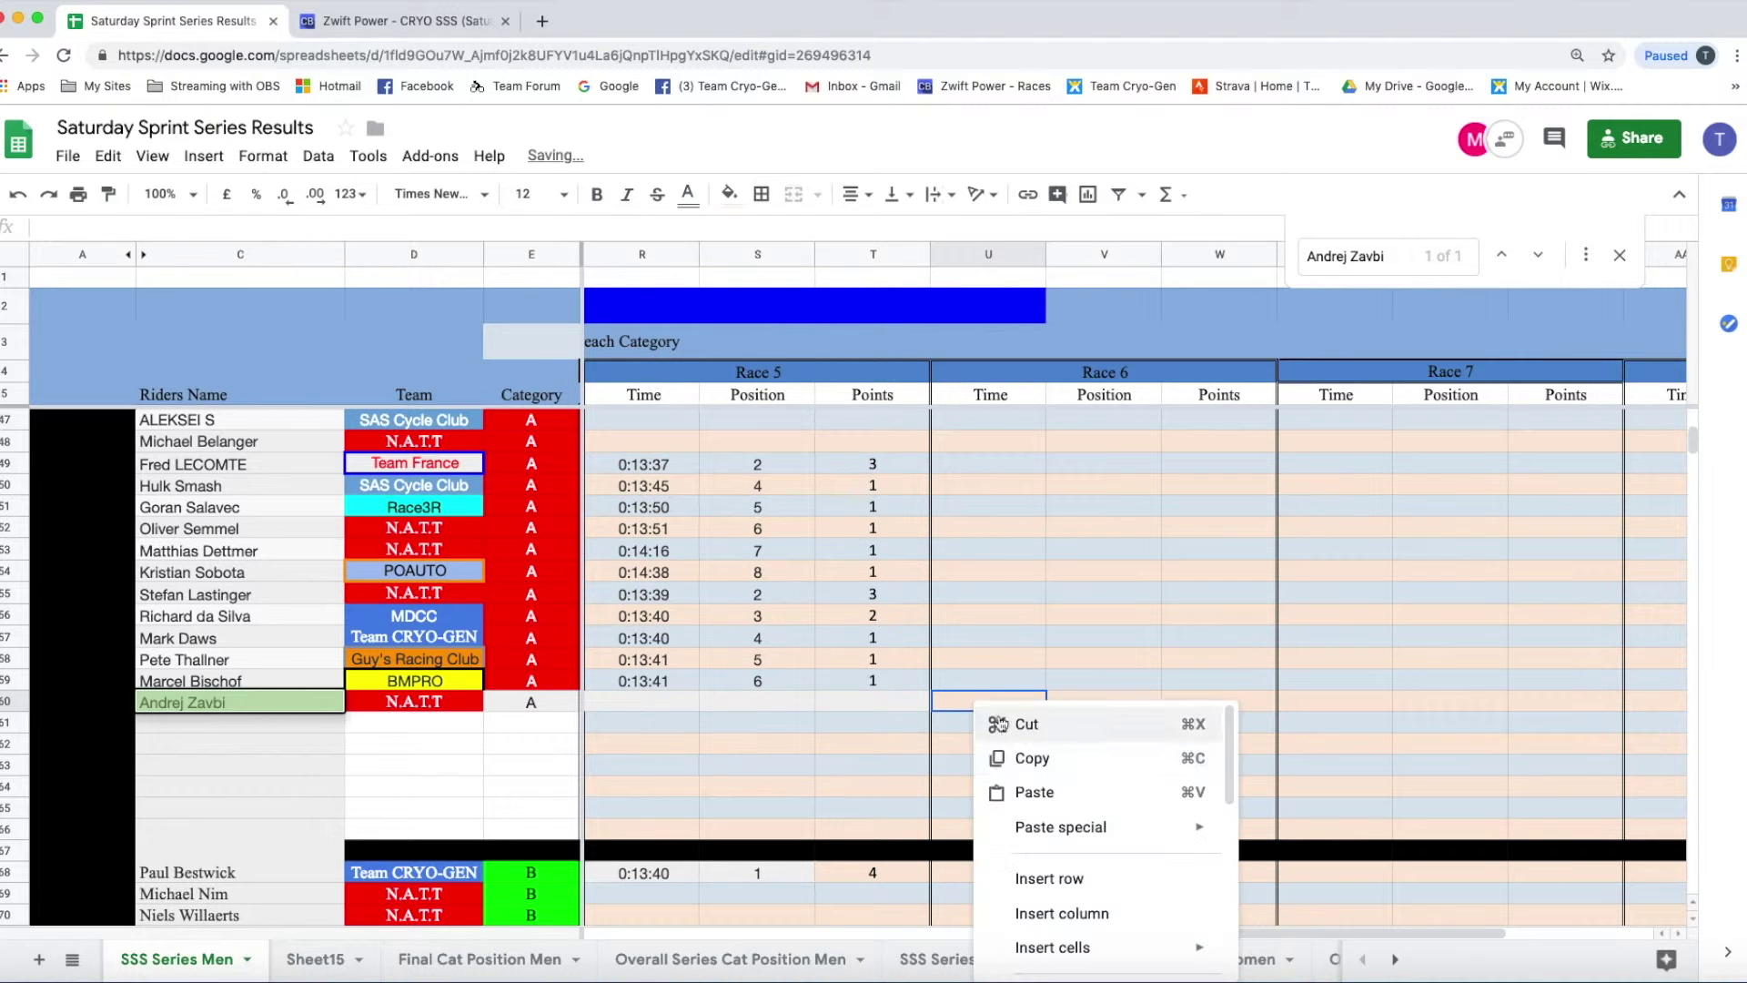
click(1032, 791)
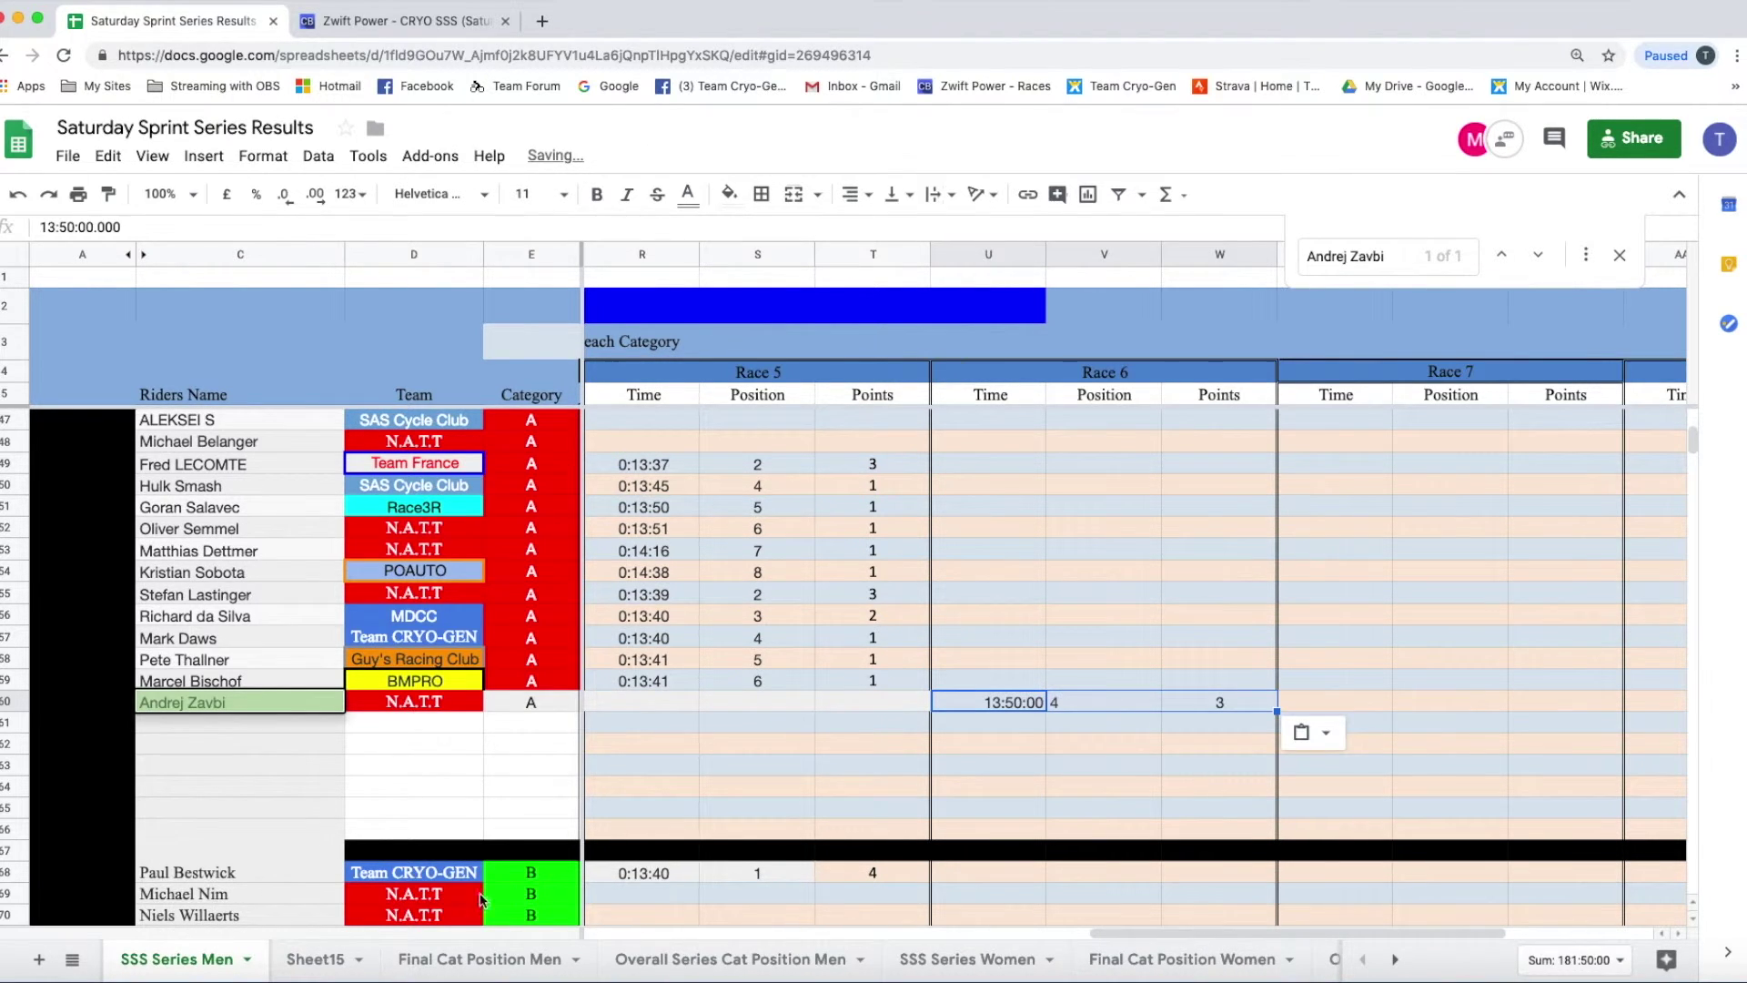
Step: Move the new rider's row 231 on Overall Series Cat Position Men up to row 46, among the riders with 3 points
click(319, 960)
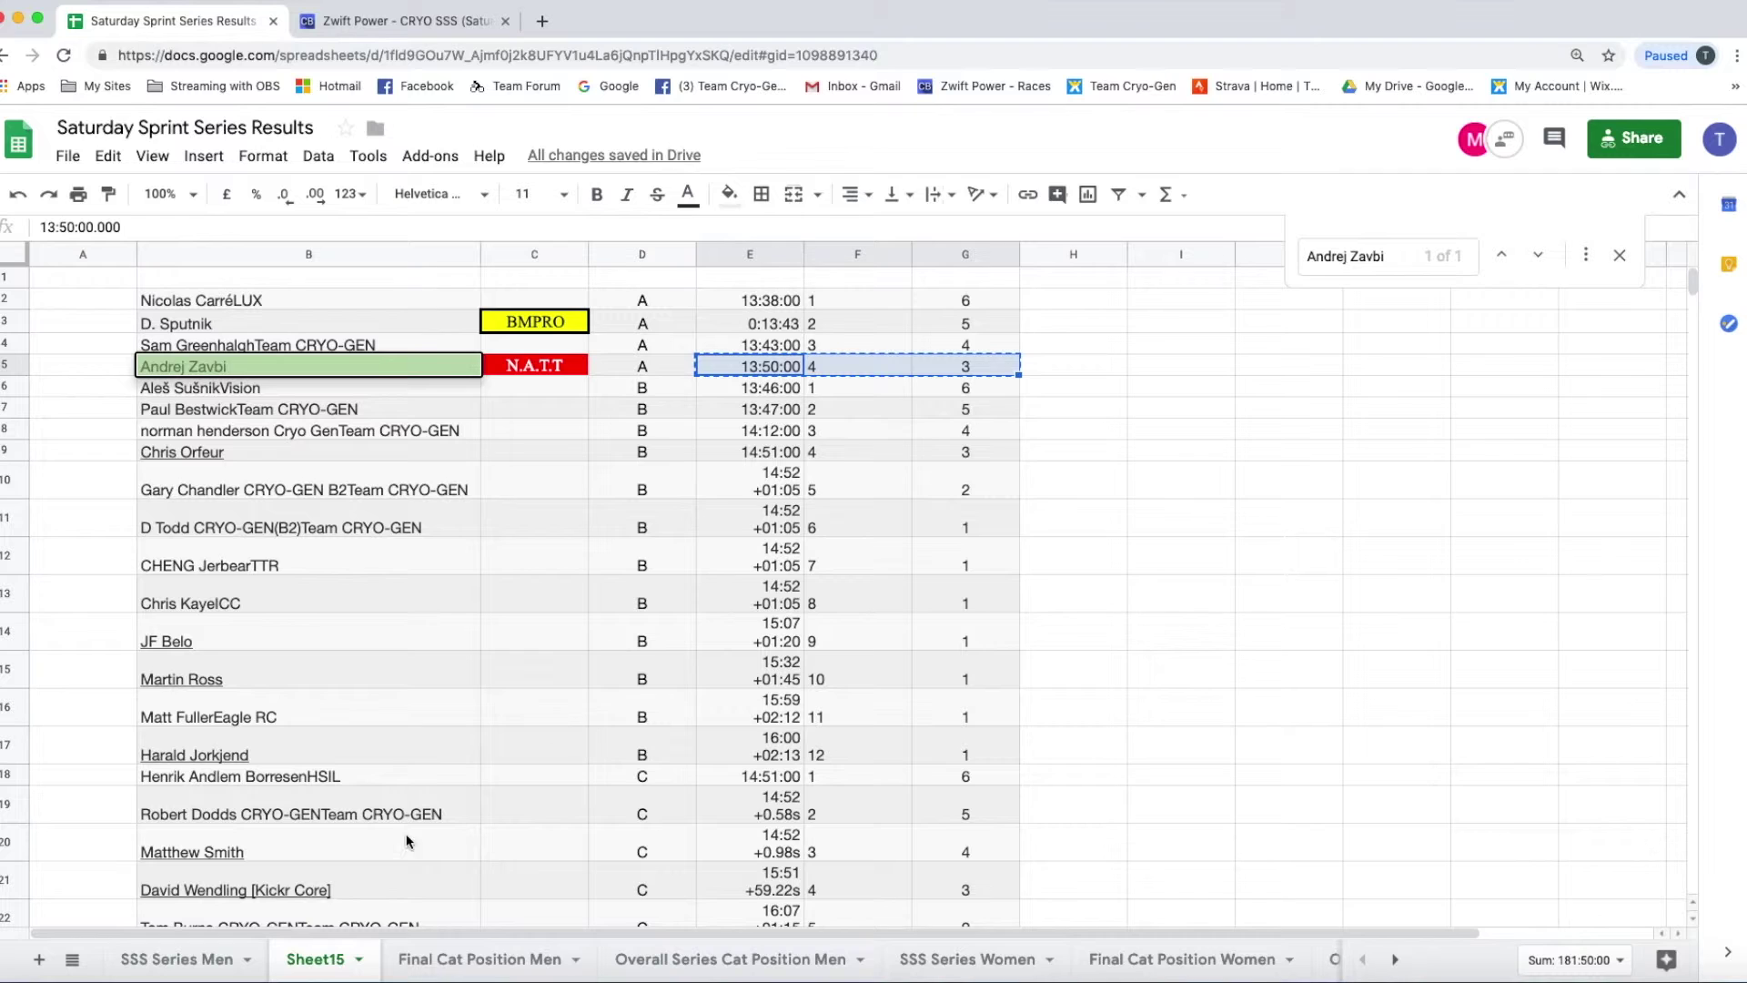
click(441, 957)
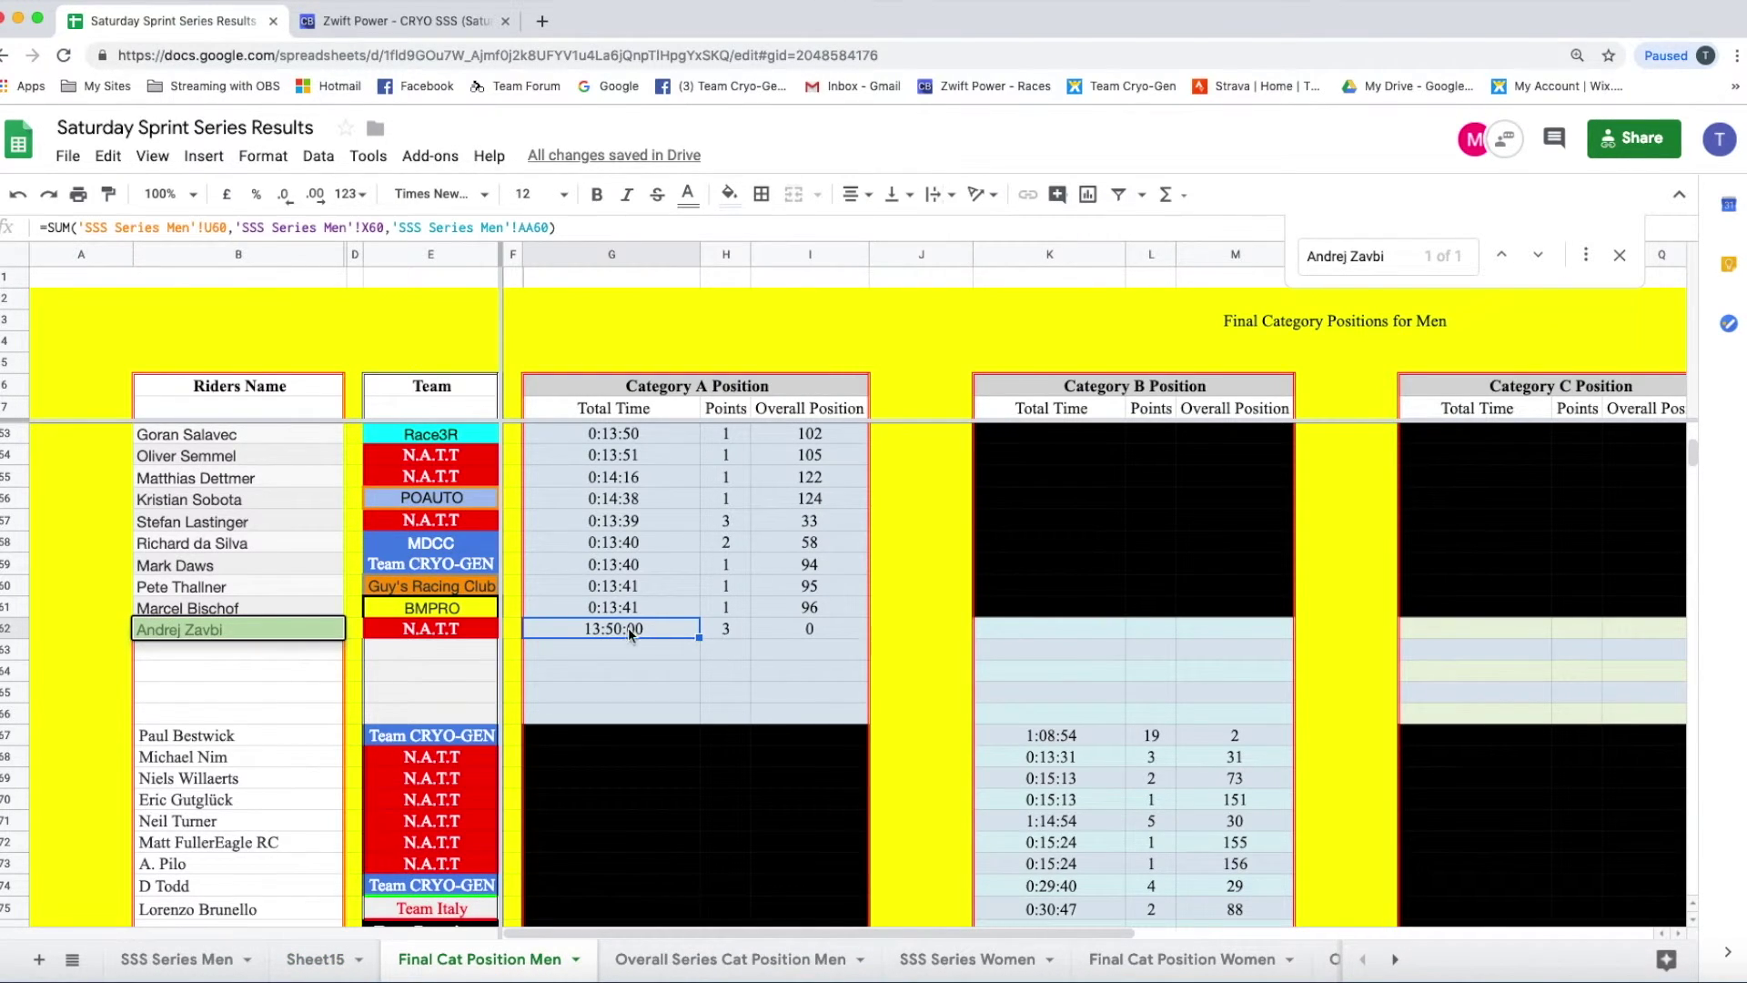
click(649, 960)
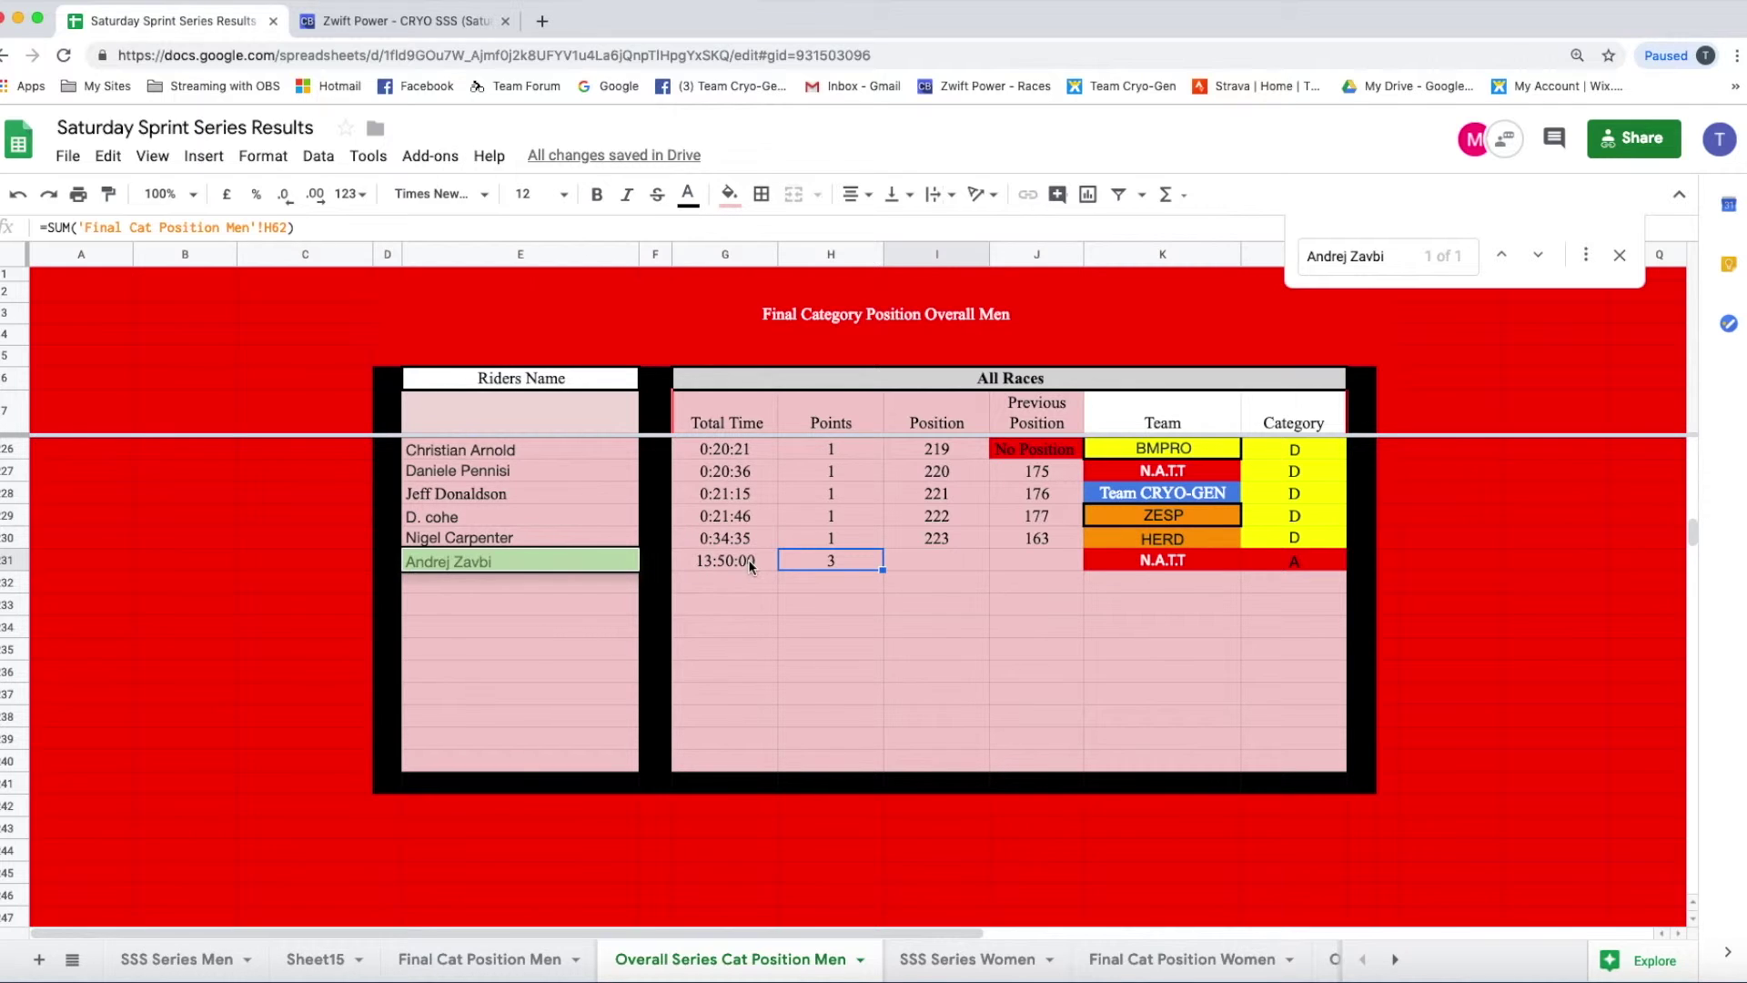
click(7, 560)
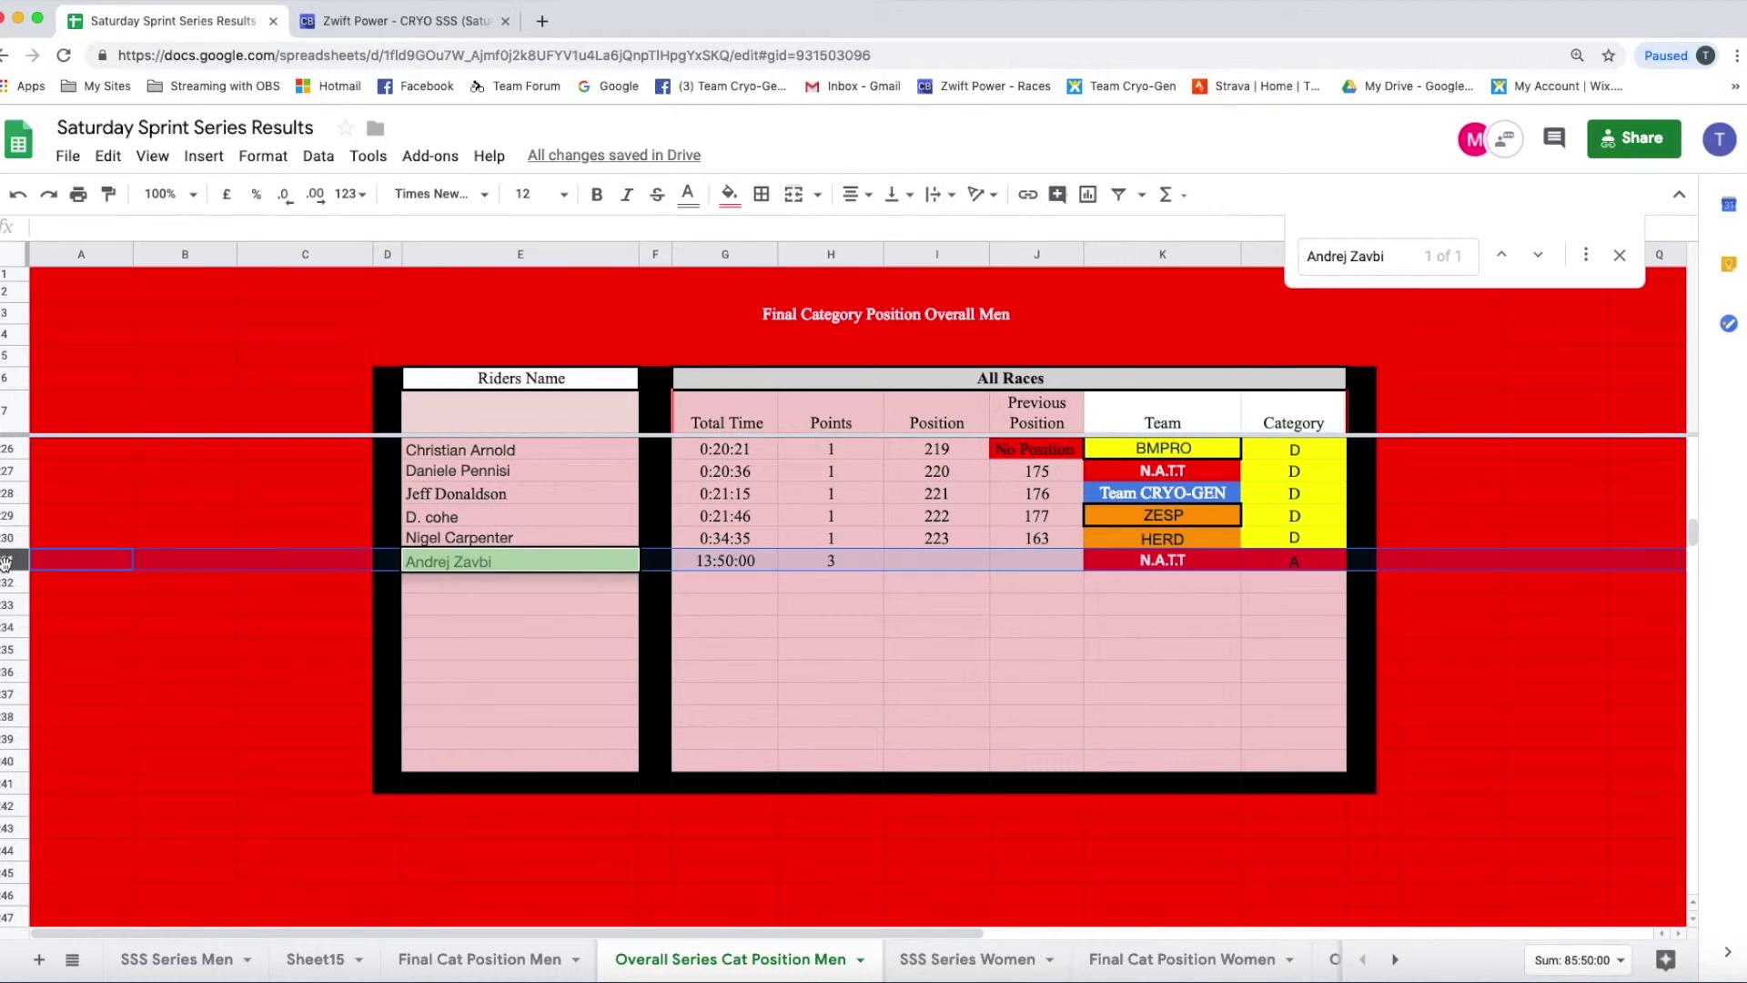
drag(7, 561, 60, 594)
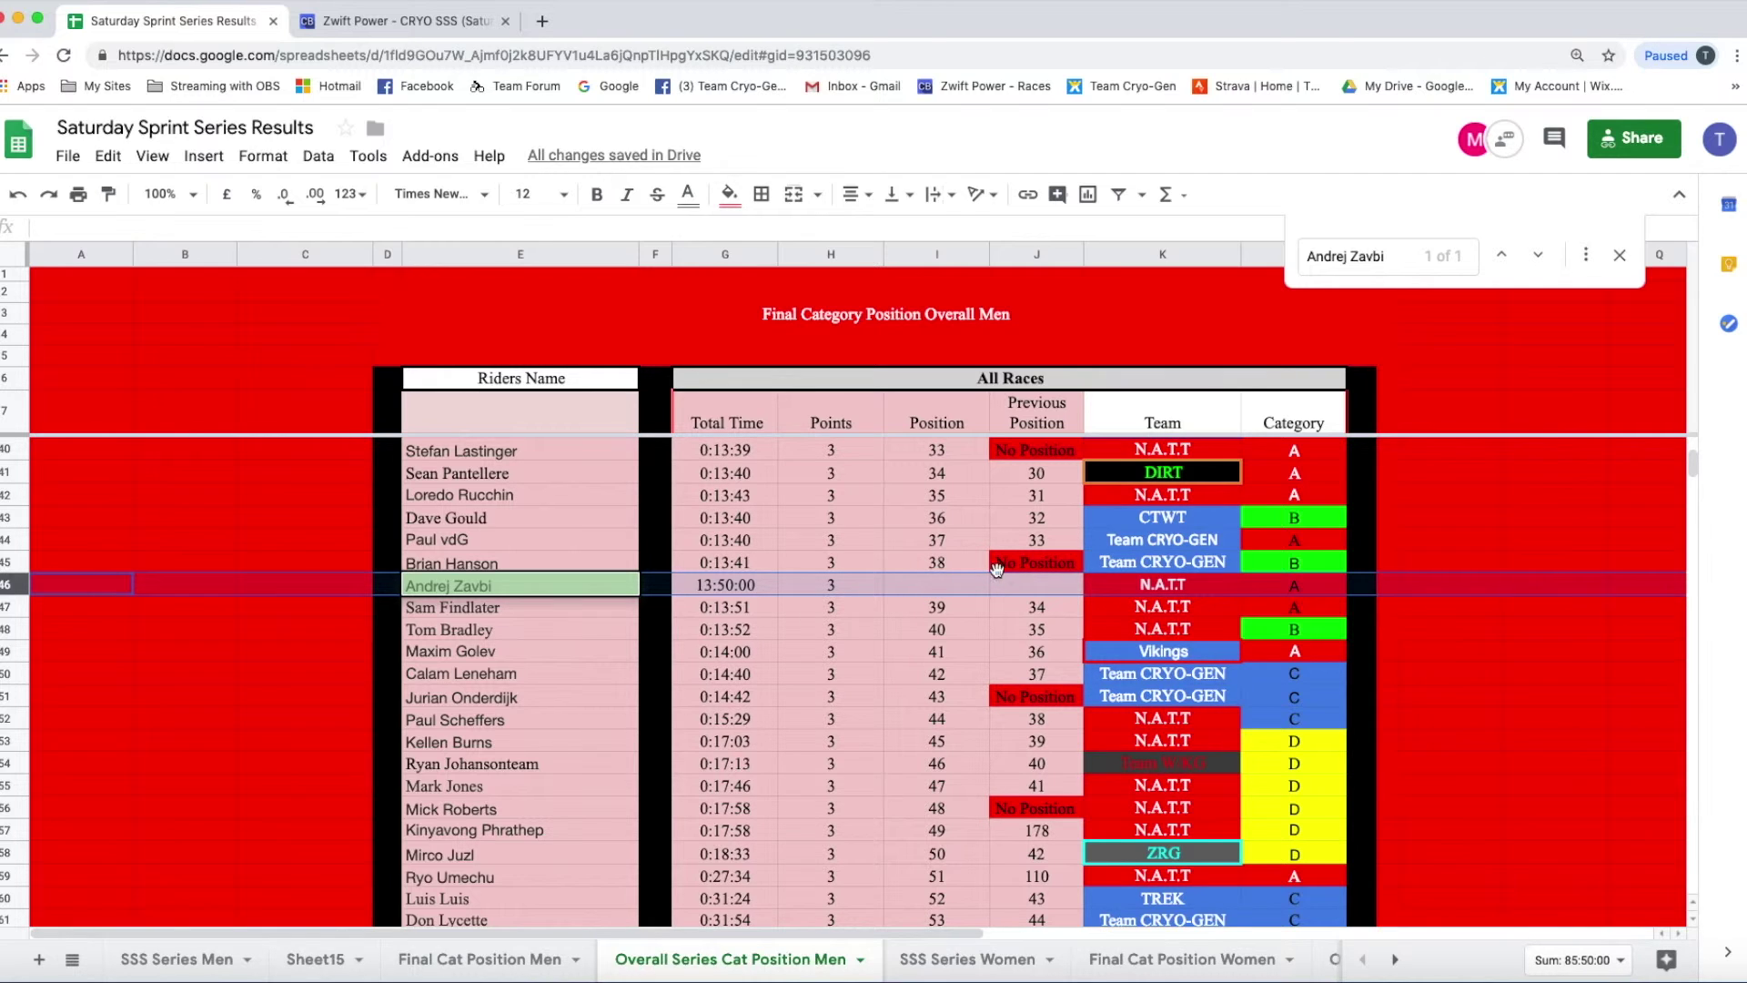
Step: Copy "No Position" from J45 into the new rider's Previous Position cell, J46, on Overall Series Cat Position Men
click(1029, 567)
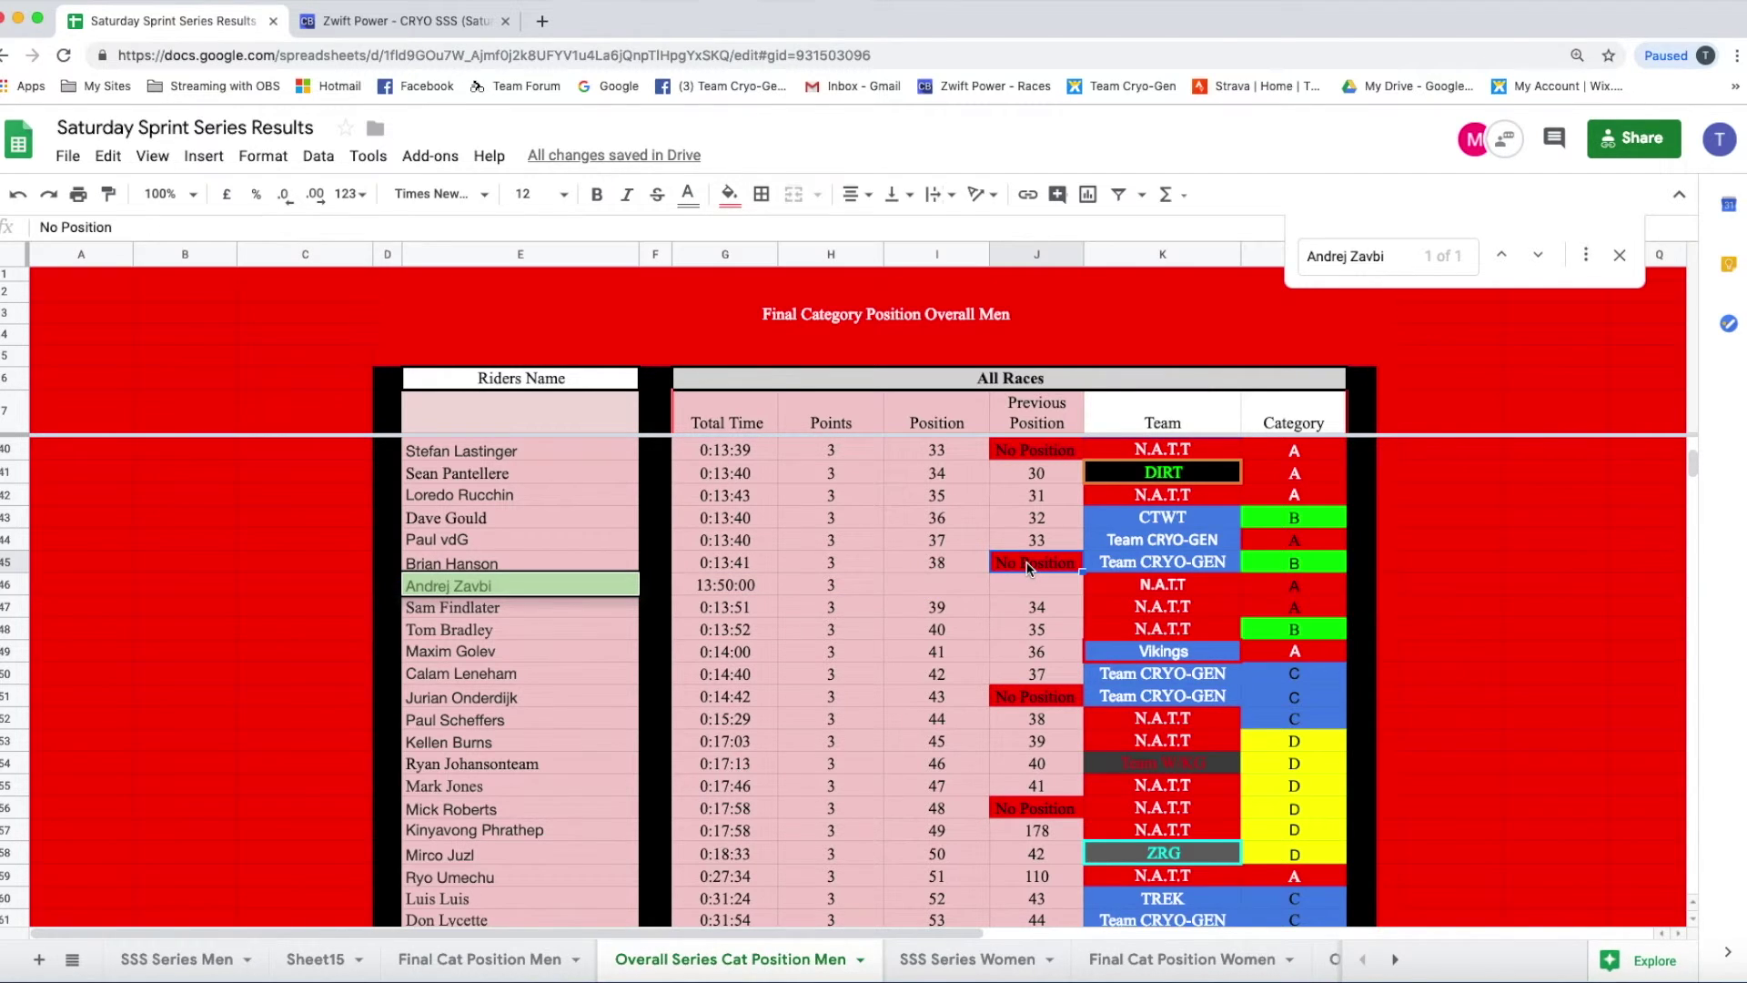
right_click(1030, 568)
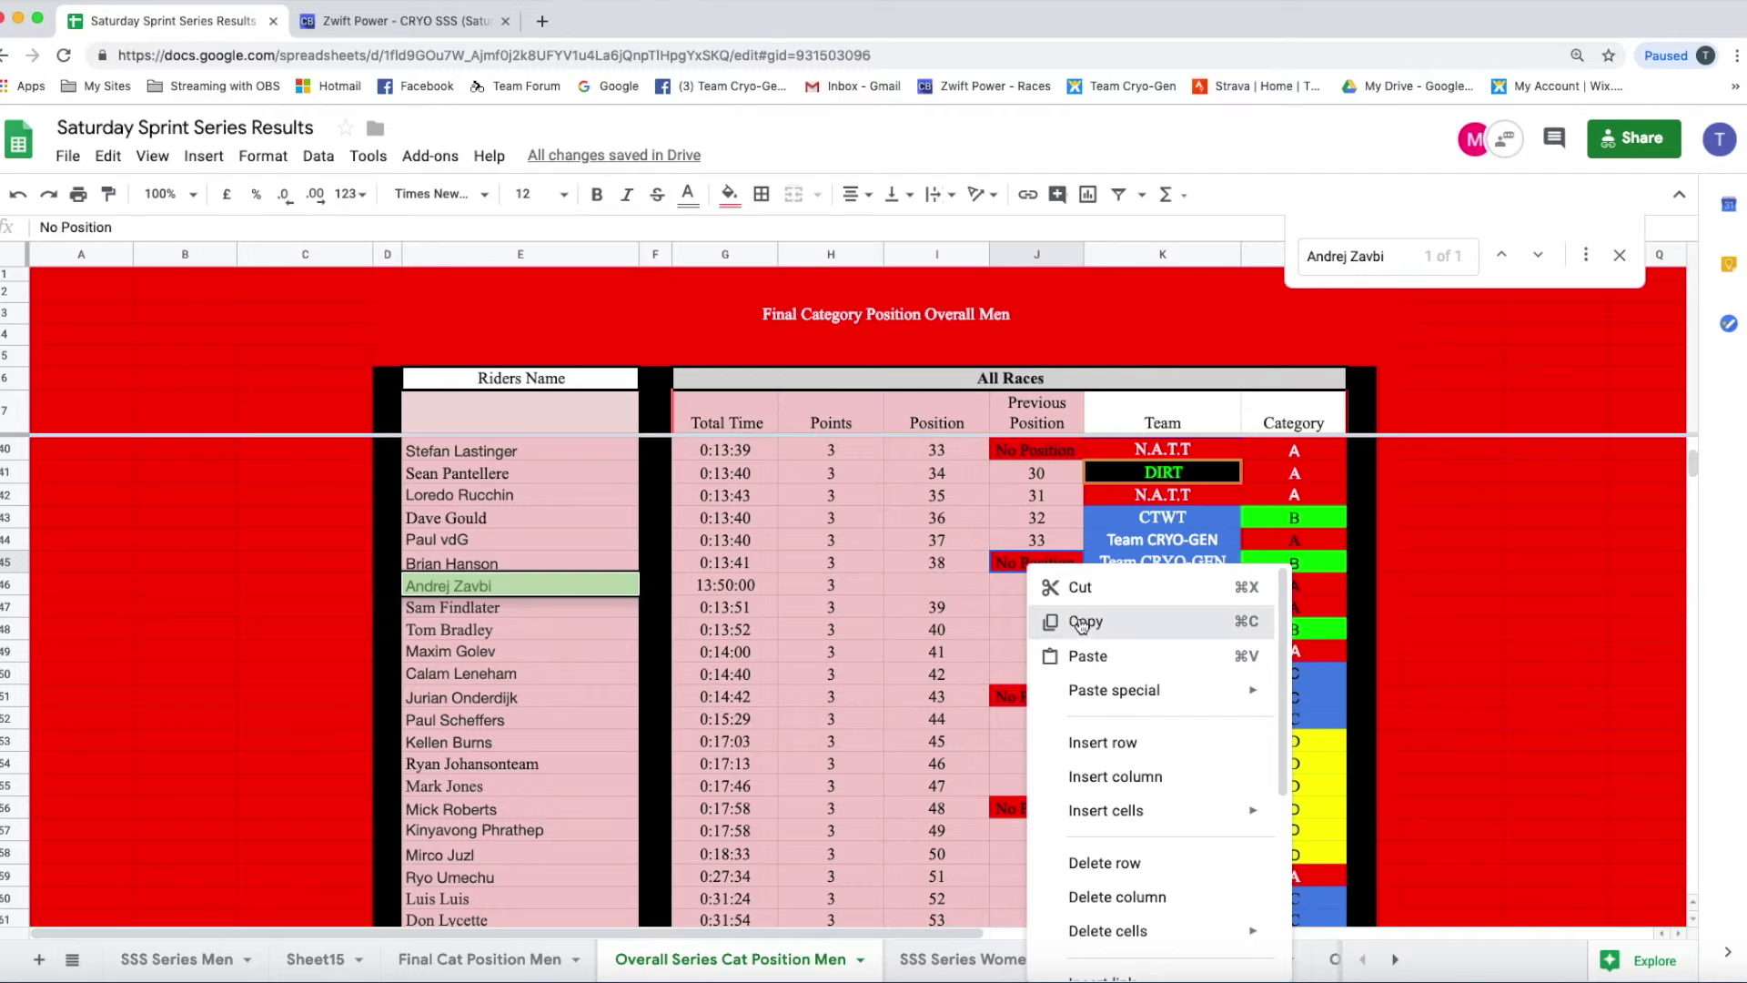
click(1034, 623)
right_click(1017, 588)
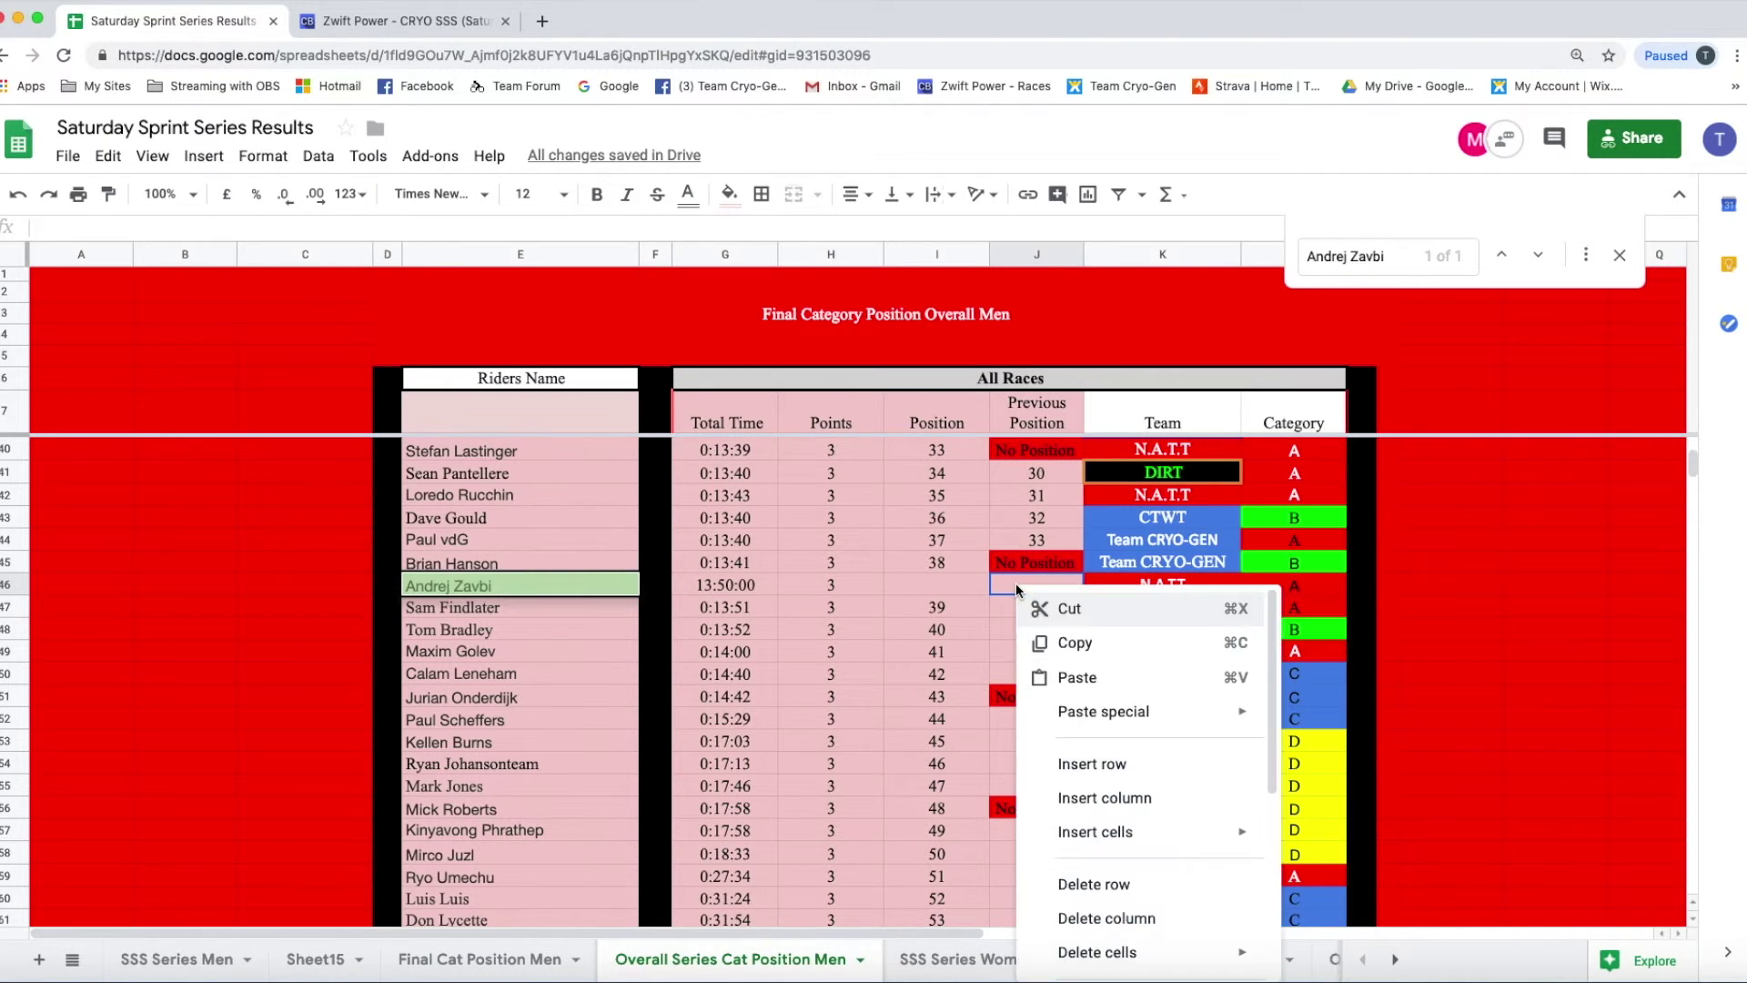
click(1074, 677)
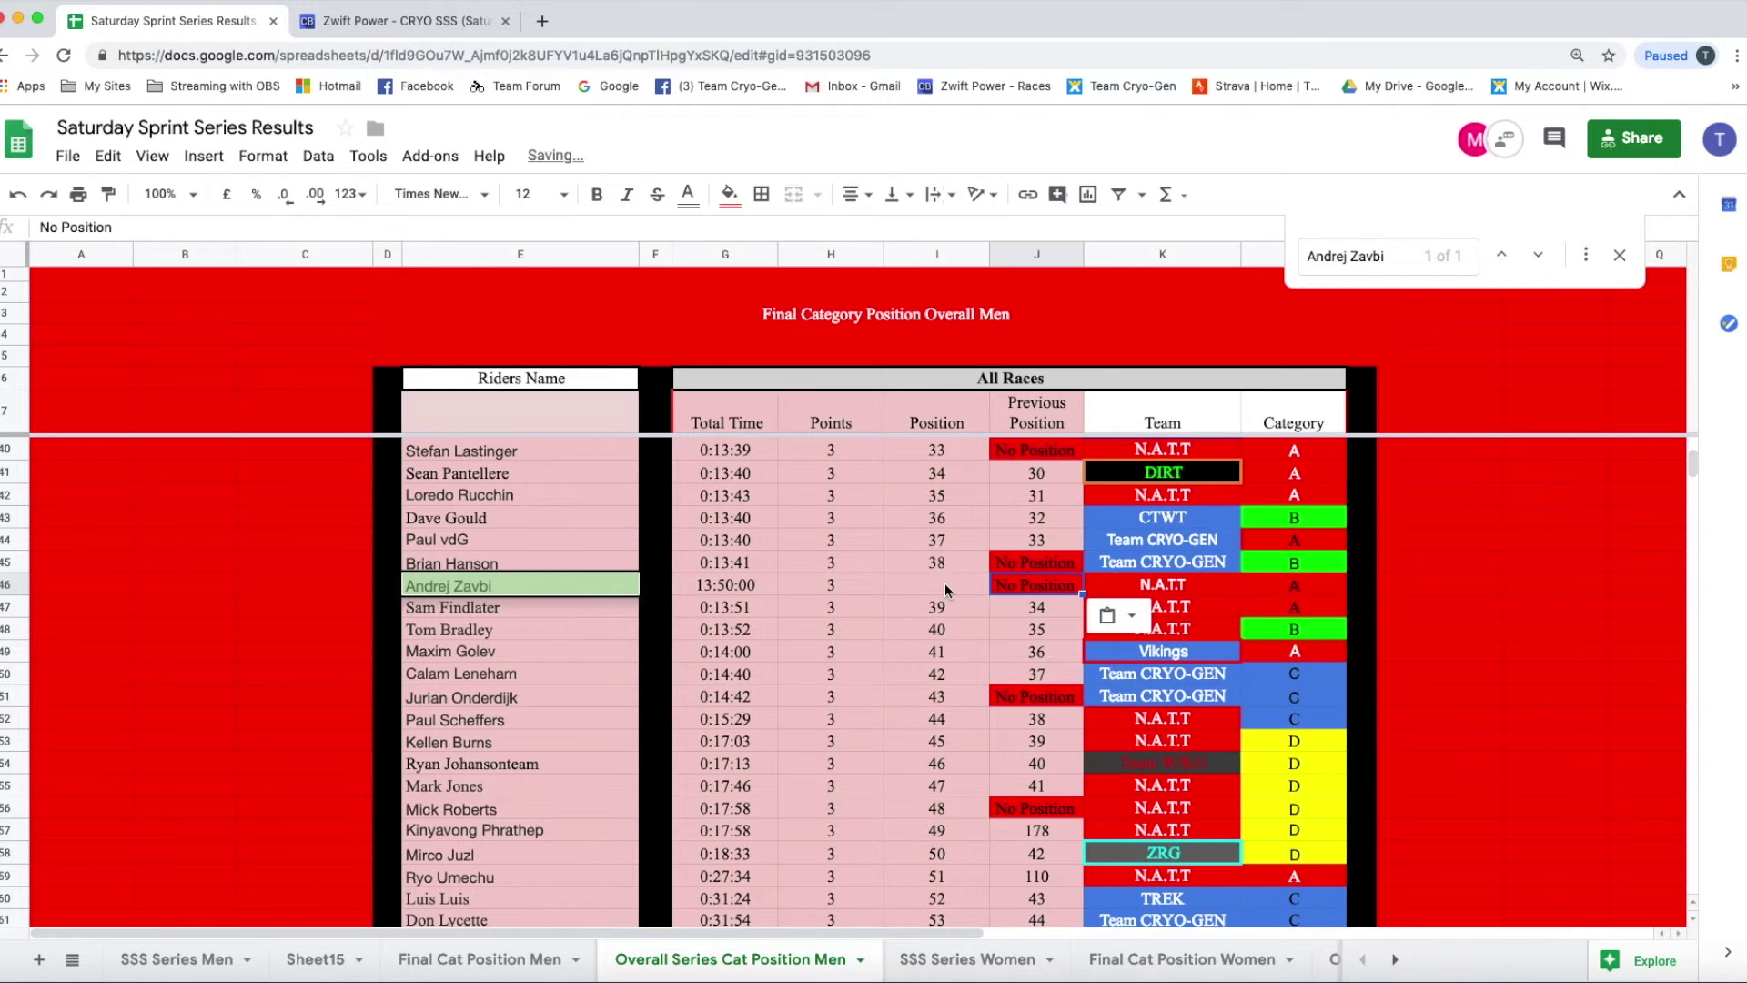
Step: Renumber the Position column consecutively from 1 to 224 by filling the 1–5 series in I8:I12 down to row 231
scroll(934, 580, up, 8)
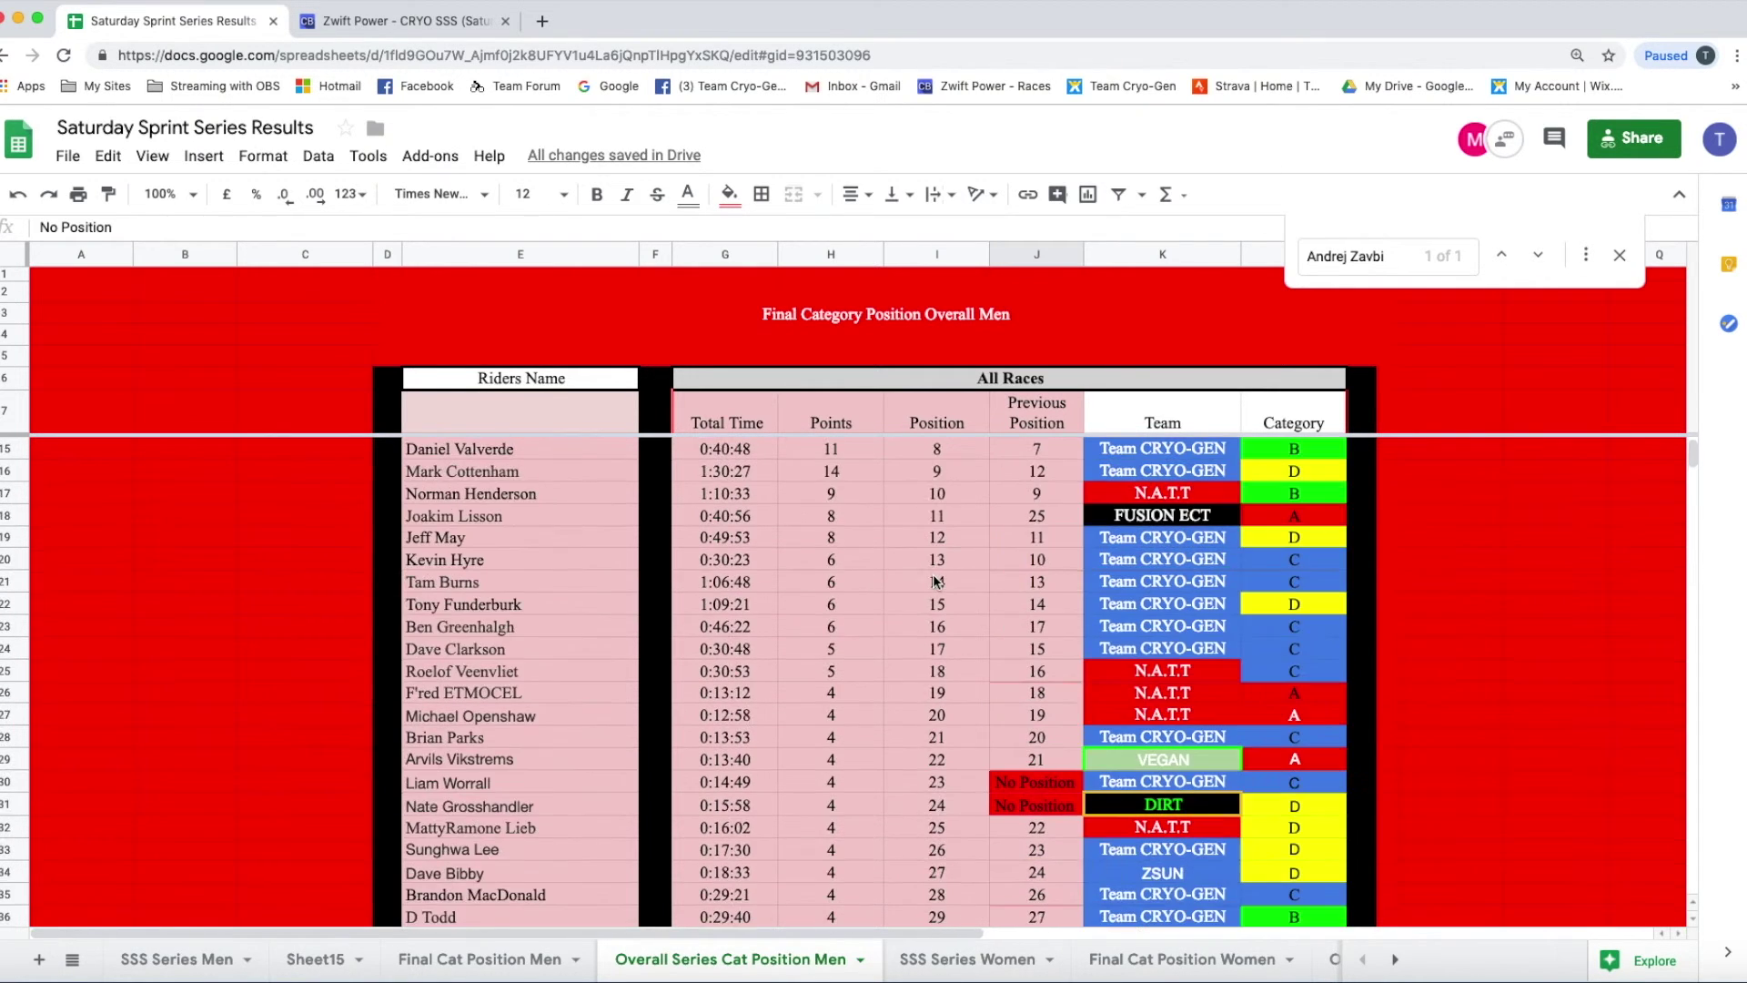
scroll(935, 580, up, 2)
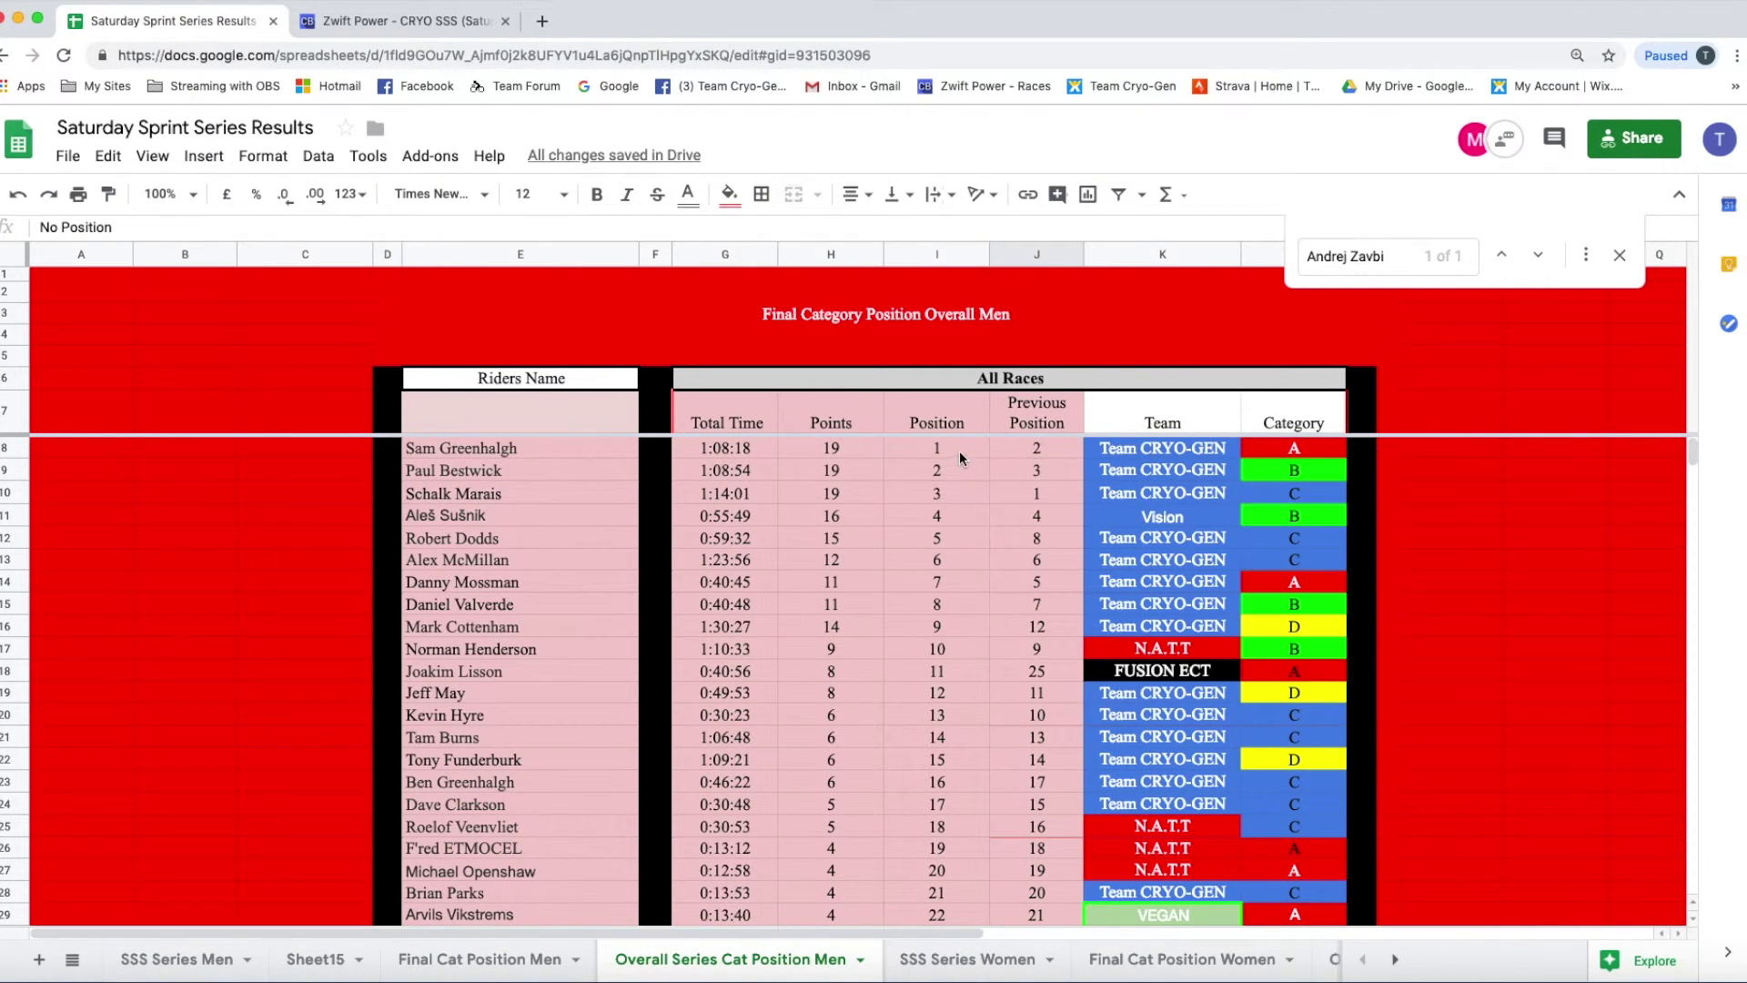
drag(959, 451, 985, 814)
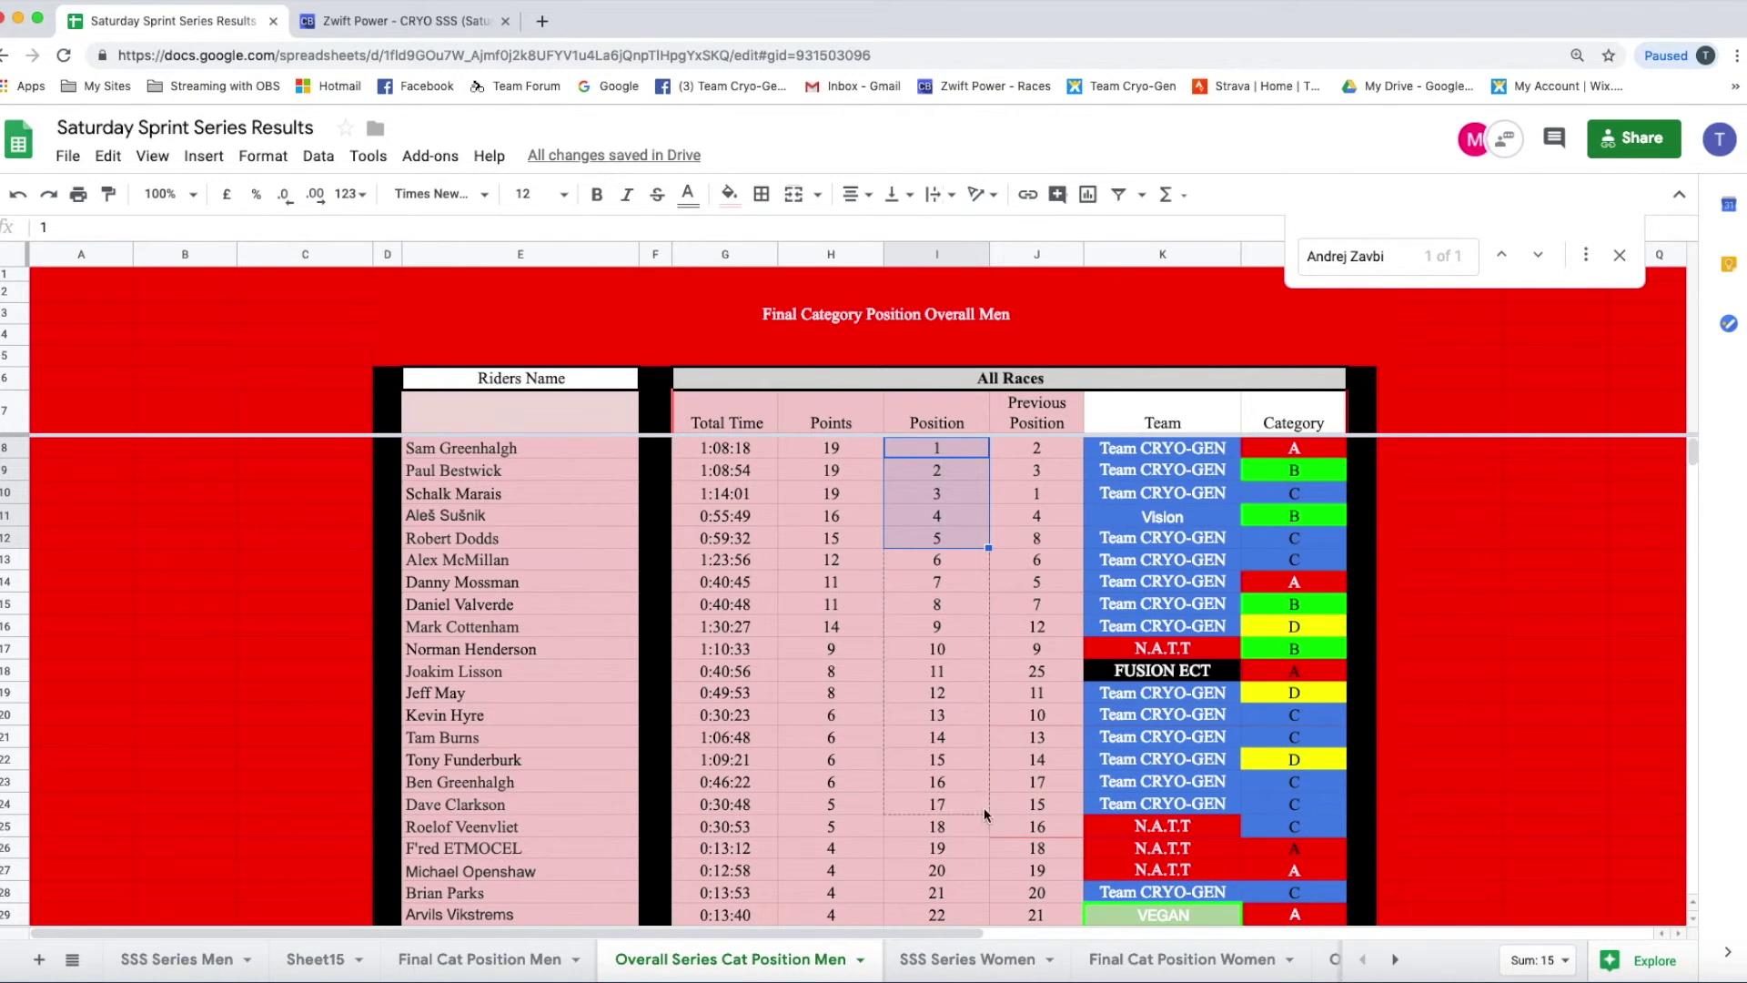
drag(988, 908, 984, 739)
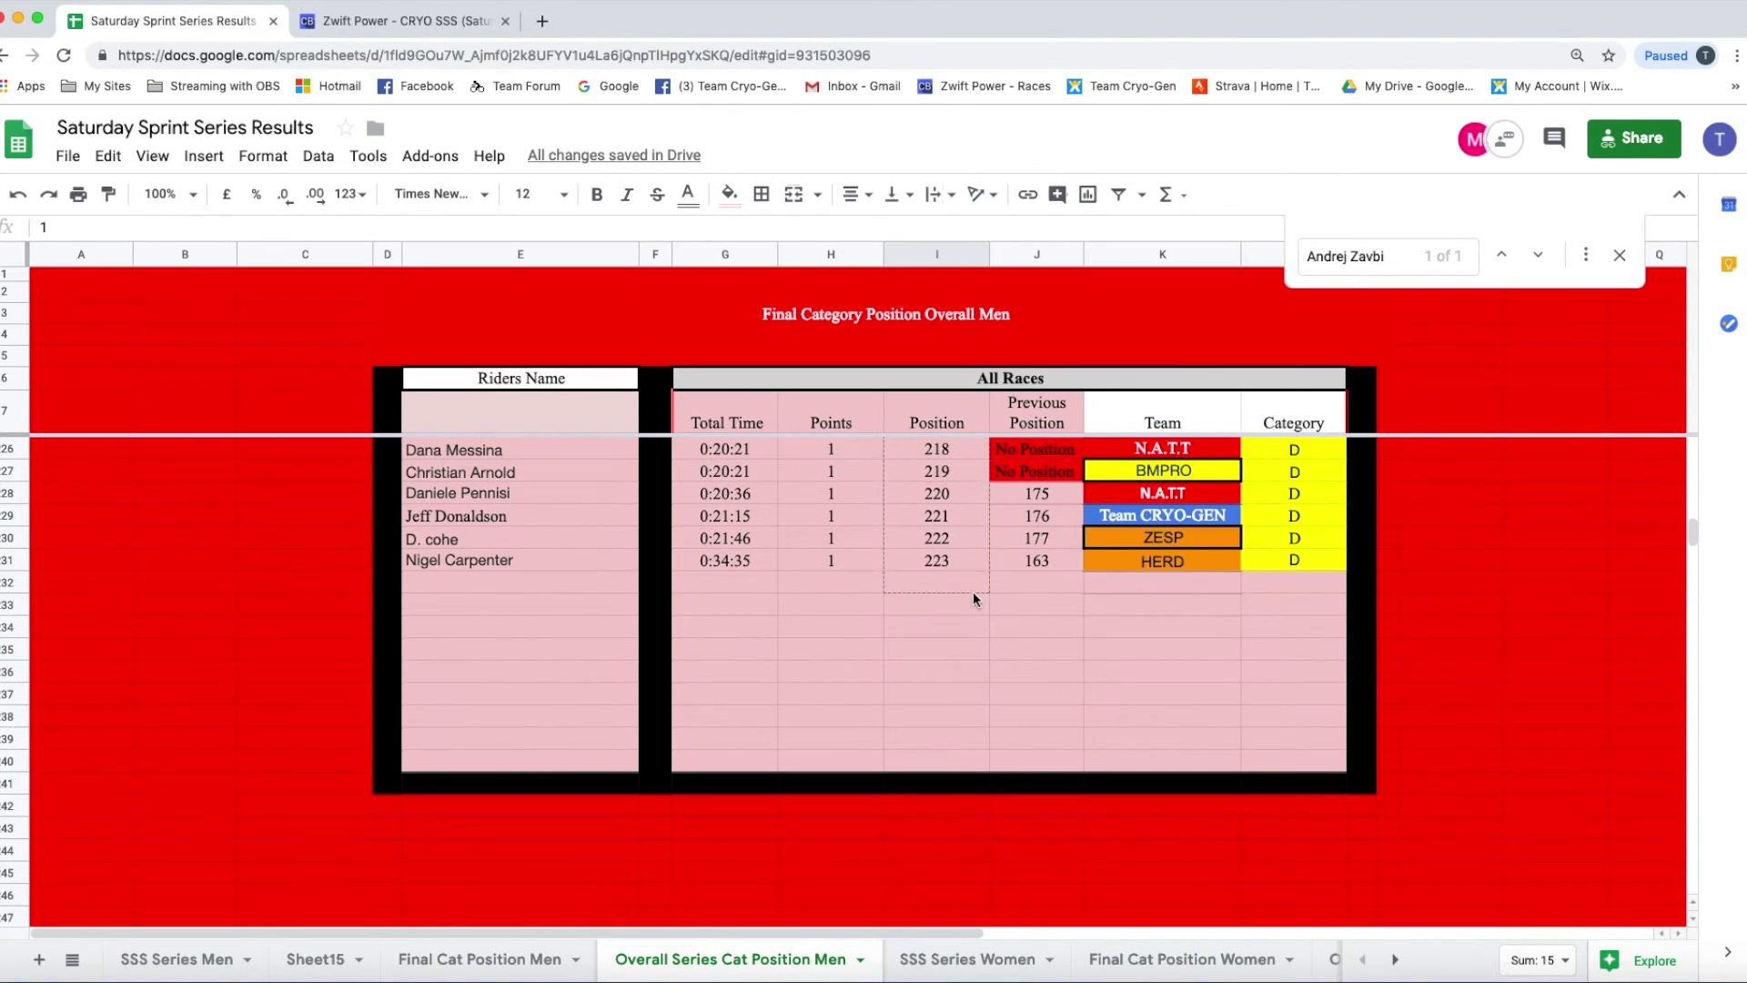
drag(971, 564, 971, 564)
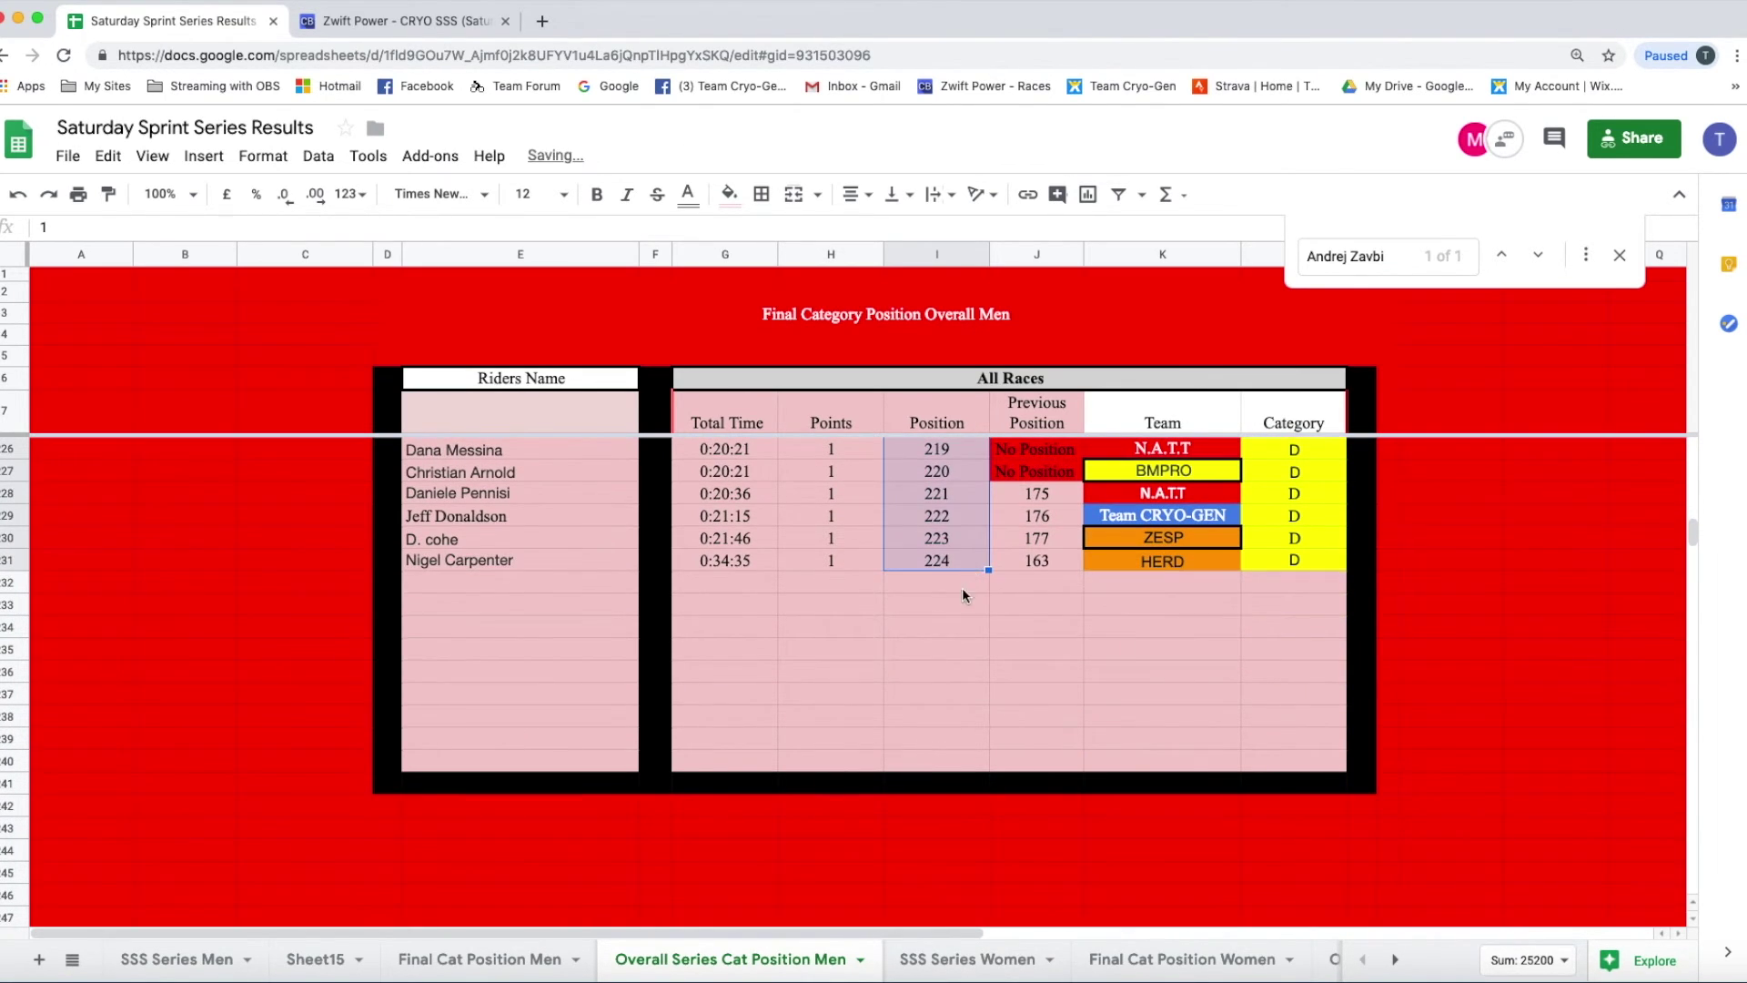
click(947, 633)
Step: Check the renumbered overall positions down the list and the new rider's linked overall position on Final Cat Position Men
scroll(946, 635, down, 15)
scroll(946, 637, up, 3)
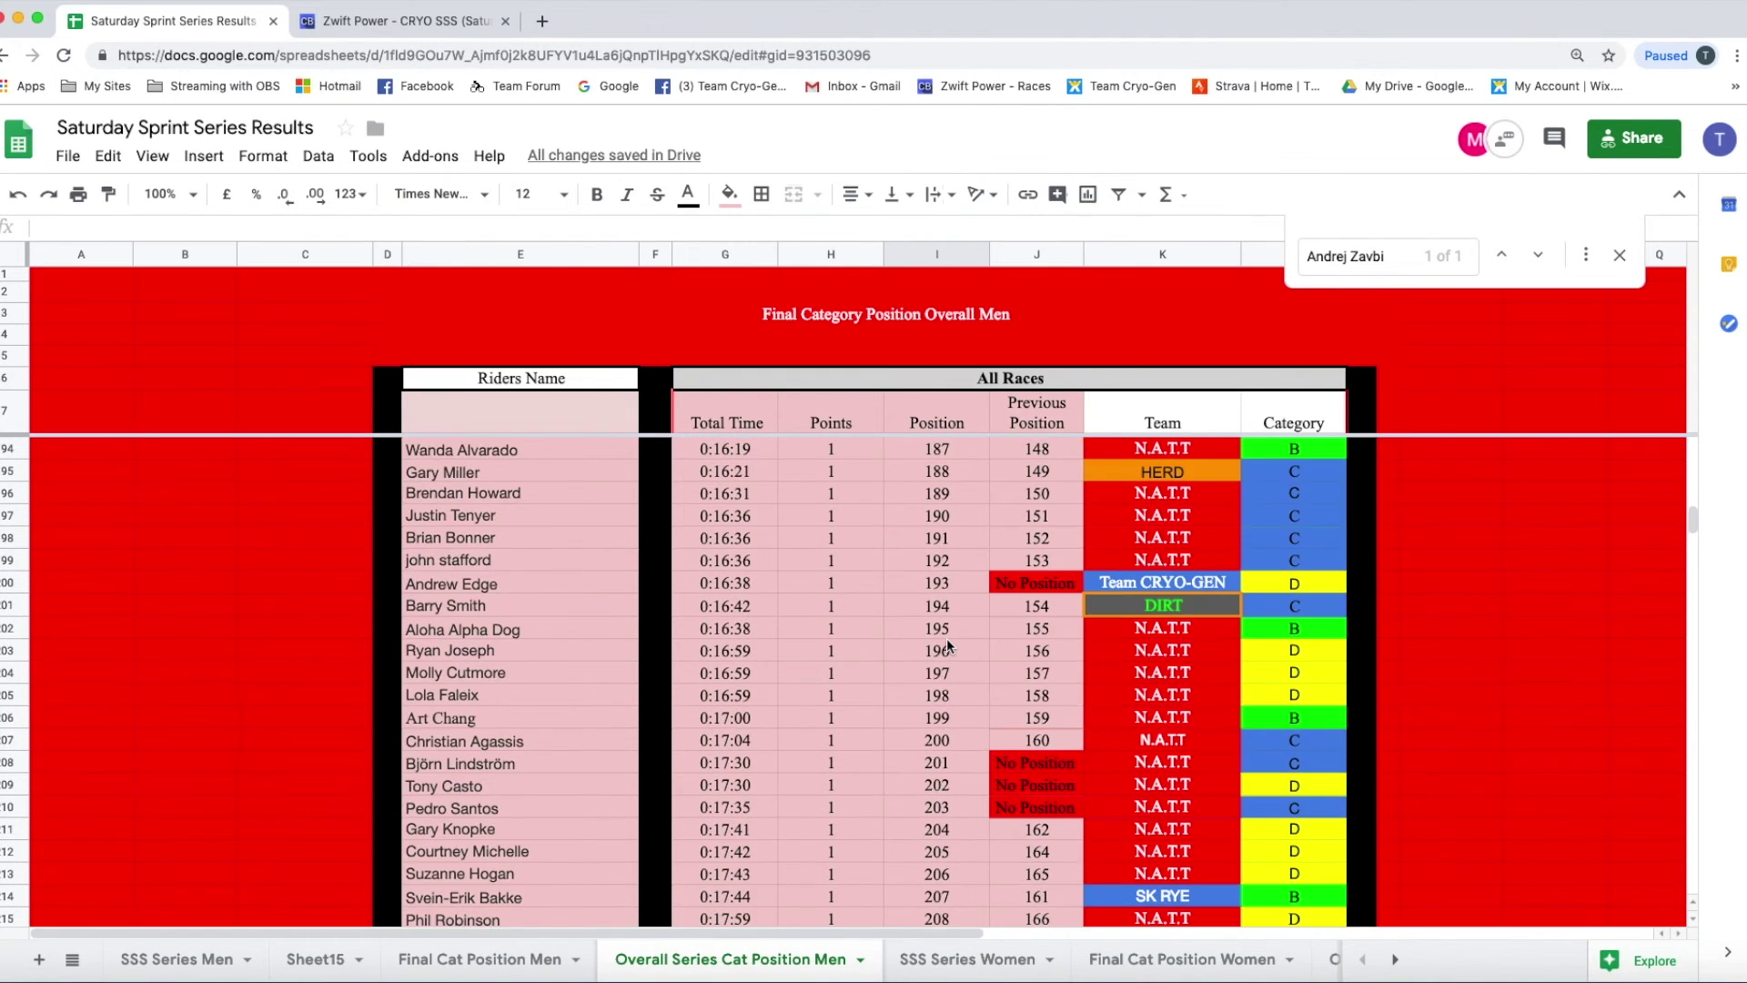
scroll(946, 639, up, 20)
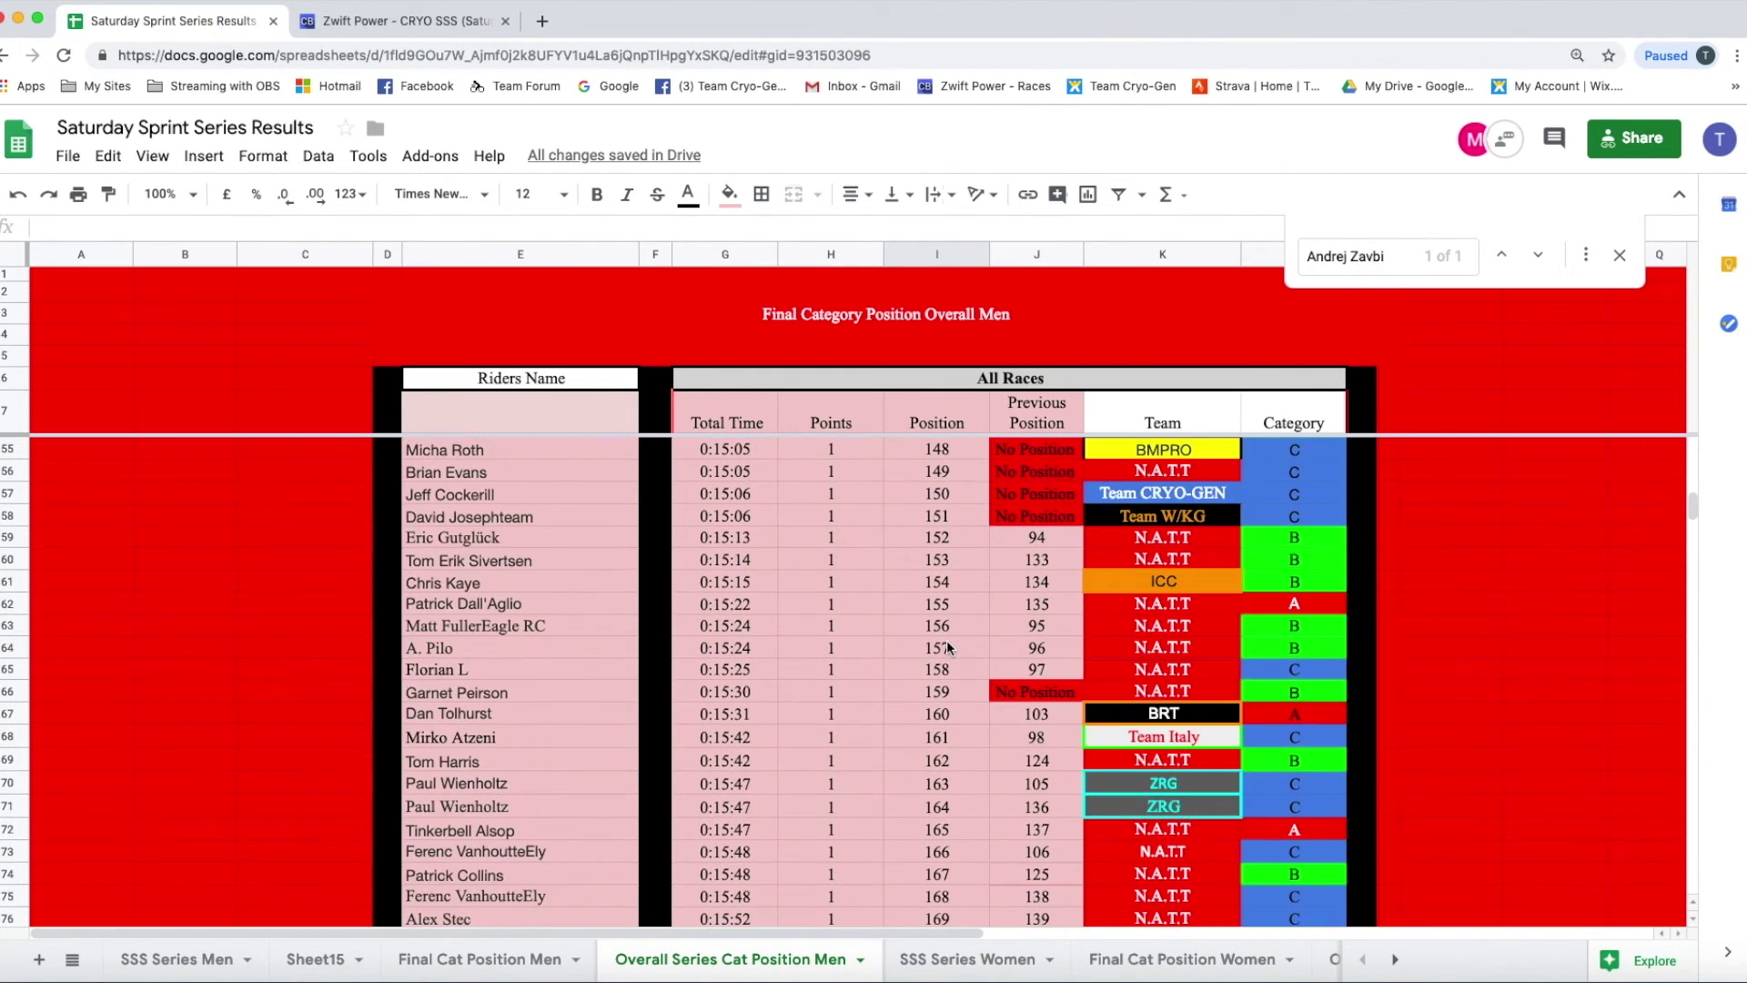
scroll(947, 640, down, 17)
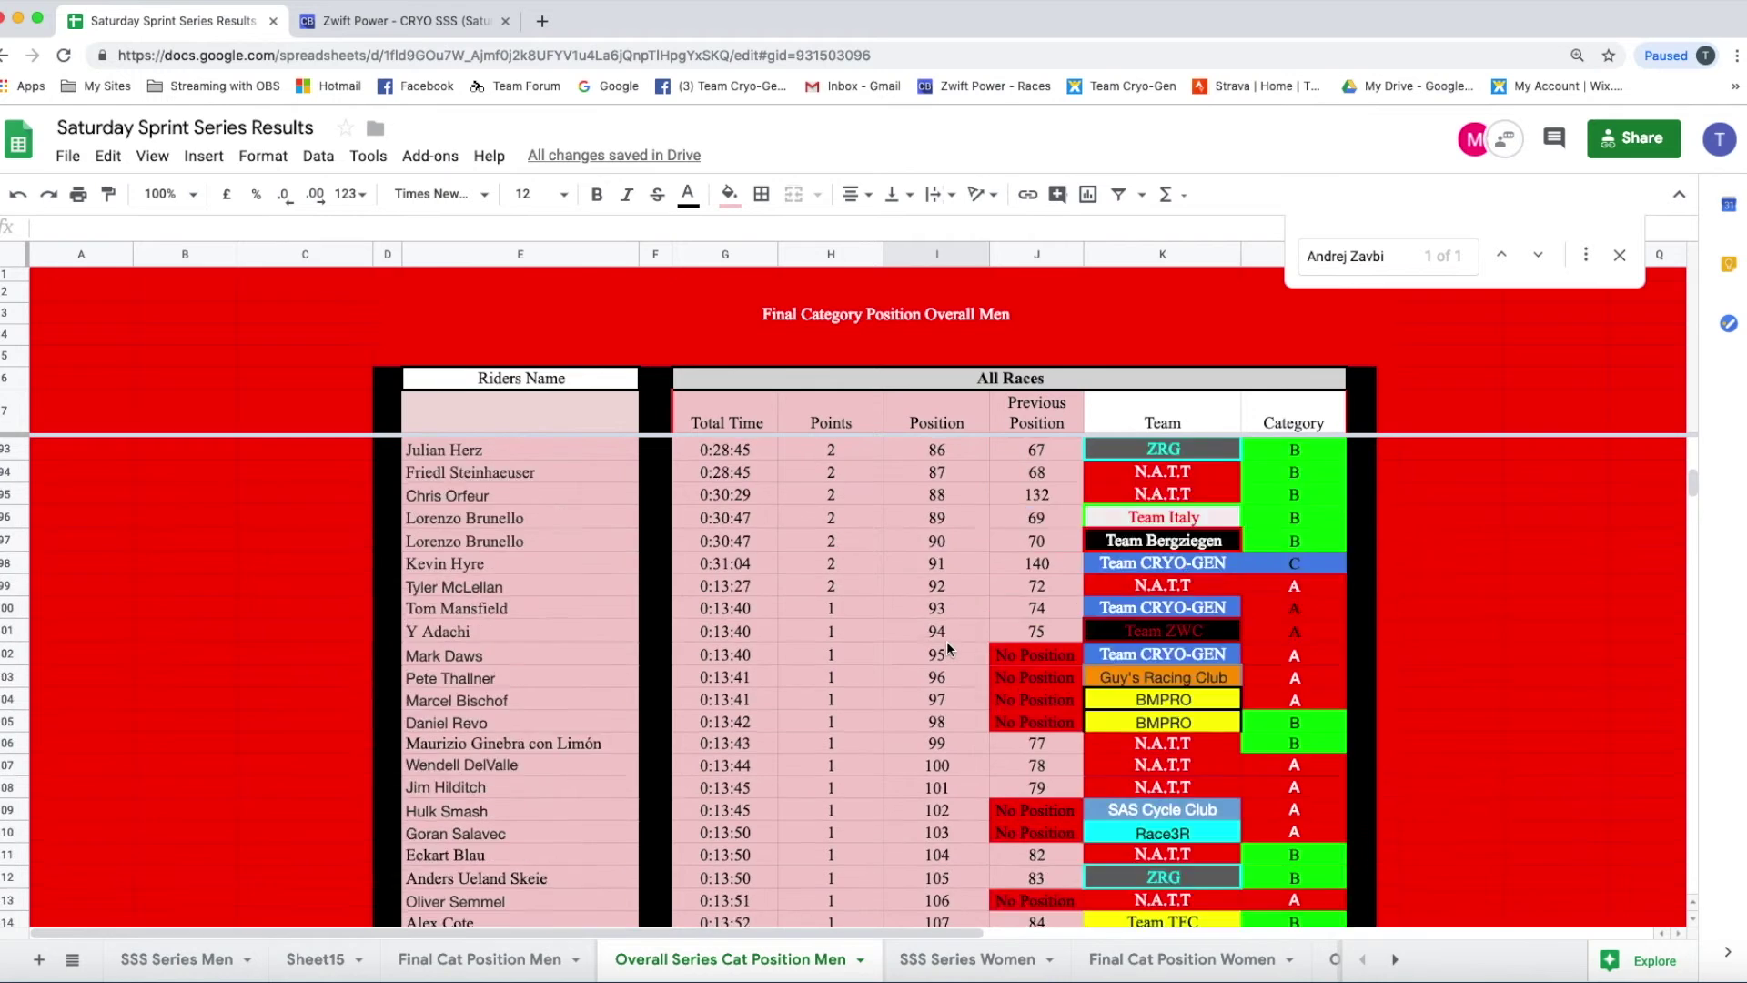
scroll(946, 640, up, 5)
scroll(947, 641, up, 9)
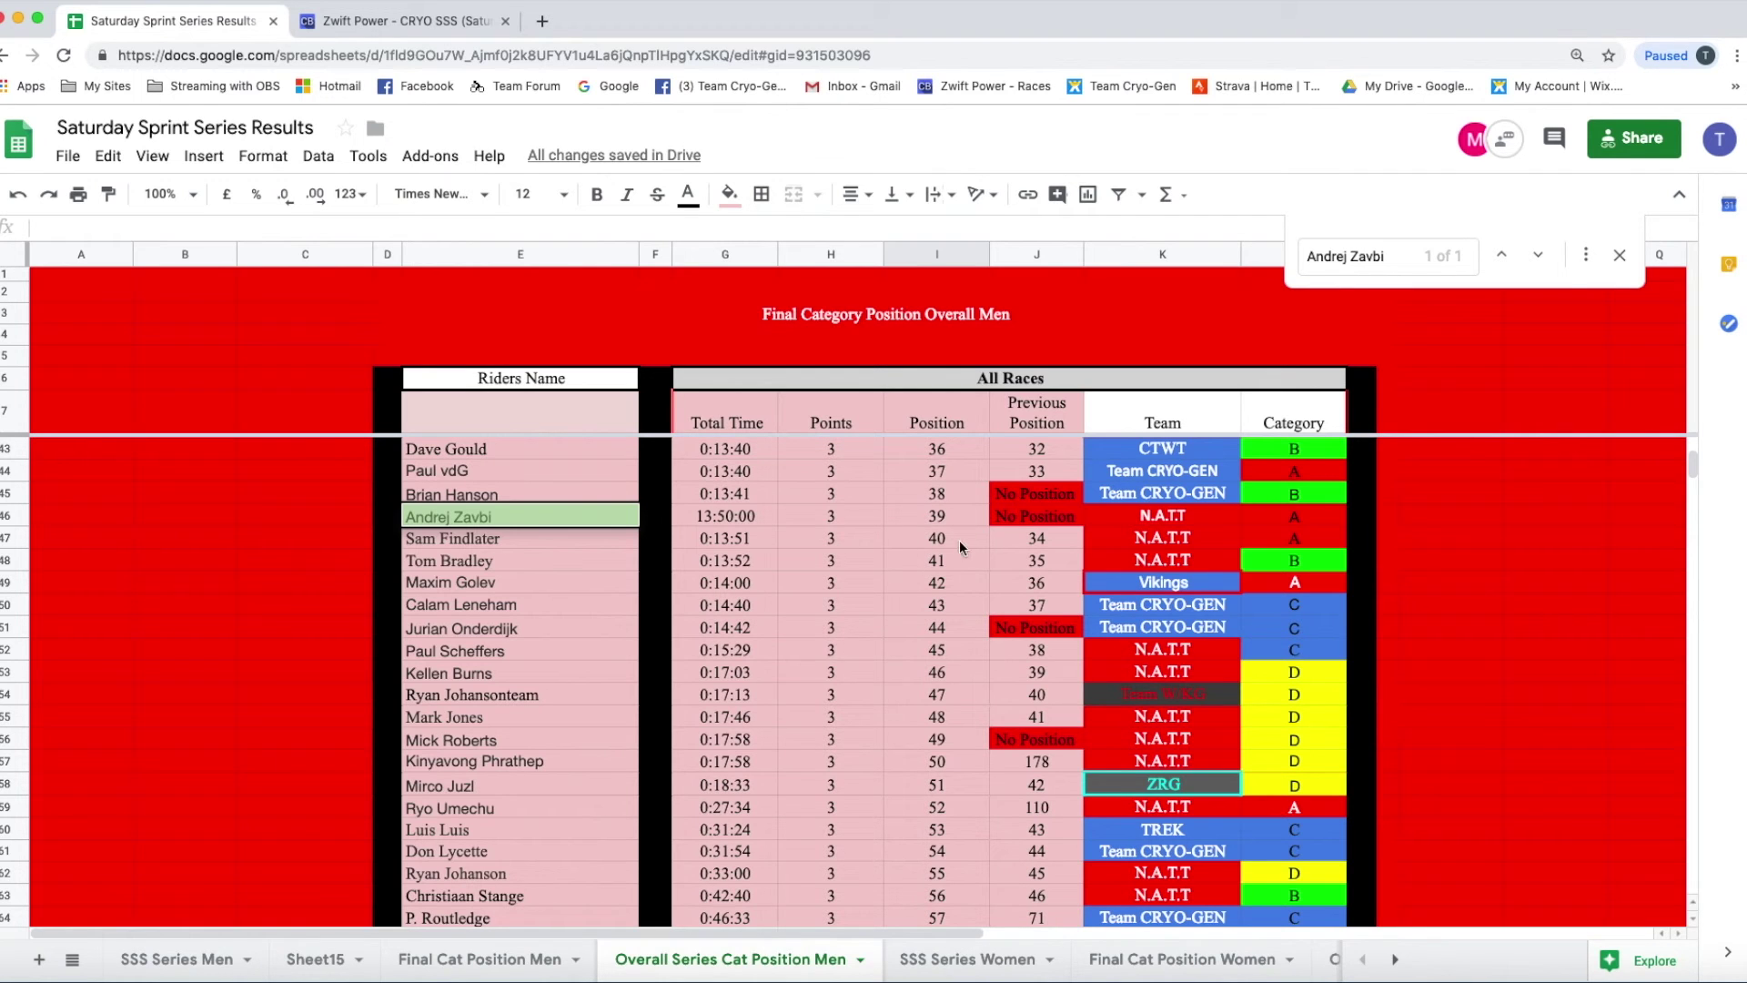
click(475, 963)
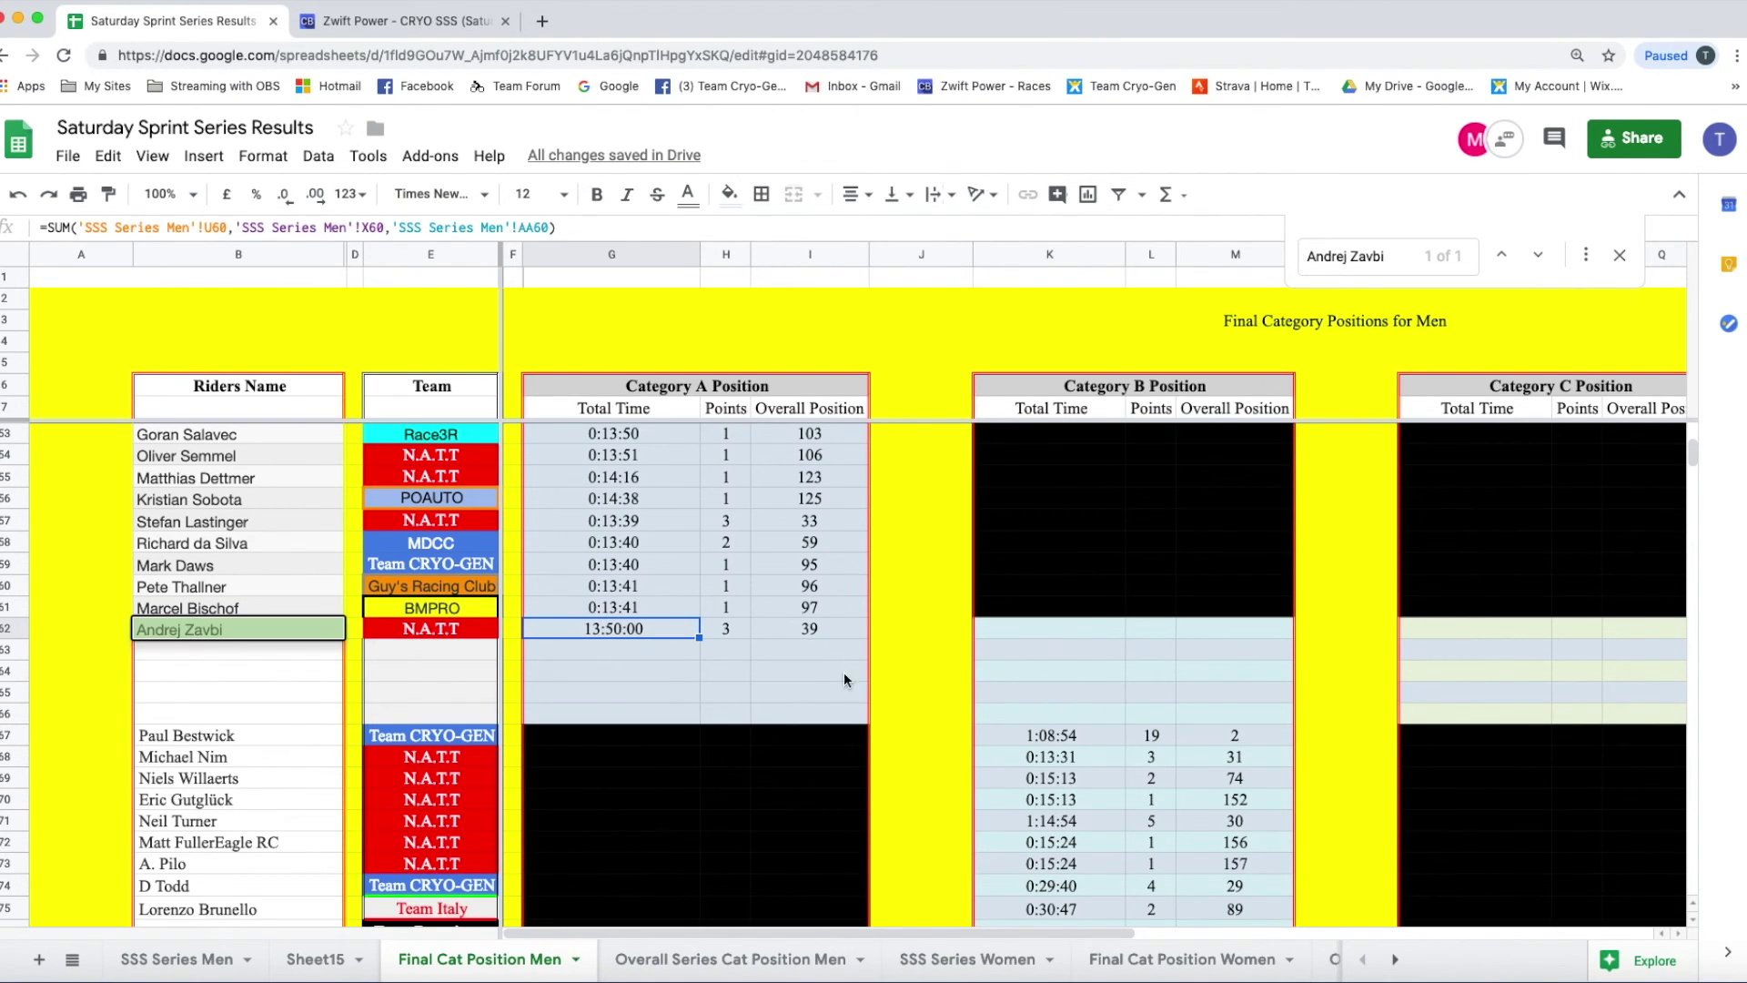
mouse_move(483, 979)
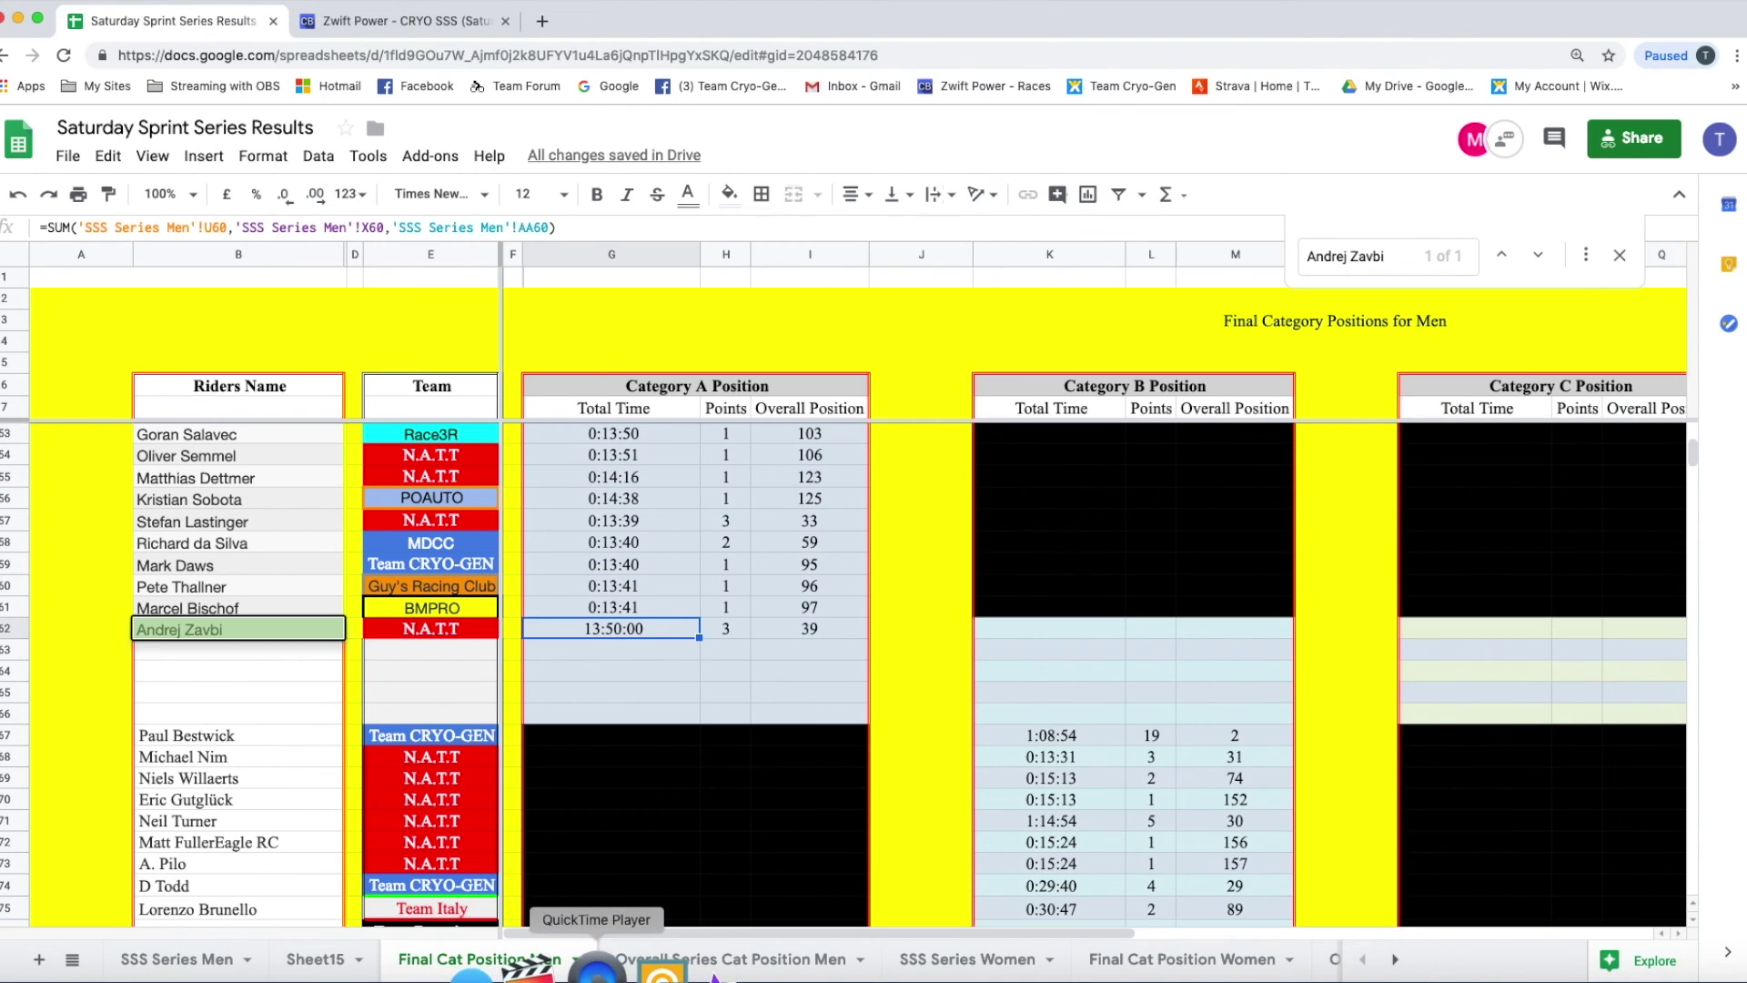
click(597, 971)
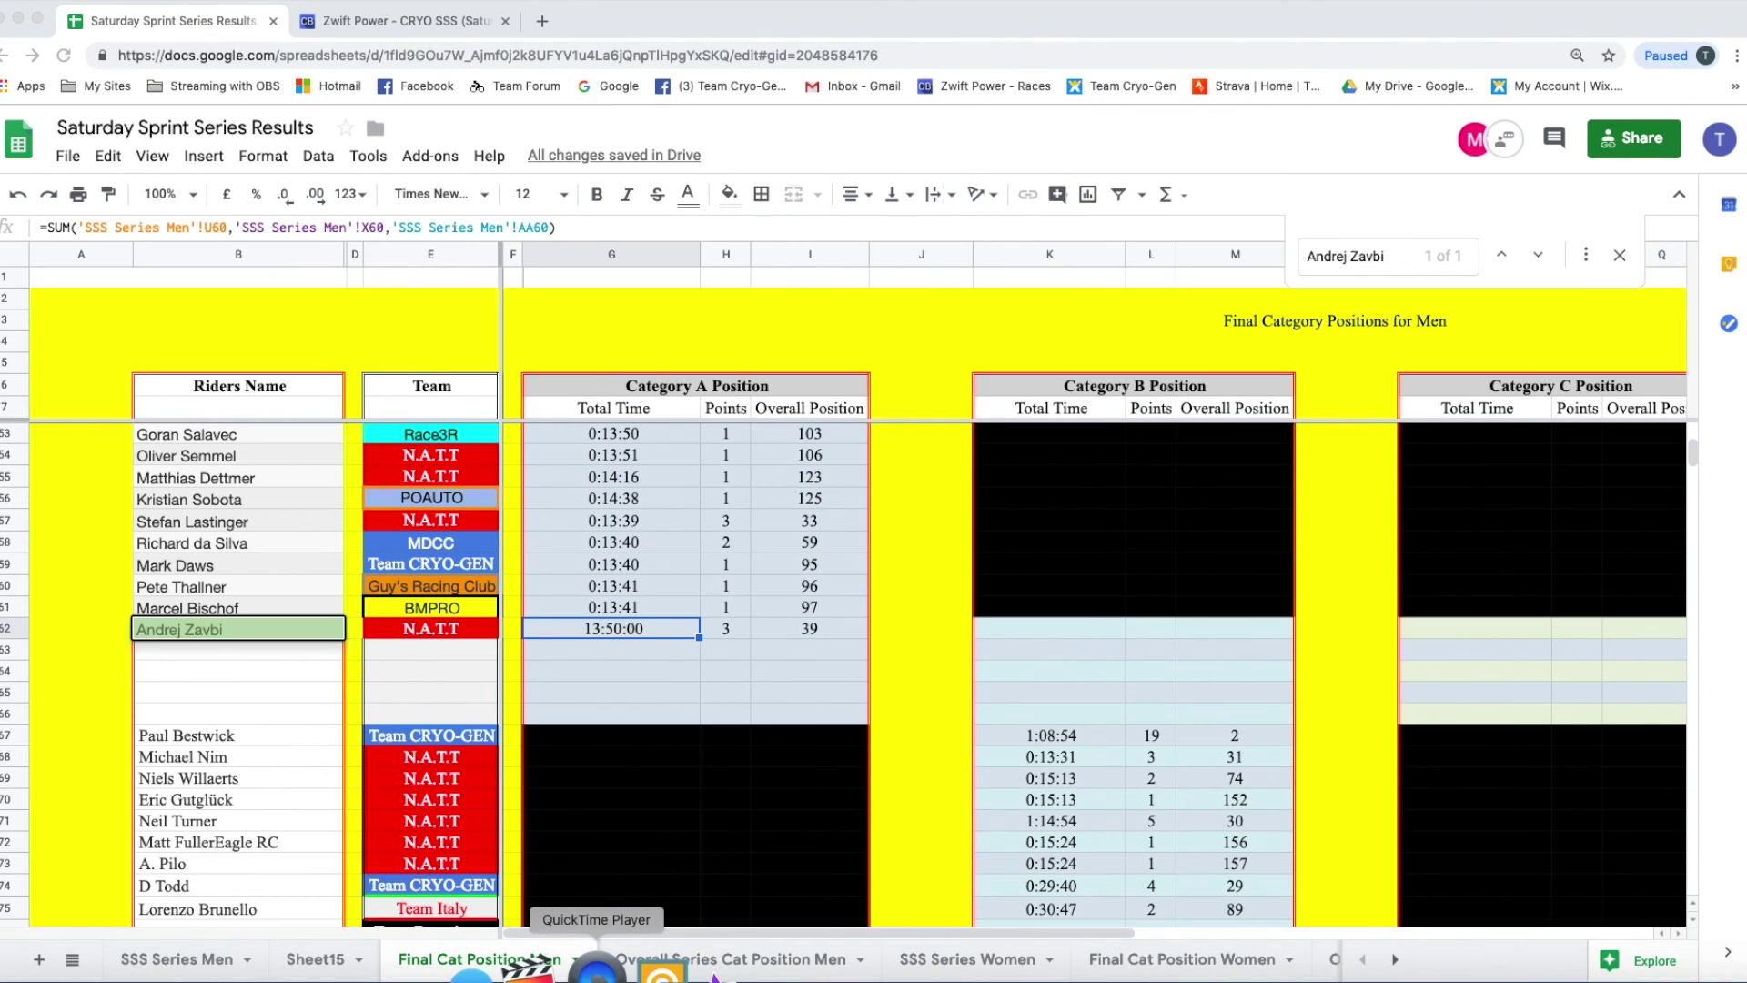
click(102, 2)
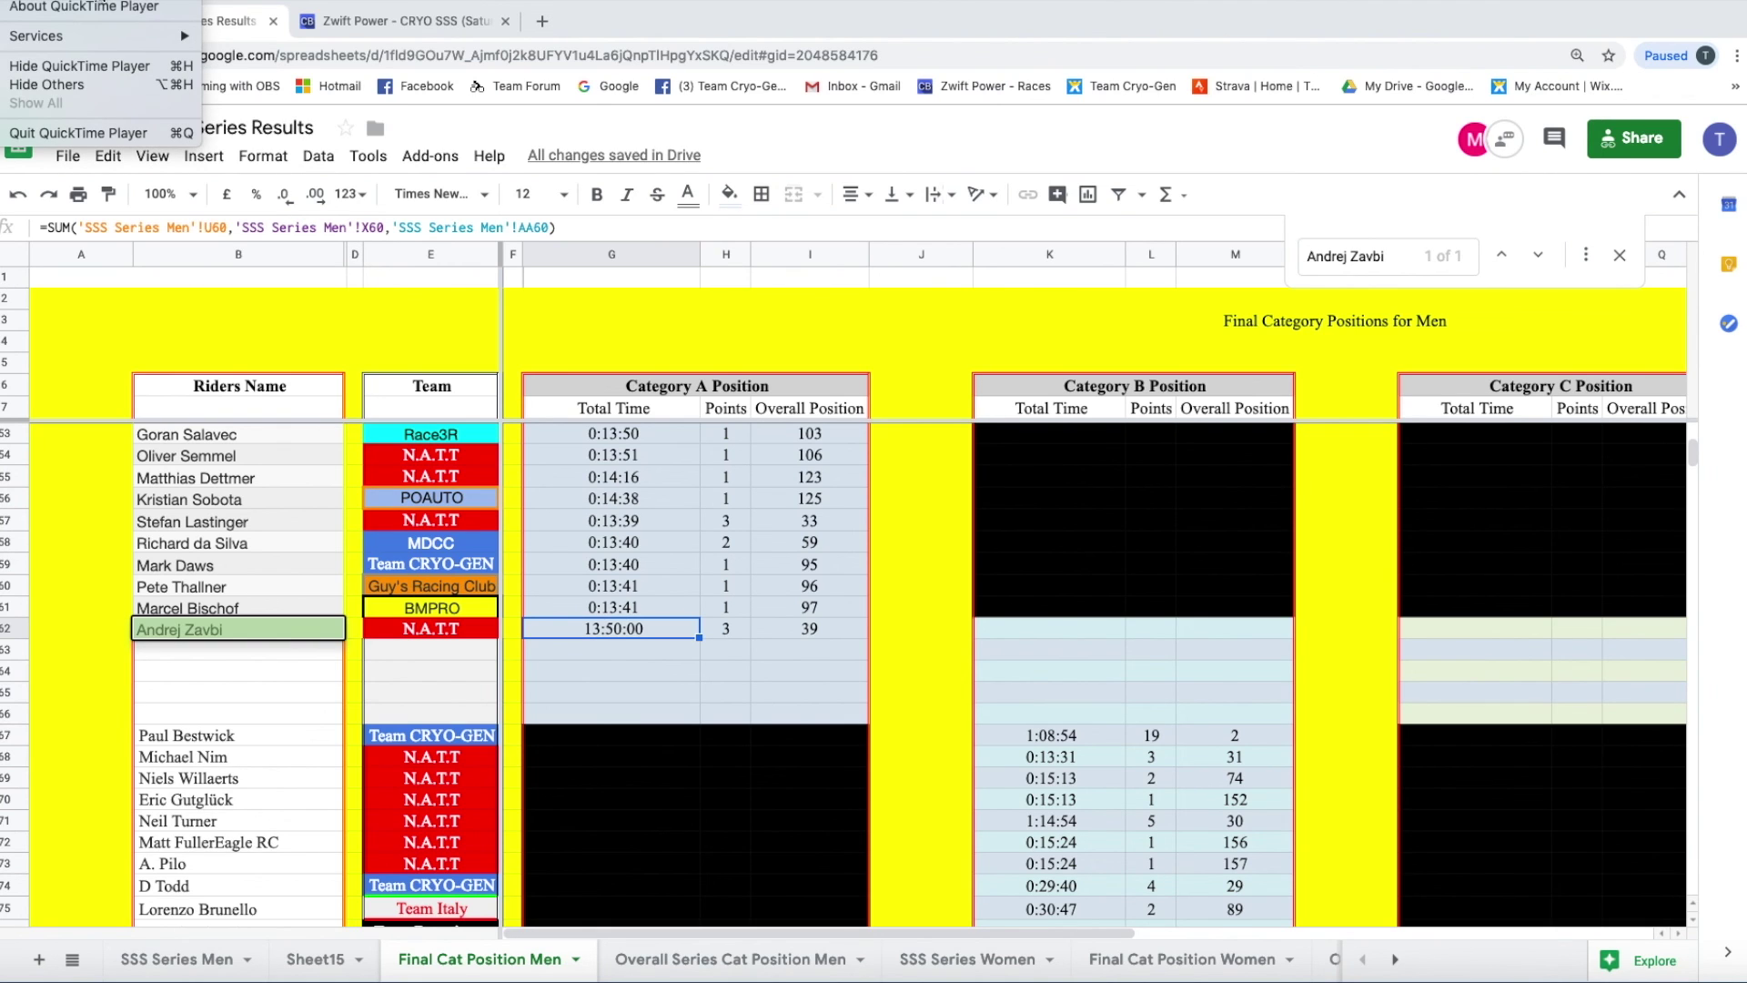
click(56, 133)
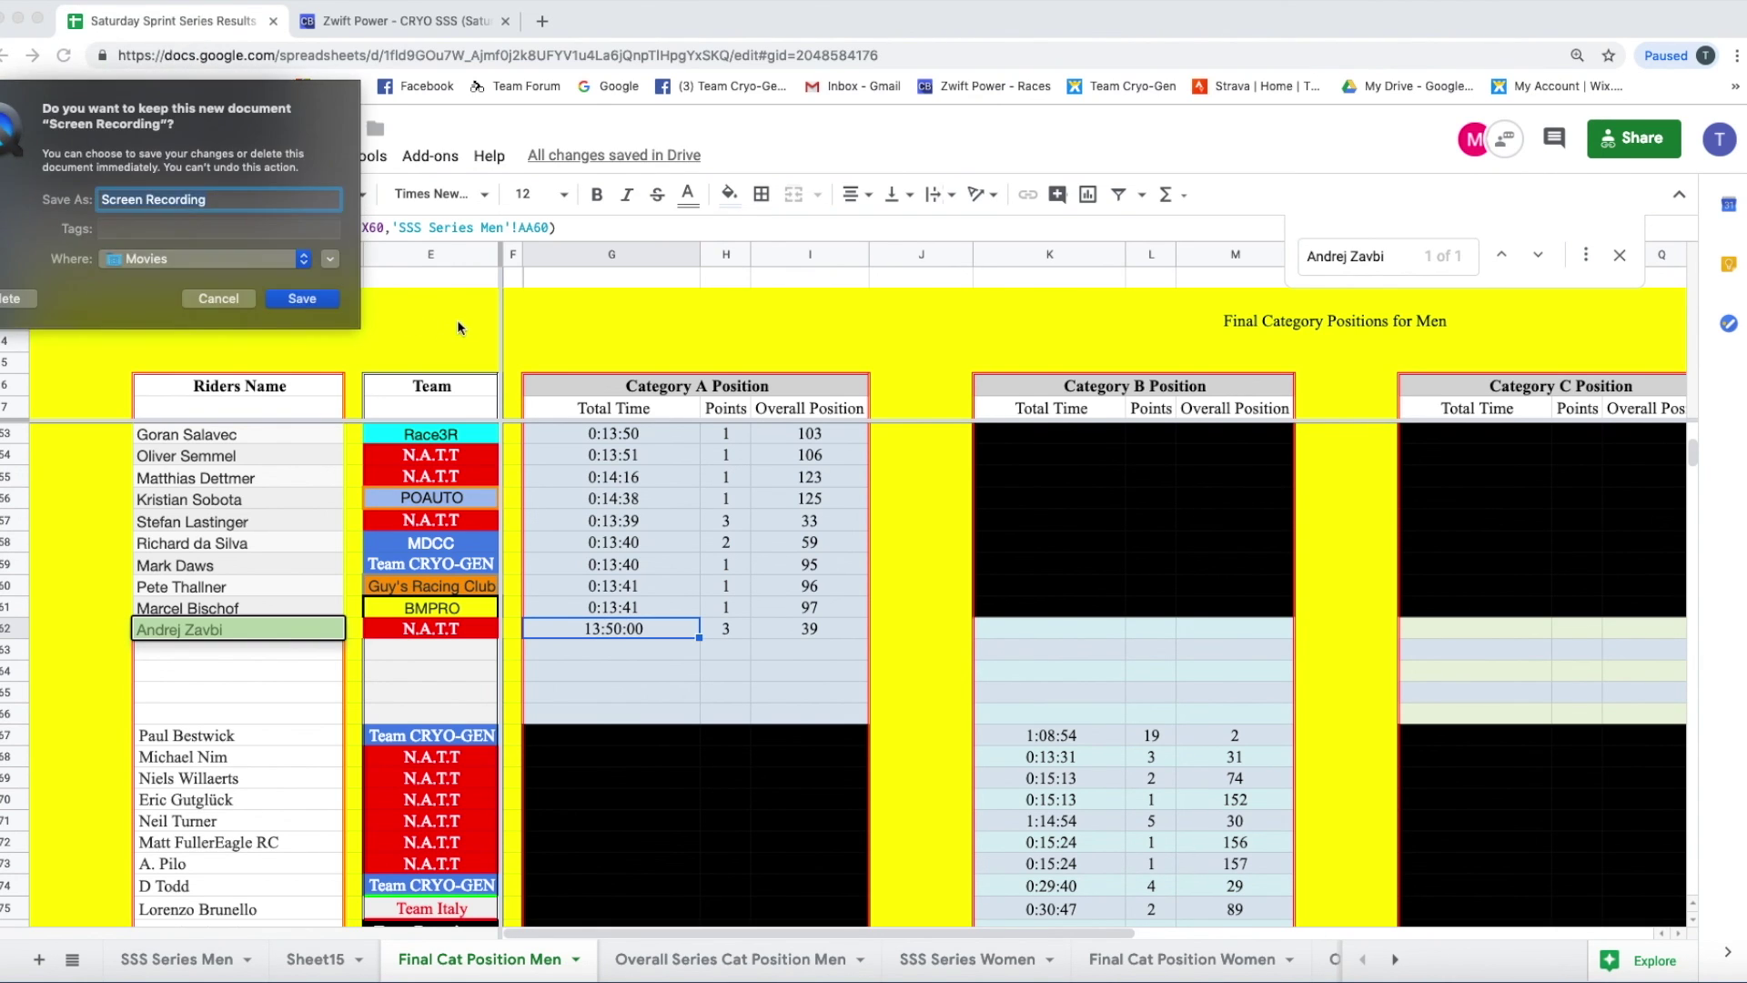